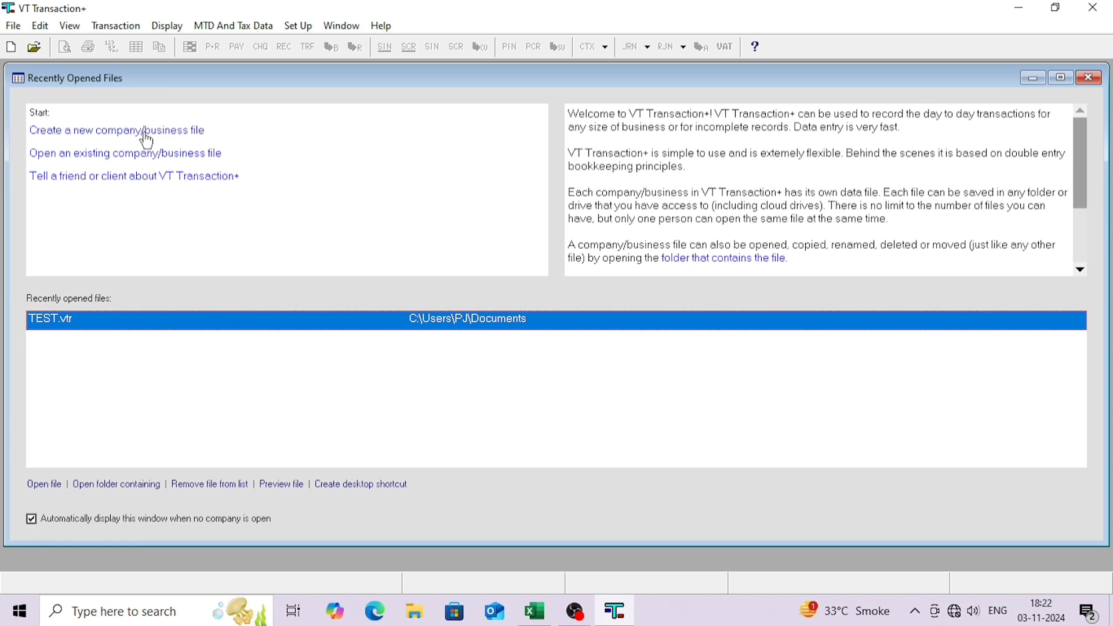
- Create and save a new VAT-registered company file named GENAI STORE LIMITED using the Company chart of accounts template
click(140, 134)
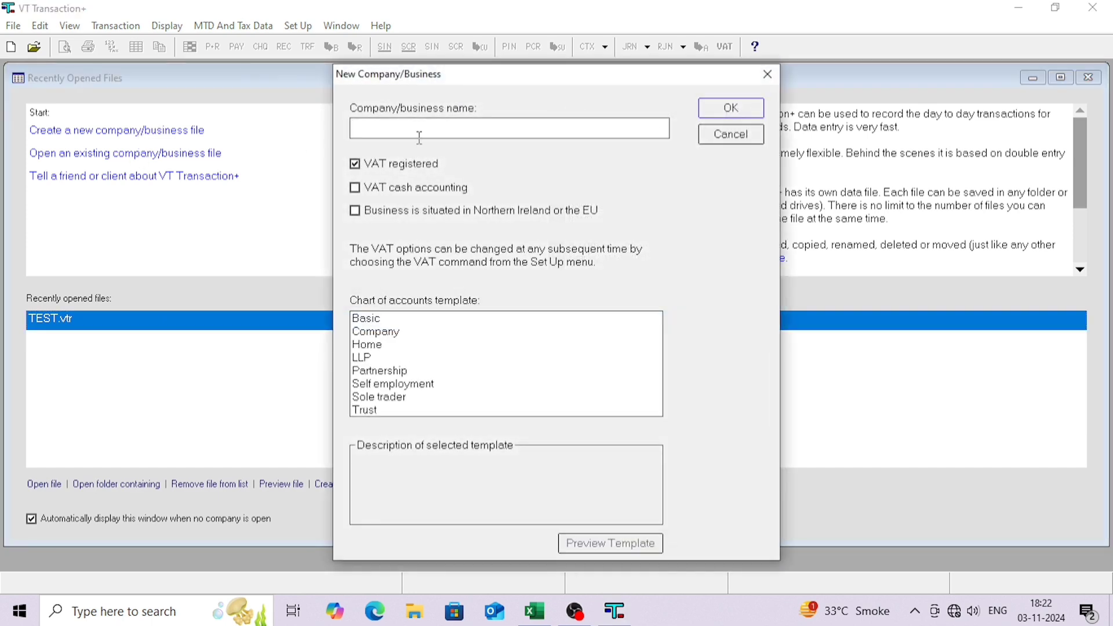
text(GENAI STORE LIMITED)
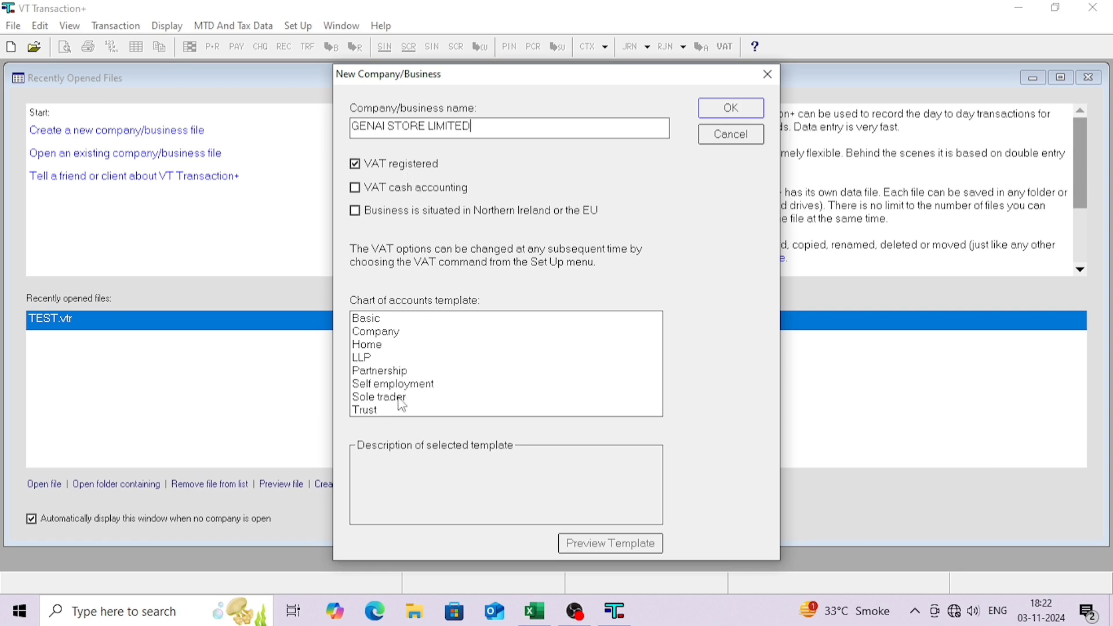
click(390, 346)
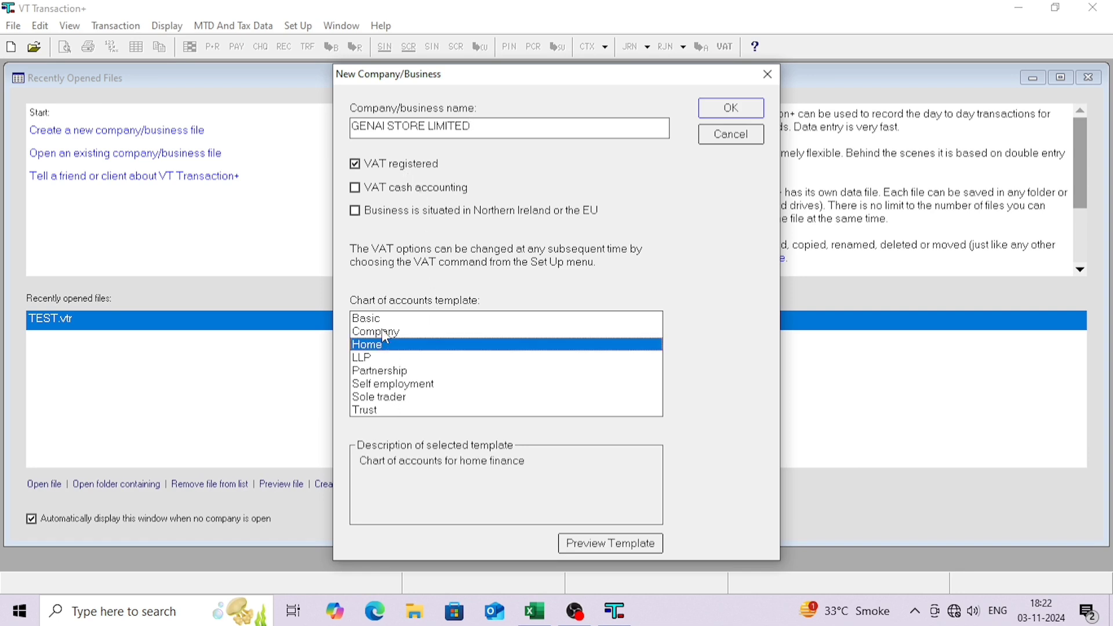
click(387, 333)
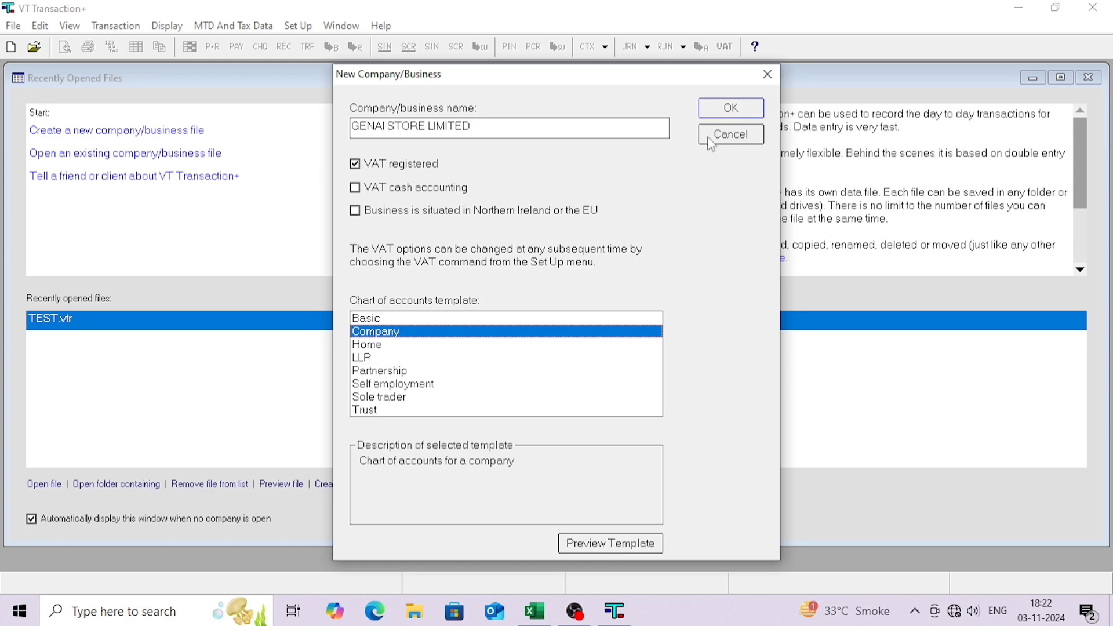
click(728, 110)
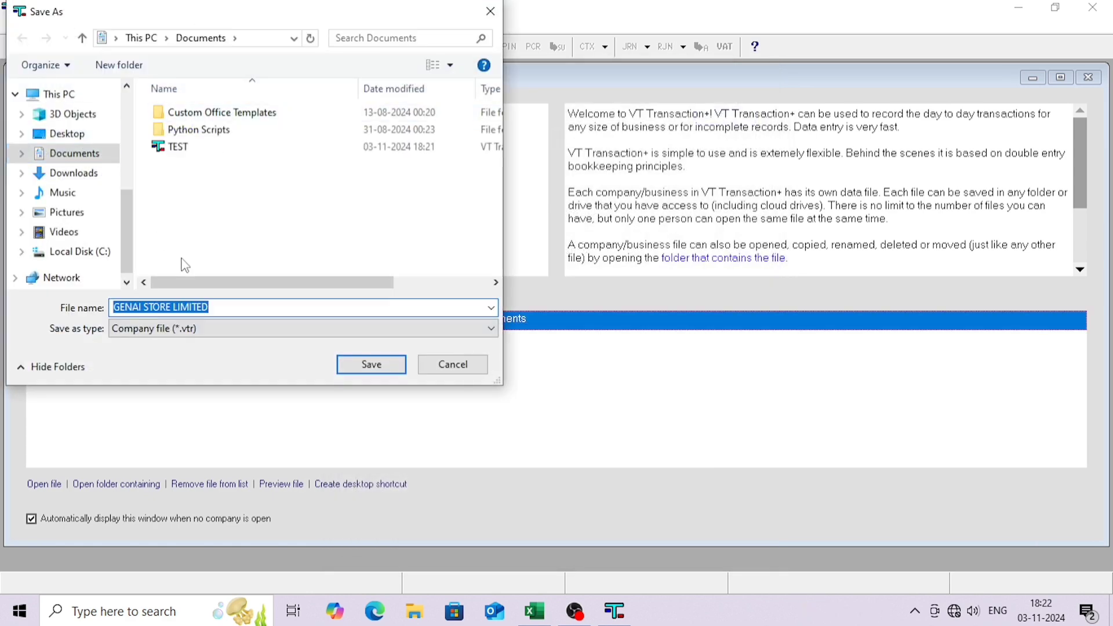
click(353, 370)
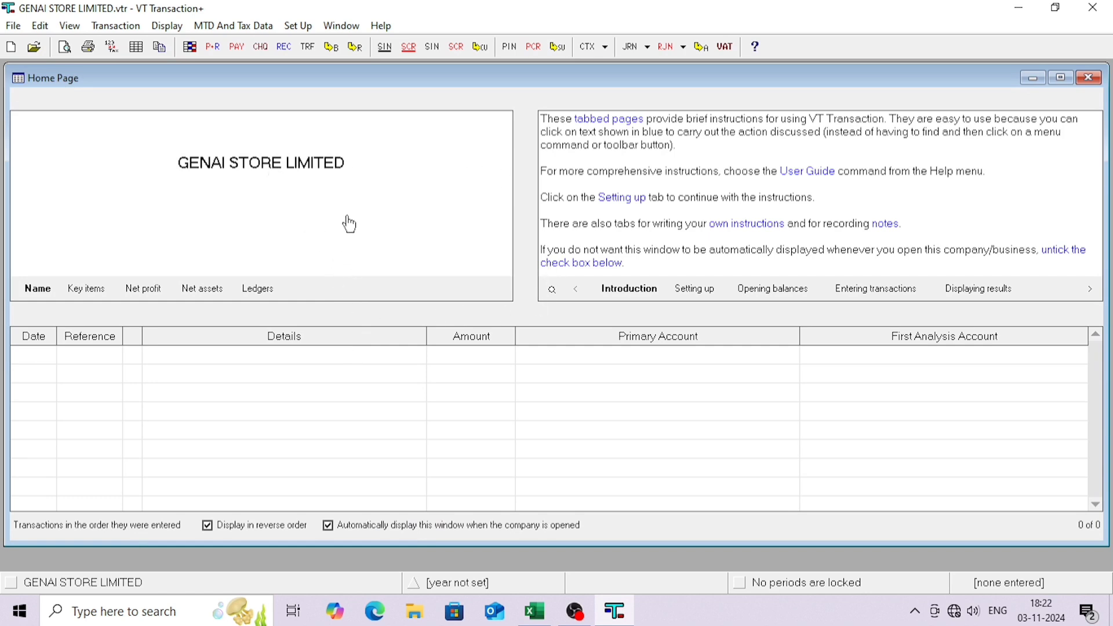
- In the company properties, set the number of VAT rates to 2 and enter 5 as Rate 2
click(343, 181)
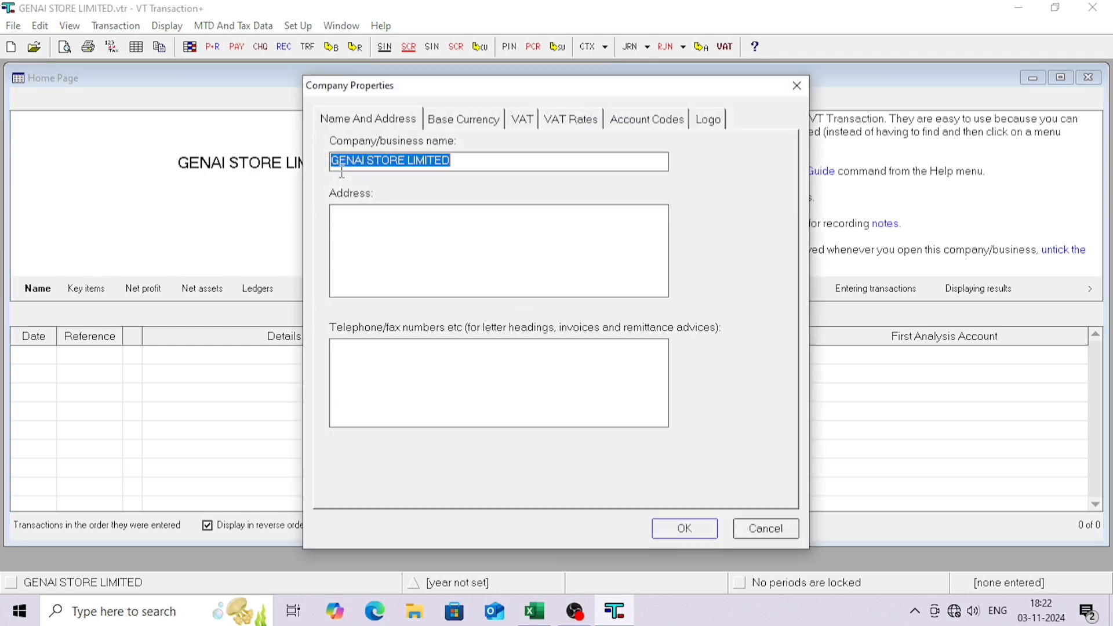
click(397, 267)
click(451, 114)
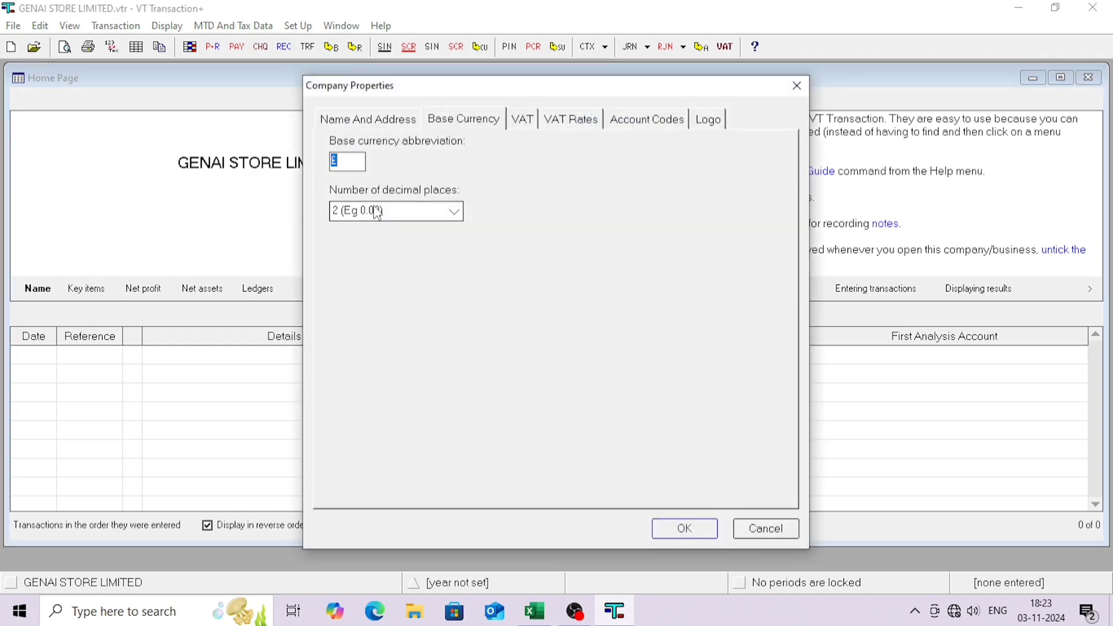
click(522, 121)
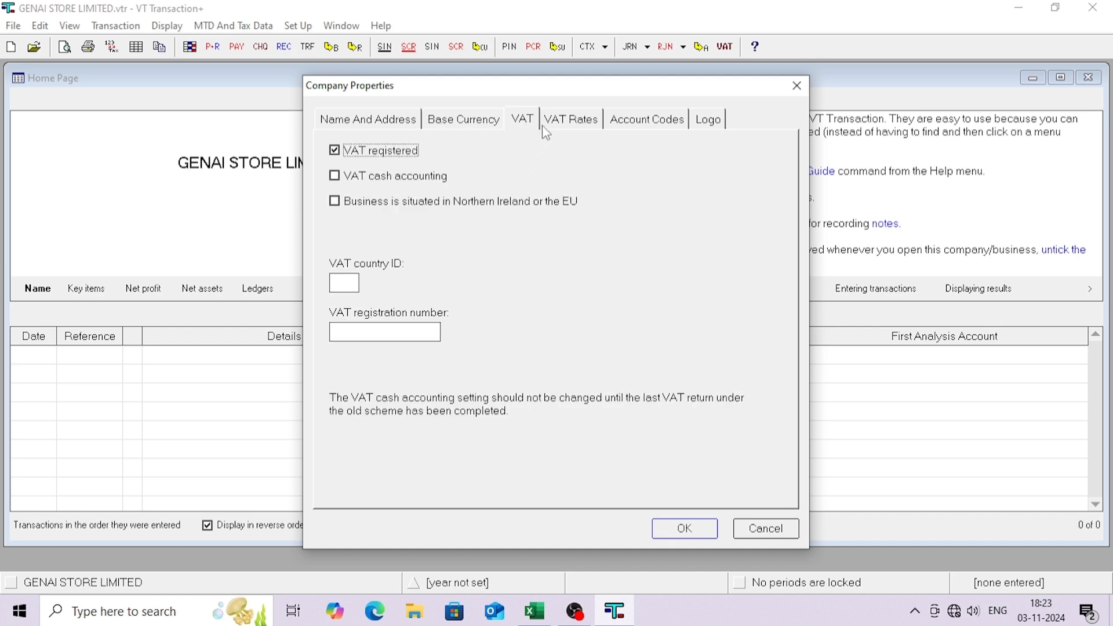
click(561, 116)
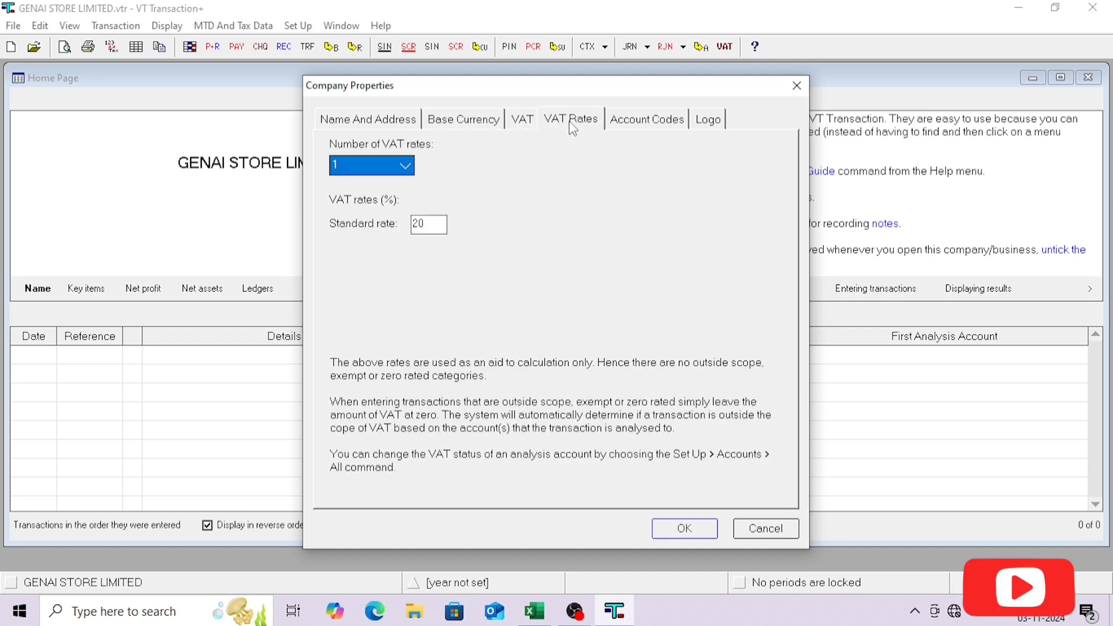
click(403, 168)
click(365, 195)
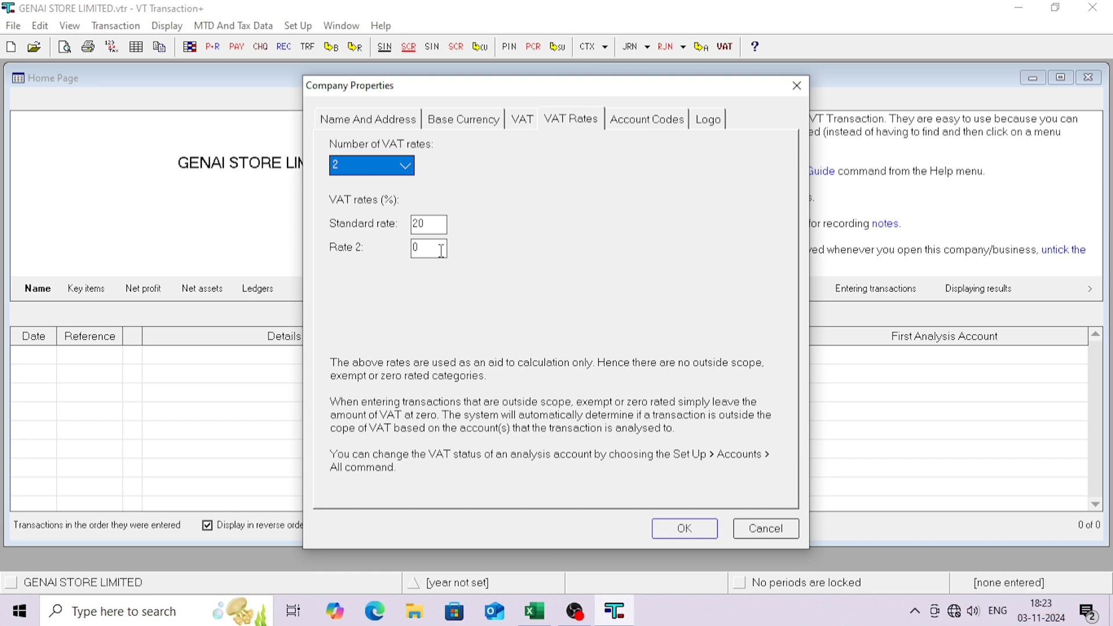
key(Tab)
key(Tab)
text(5)
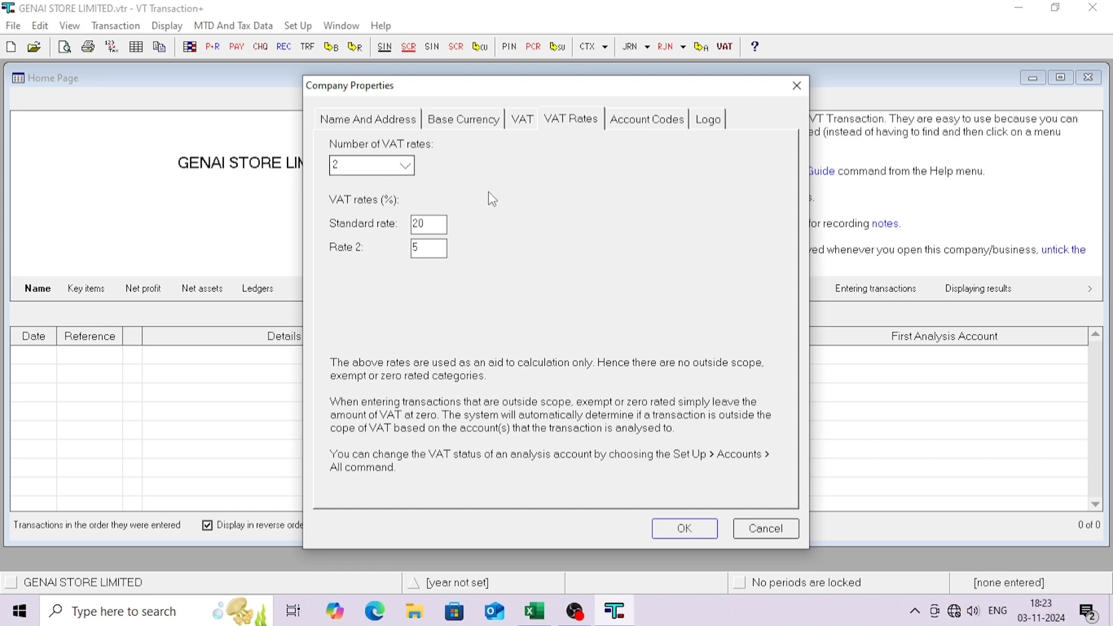
- Check the account codes and logo settings, and save the company properties
click(646, 120)
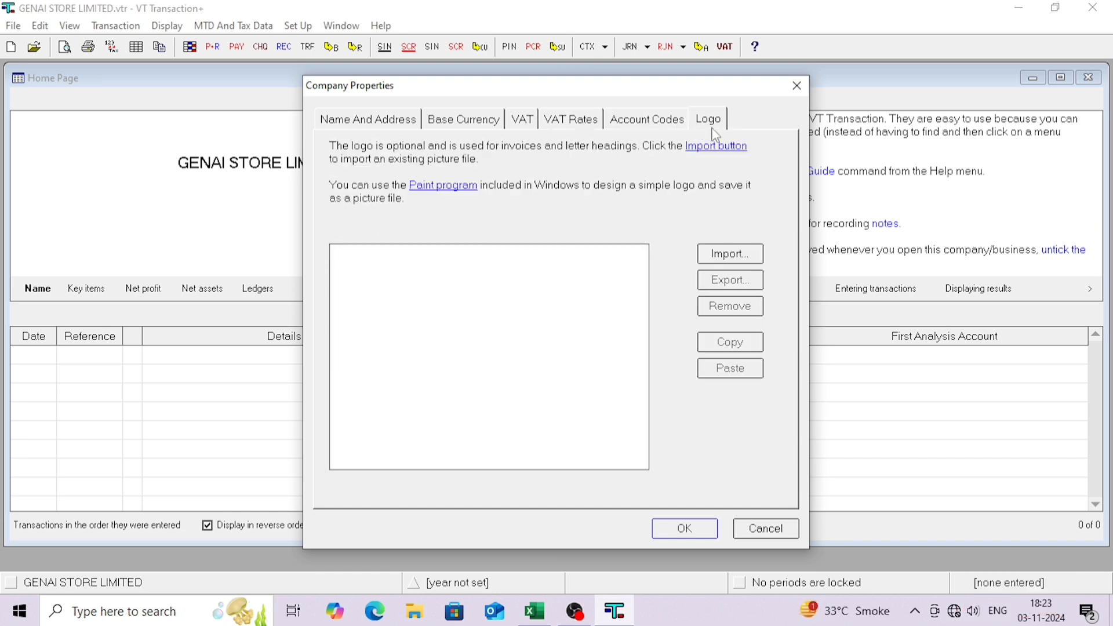
click(712, 123)
click(673, 120)
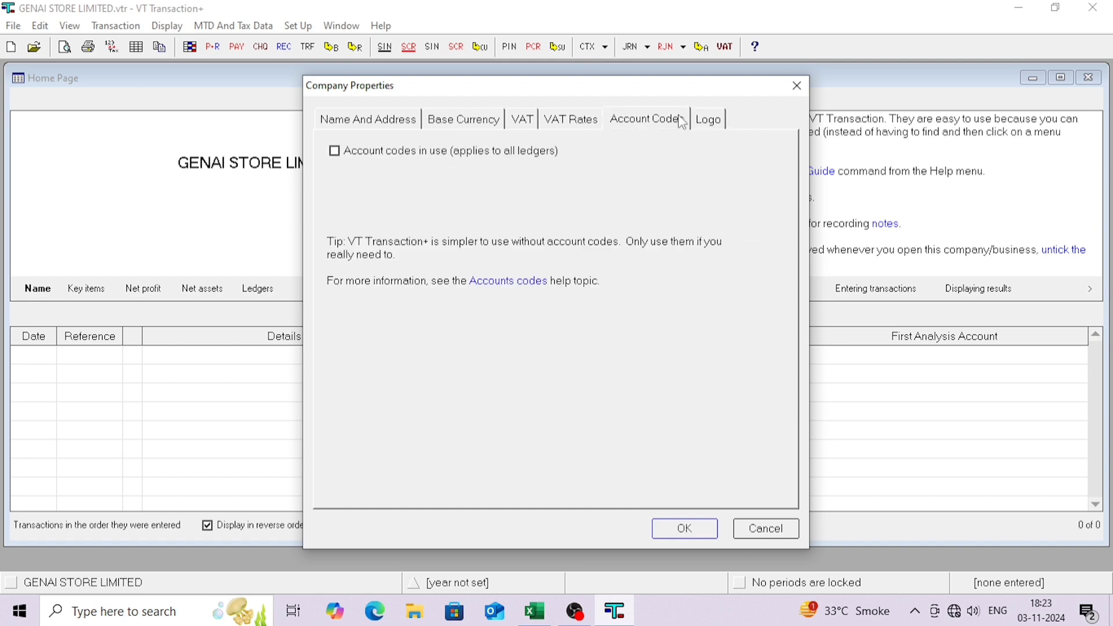
click(706, 120)
click(693, 521)
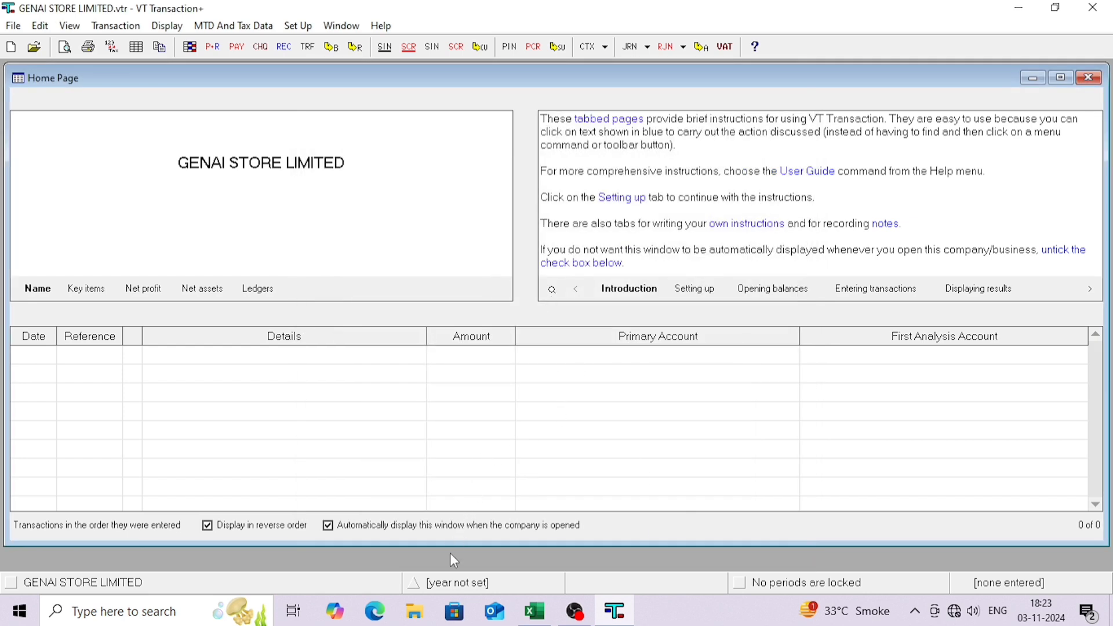
- Set the current financial year to start on 01/11/2024 and confirm it
double_click(453, 587)
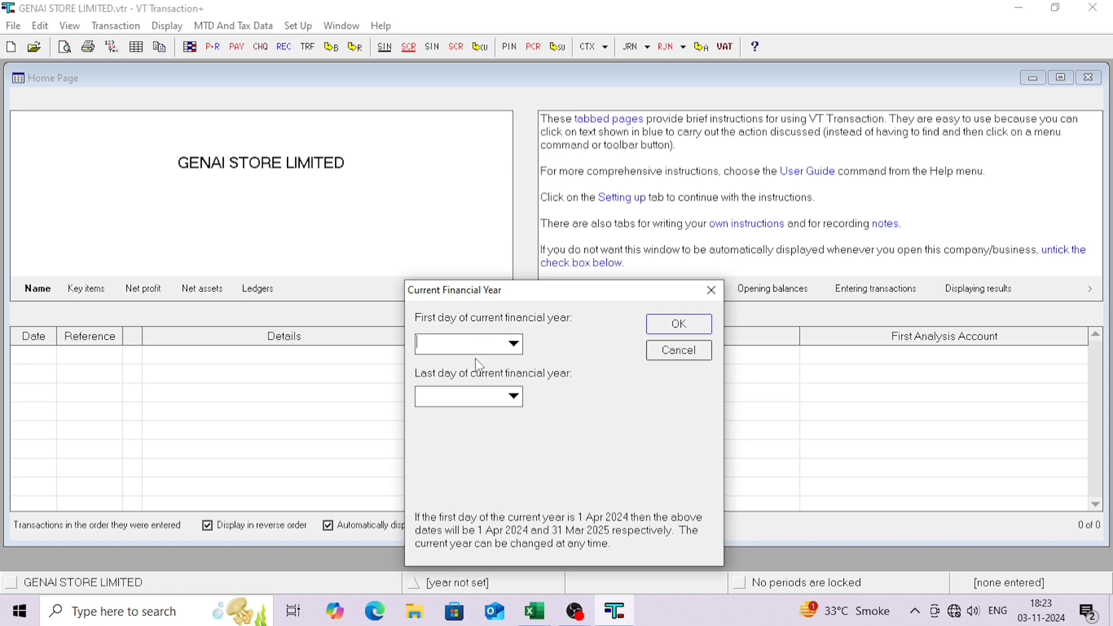
text(01/)
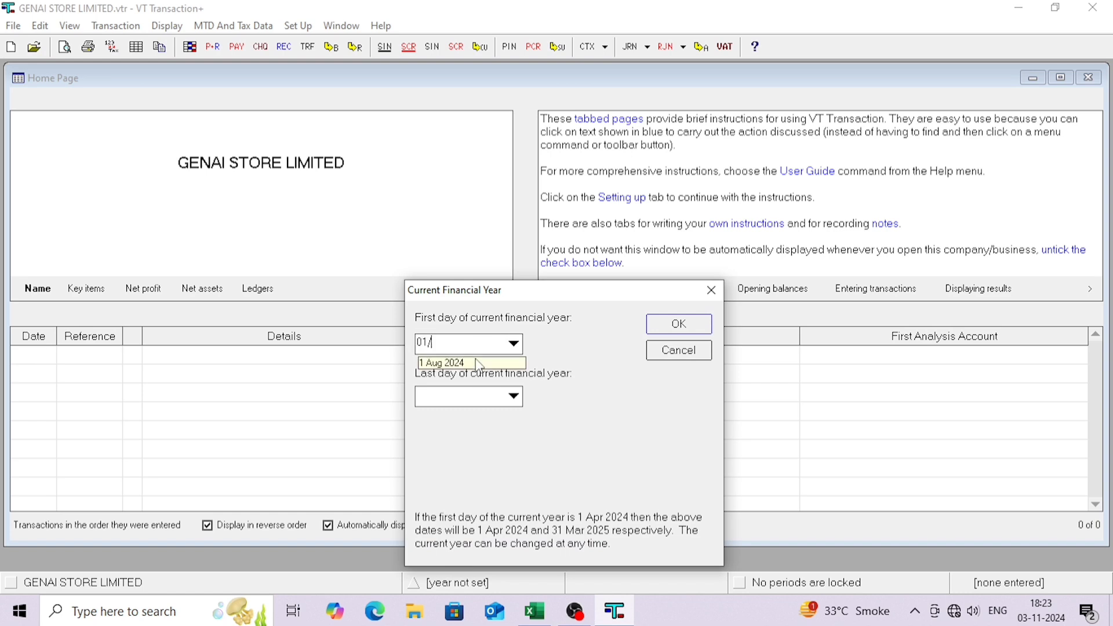
text(11/2024)
key(Tab)
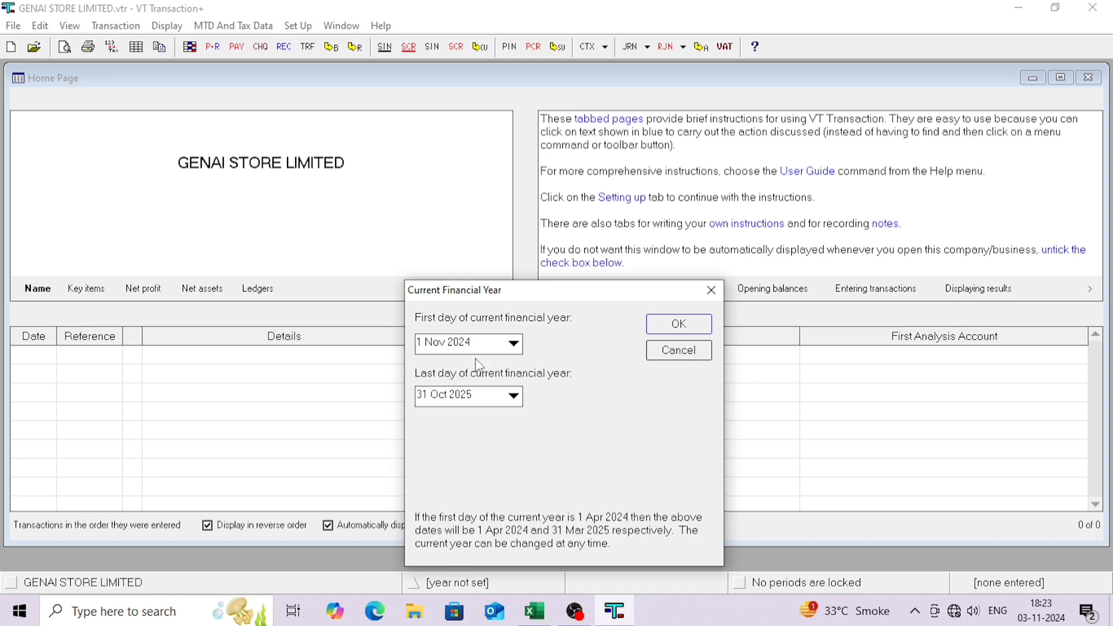
click(671, 325)
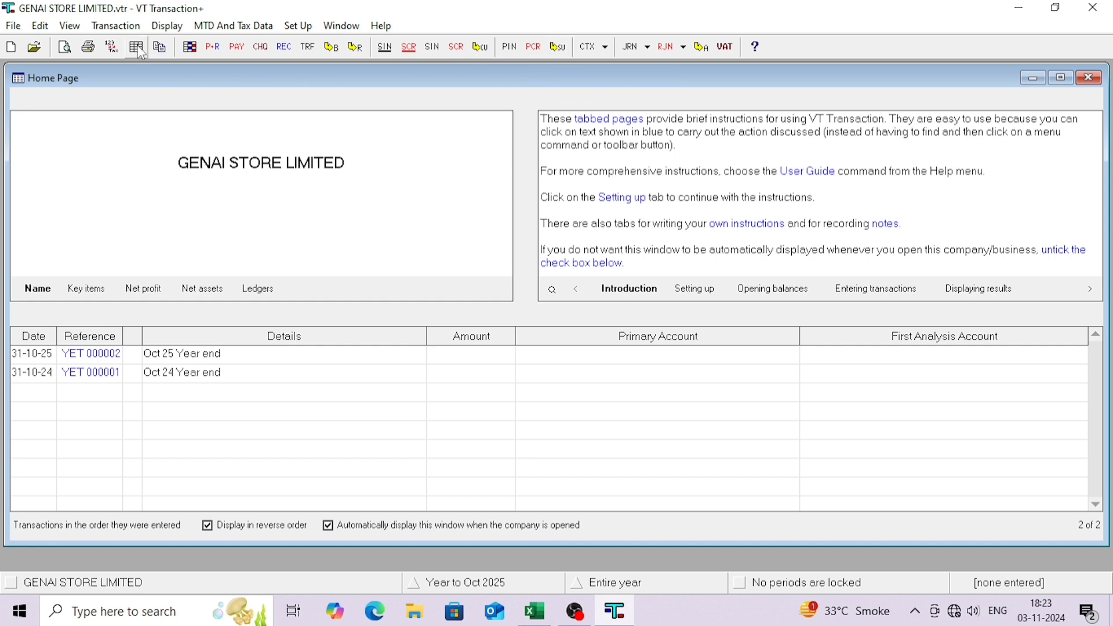
- Review the current period dates, the list of year ends and the available reporting periods without changing them
click(298, 26)
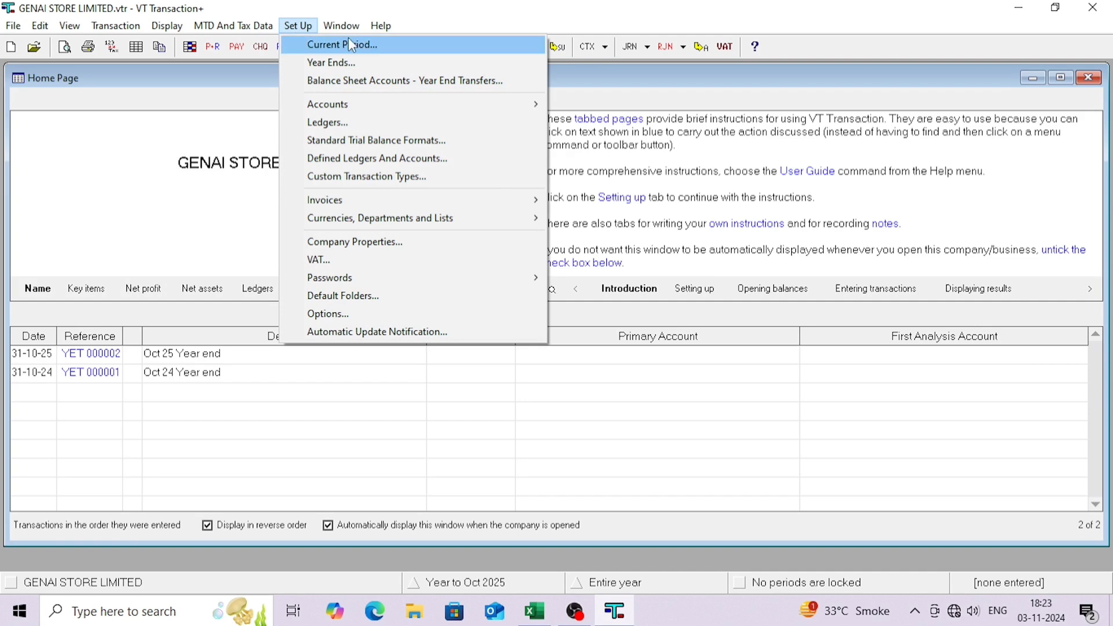
mouse_move(332, 105)
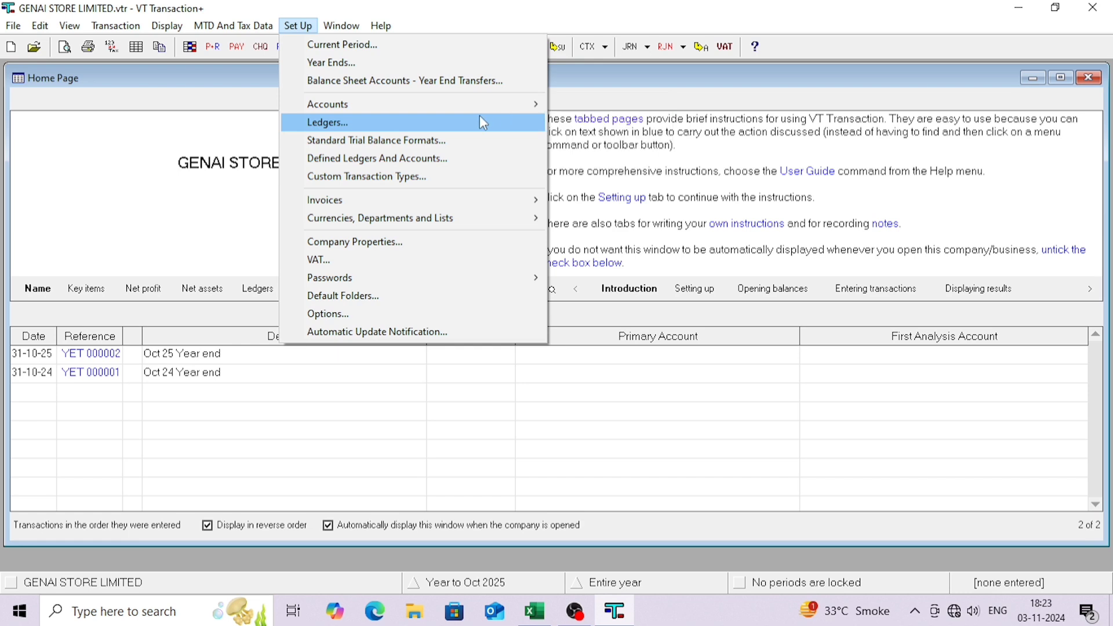
click(376, 54)
click(688, 242)
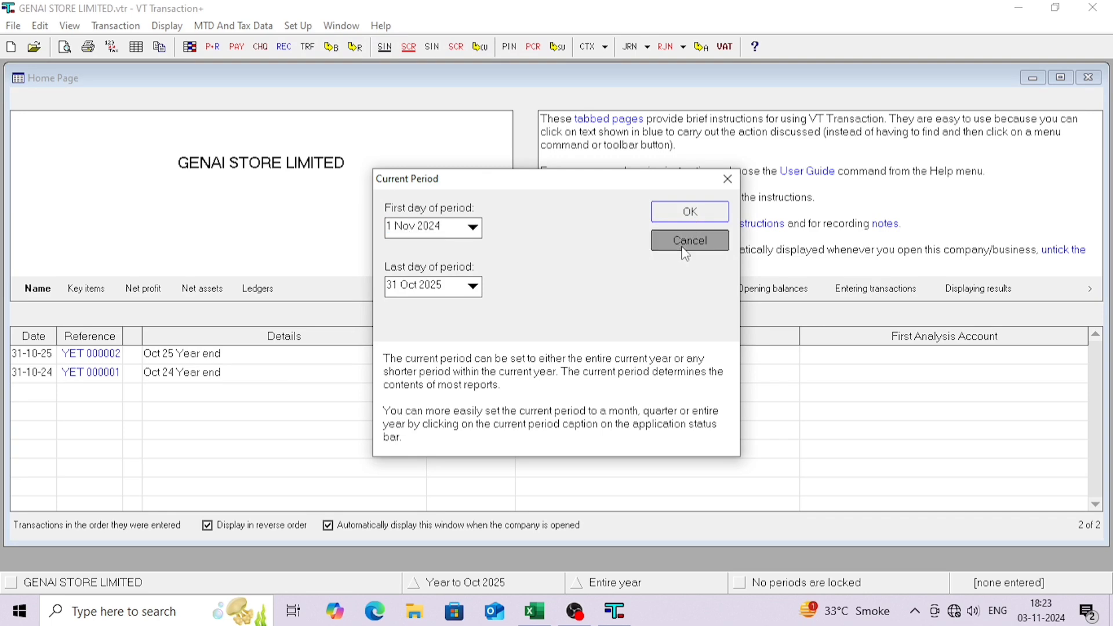
click(298, 25)
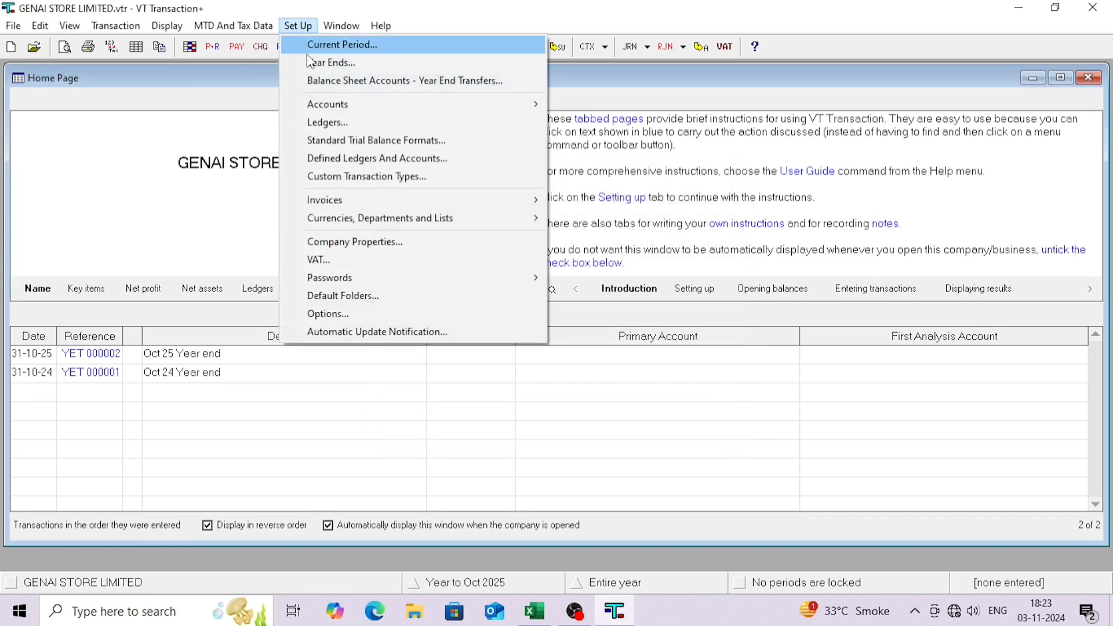
click(310, 62)
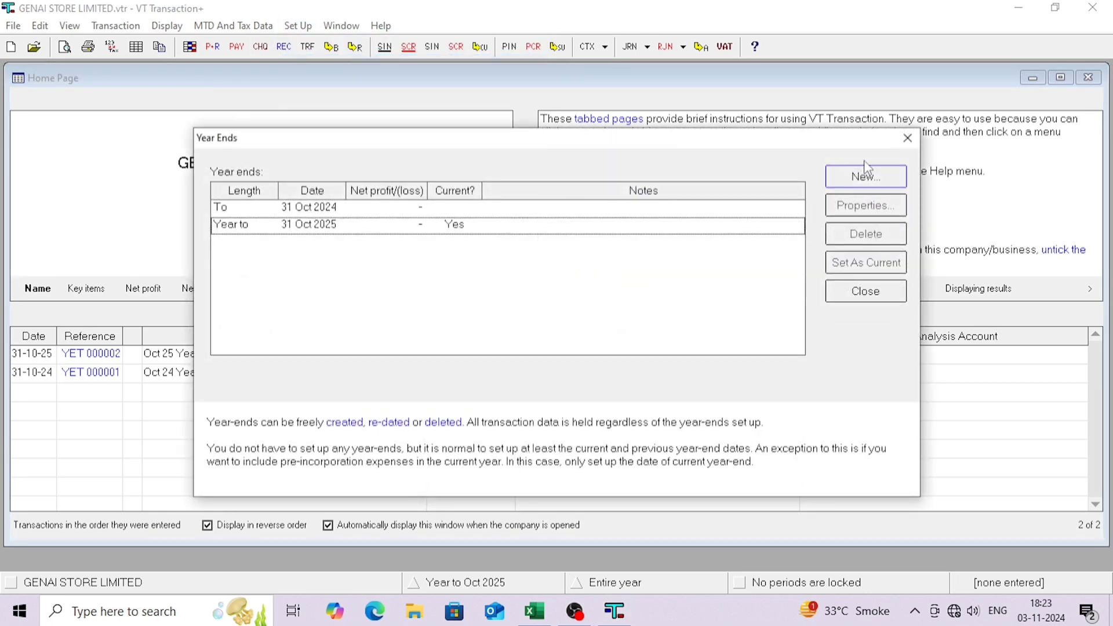
click(908, 138)
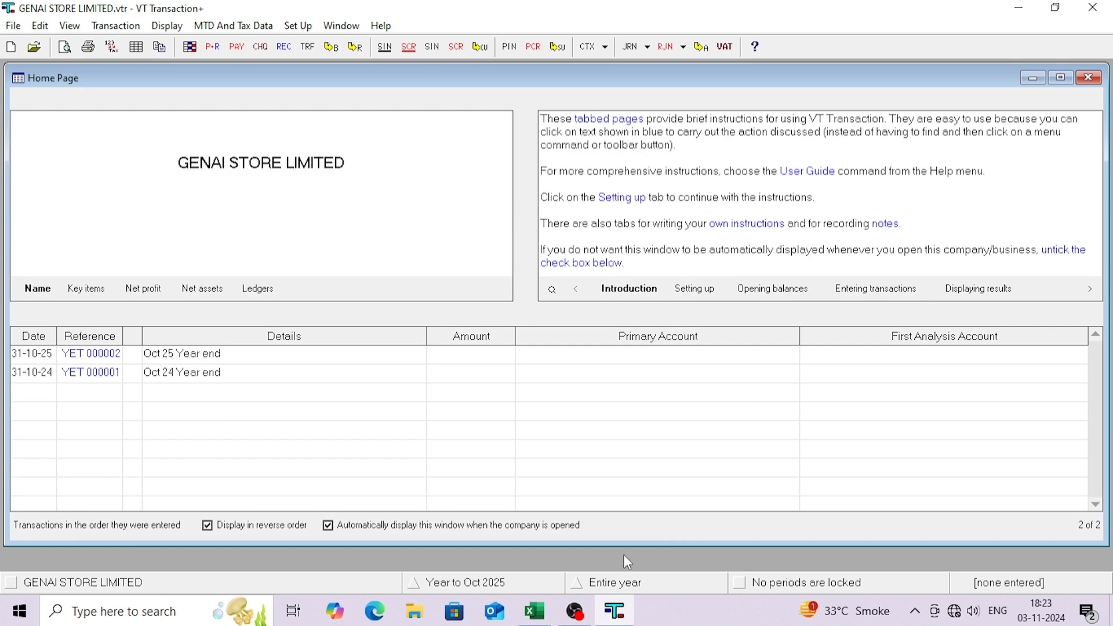
click(598, 584)
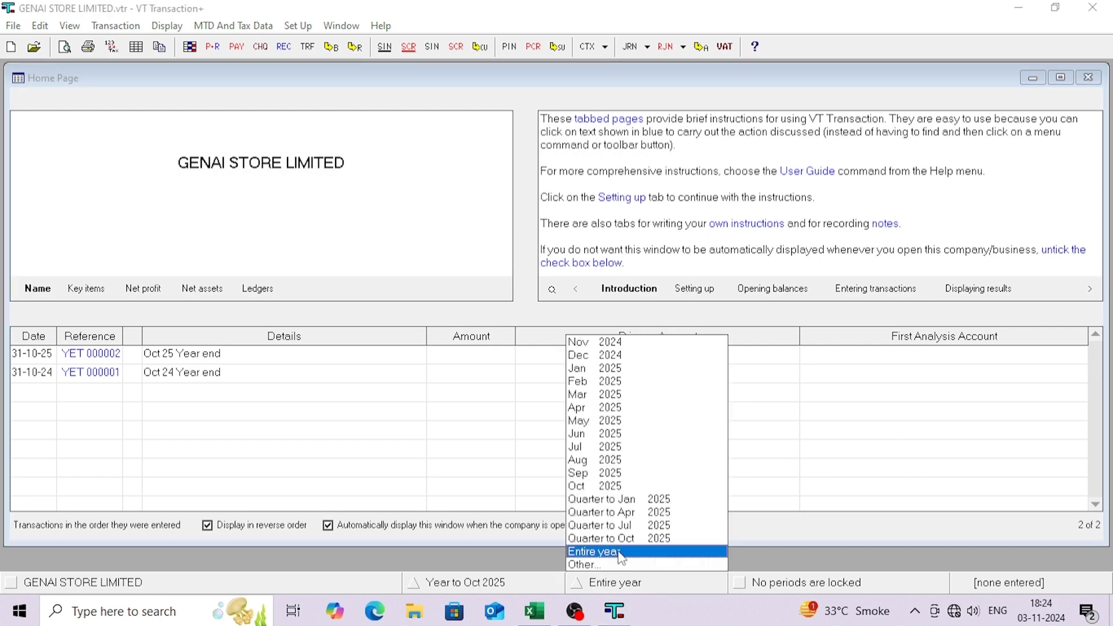
click(840, 448)
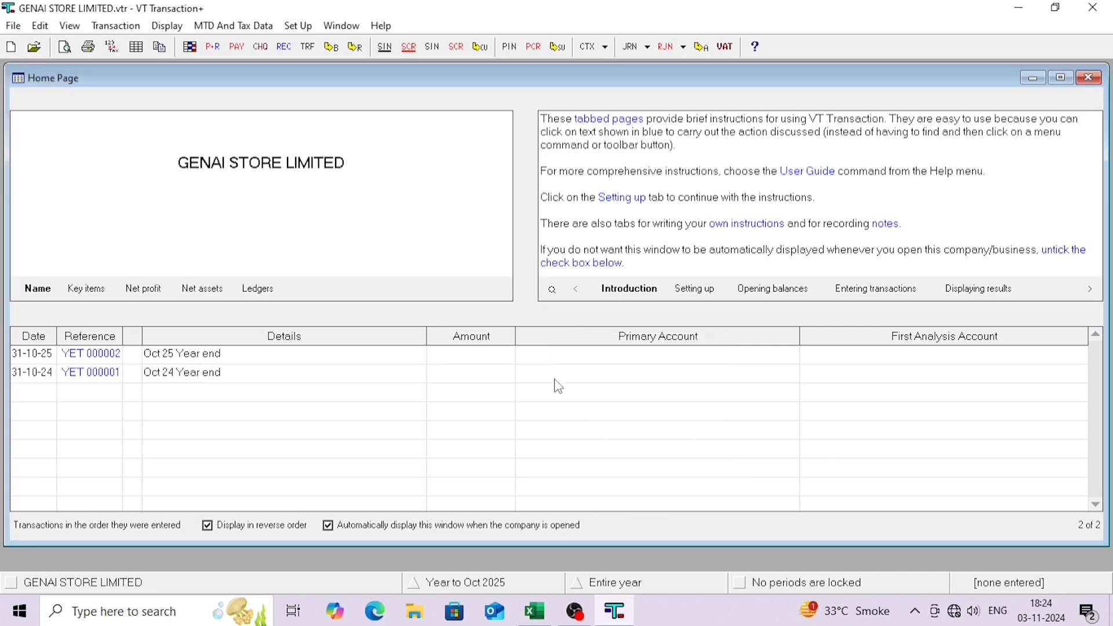
- Switch to the Excel workbook and examine the supplier bills, customer invoices, credit notes and bank transactions, including the first purchase bill's details
click(531, 609)
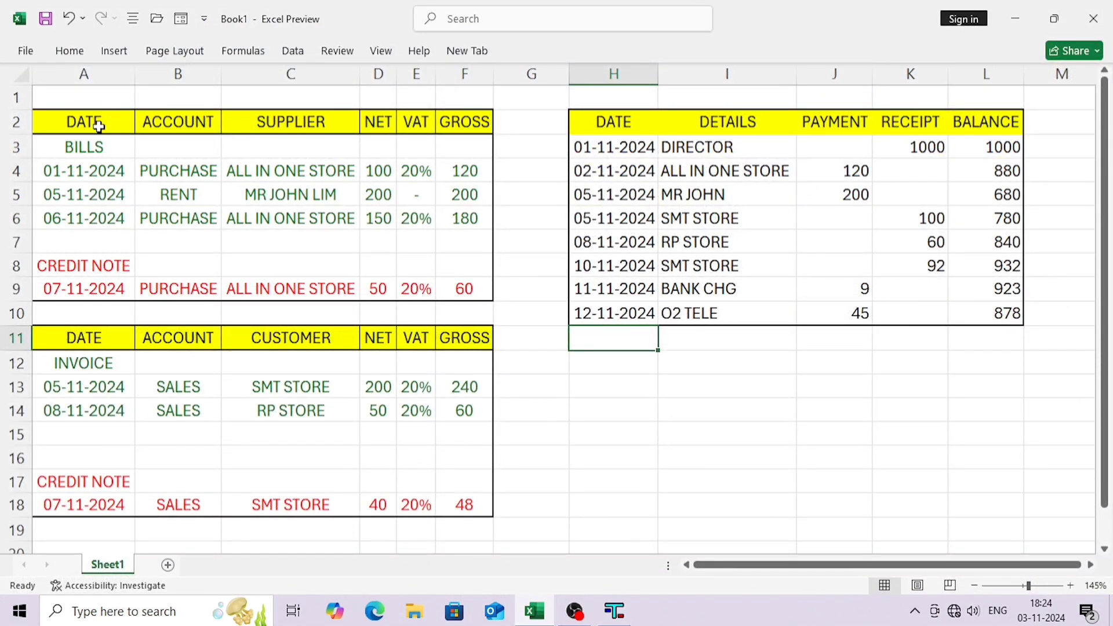
drag(99, 126, 477, 216)
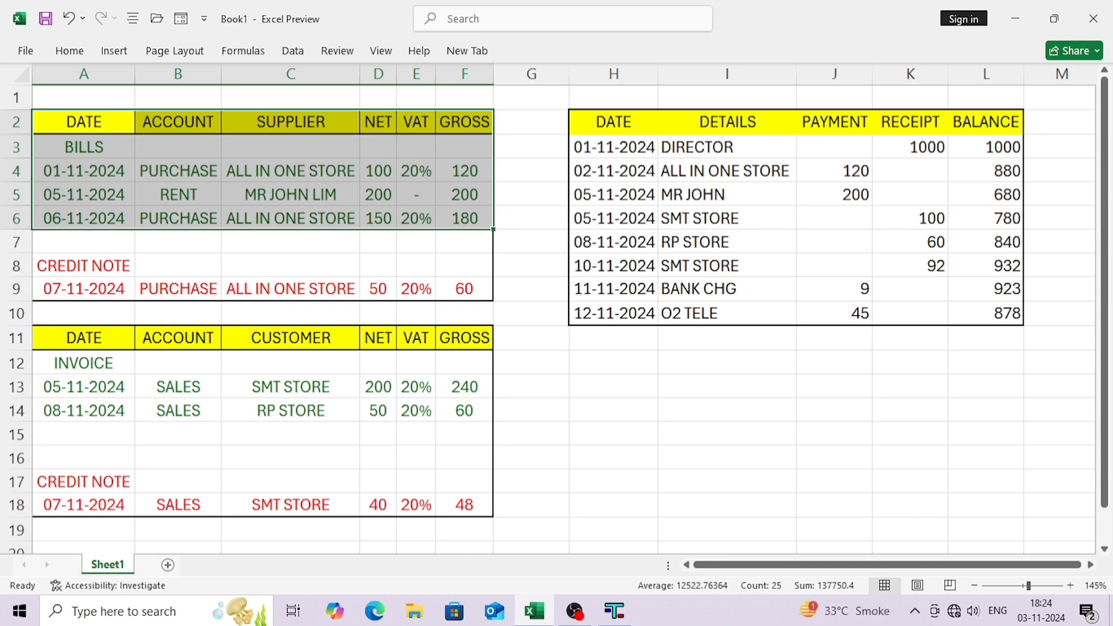
drag(43, 268, 455, 295)
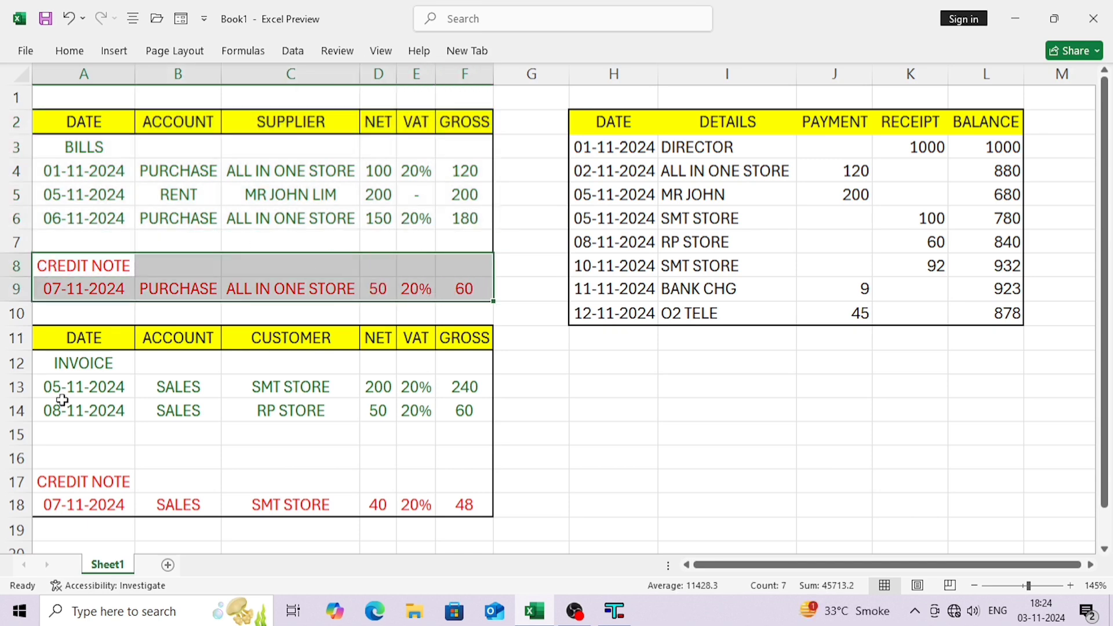
drag(65, 361, 446, 412)
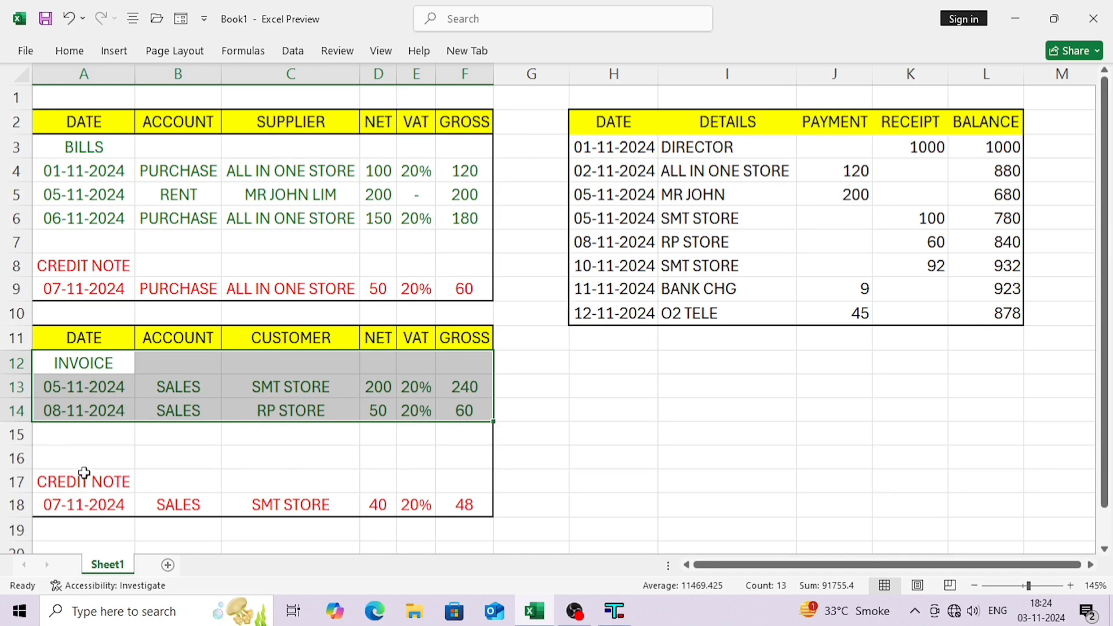
drag(81, 481, 471, 502)
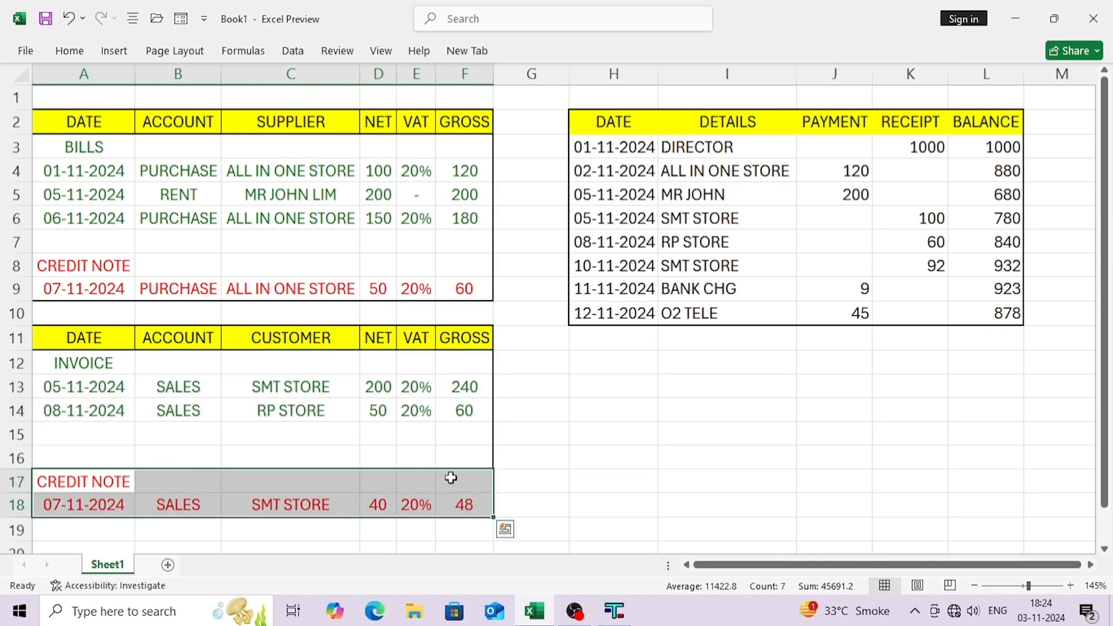
drag(615, 134, 967, 308)
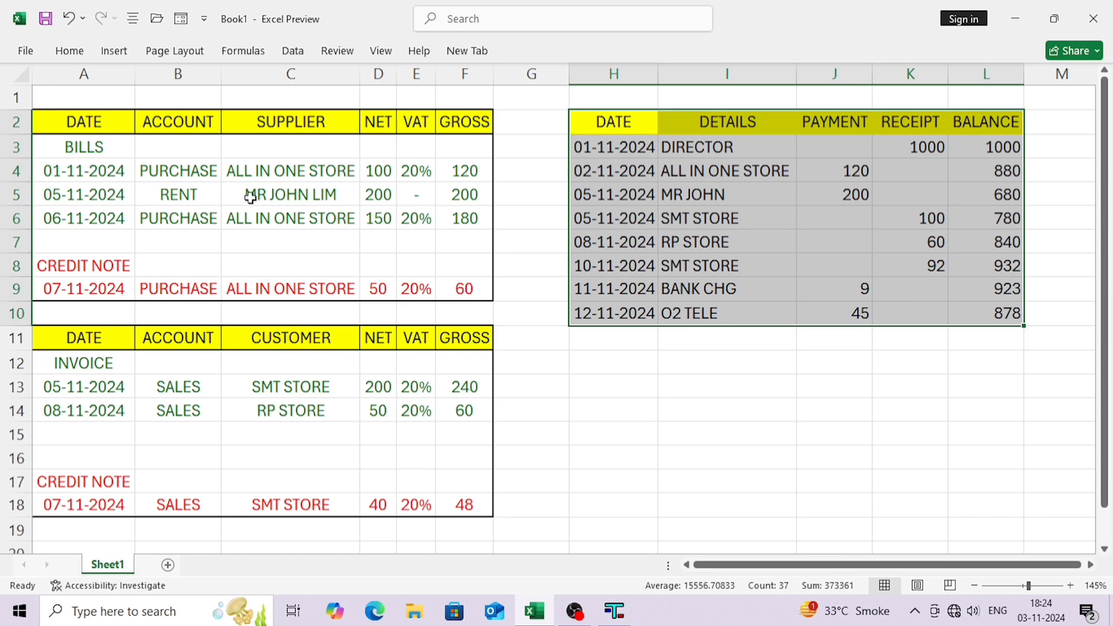
click(88, 141)
click(90, 166)
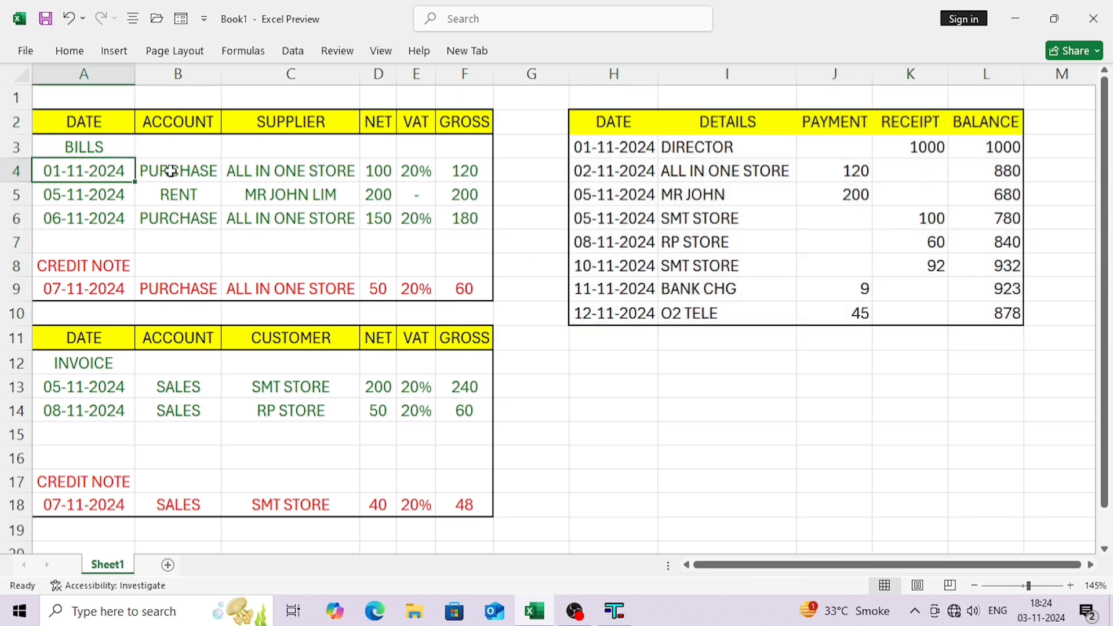
click(171, 171)
click(246, 169)
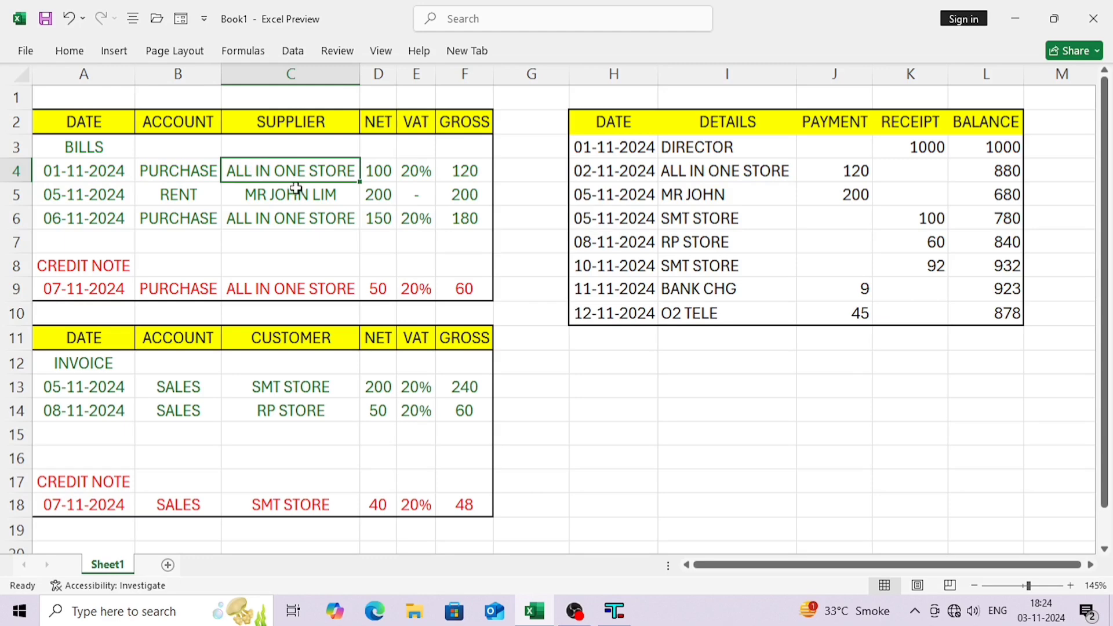
- Copy the first bill's supplier name, switch to VT Transaction+ and start a new supplier account named ALL IN ONE STORE
key(ctrl+c)
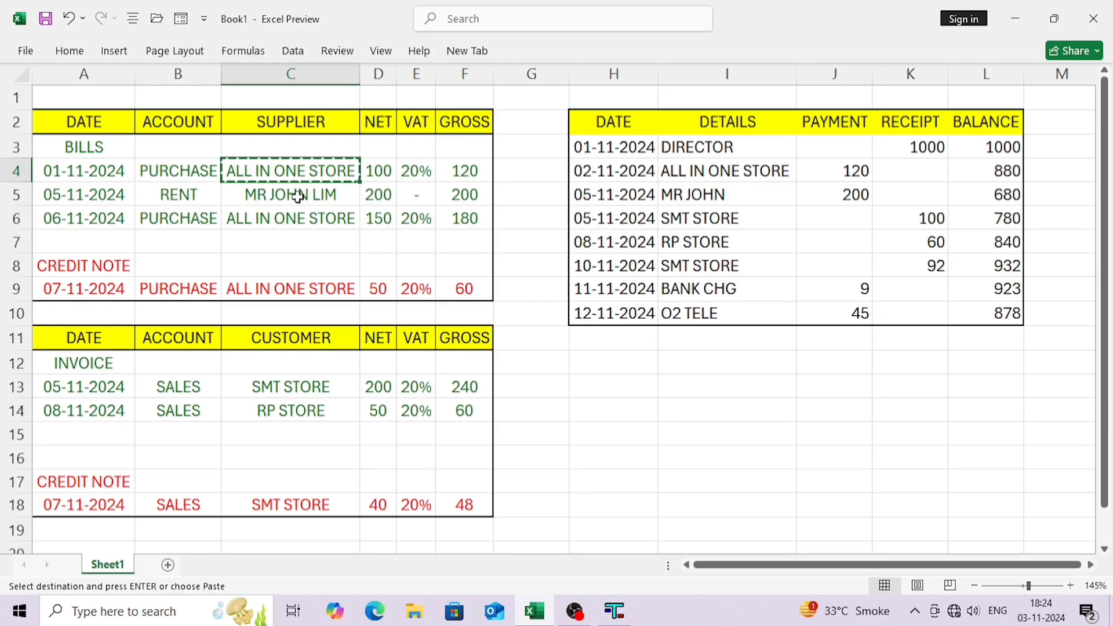
key(alt+Tab)
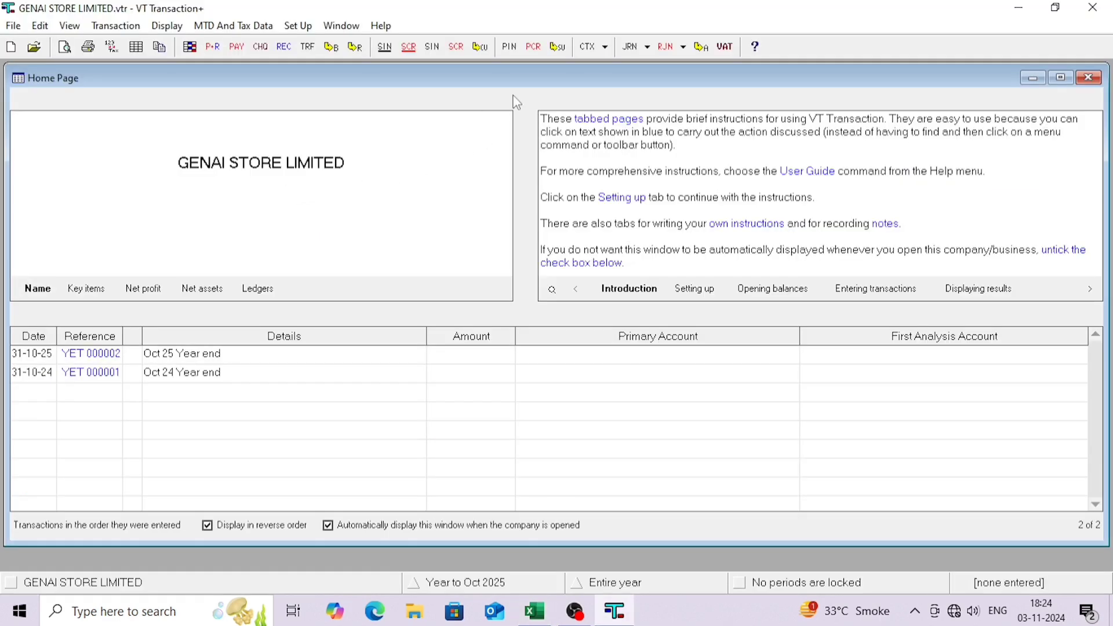
click(554, 54)
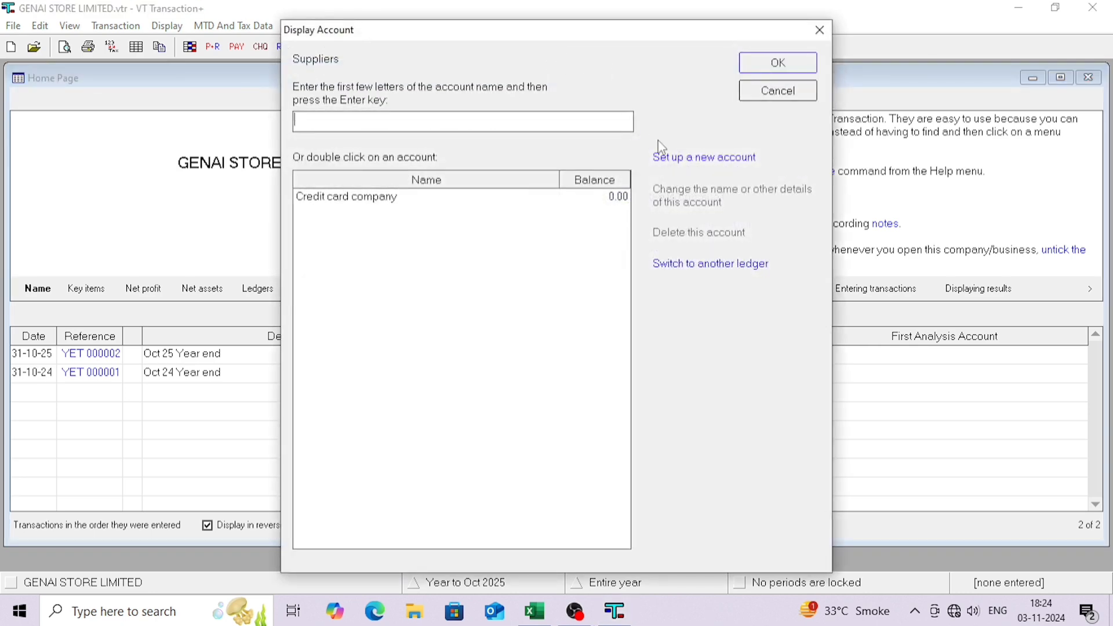
click(676, 159)
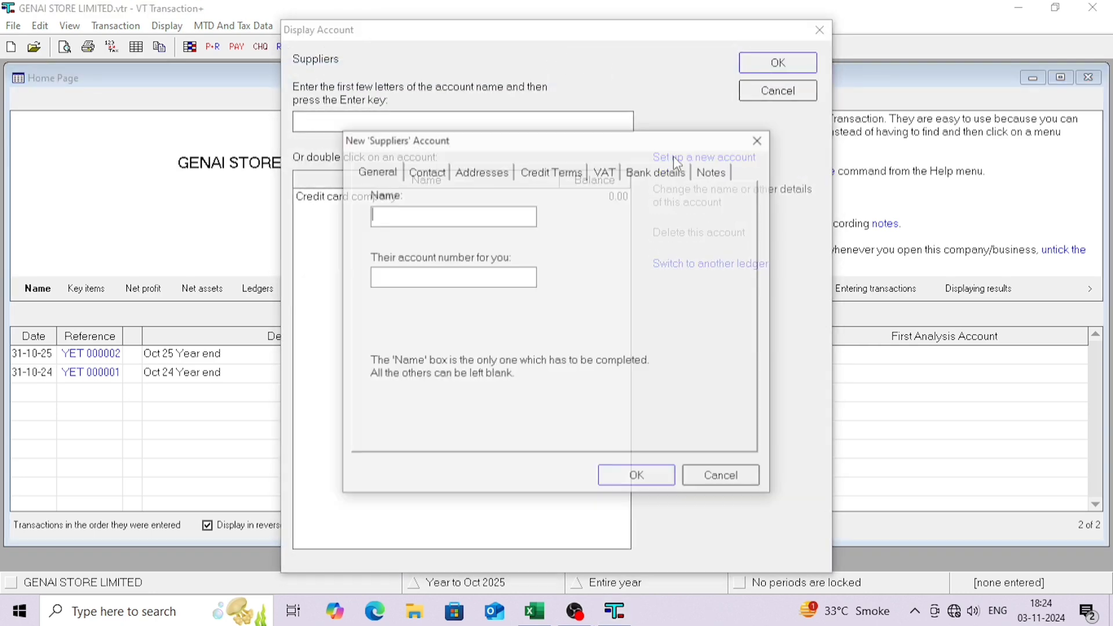
key(ctrl+v)
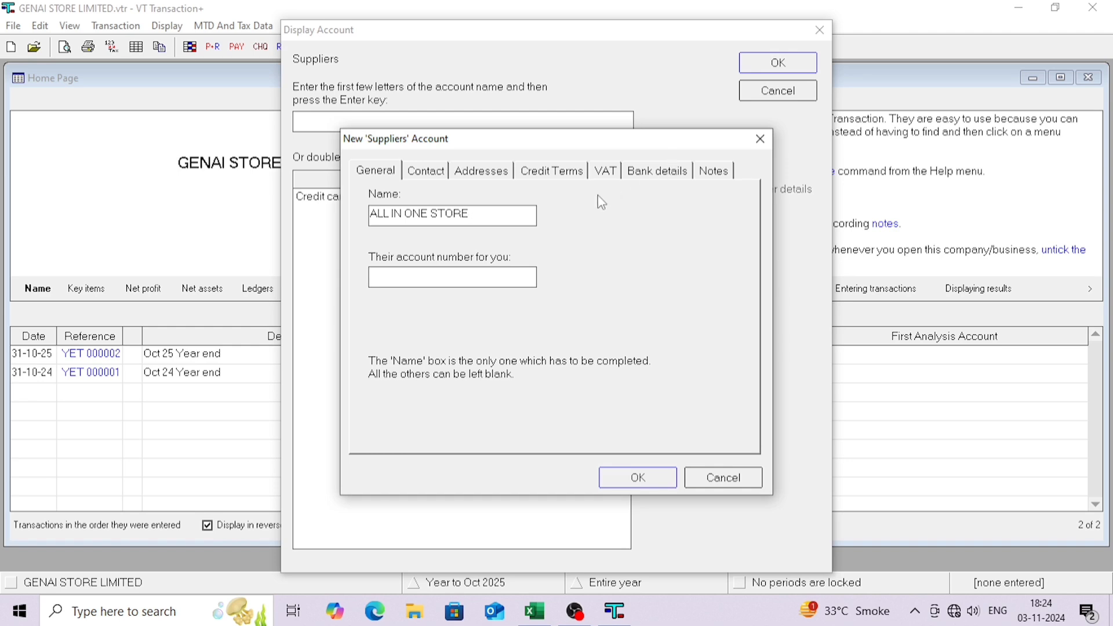
- Look through the new supplier account's contact, address, credit terms, VAT, bank and notes details
click(427, 172)
click(482, 173)
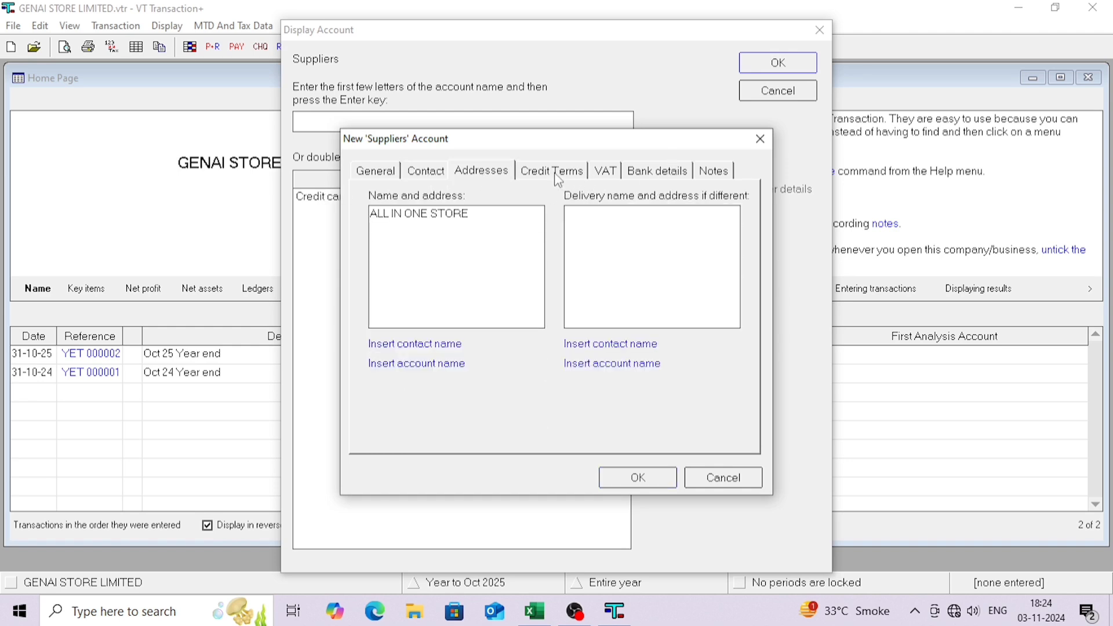
click(555, 174)
click(597, 174)
click(655, 172)
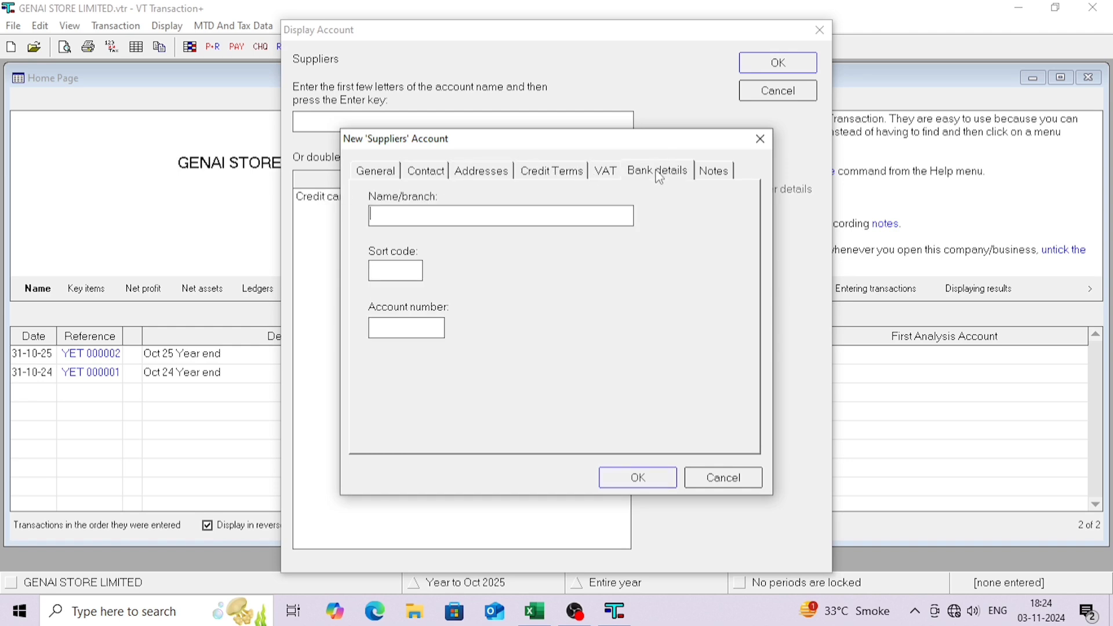
click(712, 173)
click(579, 172)
click(605, 172)
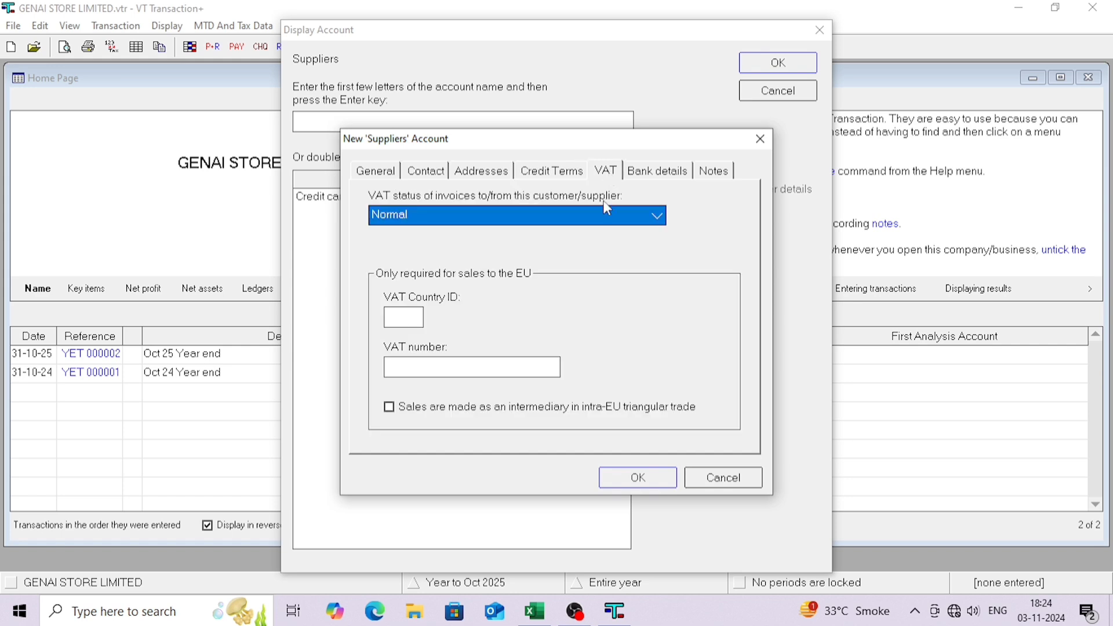
- Go over the new supplier's details once more, save the ALL IN ONE STORE account and close the supplier list
click(639, 480)
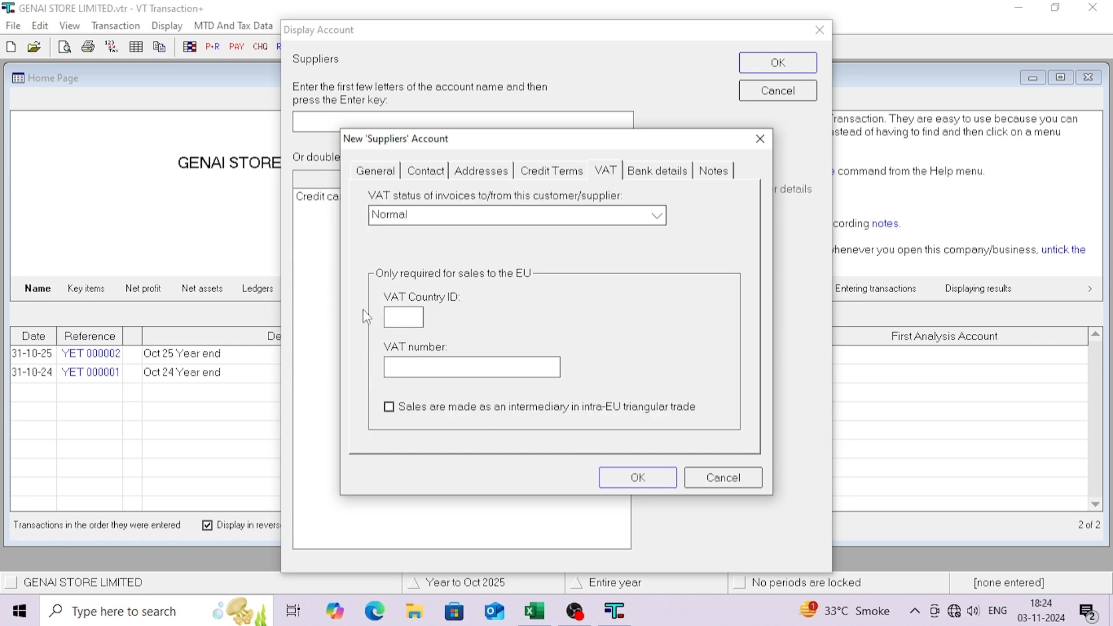
click(387, 176)
click(426, 174)
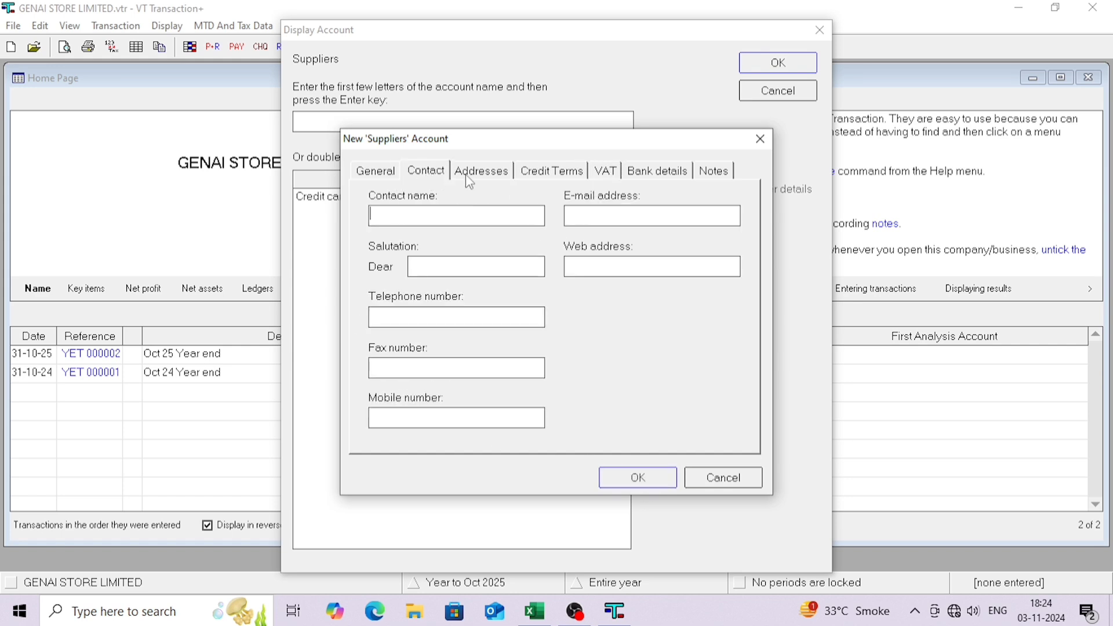
click(467, 174)
click(580, 175)
click(606, 172)
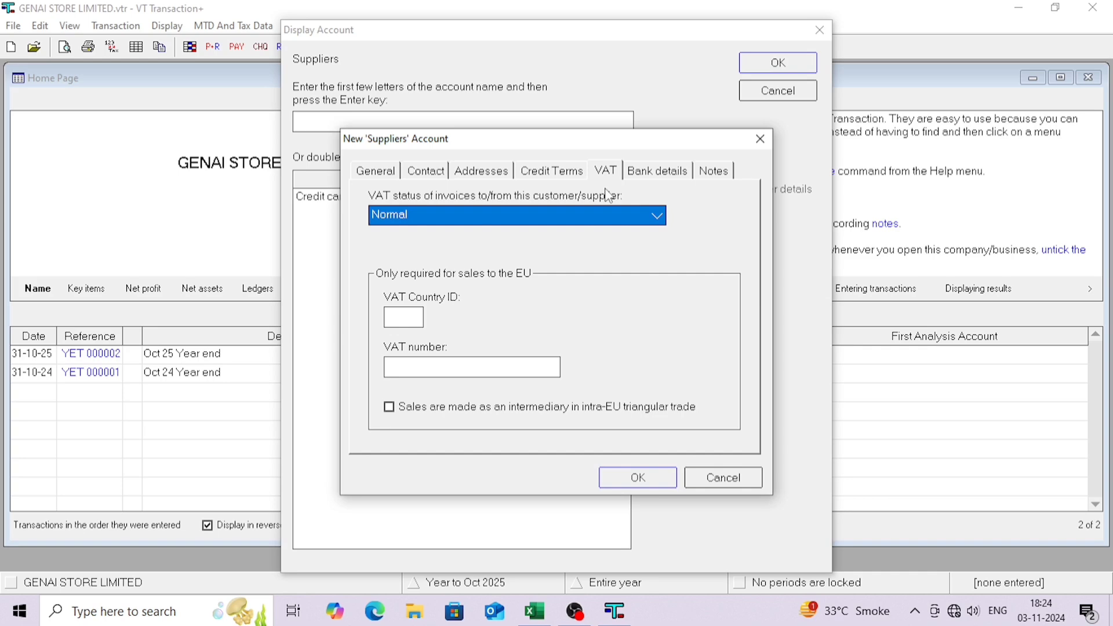
click(659, 174)
click(715, 172)
click(640, 474)
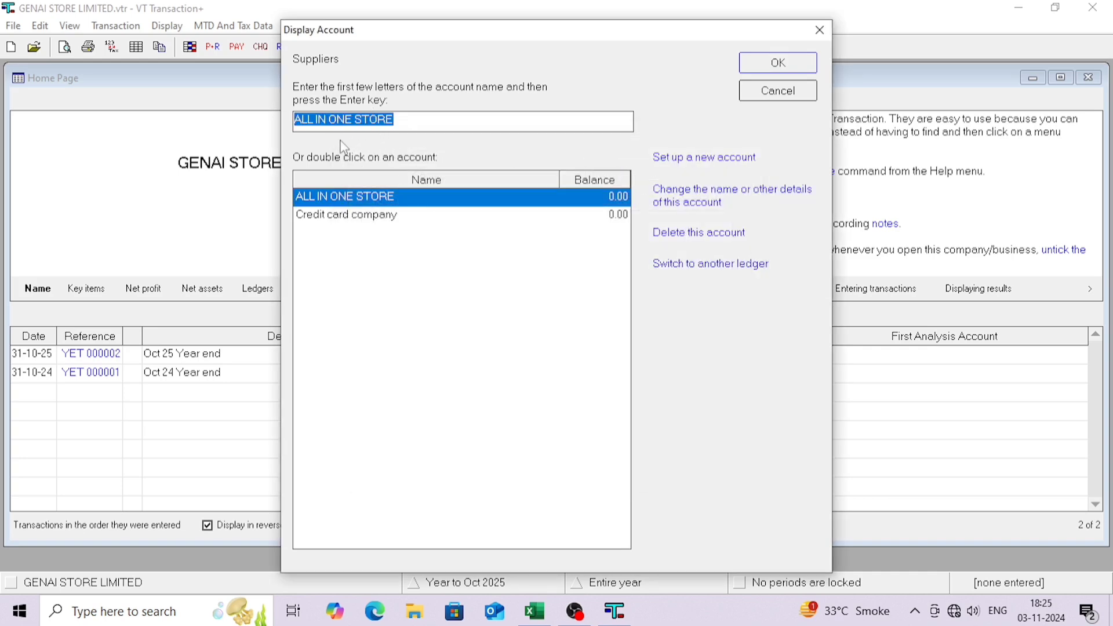
click(810, 90)
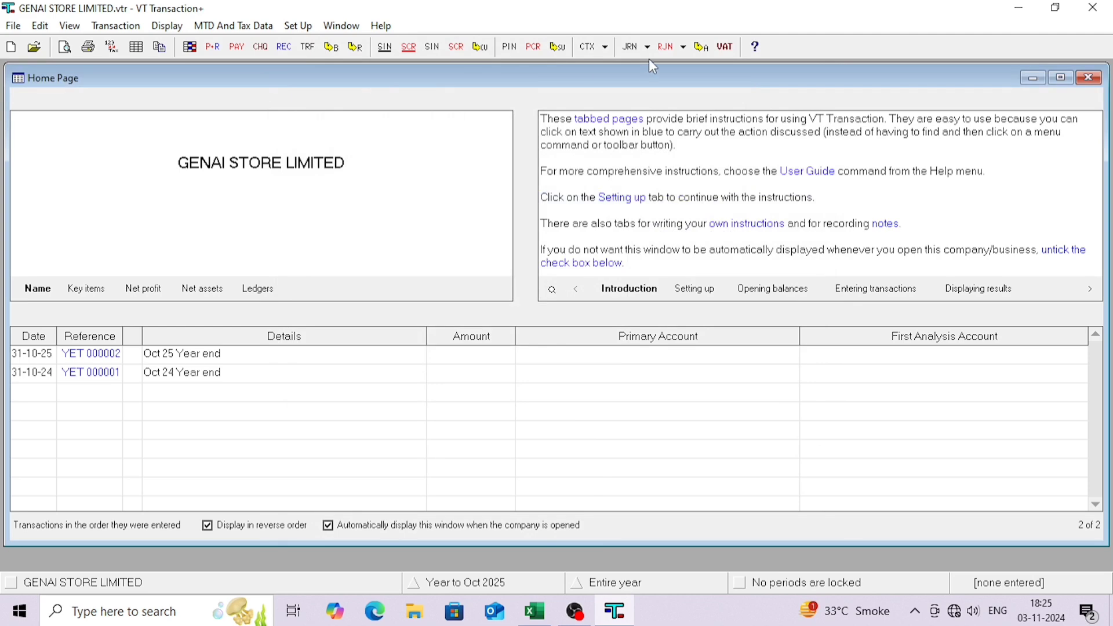
- Reopen the ALL IN ONE STORE supplier properties, review the available details and close them without making changes
click(559, 46)
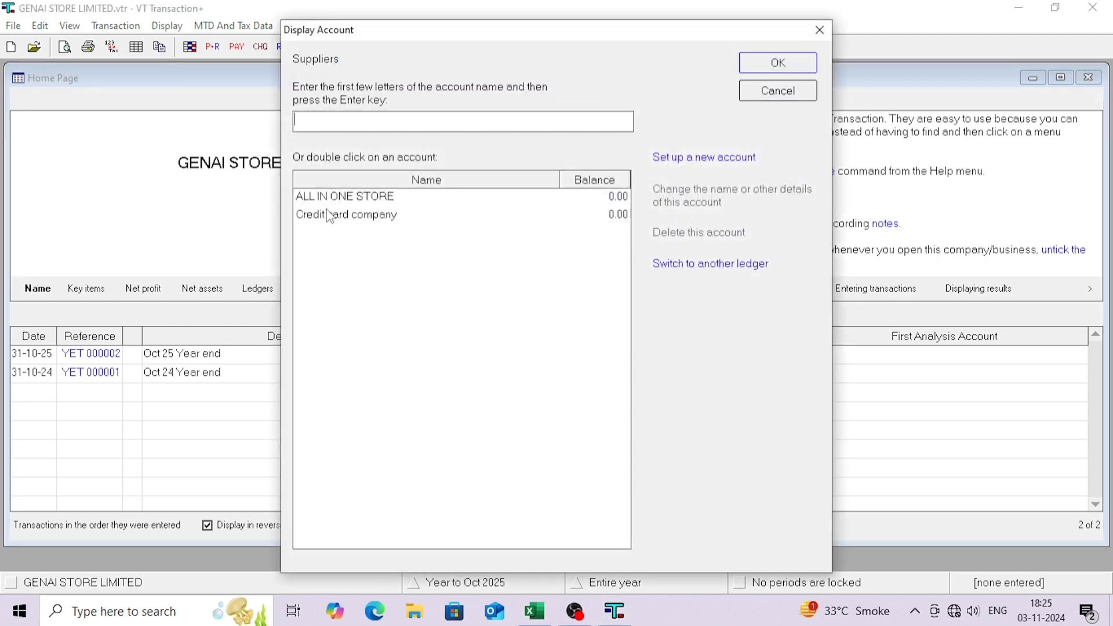
click(370, 202)
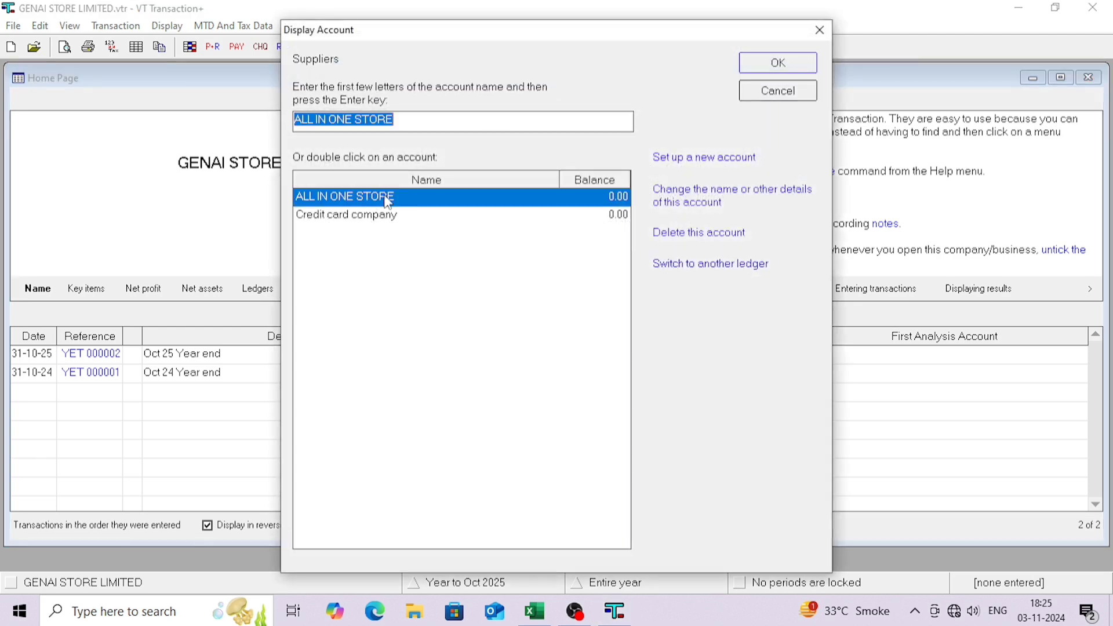
click(686, 206)
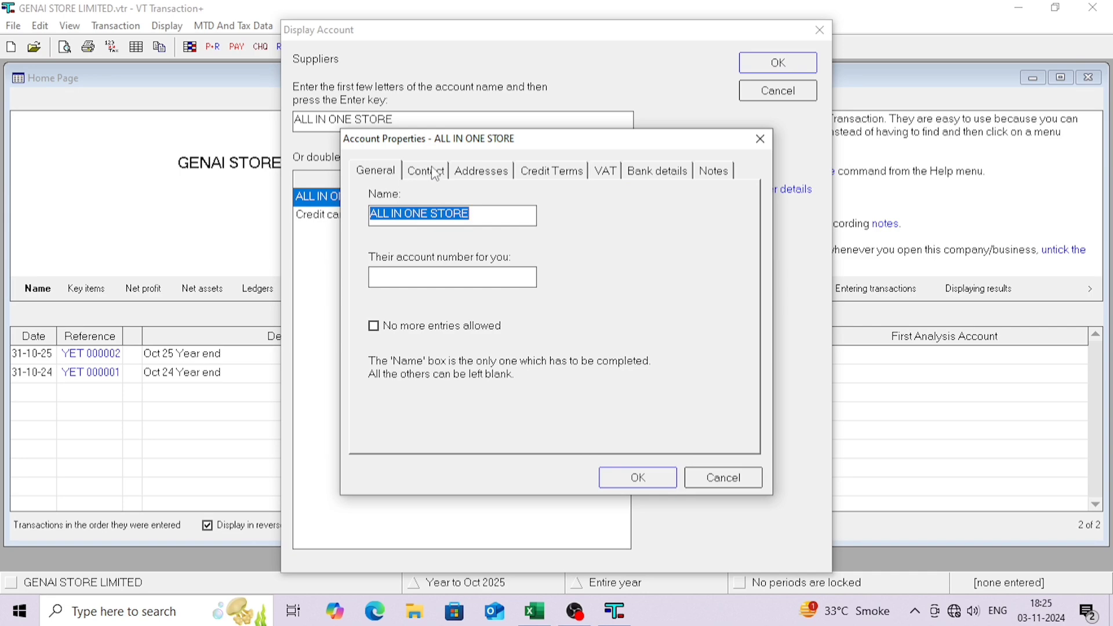
click(466, 172)
click(536, 172)
click(603, 172)
click(642, 174)
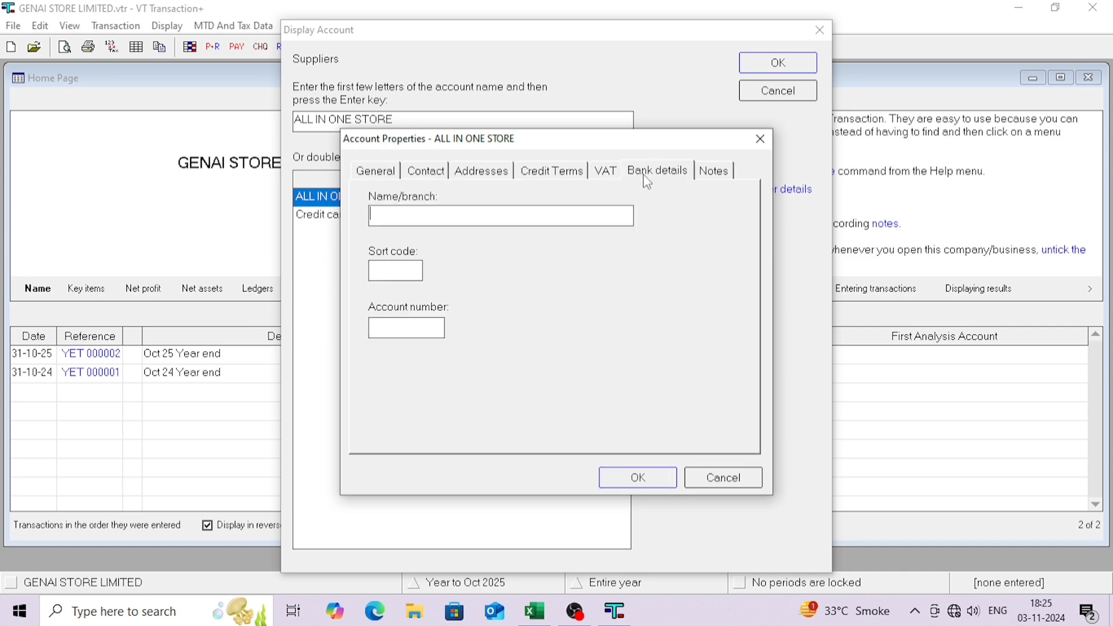
click(732, 174)
click(760, 138)
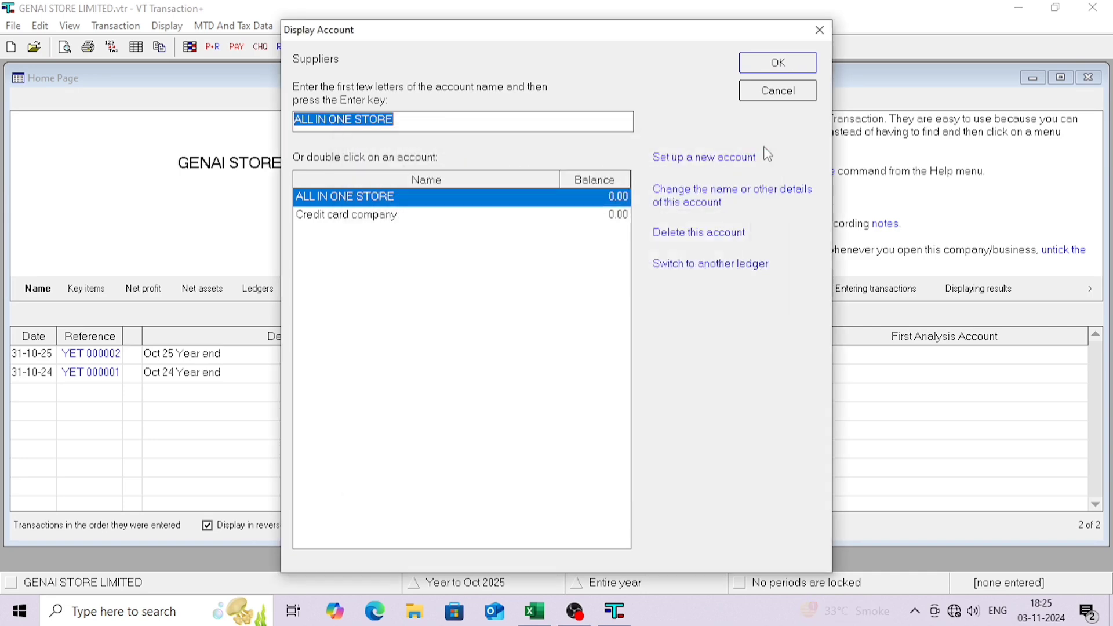
click(778, 90)
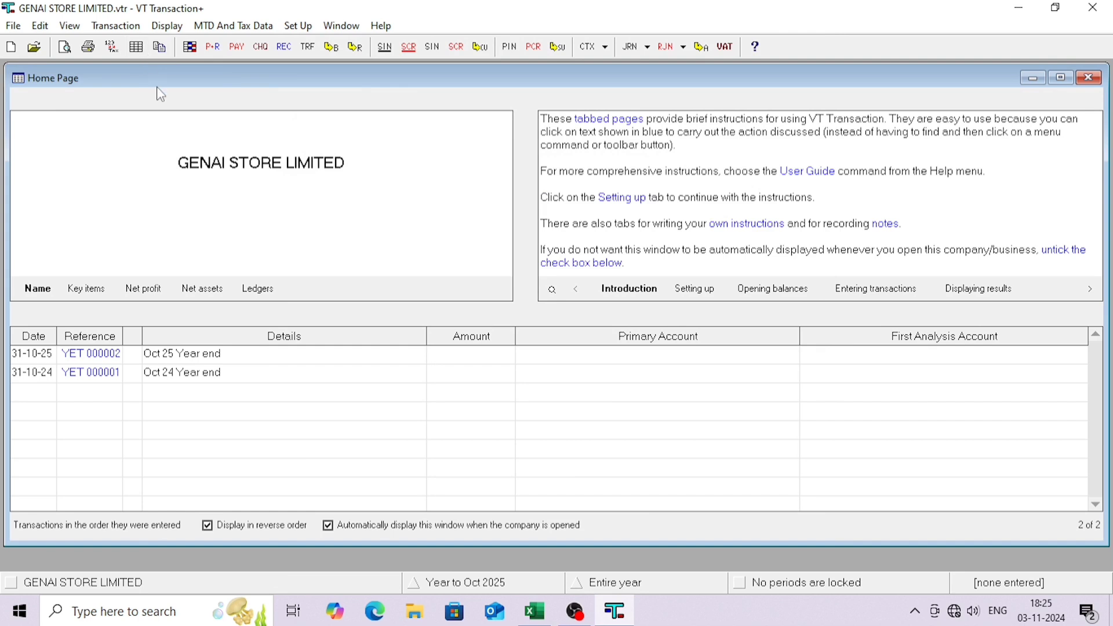
- Start a purchase invoice and delete the ALL IN ONE STORE supplier account from its supplier list
click(119, 26)
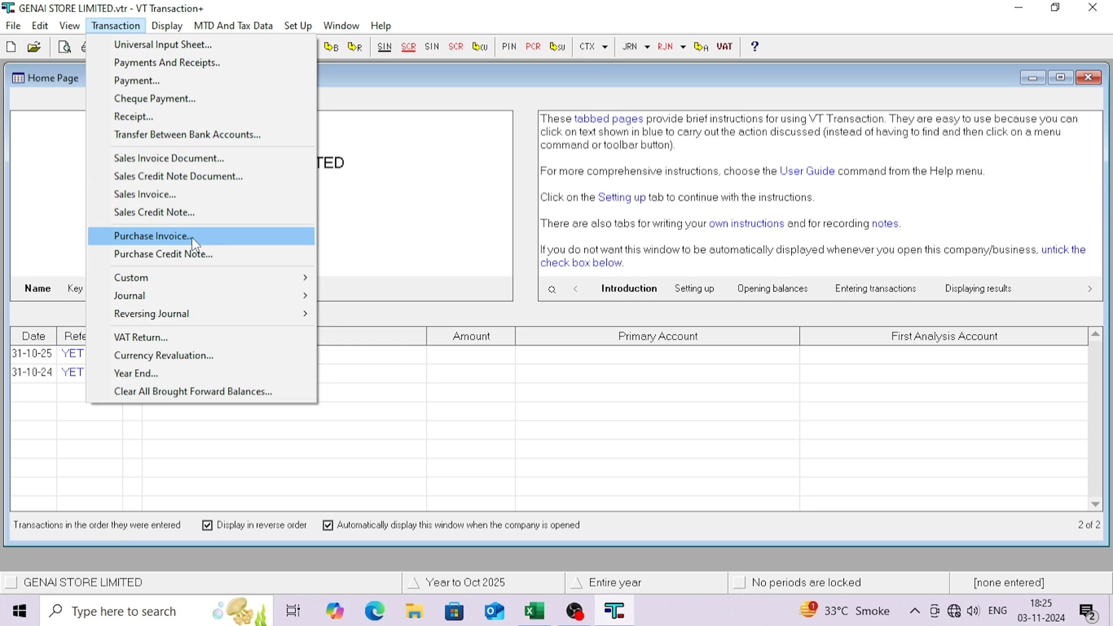
click(515, 48)
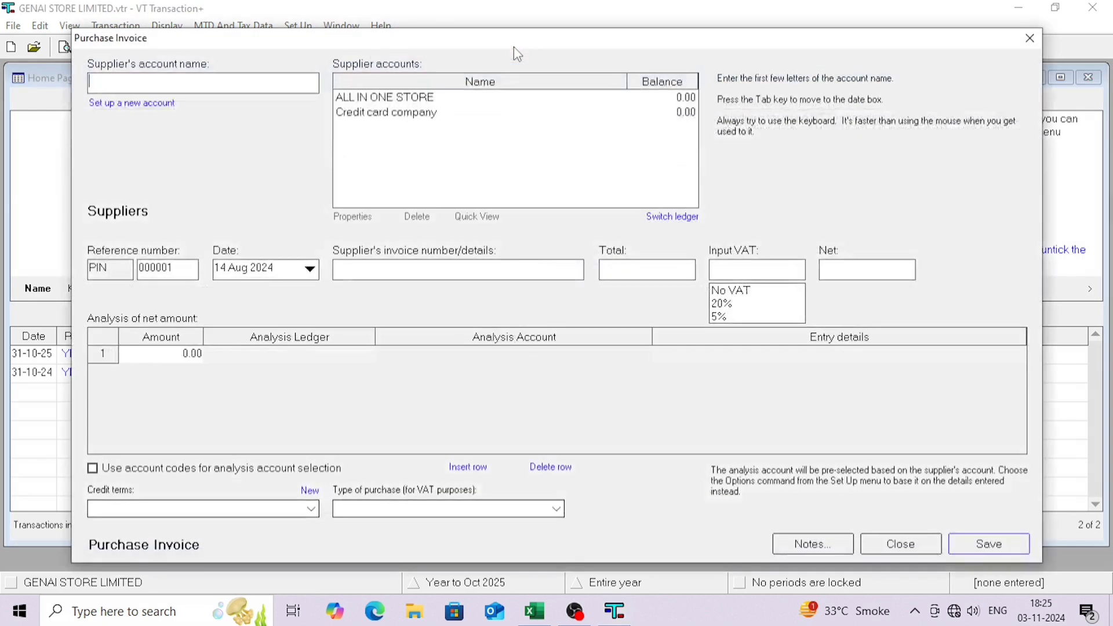
click(405, 102)
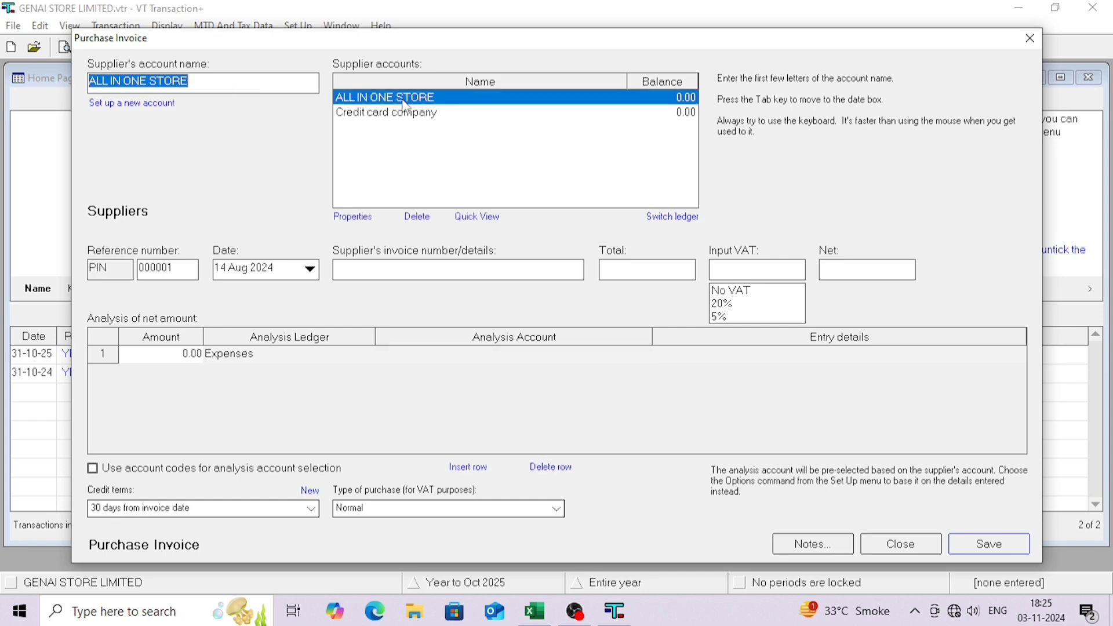
click(419, 219)
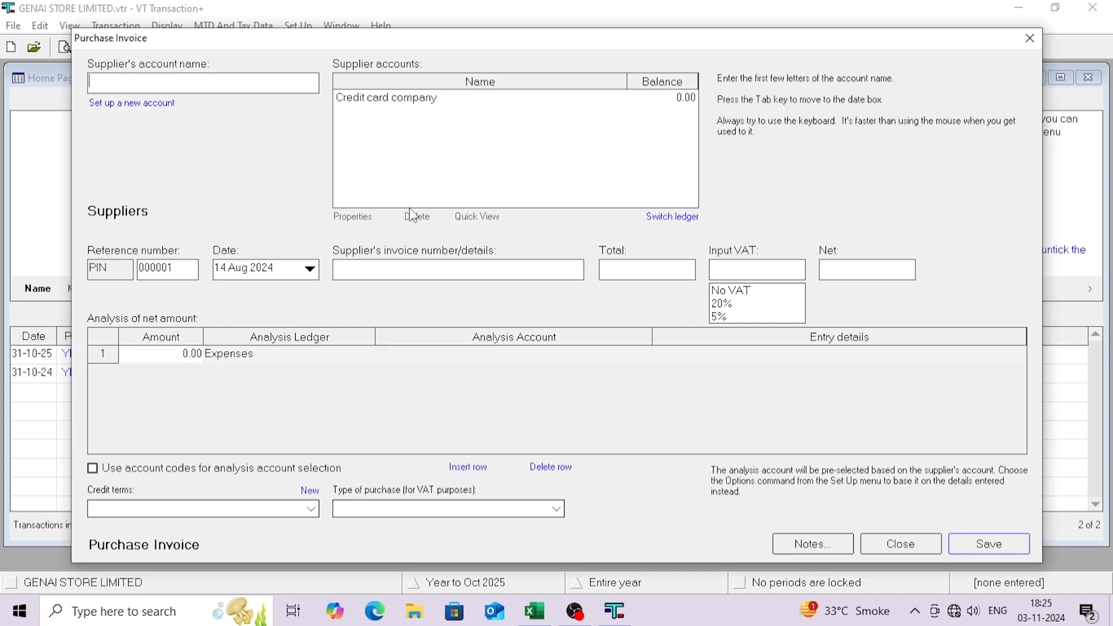
- Set up a new supplier account named ALL IN ONE STORE from within the purchase invoice
click(141, 103)
text(ALL IN ONE STORE)
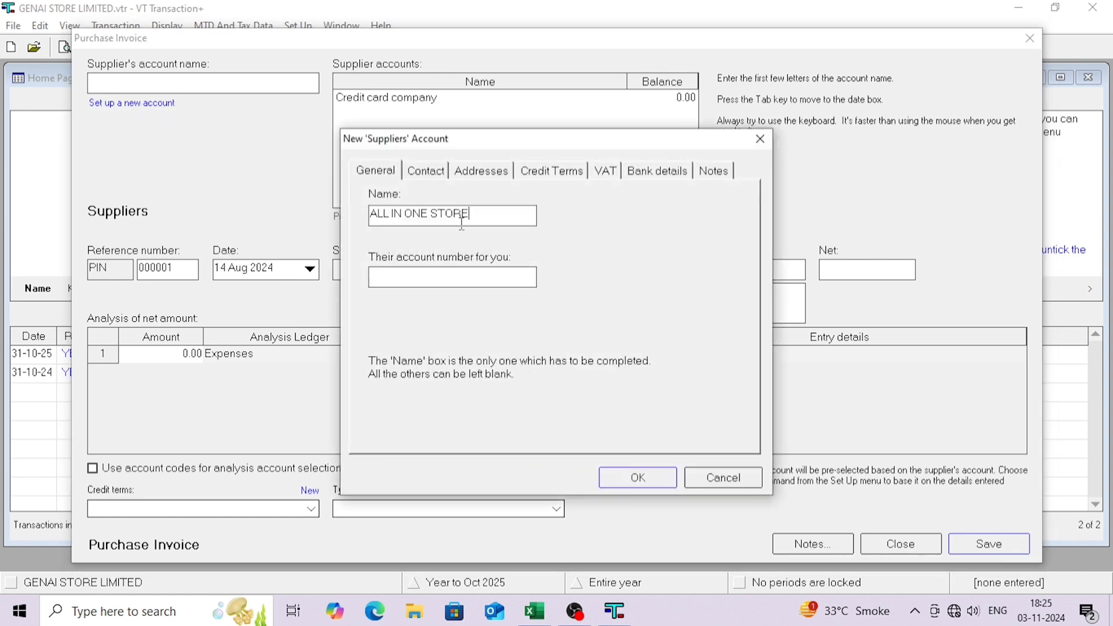
click(616, 483)
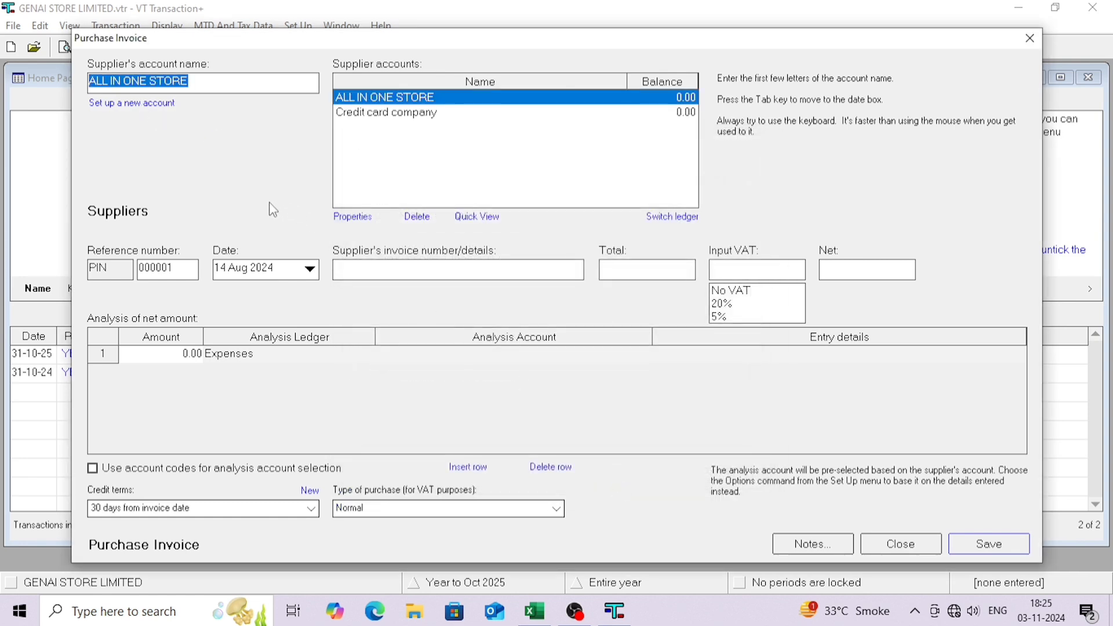
- Review the properties of the ALL IN ONE STORE account from the purchase invoice and close them without changes
click(377, 112)
click(377, 102)
click(364, 220)
click(427, 171)
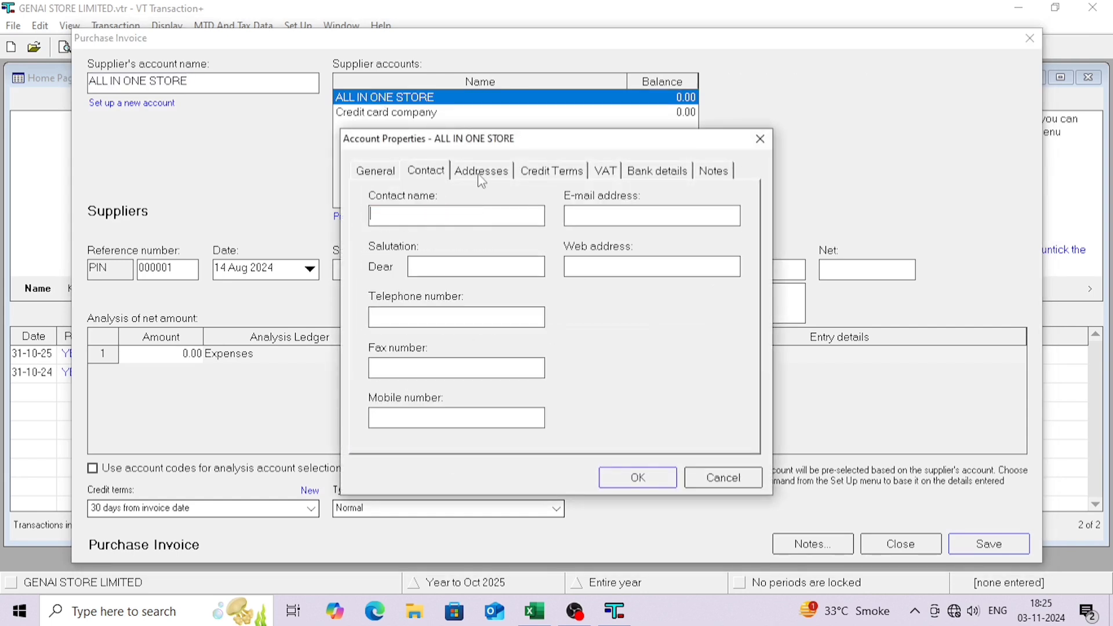
click(478, 172)
key(ctrl+Tab)
key(ctrl+Tab)
key(ctrl+Tab)
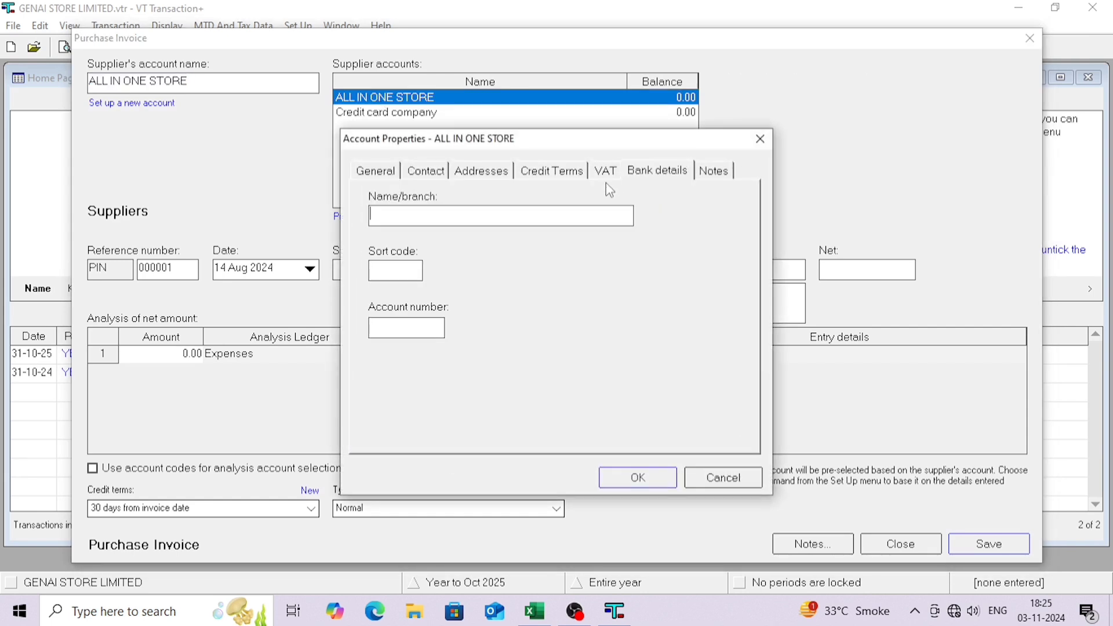
click(723, 477)
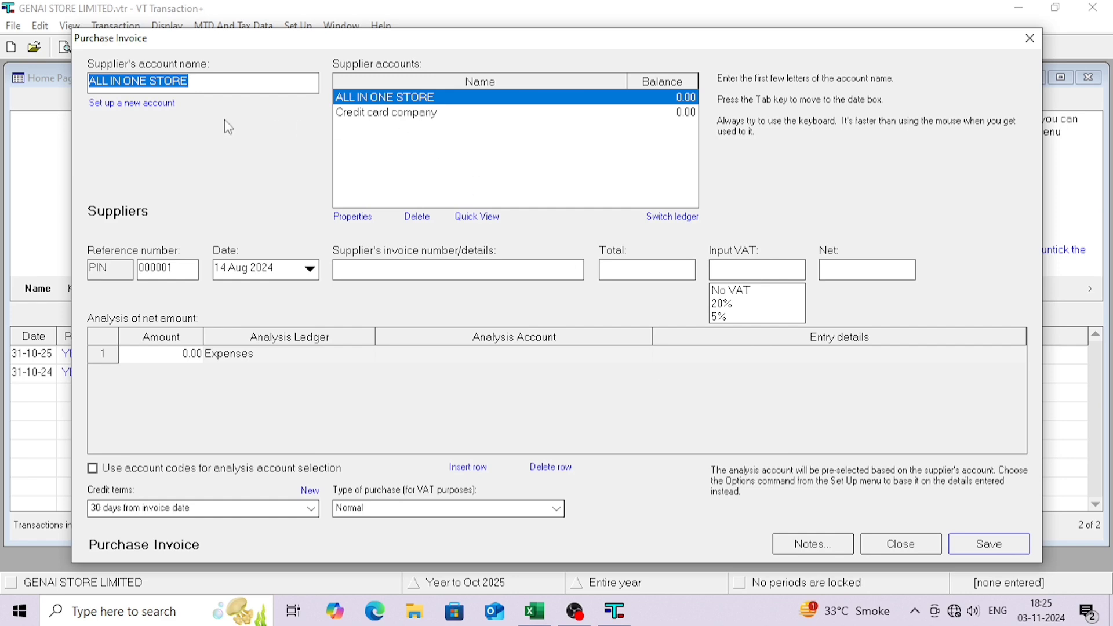
- Check the first bill's date in Excel, date the purchase invoice 01/11/2024 and enter 001 as the supplier's invoice number
key(Tab)
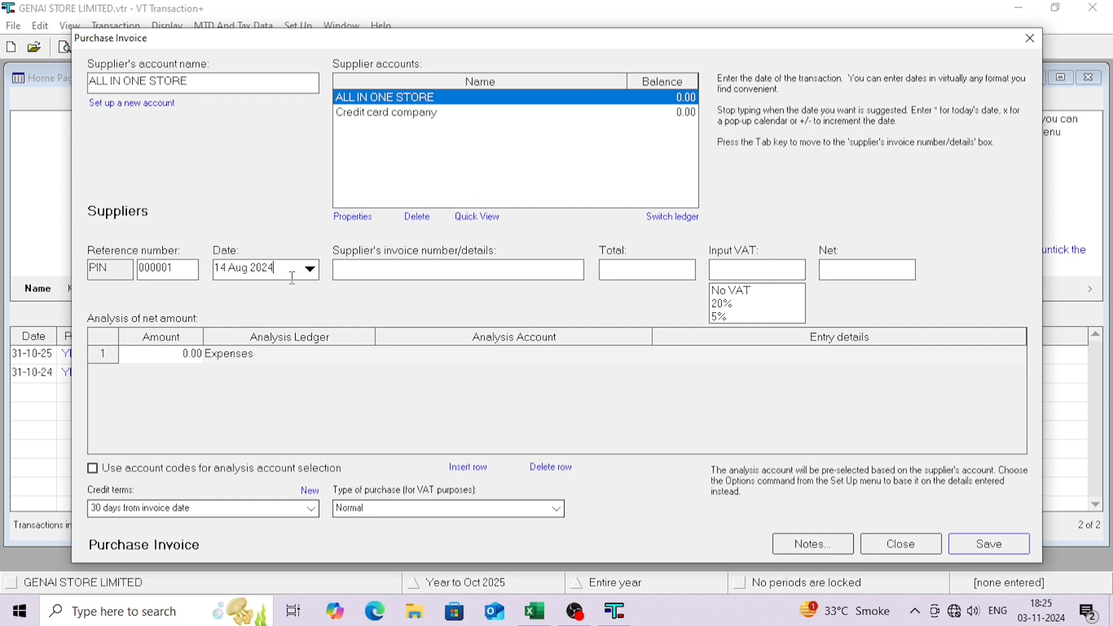
key(alt+Tab)
click(115, 170)
key(alt+Tab)
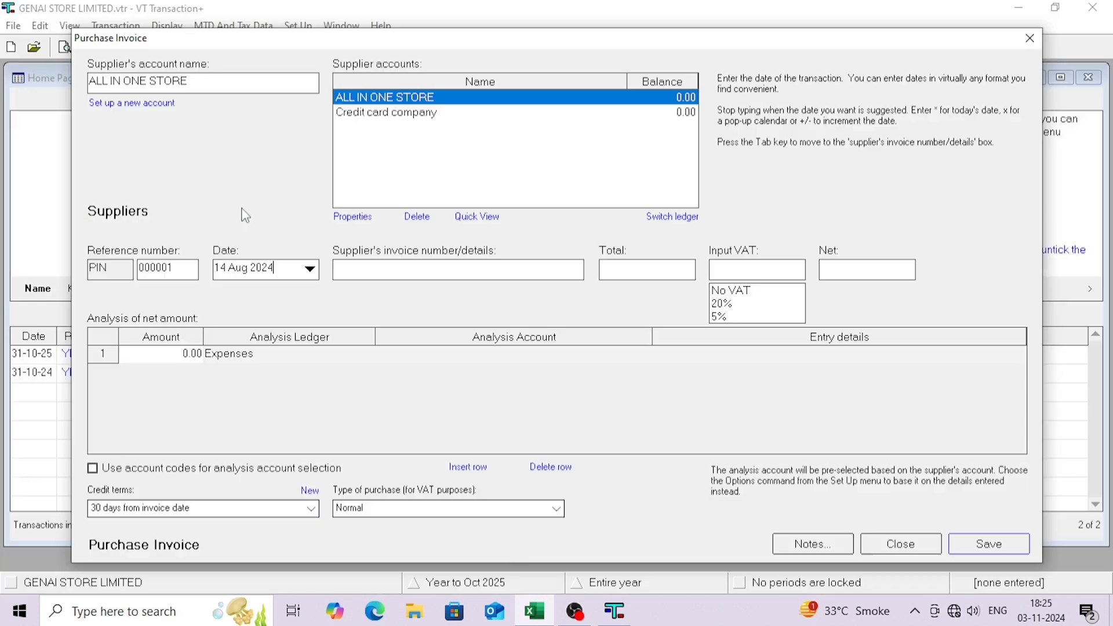
text(01/11/2)
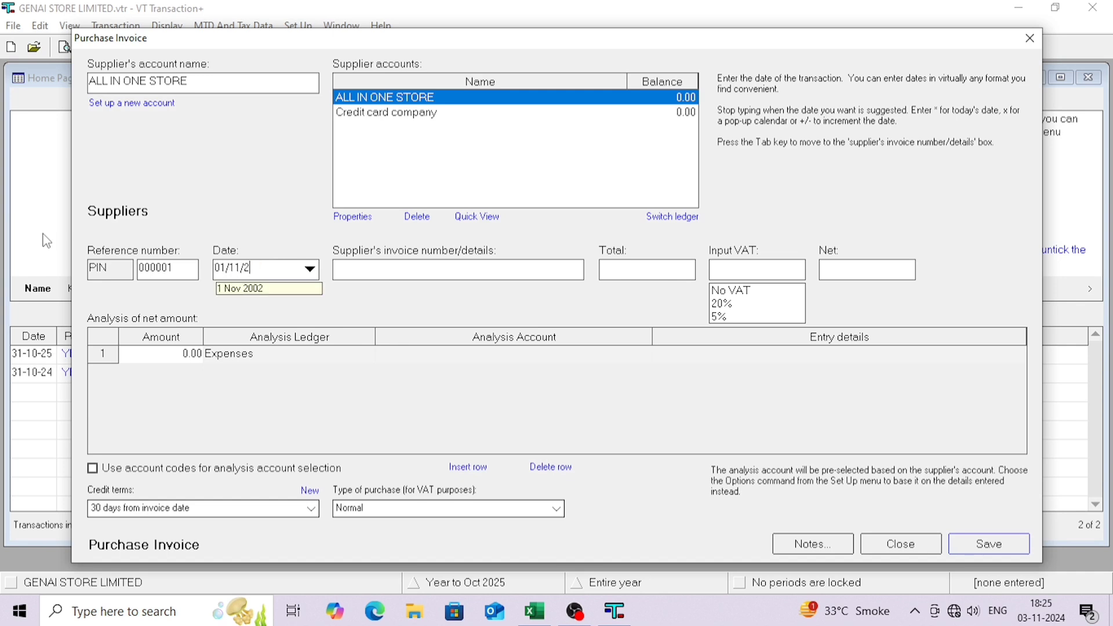
text(4)
key(Tab)
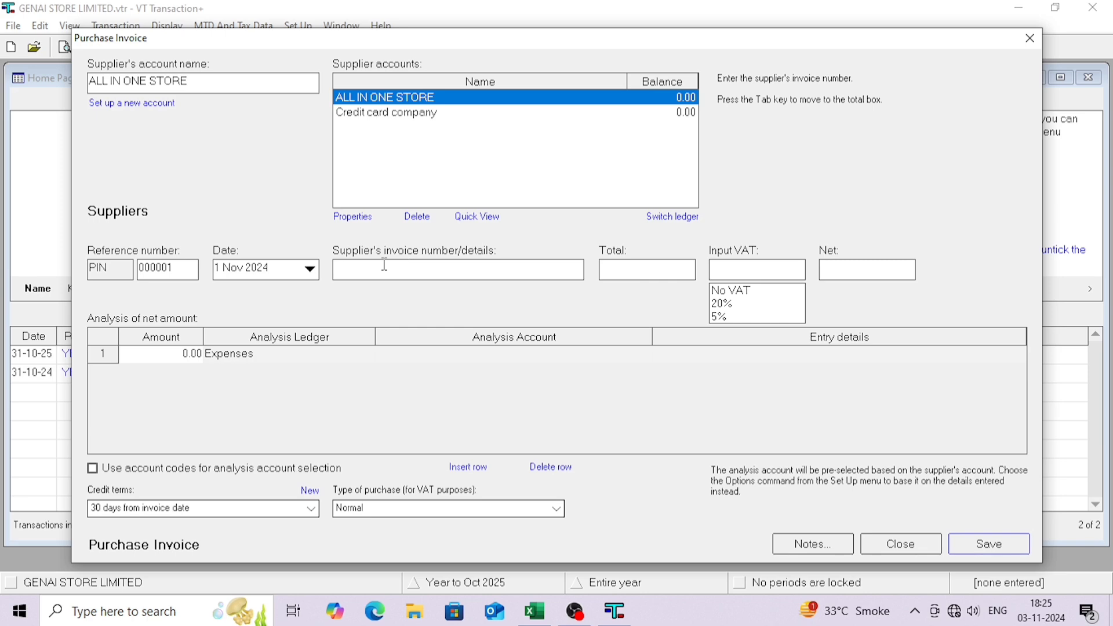
text(001)
key(Tab)
- Check the first bill's net, VAT and gross amounts in the Excel workbook and return to the purchase invoice
key(alt+Tab)
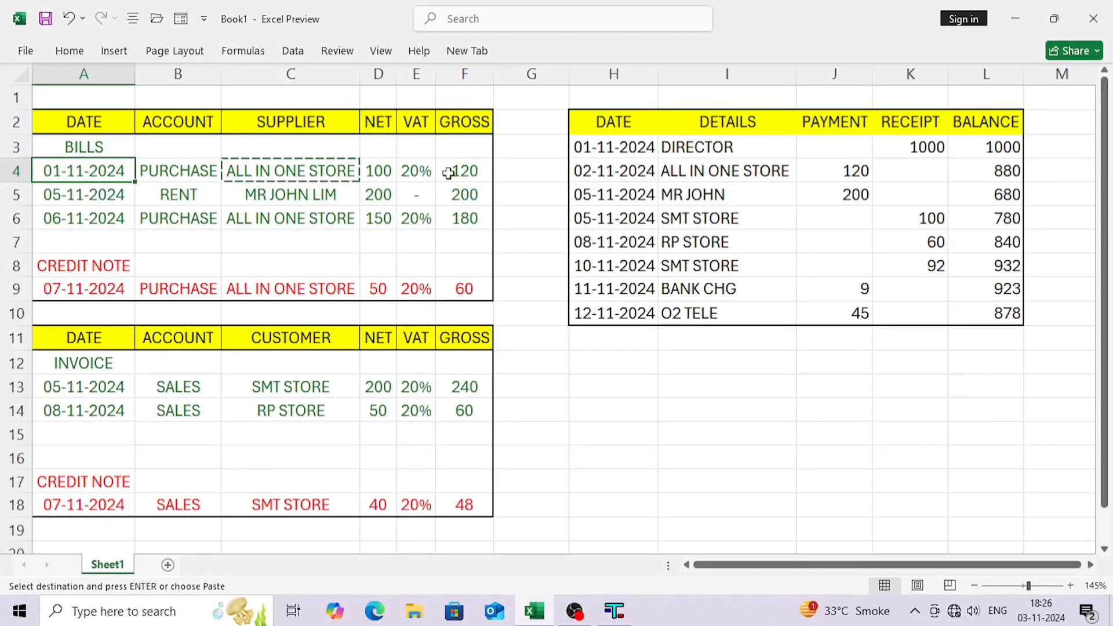
click(452, 172)
click(381, 172)
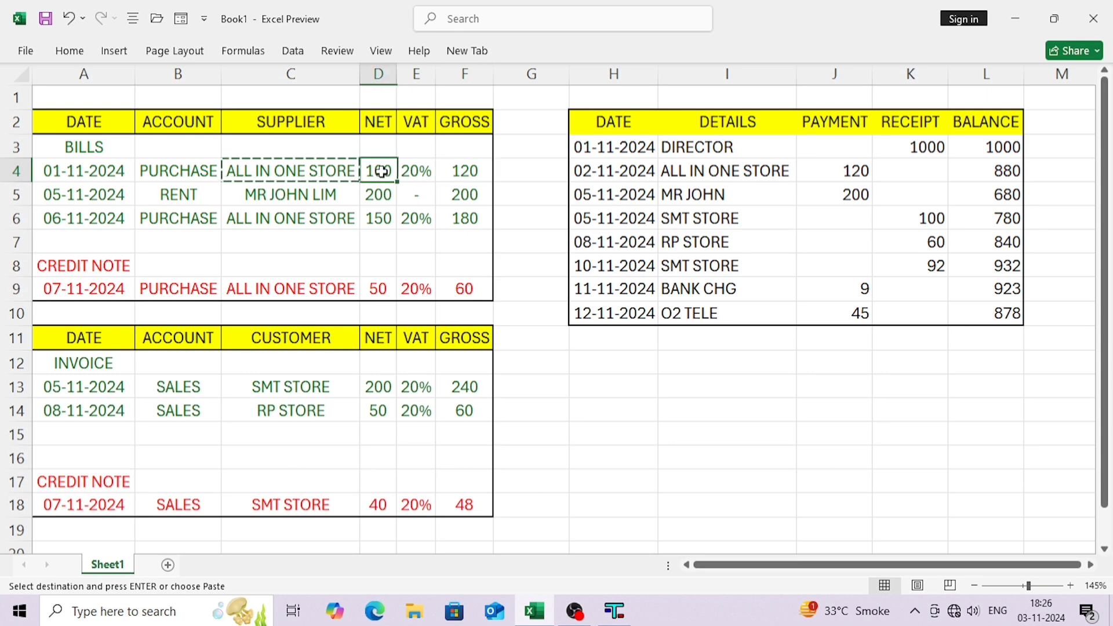
click(415, 171)
click(470, 174)
key(alt+Tab)
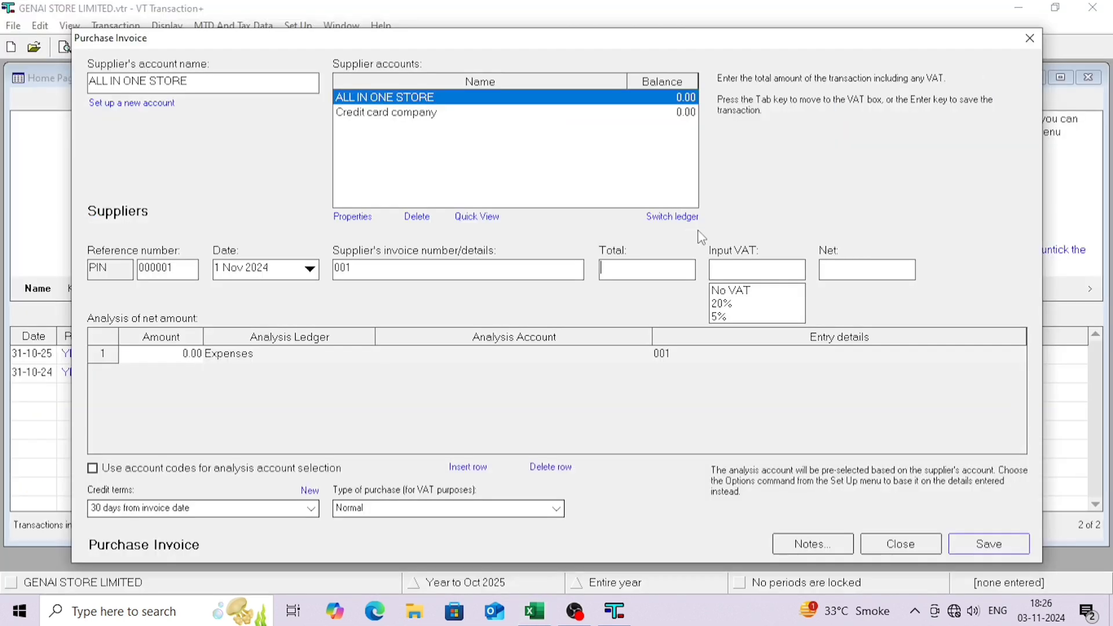
- Enter a total of 120 on the purchase invoice with input VAT at 20%
text(120)
key(Tab)
click(724, 307)
key(Tab)
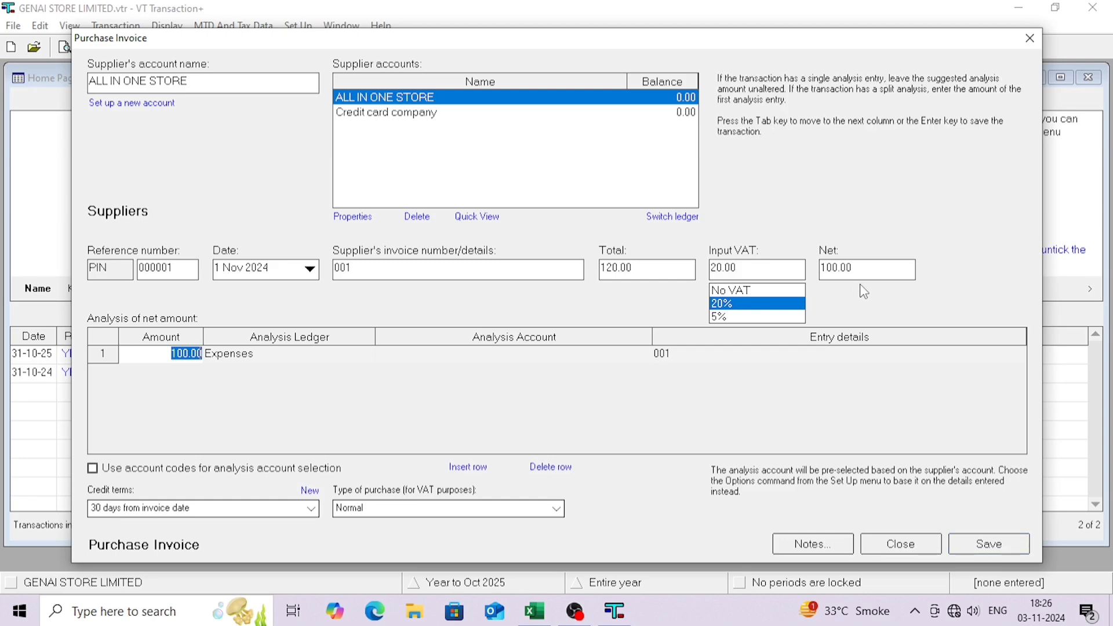
key(alt+Tab)
key(alt+Tab)
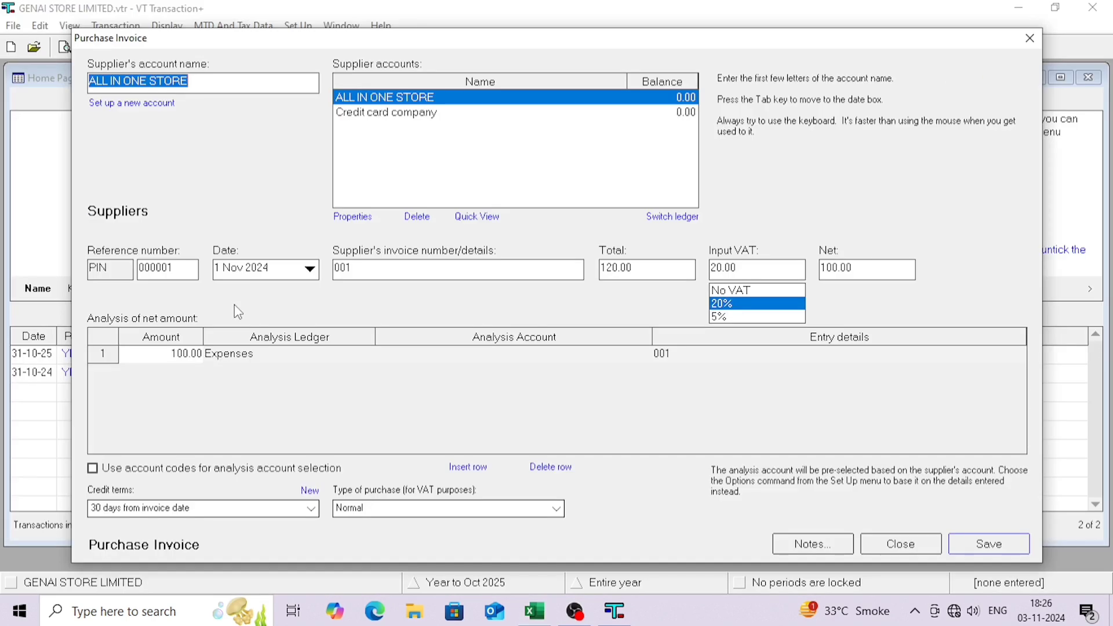
- Try analysing the invoice's net amount to the Accountancy fees account in the Expenses ledger
click(241, 358)
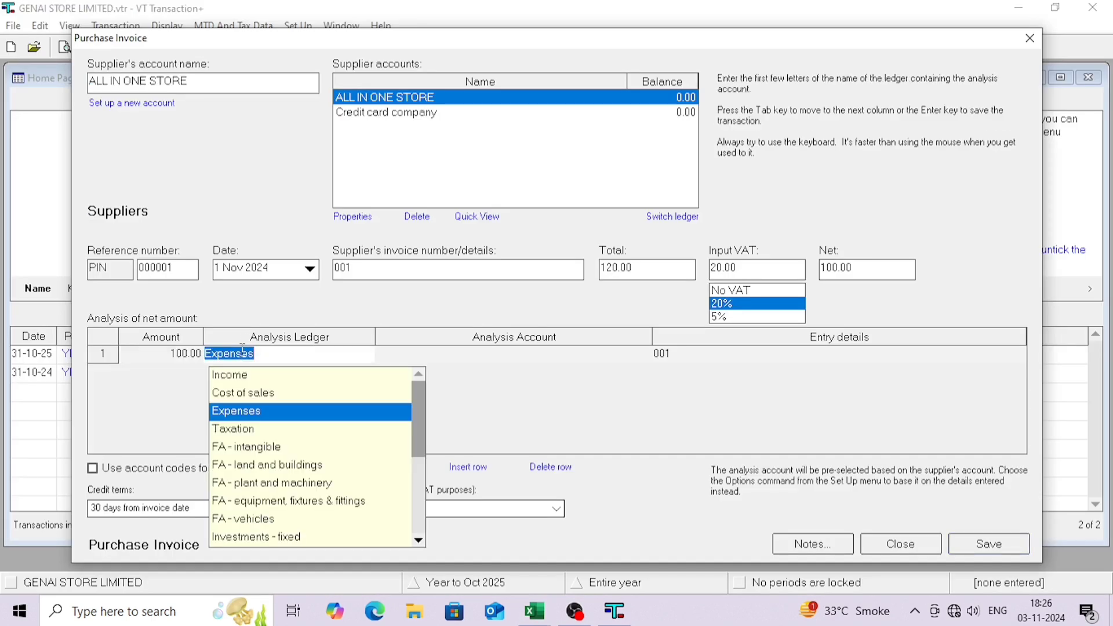
scroll(290, 405, up, 1)
scroll(291, 422, down, 1)
scroll(299, 428, up, 1)
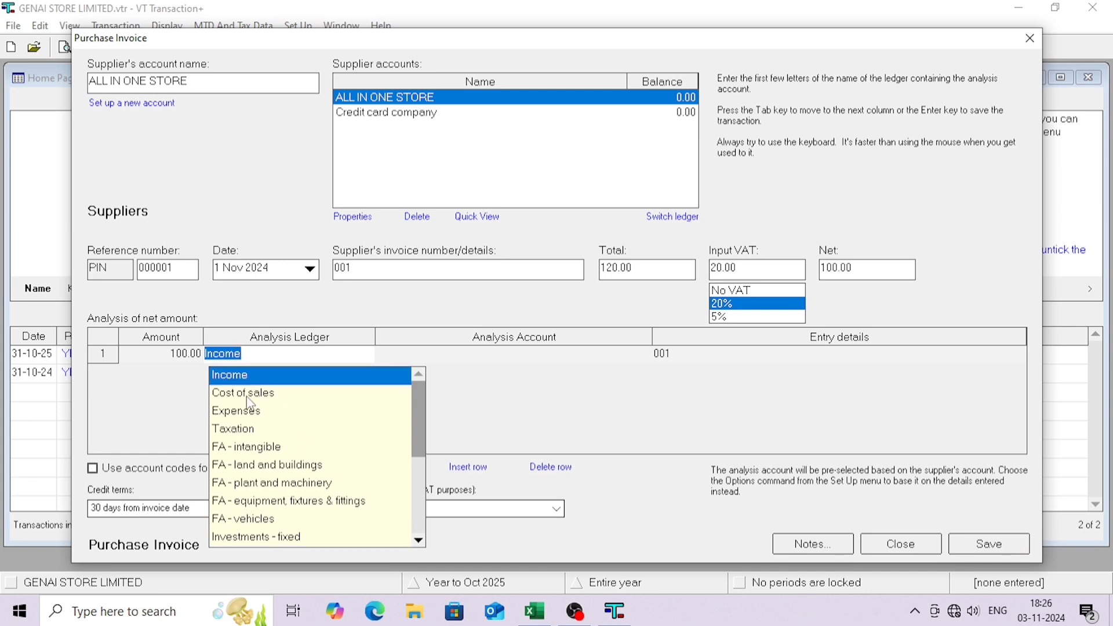
click(260, 415)
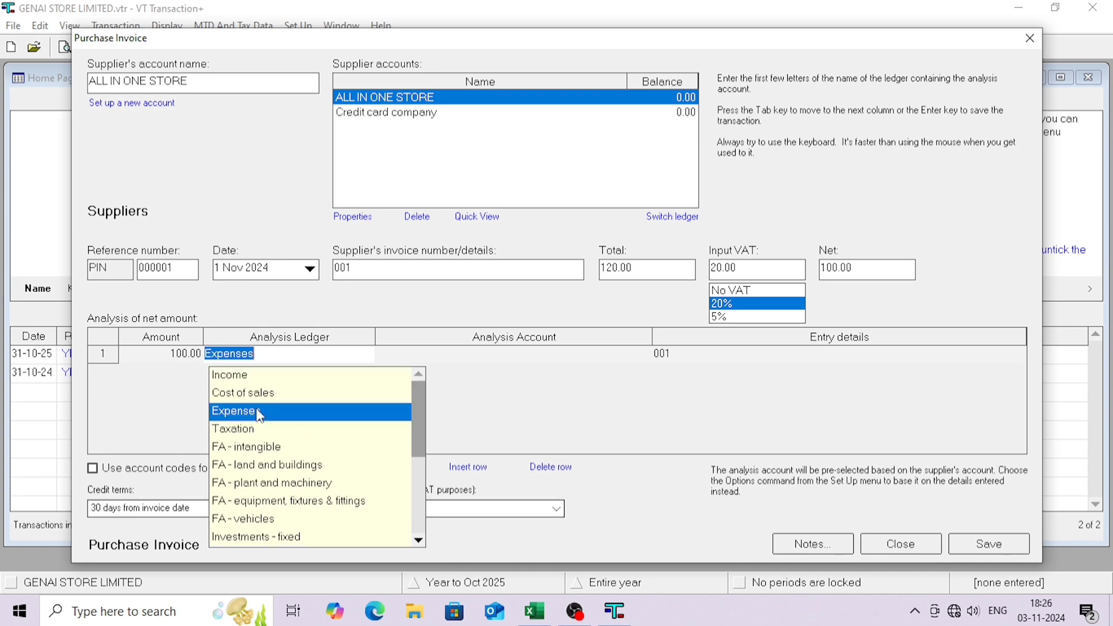
click(260, 415)
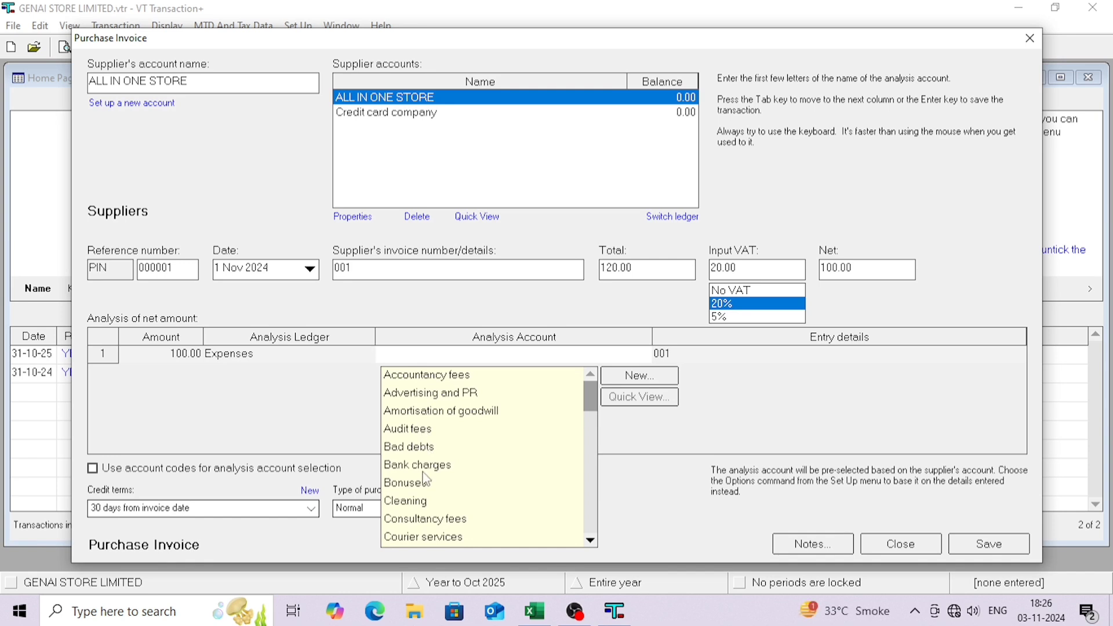
text(p)
text(ancy fees)
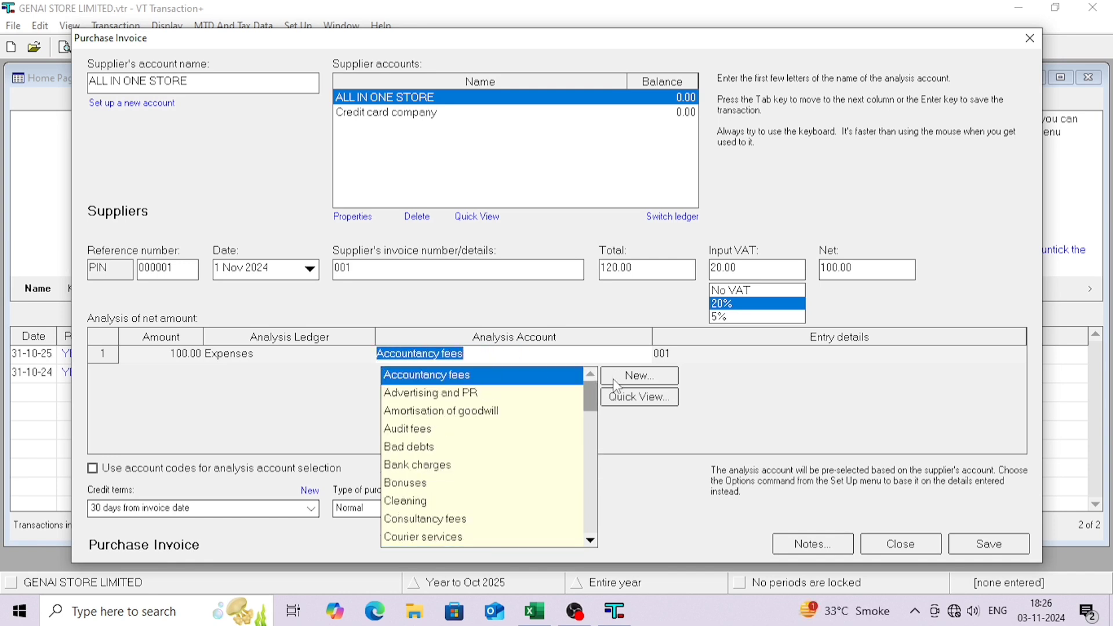
- Check the first bill's account type in the Excel workbook and return to the purchase invoice
click(278, 358)
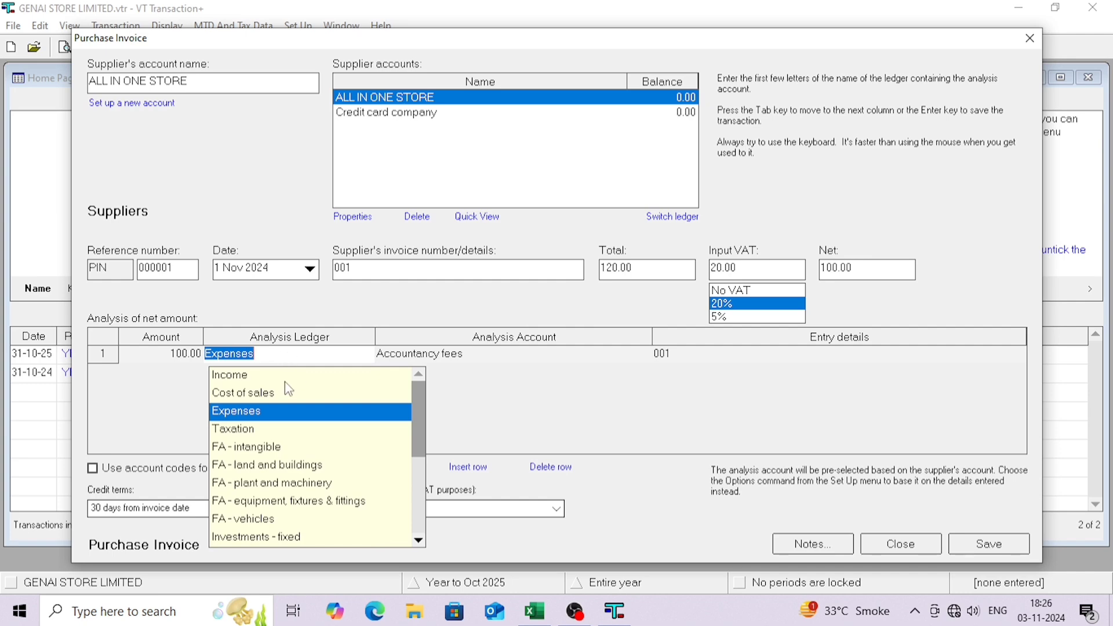
key(alt+Tab)
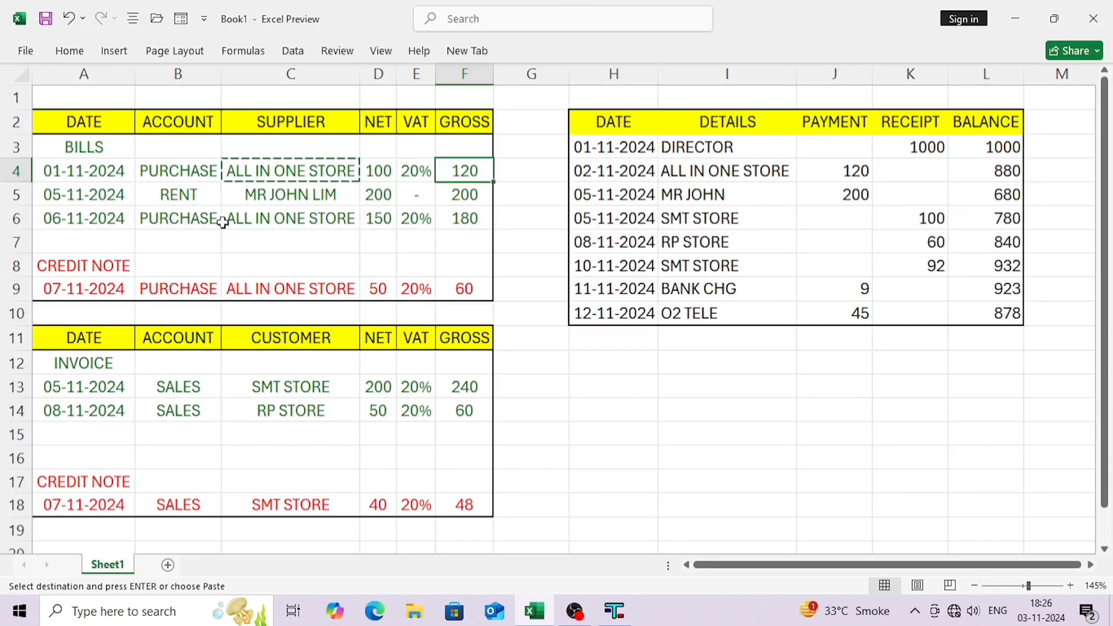
click(153, 172)
key(alt+Tab)
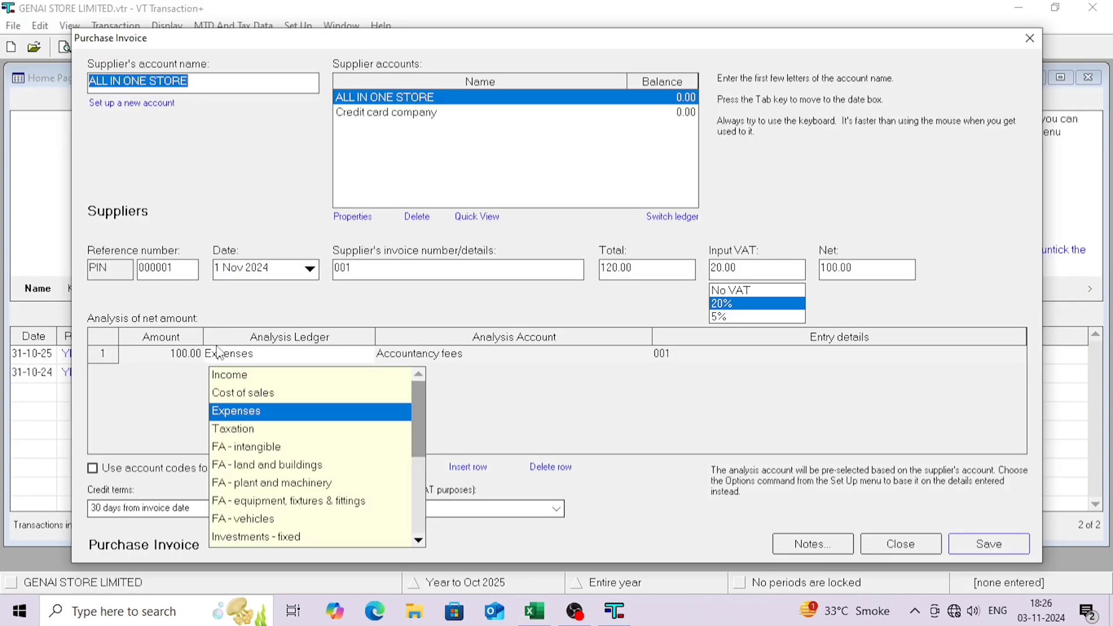
- Set the analysis ledger to Cost of sales and create a new account in it named Local Purchase
click(240, 393)
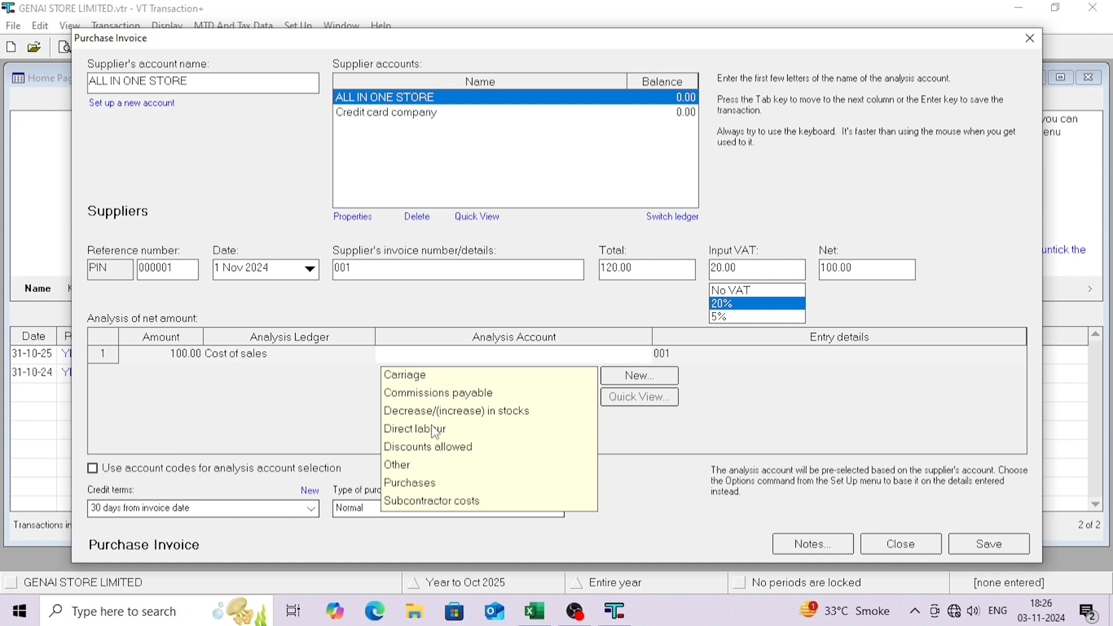
click(431, 487)
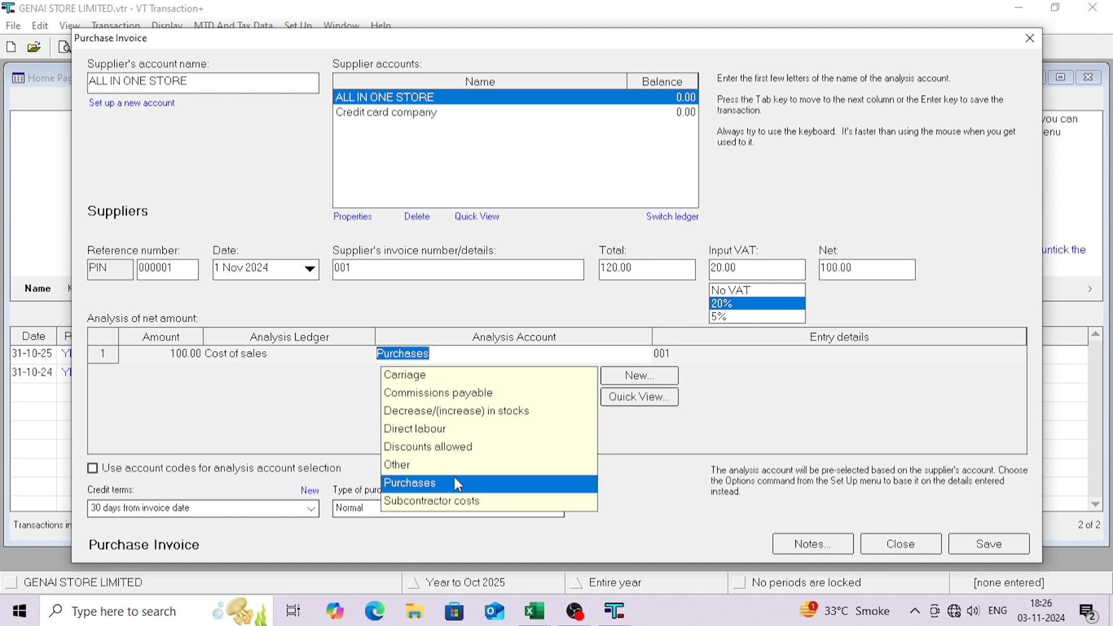
click(635, 377)
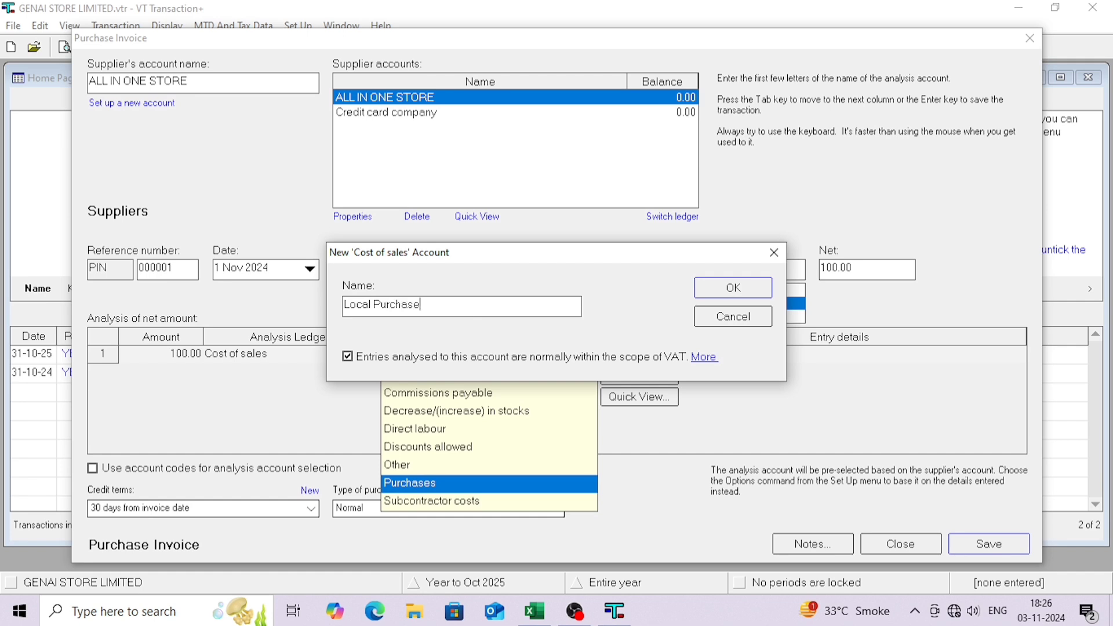
click(725, 287)
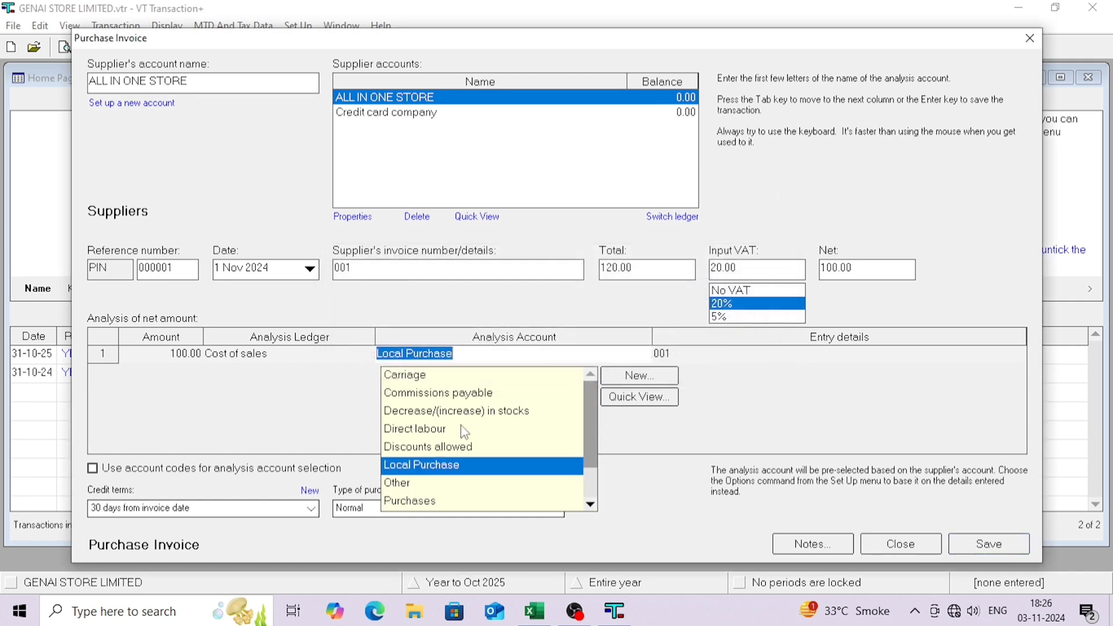
- Switch the analysis ledger to Expenses and create a new account in it named Refreshment Exp
click(316, 361)
click(262, 415)
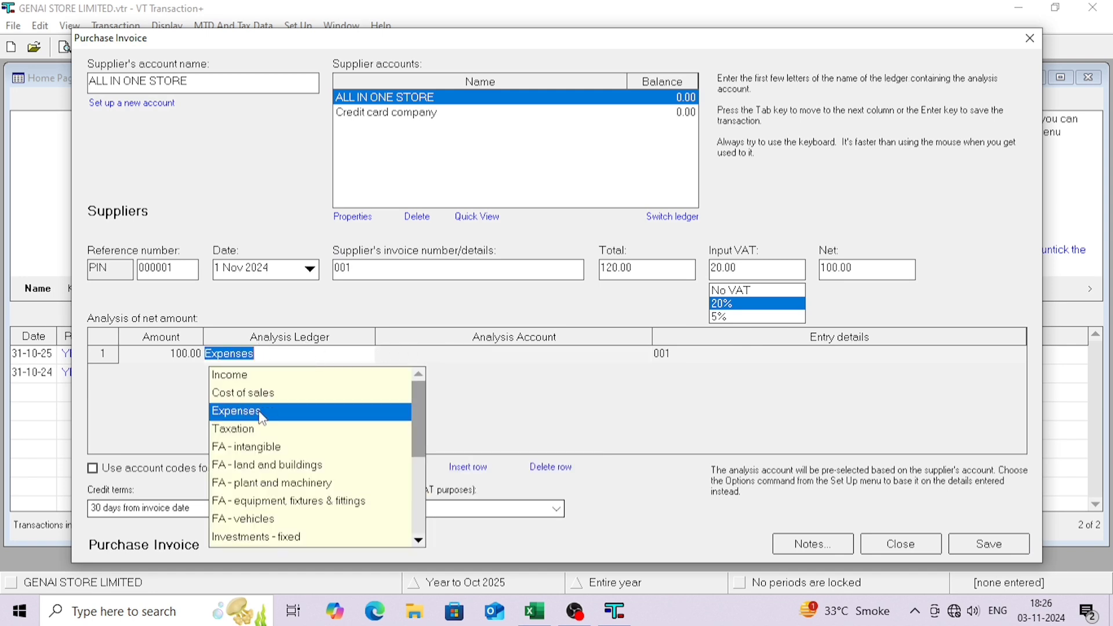
click(266, 415)
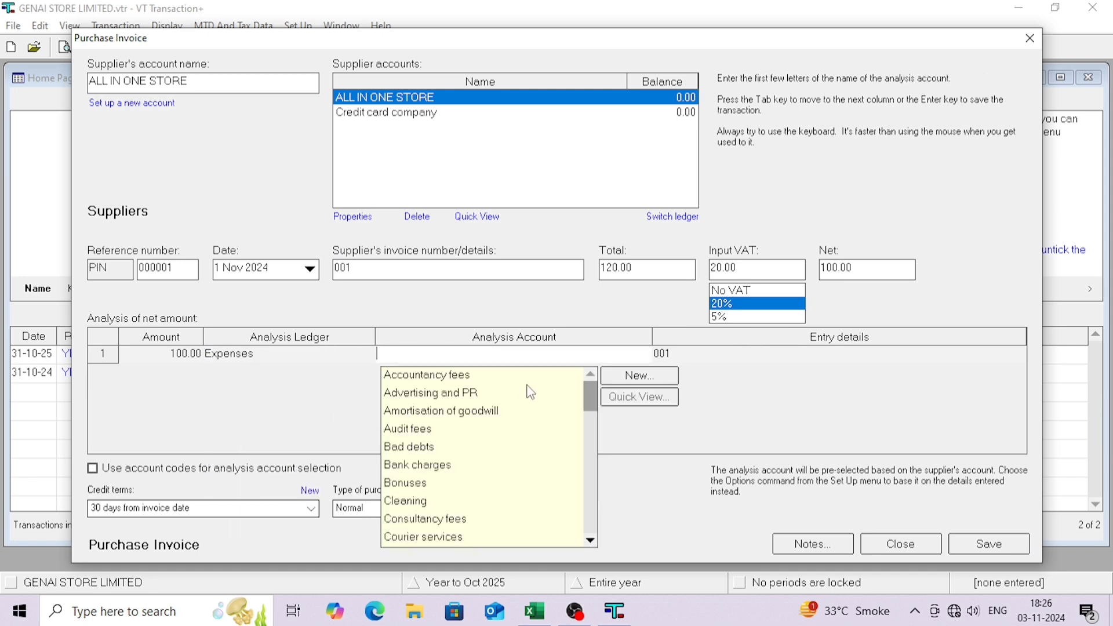
scroll(473, 437, down, 10)
scroll(485, 442, up, 10)
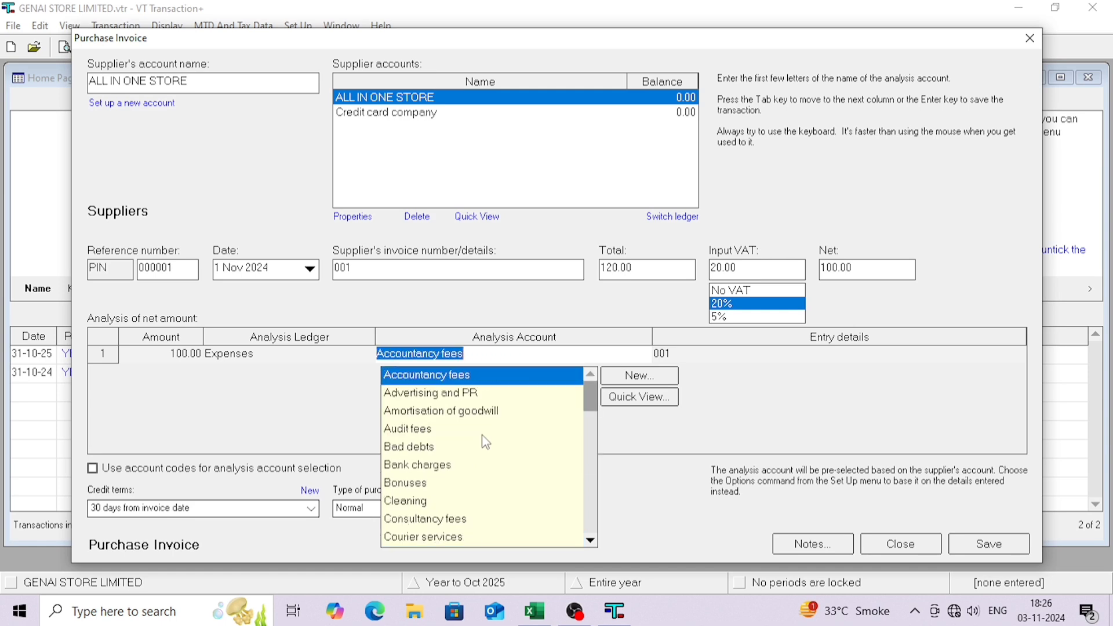
click(639, 376)
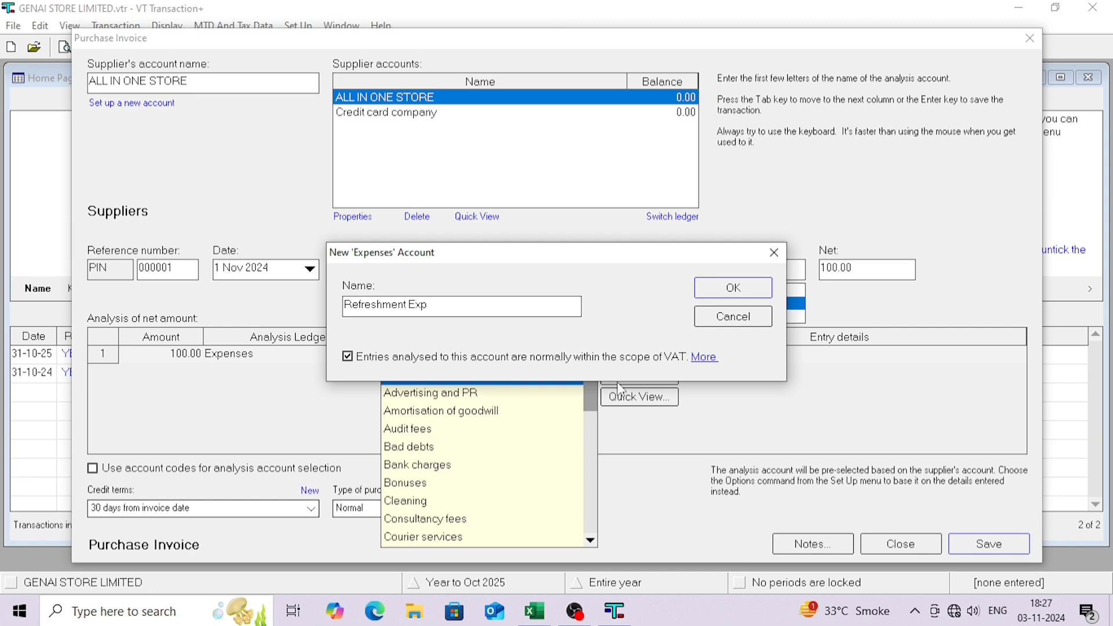
click(714, 291)
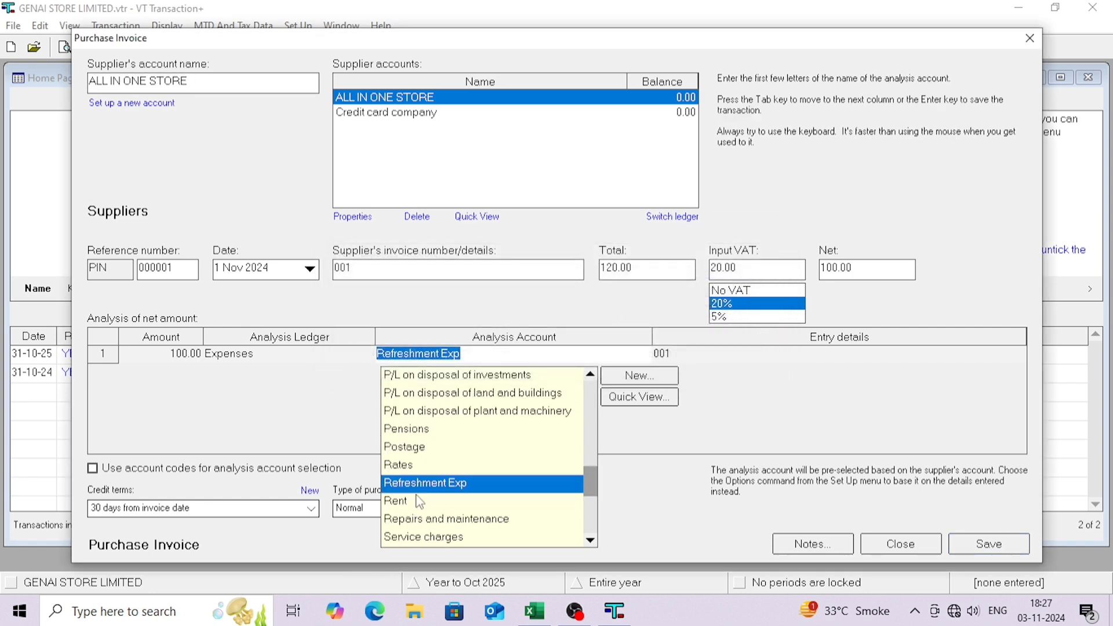
- Analyse the net amount to Purchases under Cost of sales, save the purchase invoice and close the entry form
click(277, 354)
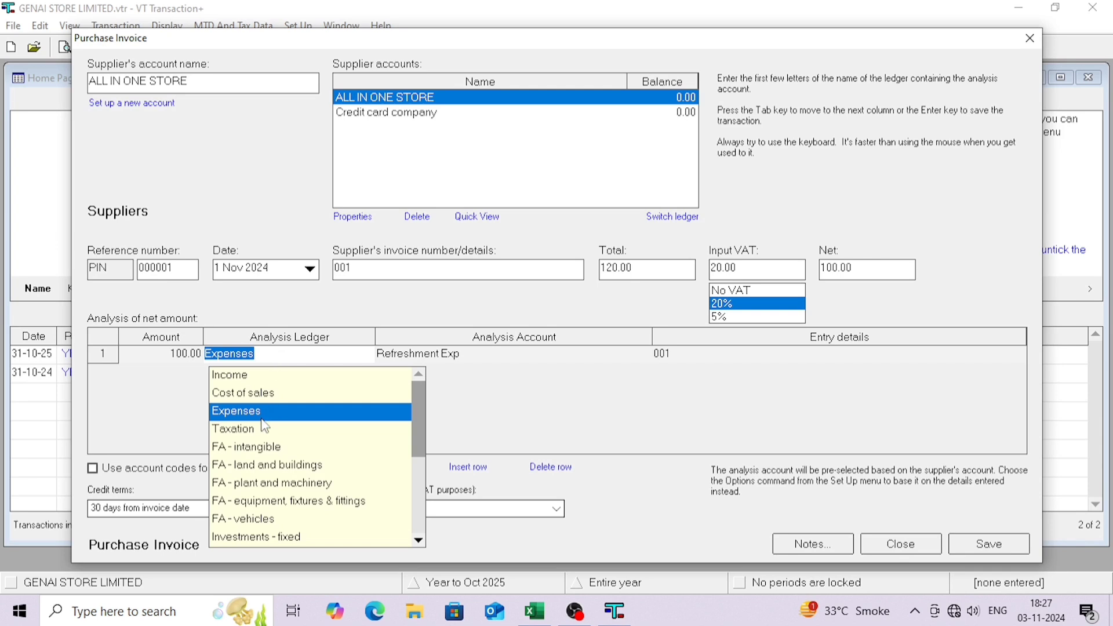
key(Up)
click(402, 398)
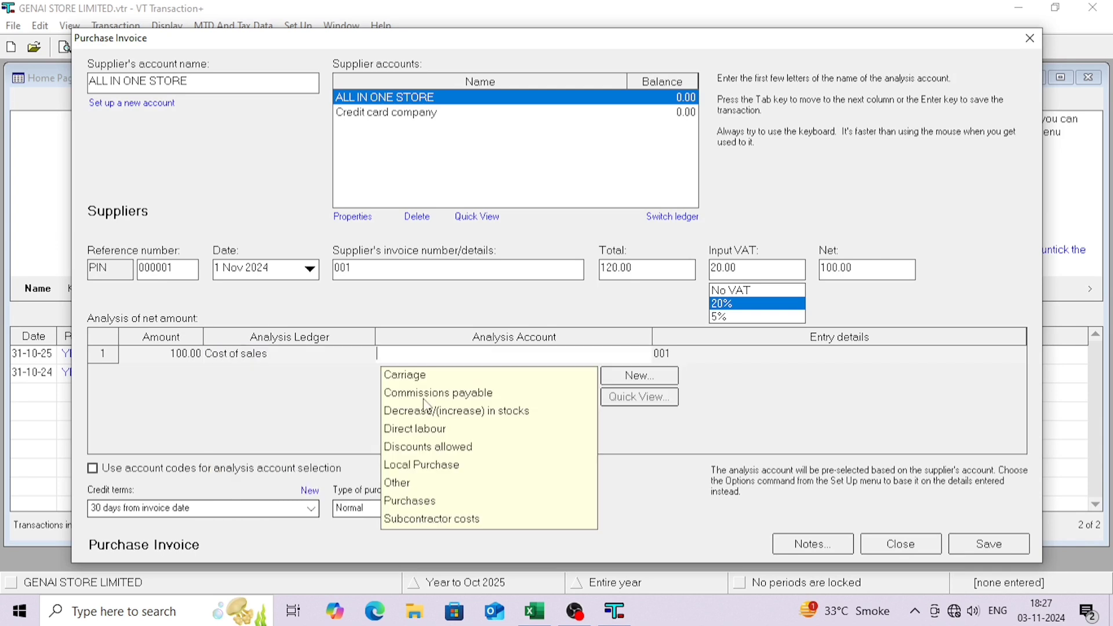
click(413, 498)
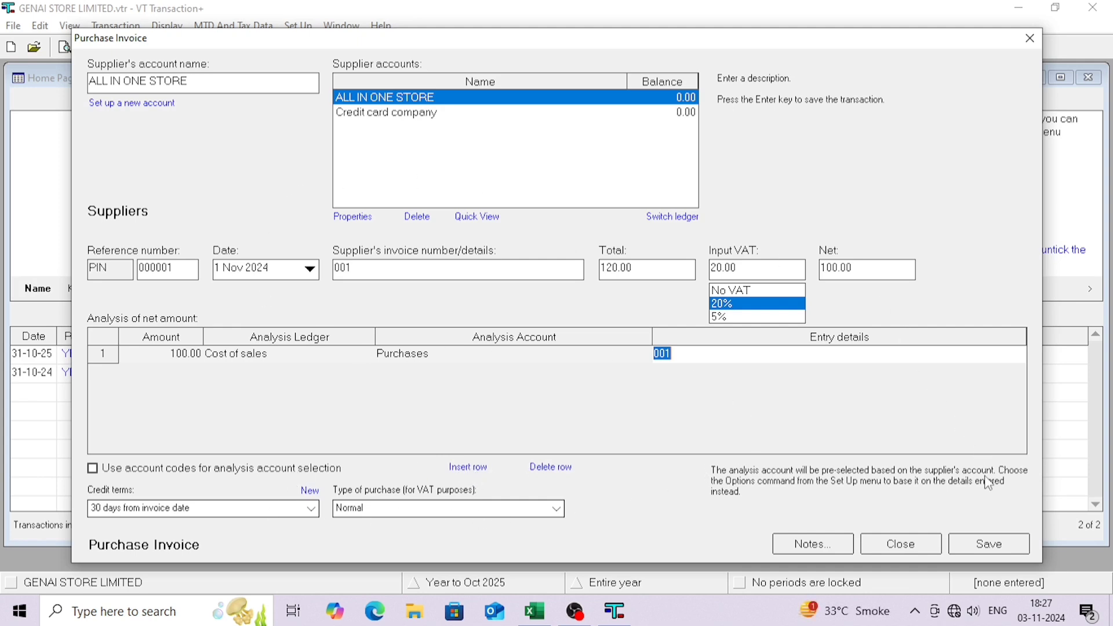
click(988, 548)
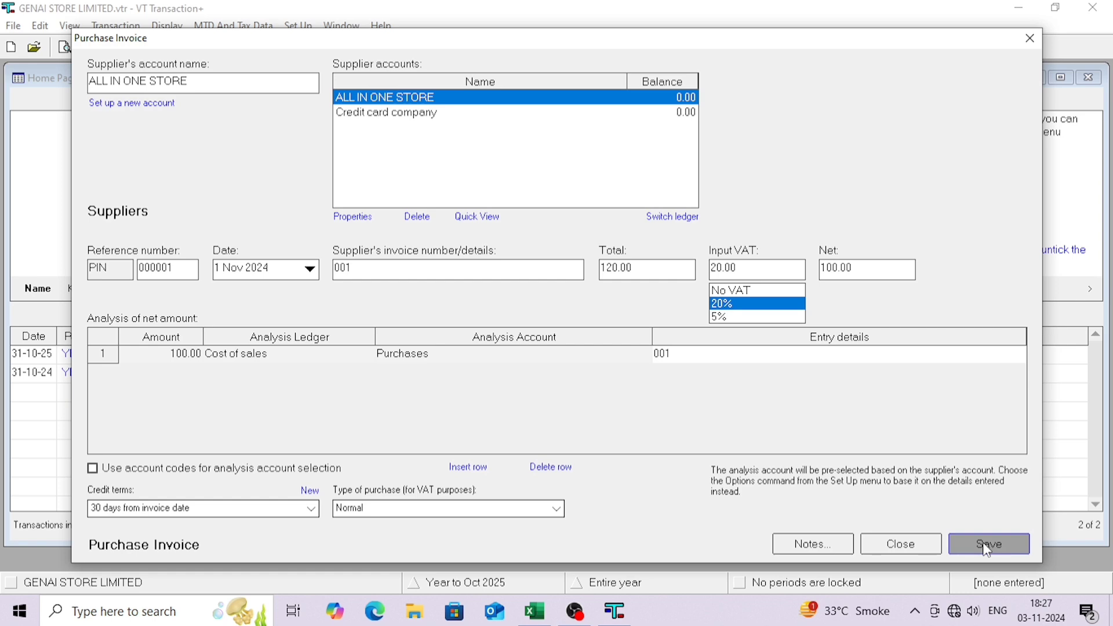
click(915, 540)
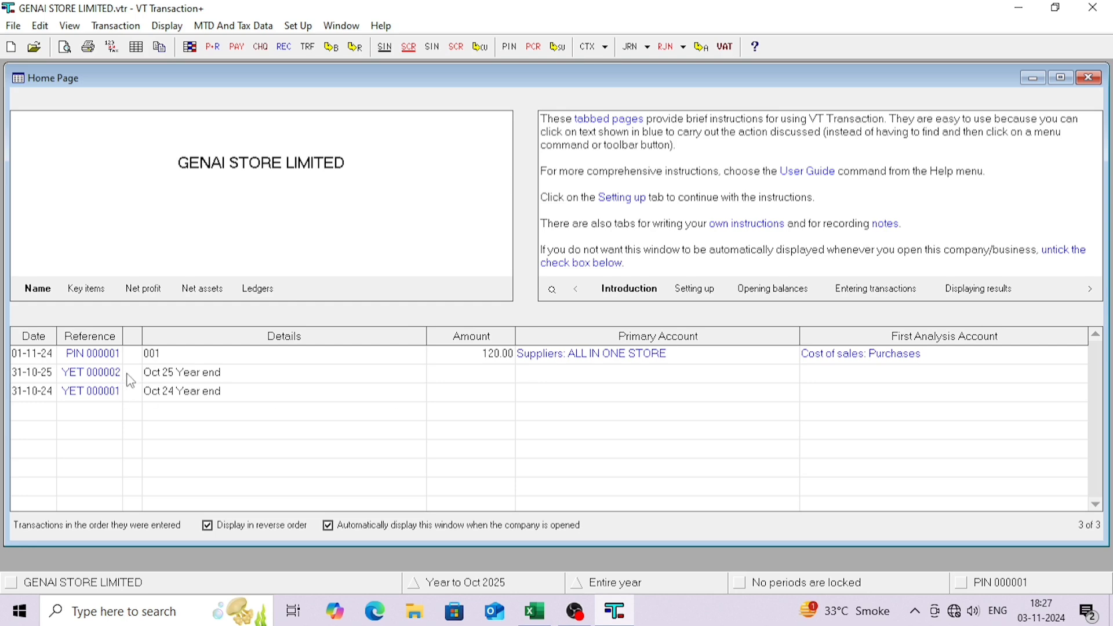
- Open the saved ALL IN ONE STORE invoice, examine its supplier, VAT and purchases entries in editing mode, and cancel without changes
click(116, 355)
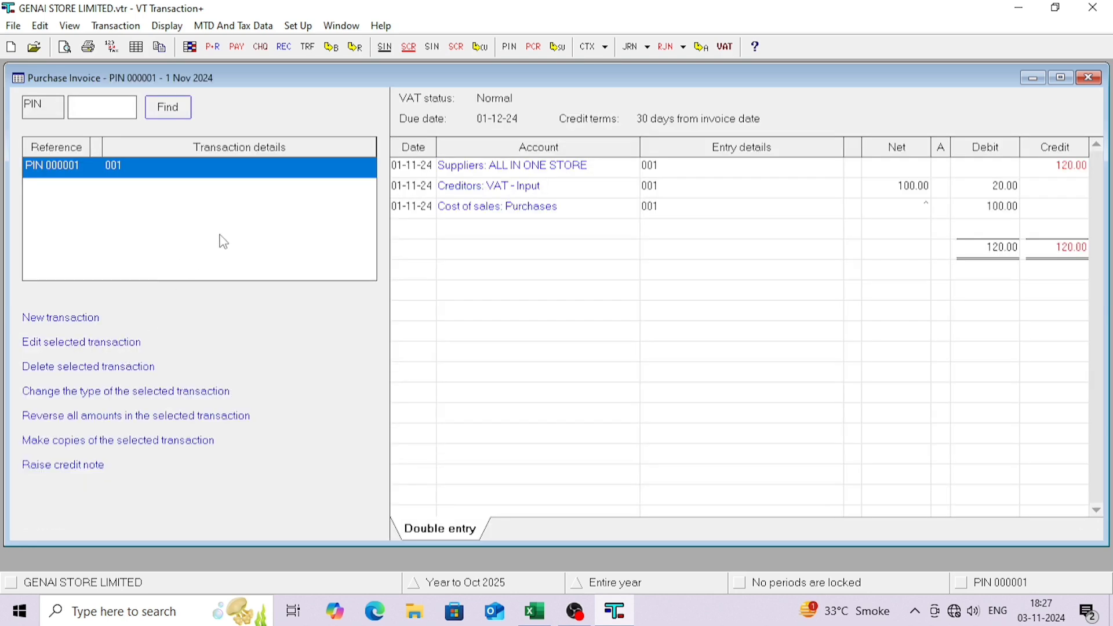
click(119, 345)
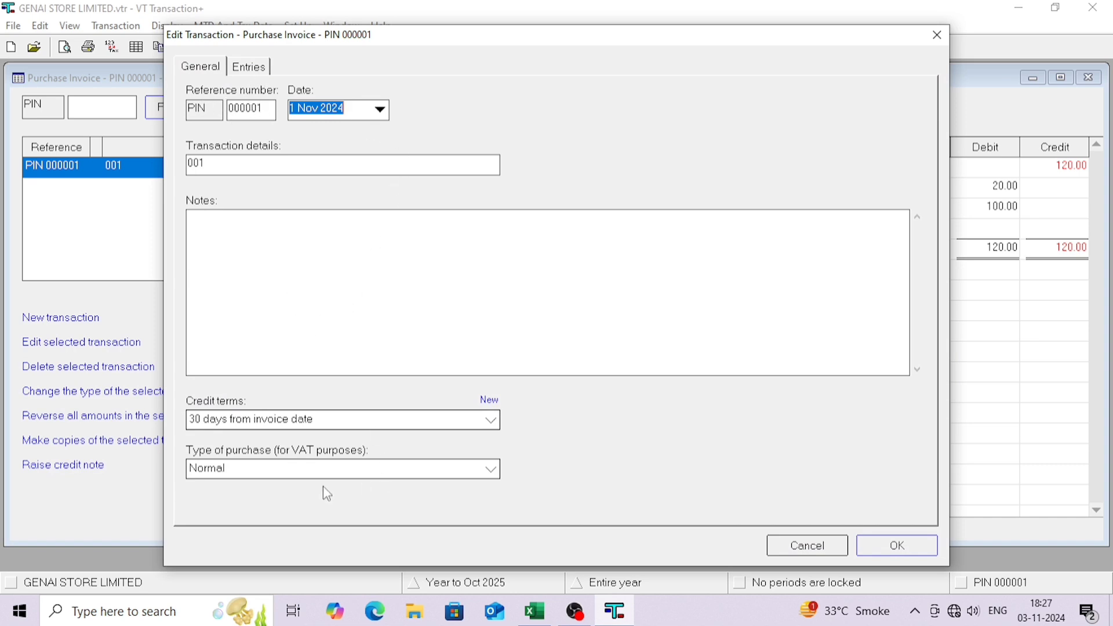
click(250, 68)
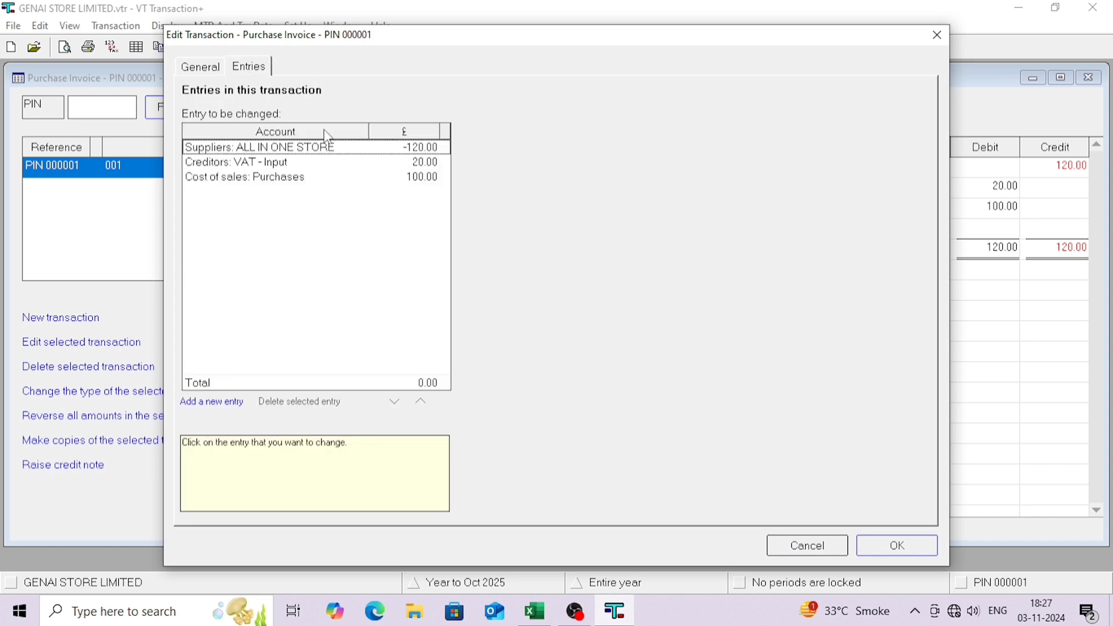
click(392, 150)
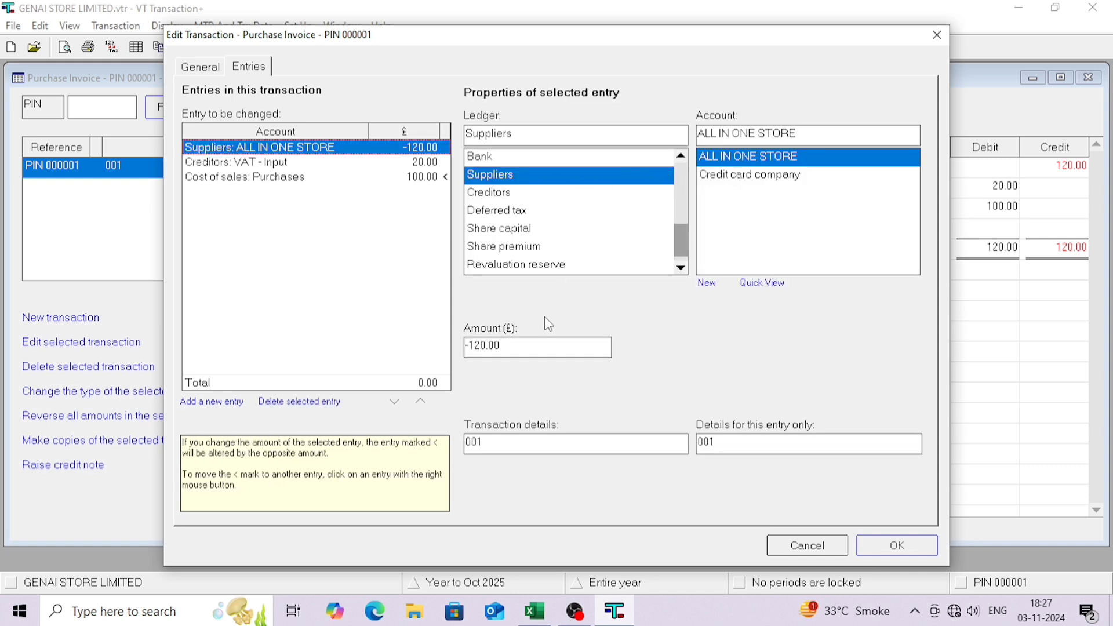
click(511, 354)
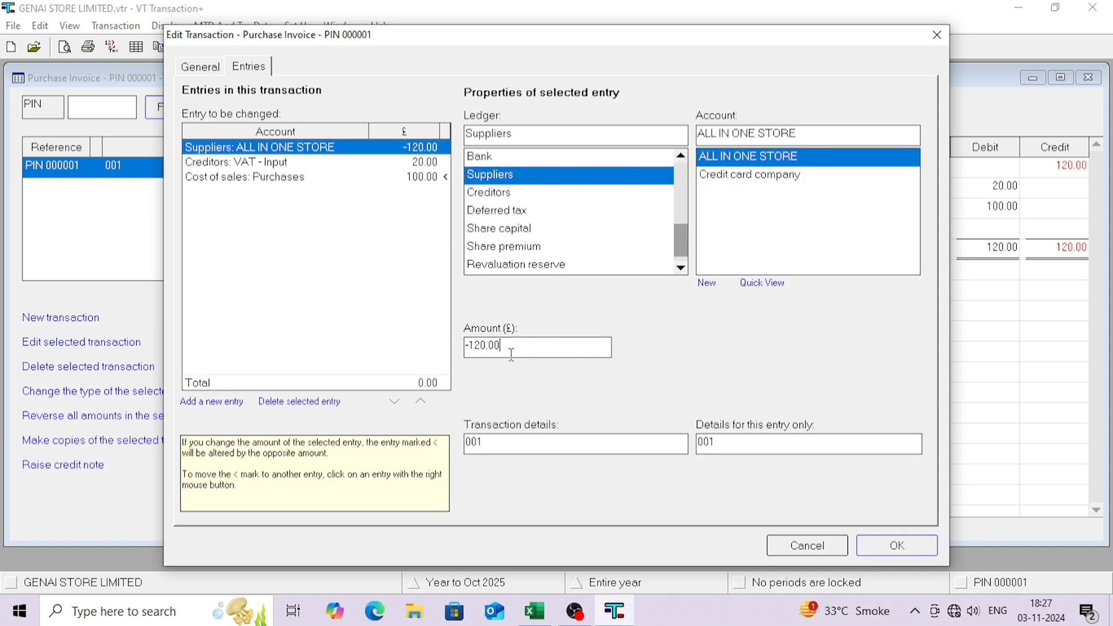
click(296, 163)
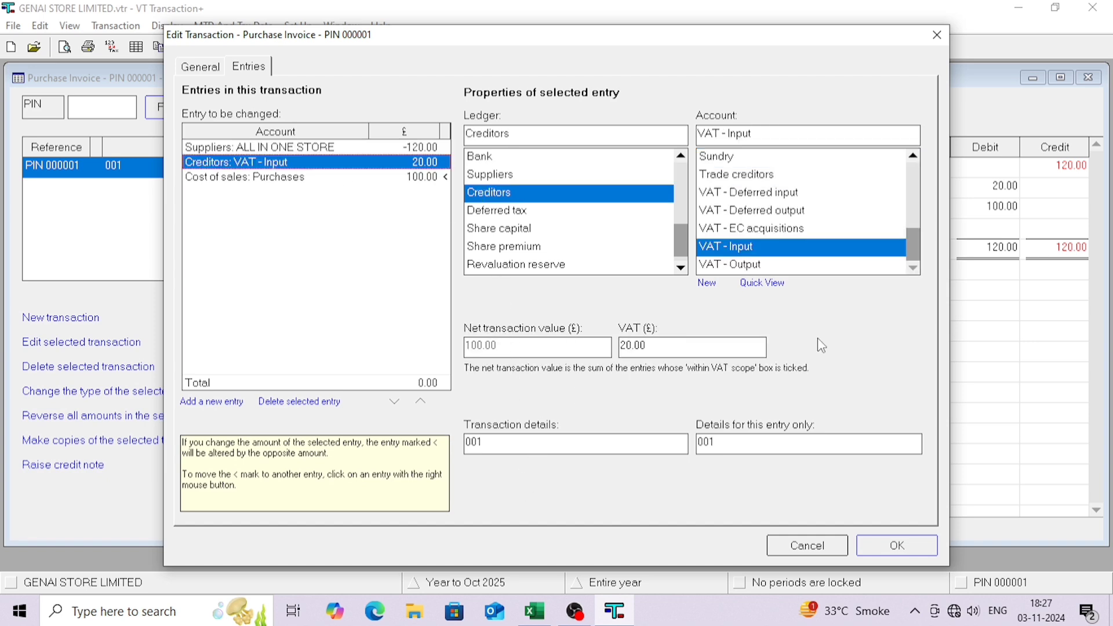
click(243, 177)
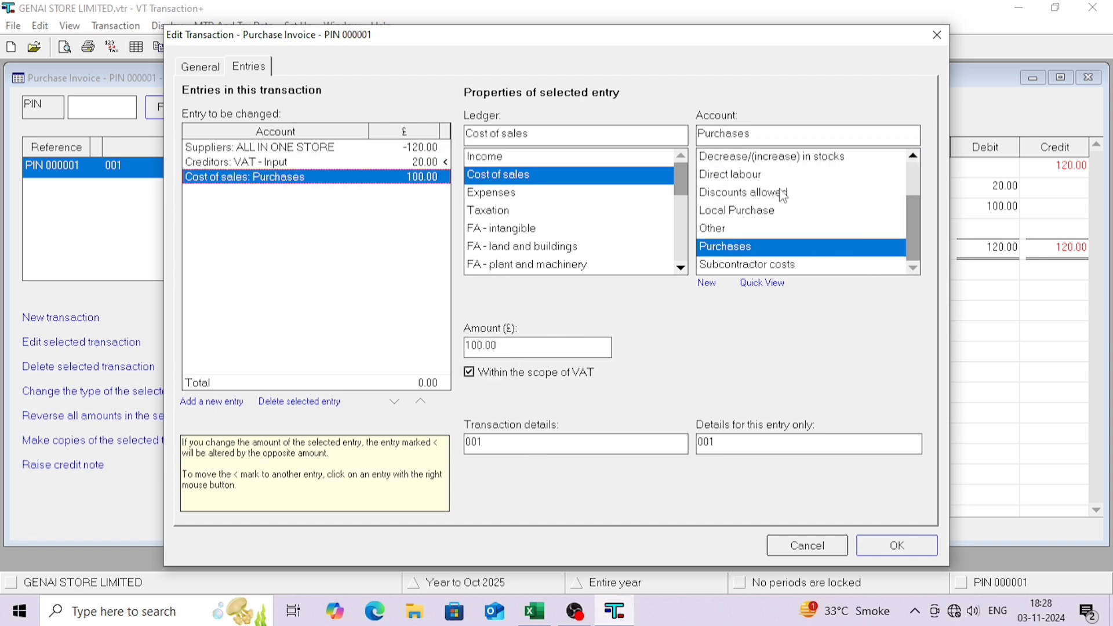
click(825, 547)
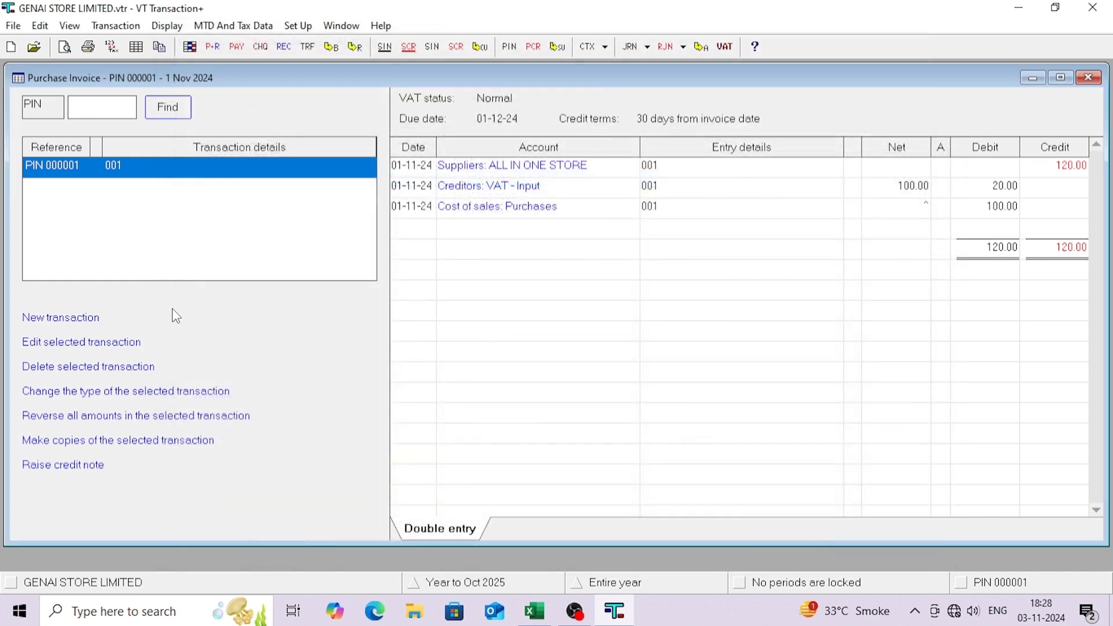
- View the deletion confirmation for the purchase invoice, cancel it and close the invoice's window
click(48, 368)
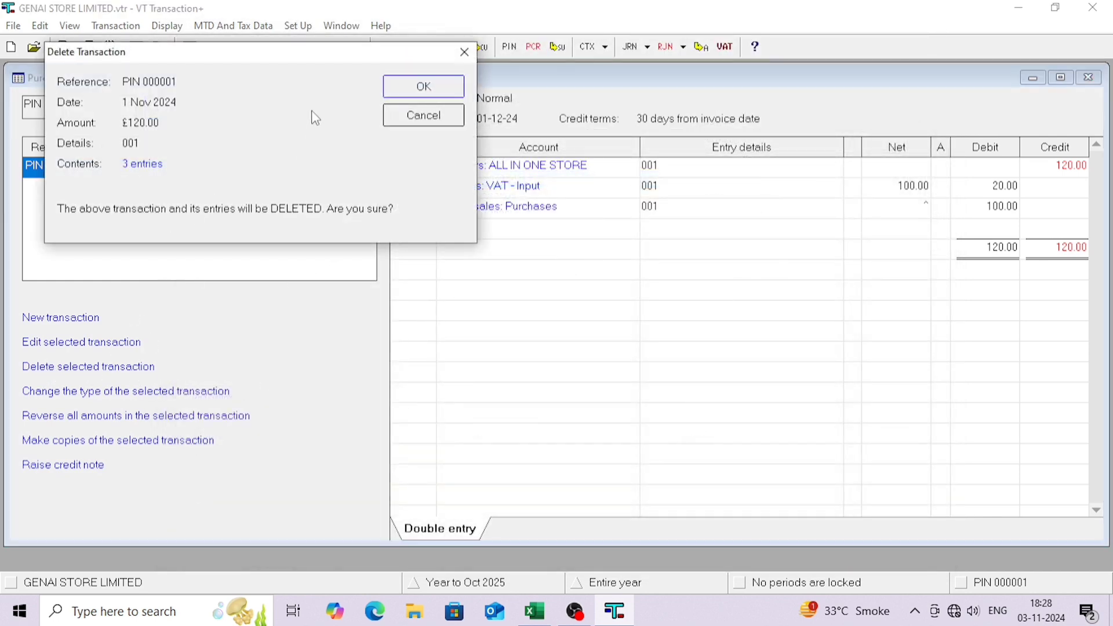
click(421, 119)
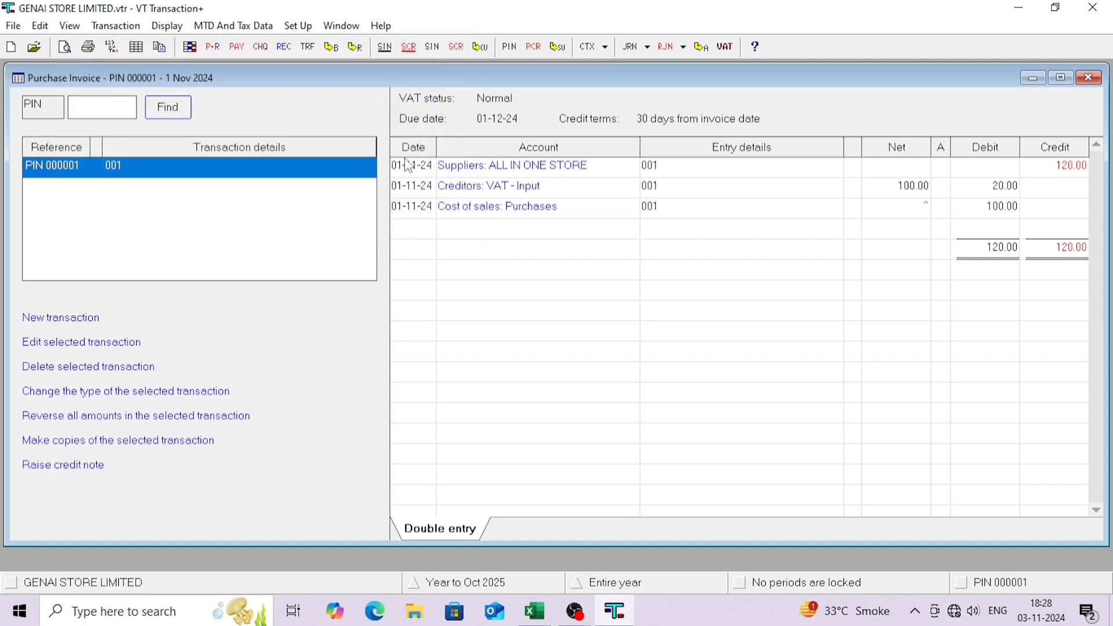
click(1088, 78)
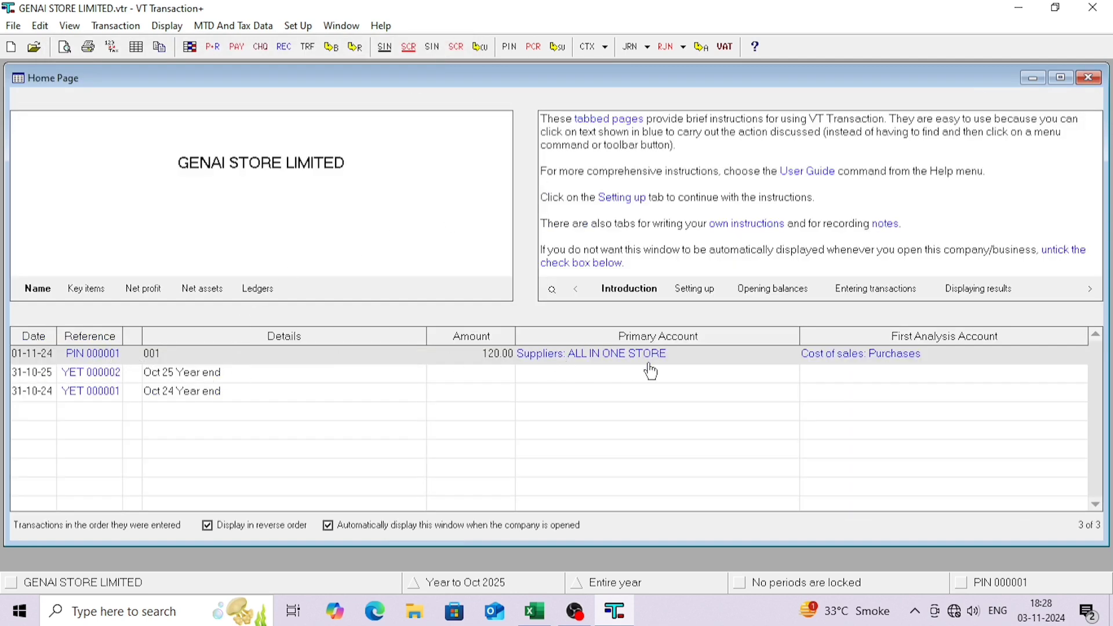
- Review the ALL IN ONE STORE supplier account's open and year-end entries and its invoice's double entry, and close both windows
click(617, 358)
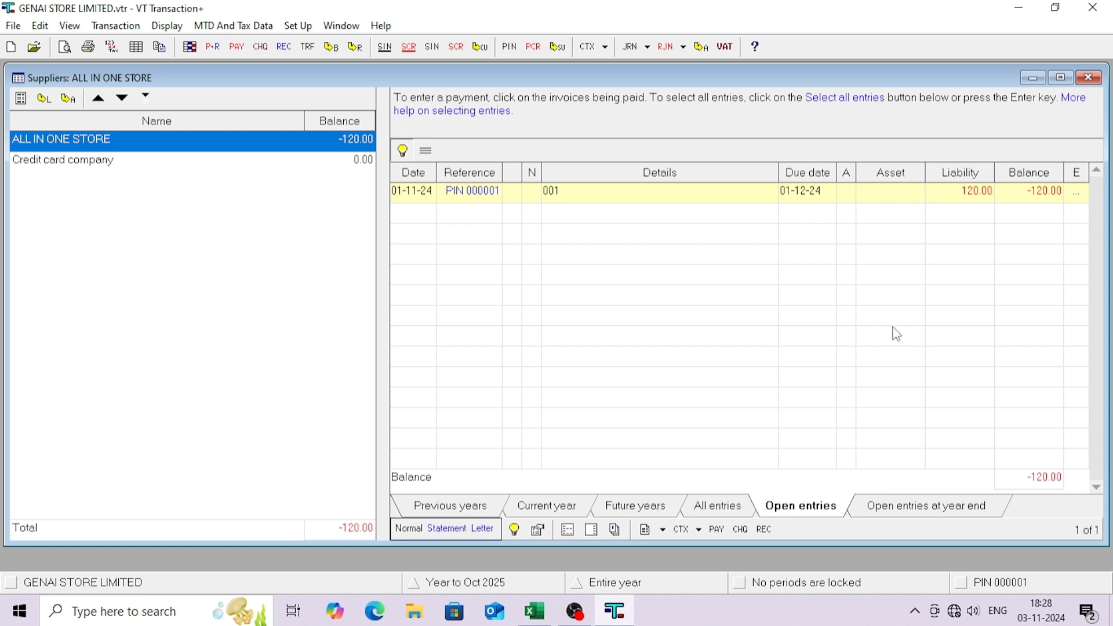
click(745, 511)
click(782, 510)
click(878, 508)
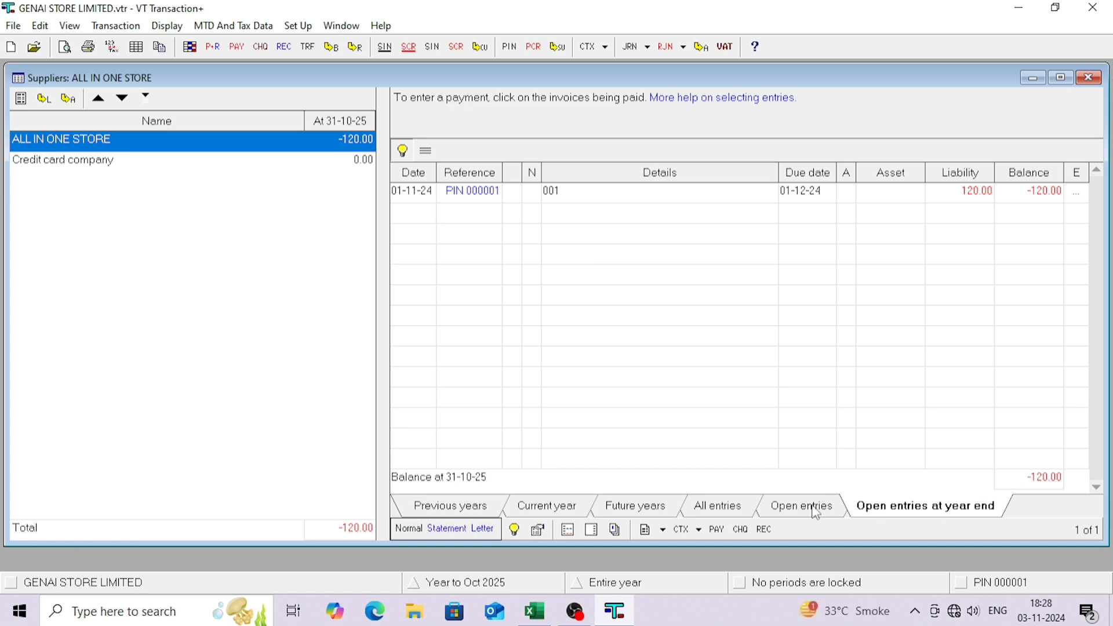
click(801, 507)
click(473, 194)
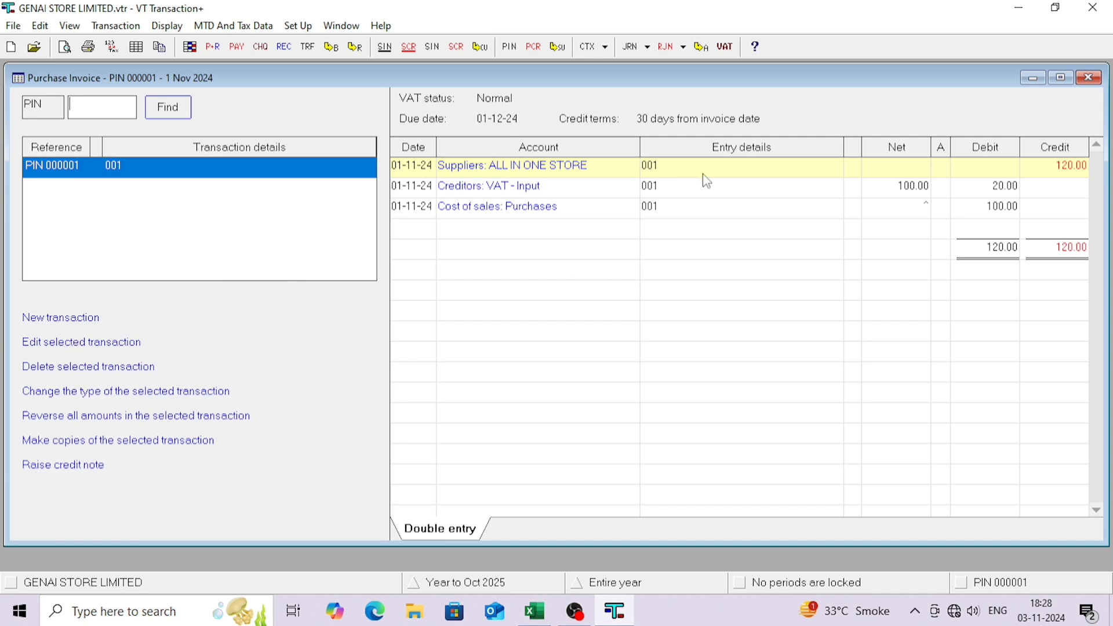
click(1061, 78)
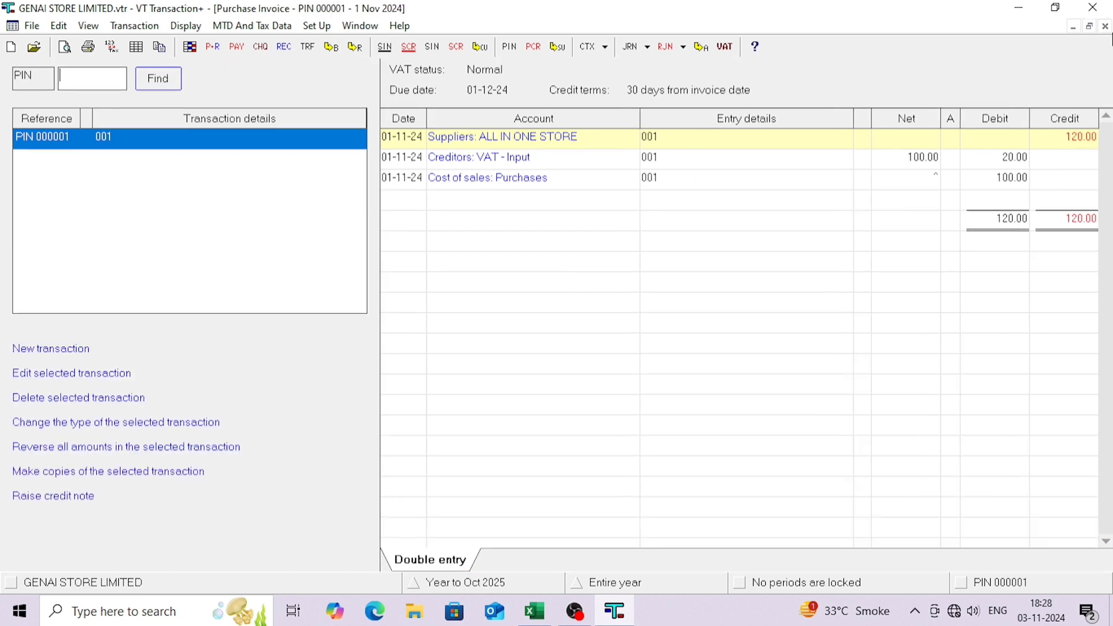
click(1105, 27)
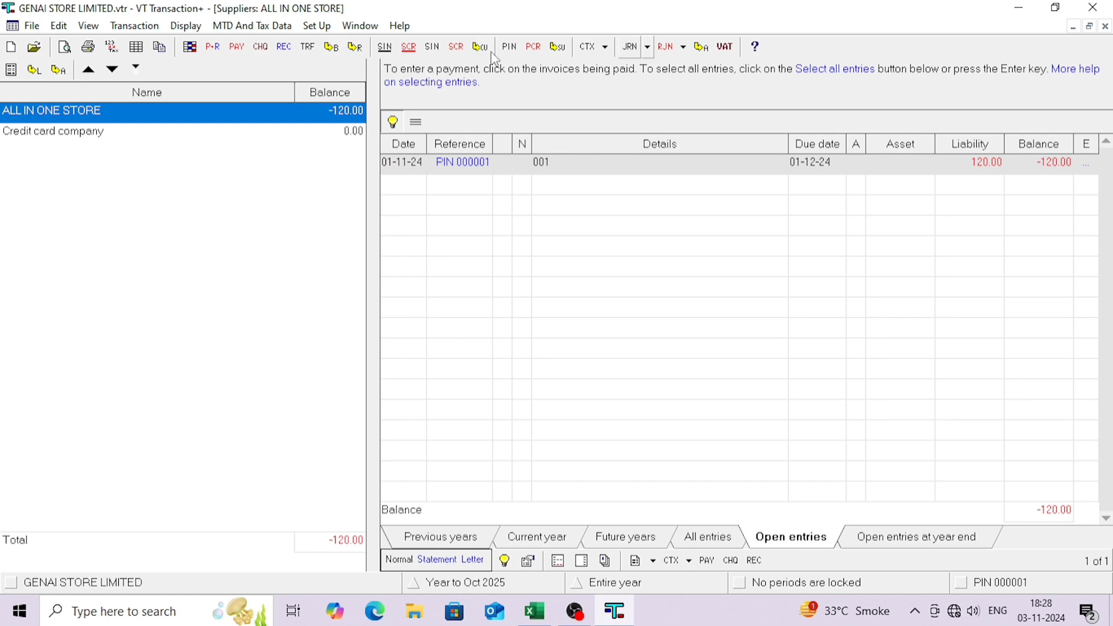
click(1104, 26)
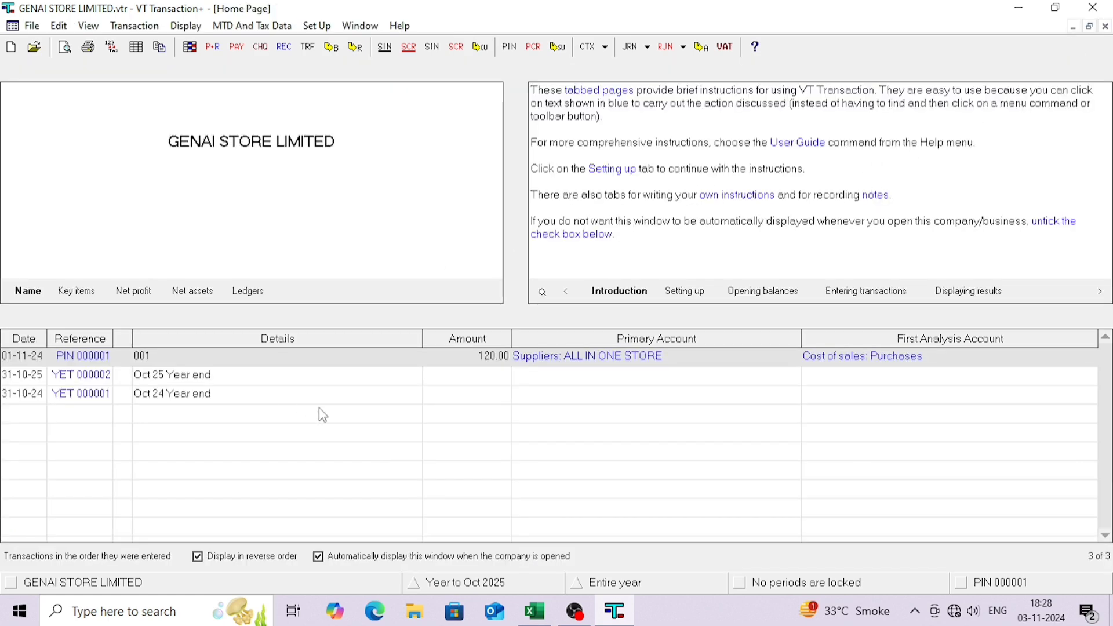
- Copy the landlord's name from the rent bill in the Excel workbook and create a supplier account with it in a new VT Transaction+ purchase invoice
key(alt+Tab)
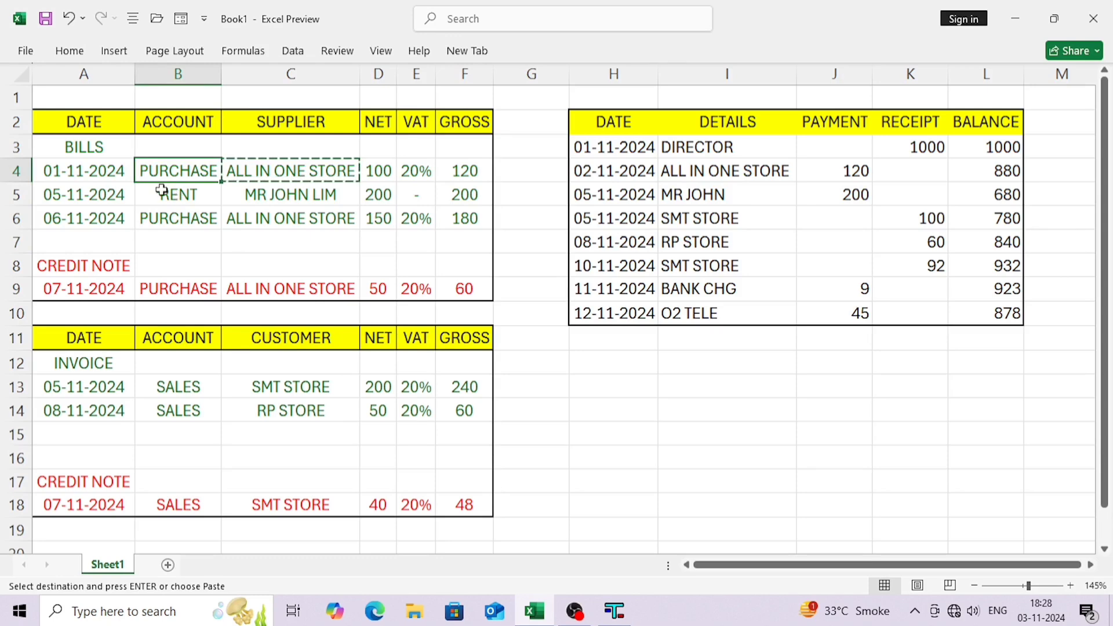
click(96, 194)
click(255, 194)
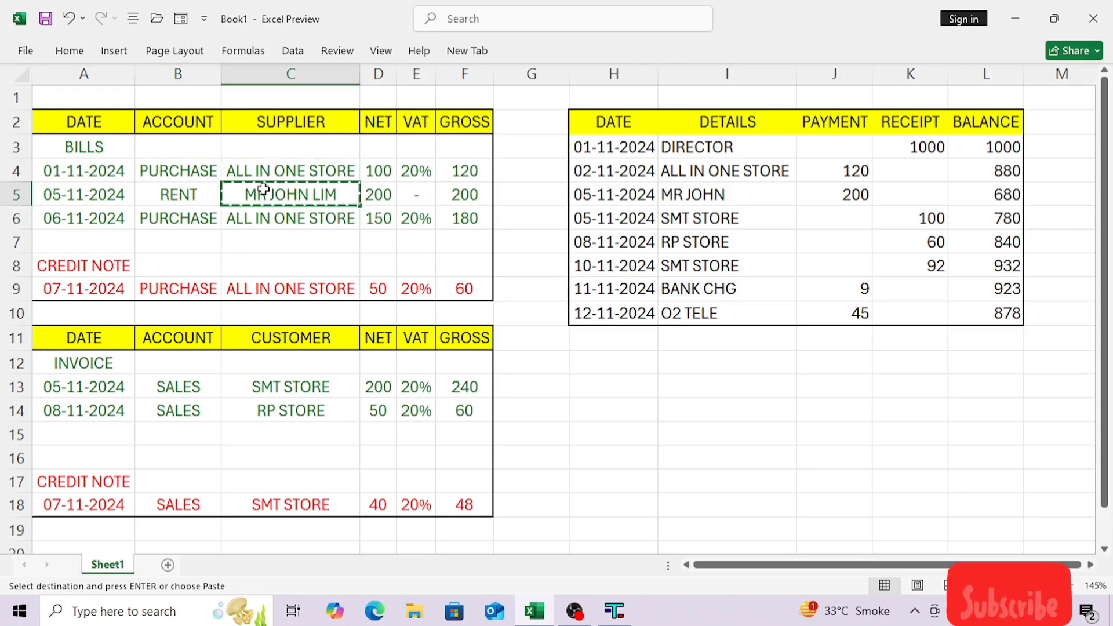
key(alt+Tab)
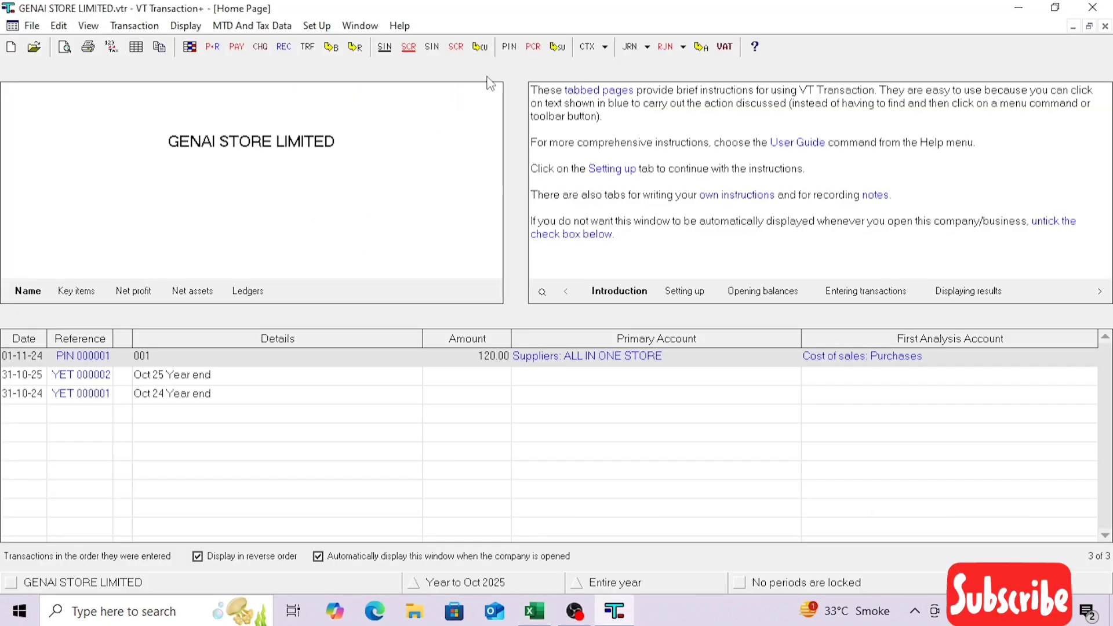
click(509, 49)
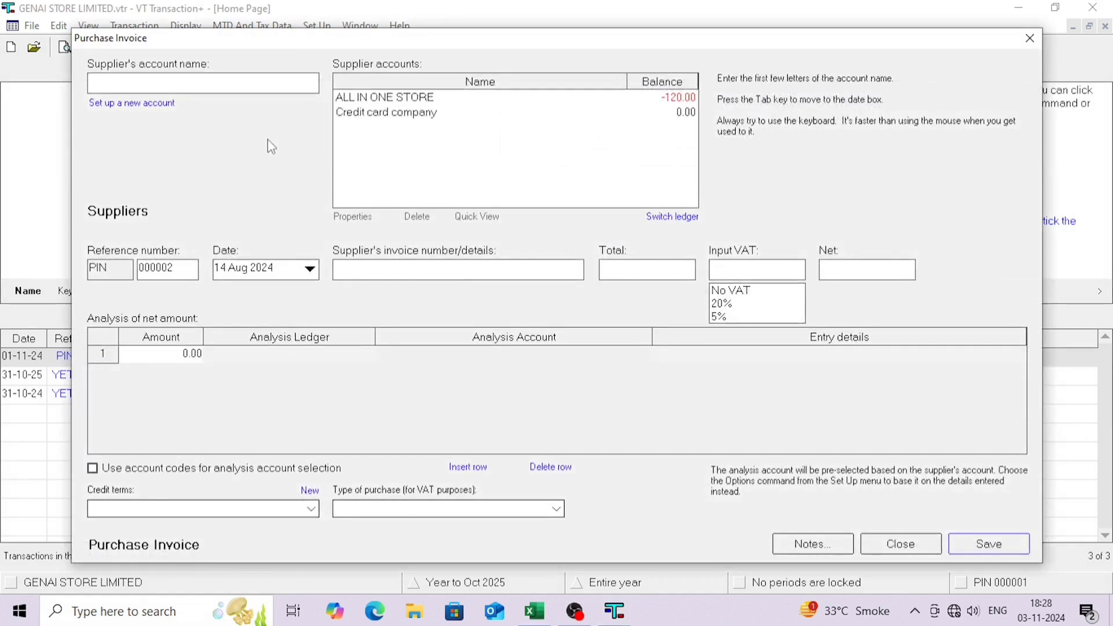
click(174, 107)
text(MR JOHN LIM)
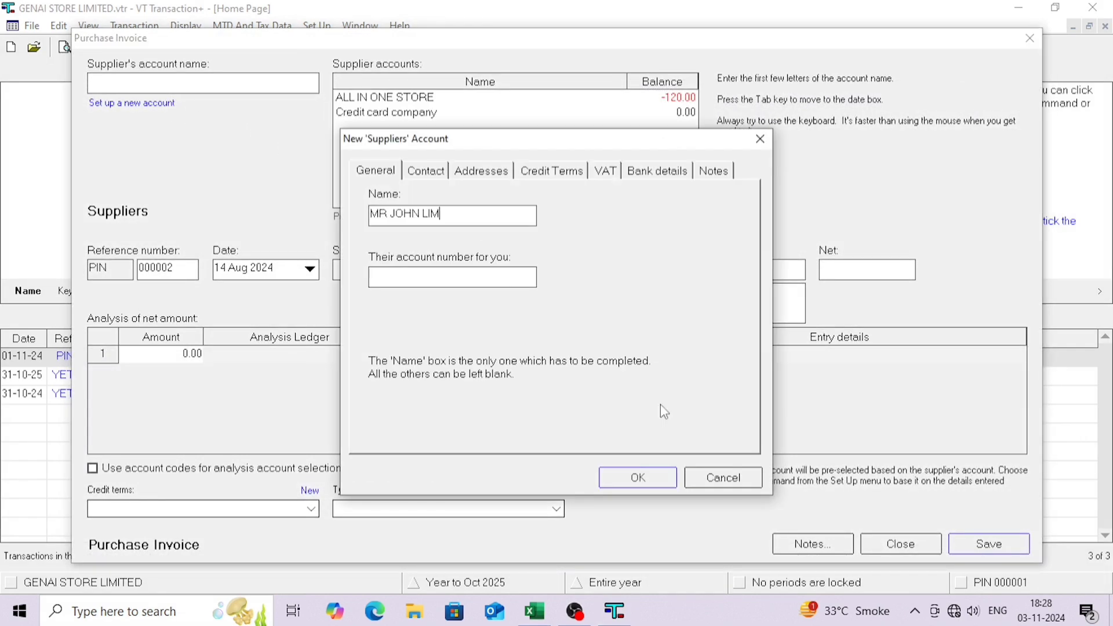
click(627, 488)
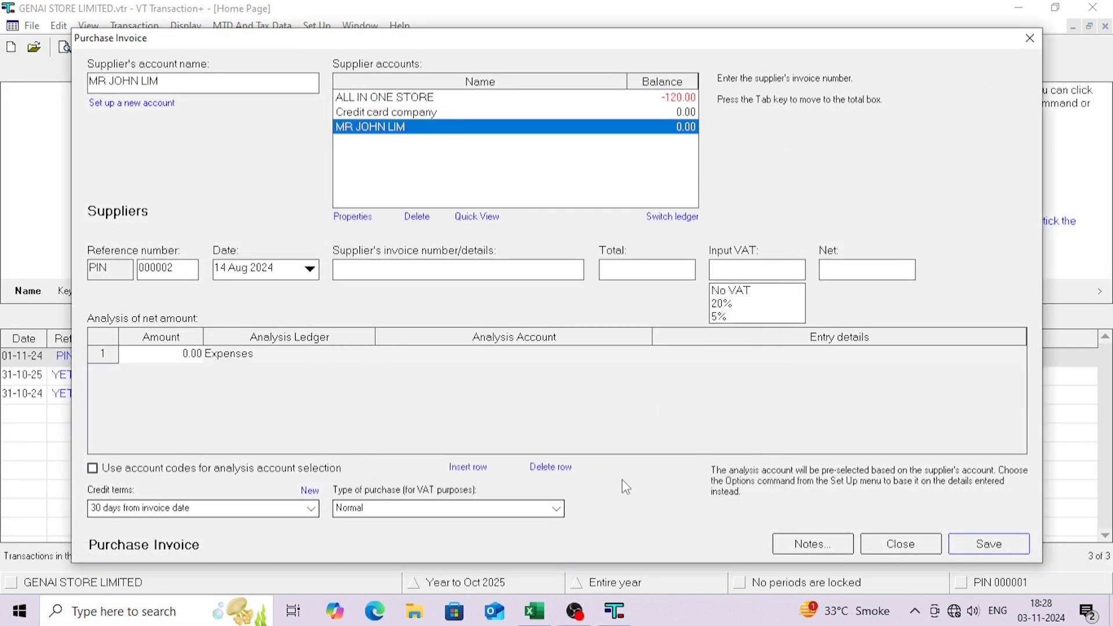
- Fill in the rent invoice with date 5 Nov 2024, details Rent 01, a total of 200 and No VAT
key(shift+Tab)
key(alt+Tab)
key(alt+Tab)
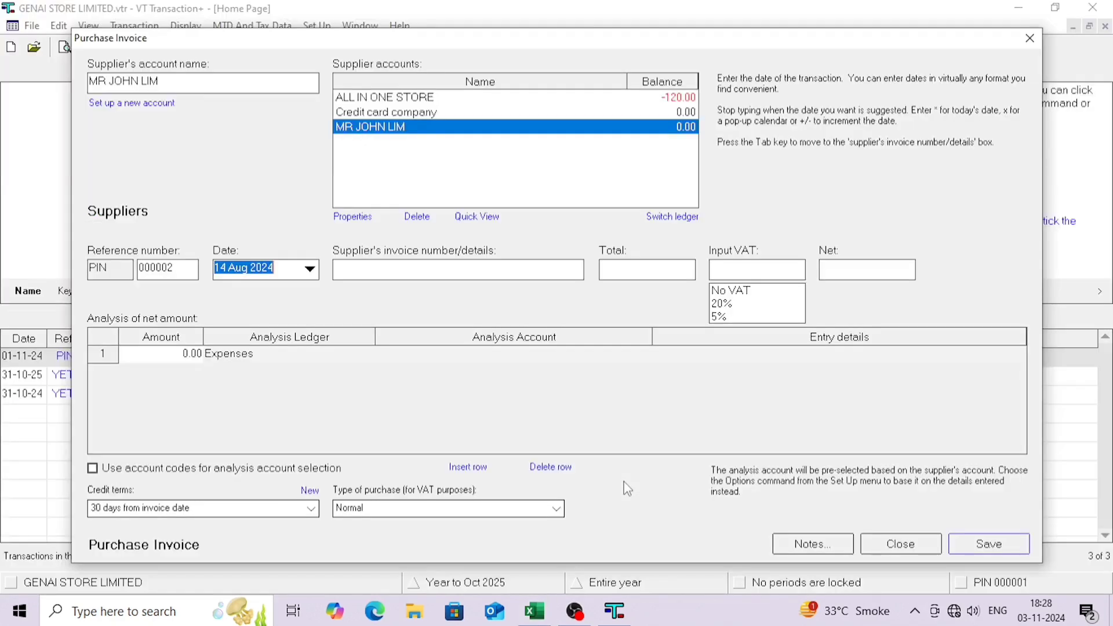
text(05/11/2024)
key(Tab)
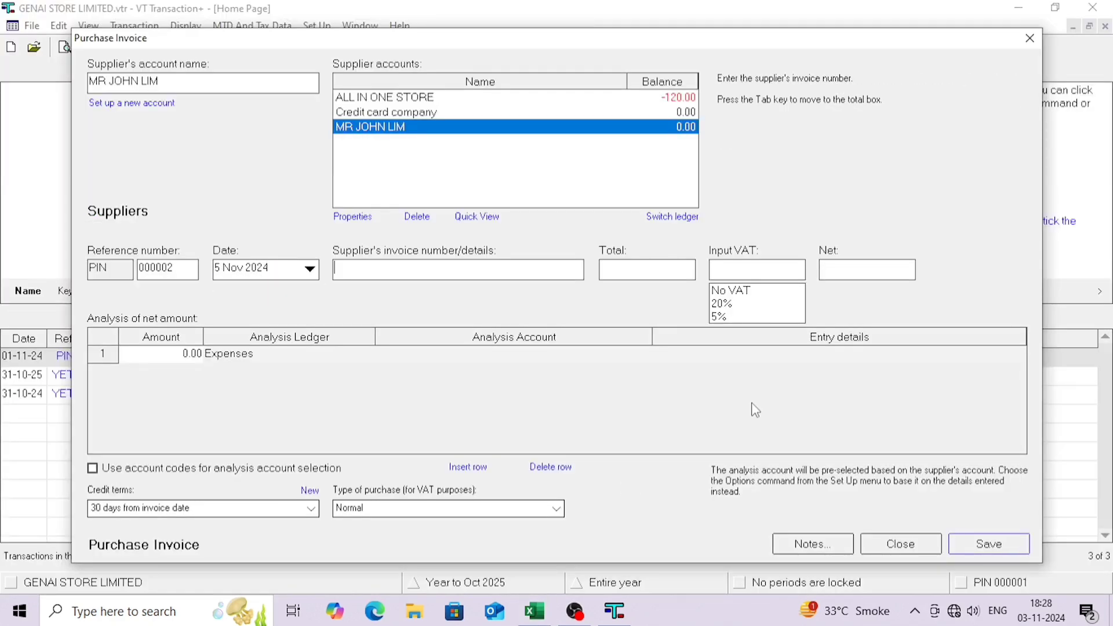
text(Rent 01)
key(Tab)
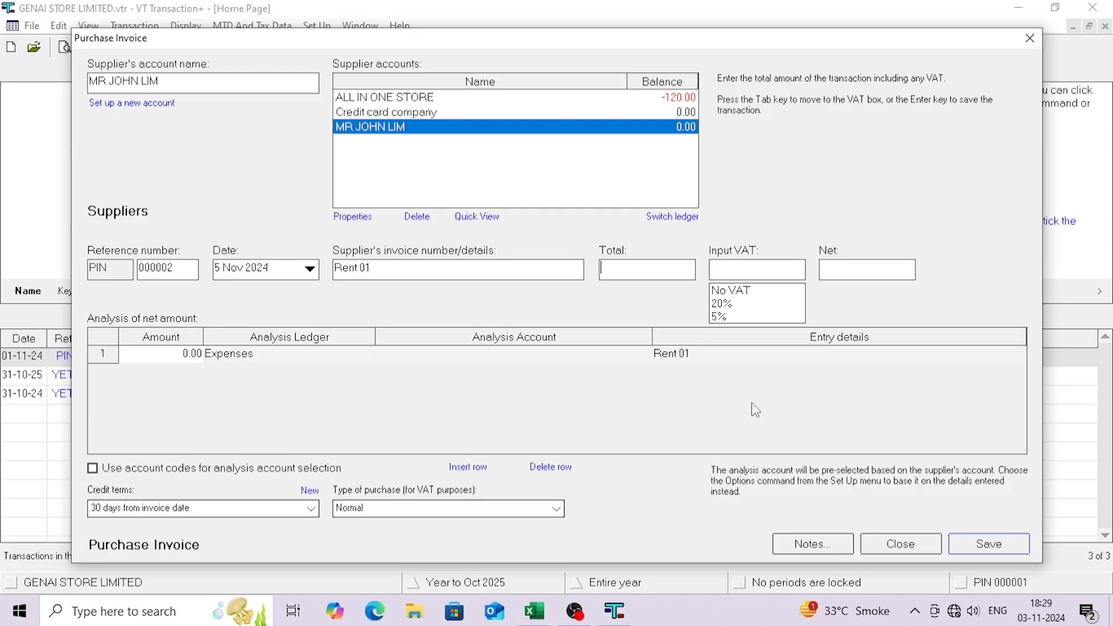
text(200)
key(Tab)
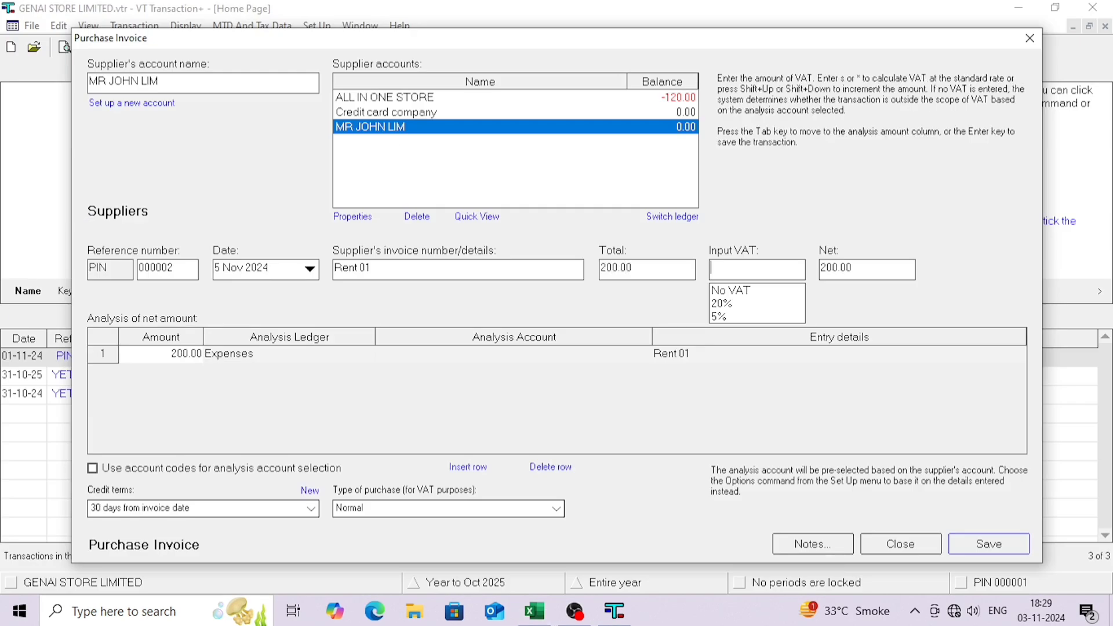
key(Tab)
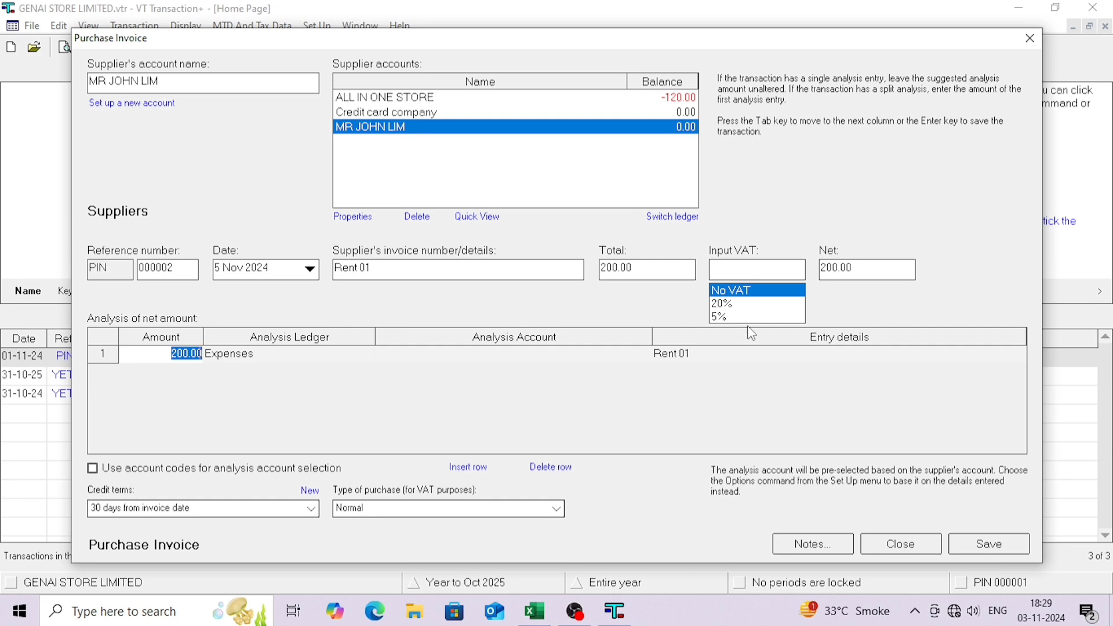
click(732, 292)
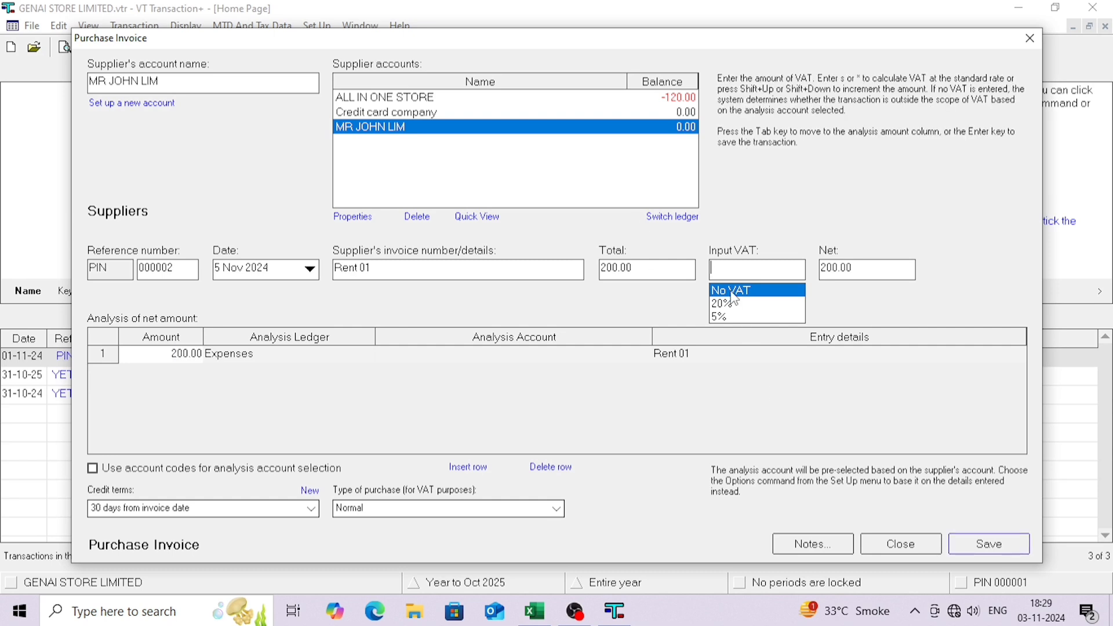
- Analyse the net amount to Rent under Expenses with entry details Rent nov 01, save the invoice and close the entry form
click(270, 353)
key(Tab)
text(Rent)
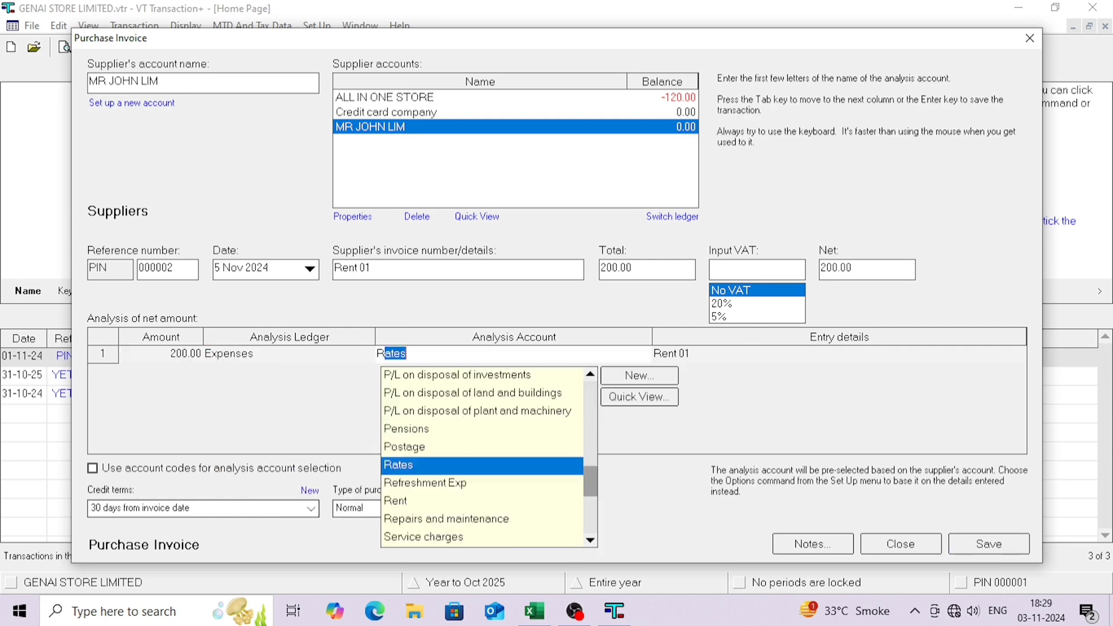
key(Tab)
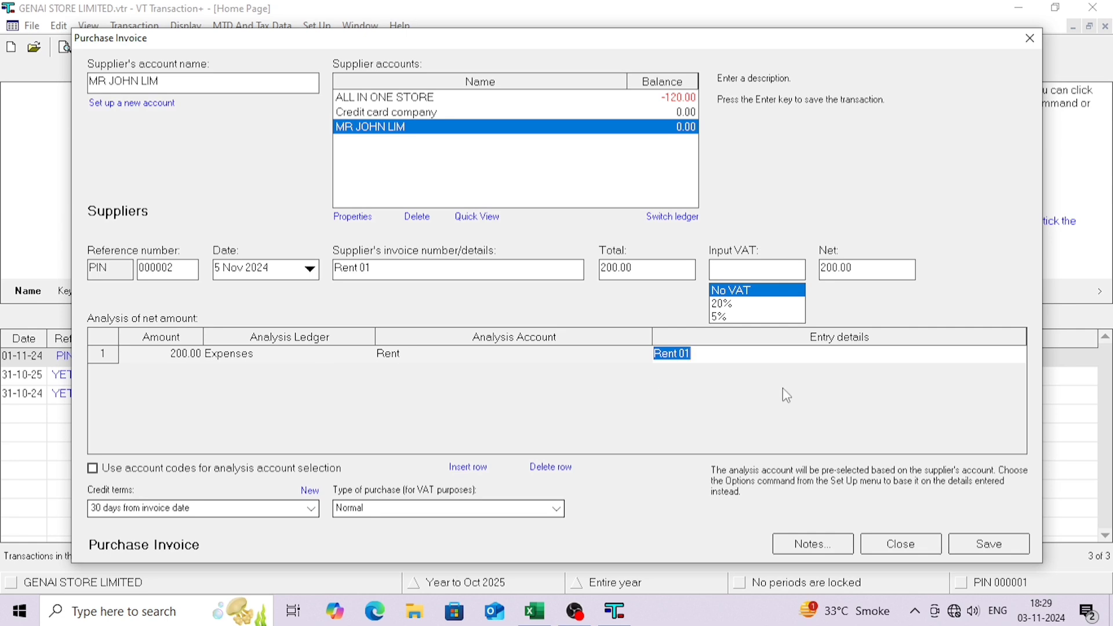
key(Left)
text(nov)
click(961, 548)
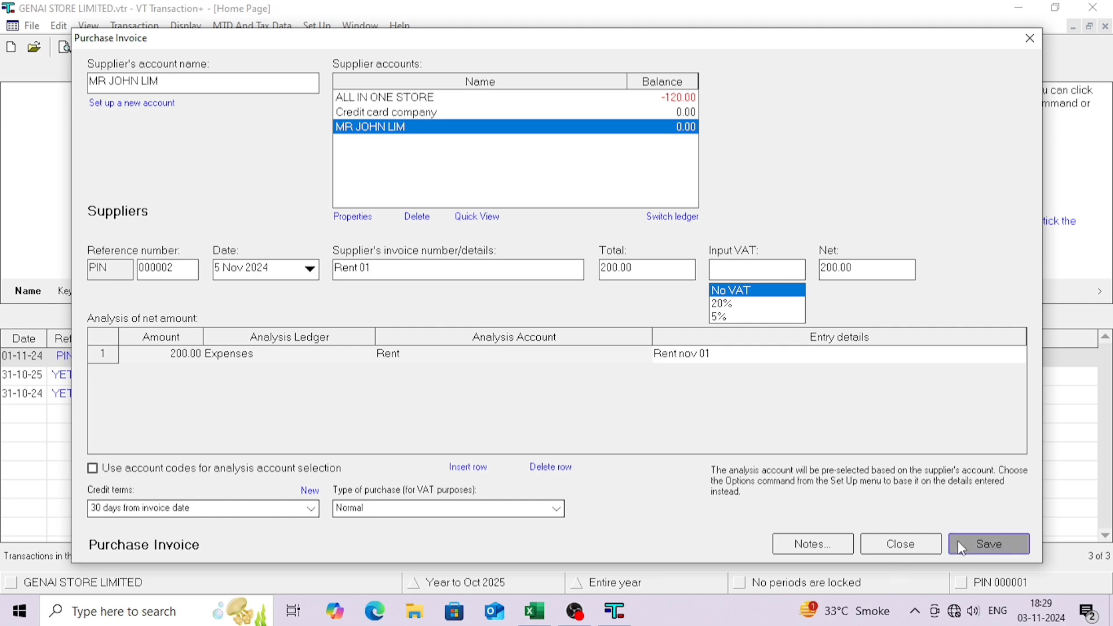
click(883, 543)
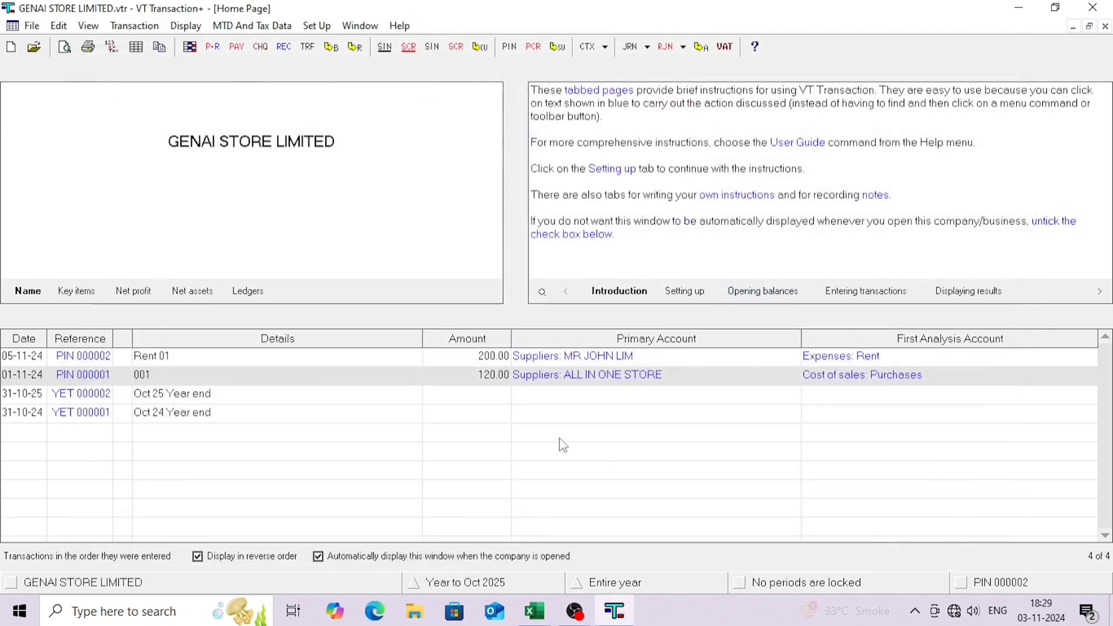
- Examine the saved rent invoice's double entry, close its window and check the 06-11-2024 bill in the Excel workbook
click(81, 358)
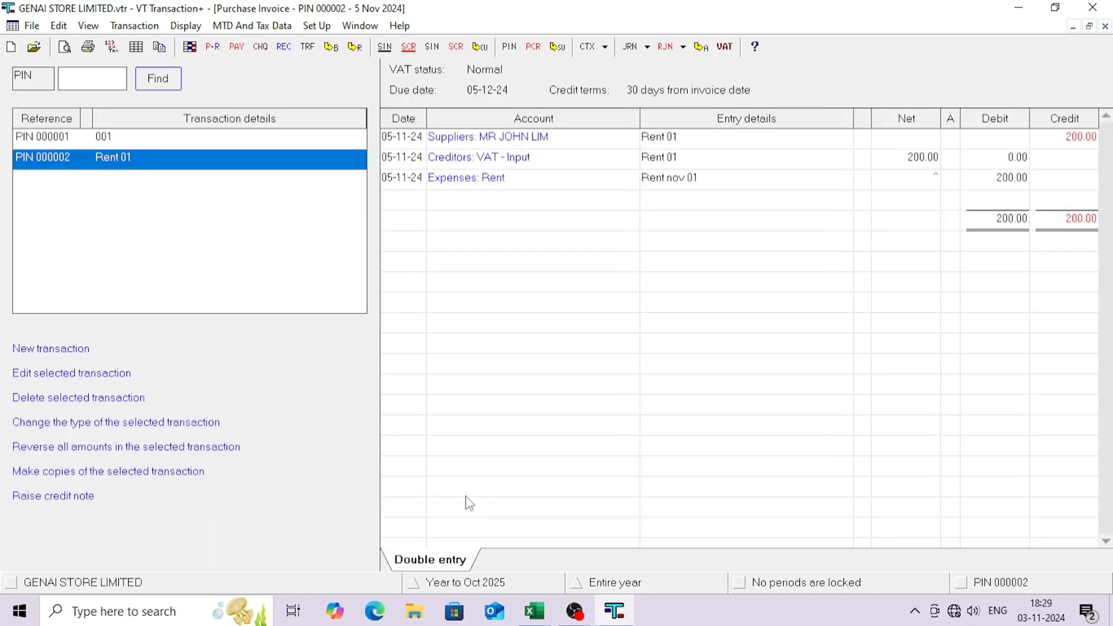
click(1105, 26)
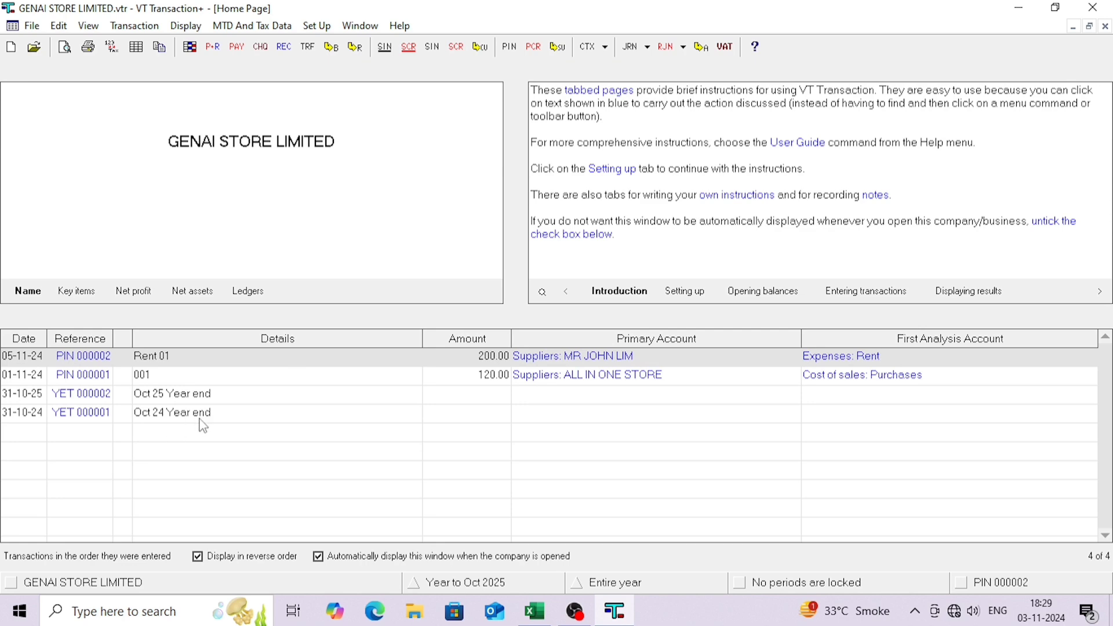
key(alt+Tab)
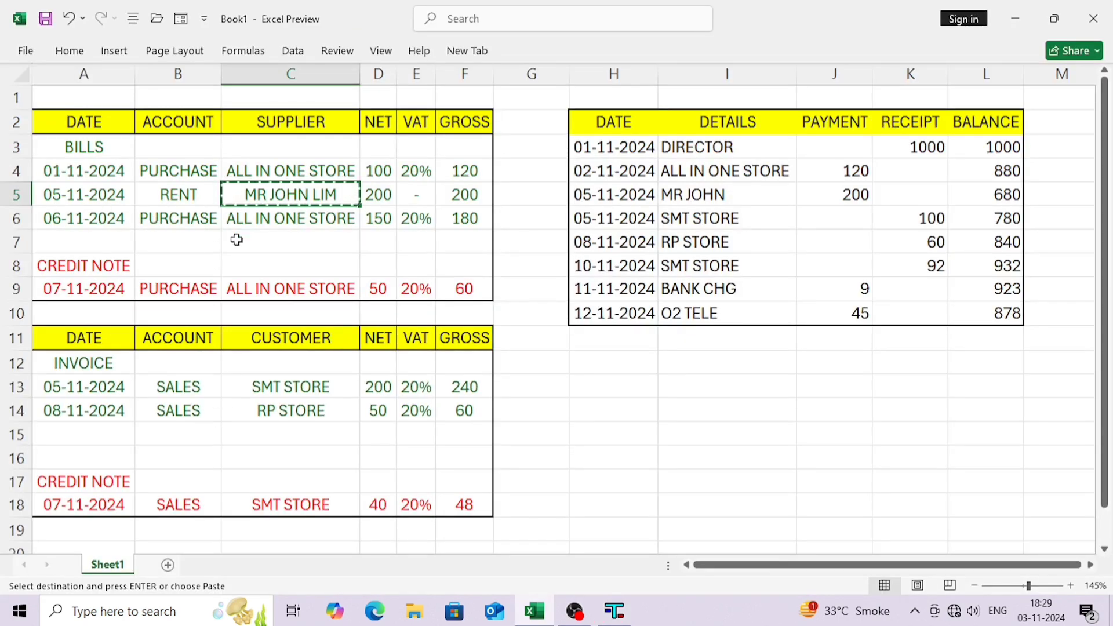
click(128, 224)
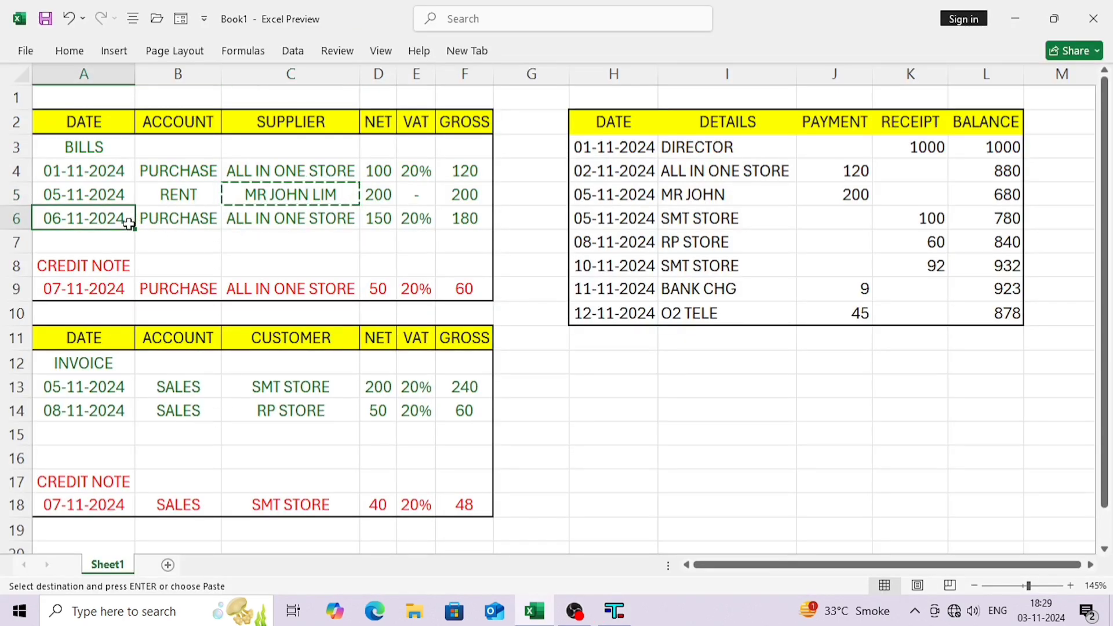
- Start a new purchase invoice in VT Transaction+ for supplier ALL IN ONE STORE, dated 6 Nov 2024
key(alt+Tab)
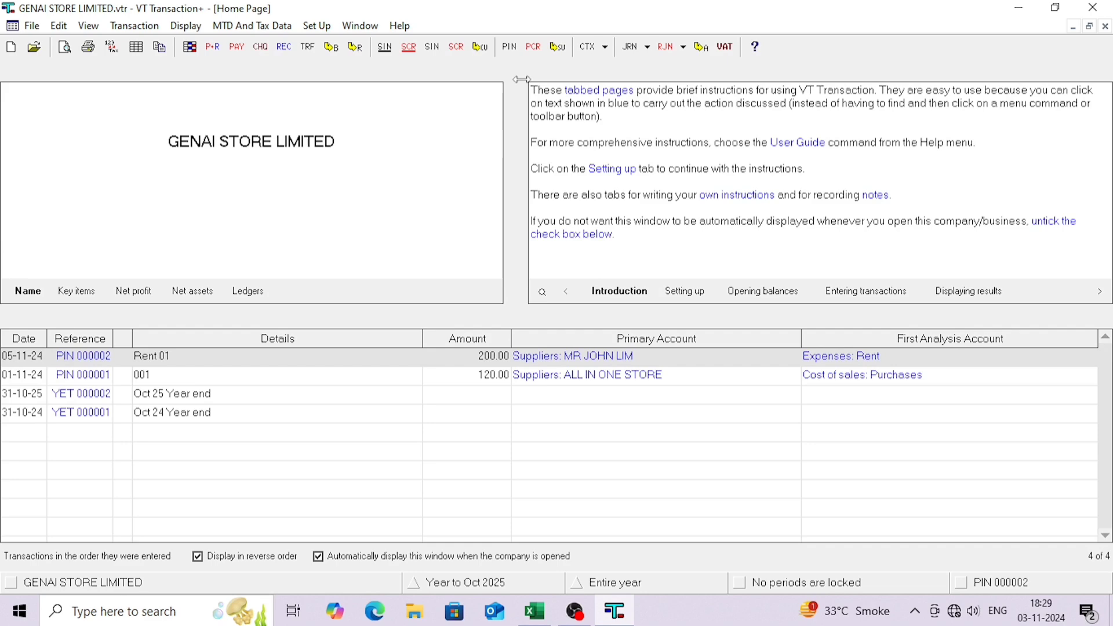
click(509, 46)
double_click(376, 105)
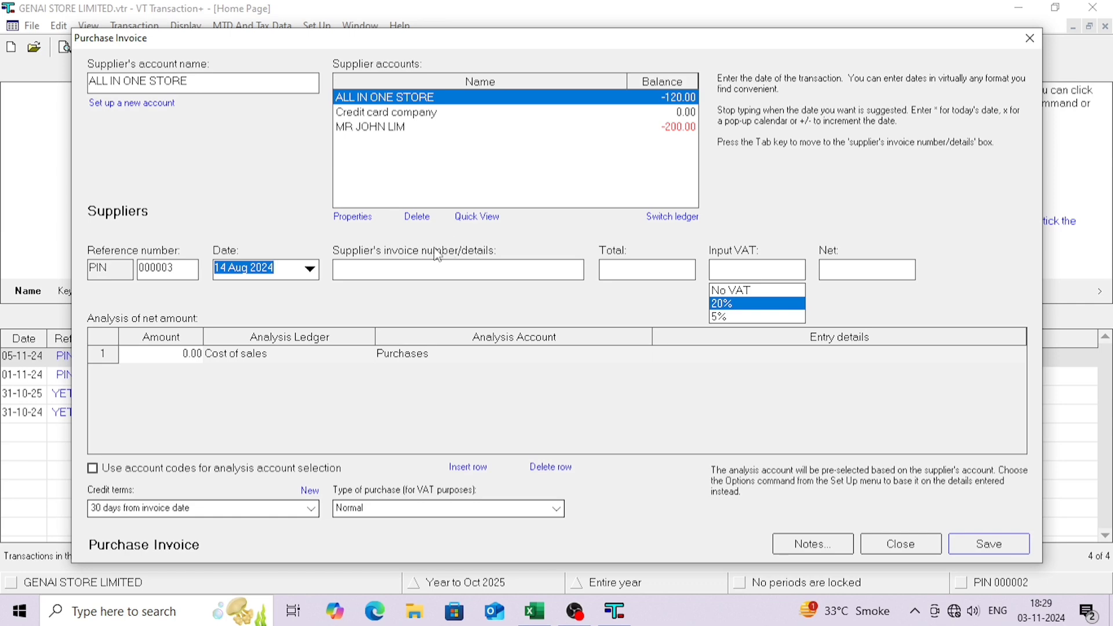
key(alt+Tab)
key(alt+Tab)
text(6 nov)
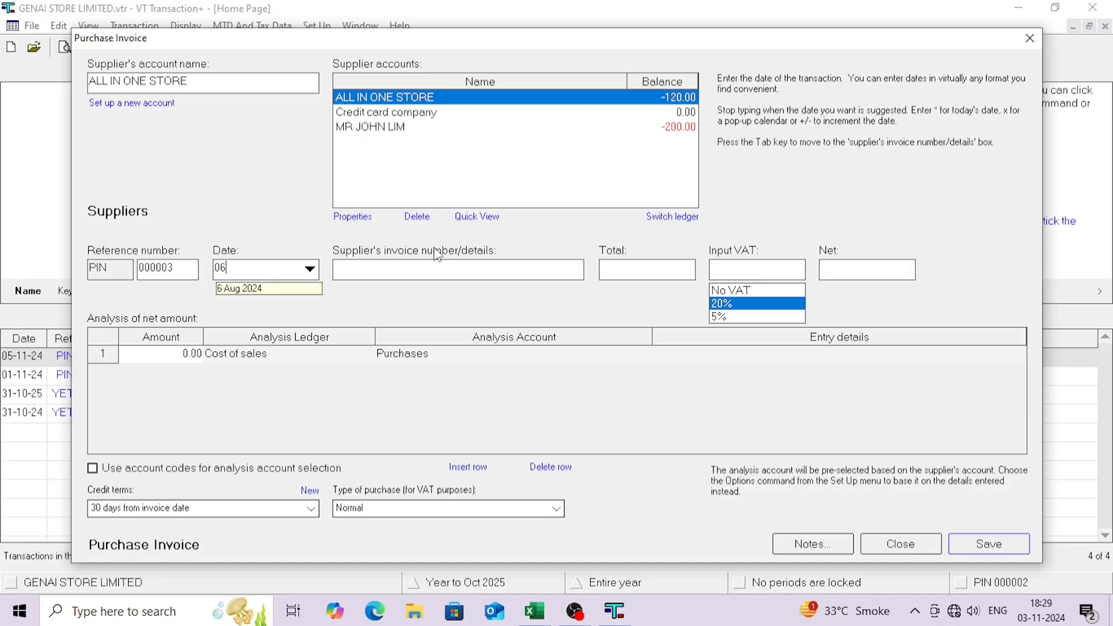
key(Tab)
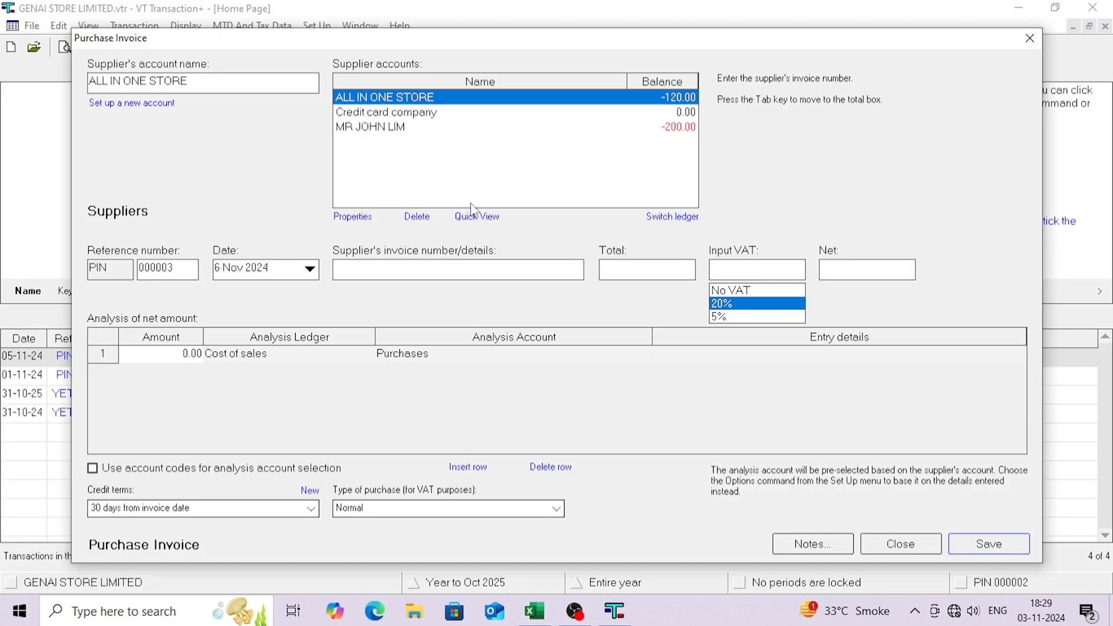
- Enter invoice number 002 and a total of 180 with 20% VAT, analysed to Purchases under Cost of sales, and save the invoice
key(Tab)
key(alt+Tab)
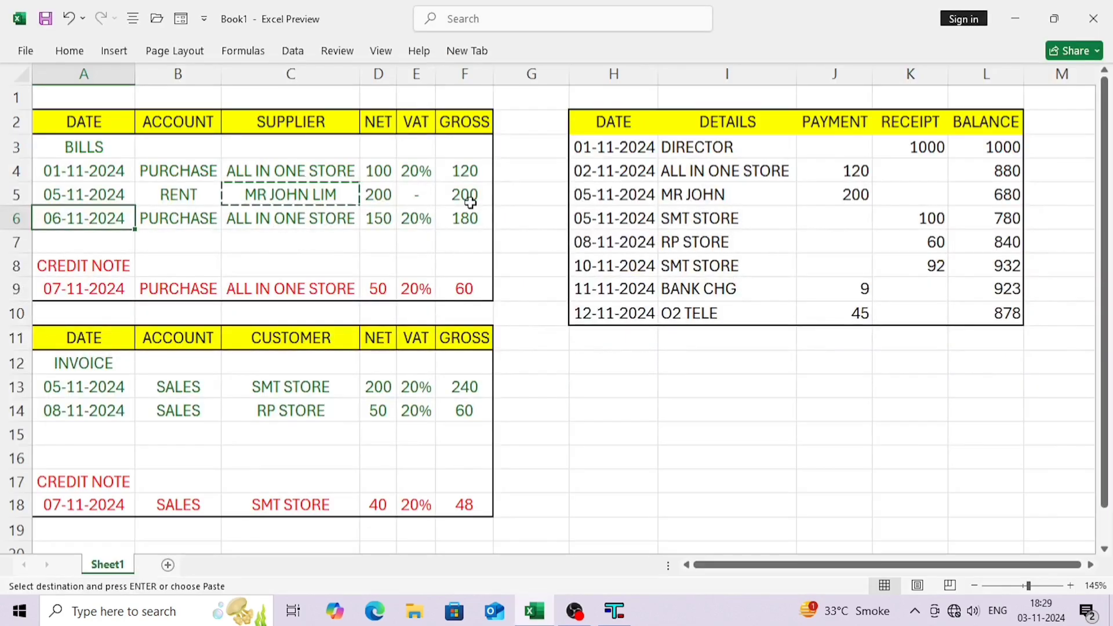
key(alt+Tab)
text(180)
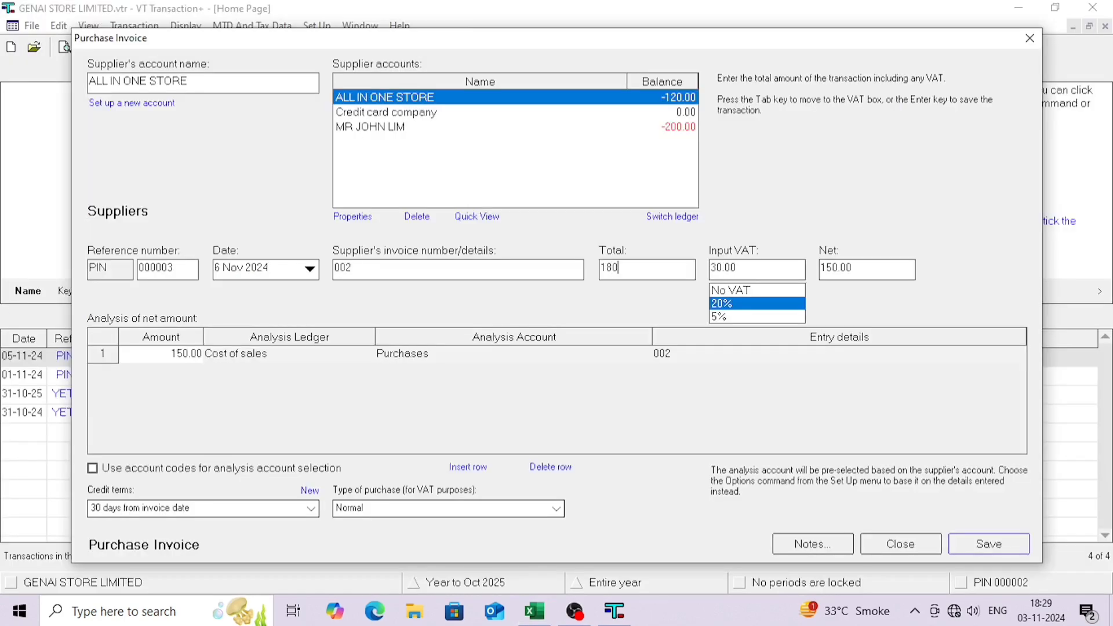
key(Tab)
key(Tab)
key(Tab)
key(Tab)
key(Tab)
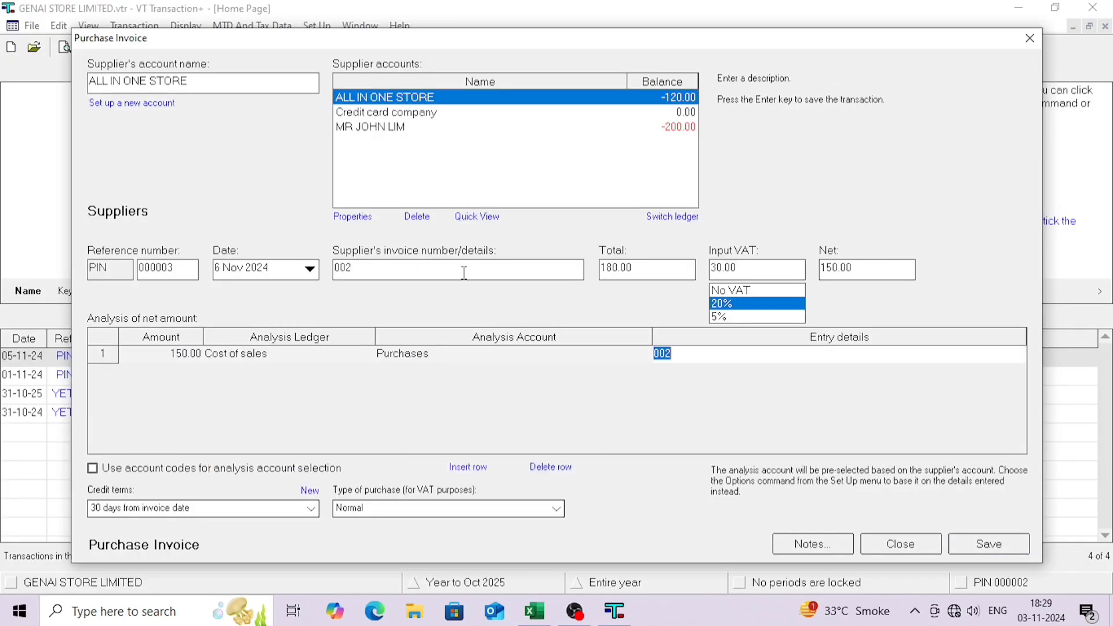
key(Tab)
click(953, 547)
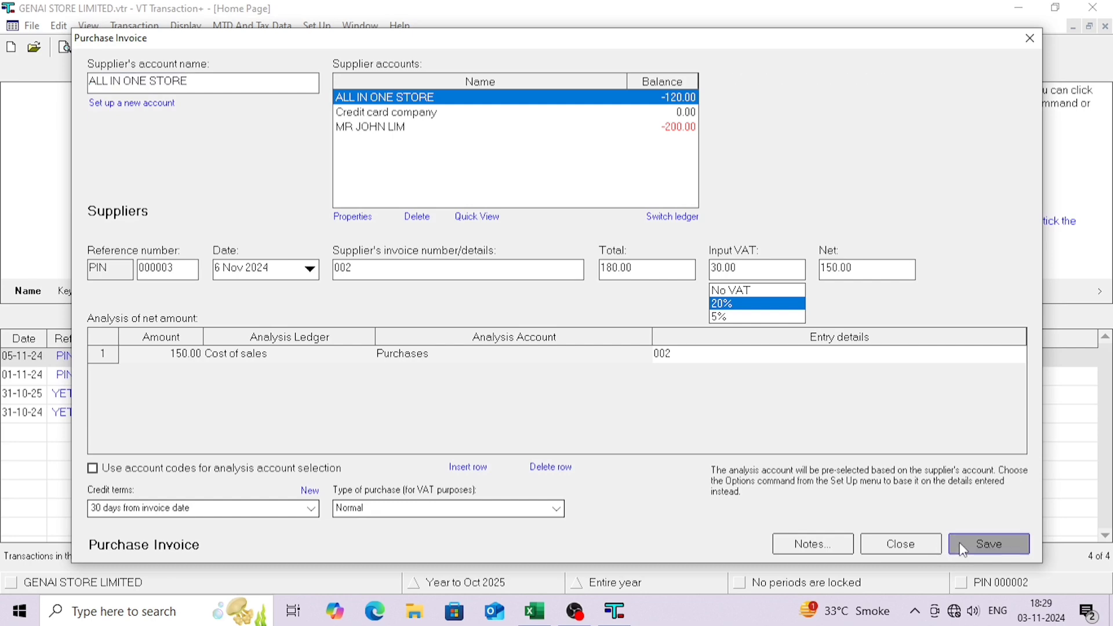
click(913, 552)
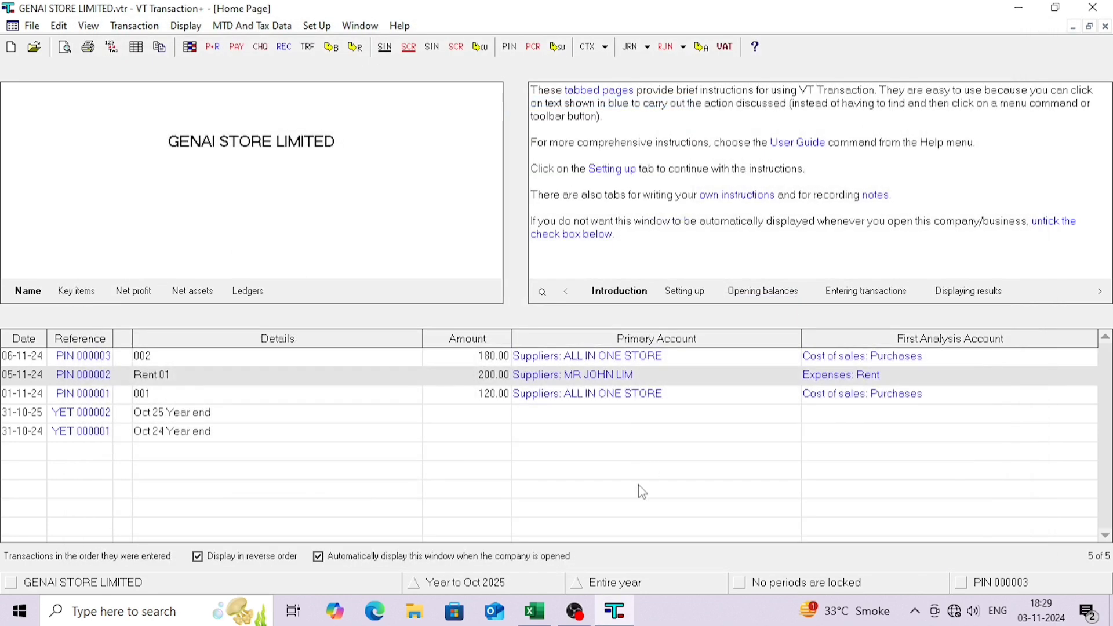
- Switch to the Excel workbook and fill the entered supplier bill rows A3:F6 with yellow
key(alt+Tab)
double_click(432, 256)
click(320, 232)
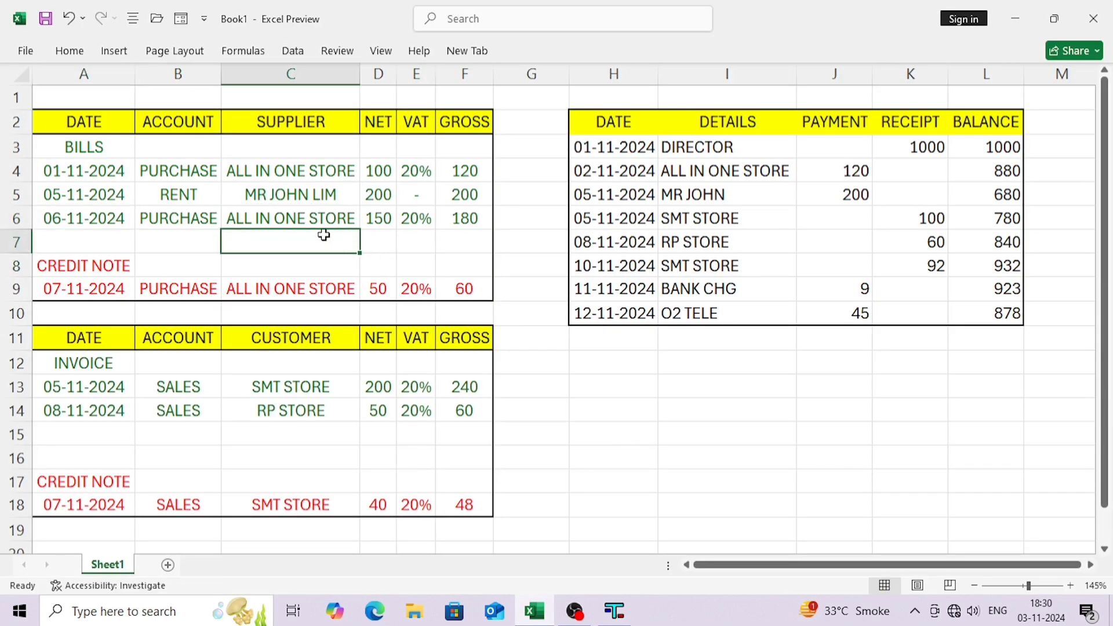
drag(50, 149, 382, 224)
drag(317, 232, 460, 224)
click(70, 51)
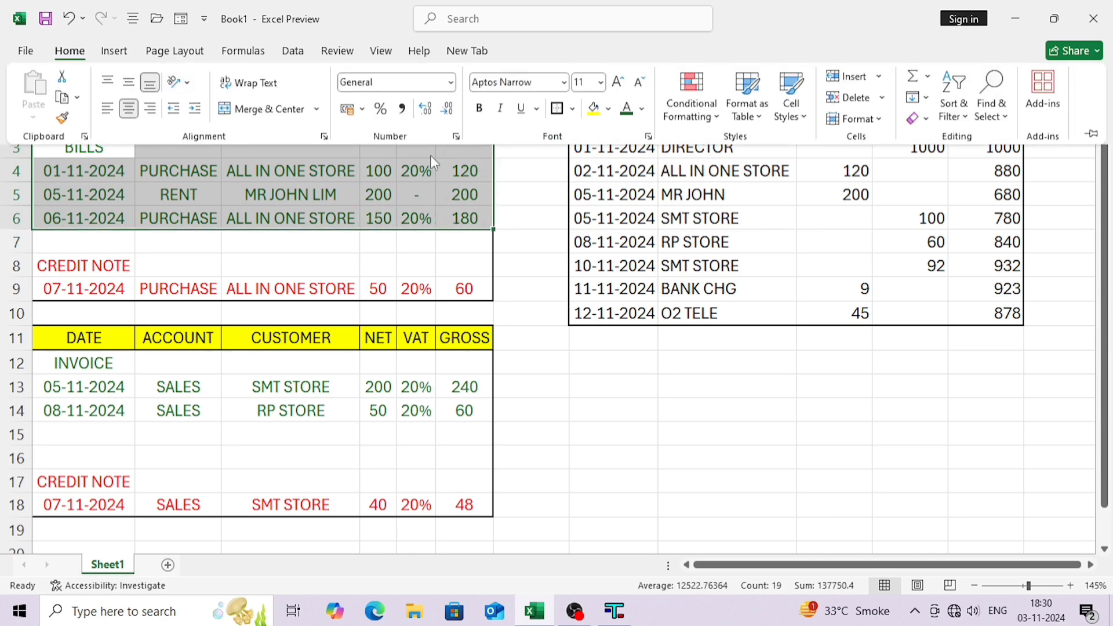
click(592, 108)
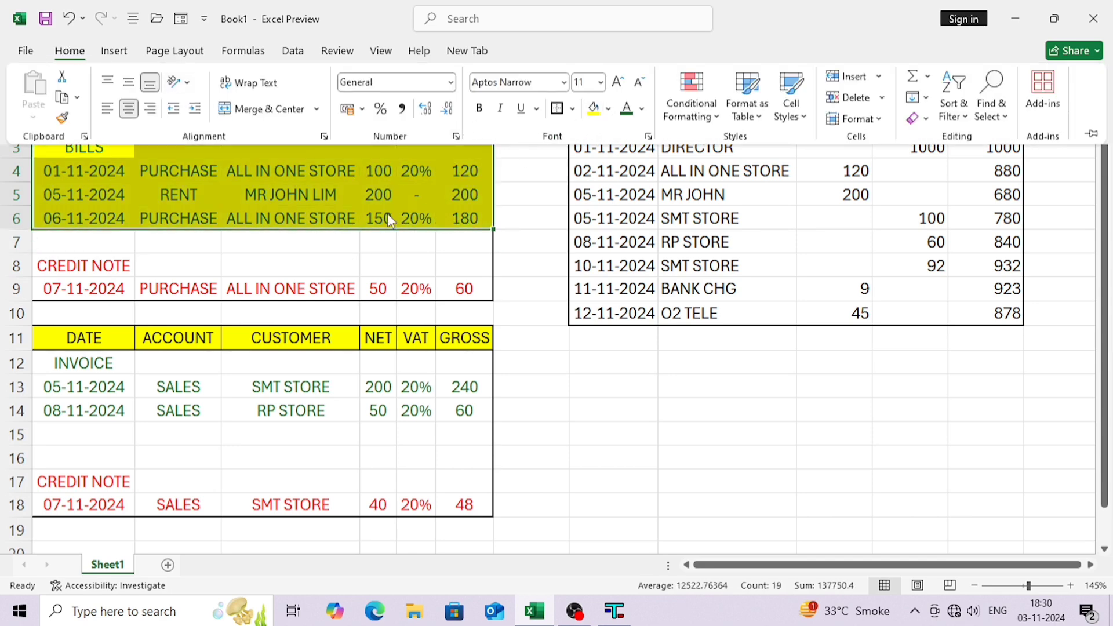
click(185, 263)
drag(117, 268, 141, 281)
click(343, 266)
- In VT Transaction+, examine the ALL IN ONE STORE supplier account and invoice 002's double entry, and close both windows
key(alt+Tab)
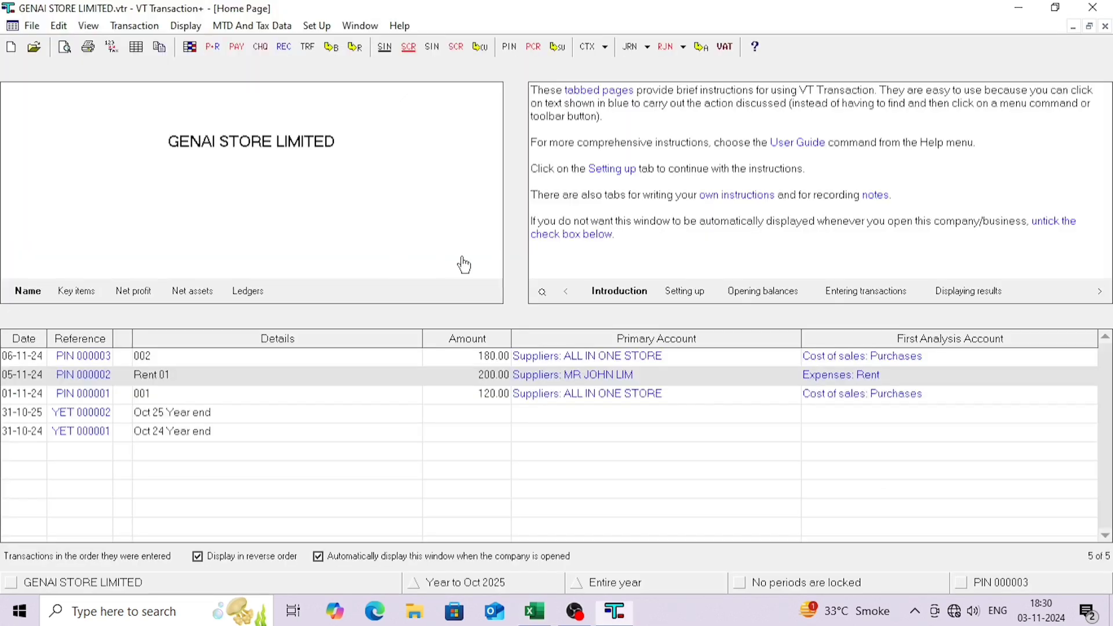
click(558, 47)
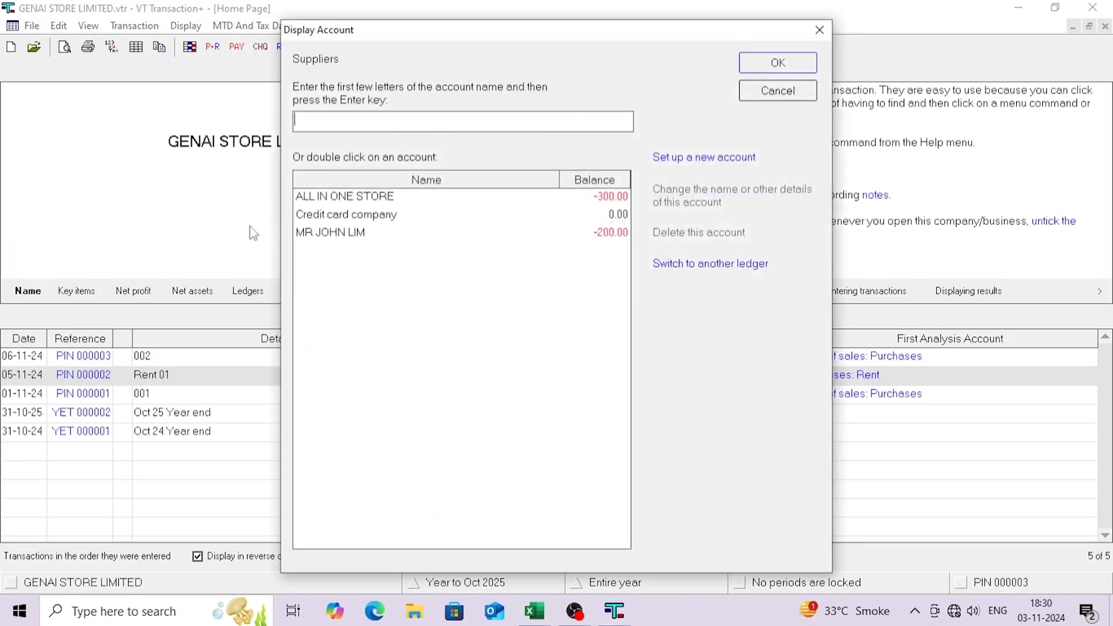
double_click(452, 194)
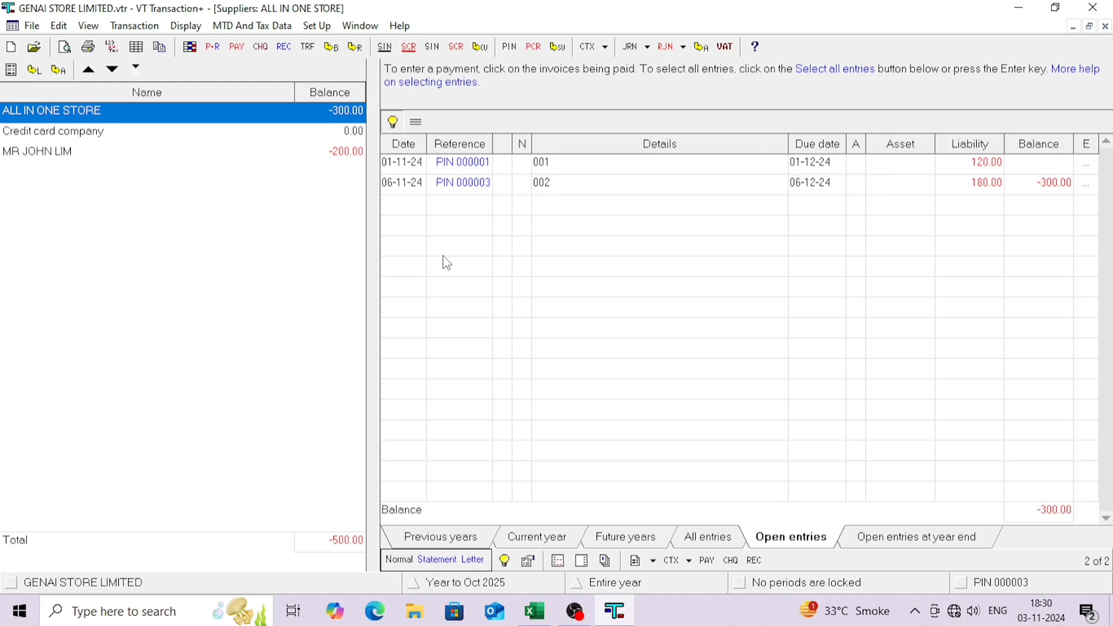
click(460, 190)
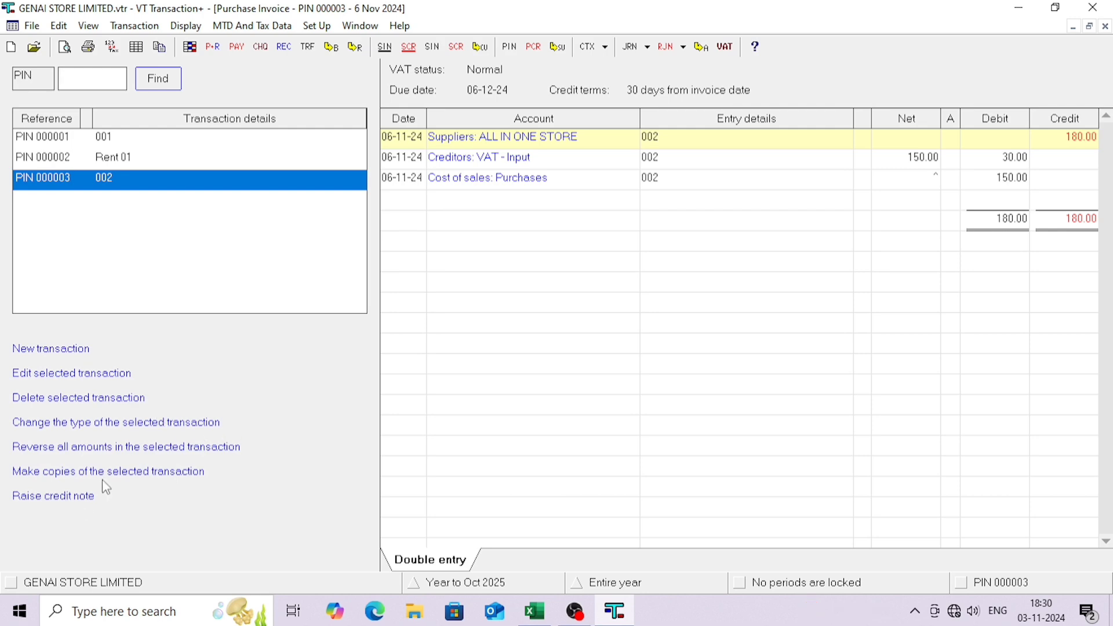
click(1106, 27)
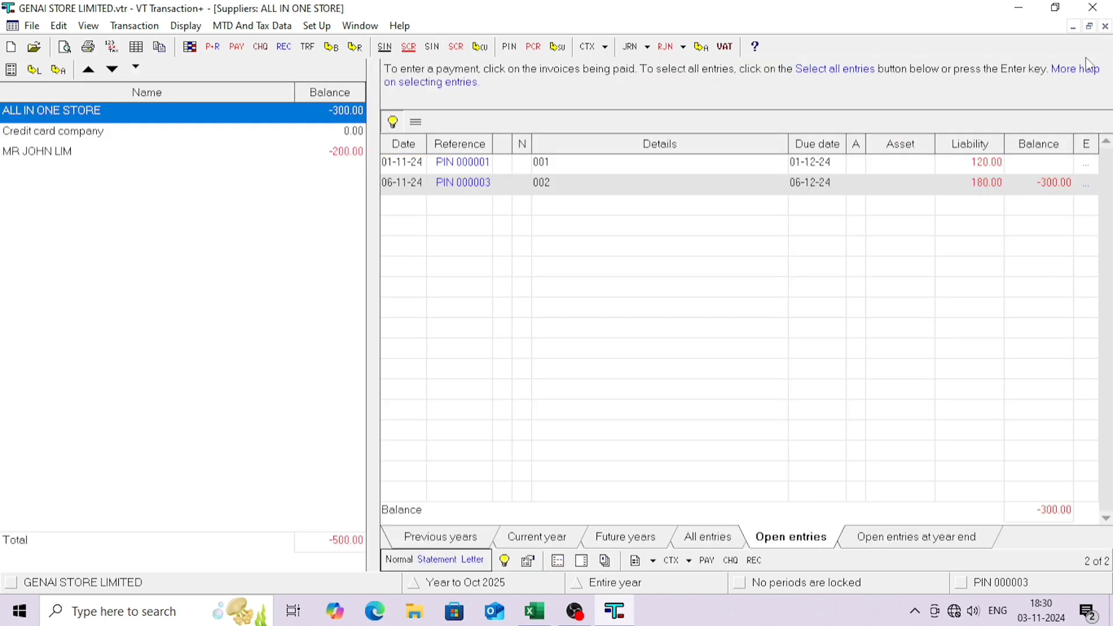
click(1106, 27)
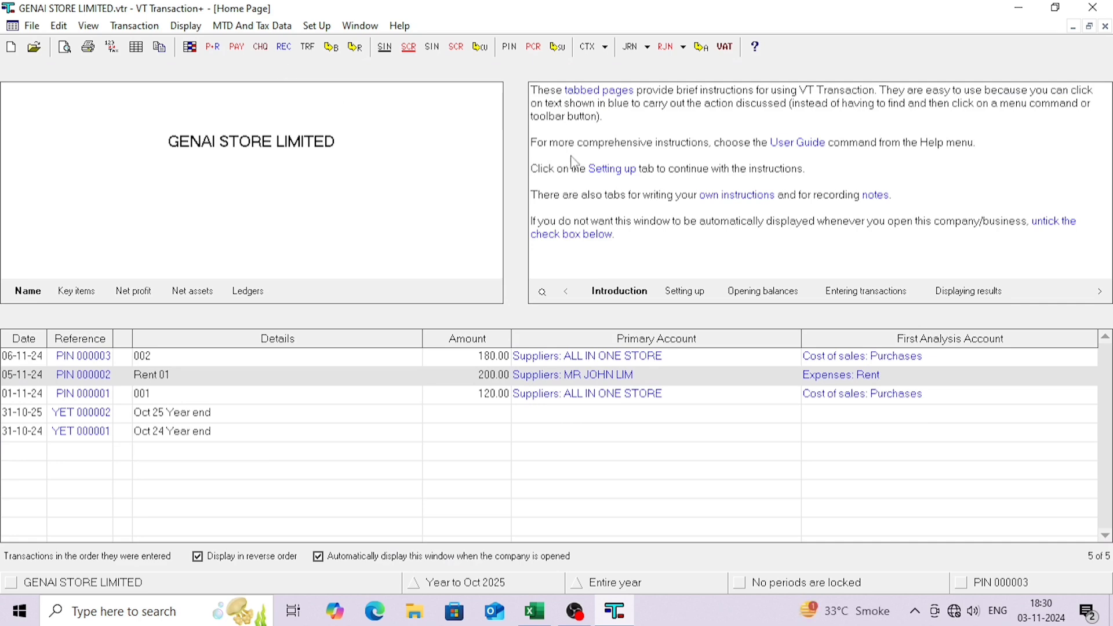
- Start a new purchase credit note and check the 07-11-2024 credit note against the ALL IN ONE STORE bills and payment in Excel
click(129, 27)
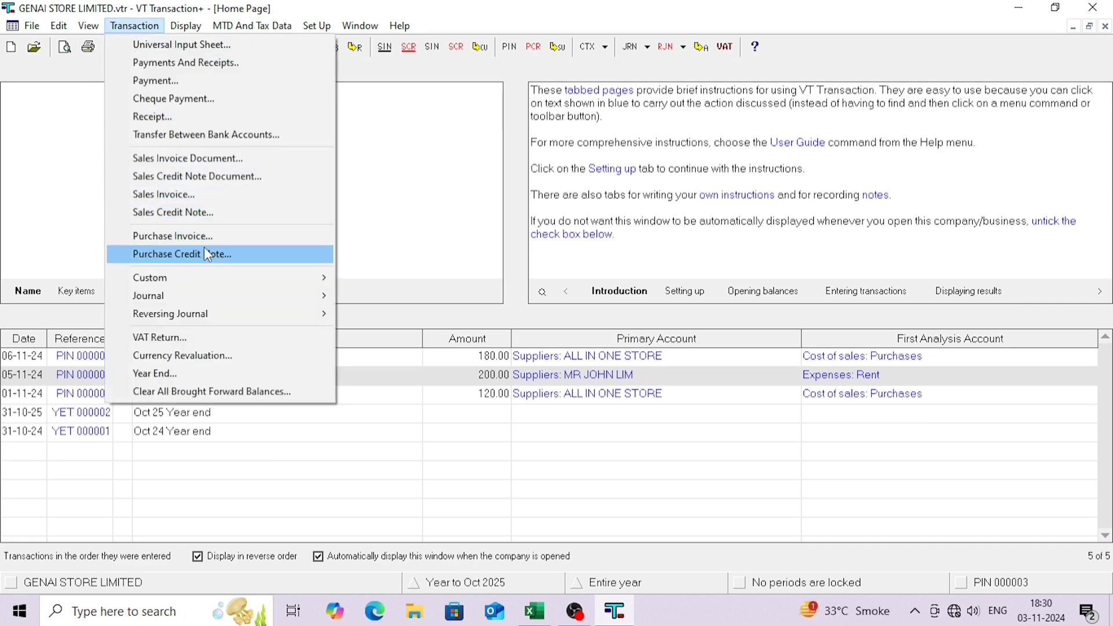
click(537, 49)
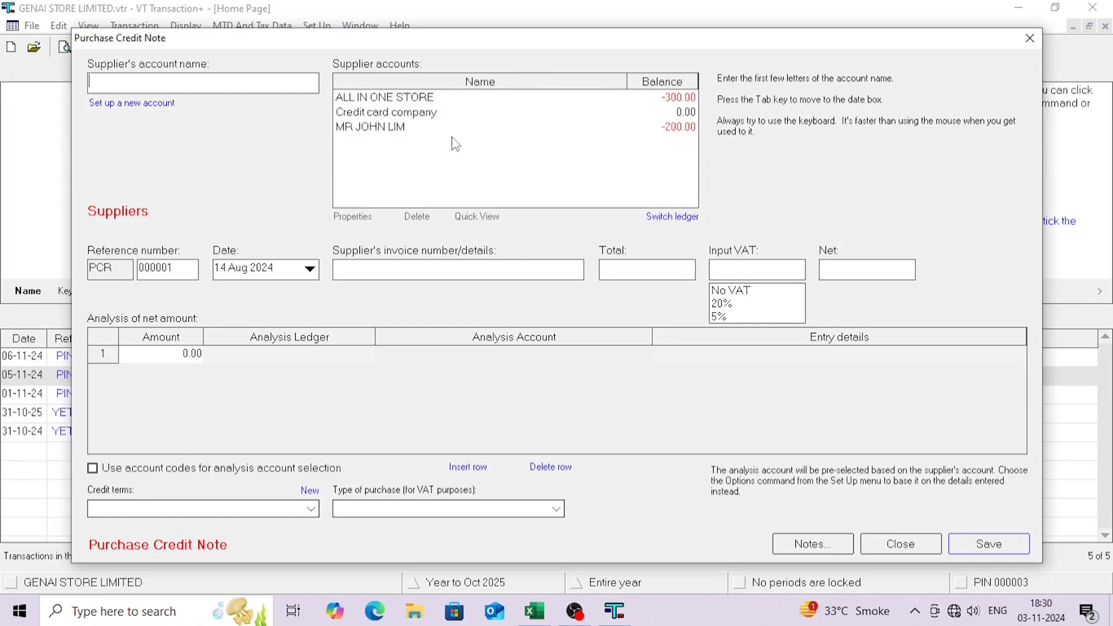
key(alt+Tab)
click(139, 290)
click(239, 288)
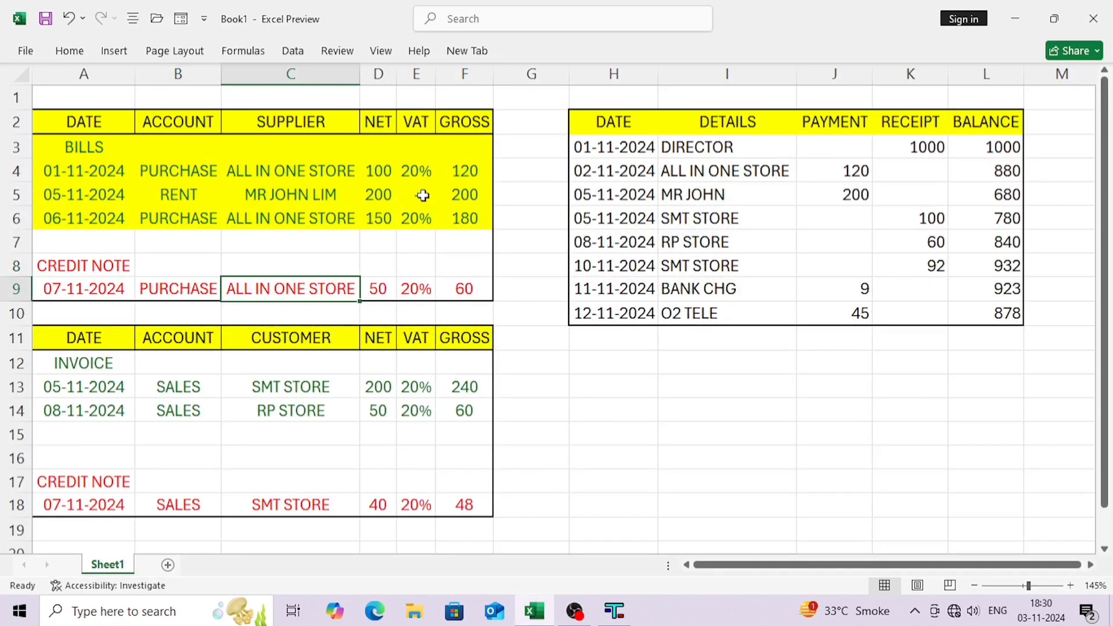
click(470, 176)
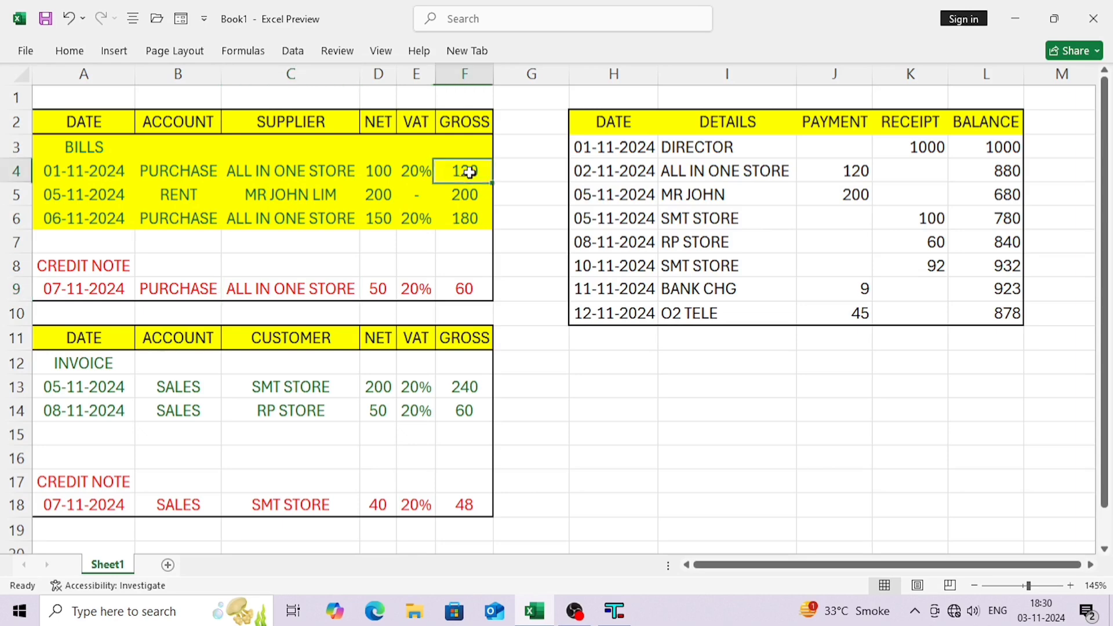
click(853, 171)
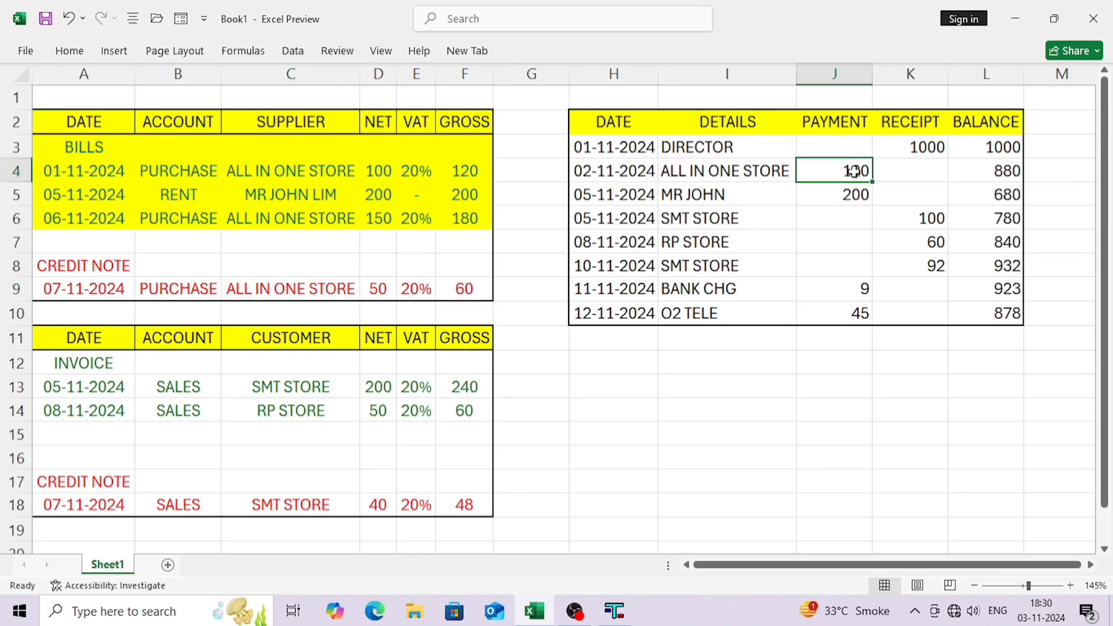
click(473, 287)
click(476, 224)
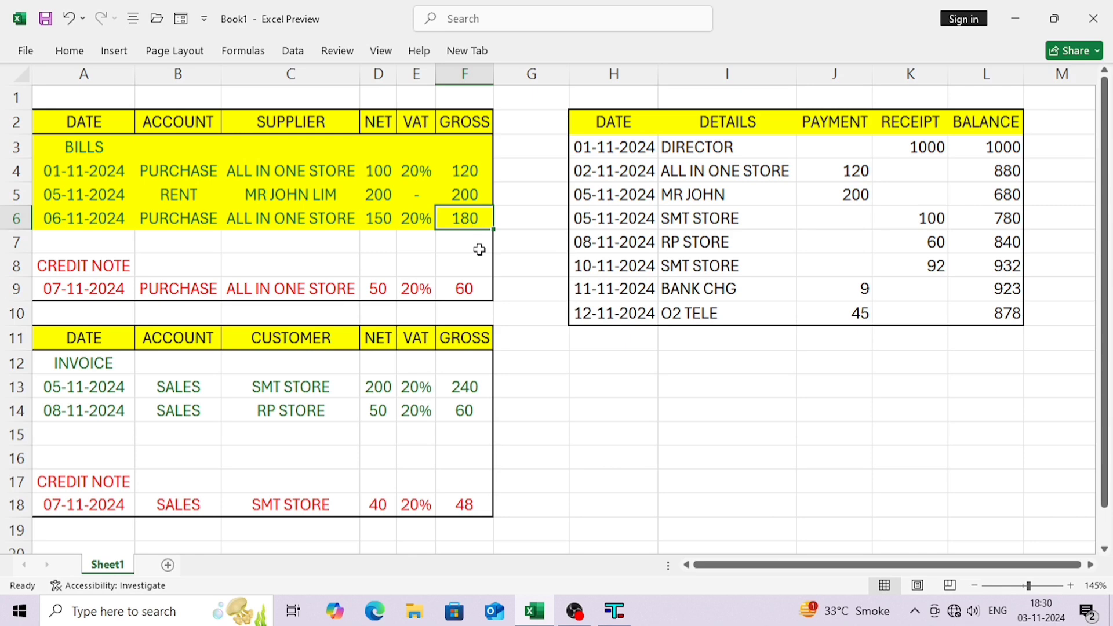
- In VT Transaction+, set the purchase credit note's supplier to ALL IN ONE STORE and its date to 7 Nov 2024
key(alt+Tab)
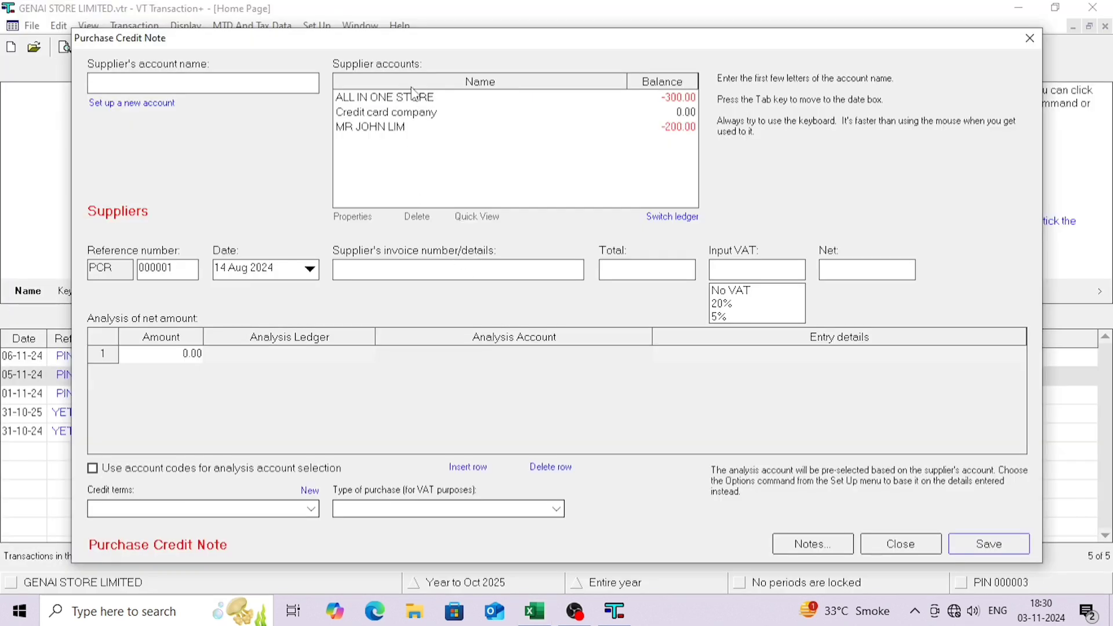
click(414, 94)
key(Tab)
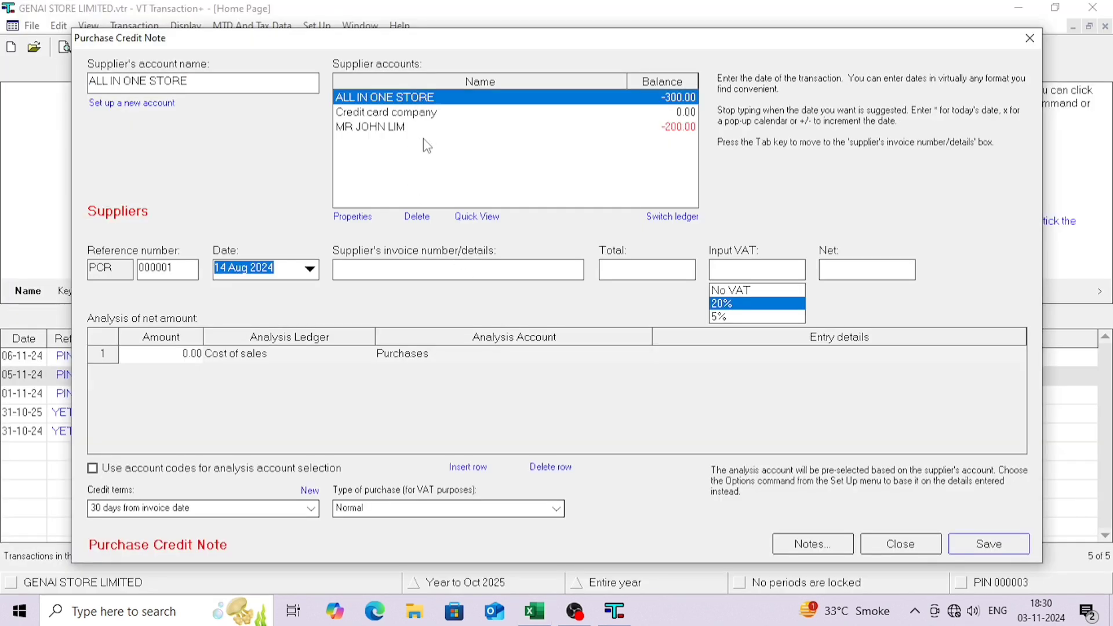
key(alt+Tab)
key(alt+Tab)
key(alt+Tab)
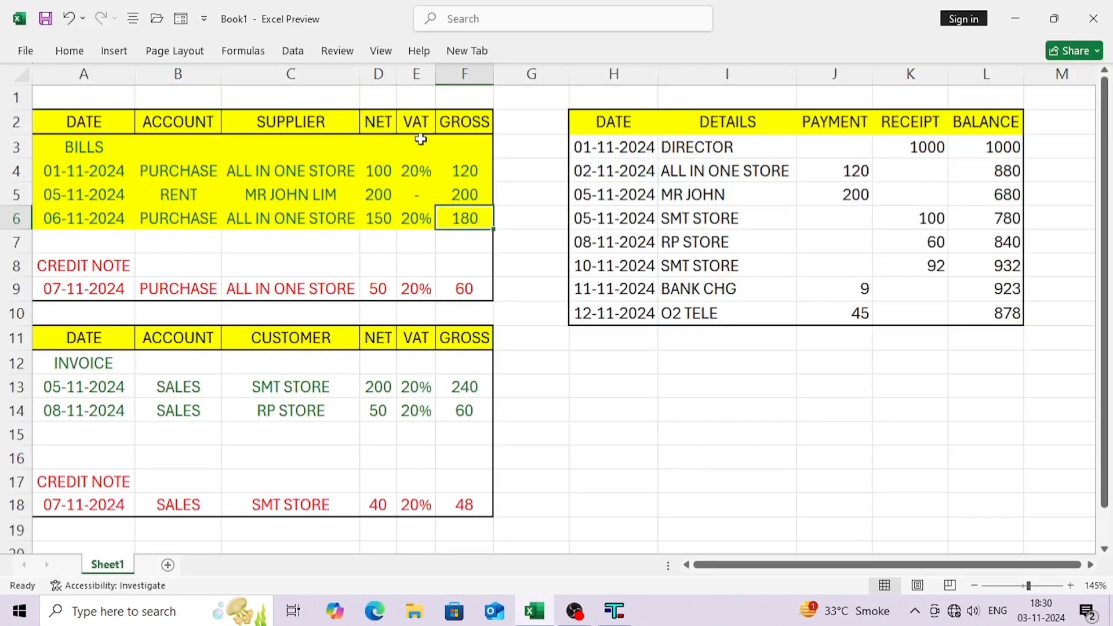
key(alt+Tab)
text(07/11/20)
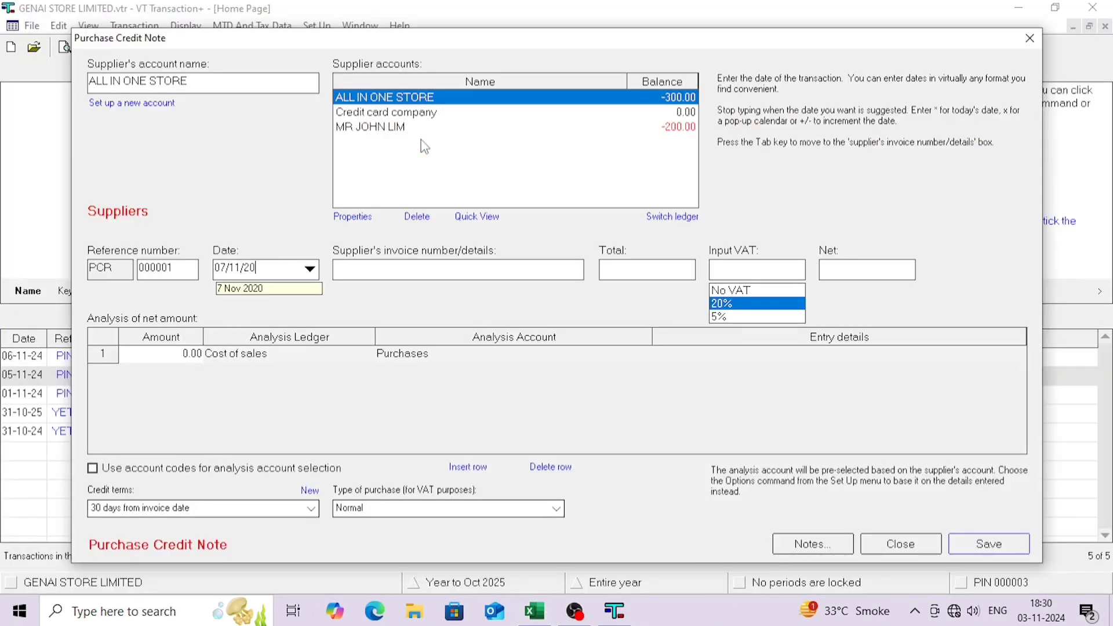
text(24)
key(Tab)
- Enter the details PURCHASE RETURN 1 and a total of 60 with 20% VAT, checking the amounts against the Excel workbook
text(PUR)
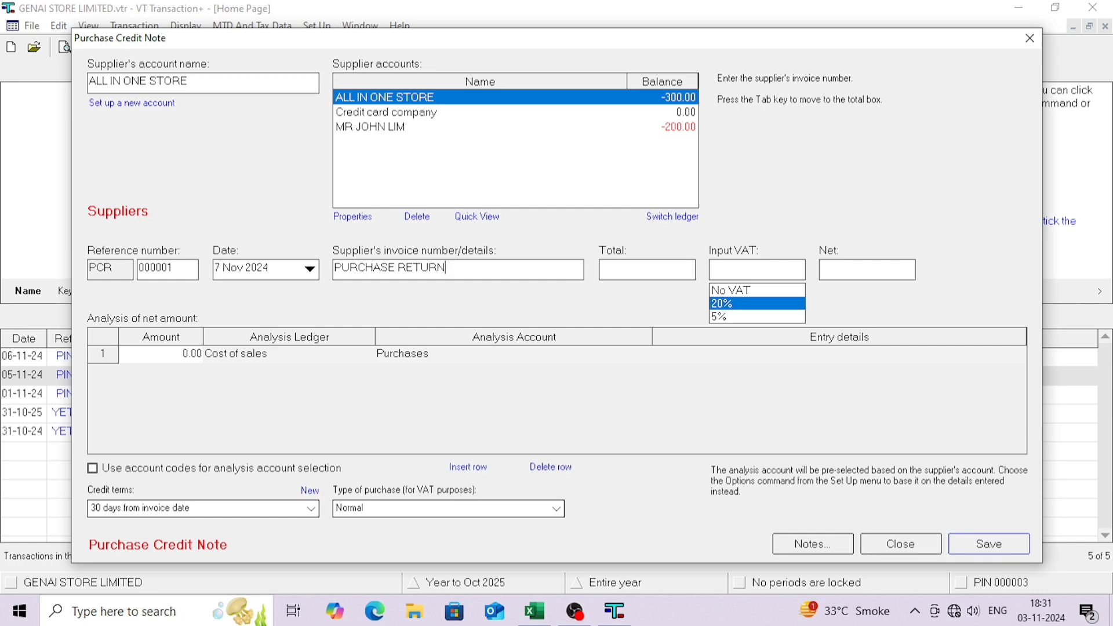
text(CHASE RETURN 1)
key(alt+Tab)
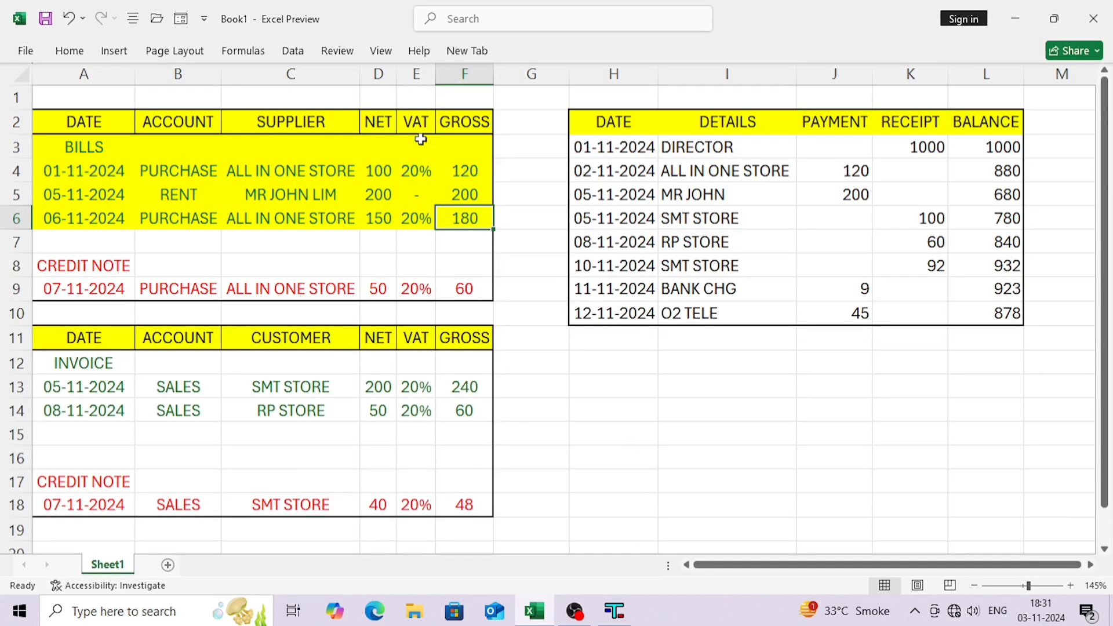
key(alt+Tab)
key(Tab)
text(60)
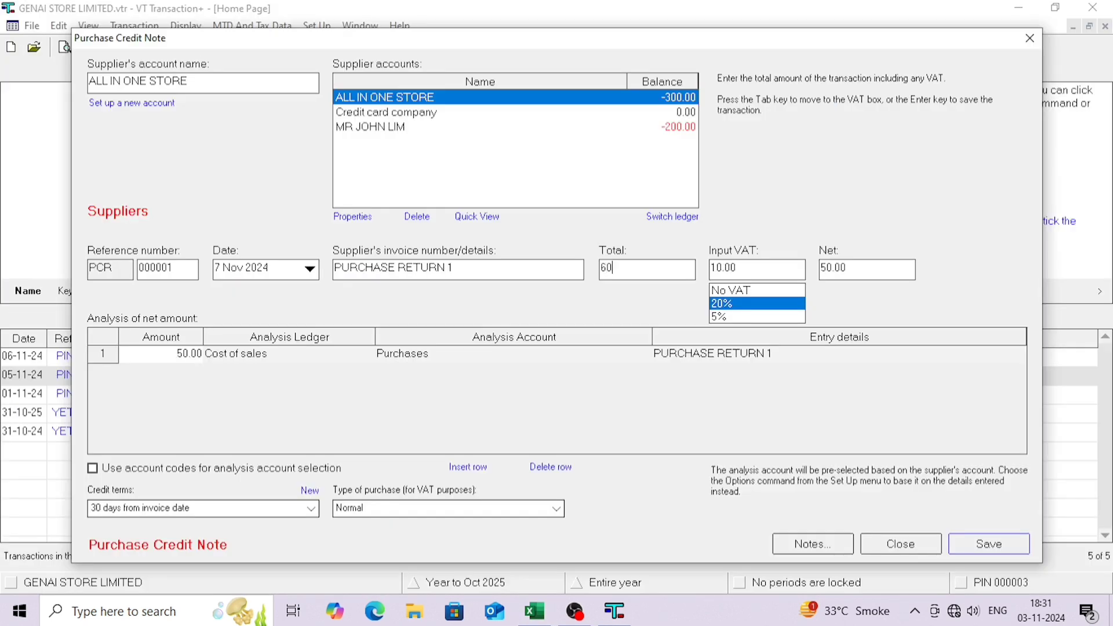
key(Tab)
key(alt+Tab)
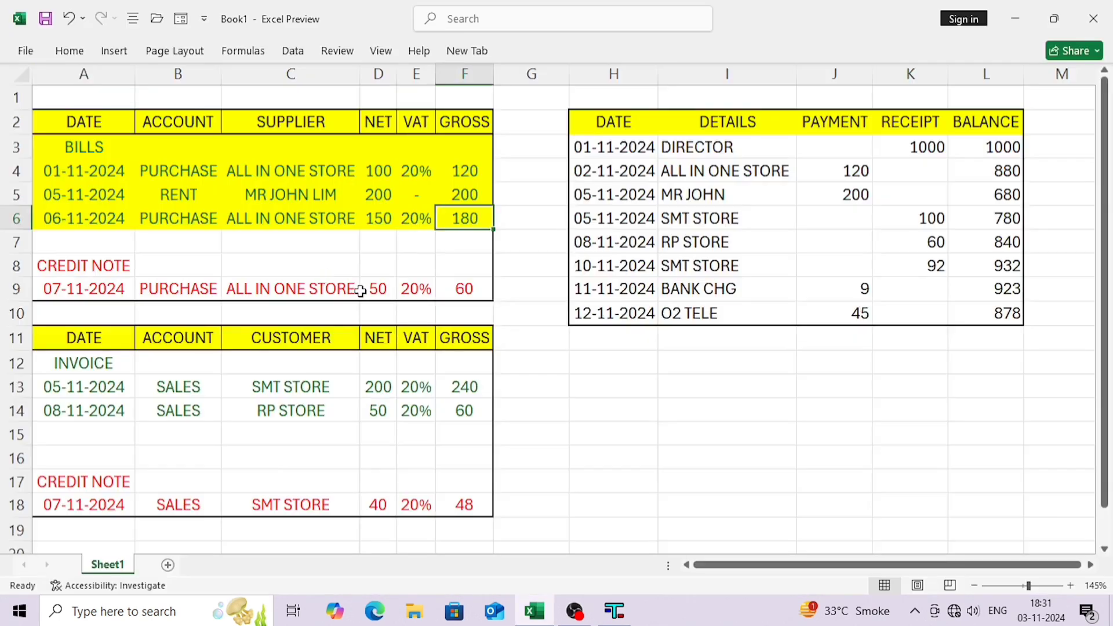
click(366, 288)
click(452, 289)
key(alt+Tab)
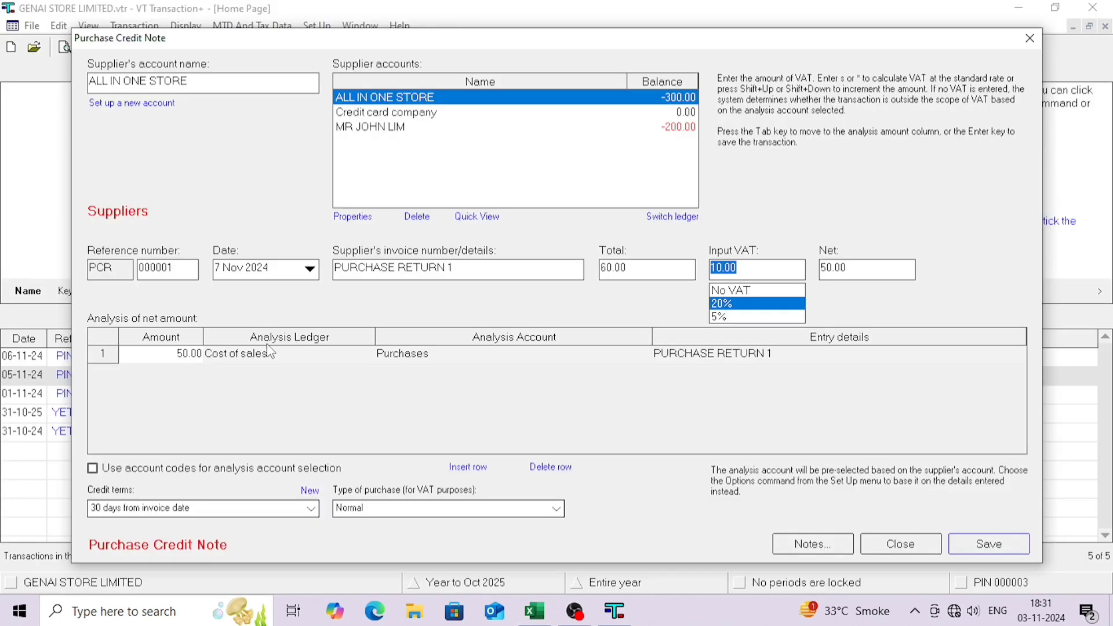
- Keep the net amount analysed to Purchases under Cost of sales, save the purchase credit note and close the entry form
click(275, 356)
key(Tab)
key(Tab)
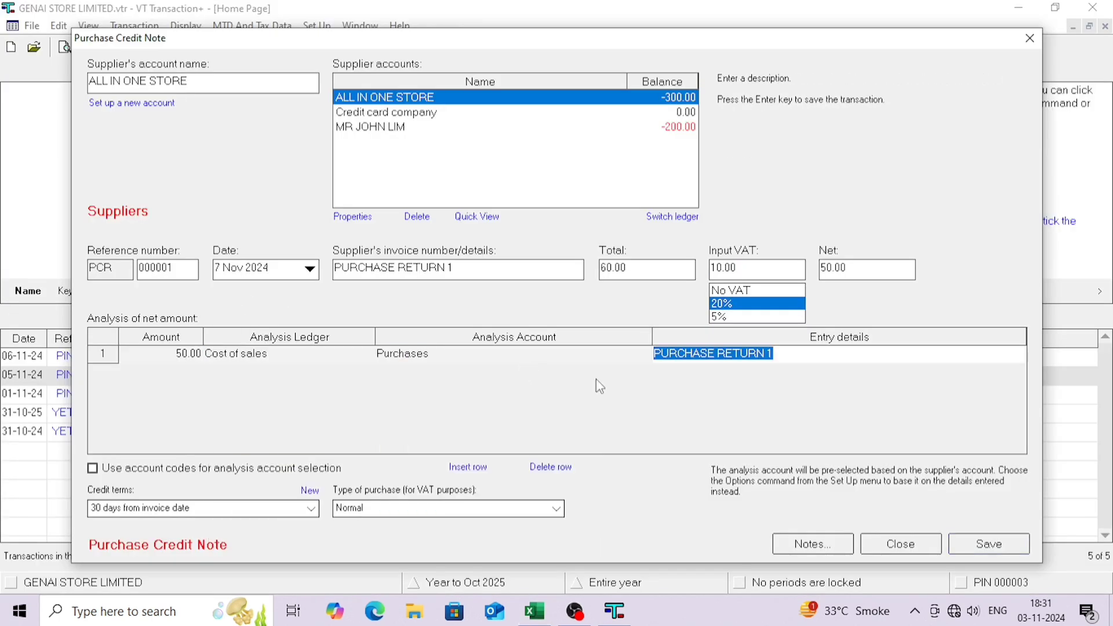
click(959, 547)
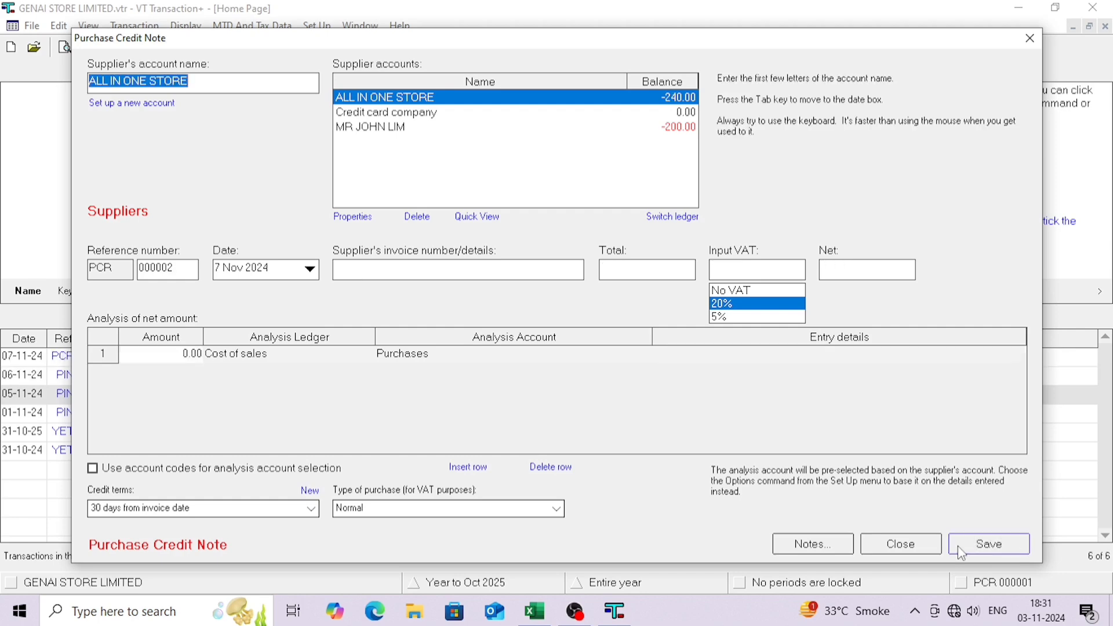
click(905, 544)
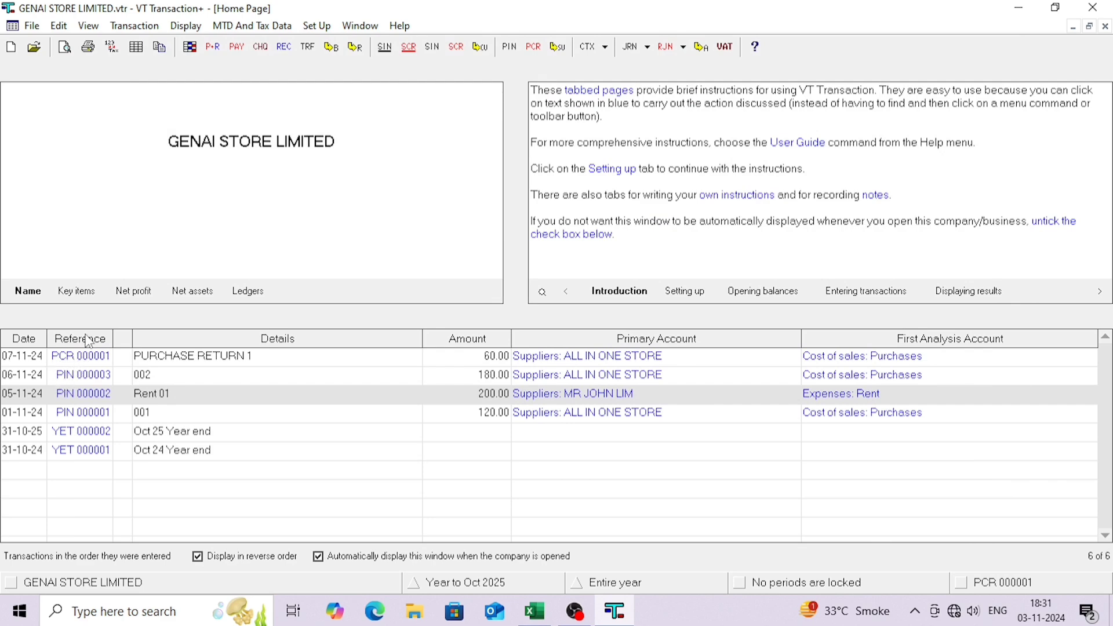
- Display the ALL IN ONE STORE supplier account, select its open invoices and purchase return to review their combined amount, and clear the selection
click(559, 47)
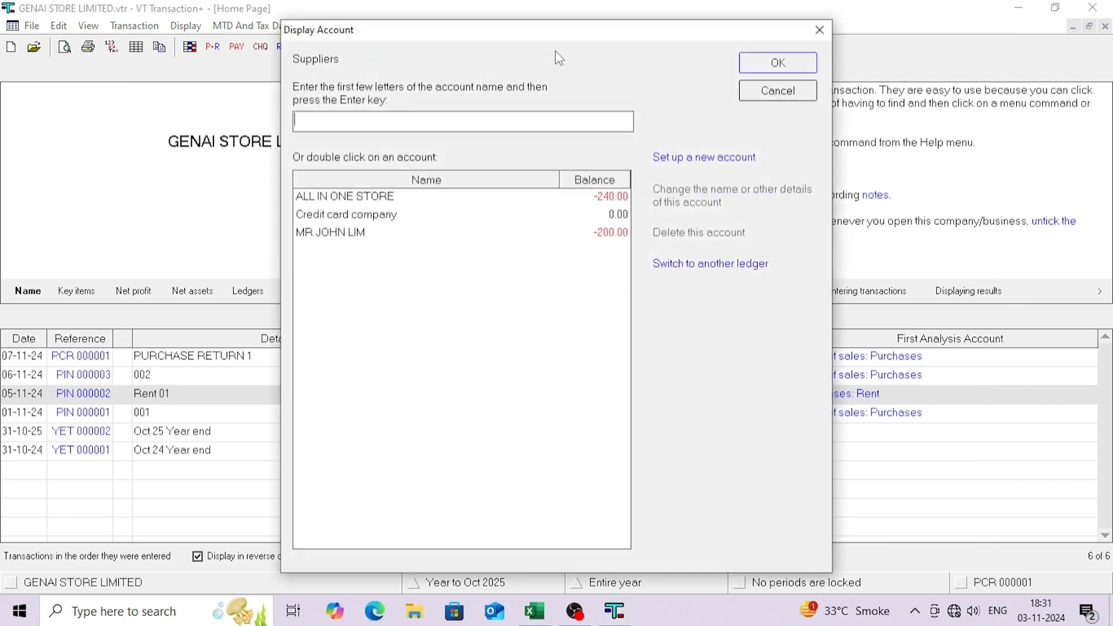
click(386, 201)
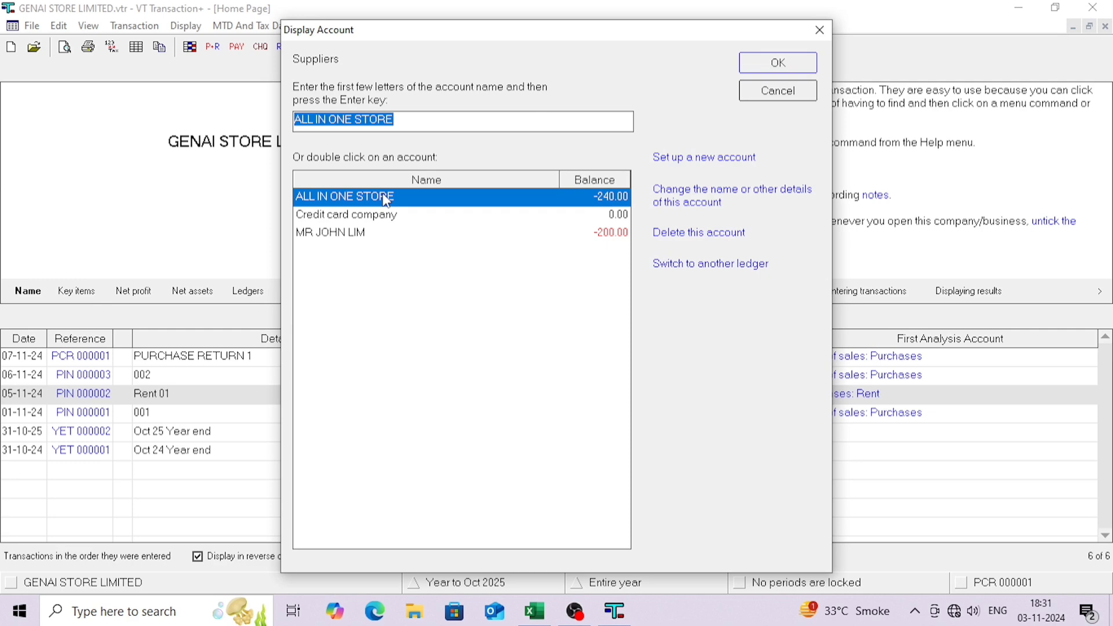
double_click(386, 201)
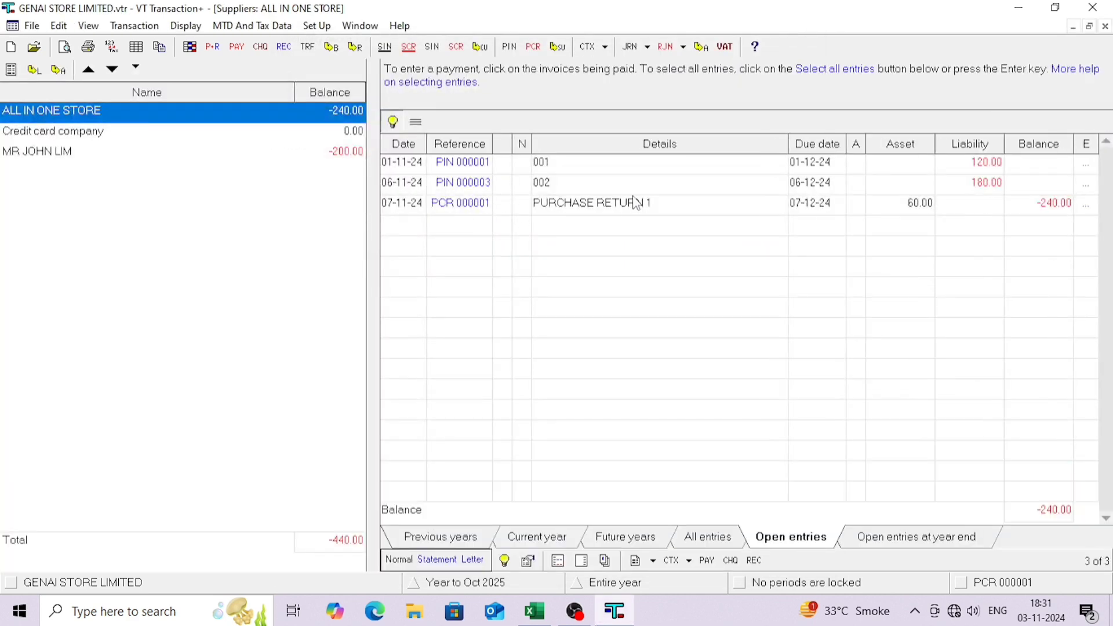
click(614, 208)
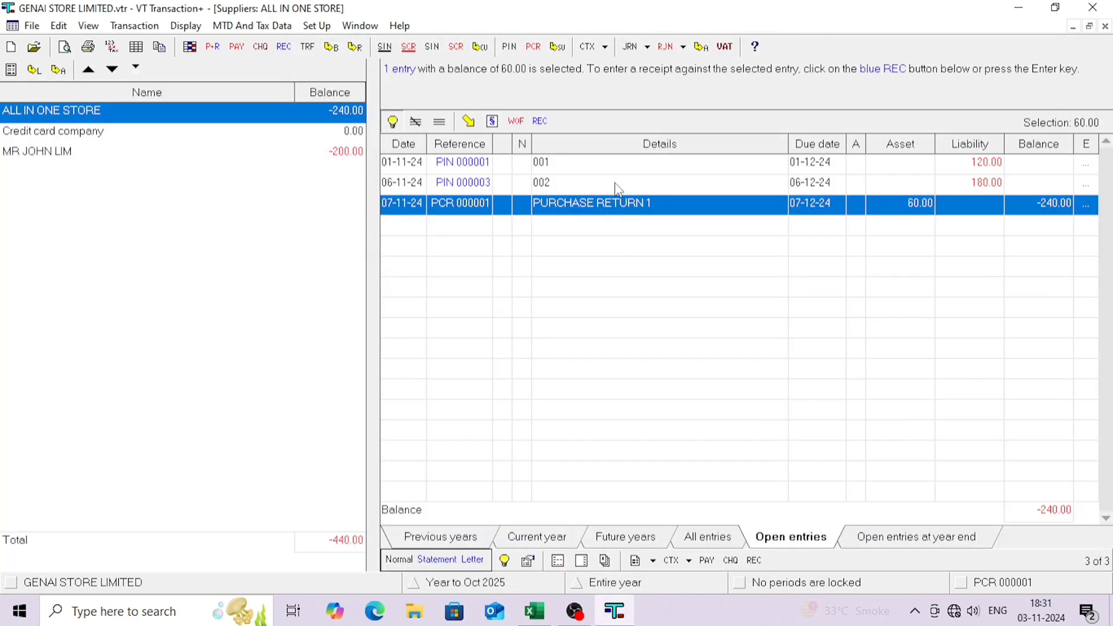
ctrl+click(615, 172)
ctrl+click(620, 183)
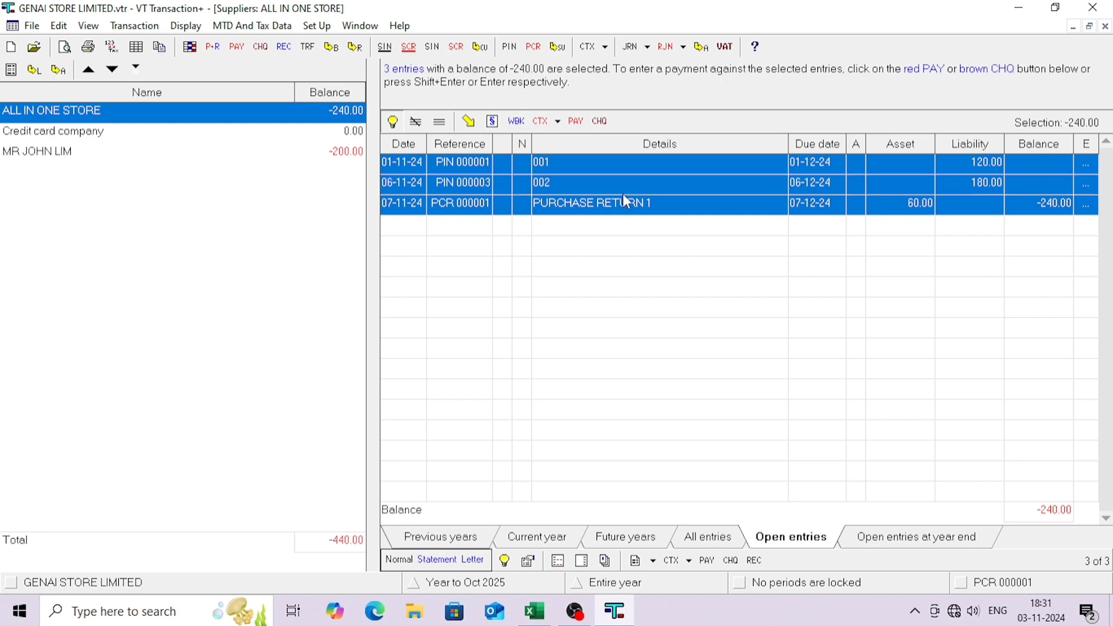
ctrl+click(628, 182)
ctrl+click(635, 166)
ctrl+click(641, 206)
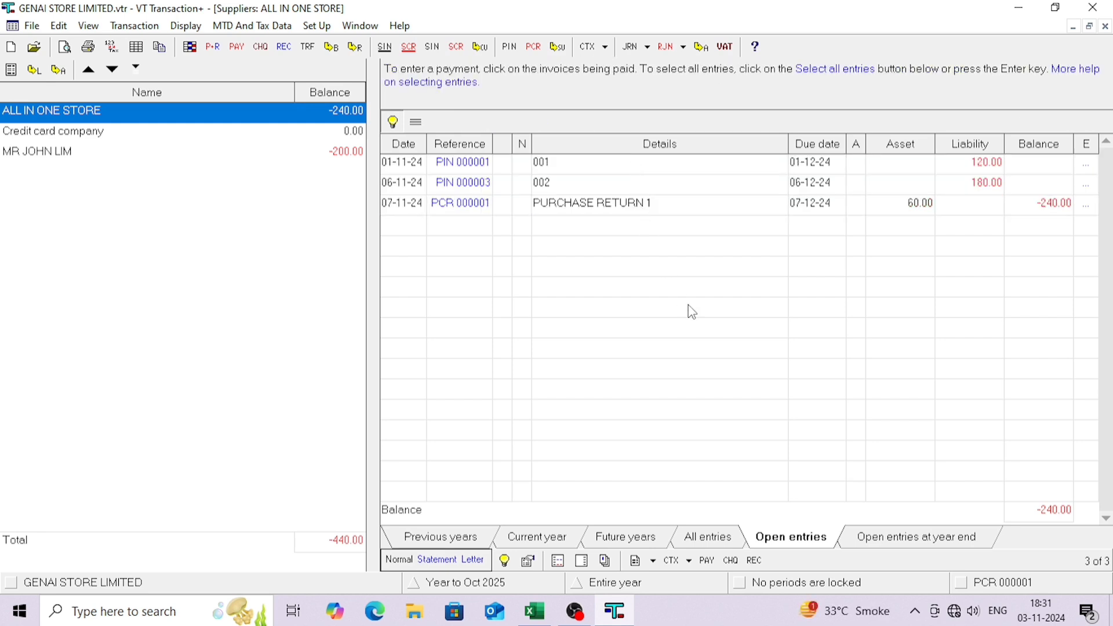
- Select the purchase return together with invoice 002 to check their net amount, and clear the selection
click(883, 204)
ctrl+click(882, 188)
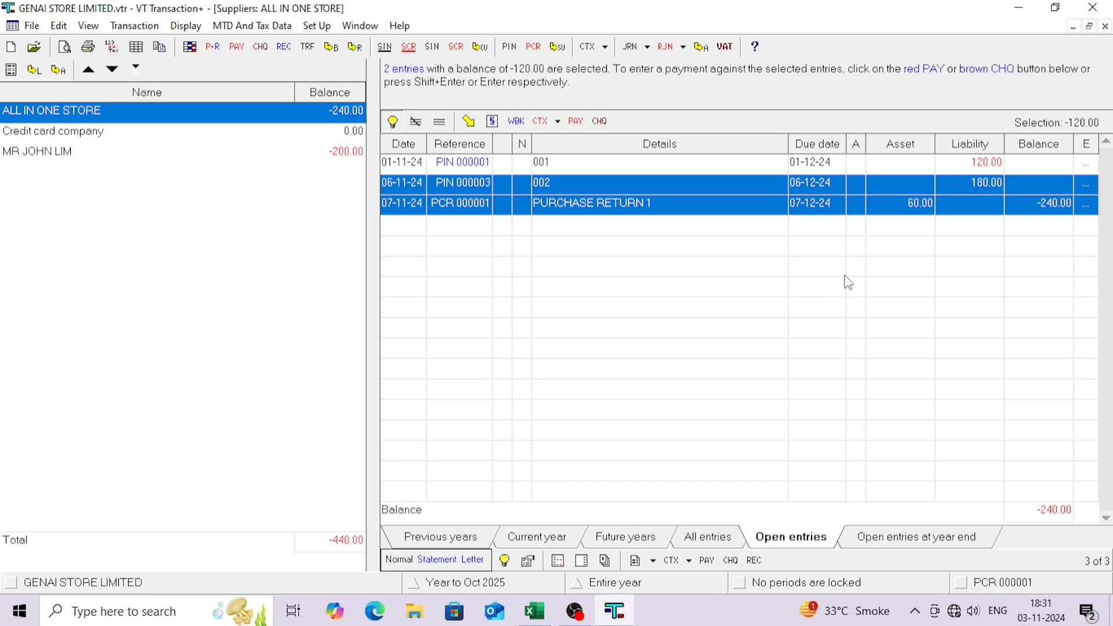
ctrl+click(745, 210)
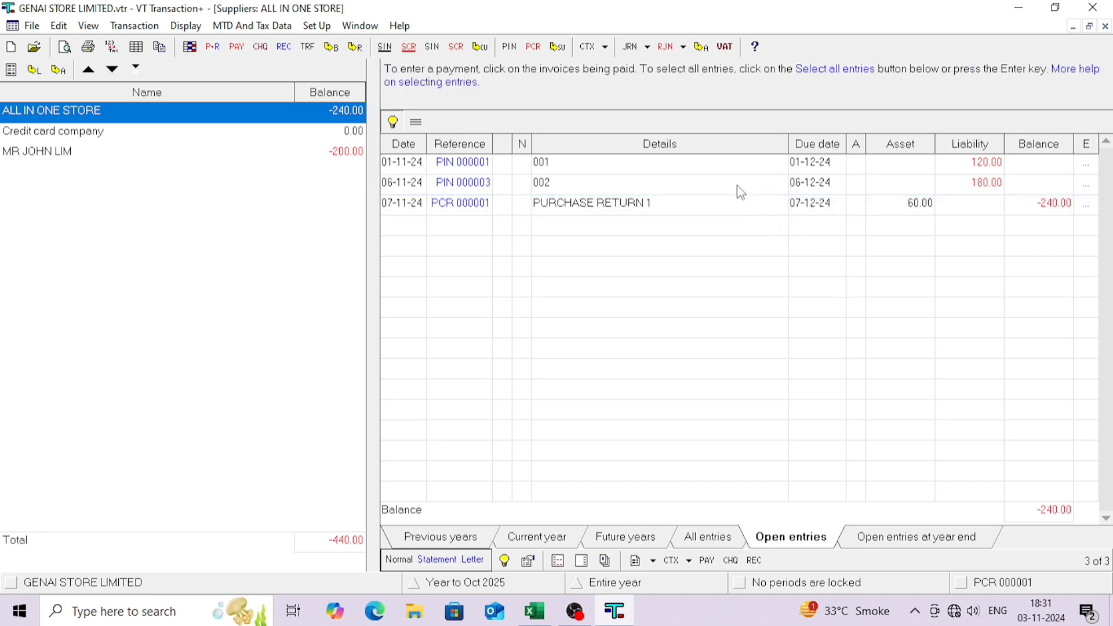
- Select the purchase return together with invoice 002 in ALL IN ONE STORE's open entries and allocate them against each other
ctrl+click(739, 188)
click(746, 211)
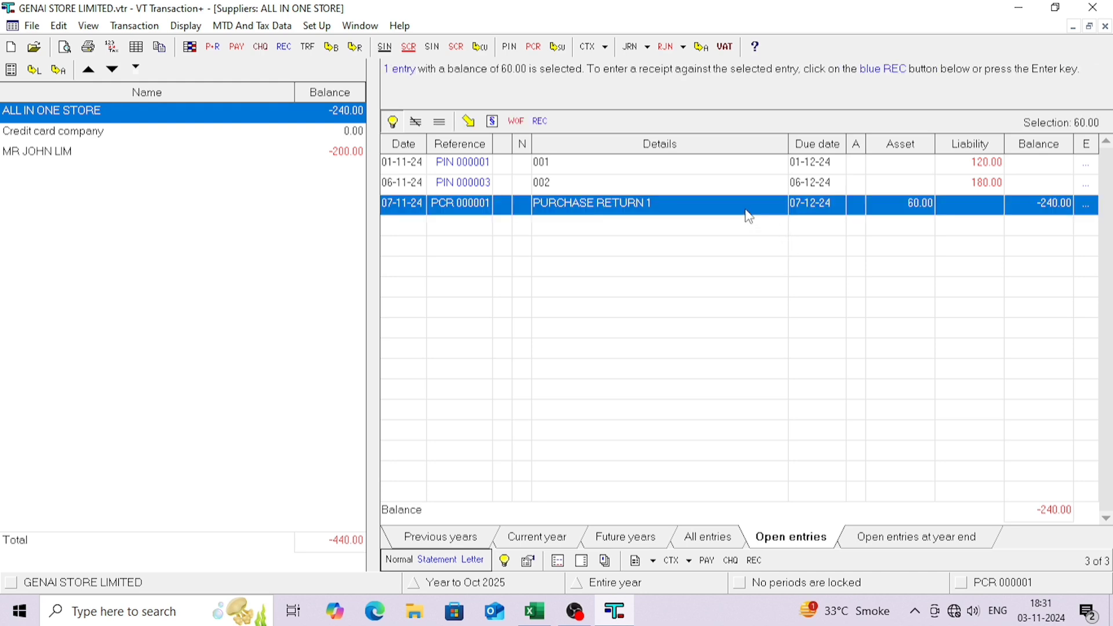
ctrl+click(959, 184)
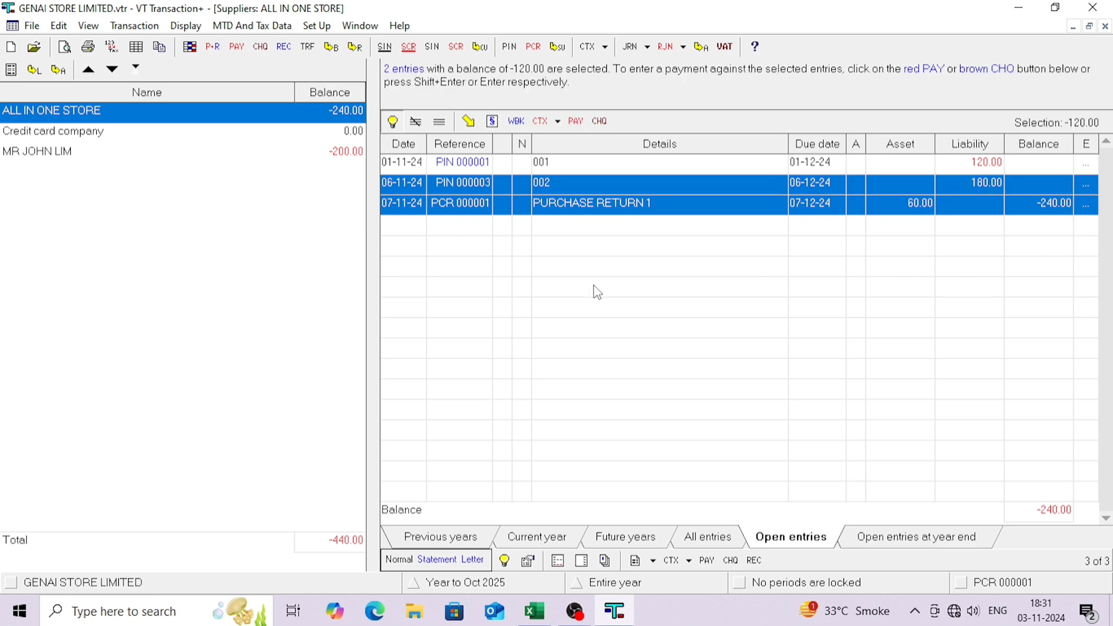
click(490, 125)
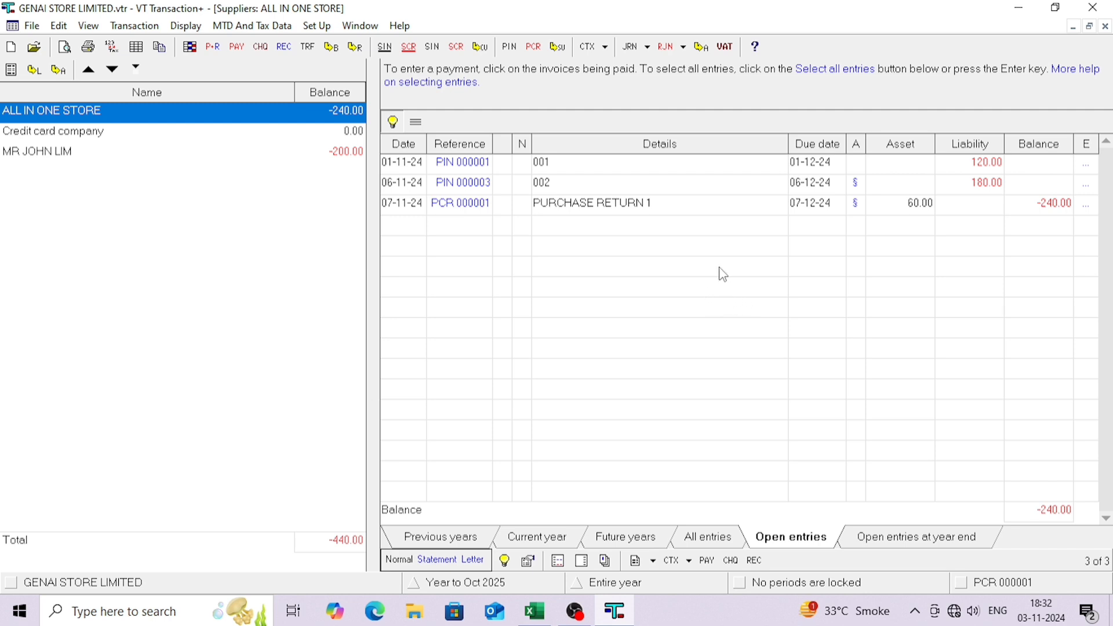
- Remove the allocation between invoice 002 and the purchase return
drag(735, 204, 734, 191)
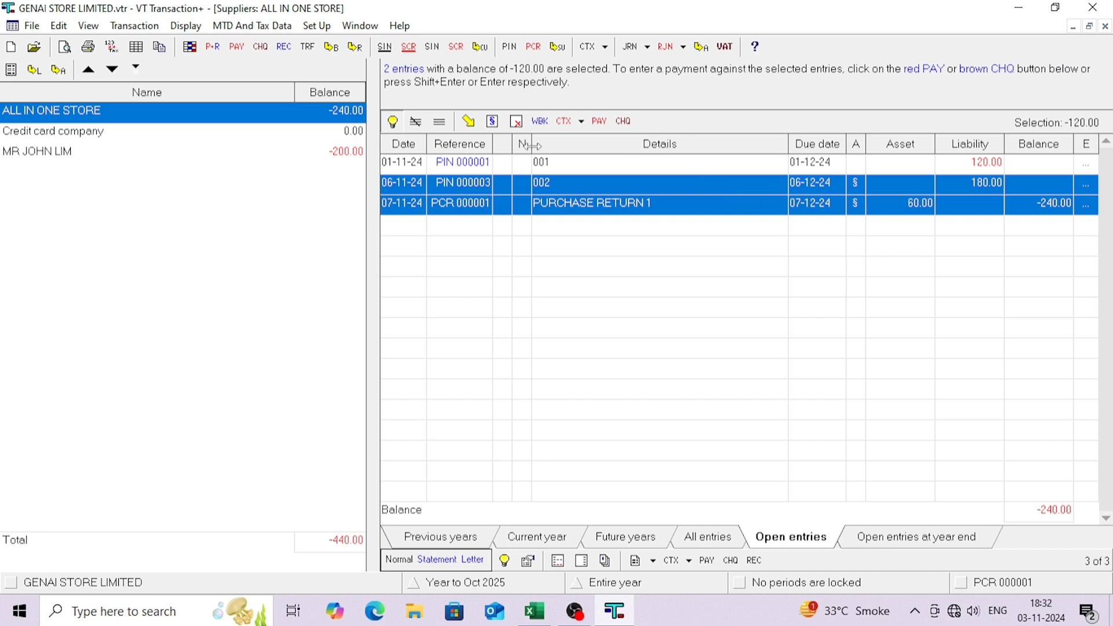
click(516, 123)
click(515, 396)
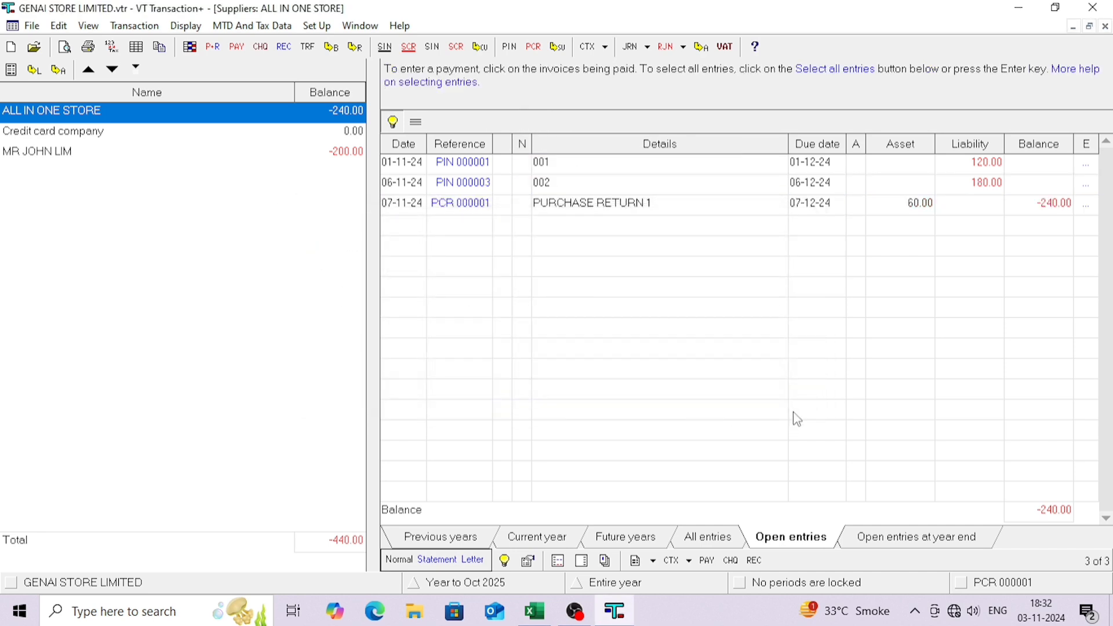
- Allocate the purchase return against invoice 002 again and close the supplier account window
click(749, 203)
click(740, 184)
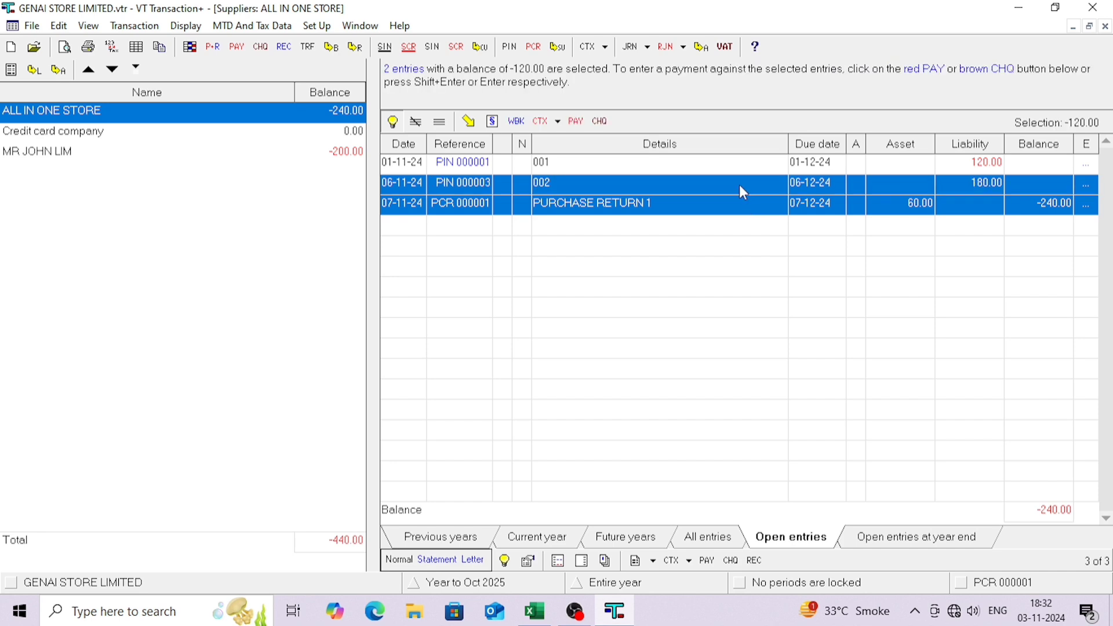
click(492, 122)
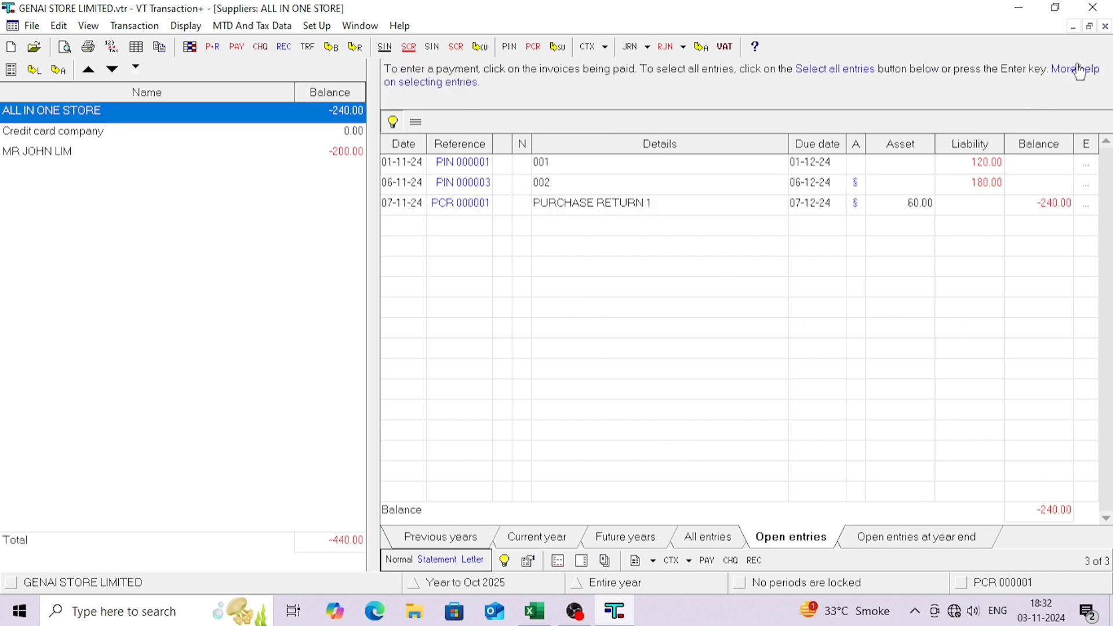
click(1105, 28)
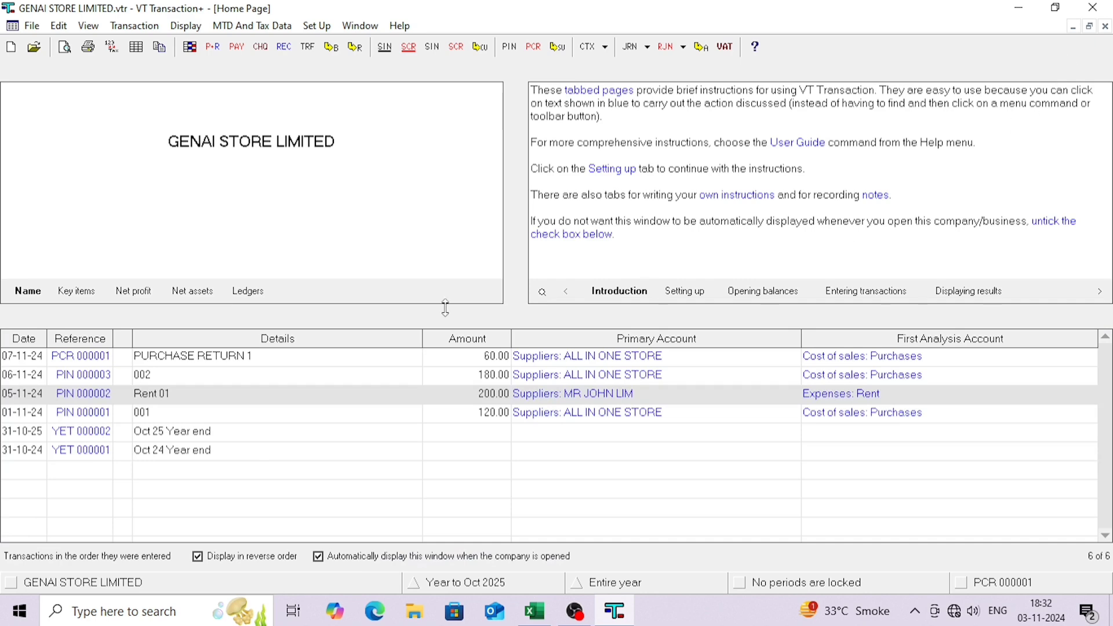
- Switch to the Excel workbook and fill the purchase credit note rows A8:F9 yellow to mark them as entered
key(alt+Tab)
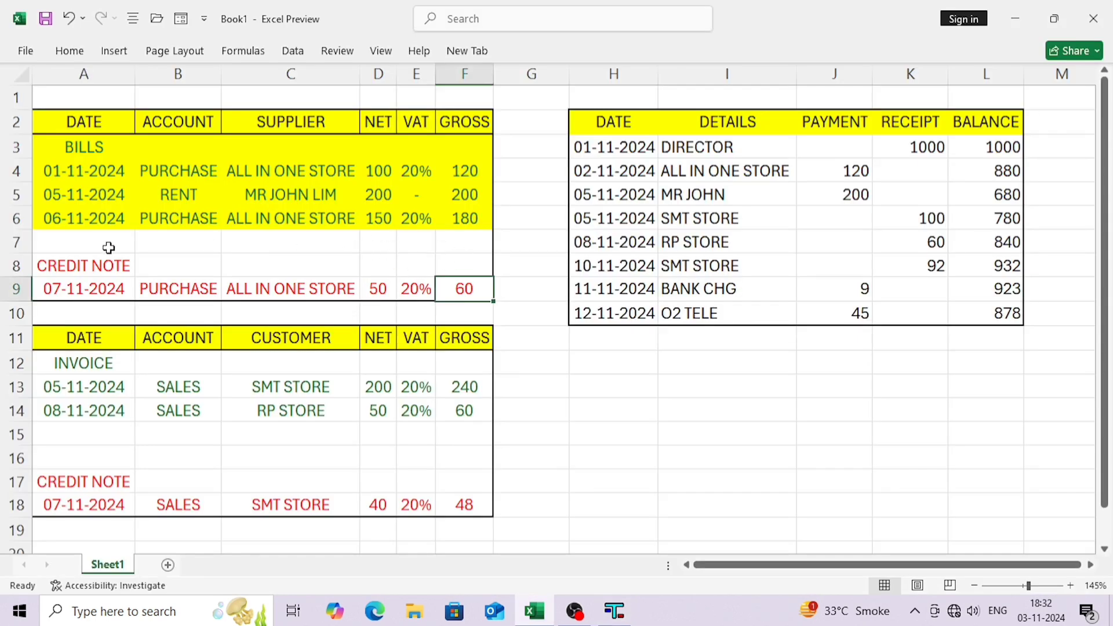
drag(108, 264, 457, 278)
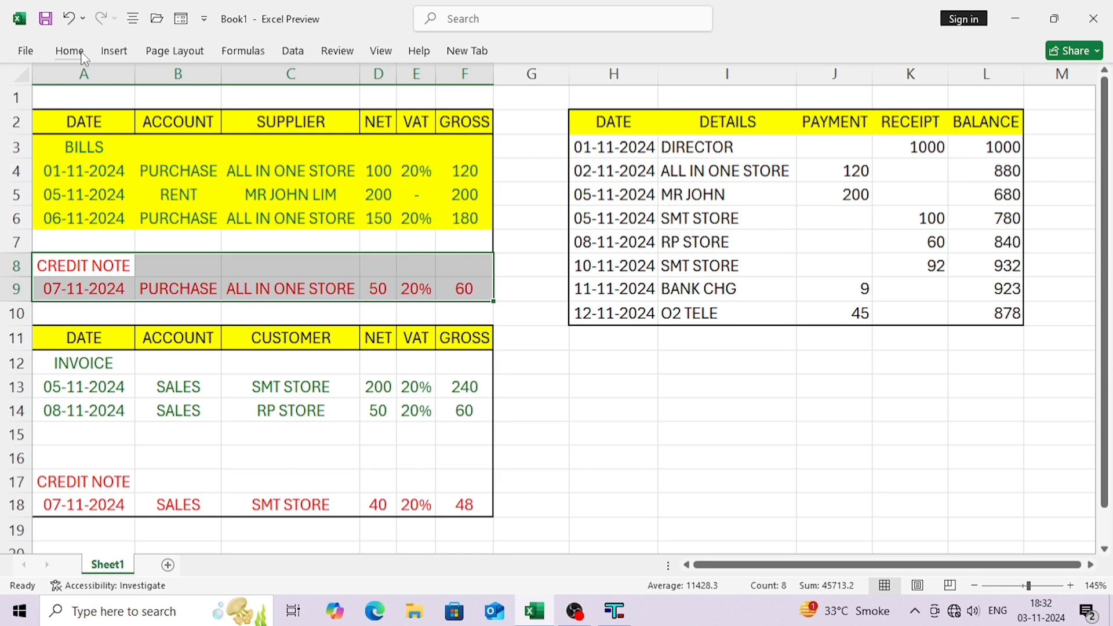
click(210, 454)
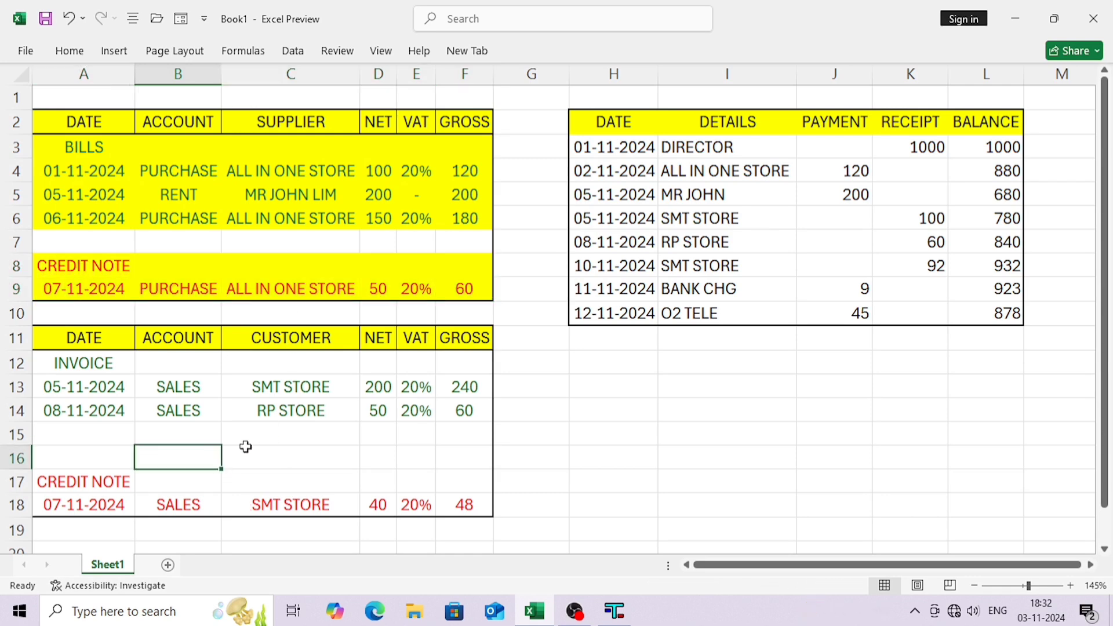
click(75, 369)
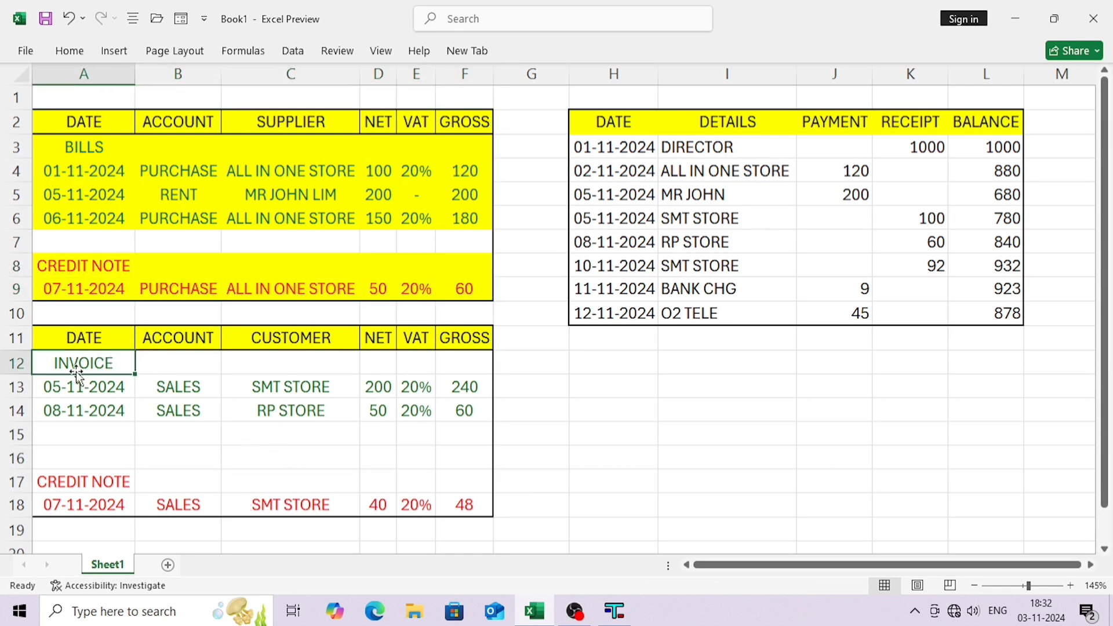
- Switch back to VT Transaction+ and open a blank sales invoice entry form
key(alt+Tab)
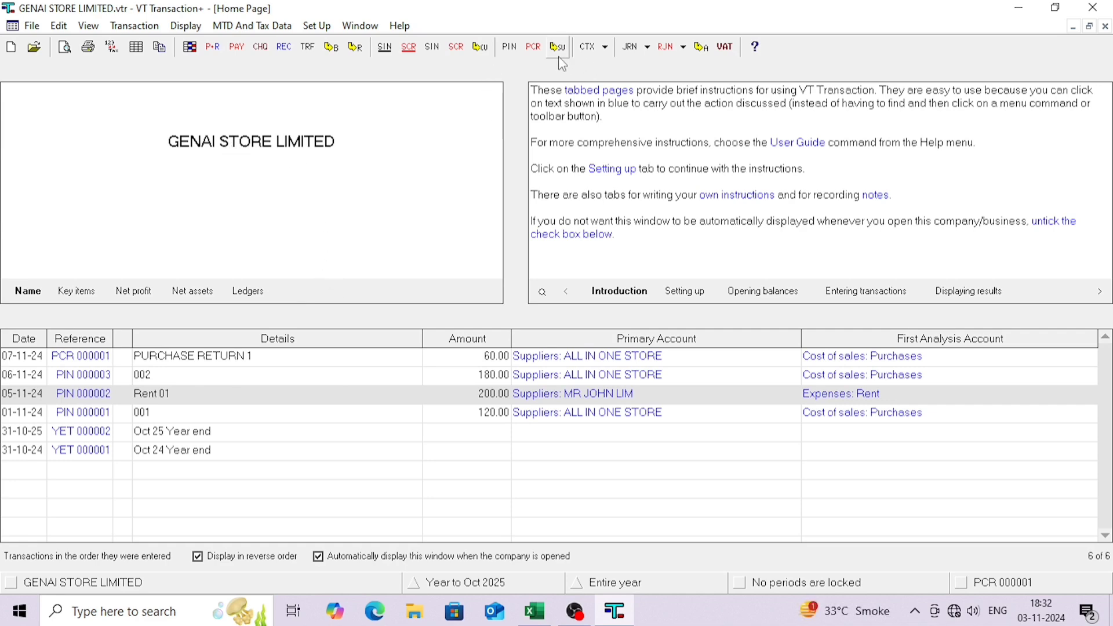
click(480, 46)
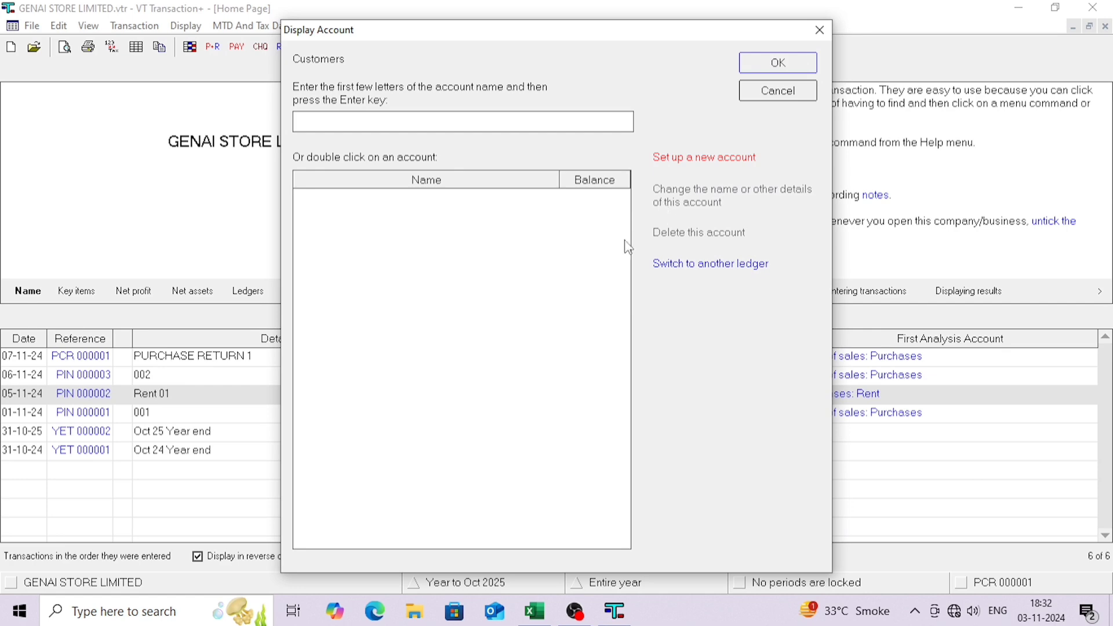
click(819, 29)
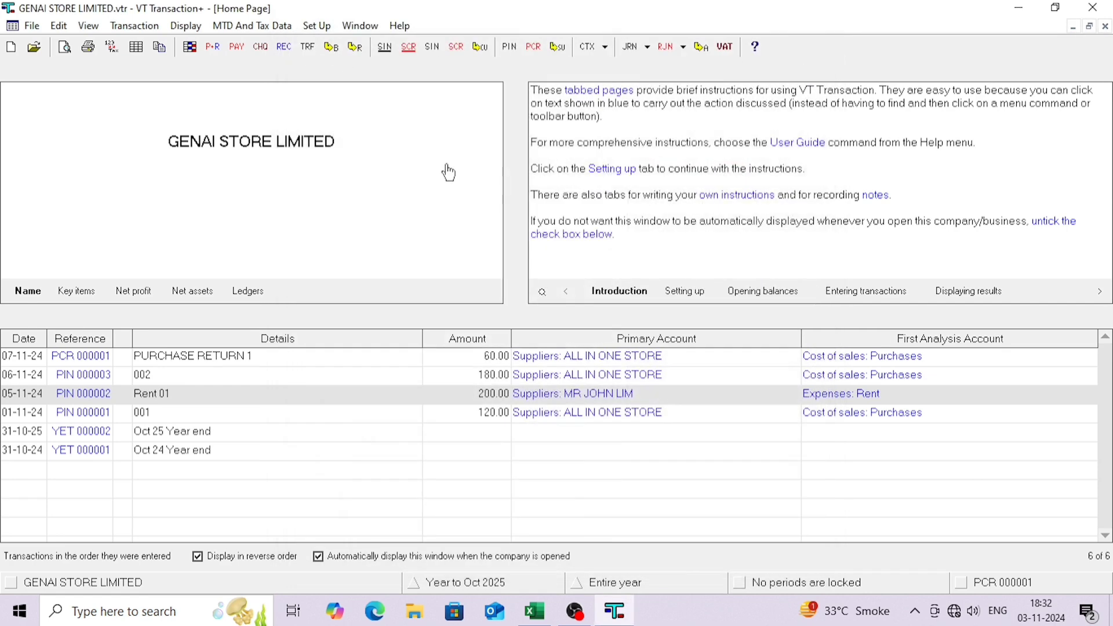
click(130, 26)
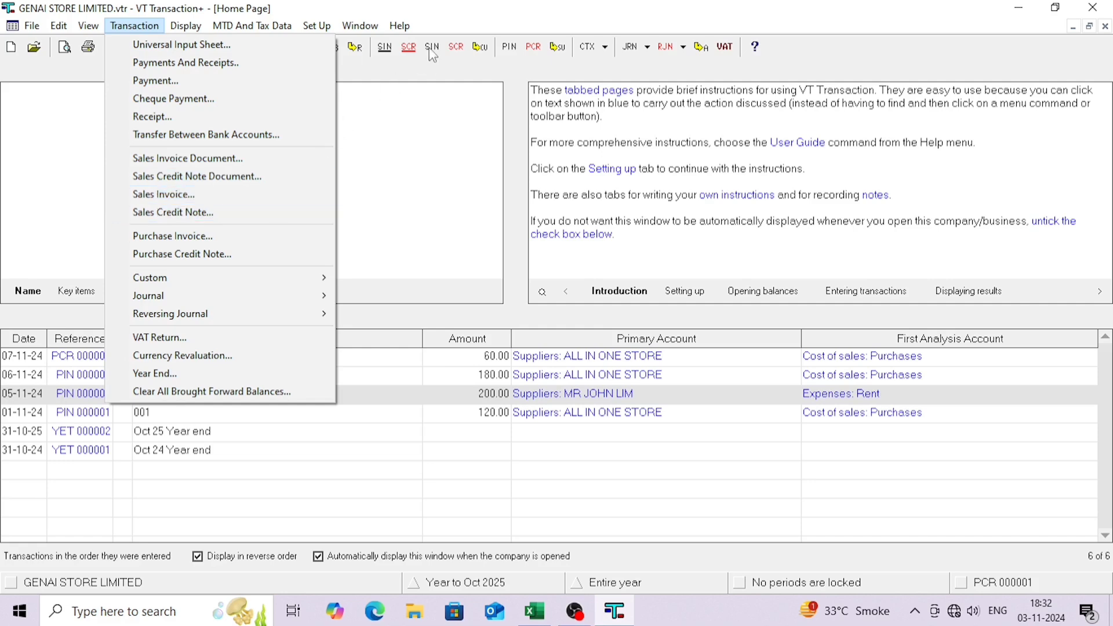
click(428, 78)
click(438, 52)
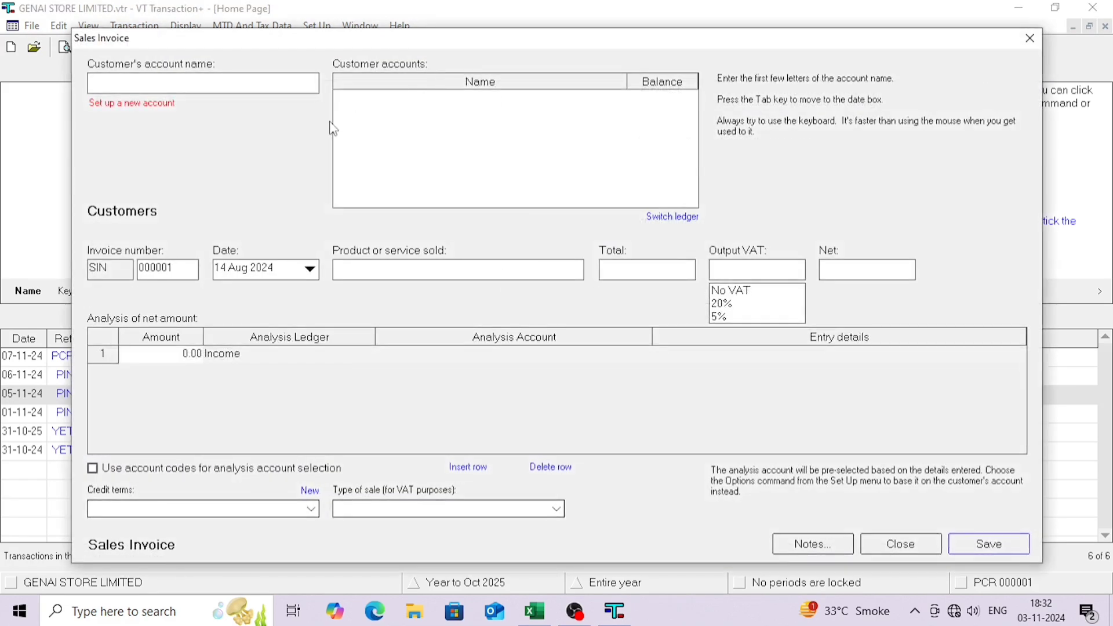
- Copy the customer name SMT STORE from Excel and set up a new customer account with it, keeping the VAT status Normal
key(alt+Tab)
click(289, 384)
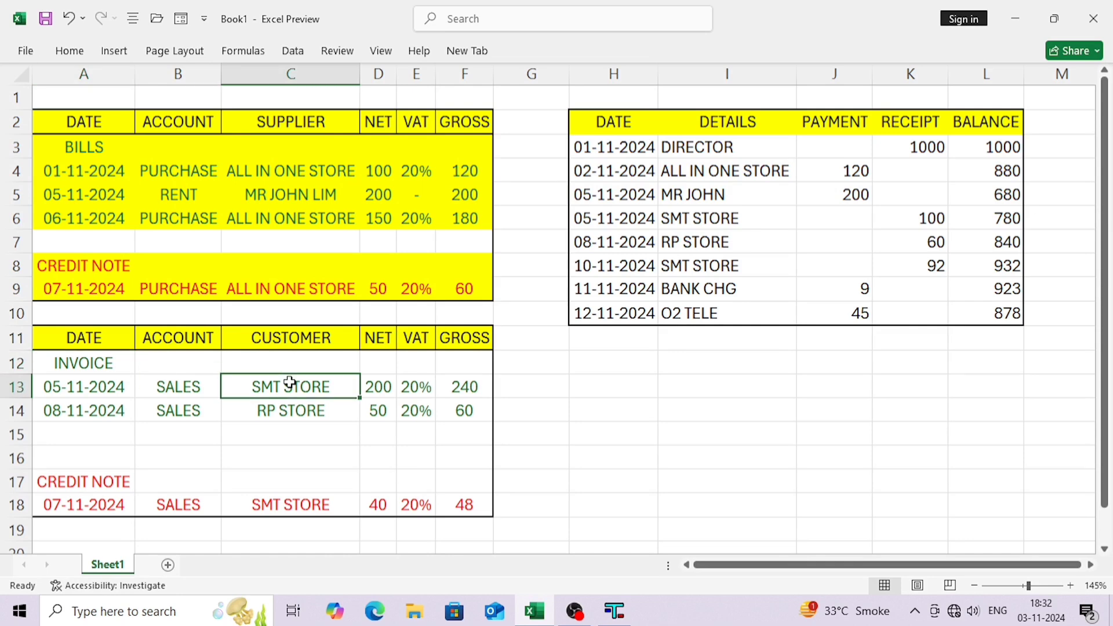
key(ctrl+c)
key(alt+Tab)
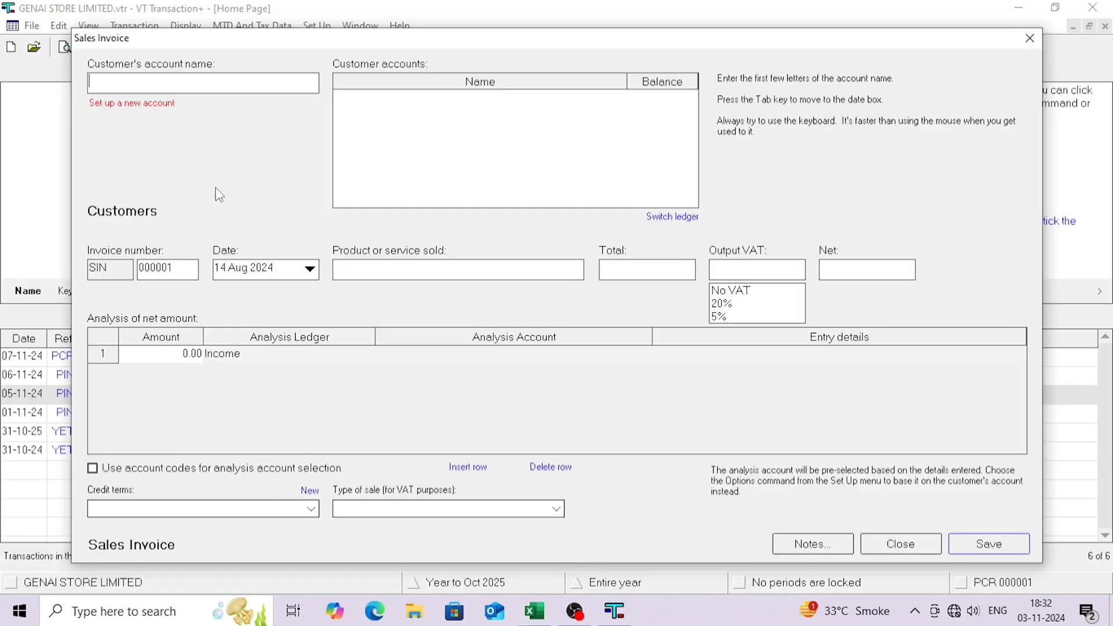
click(162, 106)
key(ctrl+v)
click(426, 171)
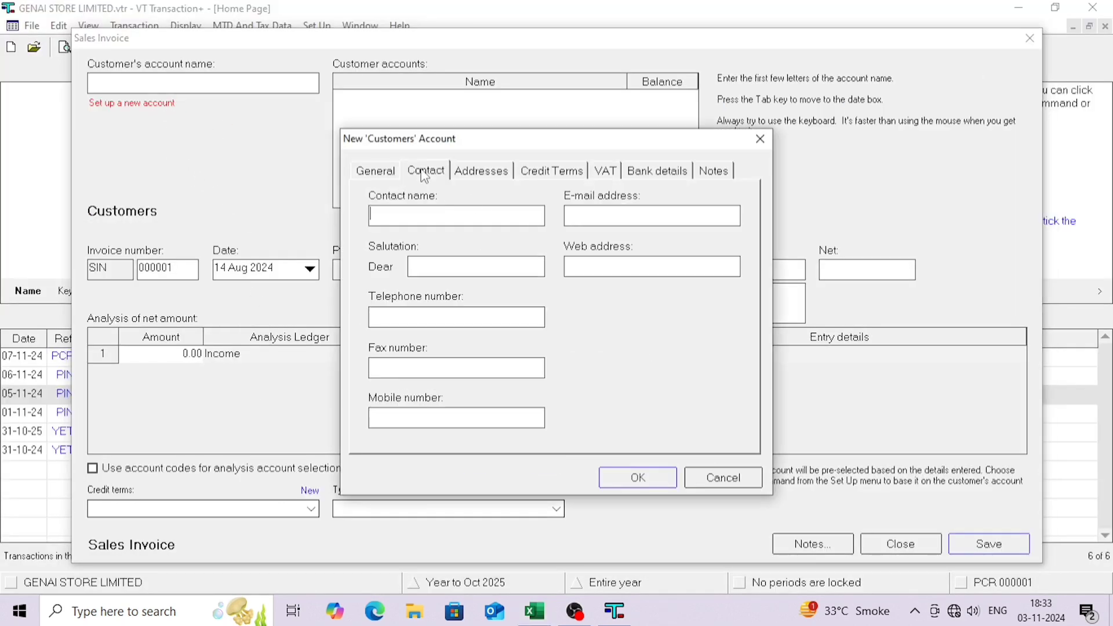
click(524, 174)
click(607, 174)
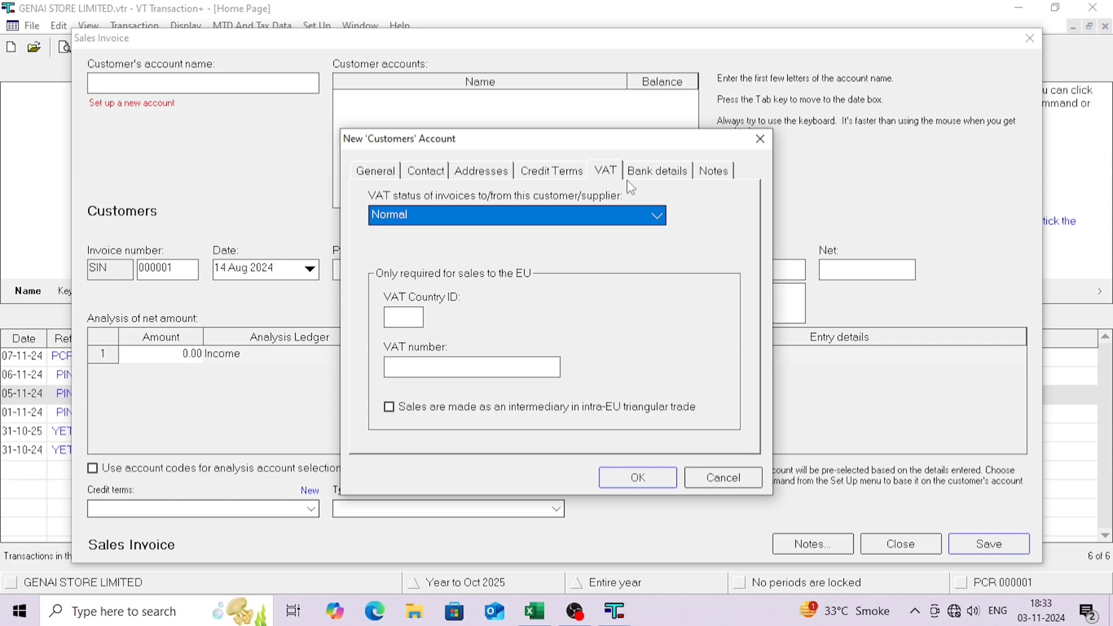
click(638, 476)
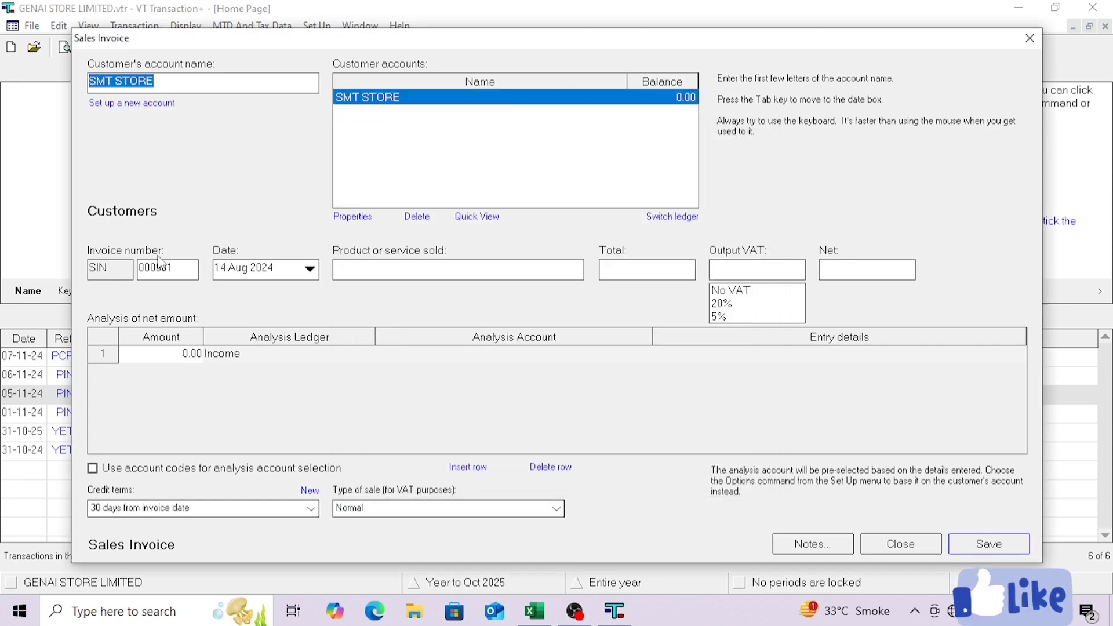
- Date the SMT STORE sales invoice 05/11/2024 and enter SALES 1 as the product or service sold
key(alt+Tab)
key(alt+Tab)
key(Tab)
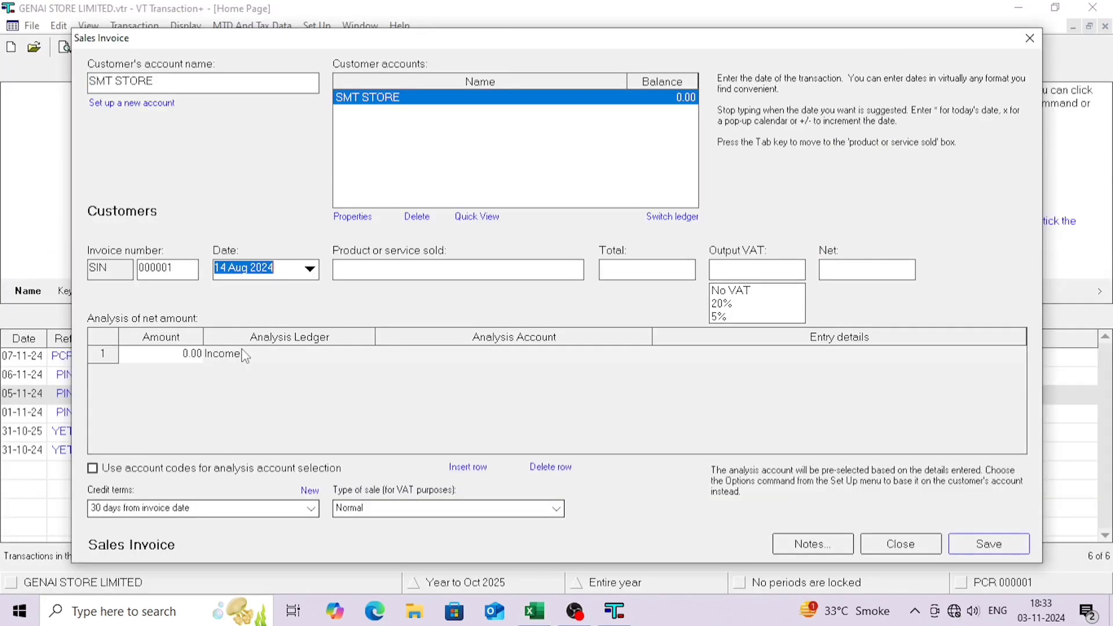
text(05/11/)
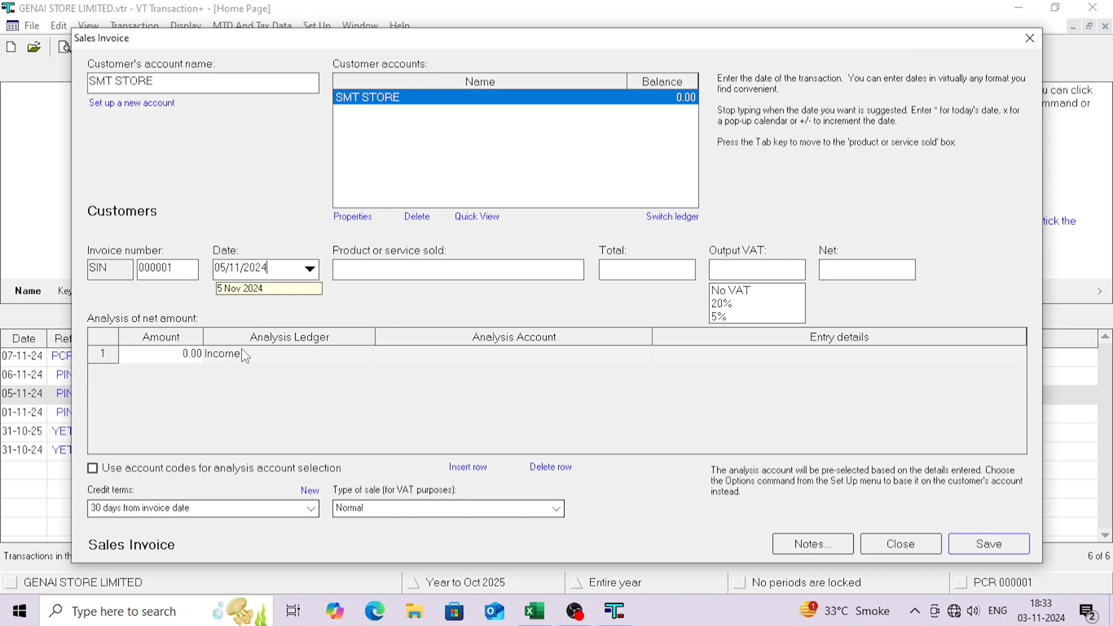
key(Tab)
text(SALES 1)
key(Tab)
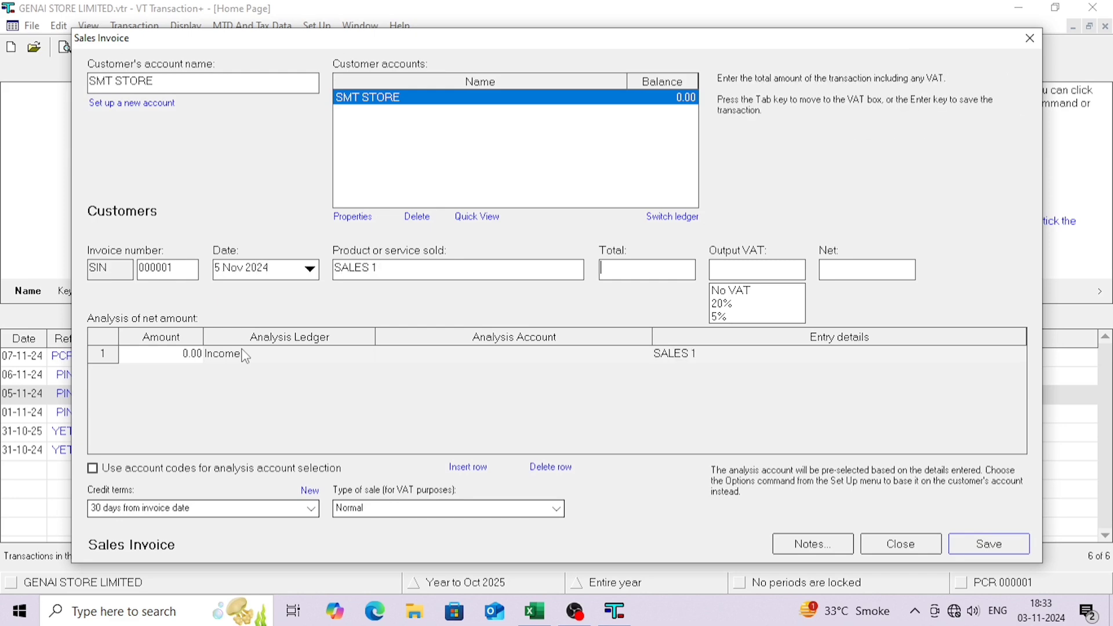
- Enter the Excel gross amount of 240 as the invoice total and apply 20% output VAT
key(Tab)
key(shift+Tab)
key(alt+Tab)
key(alt+Tab)
text(240)
key(Tab)
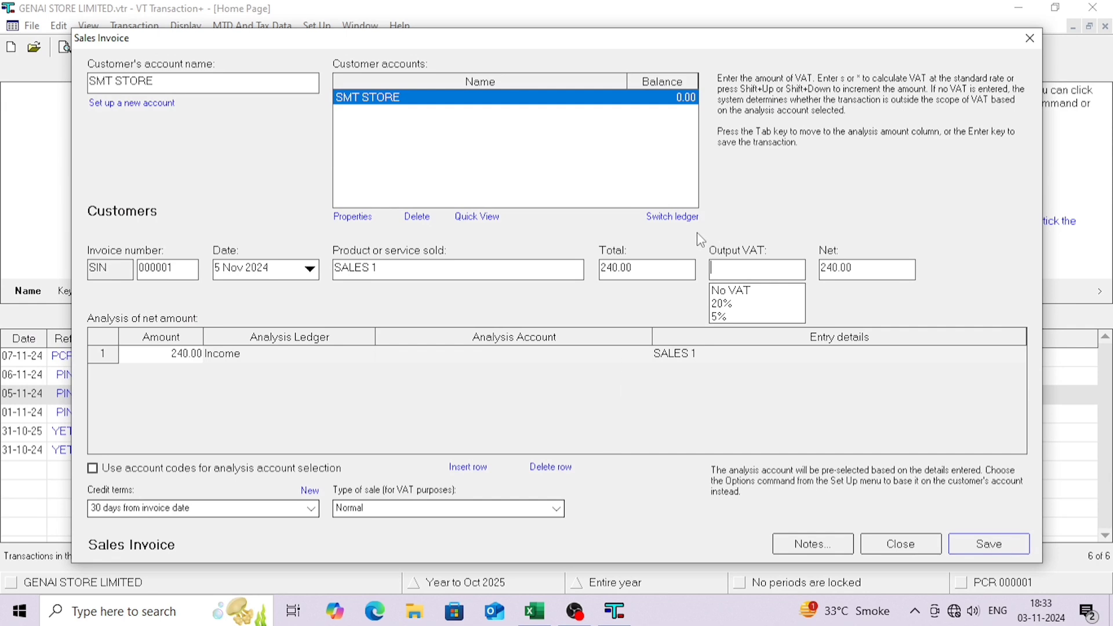
click(721, 303)
- Analyse the net amount to Sales under Income, save the sales invoice and close the entry form
key(Tab)
key(Tab)
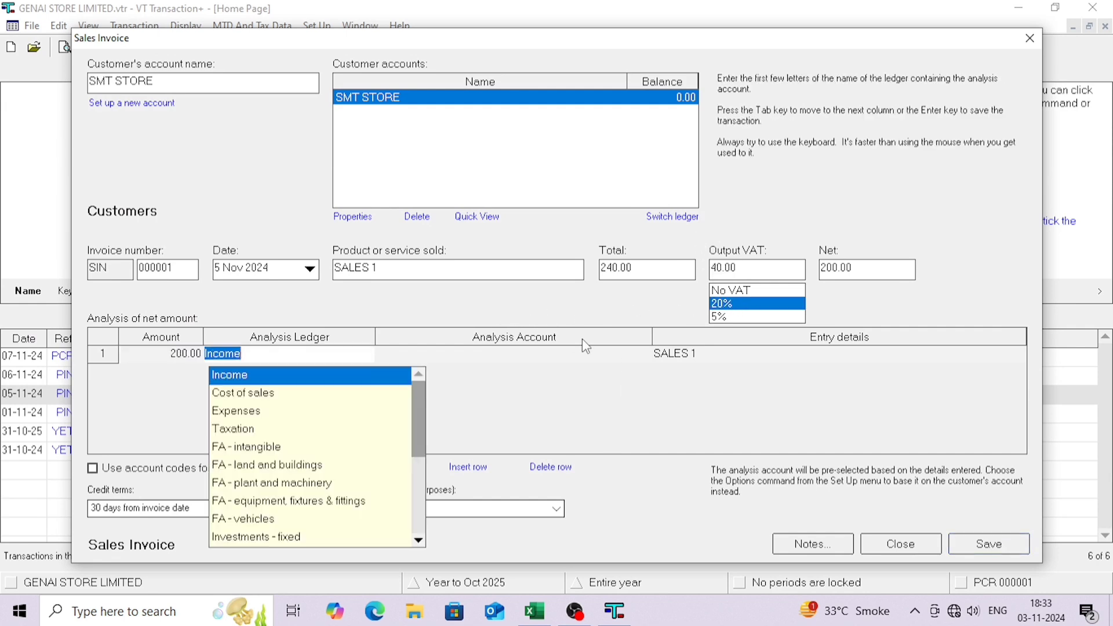
key(Tab)
text(s)
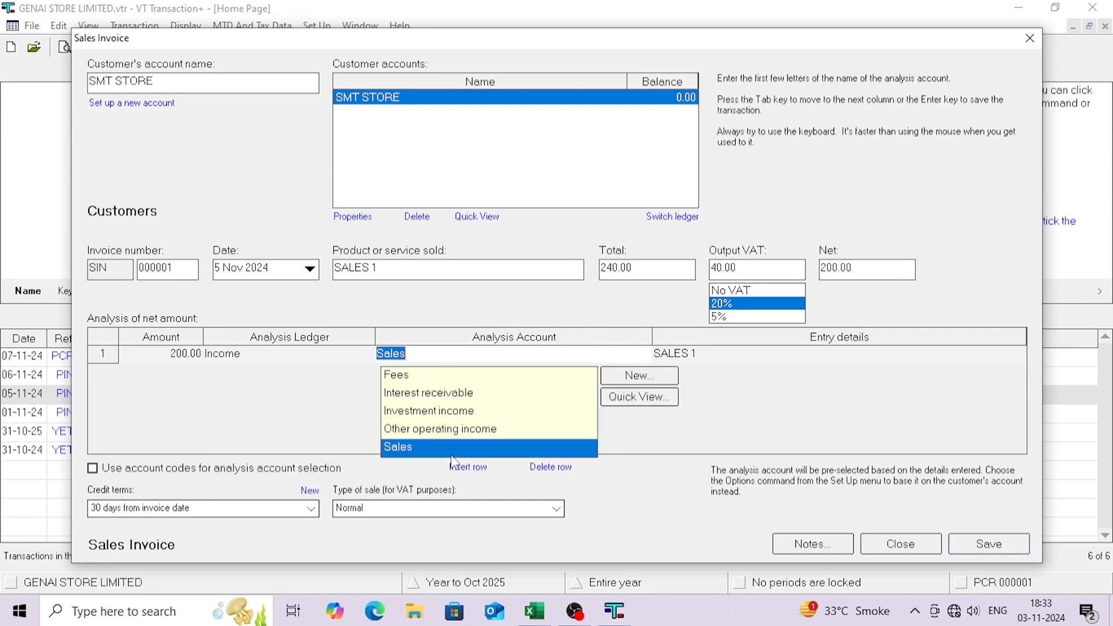
key(Tab)
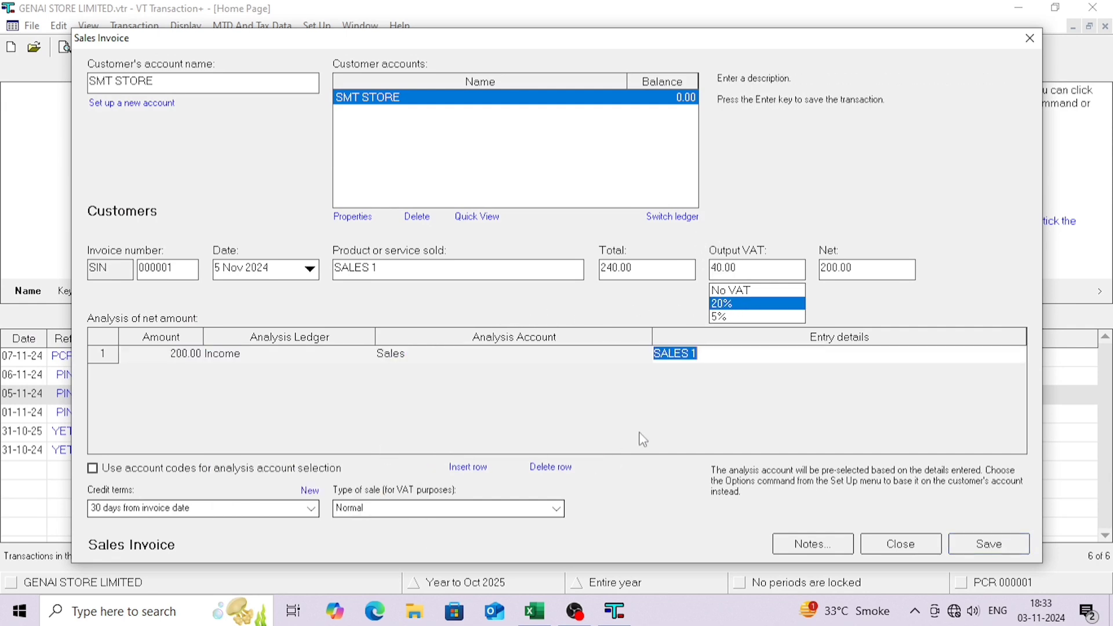
click(990, 543)
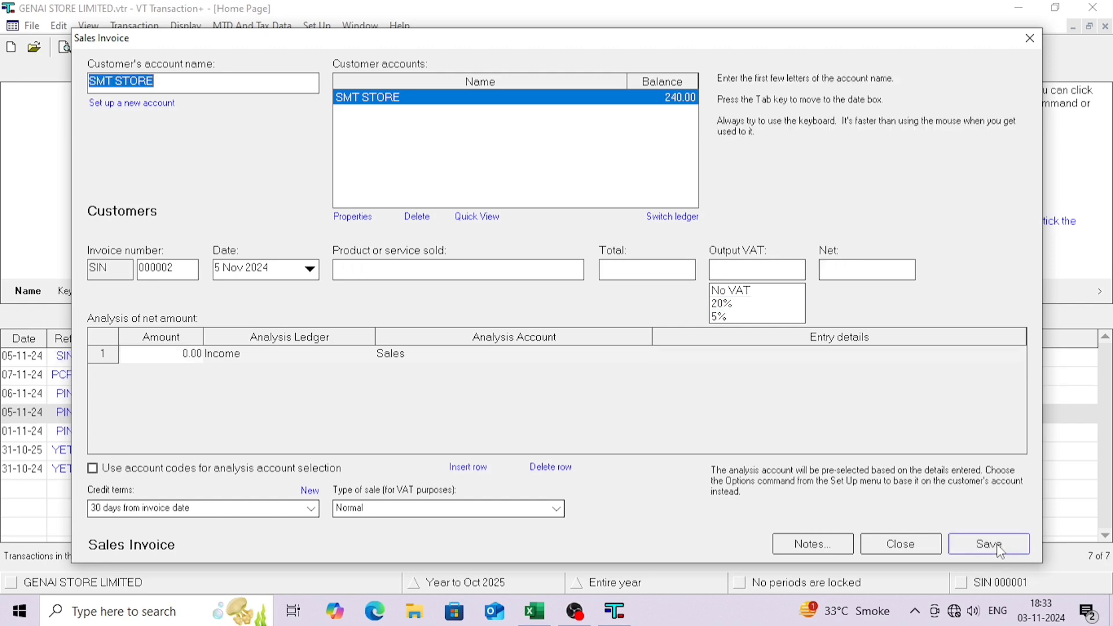
click(920, 546)
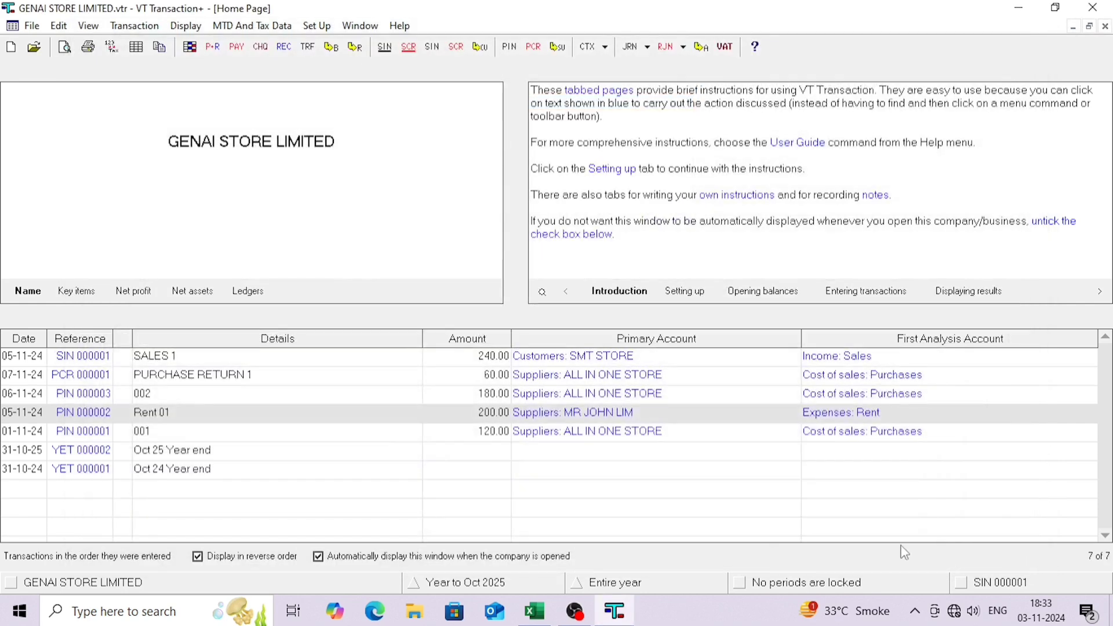
- Open the recorded SALES 1 invoice for SMT STORE, review its customer entry in the edit form and close it
click(65, 363)
click(67, 363)
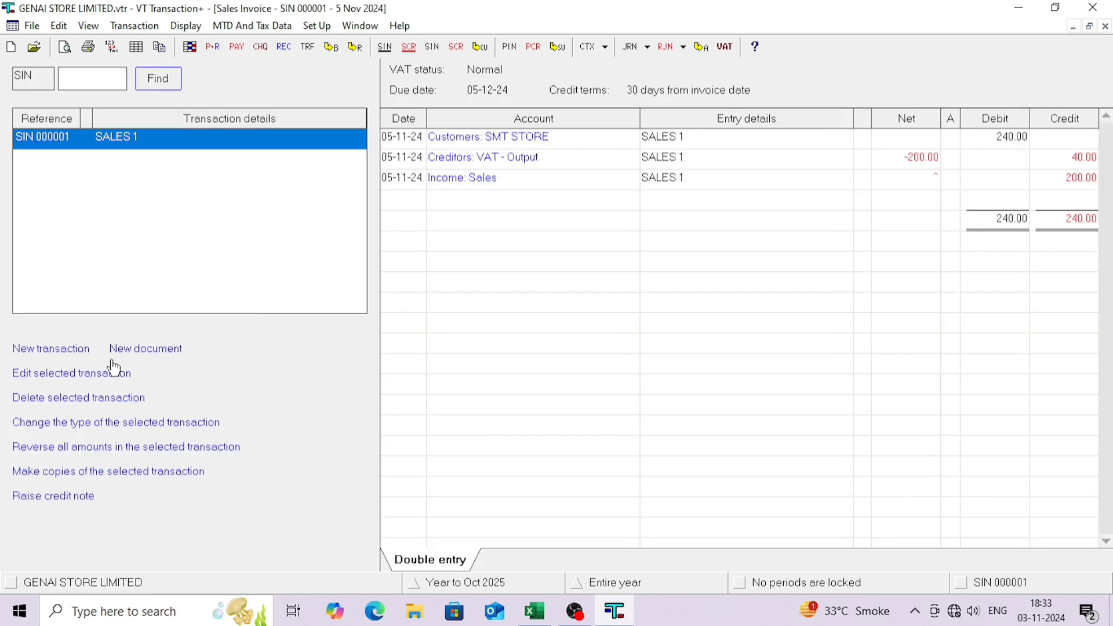
click(69, 376)
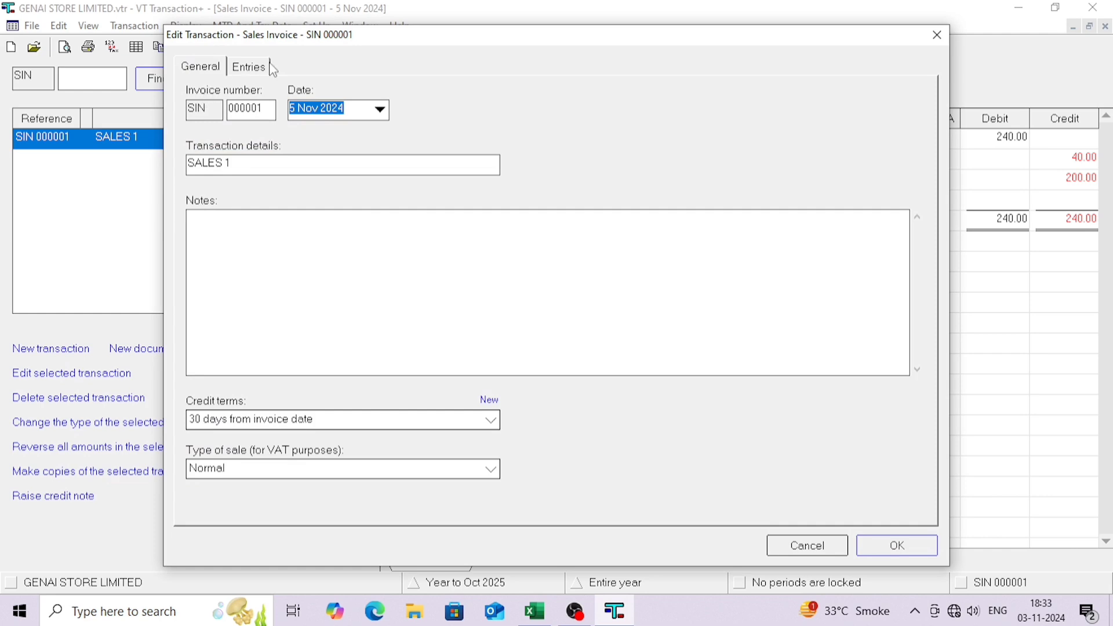
click(244, 72)
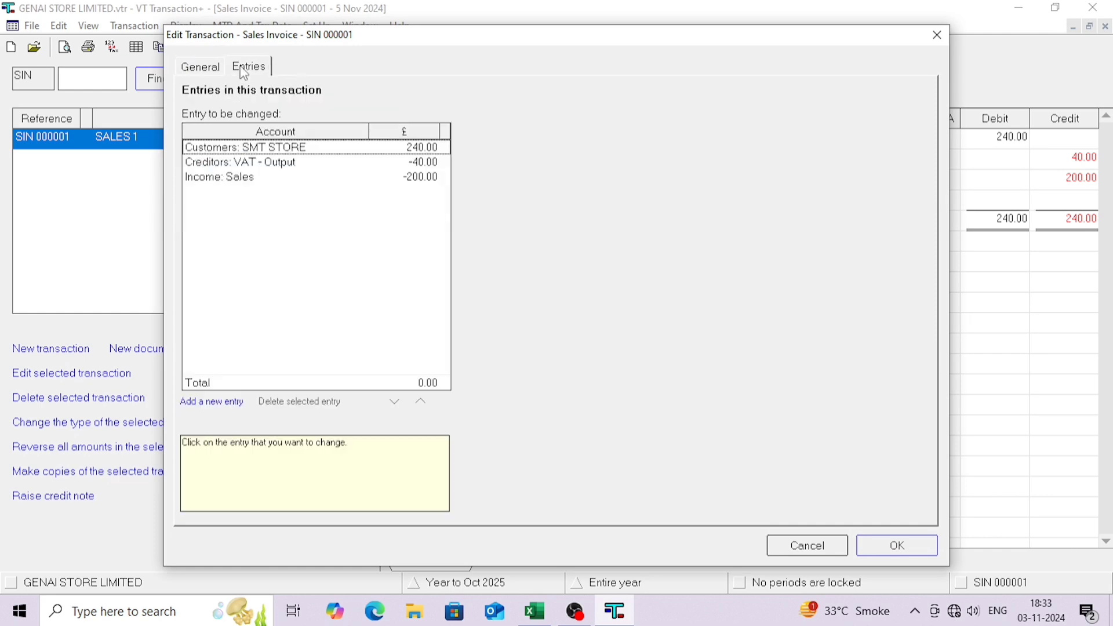
click(259, 152)
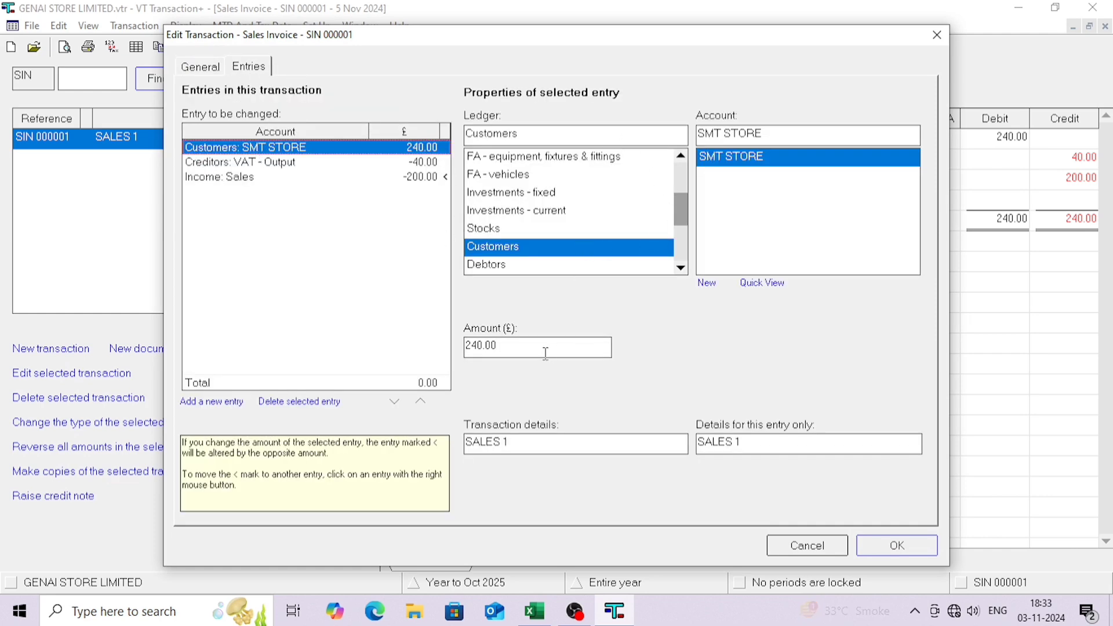
click(918, 546)
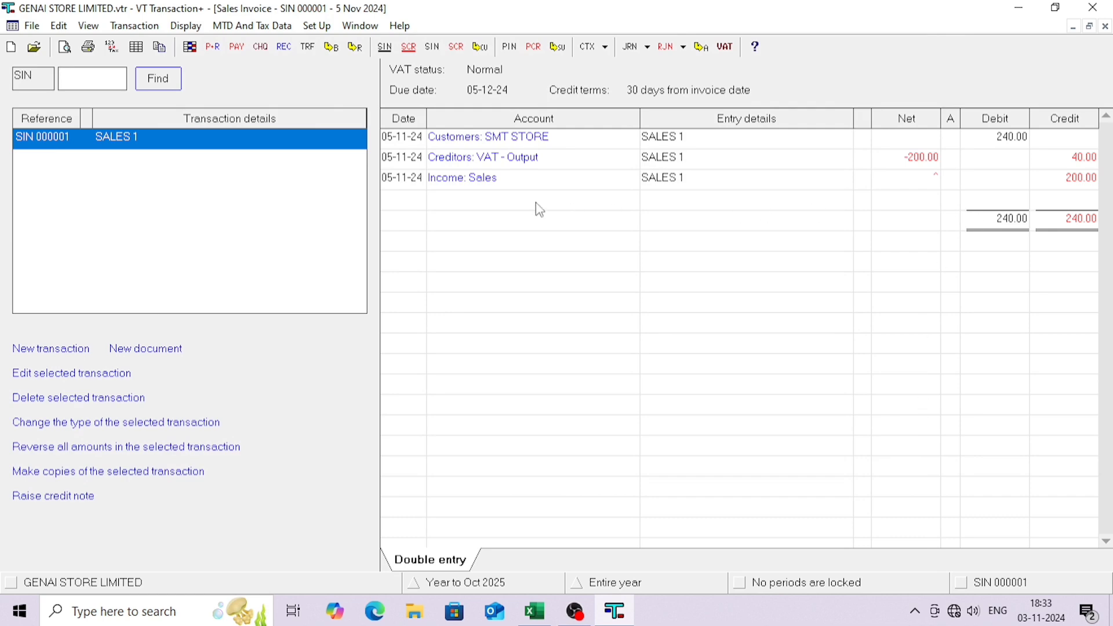
click(1105, 26)
- Start a new sales invoice and set up a customer account with the name RP STORE copied from Excel
key(alt+Tab)
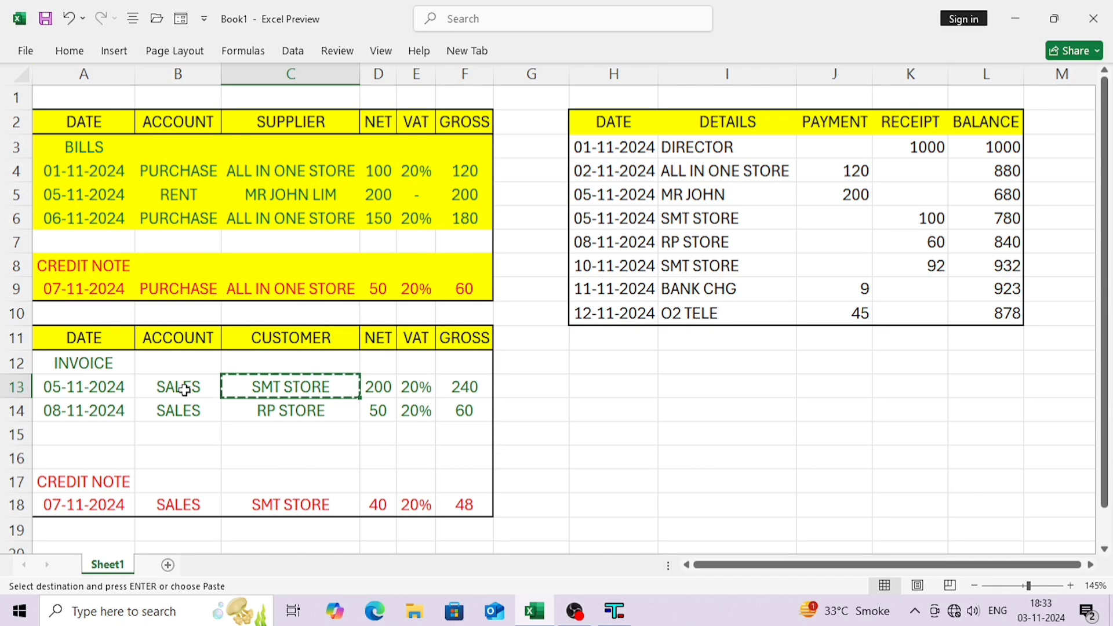
key(alt+Tab)
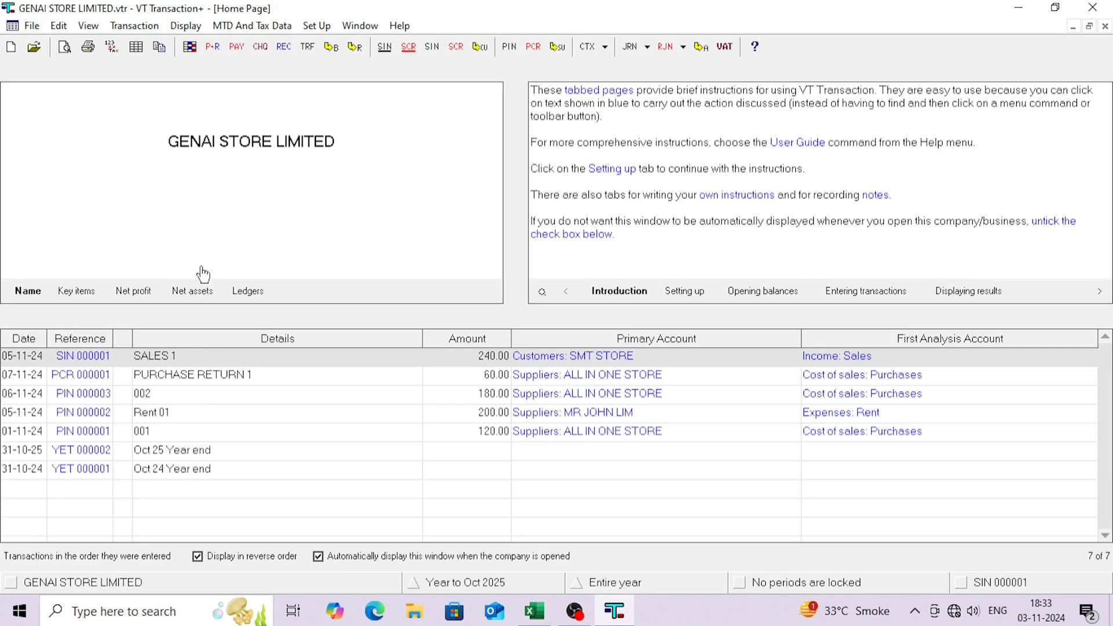
click(431, 46)
click(139, 108)
key(alt+Tab)
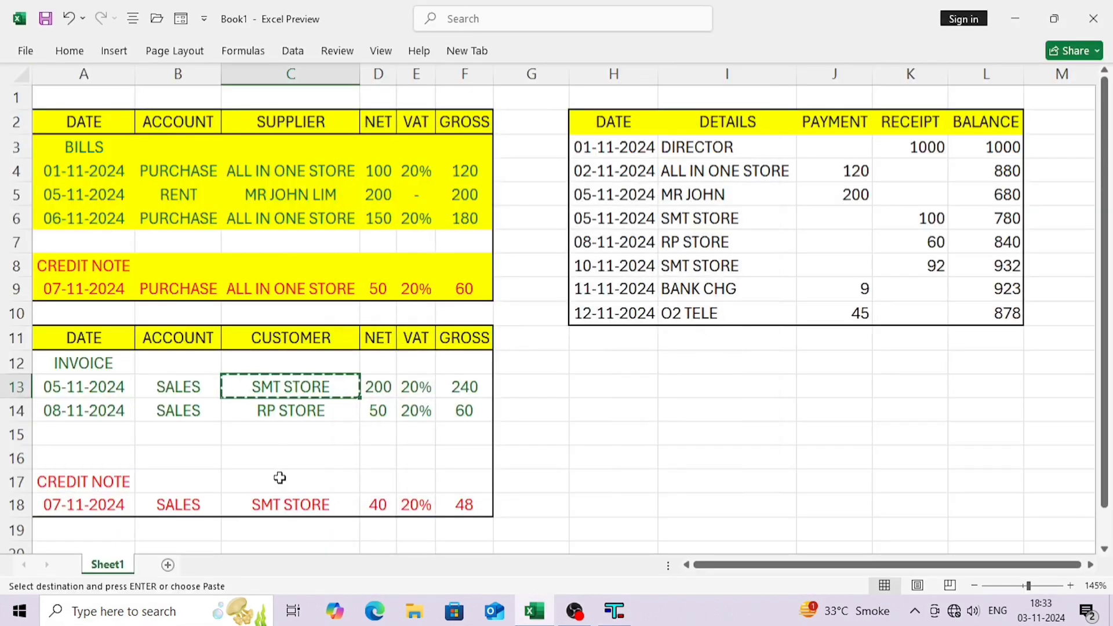
click(290, 413)
key(ctrl+c)
key(alt+Tab)
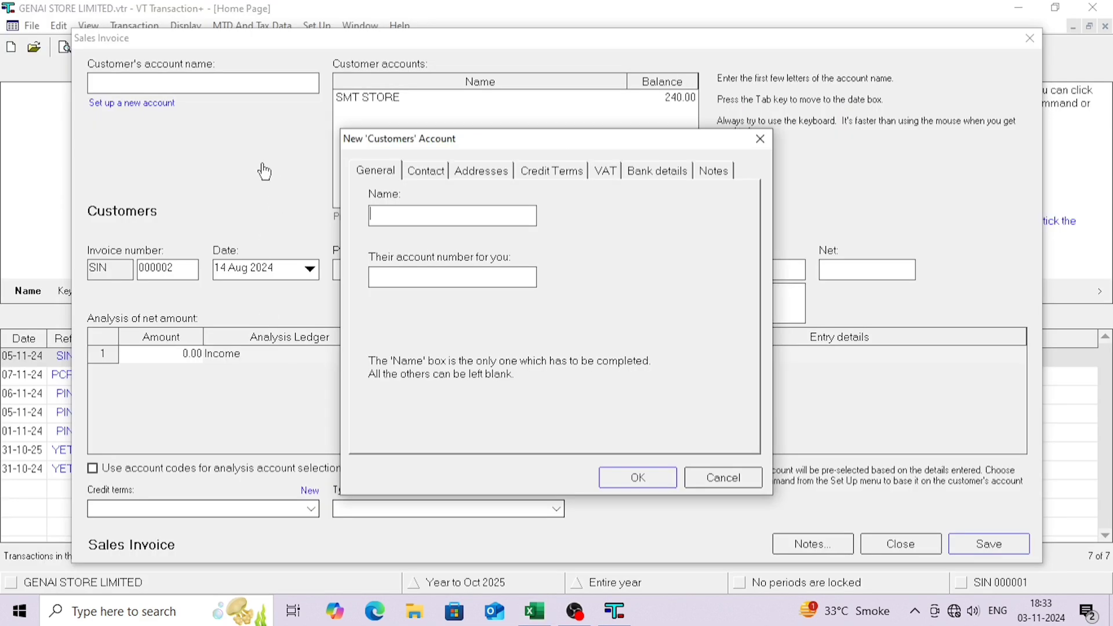
key(ctrl+v)
key(Return)
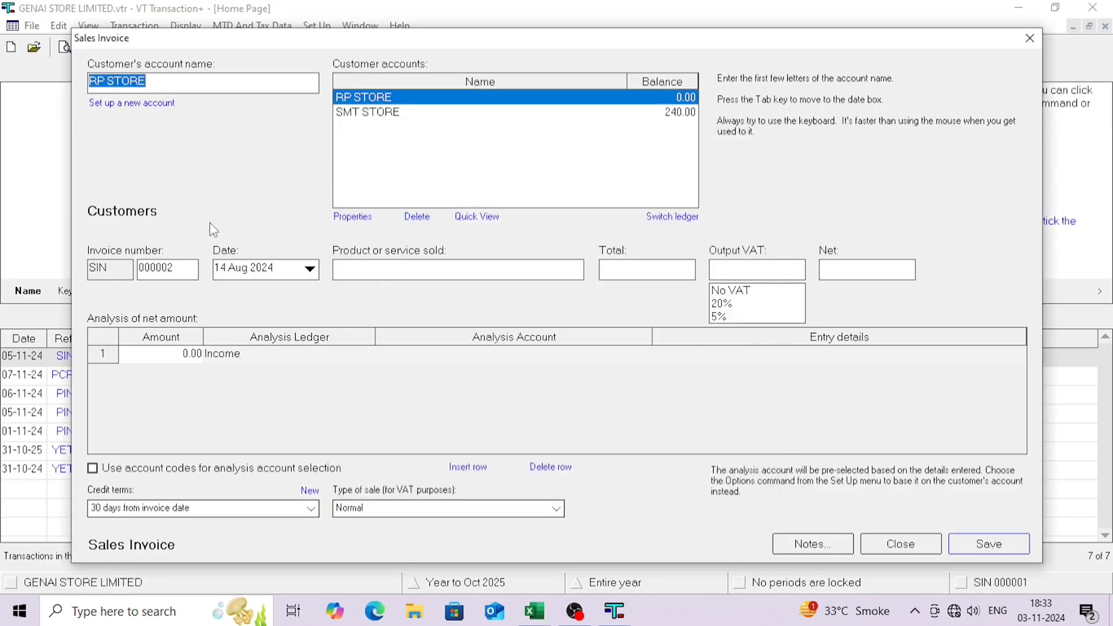
- Date the RP STORE sales invoice 08/11/2024 and enter SALES 2 as the product or service sold
click(257, 272)
key(alt+Tab)
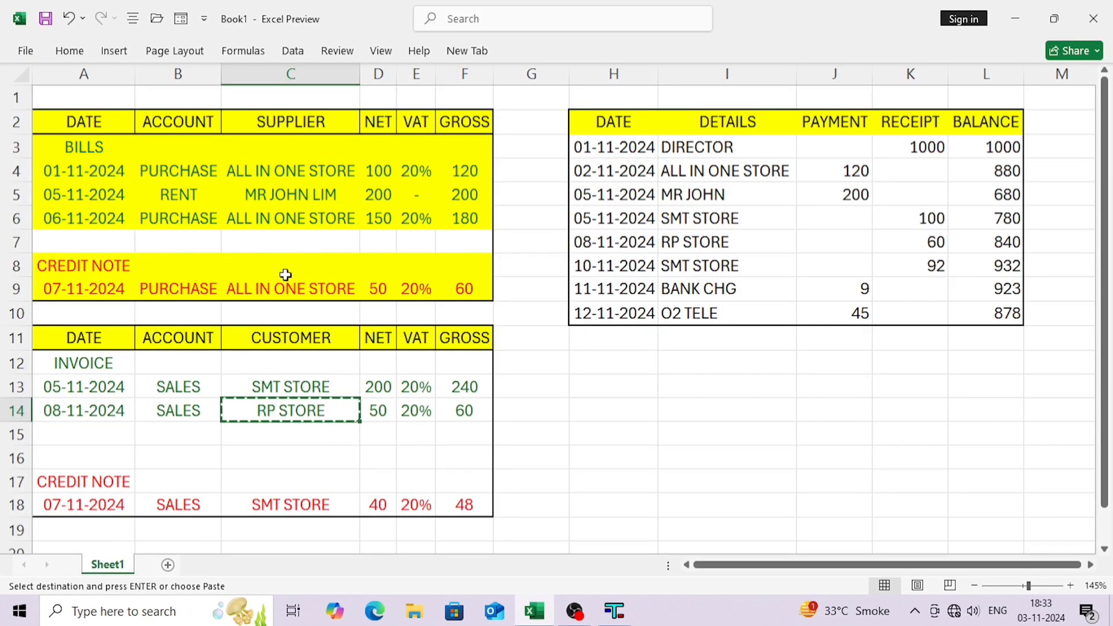
key(alt+Tab)
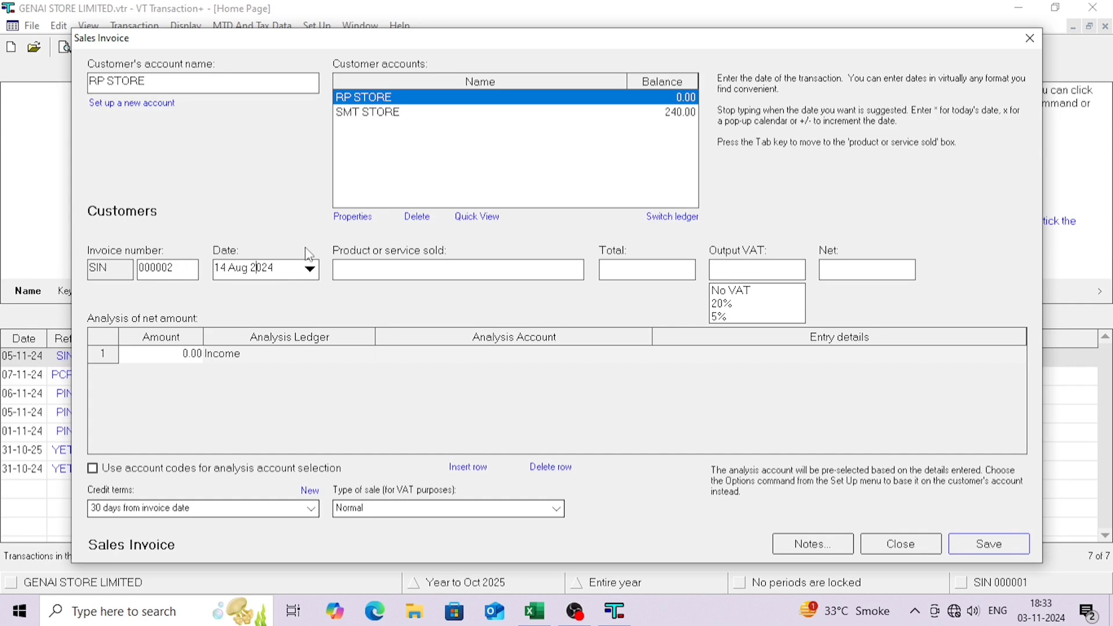
drag(274, 267, 204, 268)
text(08)
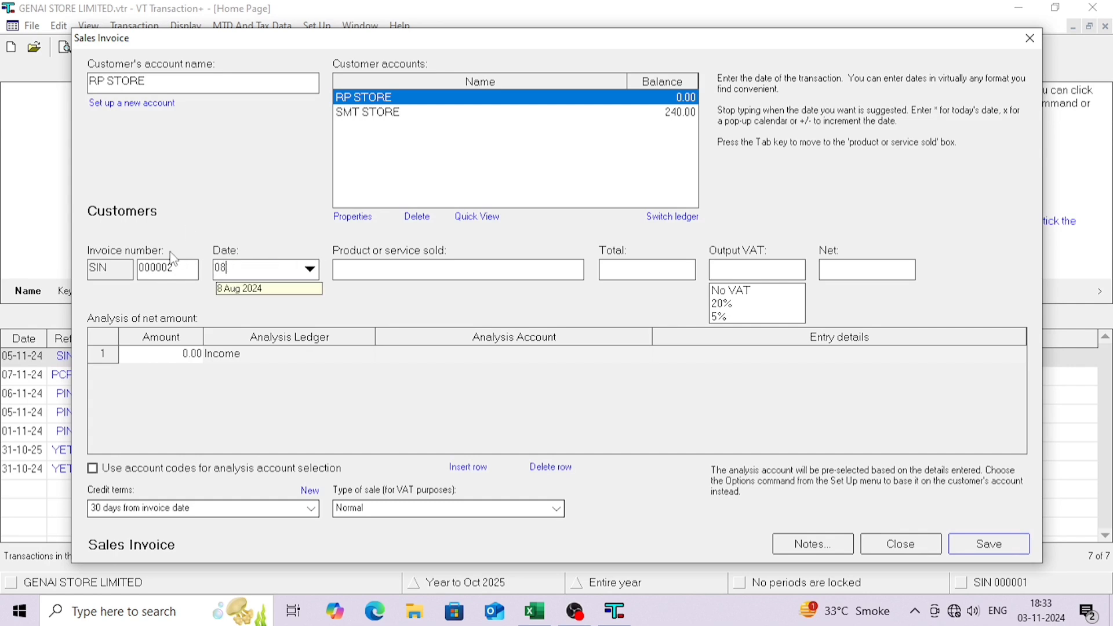
text(/11/2024)
key(Tab)
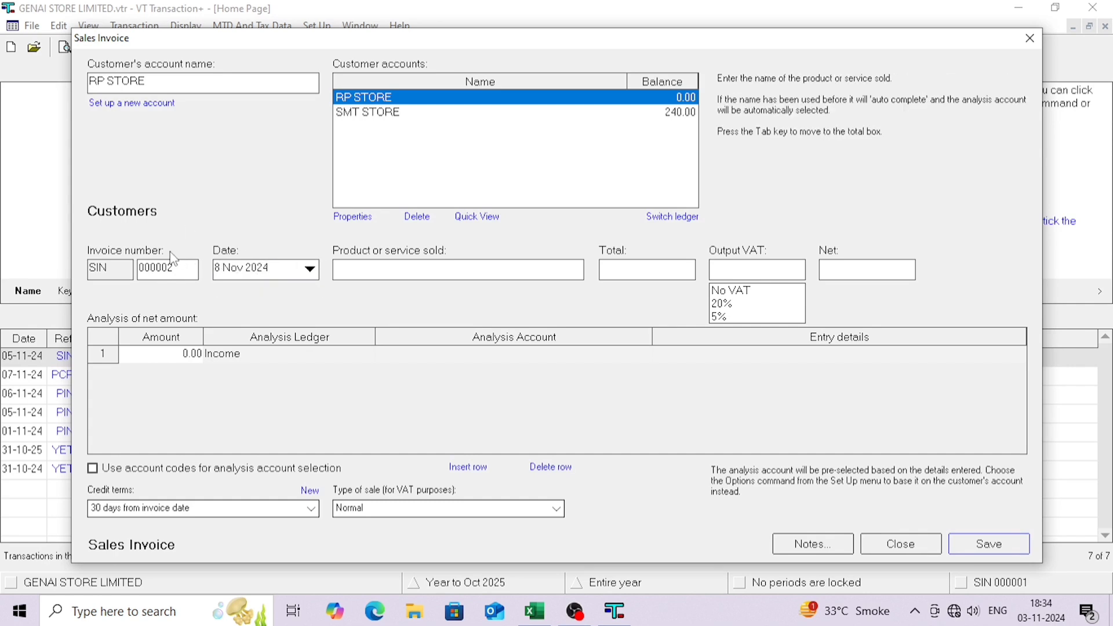
text(SALES 2)
key(Tab)
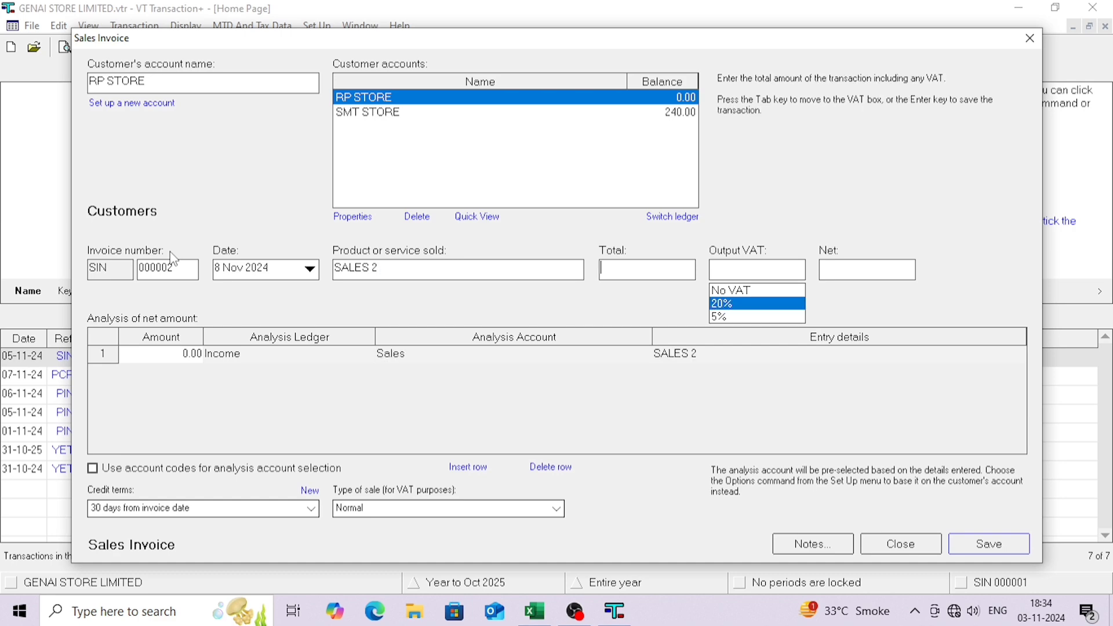
- Enter the Excel gross amount of 60 as the invoice total with 20% output VAT, save the invoice and close the form
key(alt+Tab)
key(alt+Tab)
text(60)
key(Tab)
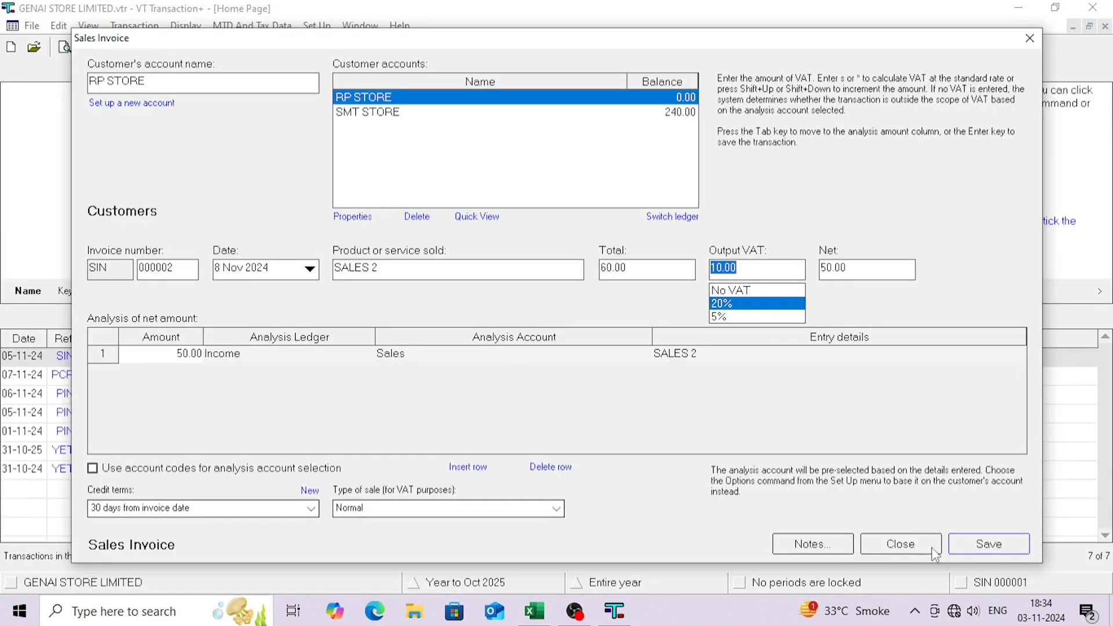
click(963, 550)
click(904, 548)
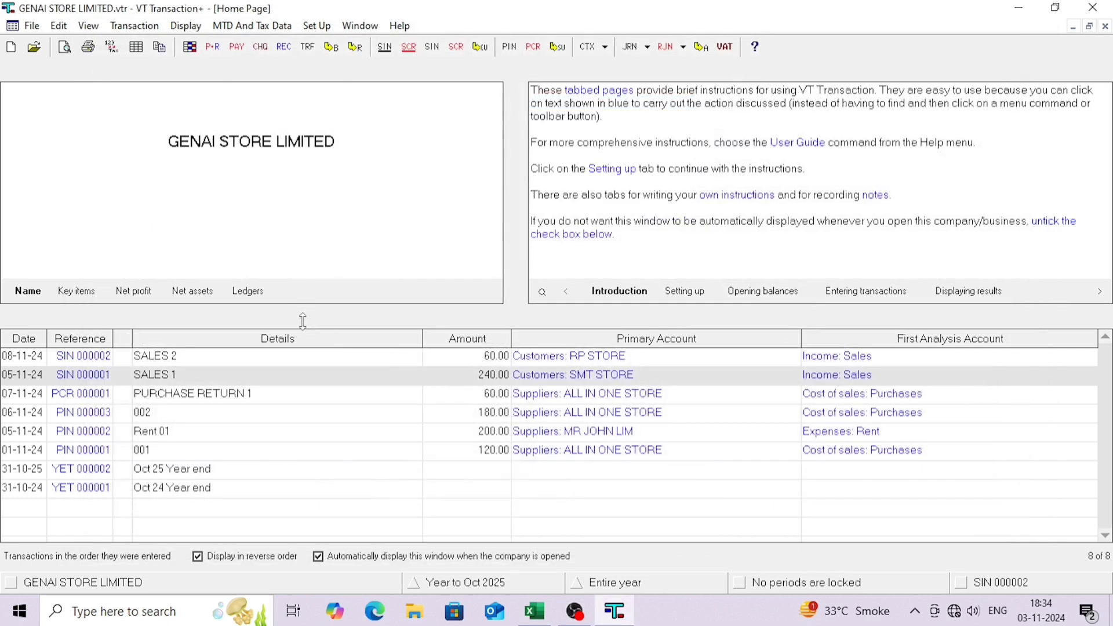
- Switch to Excel and fill the INVOICE rows A12:F14 yellow to mark them as entered
key(alt+Tab)
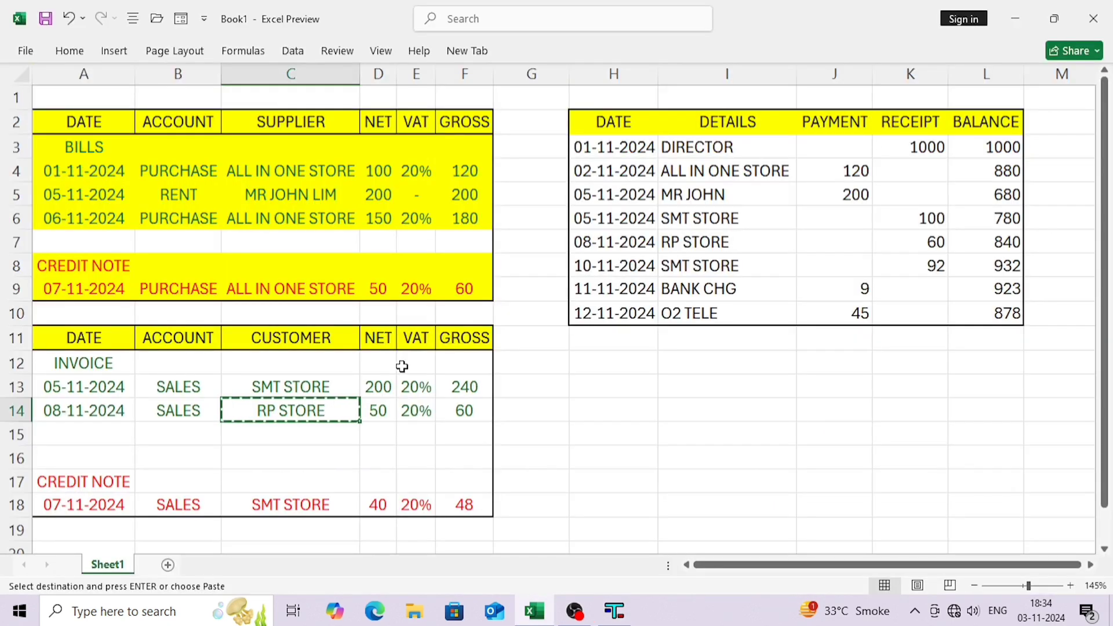
click(348, 466)
drag(51, 363, 439, 409)
click(70, 51)
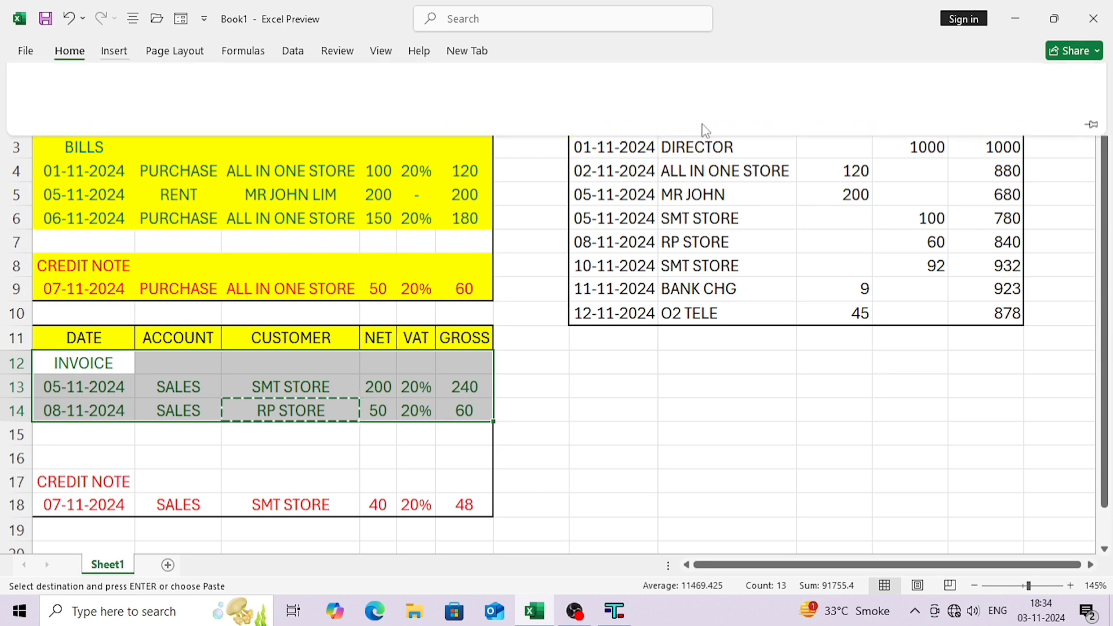
click(594, 108)
click(529, 434)
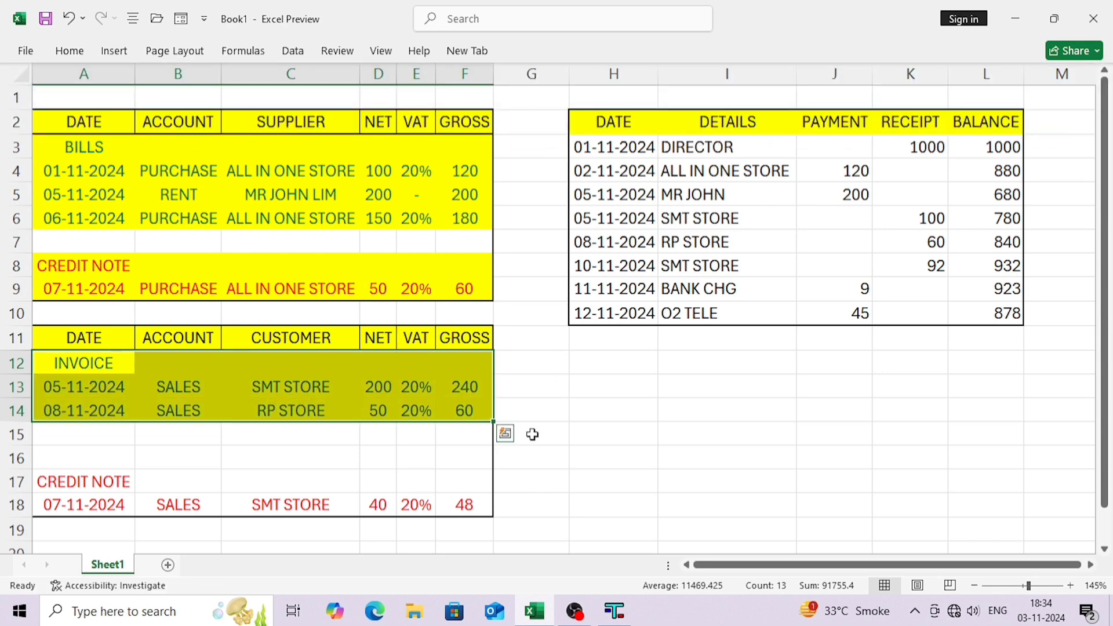
click(350, 457)
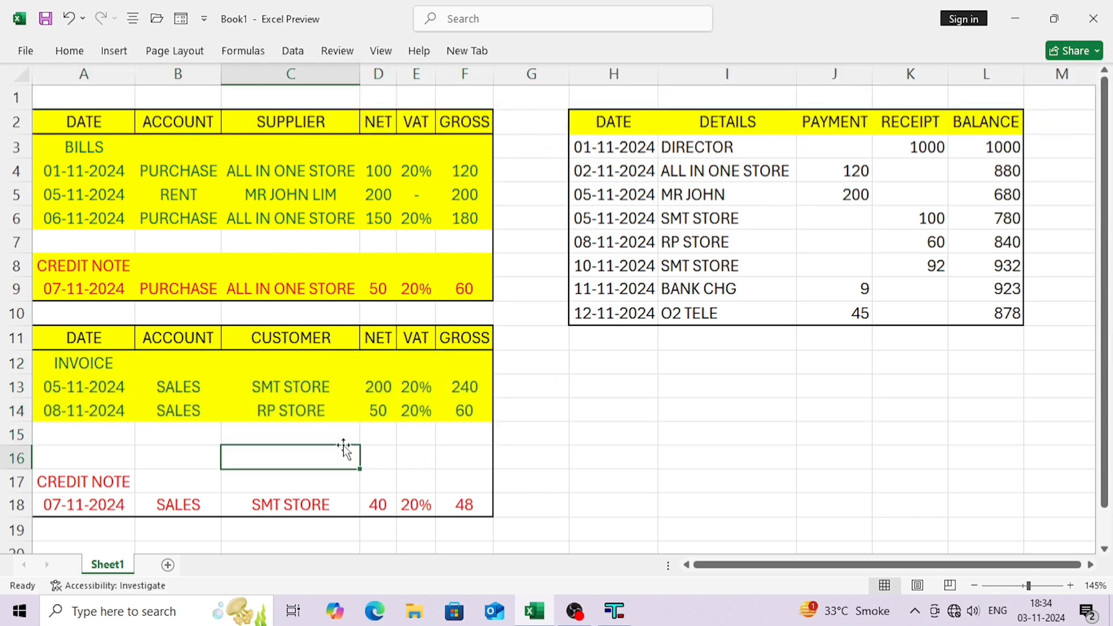
- Check the customer credit note row in Excel and start a sales credit note for the existing customer SMT STORE
click(84, 483)
click(82, 504)
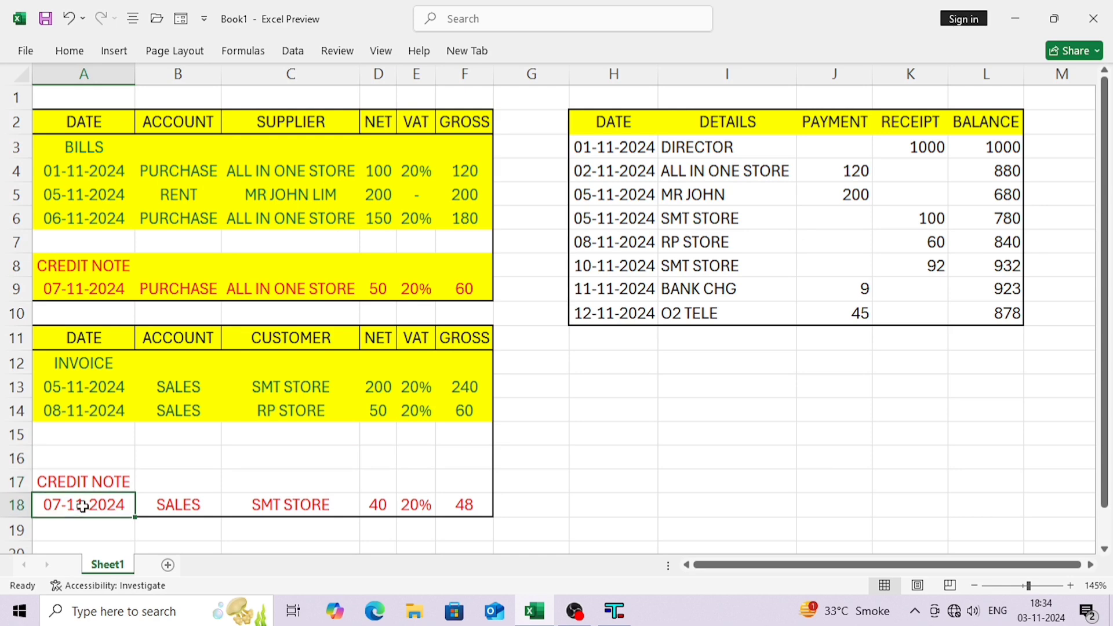
click(292, 502)
click(312, 387)
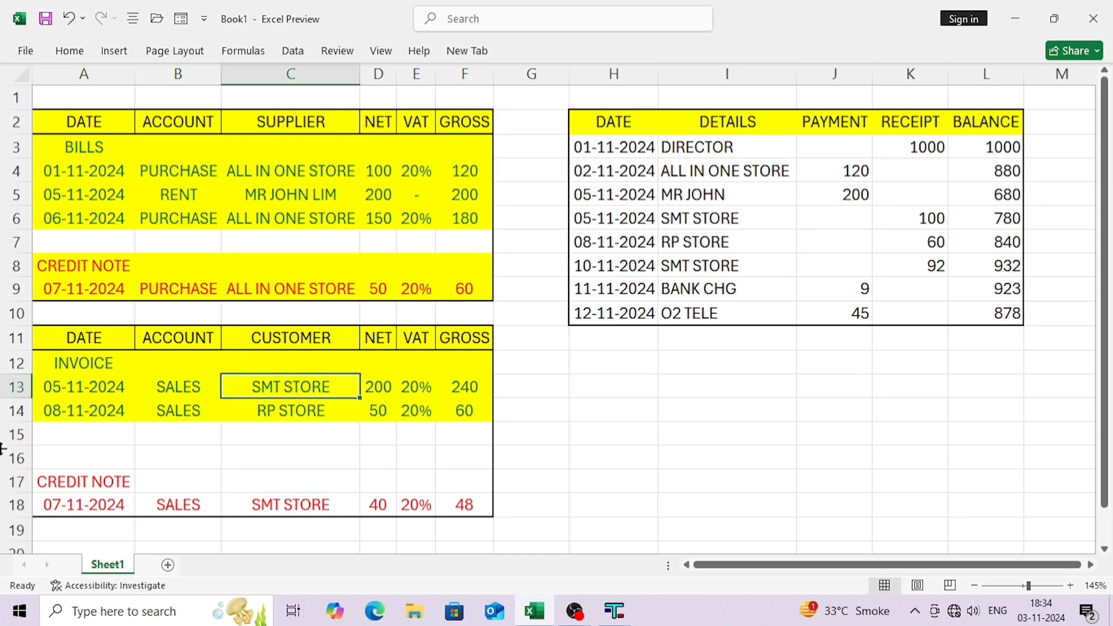
key(alt+Tab)
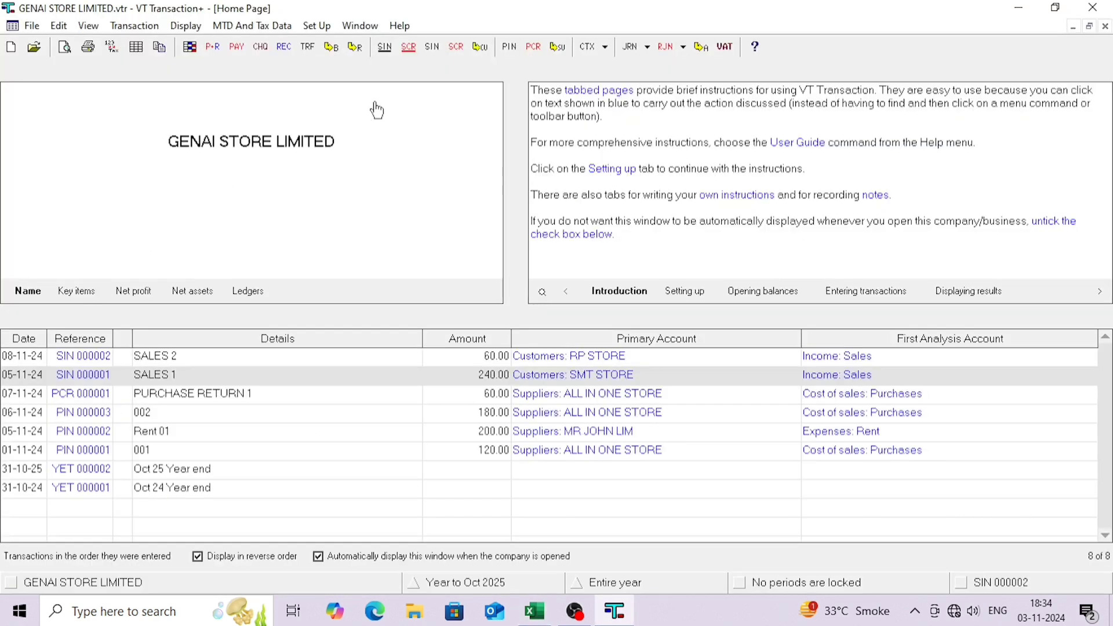
click(456, 47)
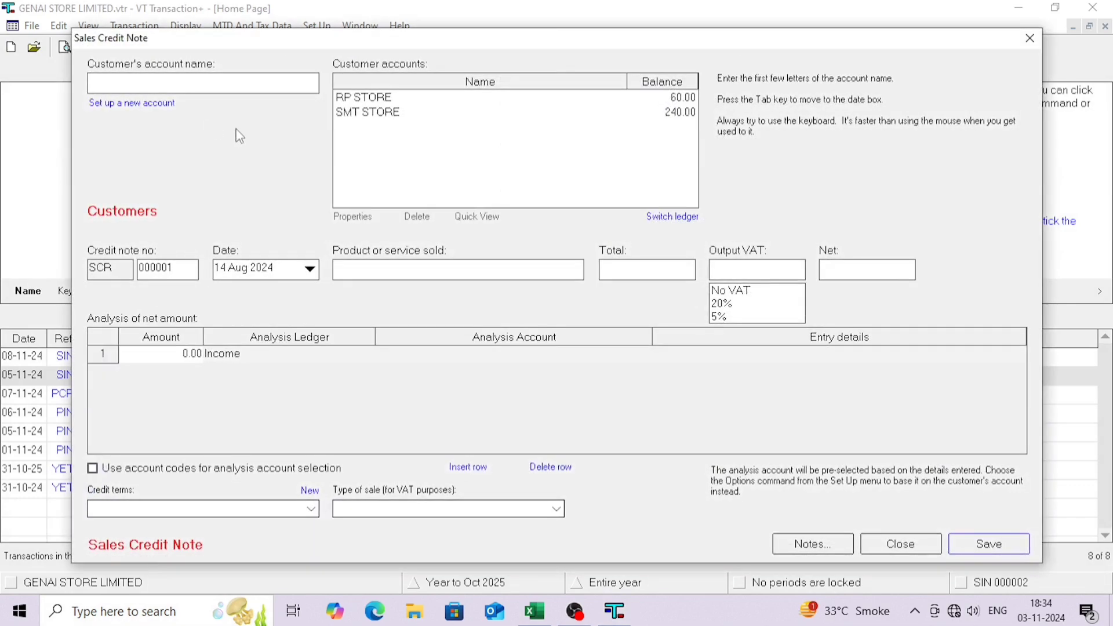
click(1030, 38)
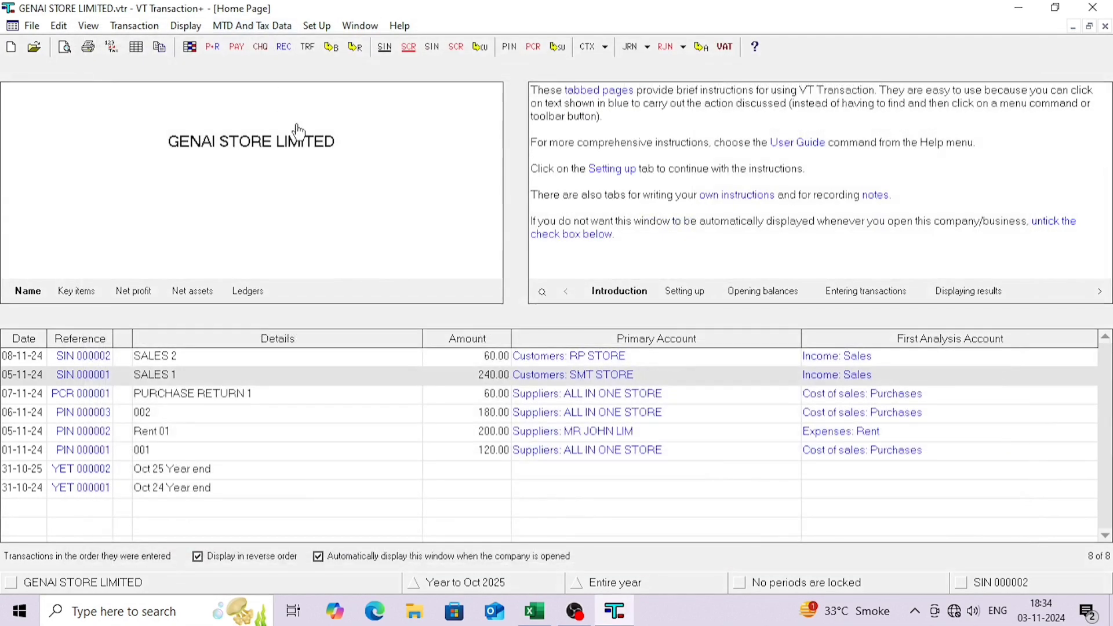
click(145, 29)
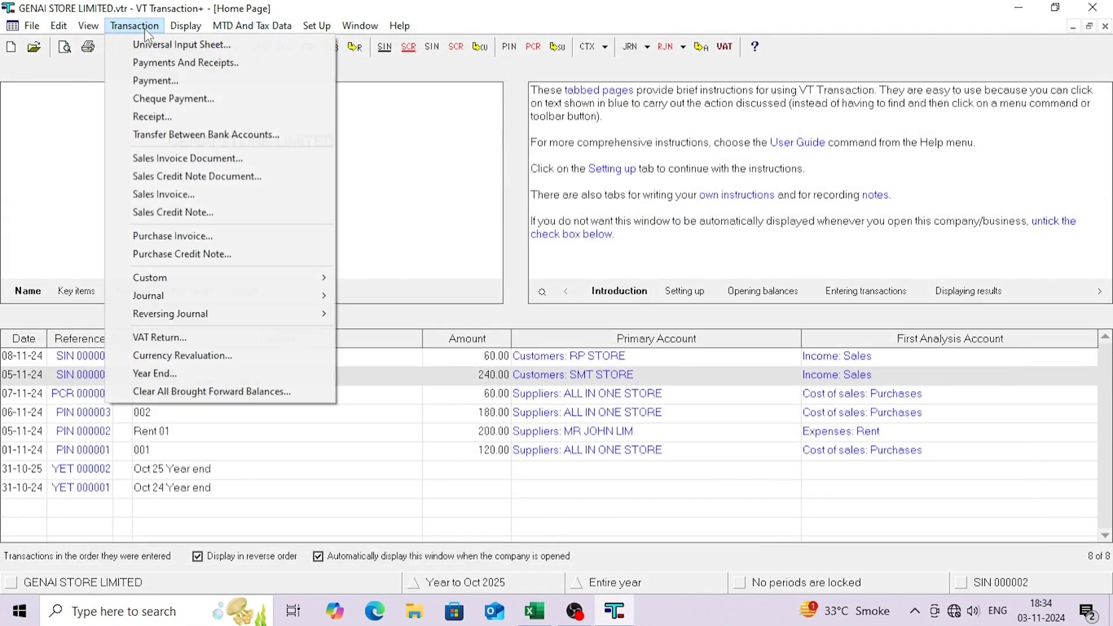
click(186, 210)
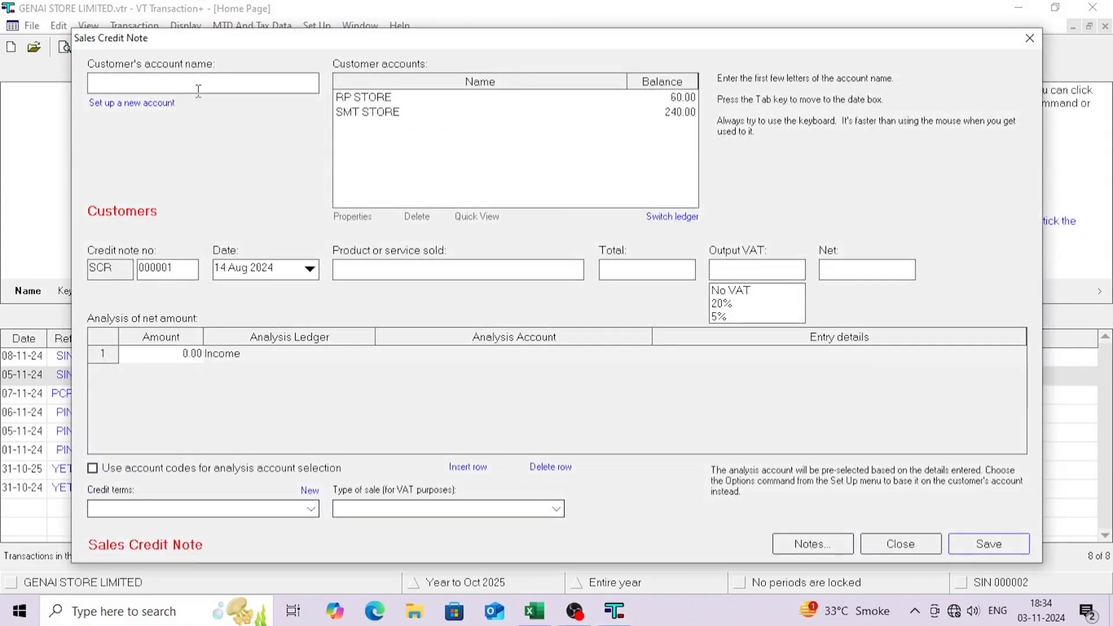
double_click(369, 116)
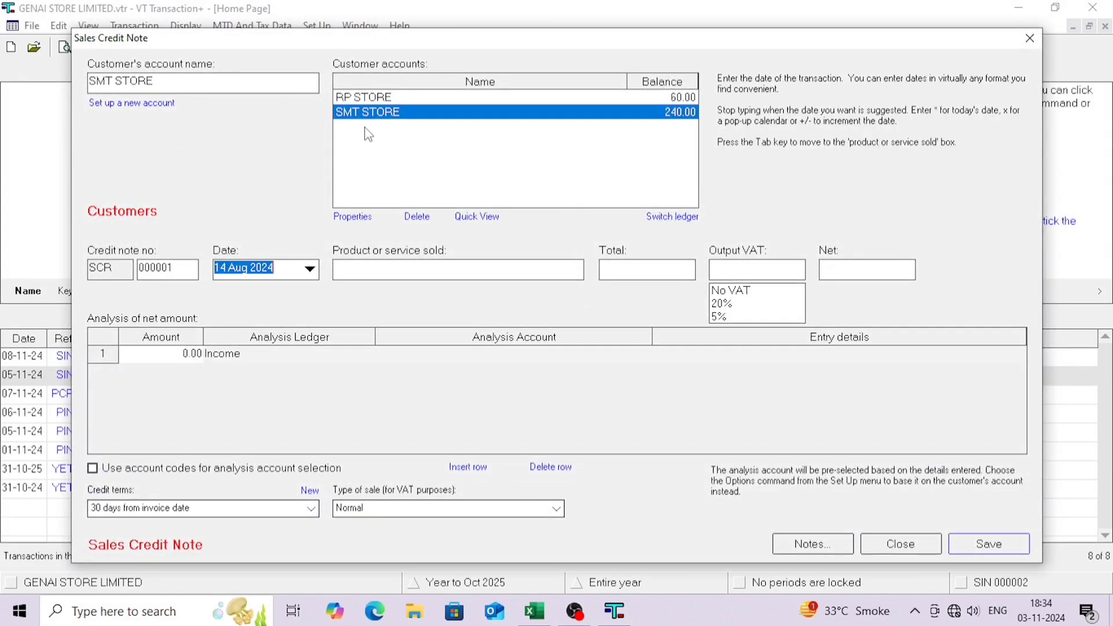
- Date the SMT STORE credit note 07/11/2024 as in Excel and enter SALES RETURN 1 as the product or service sold
key(alt+Tab)
key(alt+Tab)
text(07/11/2024)
key(Tab)
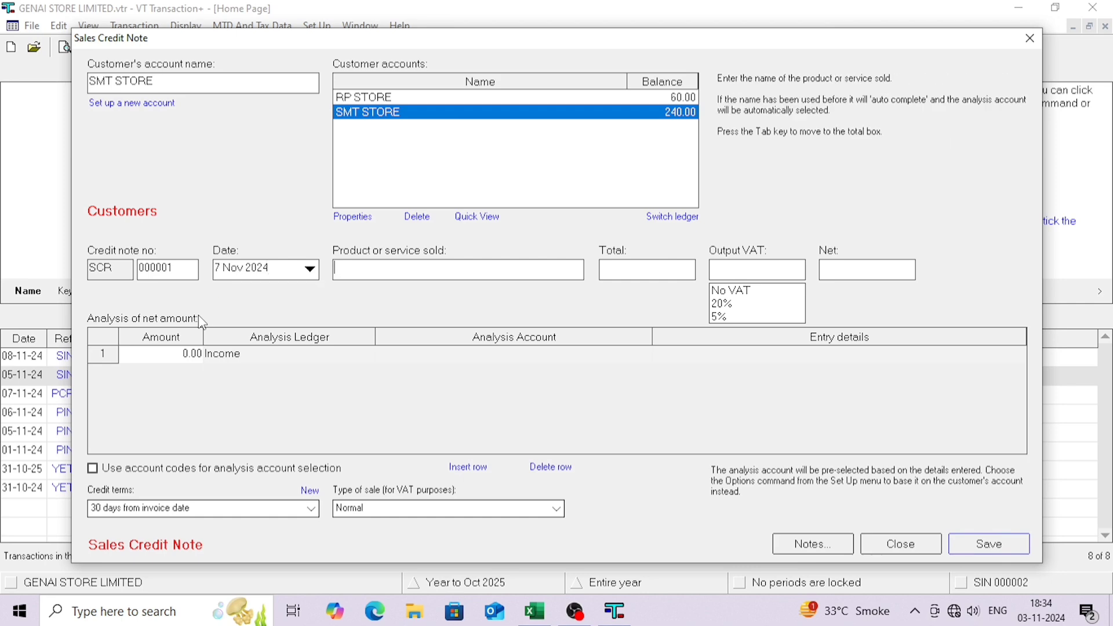
key(alt+Tab)
key(alt+Tab)
text(SALES )
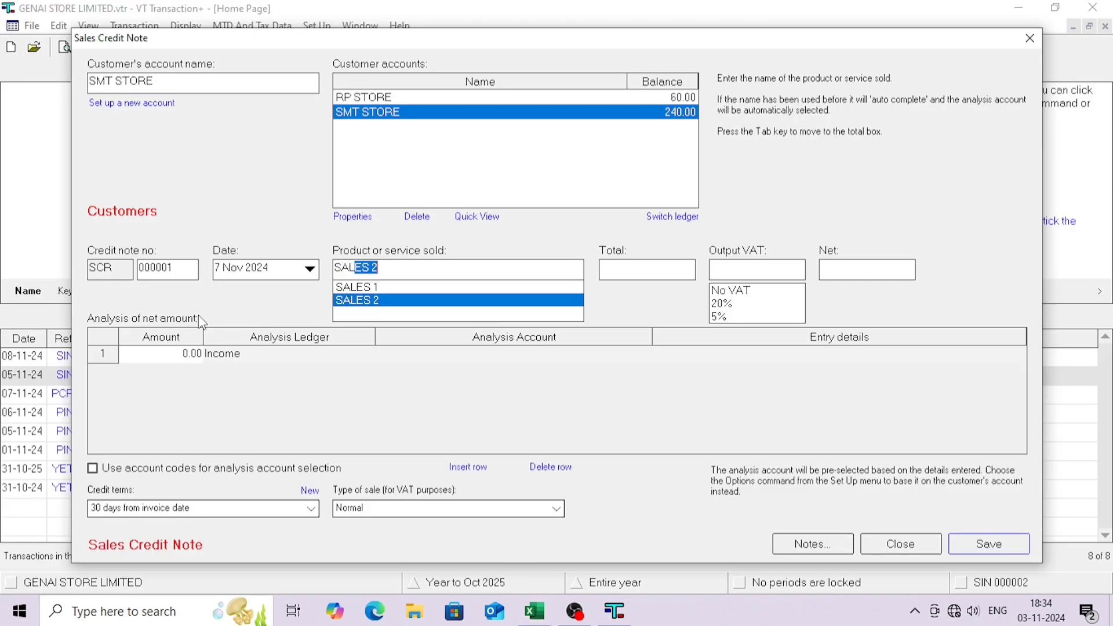
text(RE)
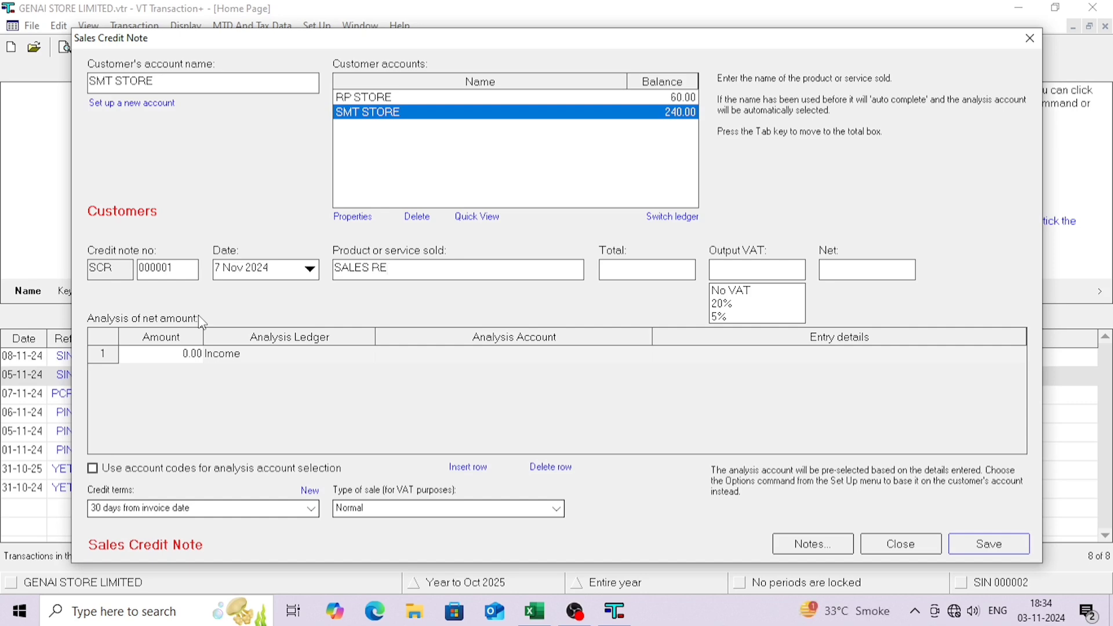
text(UTTURN 1)
key(Tab)
- Enter the Excel gross amount of 48 as the credit note total, apply 20% output VAT and move on to the analysis account
key(alt+Tab)
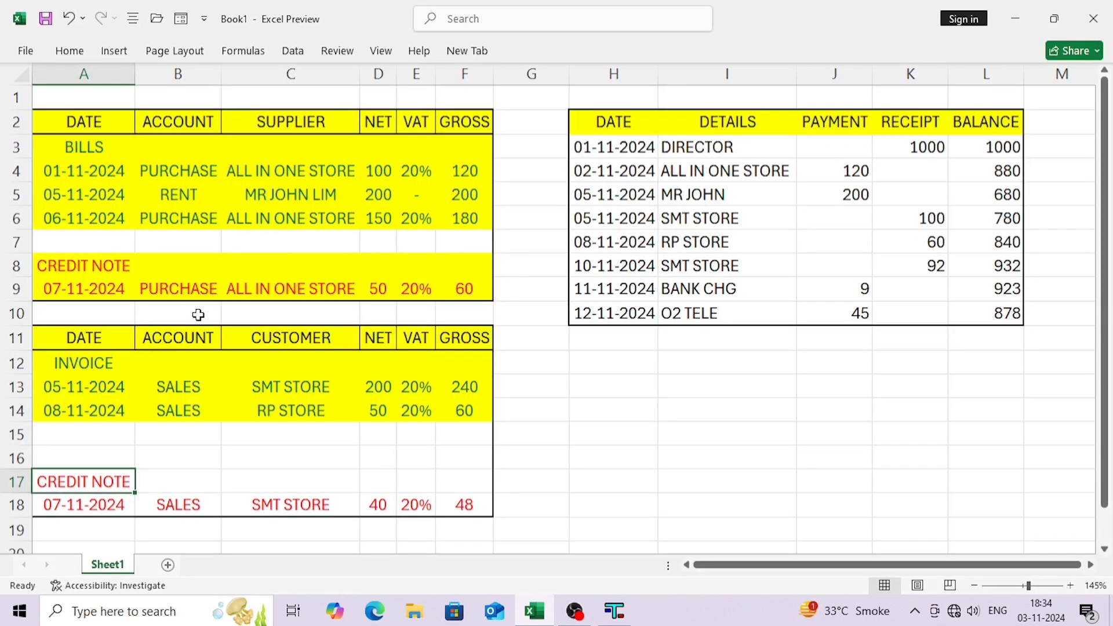
key(alt+Tab)
text(48)
key(Tab)
key(Down)
key(Down)
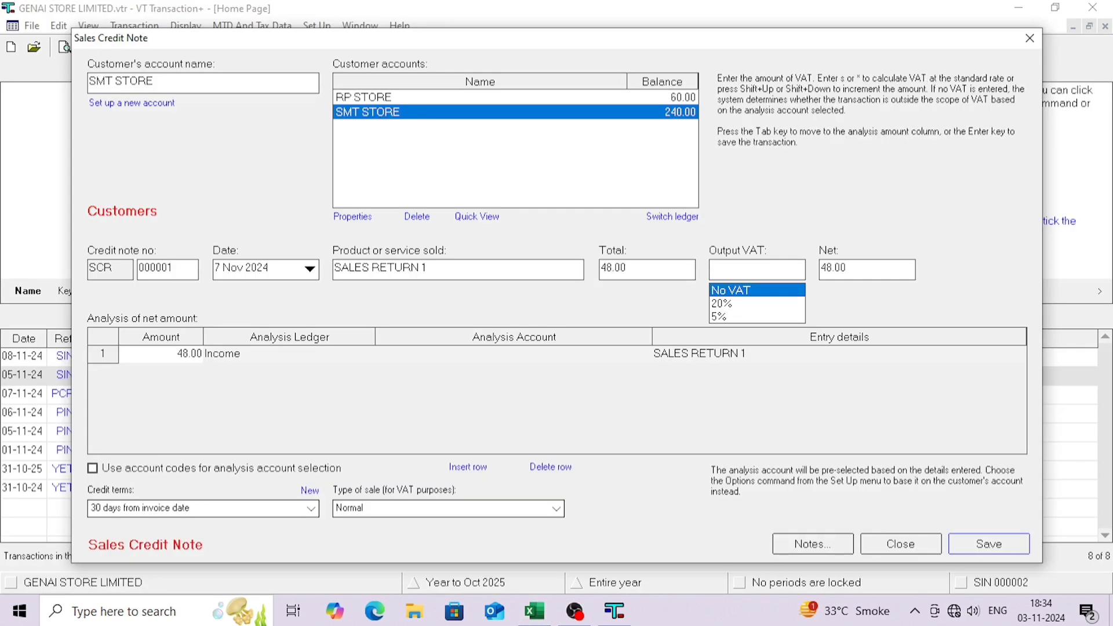
key(Tab)
key(Tab)
key(Tab)
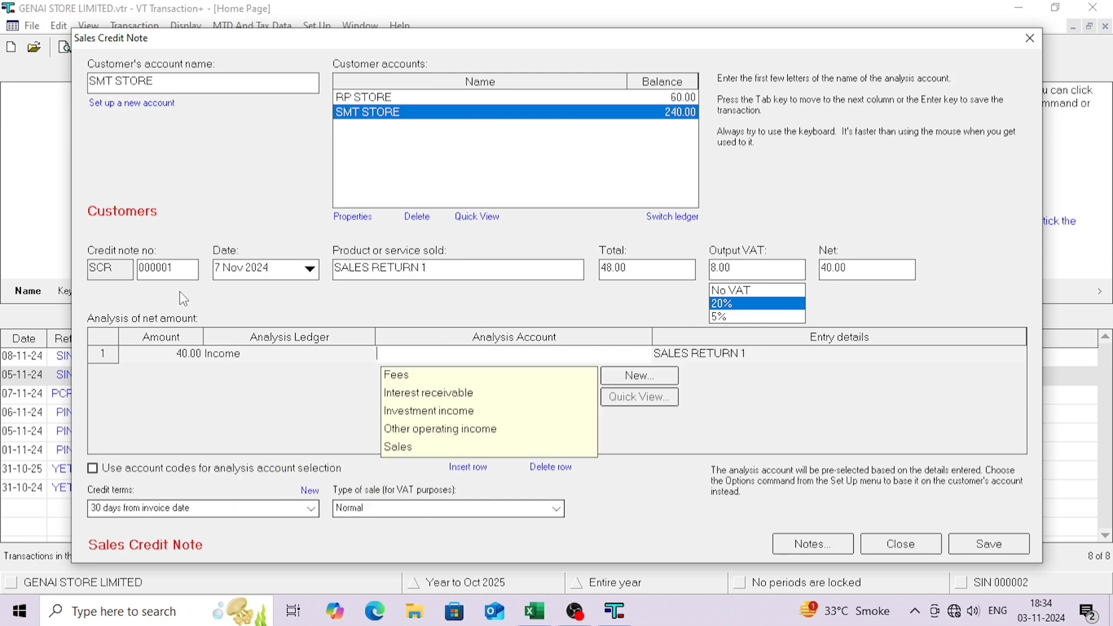
- Analyse the SMT STORE credit note to the Sales income account, save it and close the sales credit note form
key(Down)
key(Down)
key(Down)
key(Down)
key(Down)
key(Tab)
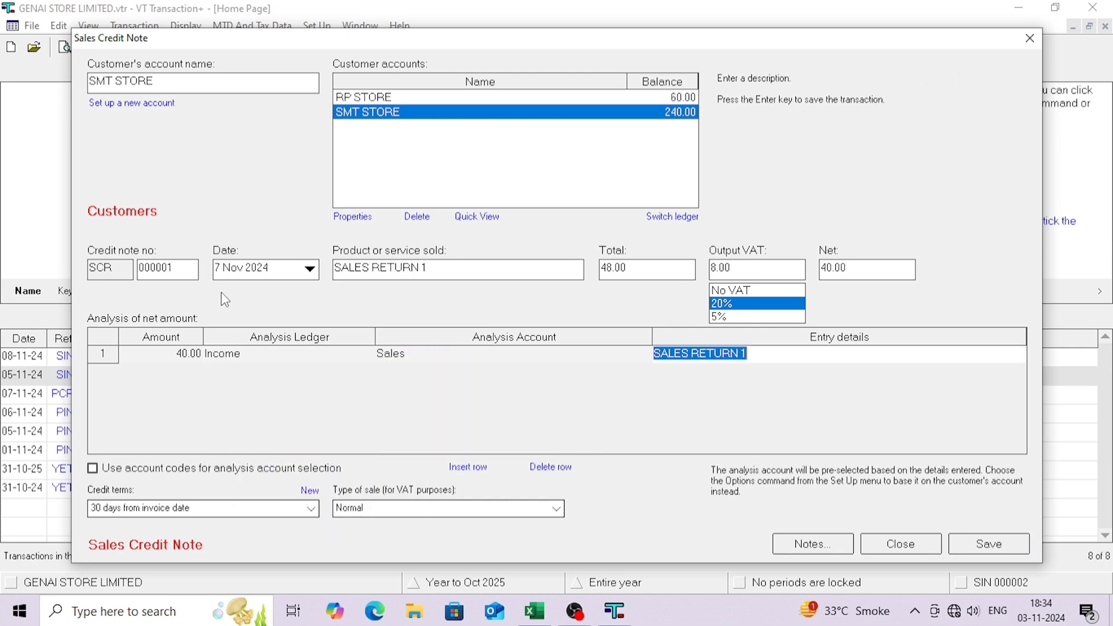
click(965, 547)
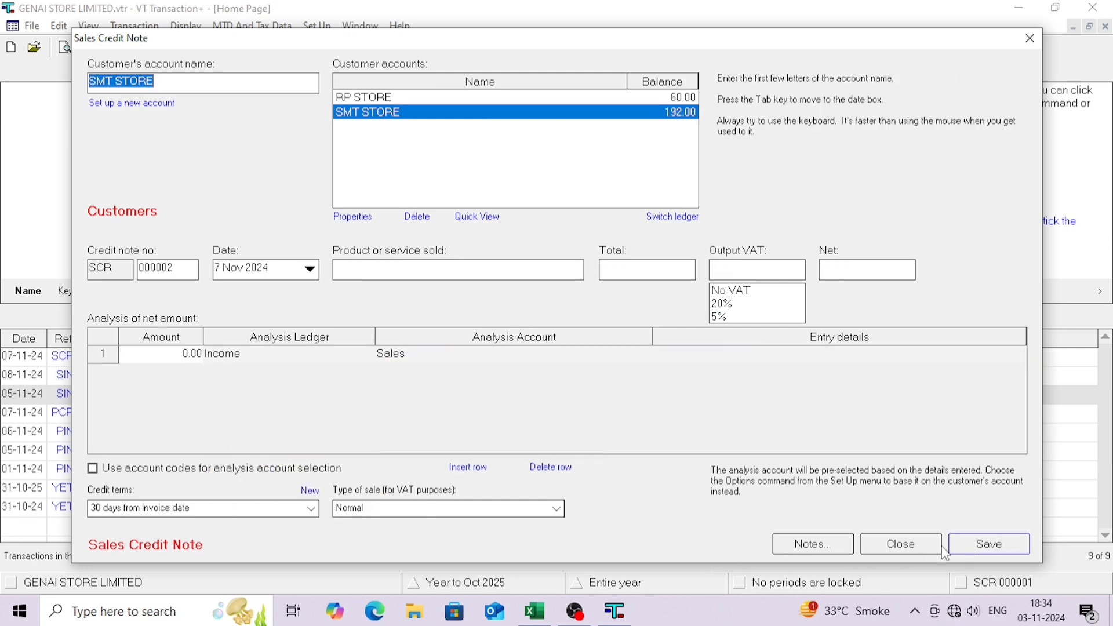
click(896, 547)
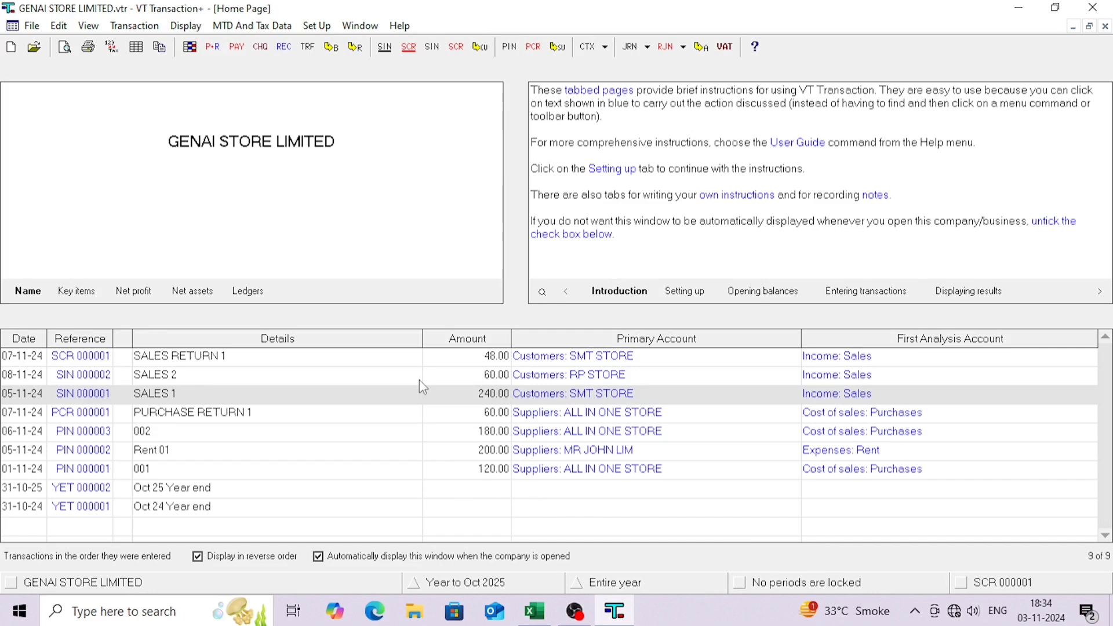
- Open the SMT STORE customer account from the SALES RETURN 1 entry and match it against the SALES 1 invoice
click(375, 362)
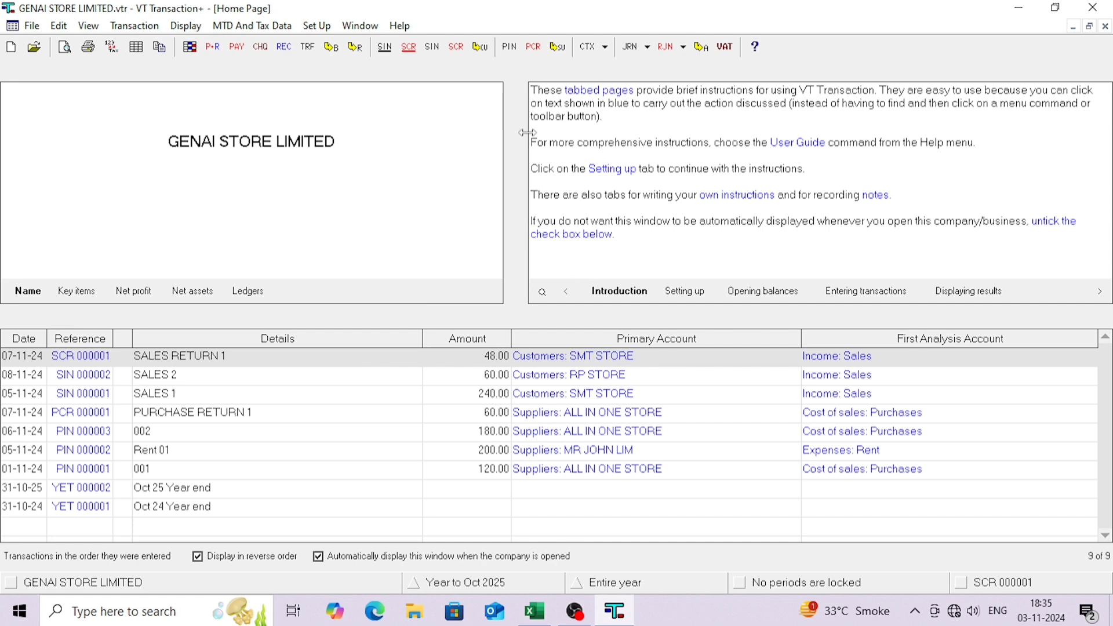
click(616, 356)
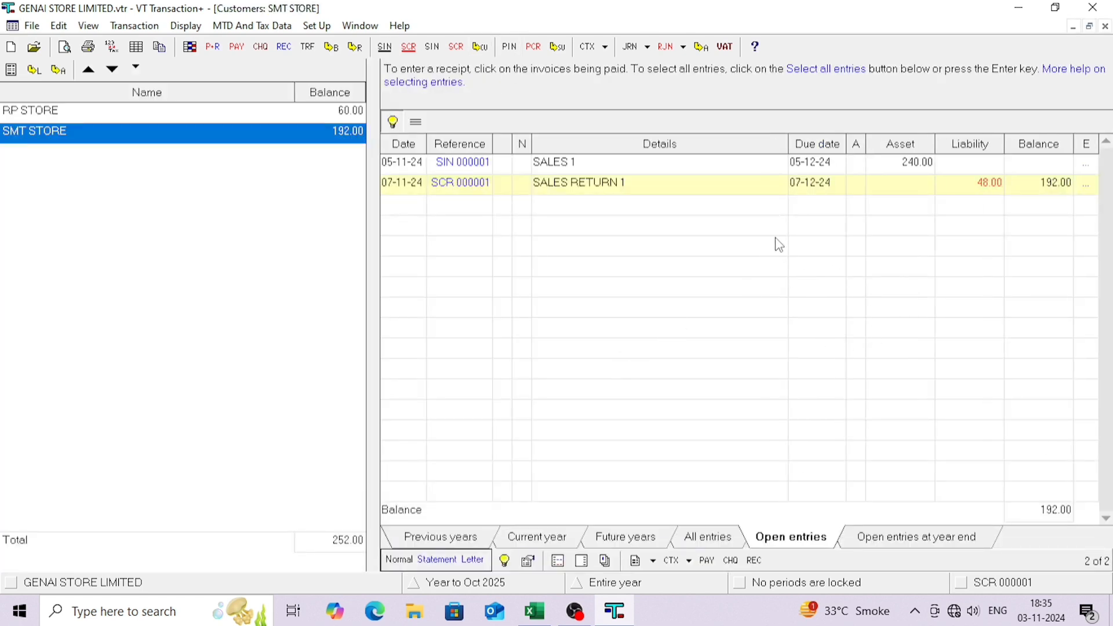
click(657, 168)
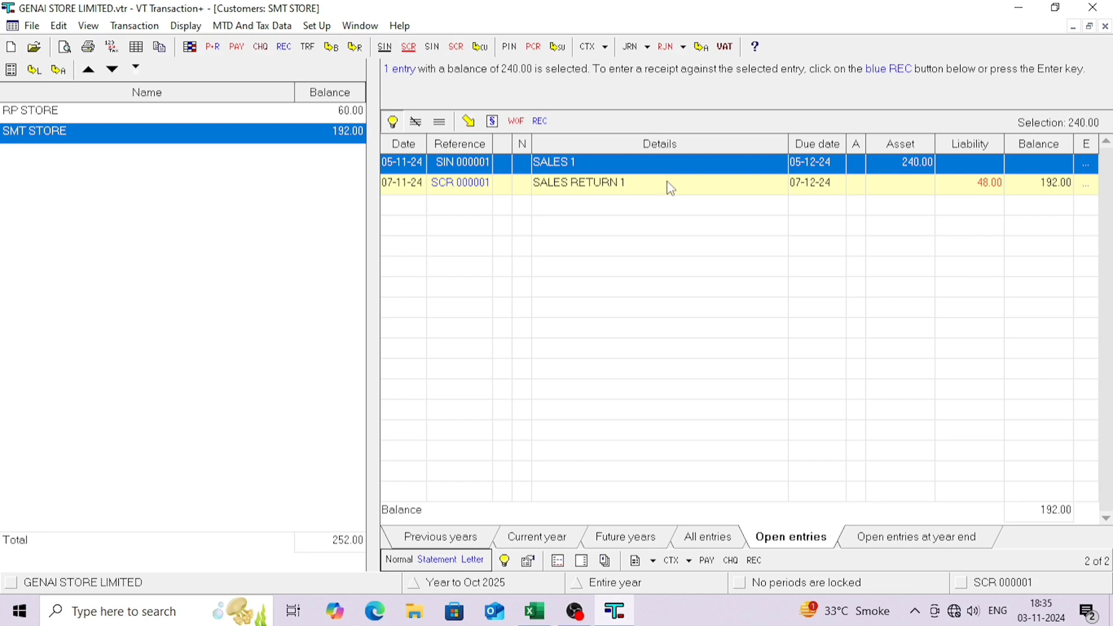
ctrl+click(670, 185)
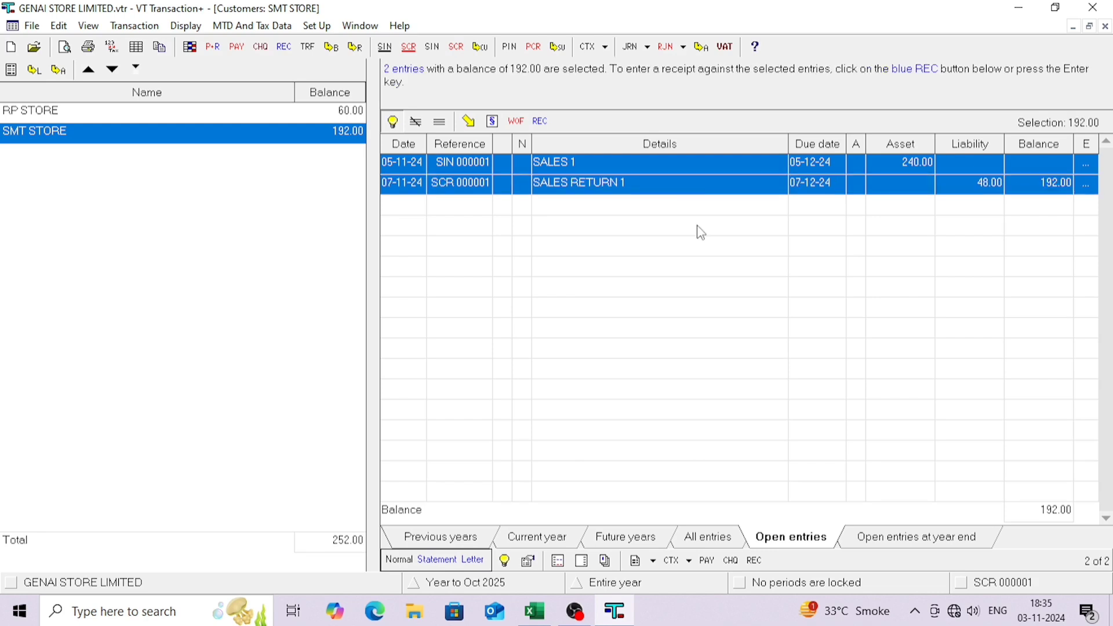
click(494, 121)
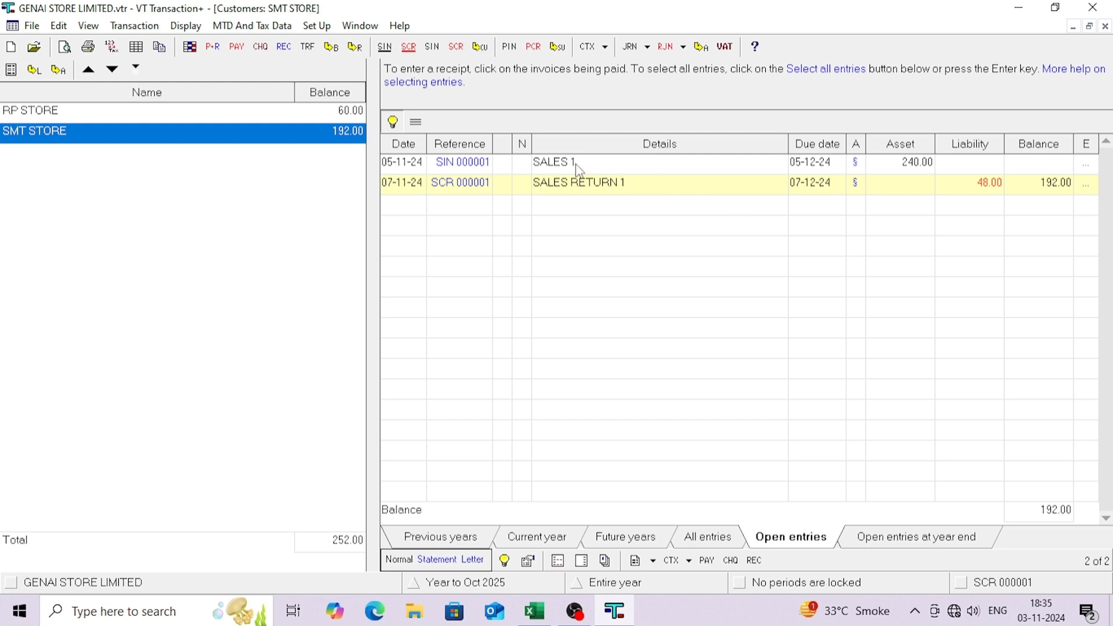
- Review the matched SMT STORE entries, compare the open entries with those at year end, and return to the Home Page
drag(574, 164, 600, 187)
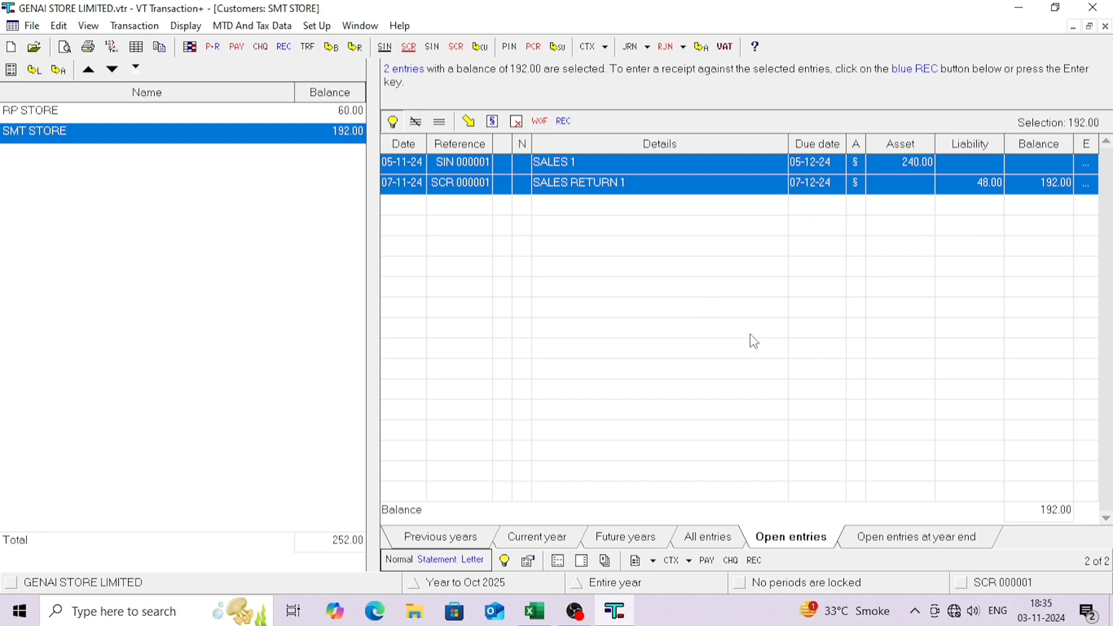
click(760, 184)
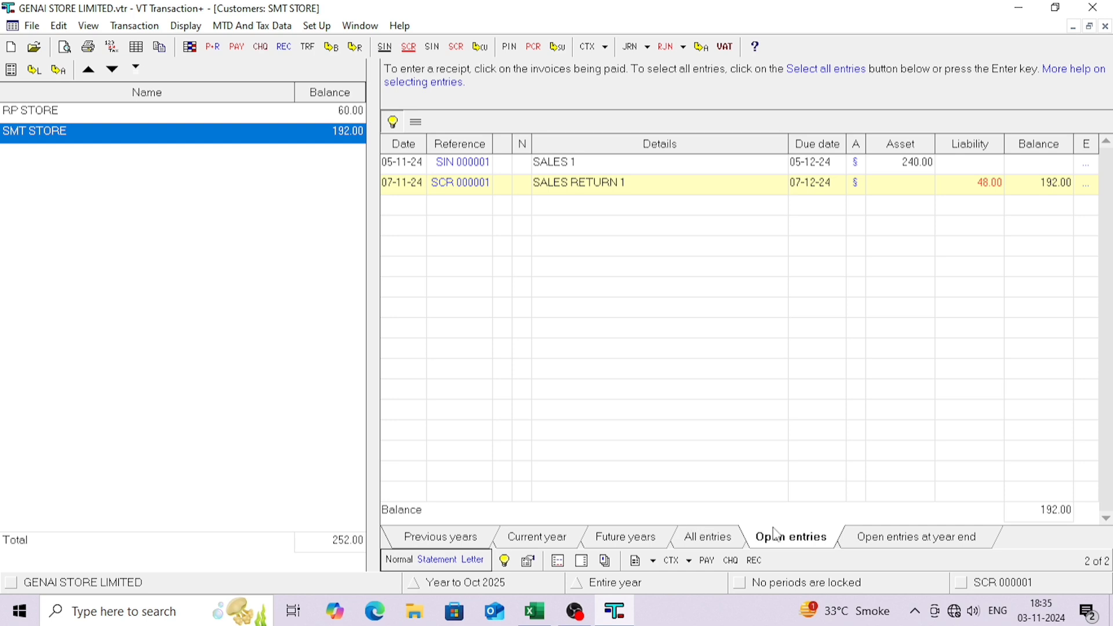
click(907, 534)
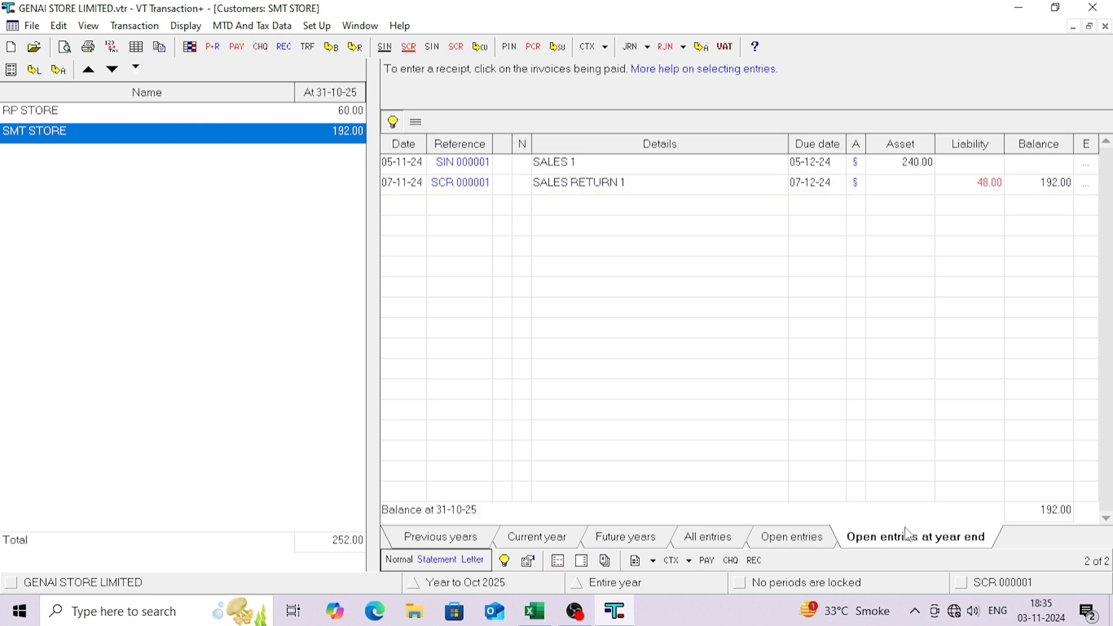
click(796, 545)
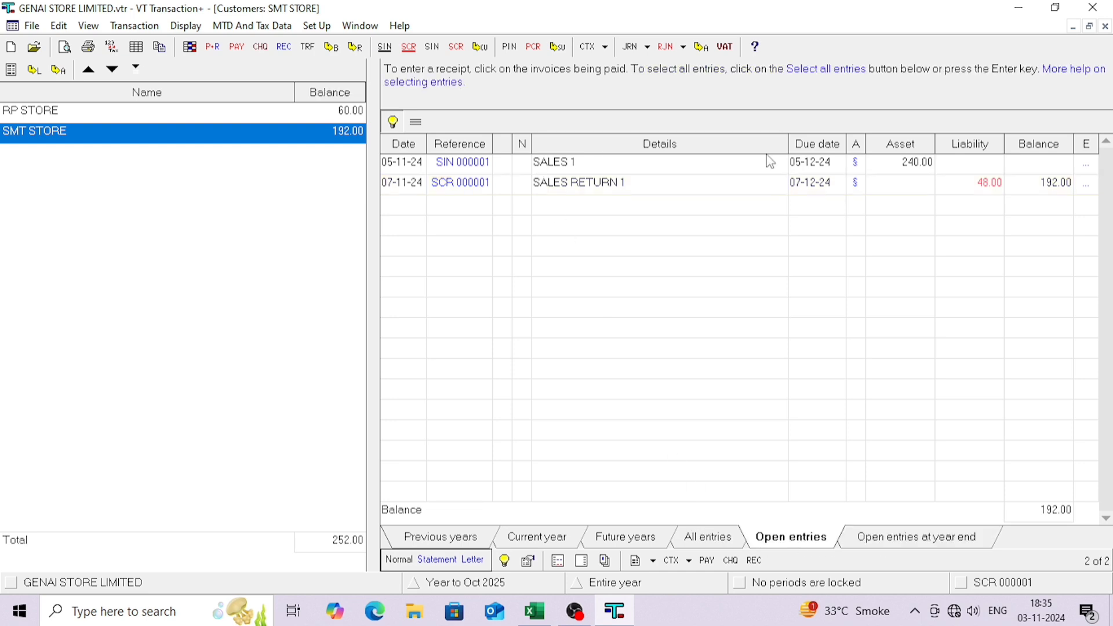
click(1105, 26)
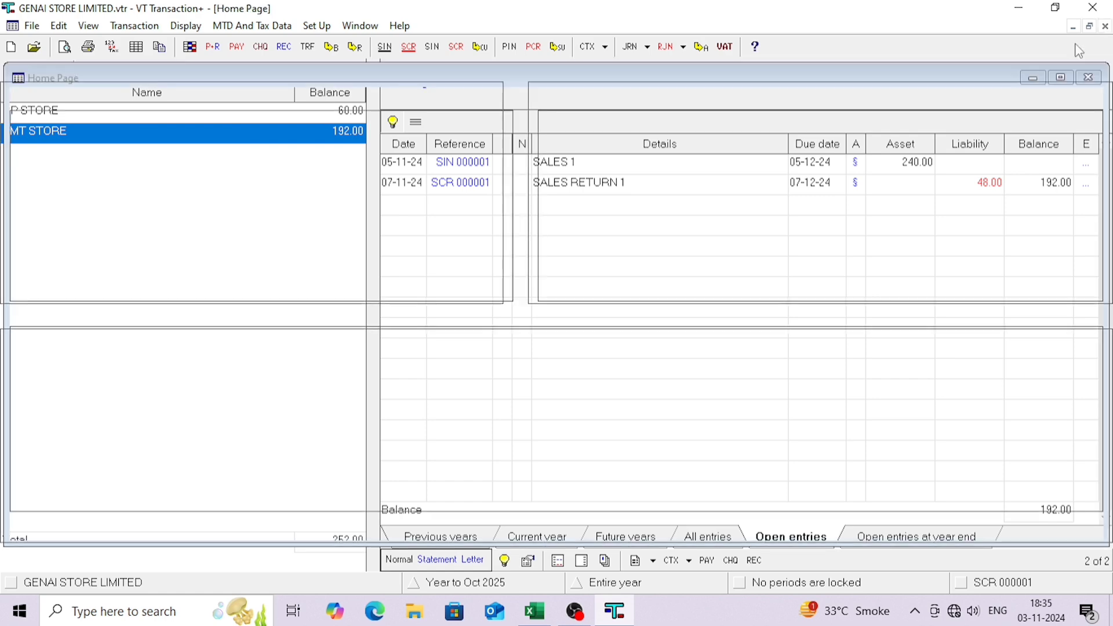
- Switch to Excel and fill the customer CREDIT NOTE rows A17:F18 yellow to mark them as entered
key(alt+Tab)
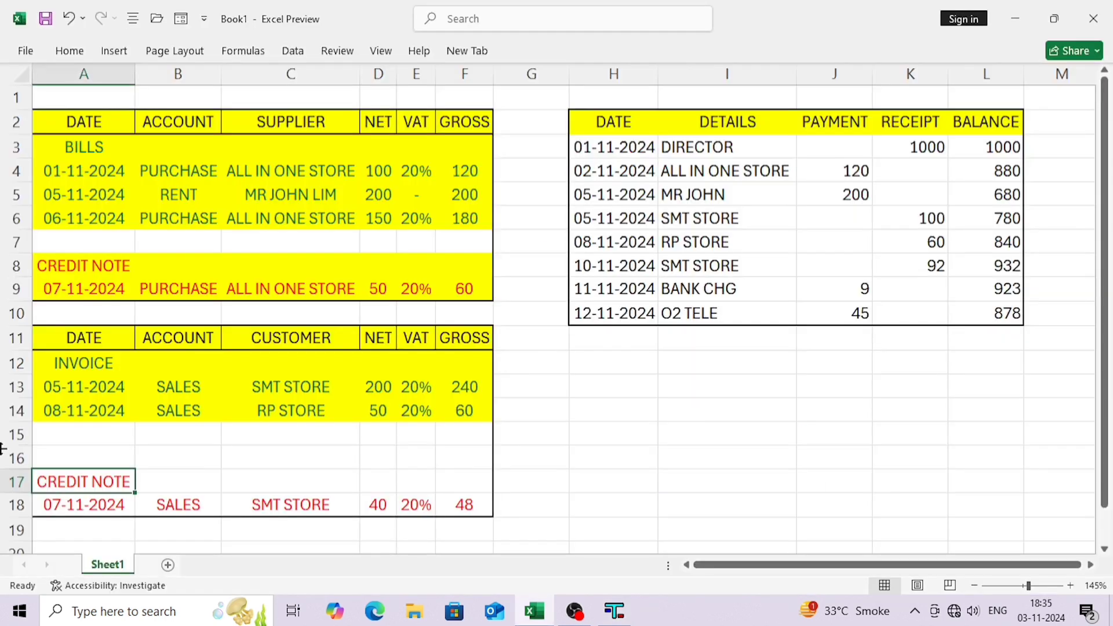
drag(105, 486, 467, 512)
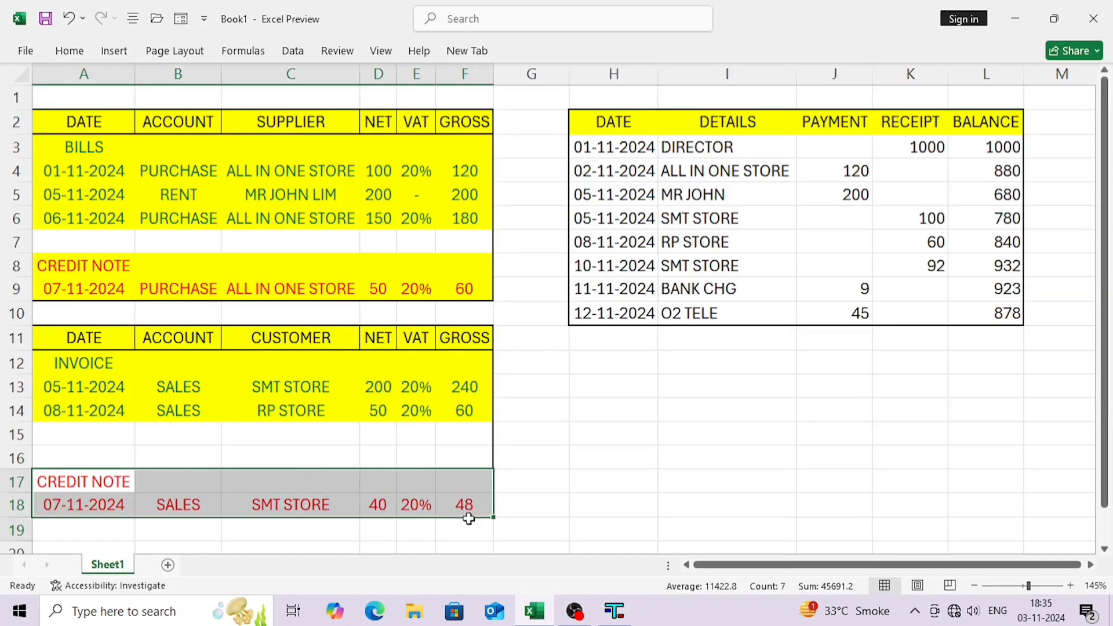
click(71, 50)
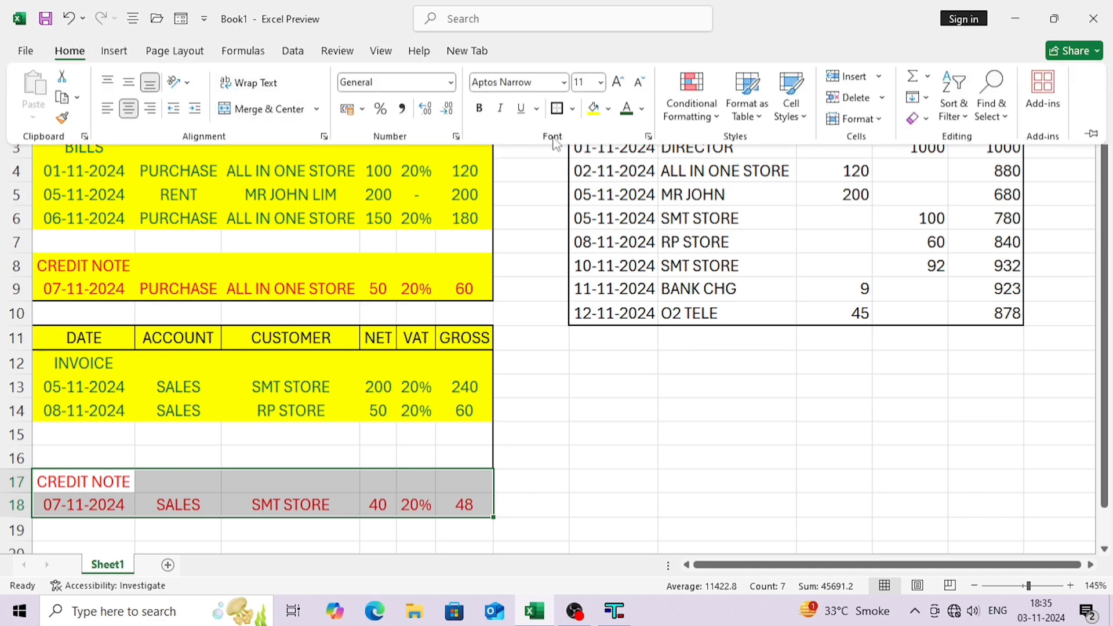
click(608, 108)
click(601, 111)
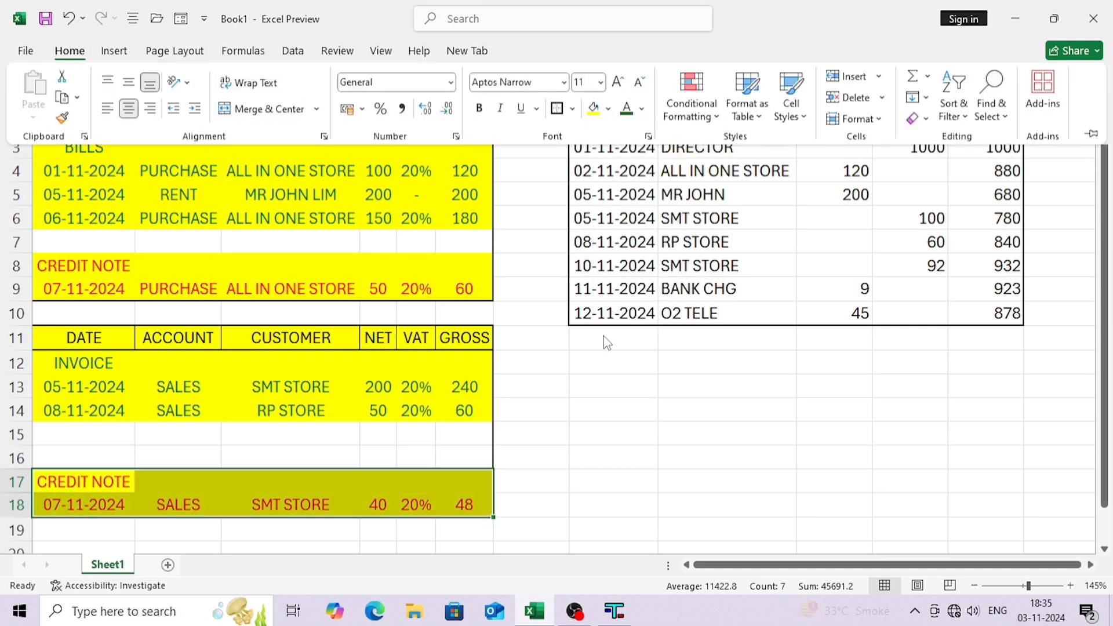
click(599, 408)
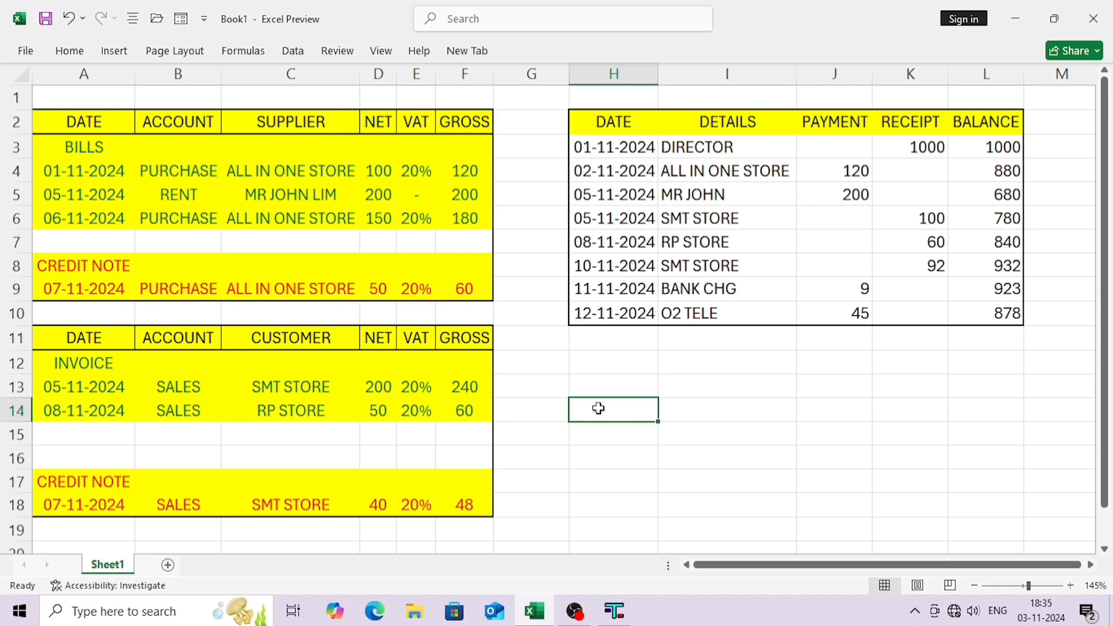
- Switch back to VT Transaction+ and look through the list of ledgers, then close it
key(alt+Tab)
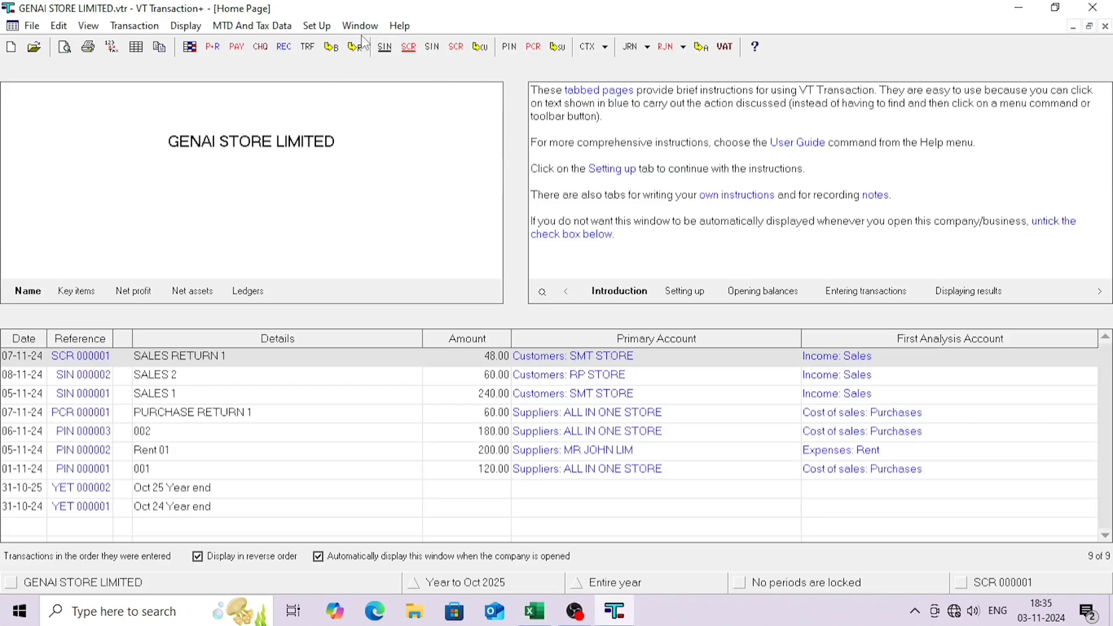
click(316, 26)
mouse_move(385, 103)
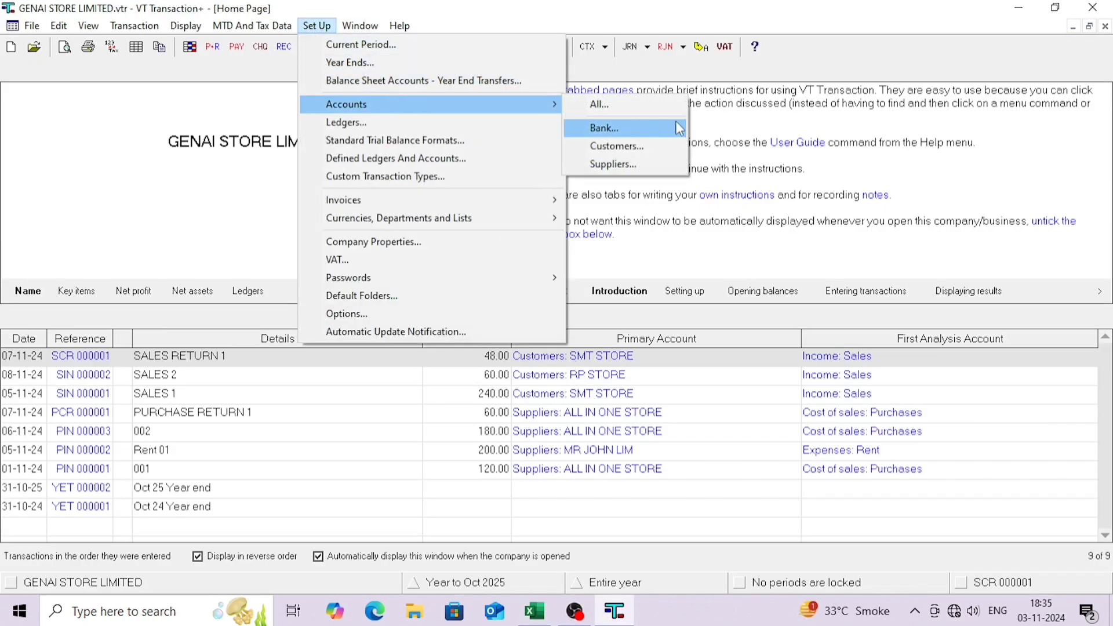
click(505, 124)
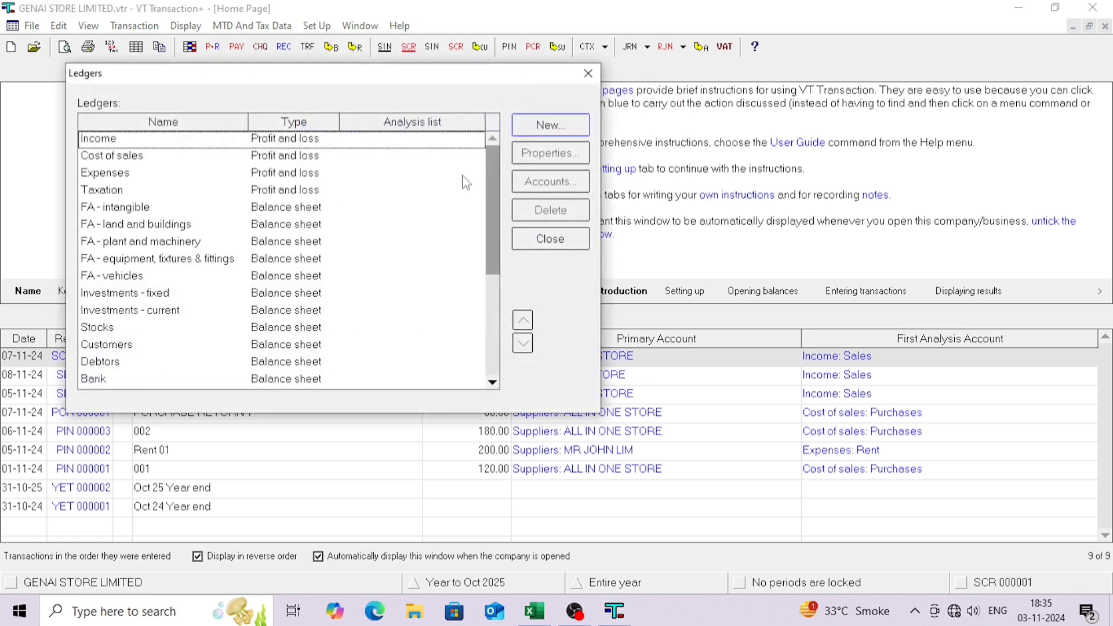
drag(486, 170, 497, 119)
click(588, 74)
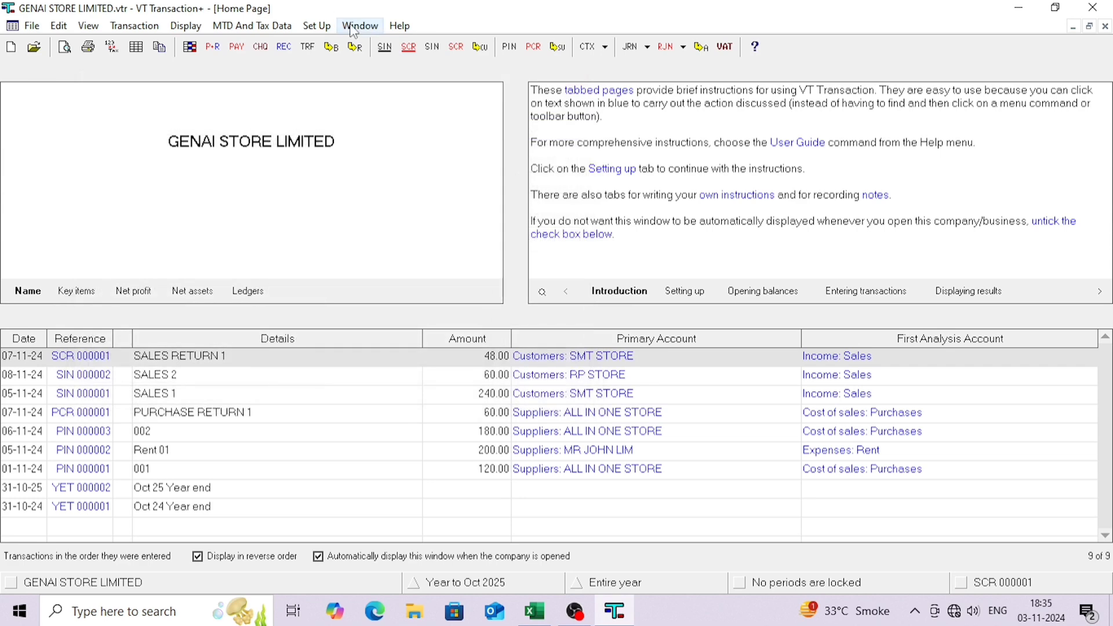
- Open the setup list of bank accounts and go through the default accounts in it
click(317, 25)
mouse_move(434, 104)
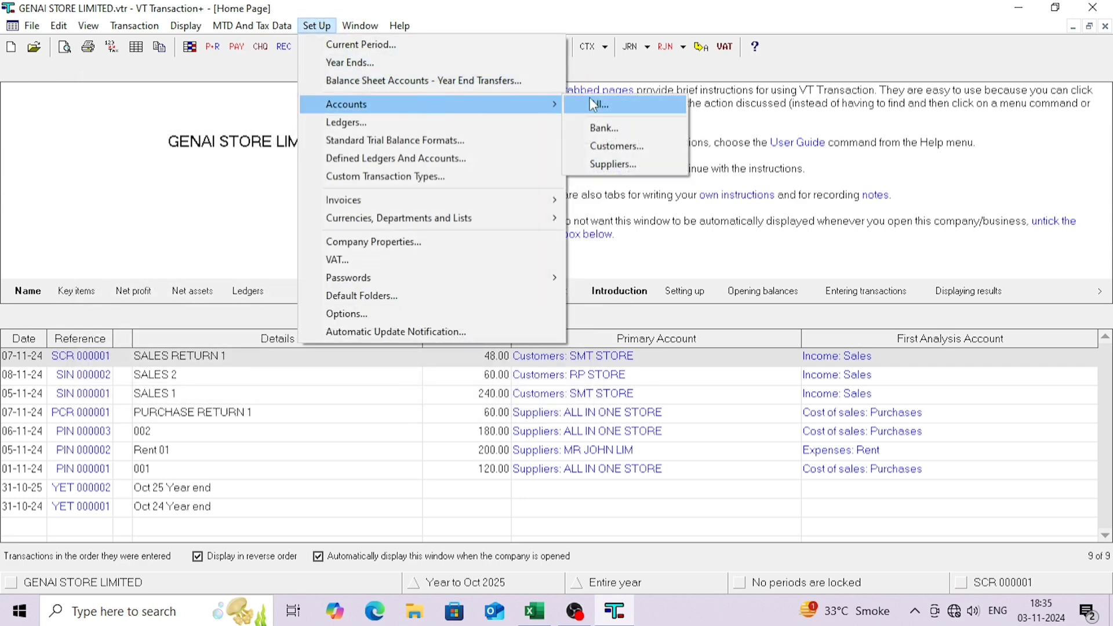
click(594, 129)
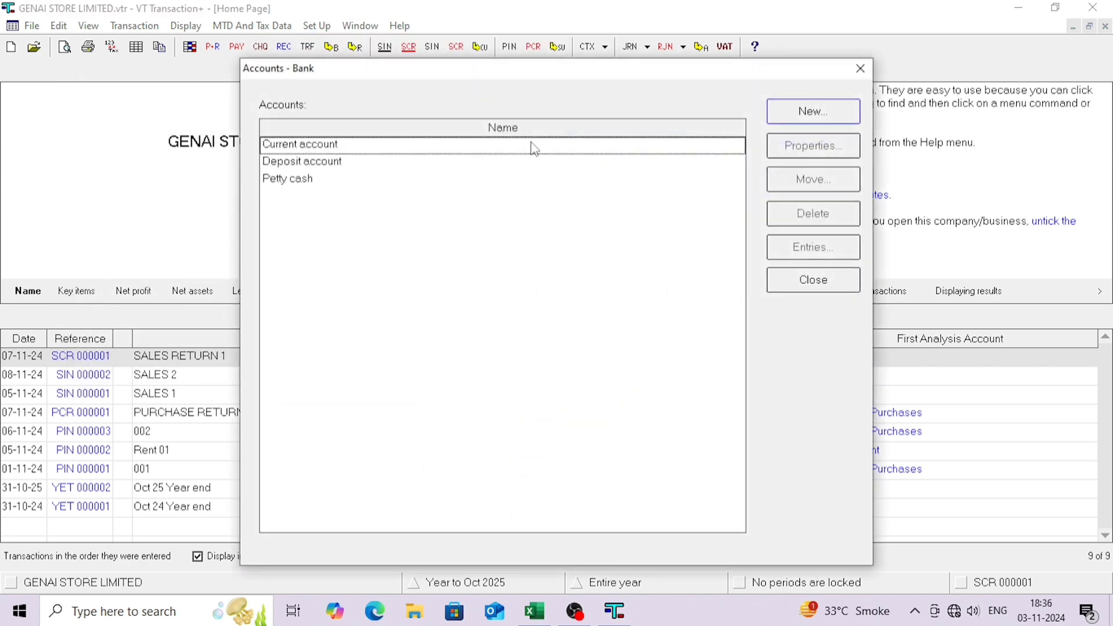
click(357, 149)
click(309, 166)
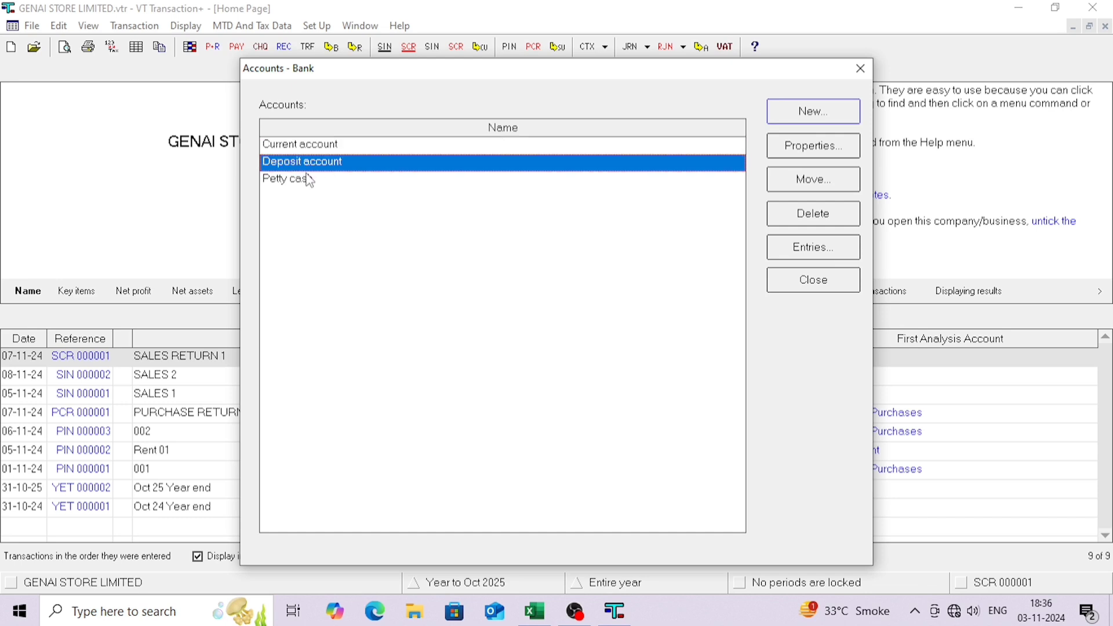
click(309, 180)
- Rename the Current account as NETWEST BANK in its properties, check its other details, save and close the bank accounts list
click(409, 143)
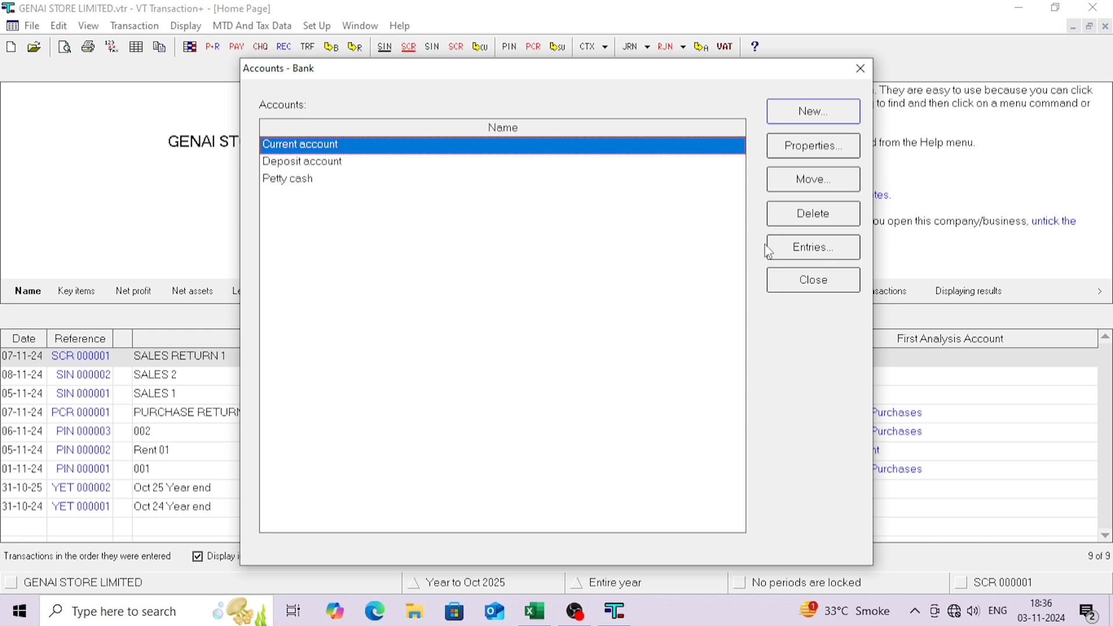
click(794, 146)
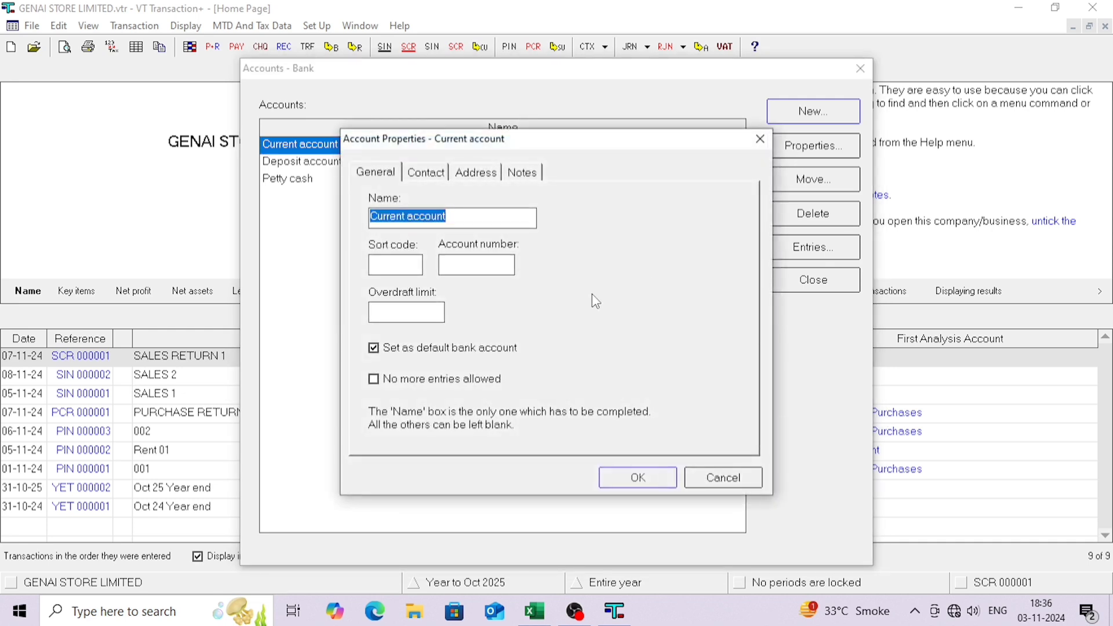
text(NETWEST BANK)
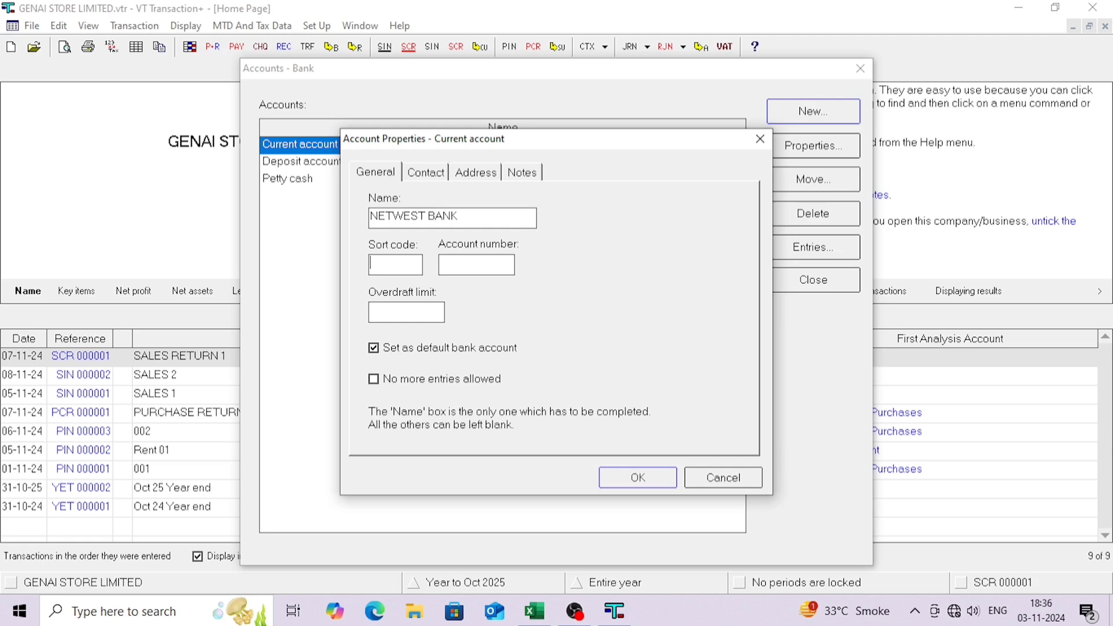
click(428, 173)
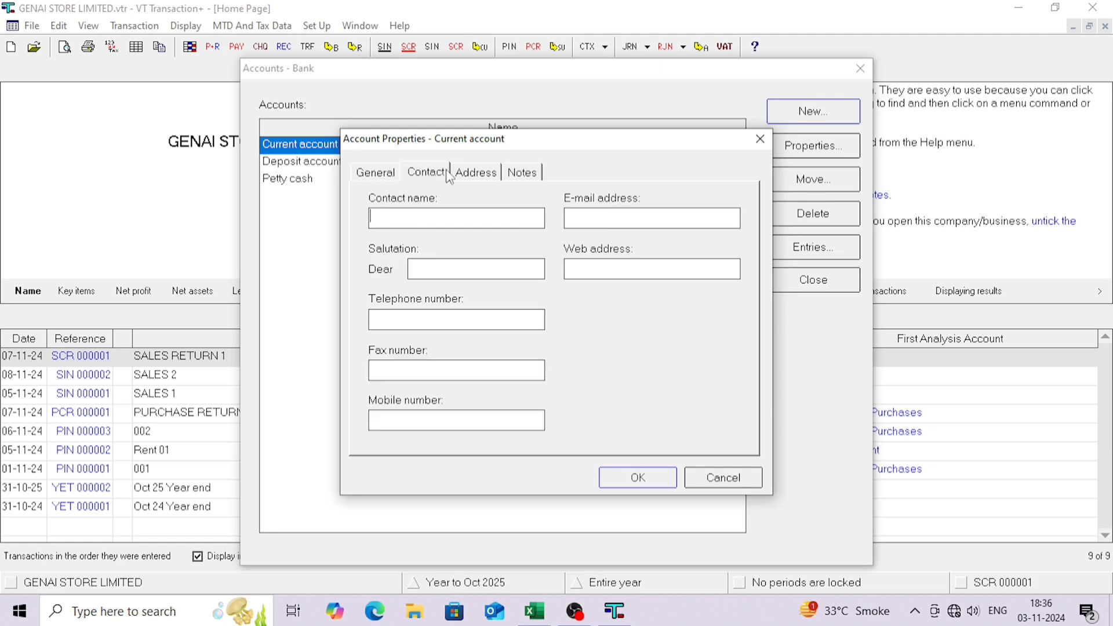
click(475, 173)
click(522, 172)
click(653, 476)
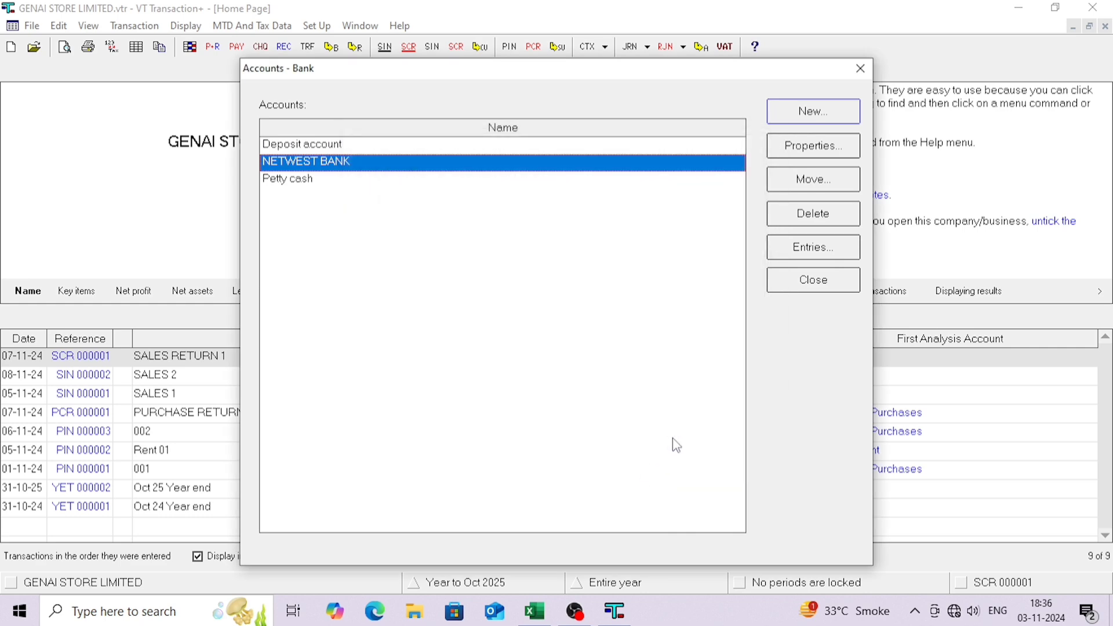
click(861, 68)
- Switch to Excel and examine the bank transactions table H2:L10, starting with the DIRECTOR row dated 01-11-2024
click(534, 610)
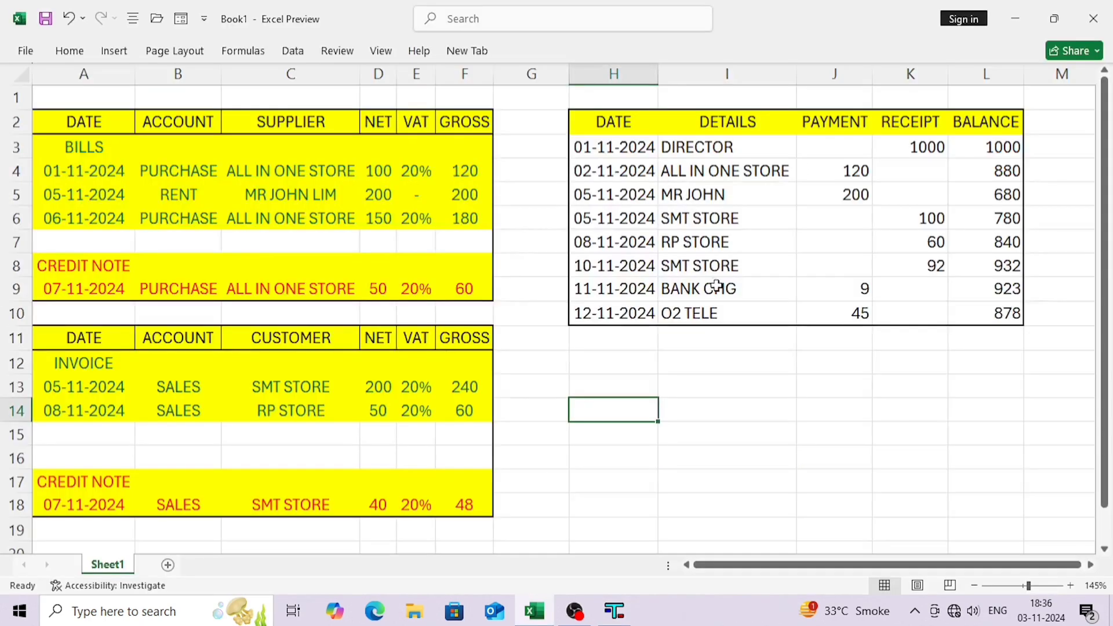
drag(637, 120, 1020, 316)
click(565, 456)
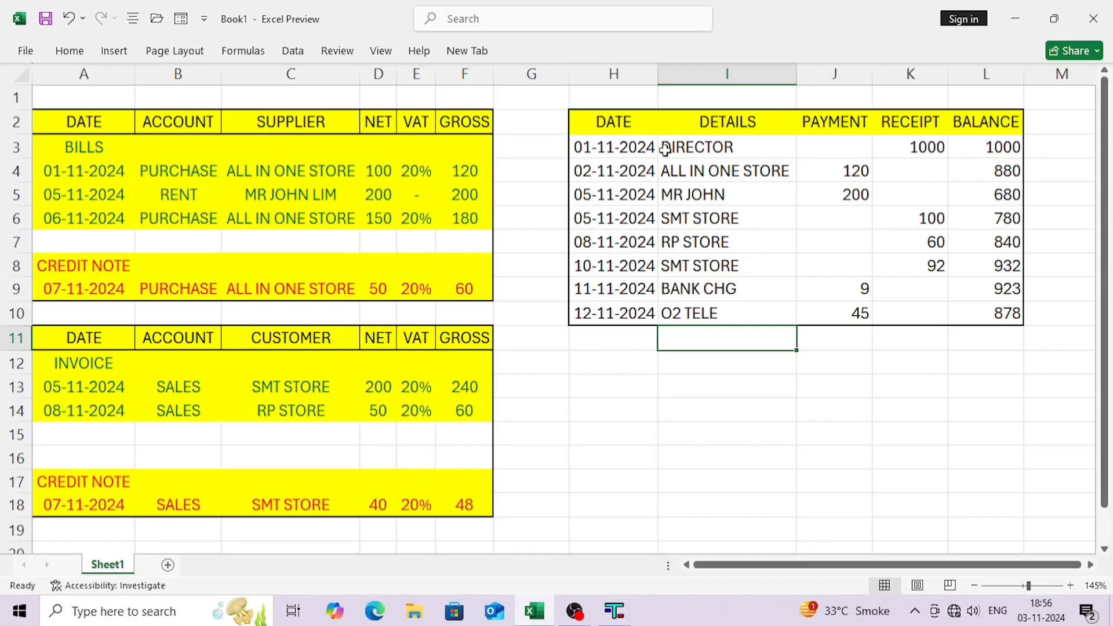
click(651, 145)
click(738, 149)
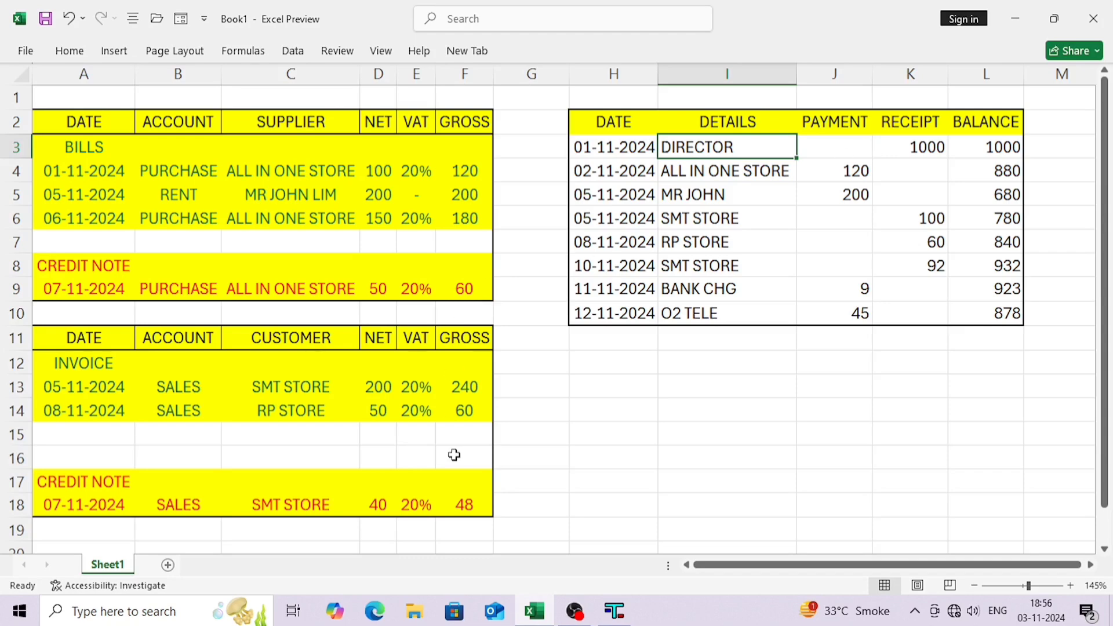
click(614, 611)
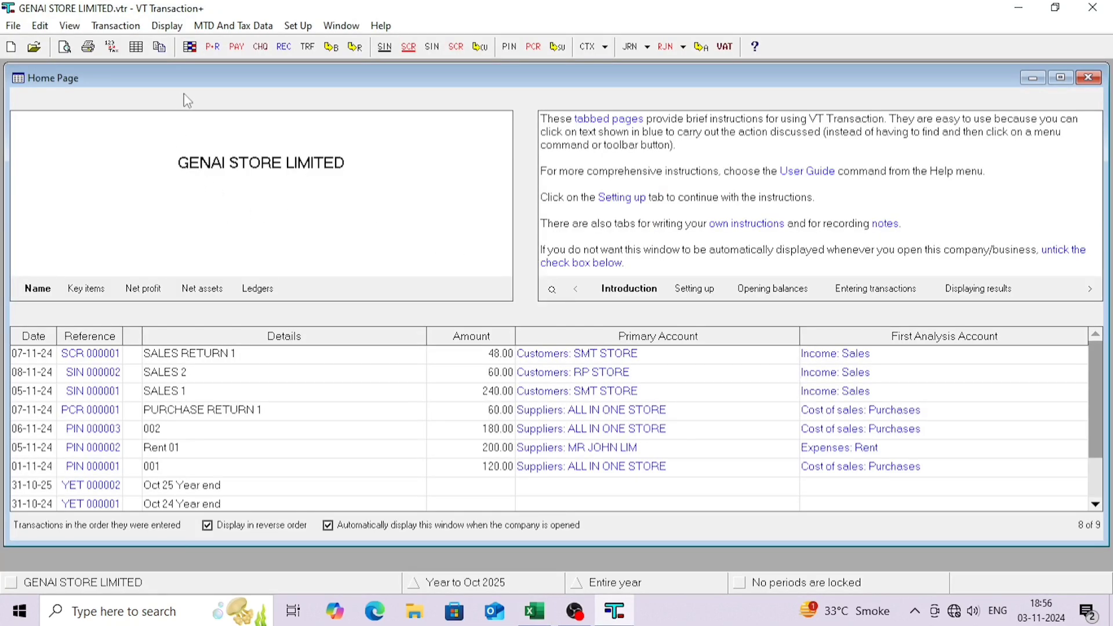
click(142, 29)
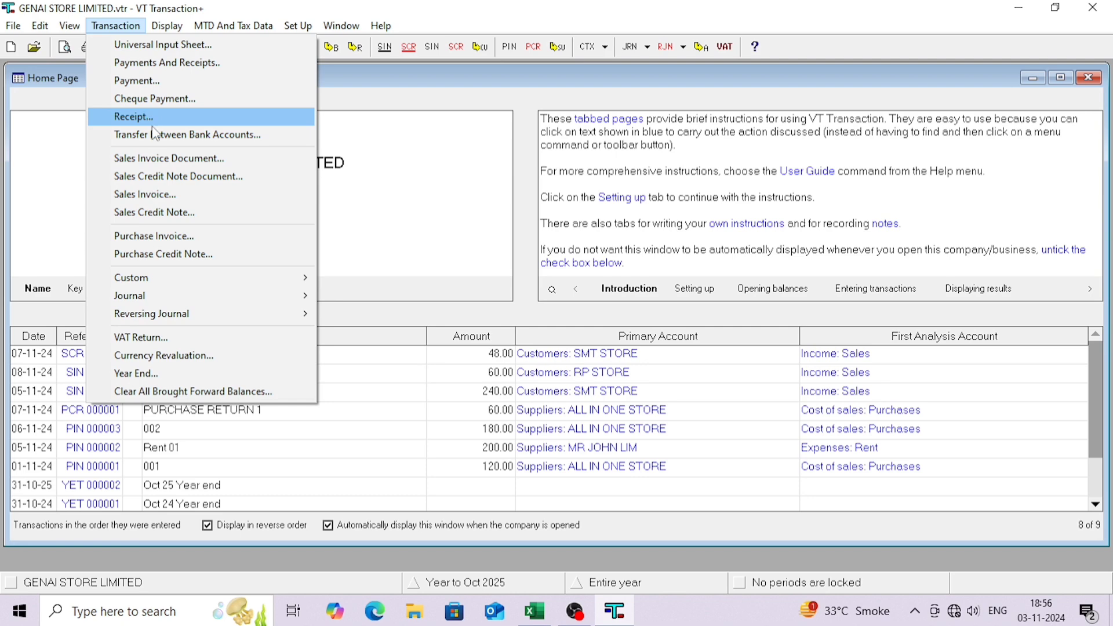
click(339, 80)
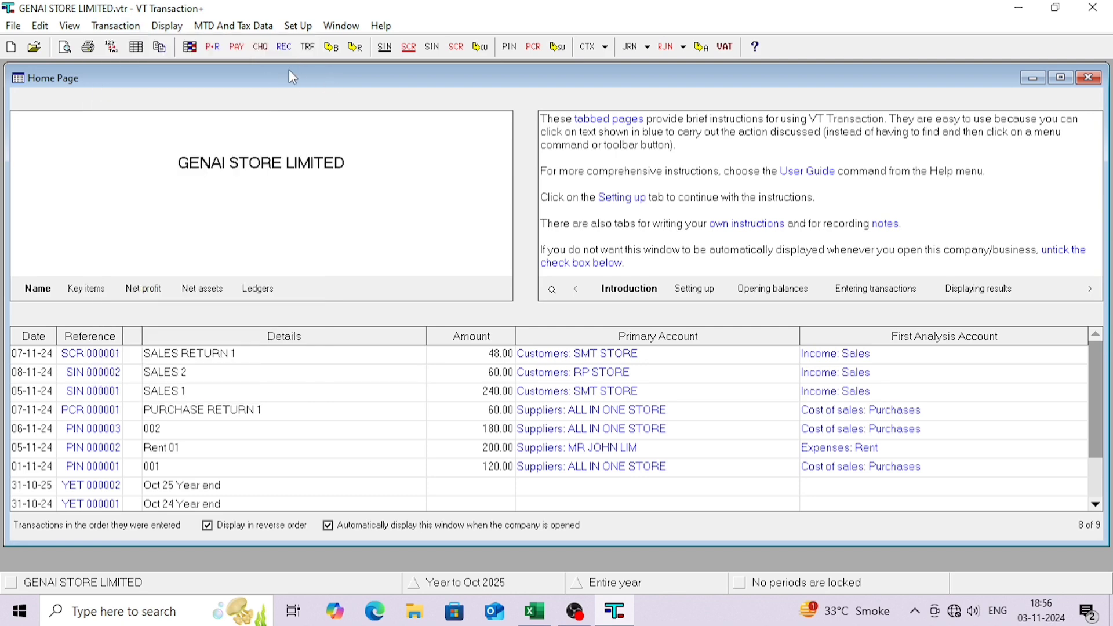
click(115, 26)
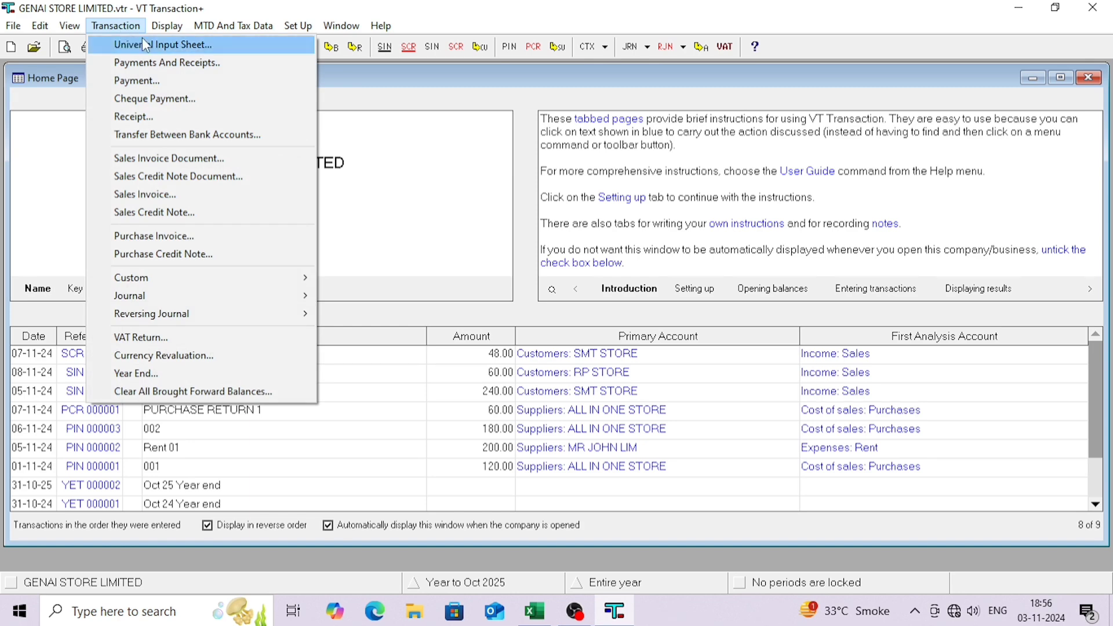
click(351, 70)
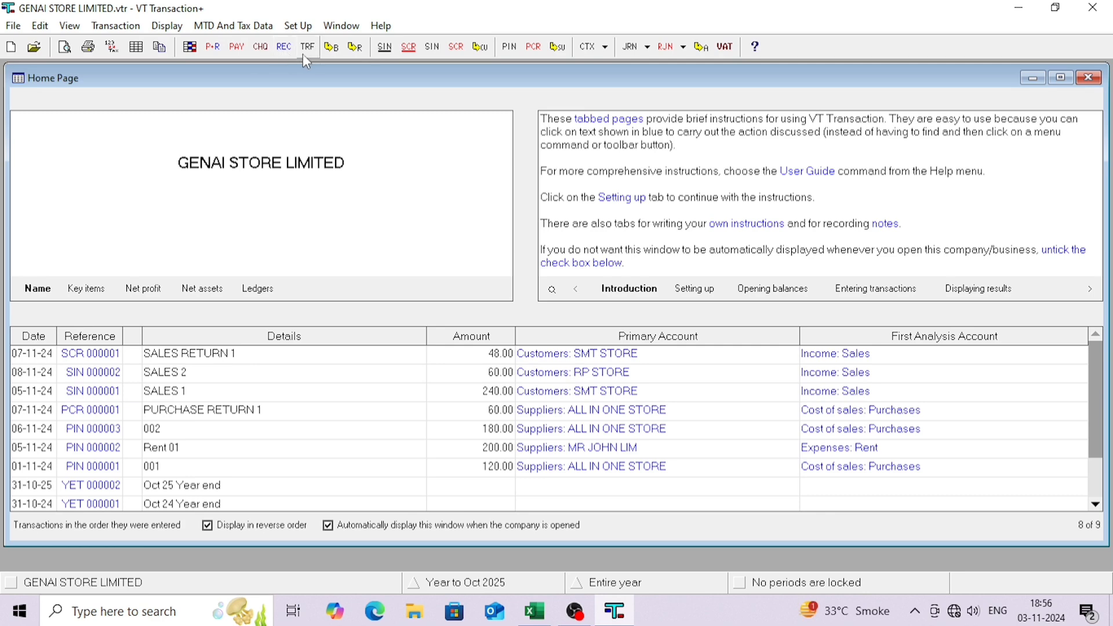
click(133, 29)
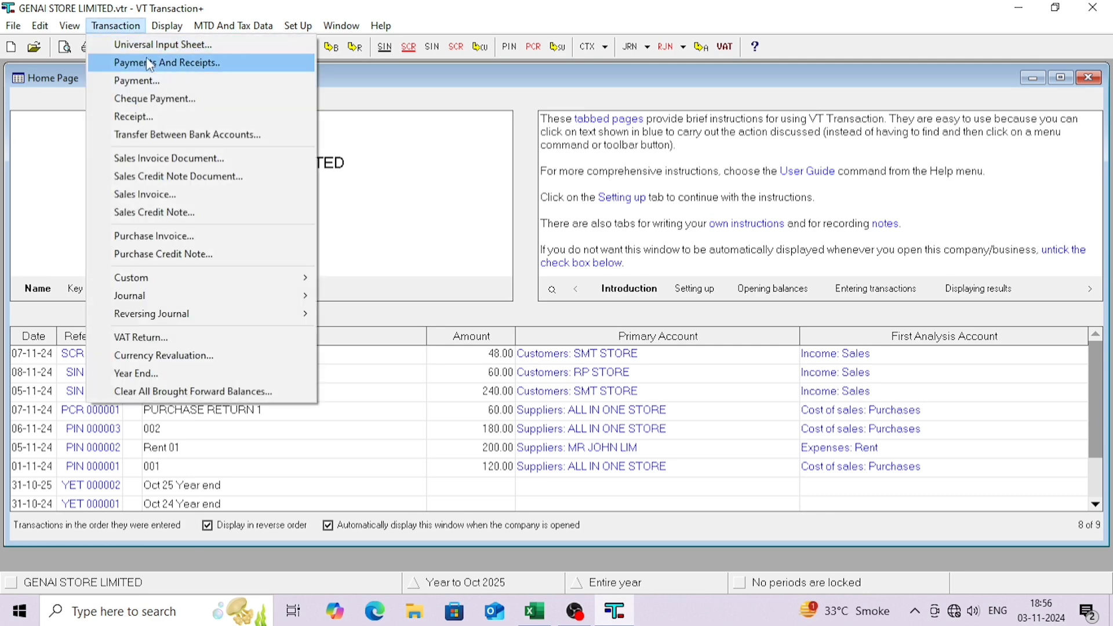
click(346, 70)
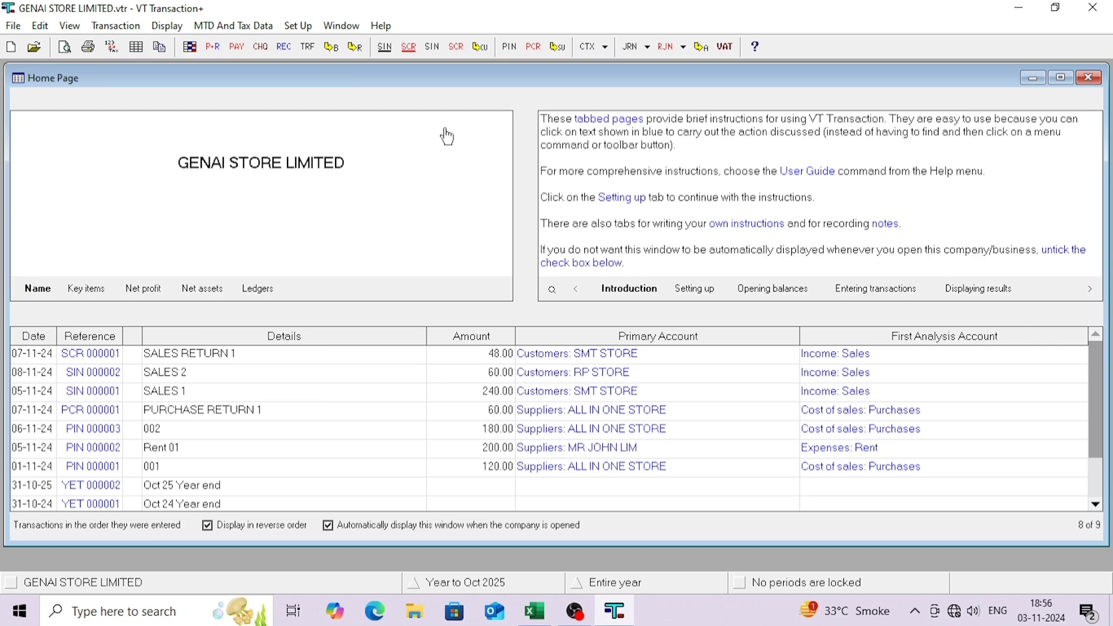
- Switch to Excel and check the date, details and receipt amount of the DIRECTOR bank transaction
key(alt+Tab)
click(612, 145)
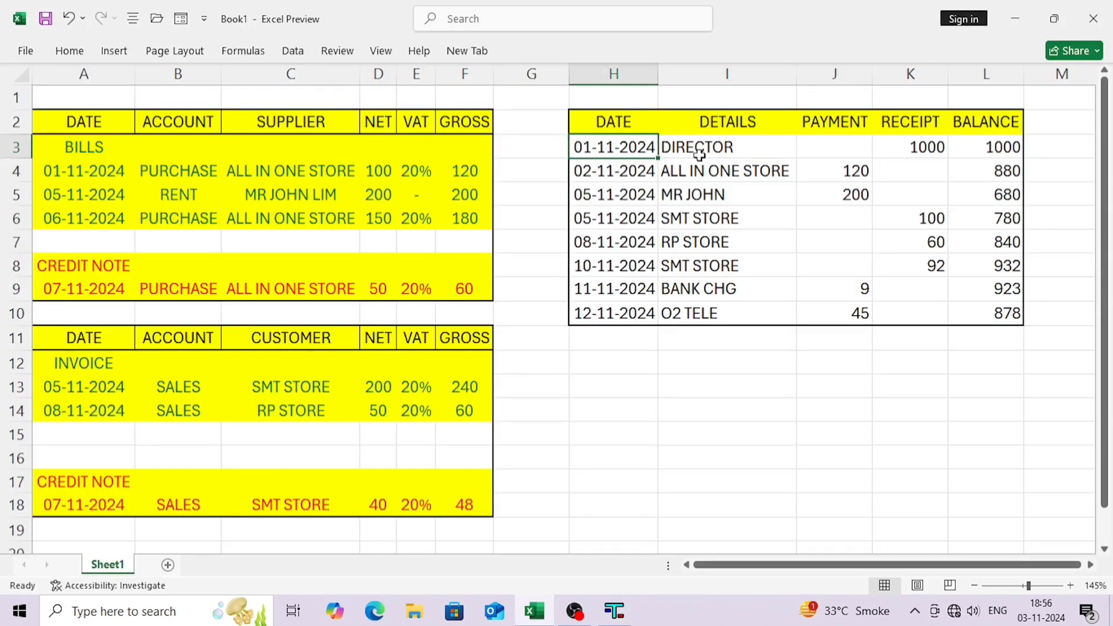
click(756, 145)
click(914, 145)
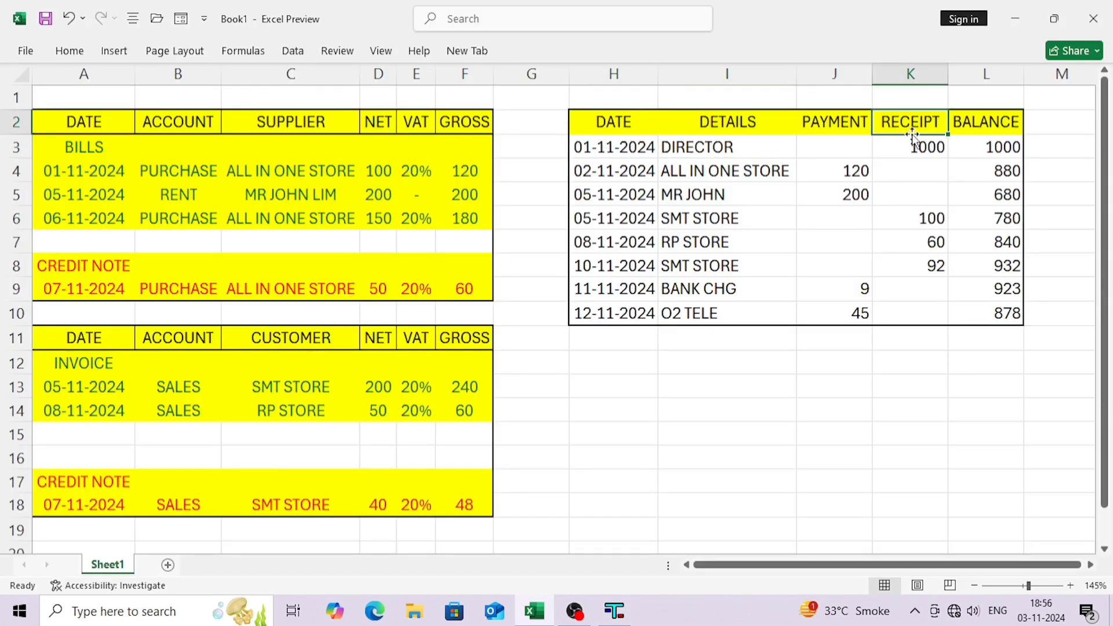
- Switch to VT Transaction+ and start a NETWEST BANK receipt dated 1 Nov 2024, received from DIRECTOR
key(alt+Tab)
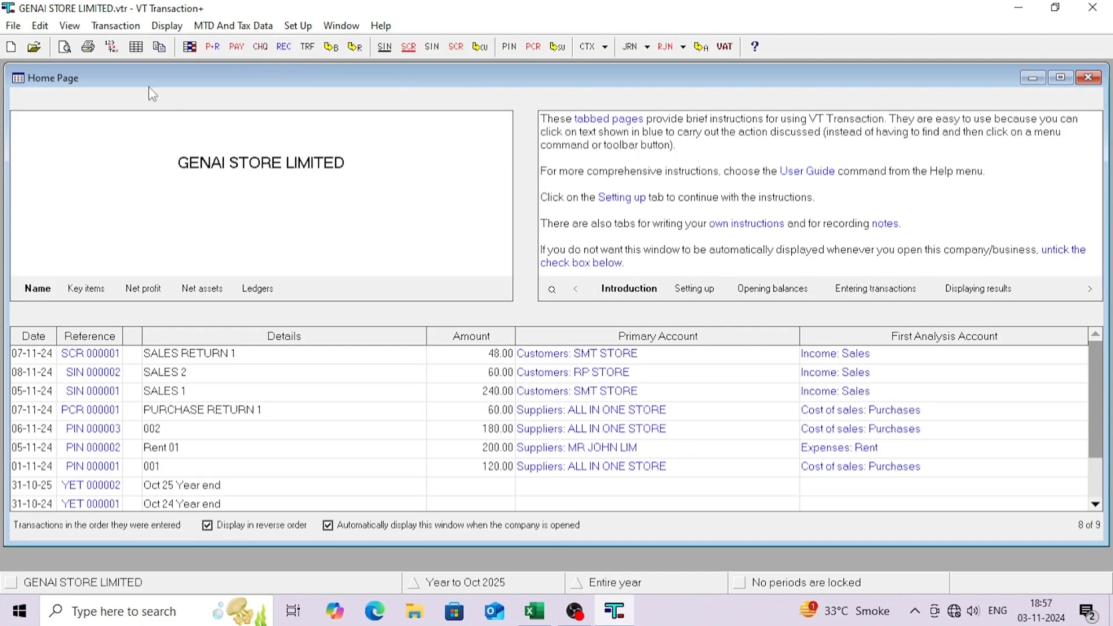
click(135, 28)
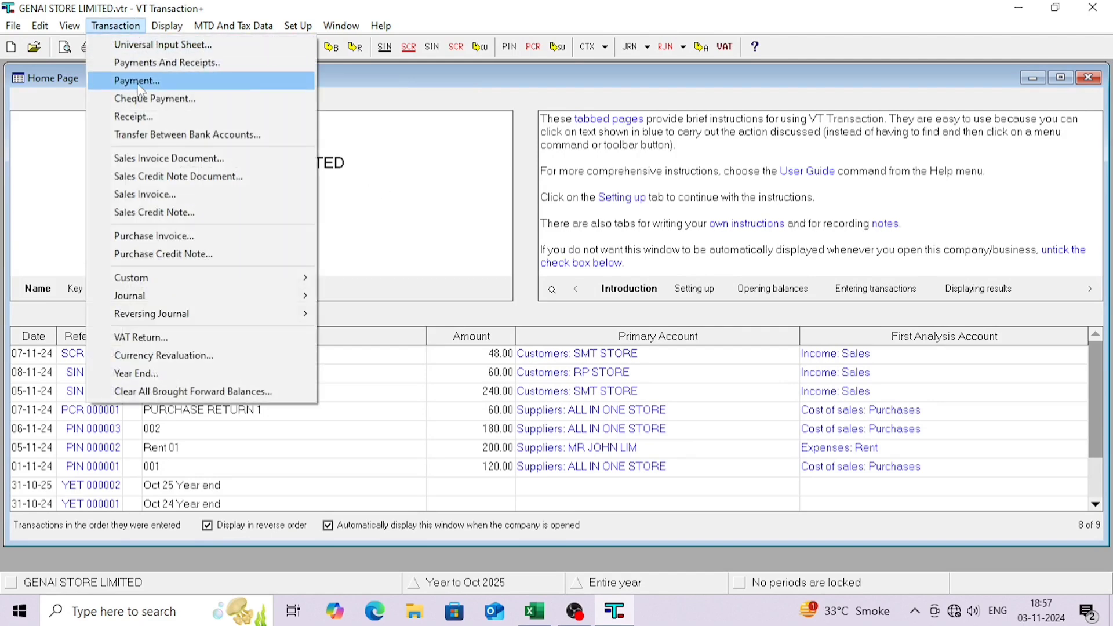
click(360, 93)
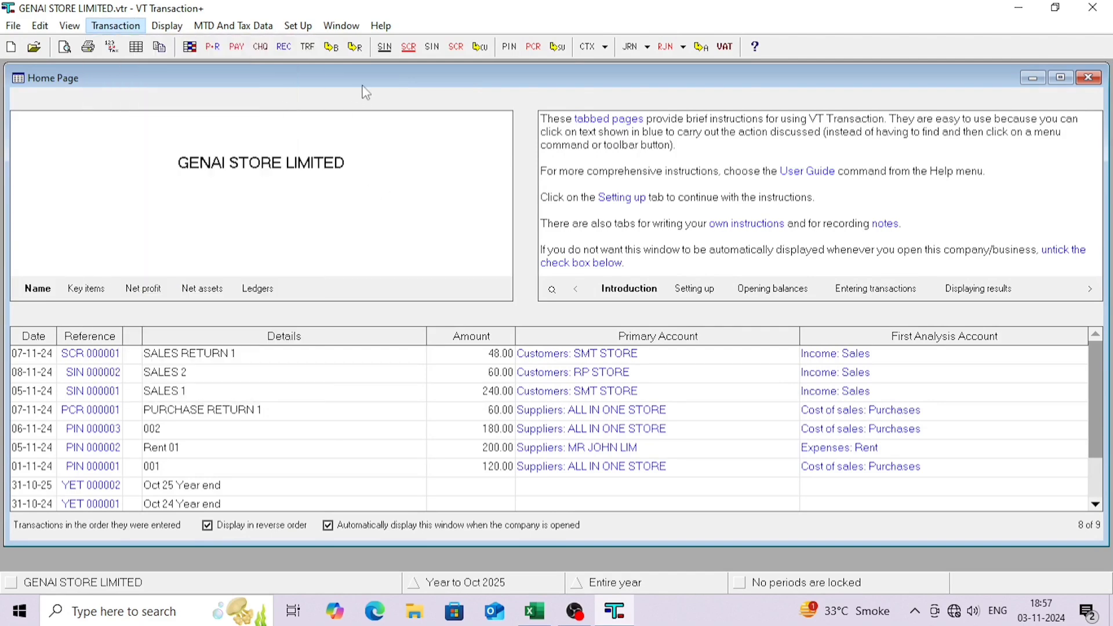
click(280, 51)
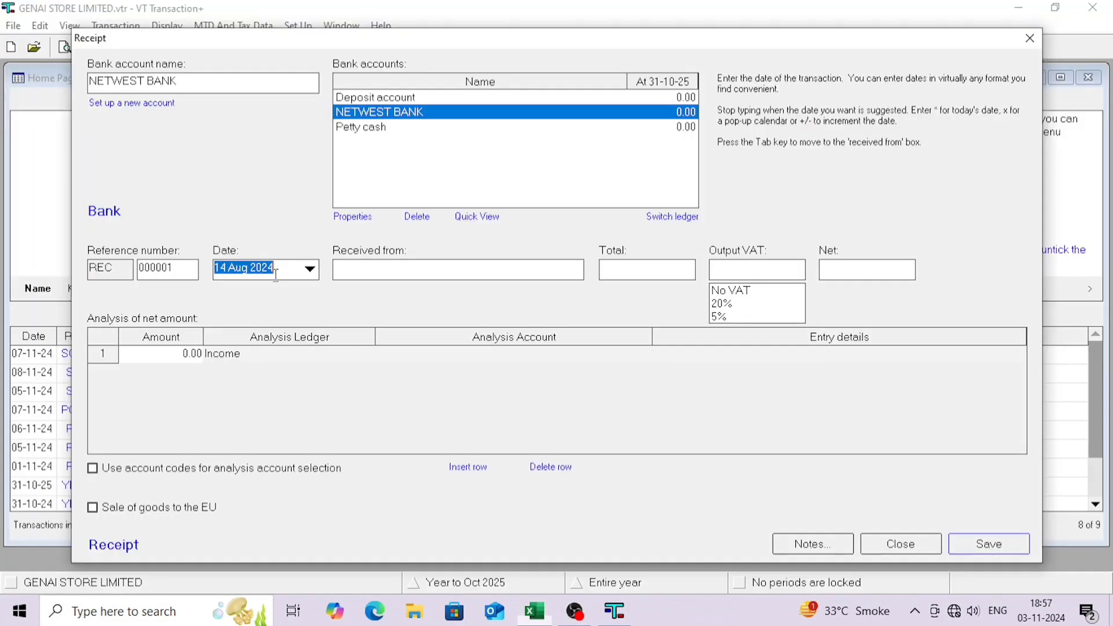
text(0)
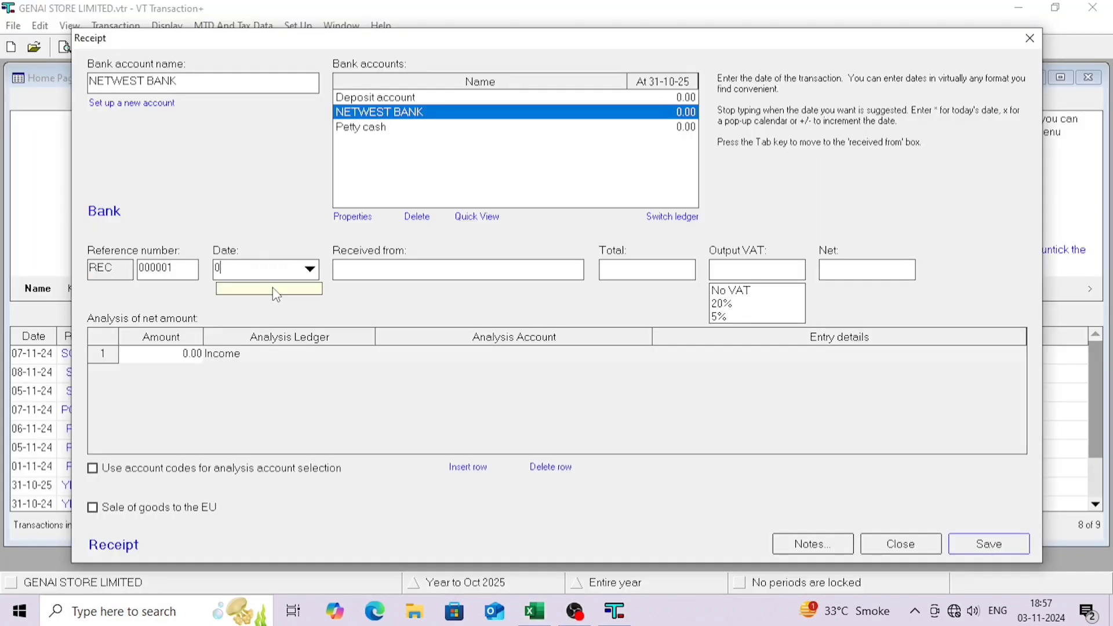
text(1/11/)
key(Tab)
text(DI)
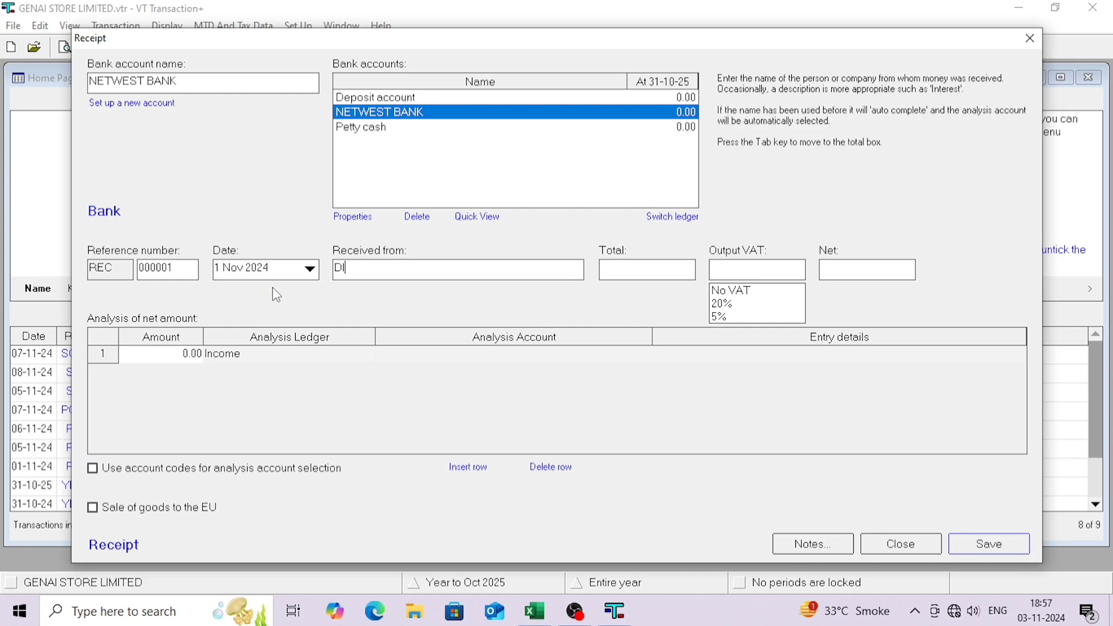
text(RECTOR)
- Check the receipt amount in Excel and set the DIRECTOR receipt's total to 1000, leaving the output VAT blank
key(Tab)
key(alt+Tab)
key(alt+Tab)
text(10)
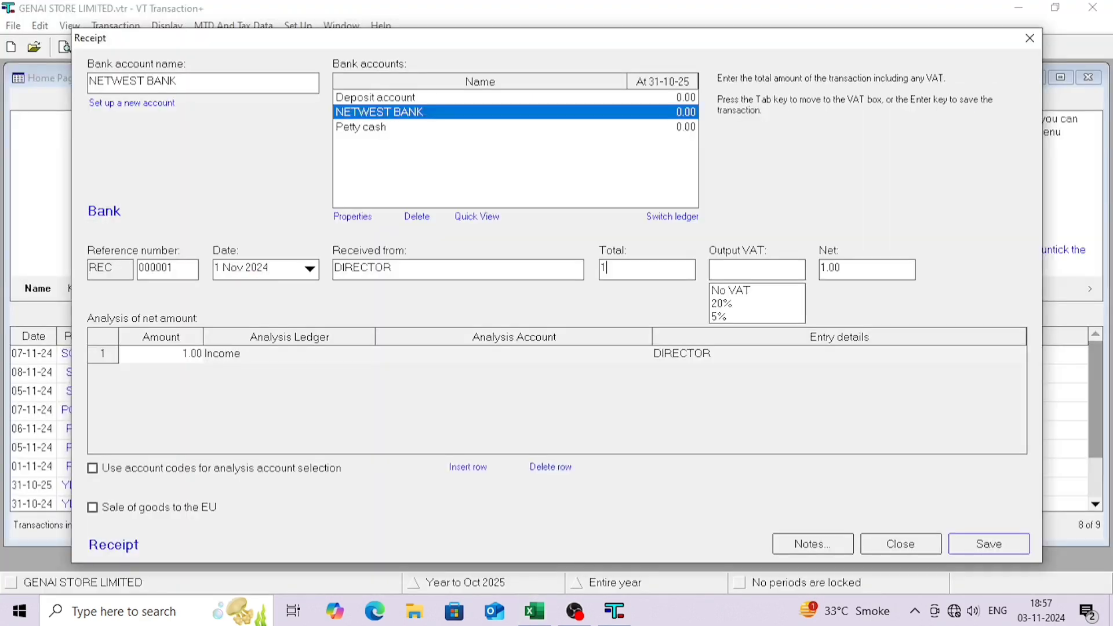
key(Tab)
key(shift+Tab)
text(1000)
key(Tab)
- Keep the suggested analysis amount and open the analysis ledger choices for the receipt's first row
key(Tab)
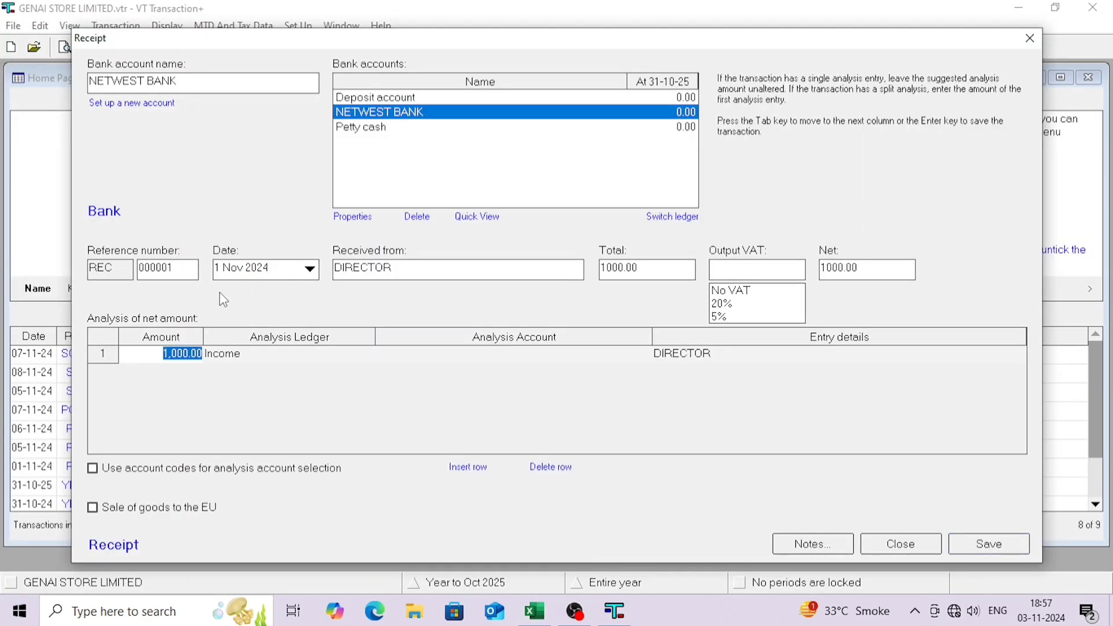
key(Tab)
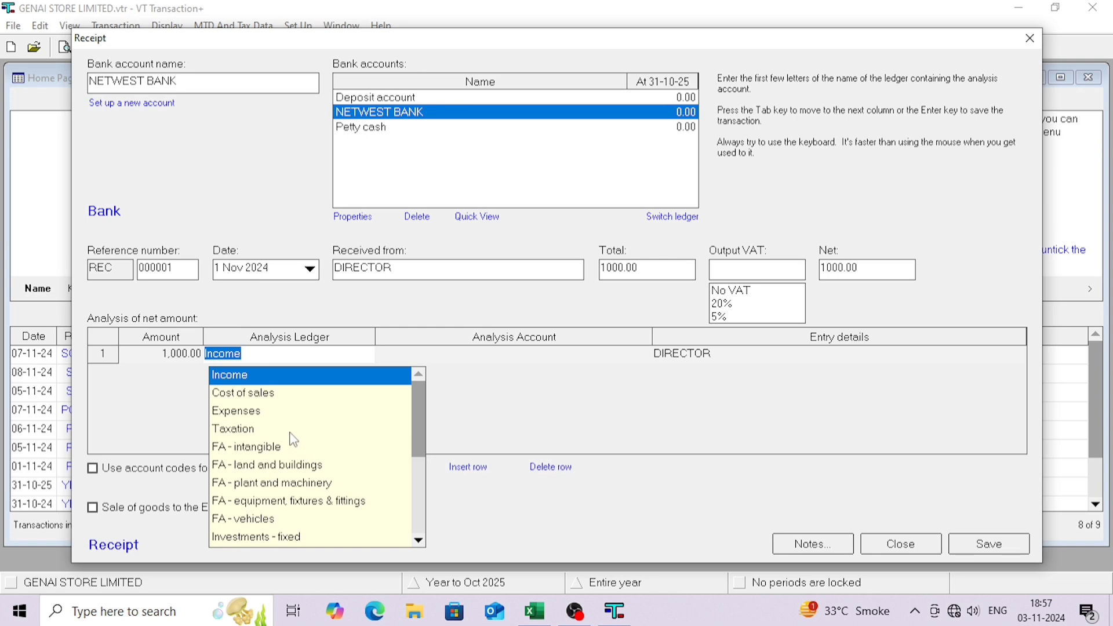
scroll(290, 439, down, 3)
click(260, 446)
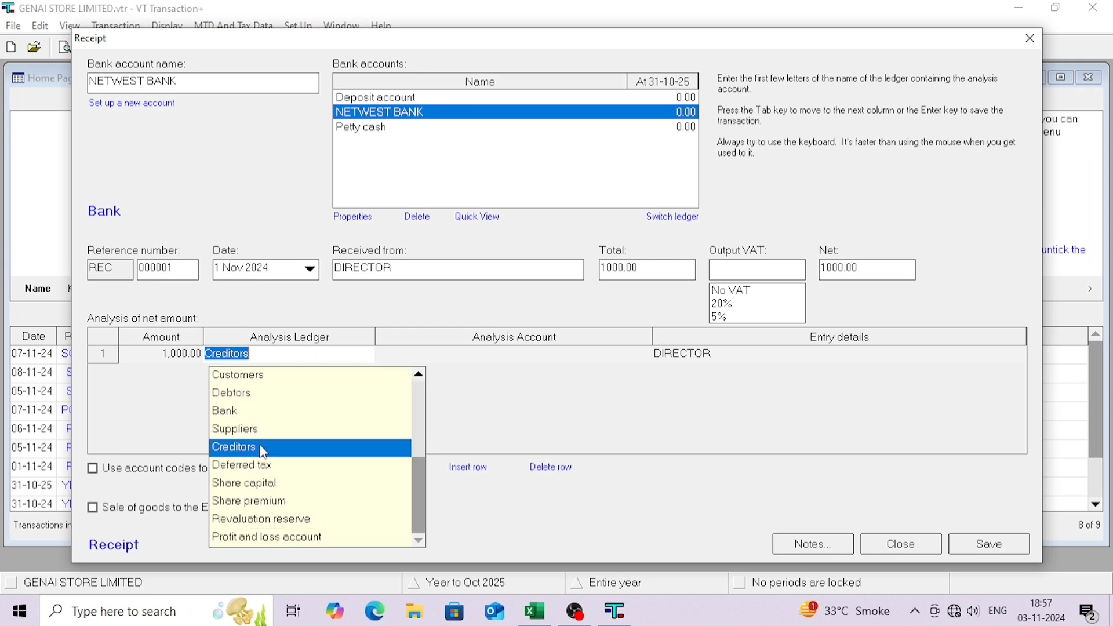
click(408, 502)
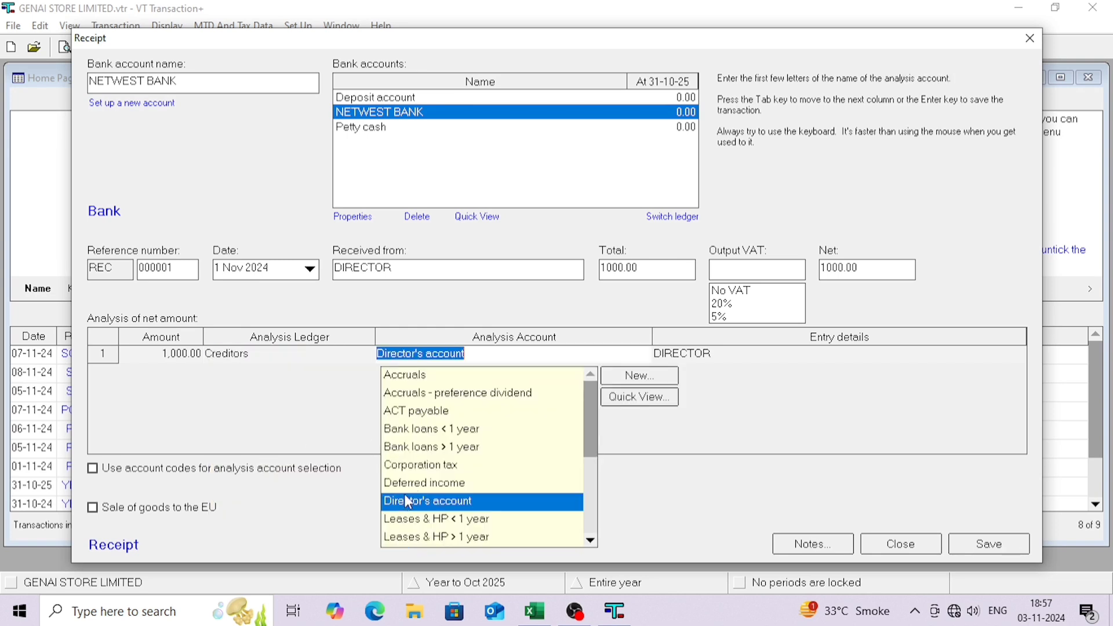
key(Tab)
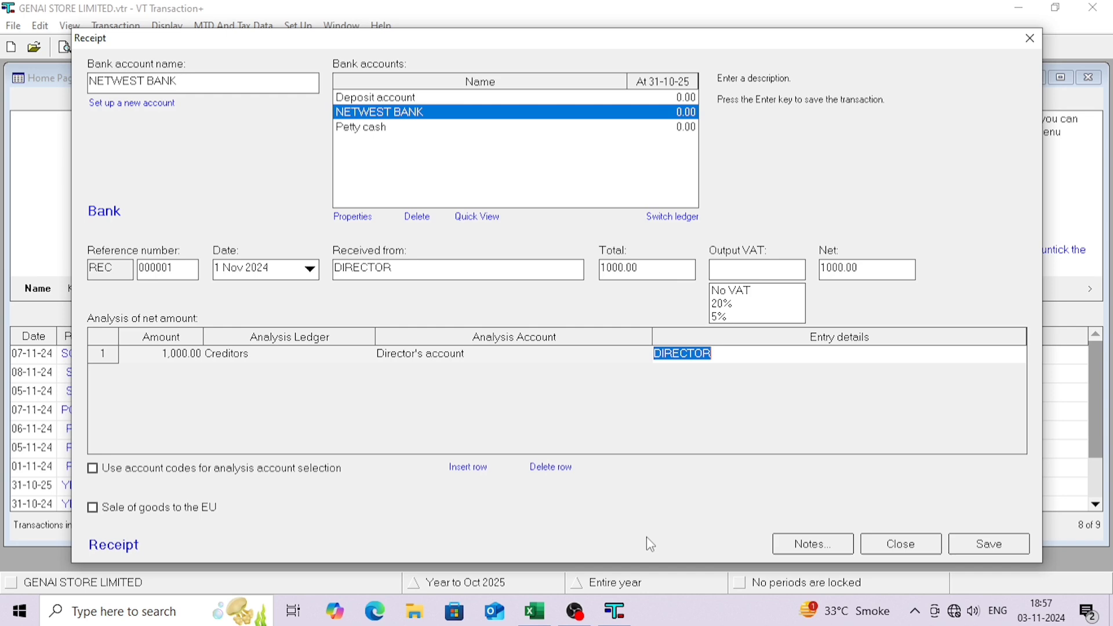
click(988, 545)
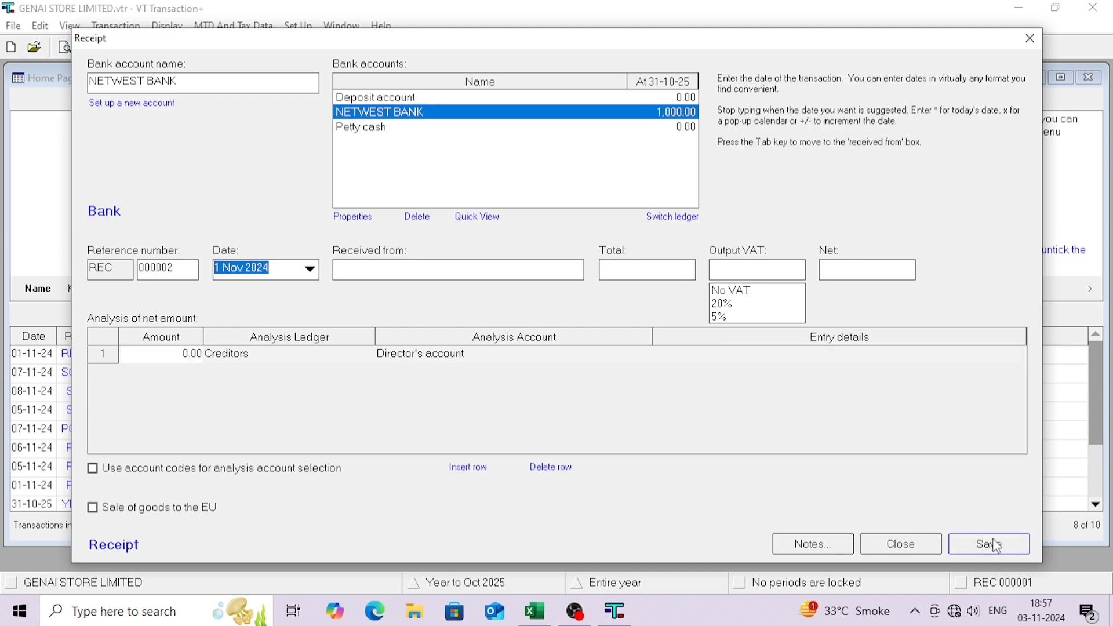
click(896, 544)
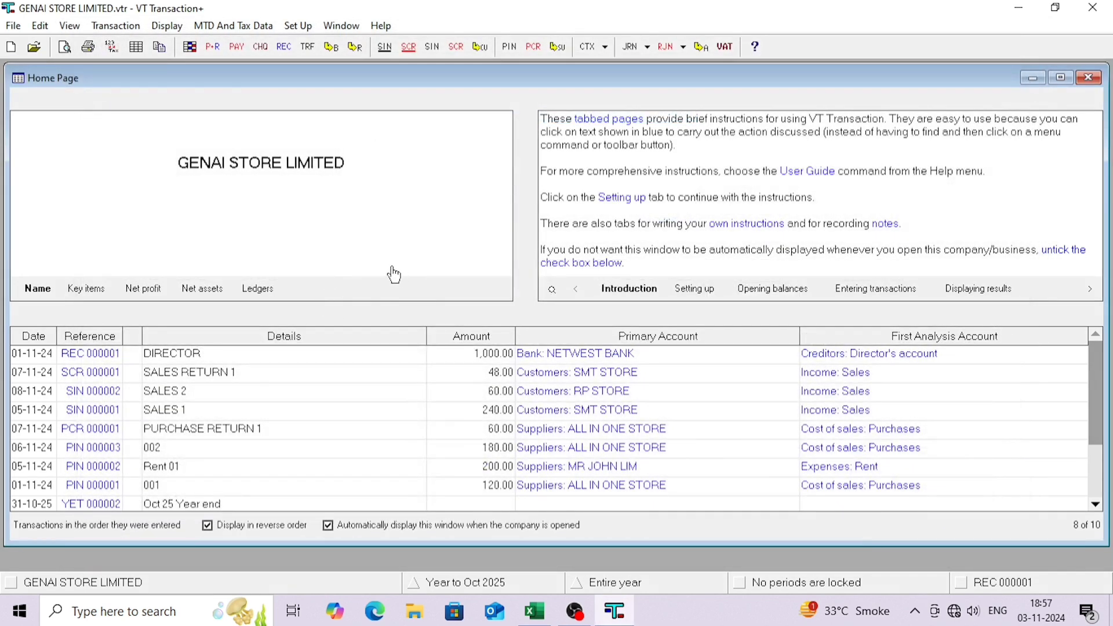
- Inspect the DIRECTOR receipt's double entry and the properties of its bank and creditor entries without changing anything
click(106, 363)
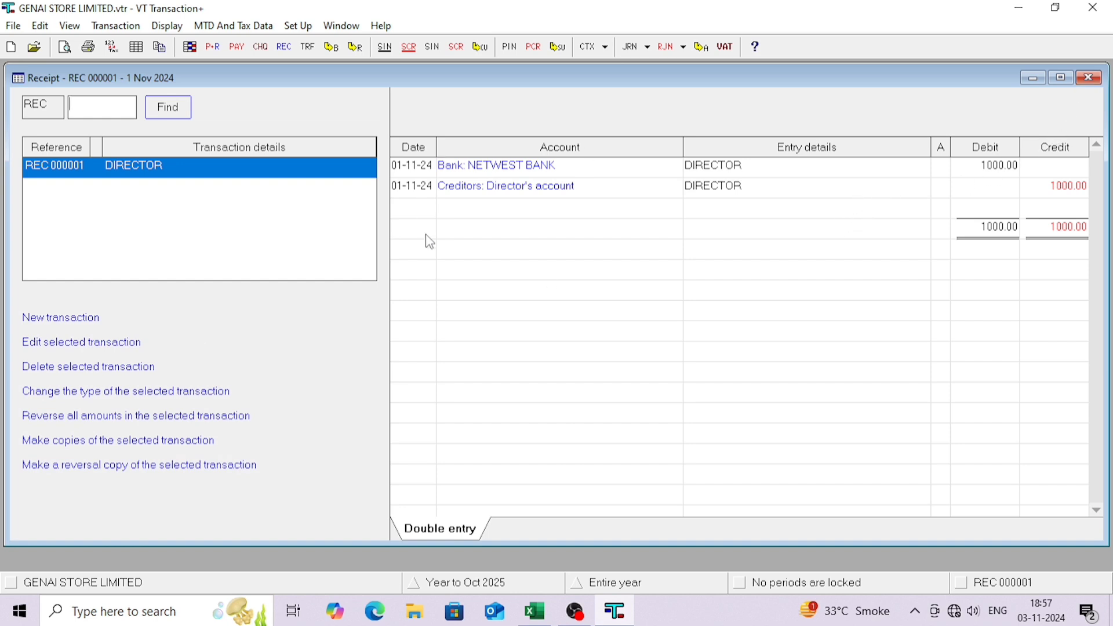
click(131, 343)
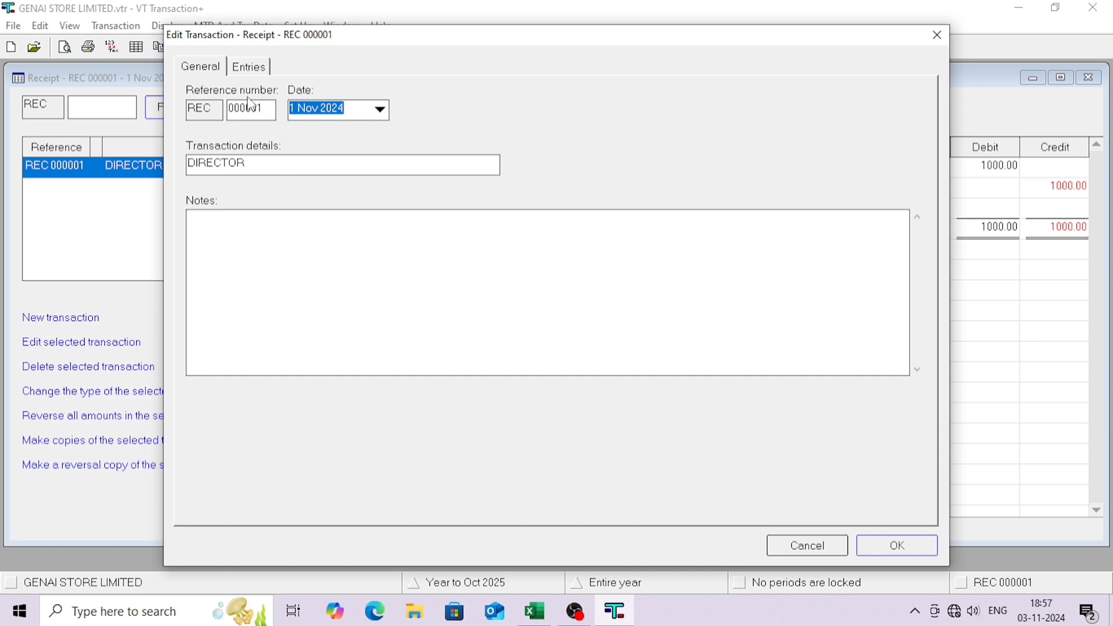
click(246, 72)
click(392, 150)
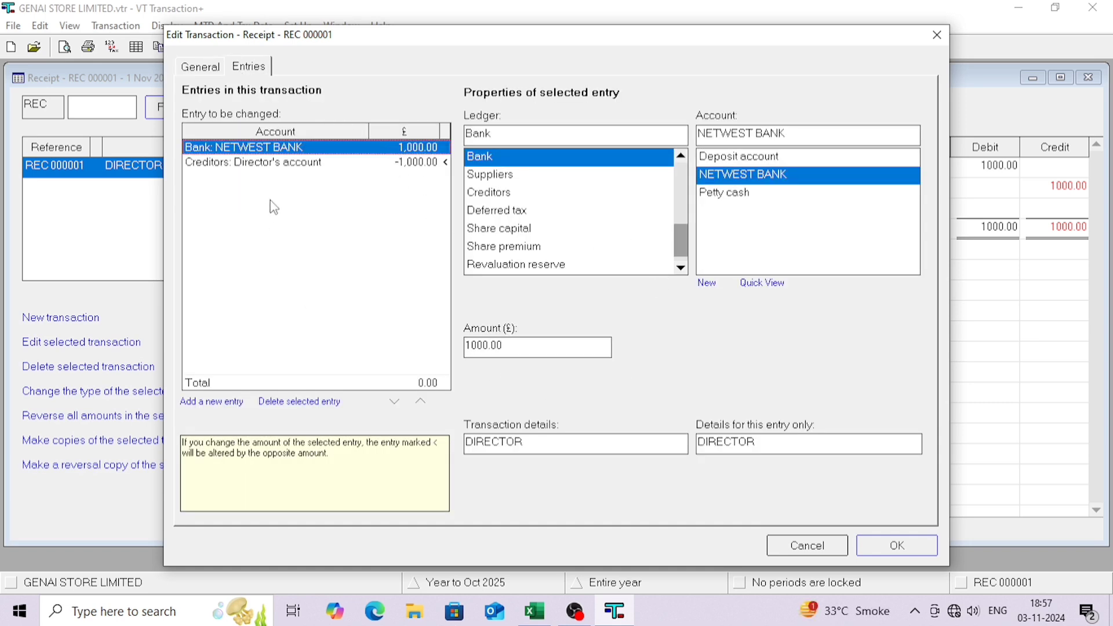
click(285, 165)
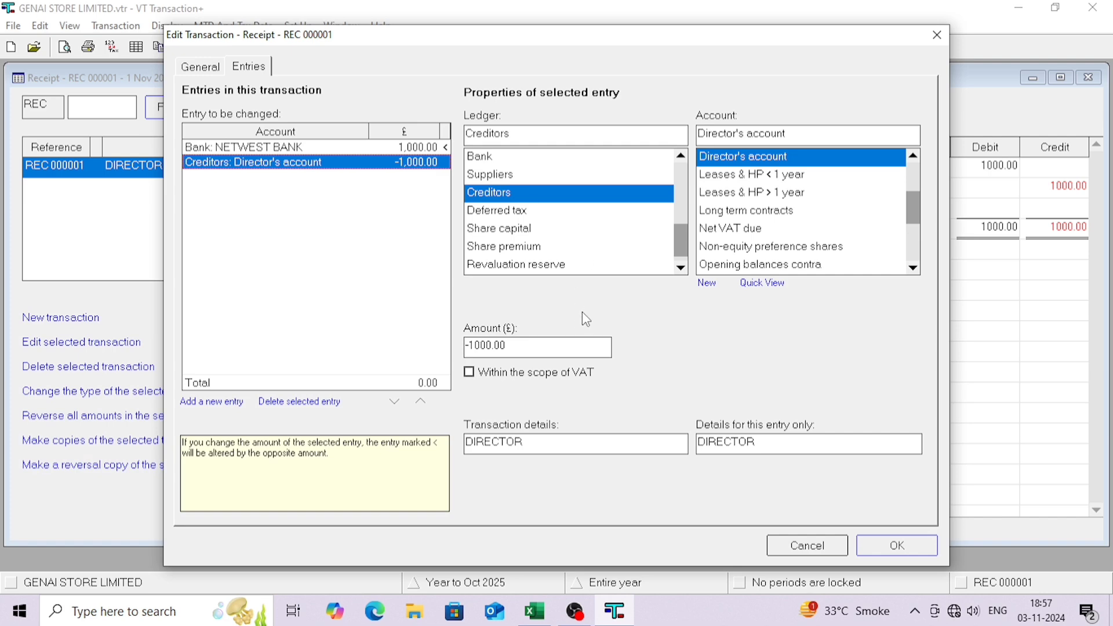
click(806, 545)
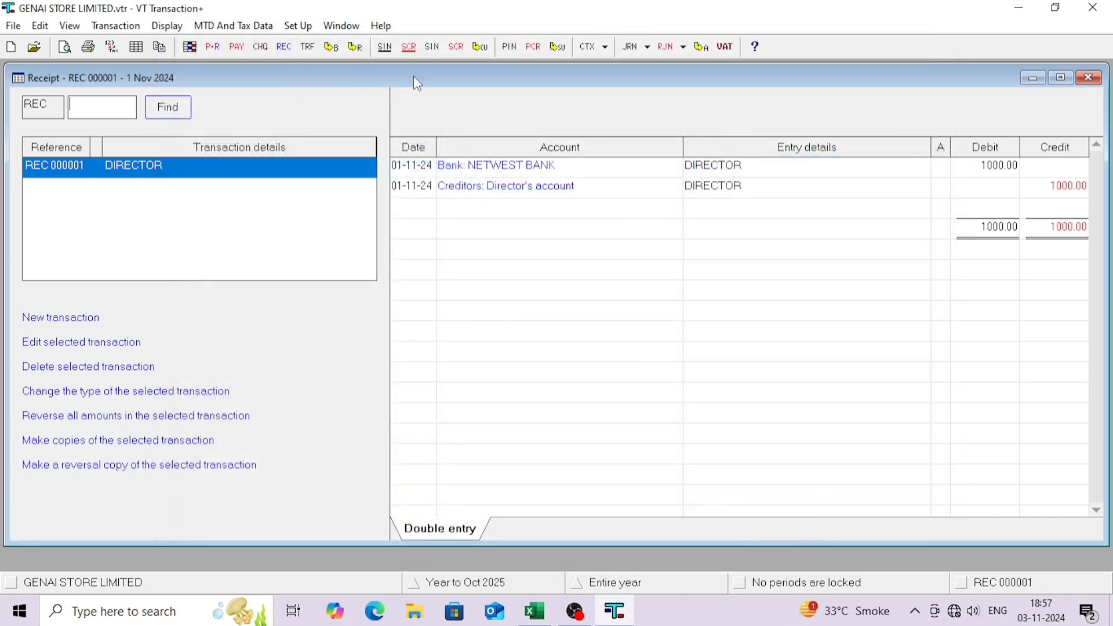
click(1088, 77)
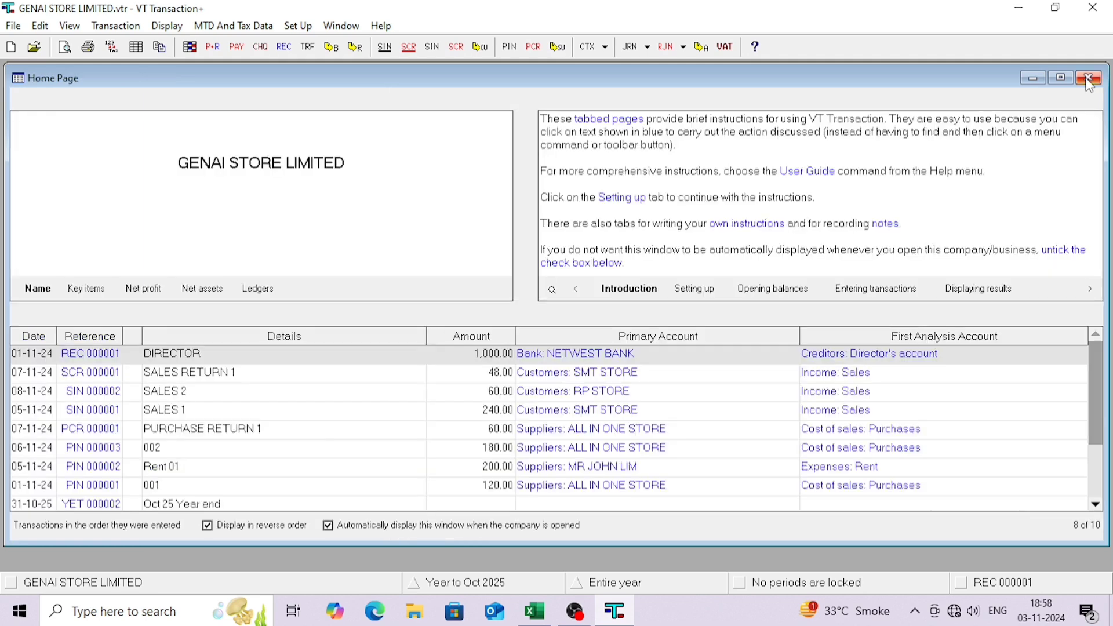
- Examine the NETWEST BANK account's current-year entries and its reconciliation view
click(337, 53)
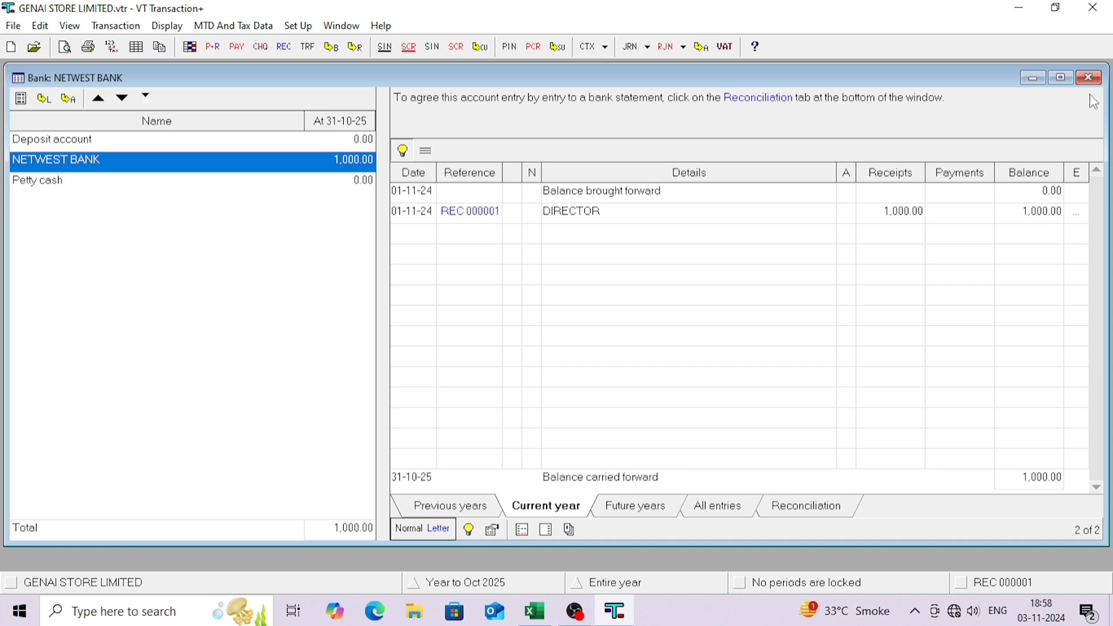
click(816, 501)
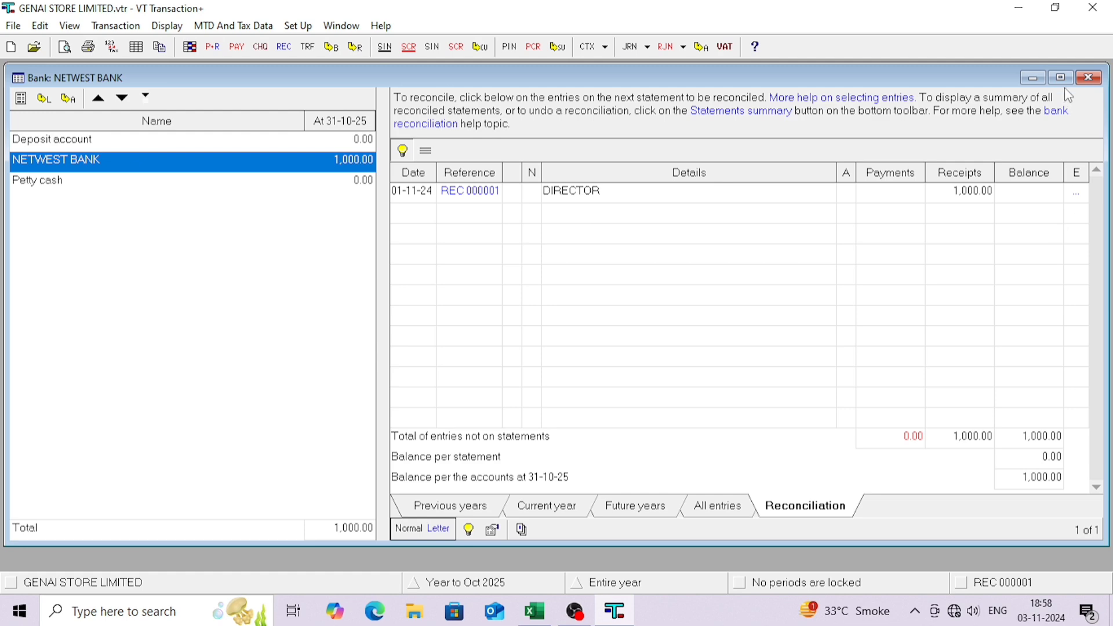
click(1087, 81)
- Switch to the Excel workbook and fill the DIRECTOR row of the bank transactions table, H3:L3, with yellow
key(alt+Tab)
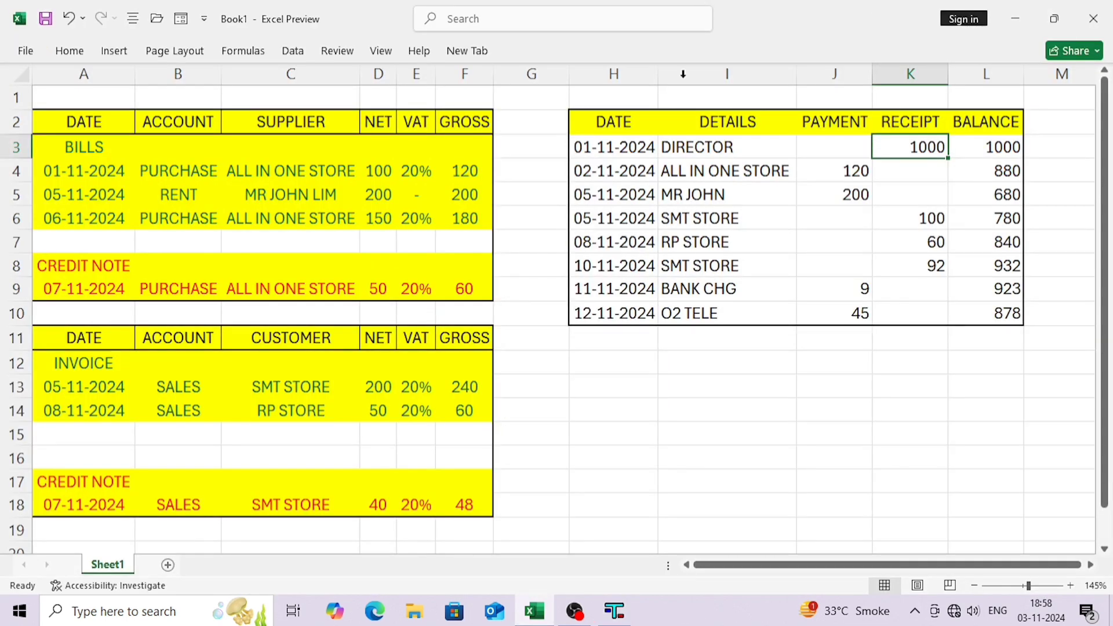
click(710, 173)
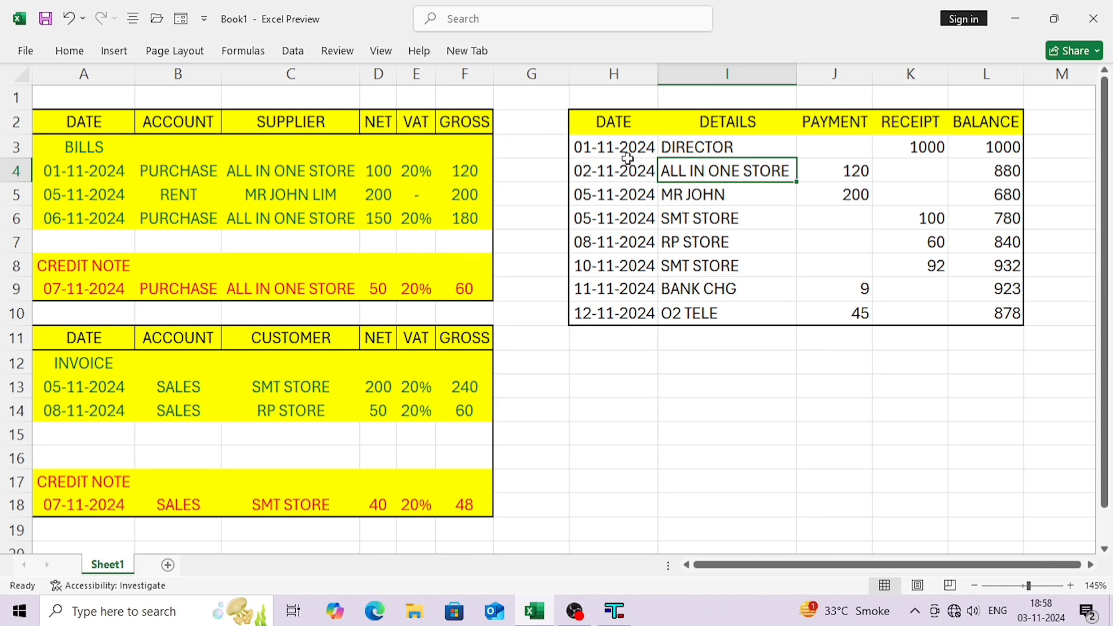
drag(629, 150, 965, 141)
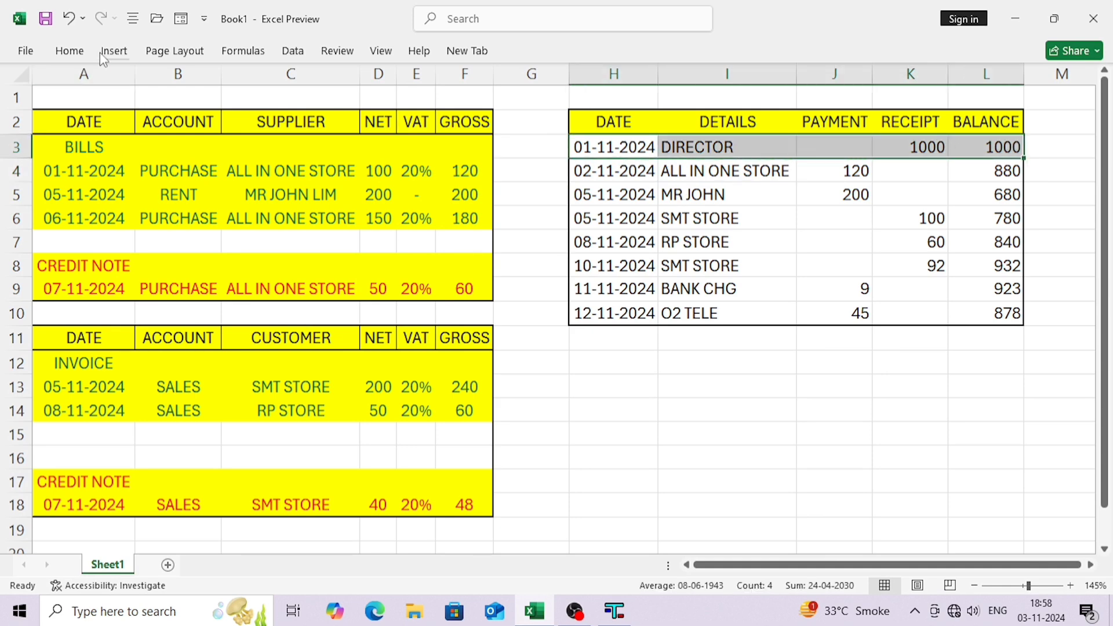
click(70, 51)
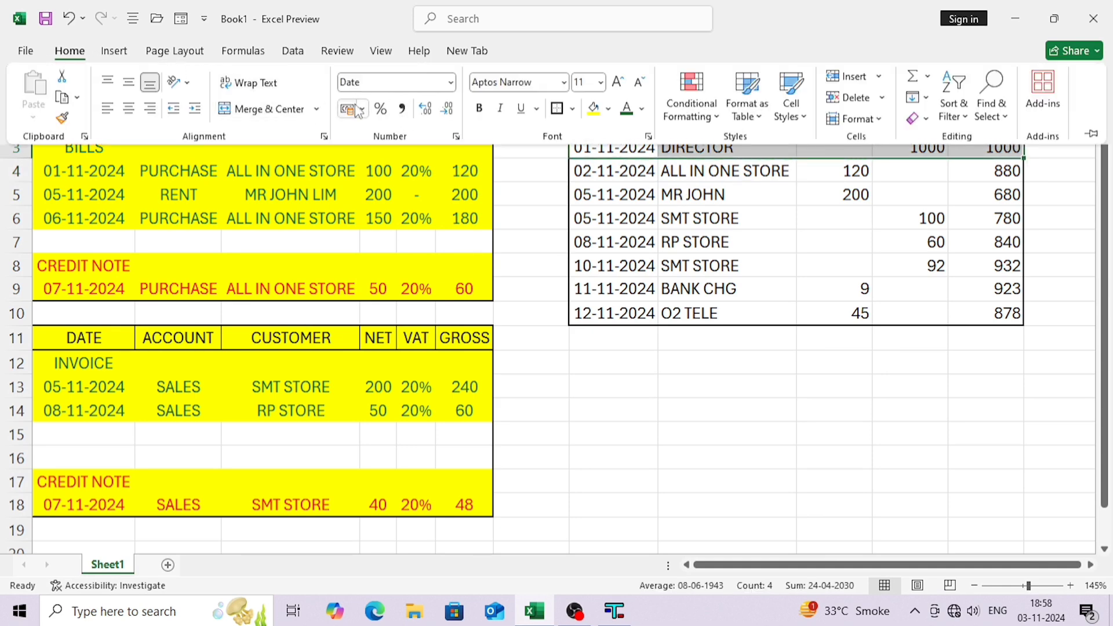
click(601, 112)
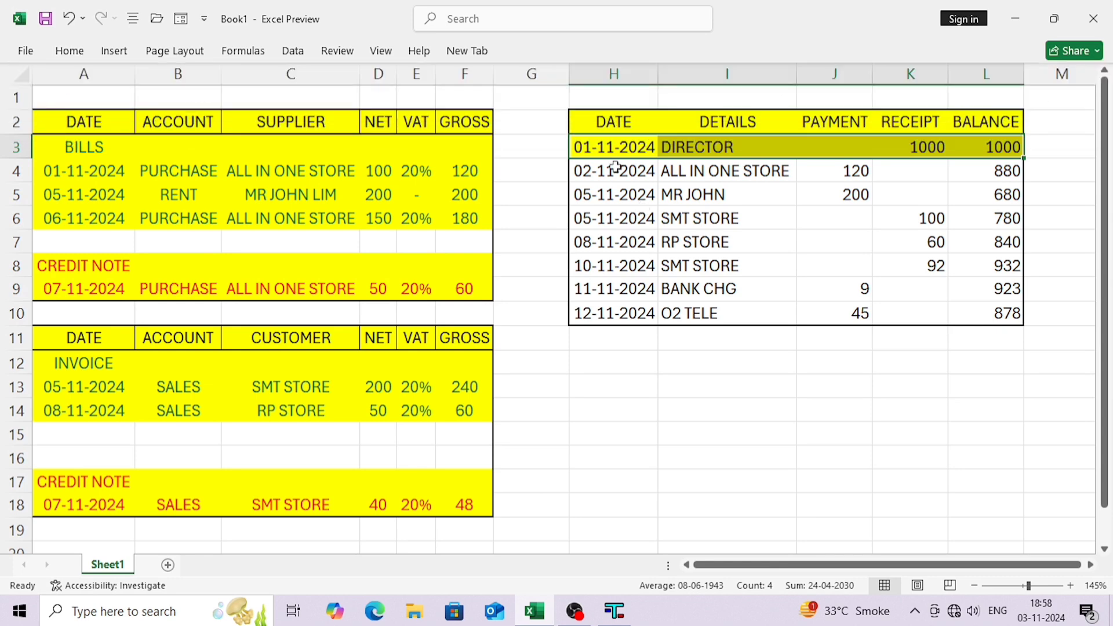
- Check the ALL IN ONE STORE row, switch to VT Transaction+ and start a payment to that supplier dated 2 Nov 2024 for 120.00
click(615, 169)
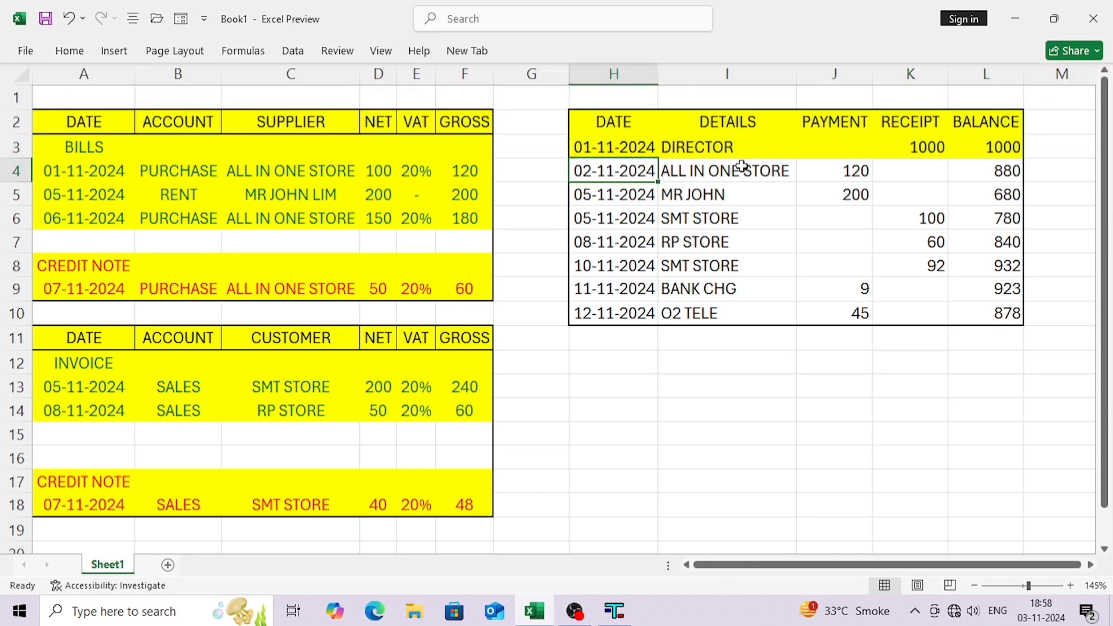
click(741, 168)
click(819, 165)
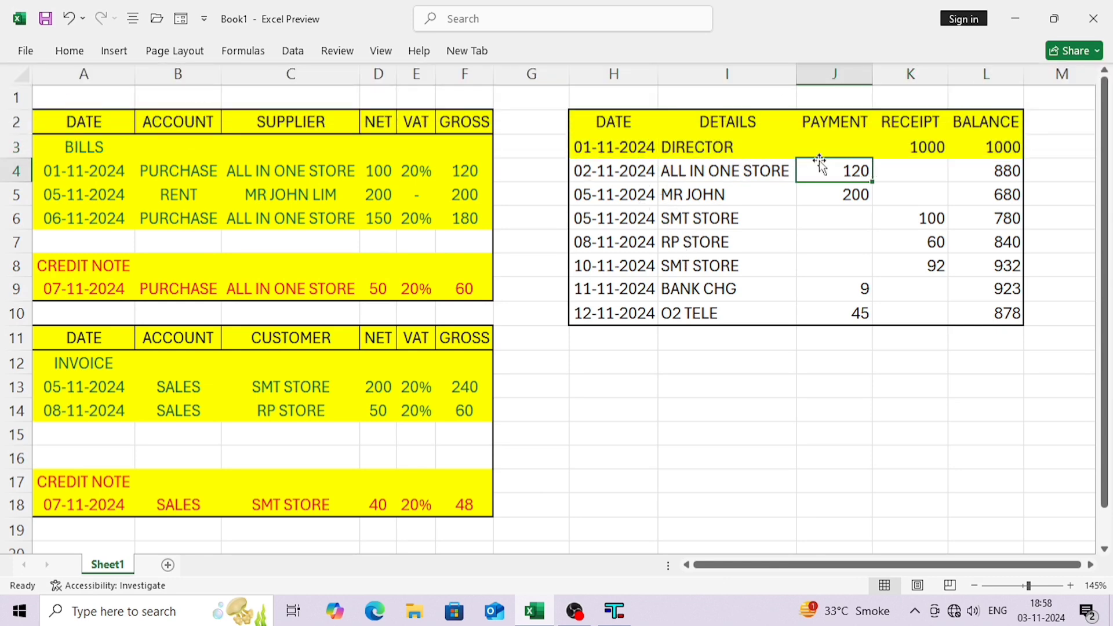
key(alt+Tab)
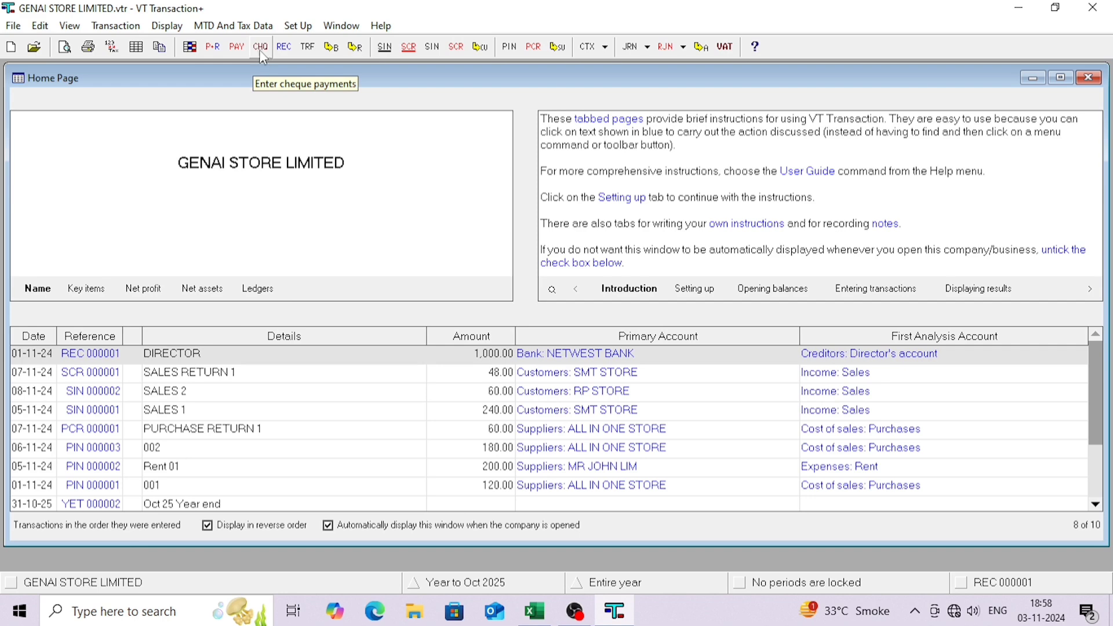
click(237, 49)
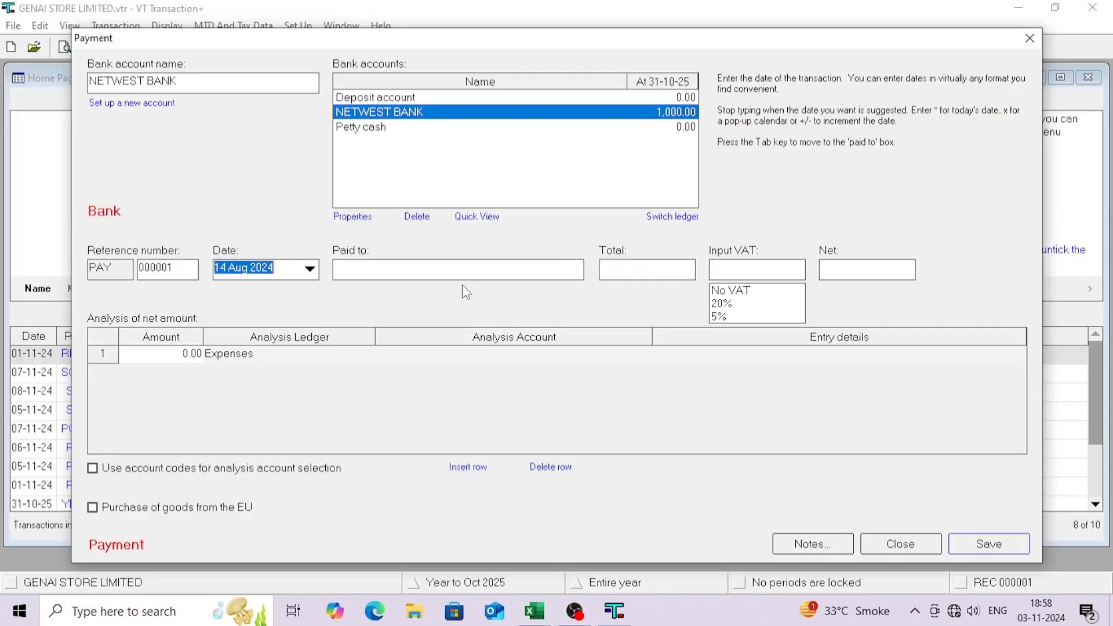
text(02/11/)
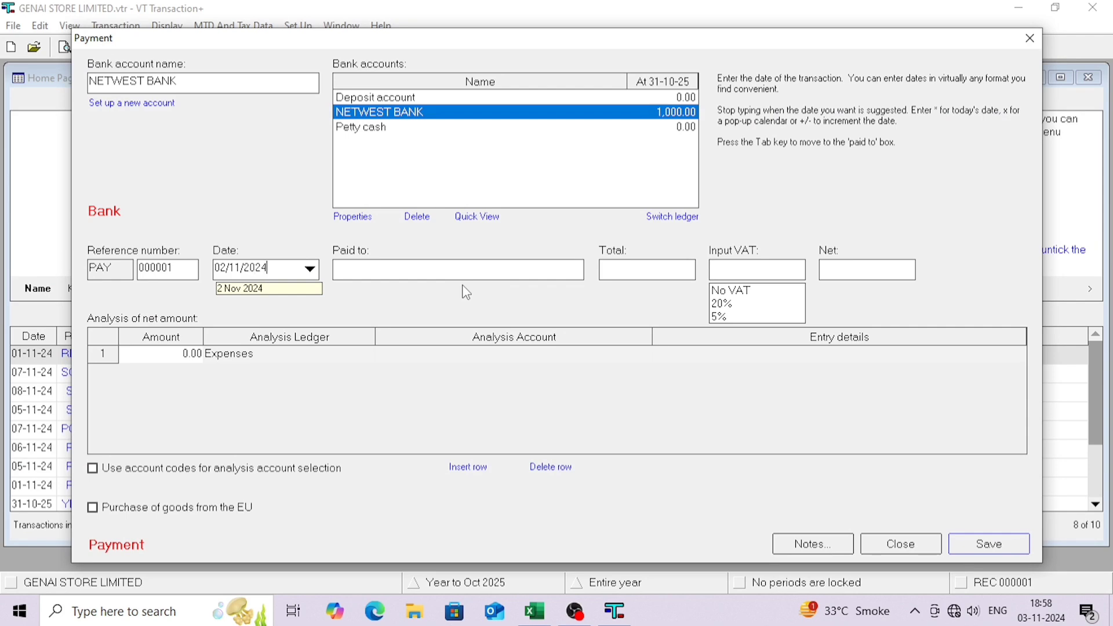
key(Tab)
text(A)
key(Tab)
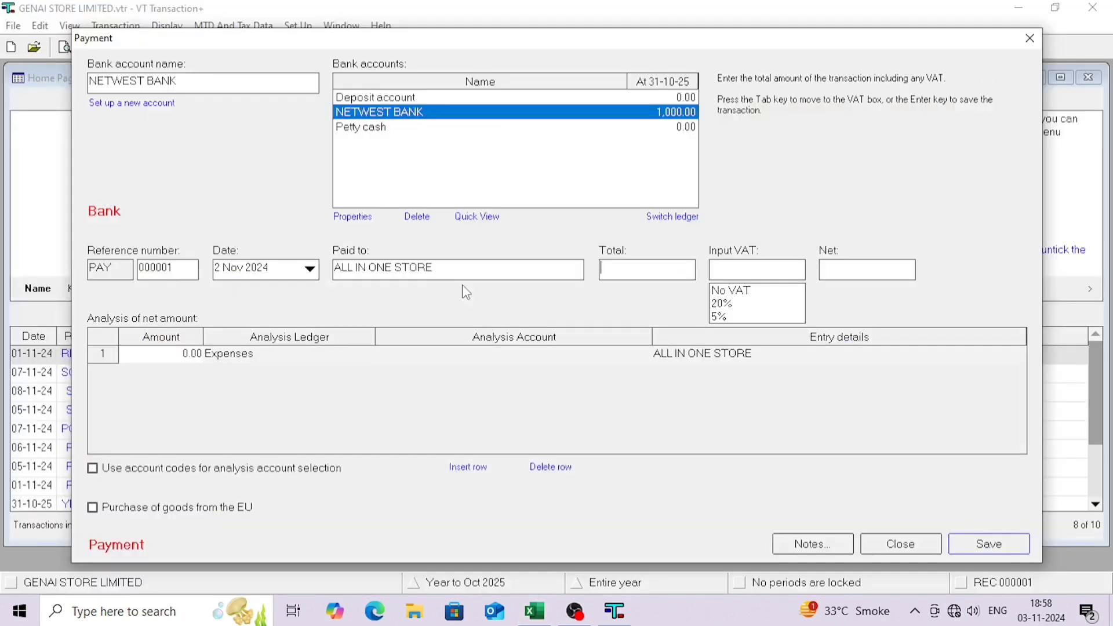
text(120)
key(Tab)
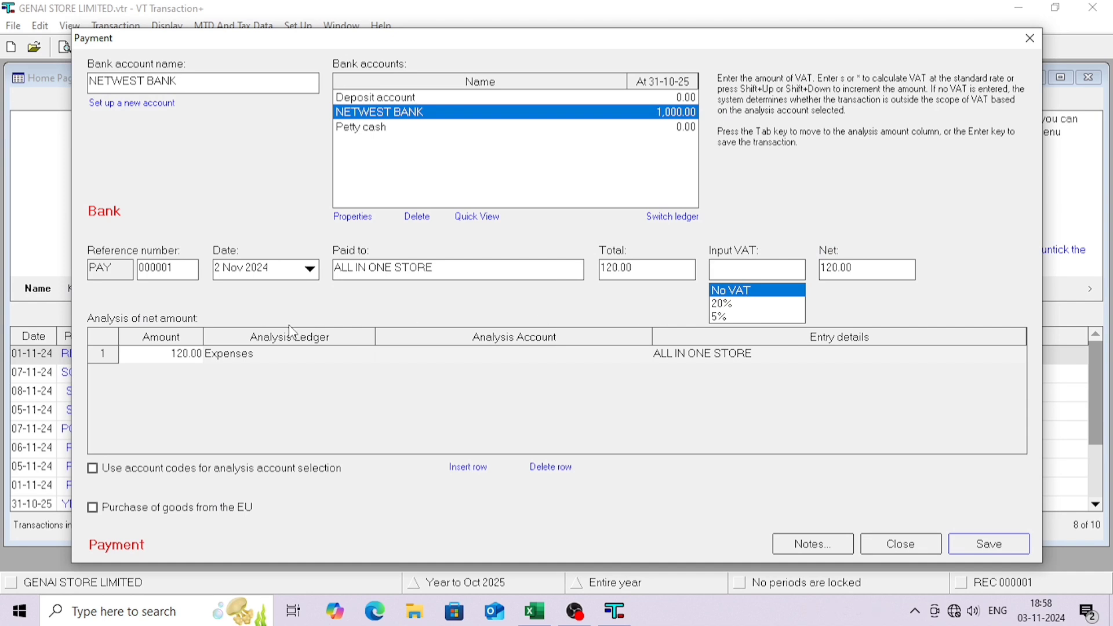
- Analyse the payment to the Suppliers ledger and ALL IN ONE STORE account, save it and finish entering payments
click(287, 353)
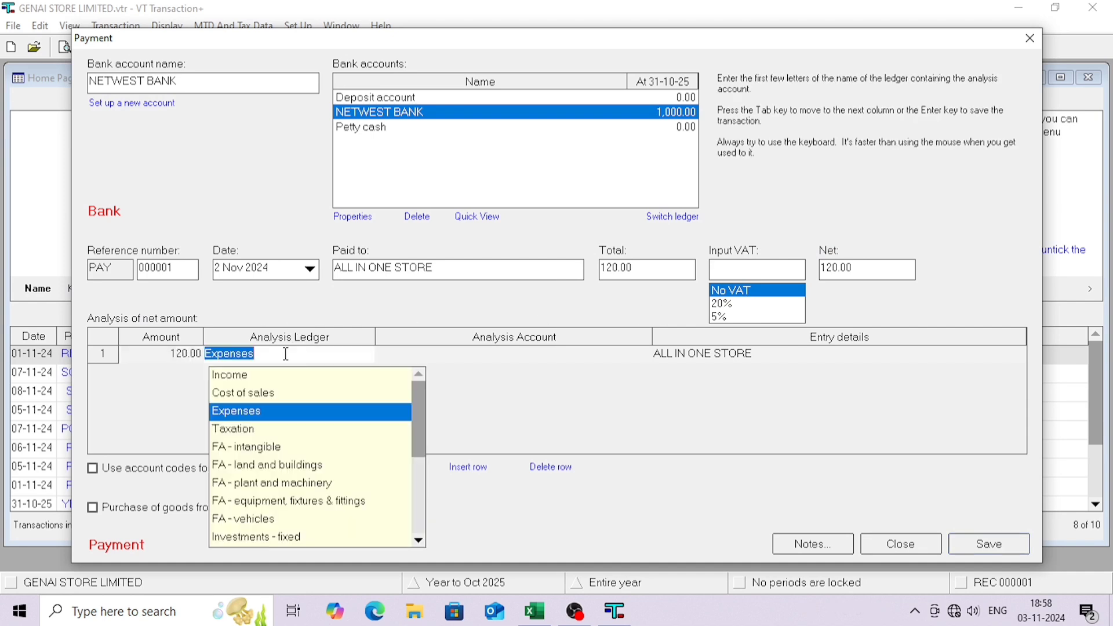
key(Down)
key(Down)
key(Down)
key(Down)
key(Down)
key(Down)
key(Down)
key(Down)
key(Down)
key(Down)
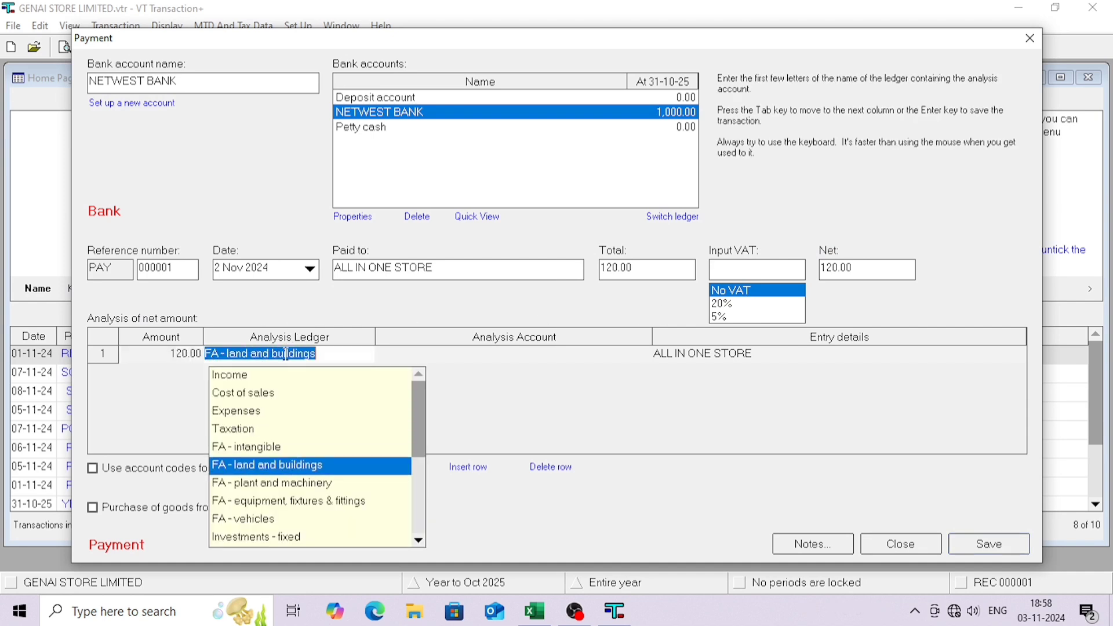
key(Down)
key(Down)
key(Down)
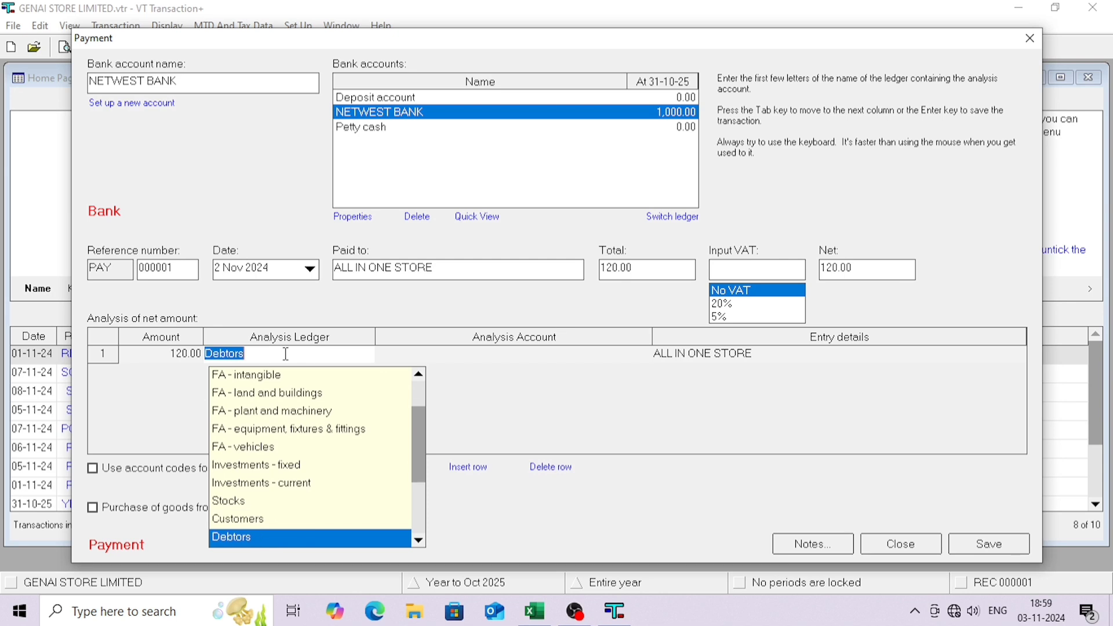
key(Tab)
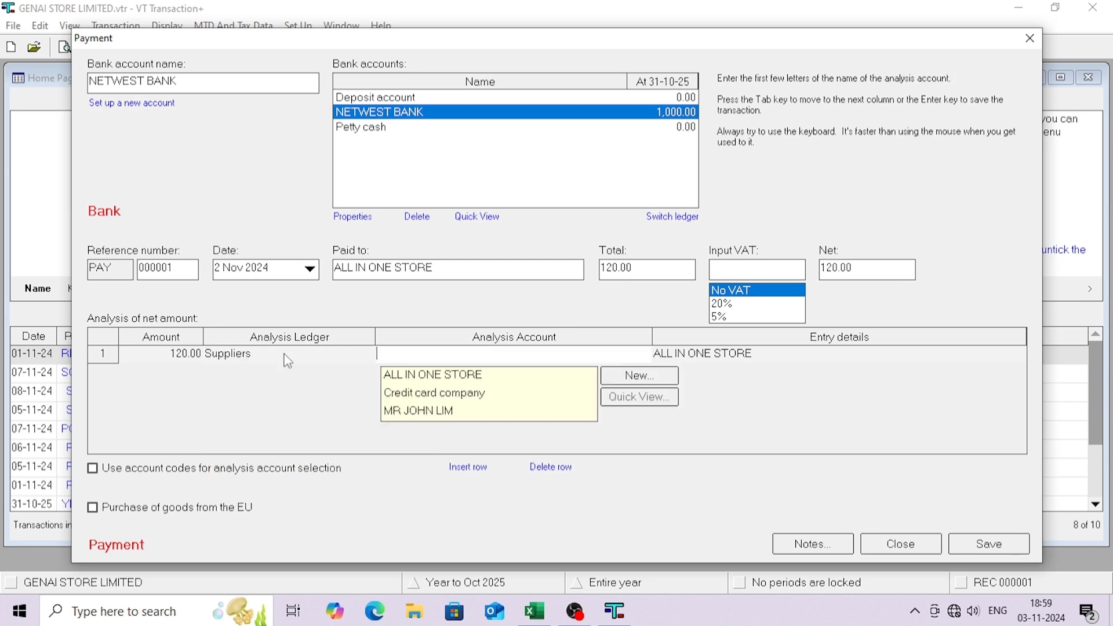
key(Down)
key(Tab)
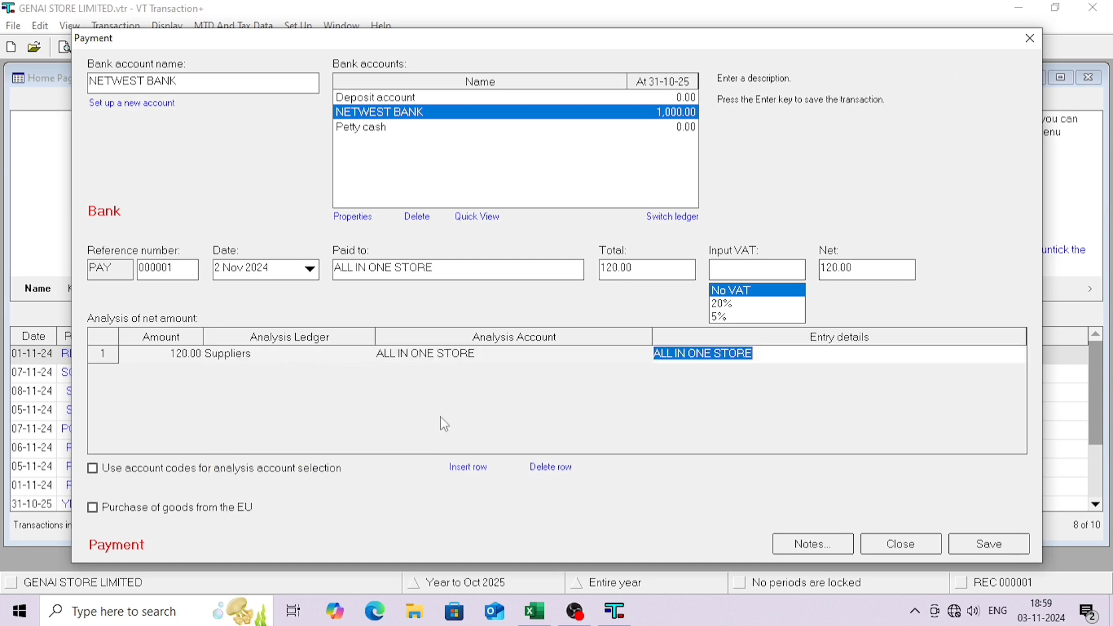
click(970, 542)
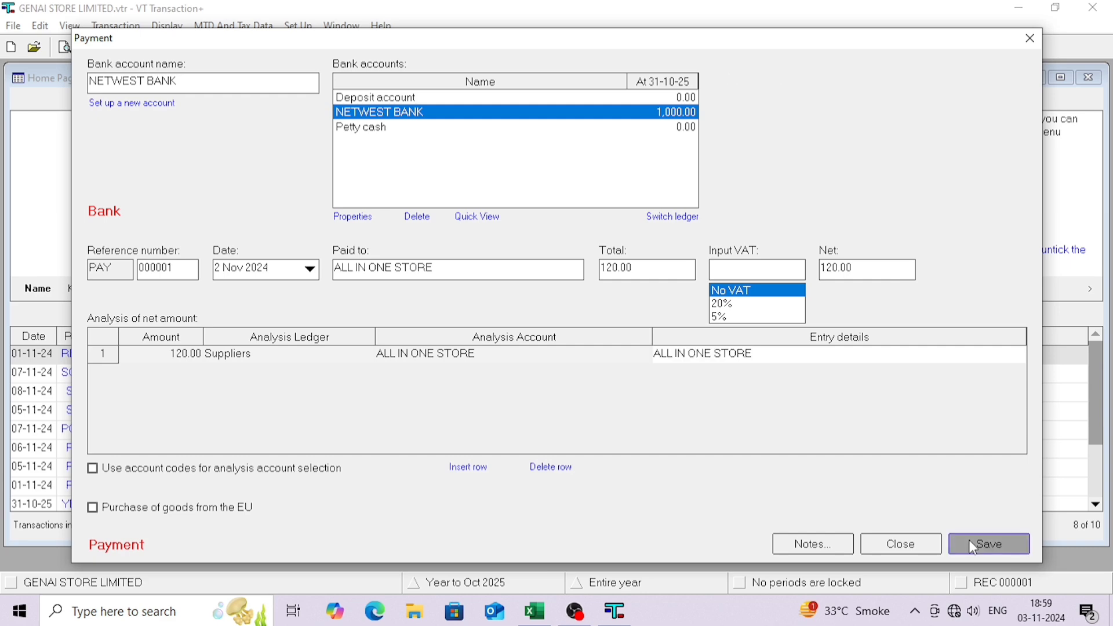
click(931, 546)
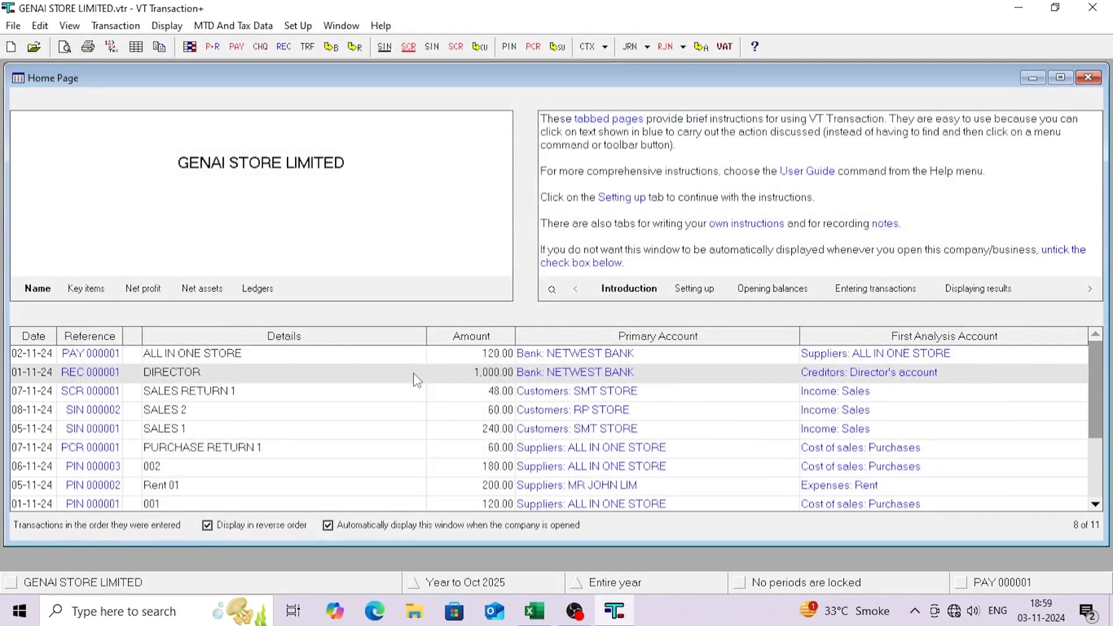
- Review the double entry of the ALL IN ONE STORE payment and the open entries on that supplier's account
click(114, 362)
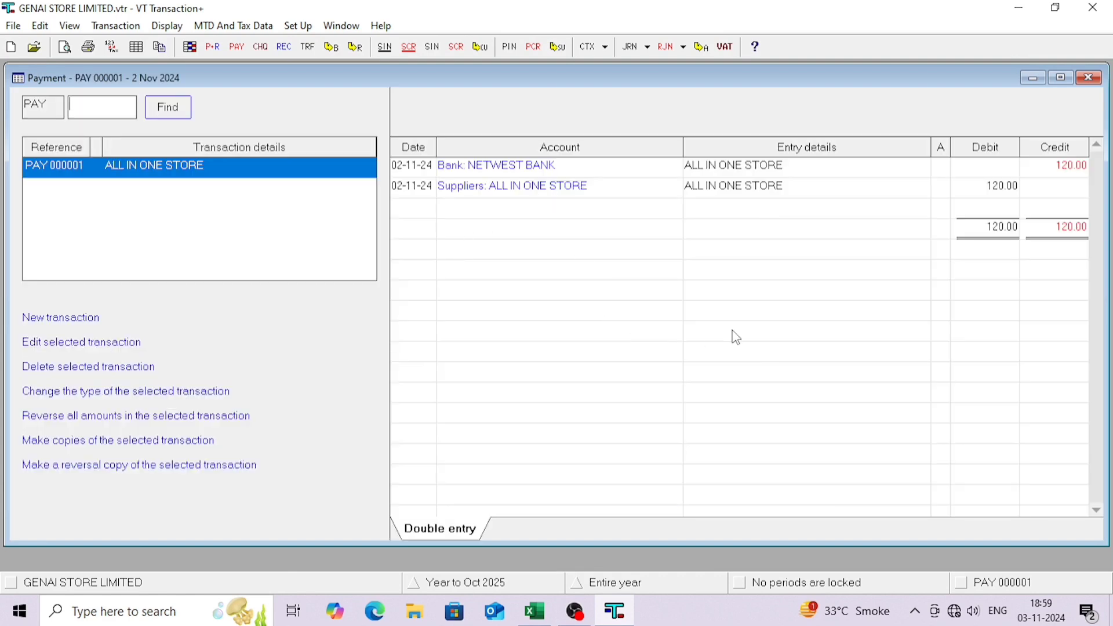
click(1088, 78)
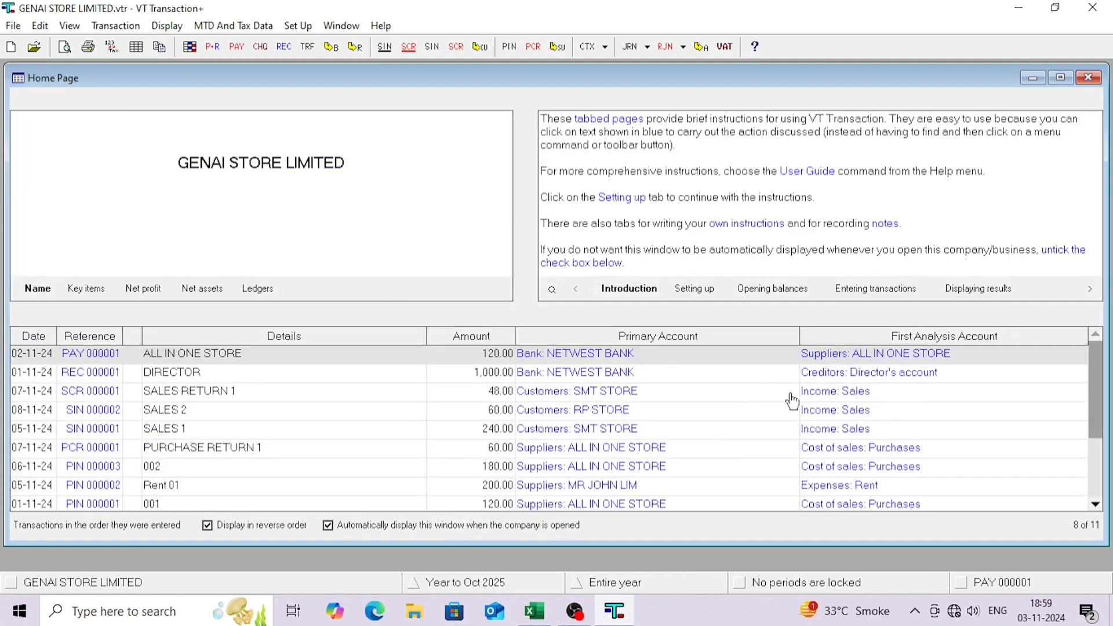
click(874, 355)
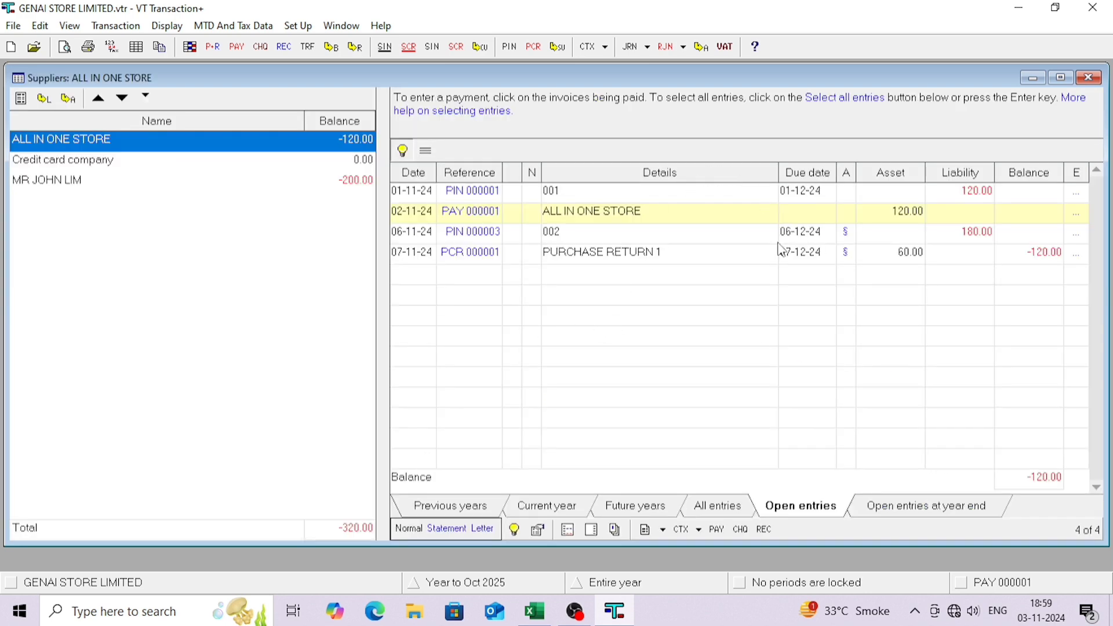
- Match off invoice 001 of 1 November against the 120.00 payment in ALL IN ONE STORE's open entries
click(752, 200)
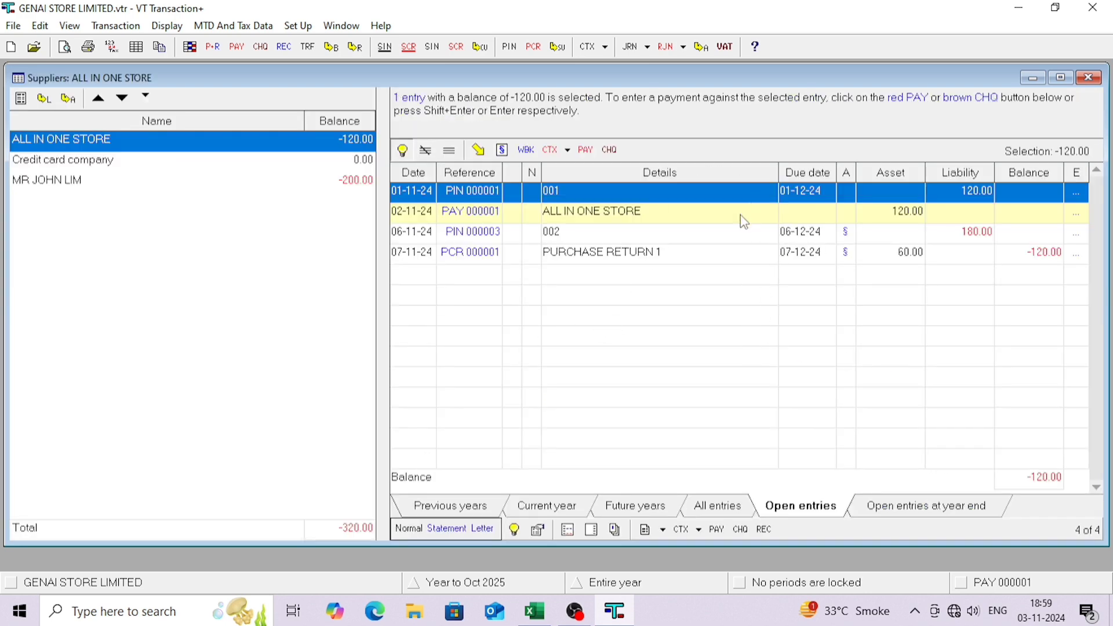
ctrl+click(741, 215)
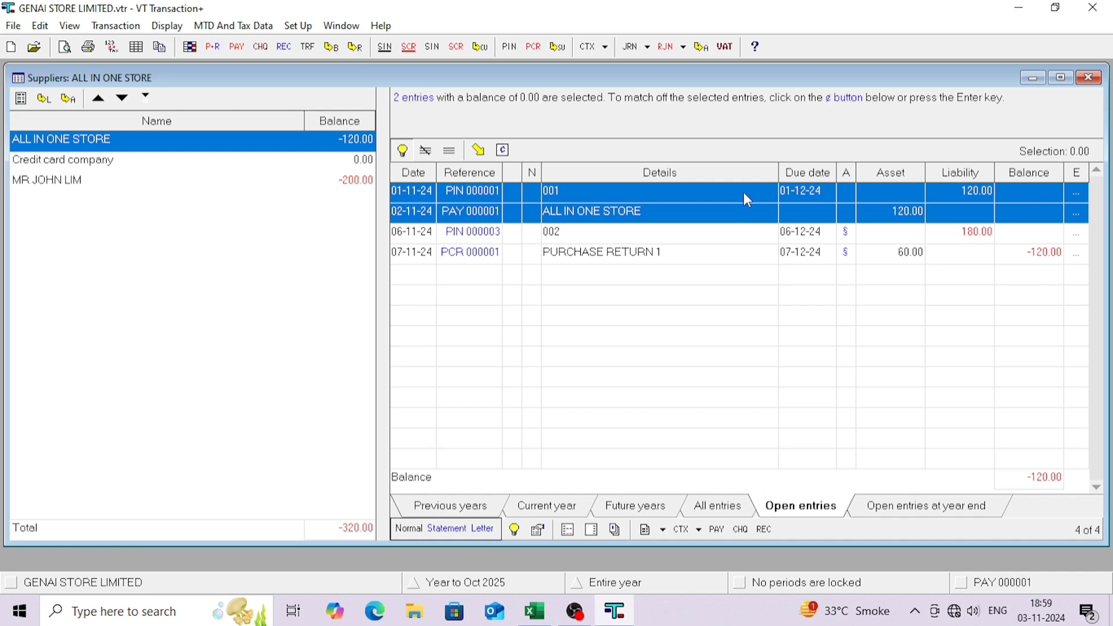
ctrl+click(743, 197)
ctrl+click(738, 189)
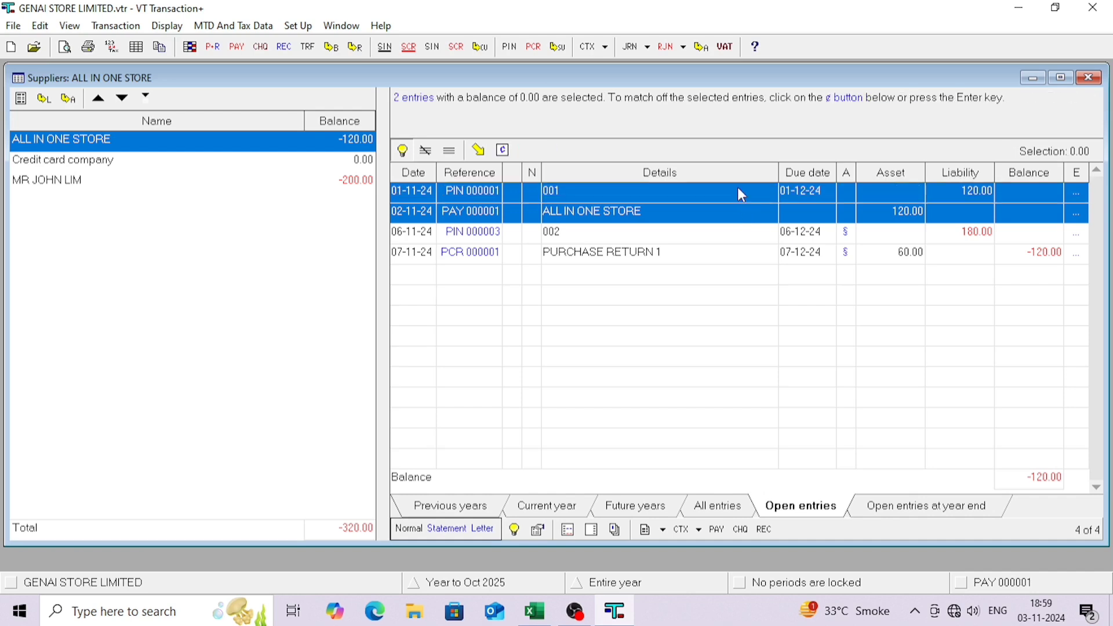
click(503, 151)
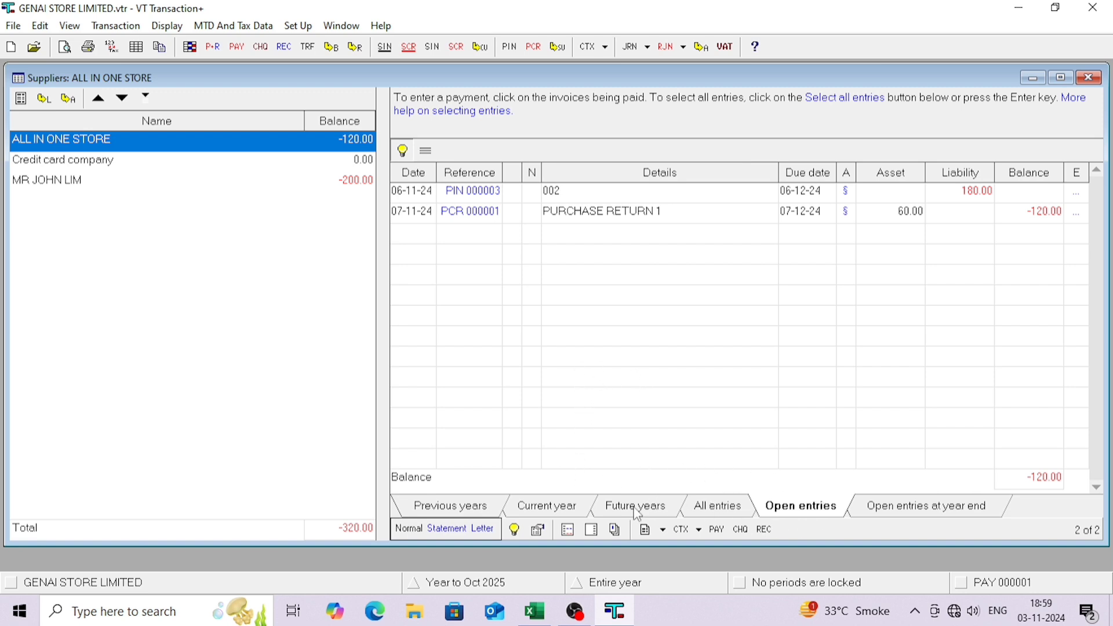
- Check the matched invoice and payment in ALL IN ONE STORE's current-year entries and close the supplier account
click(549, 507)
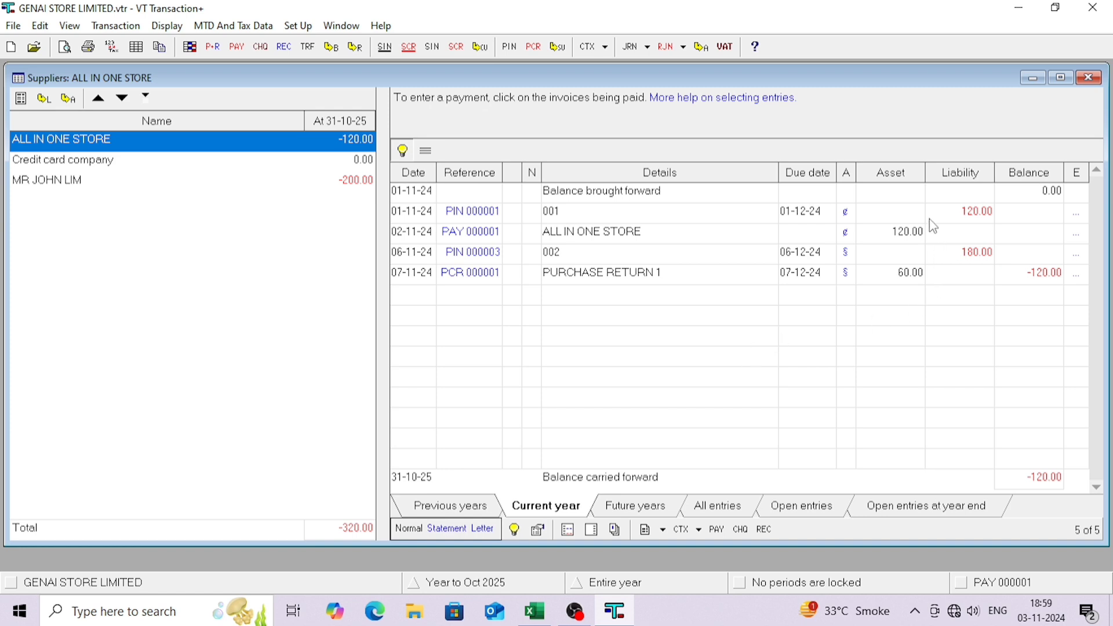
click(908, 218)
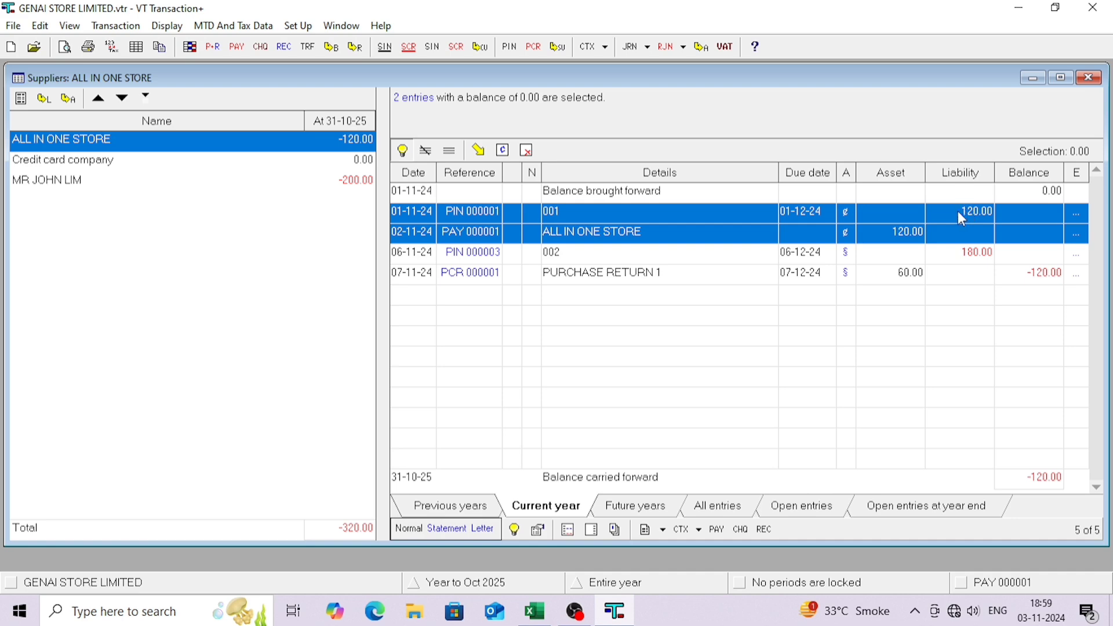
click(1088, 78)
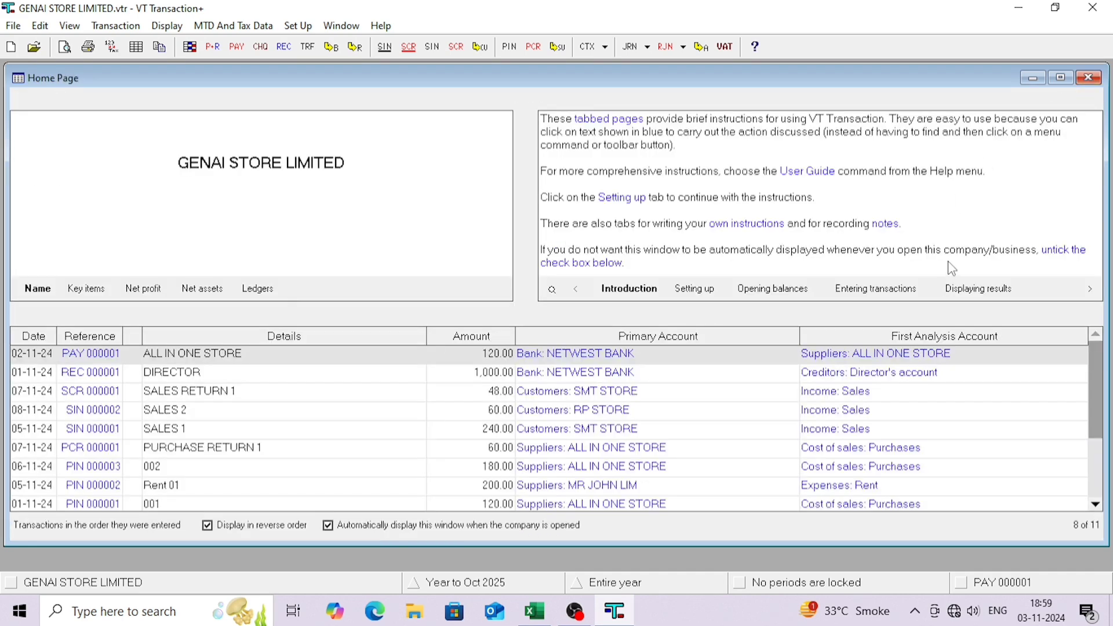
- Switch to the Excel workbook and fill the ALL IN ONE STORE row of the bank table, H4:L4, with yellow
key(alt+Tab)
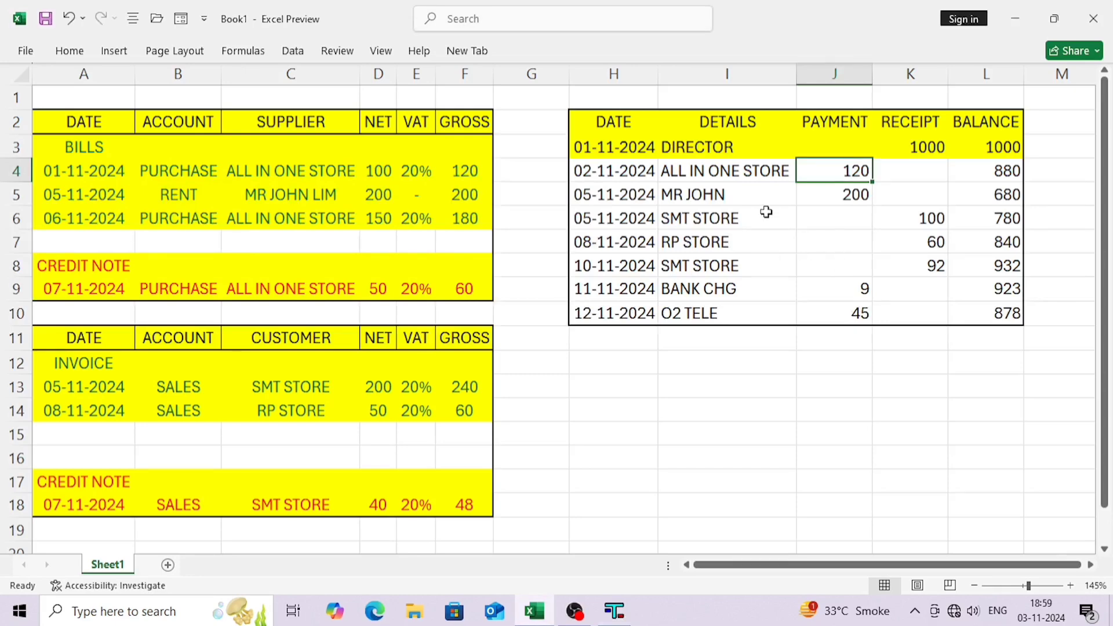
drag(581, 166, 982, 168)
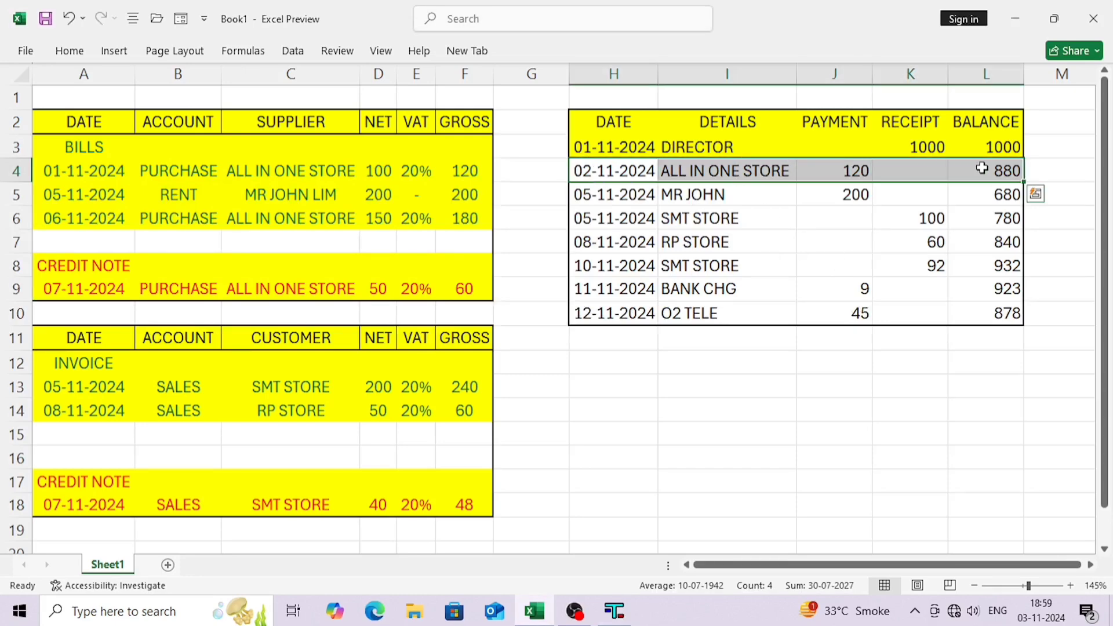
key(F4)
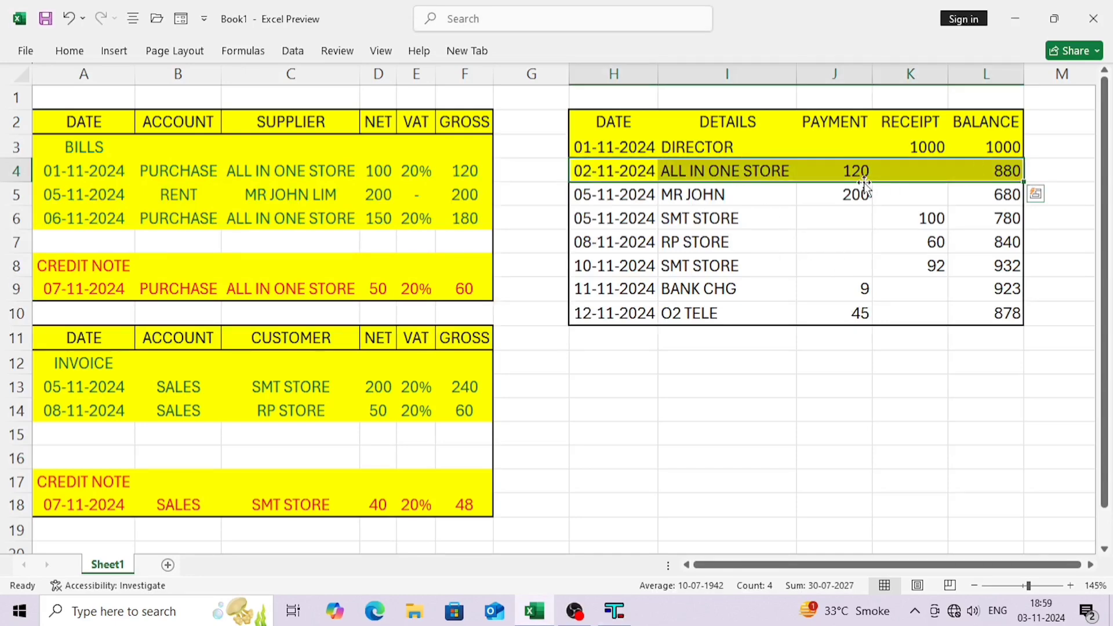
- Look over the next unposted bank rows, switch to VT Transaction+ and open the Payments And Receipts input sheet for NETWEST BANK
click(628, 199)
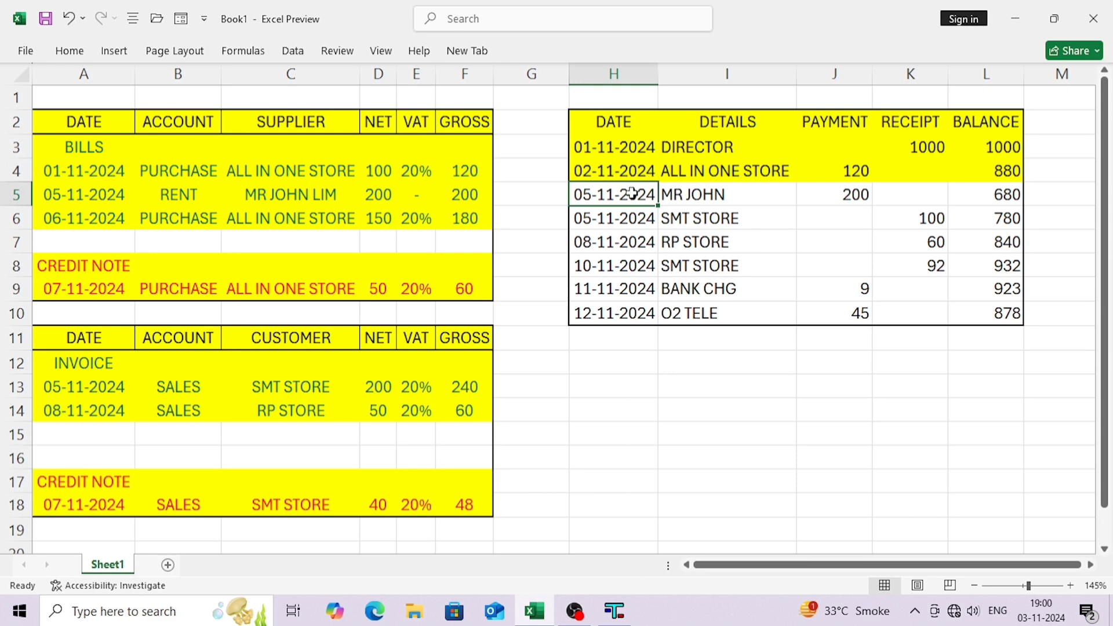
click(727, 218)
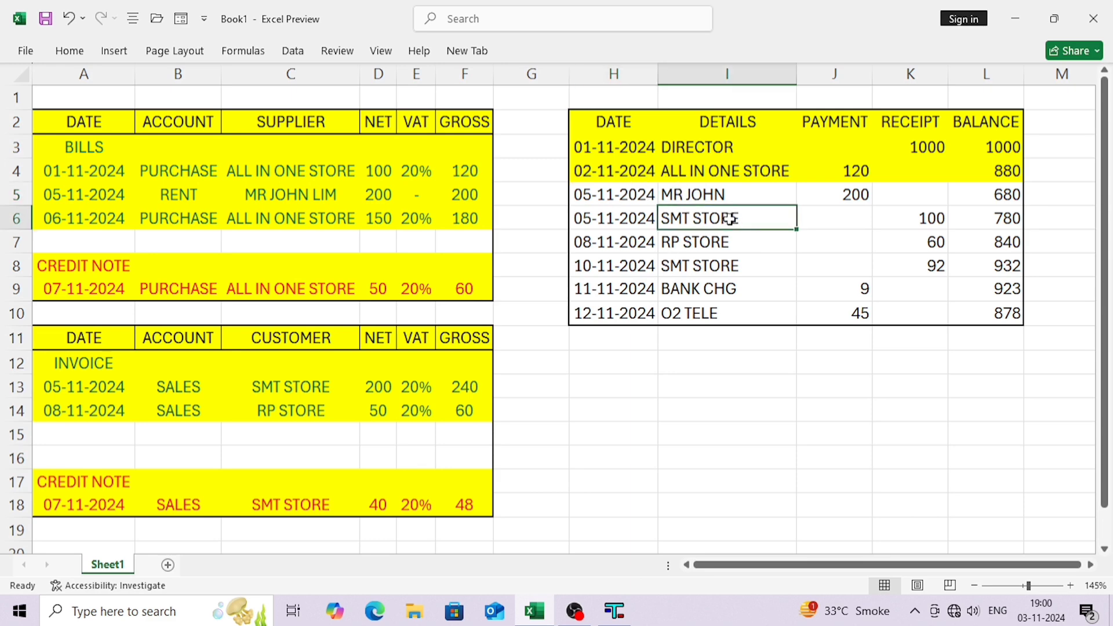
click(721, 234)
click(718, 260)
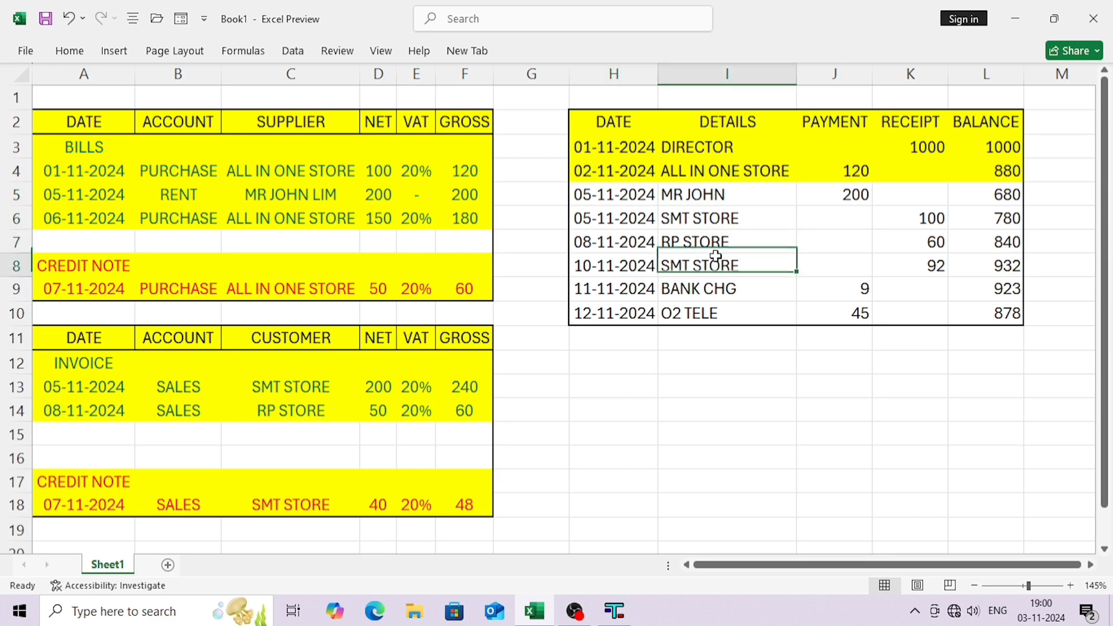
click(633, 196)
key(alt+Tab)
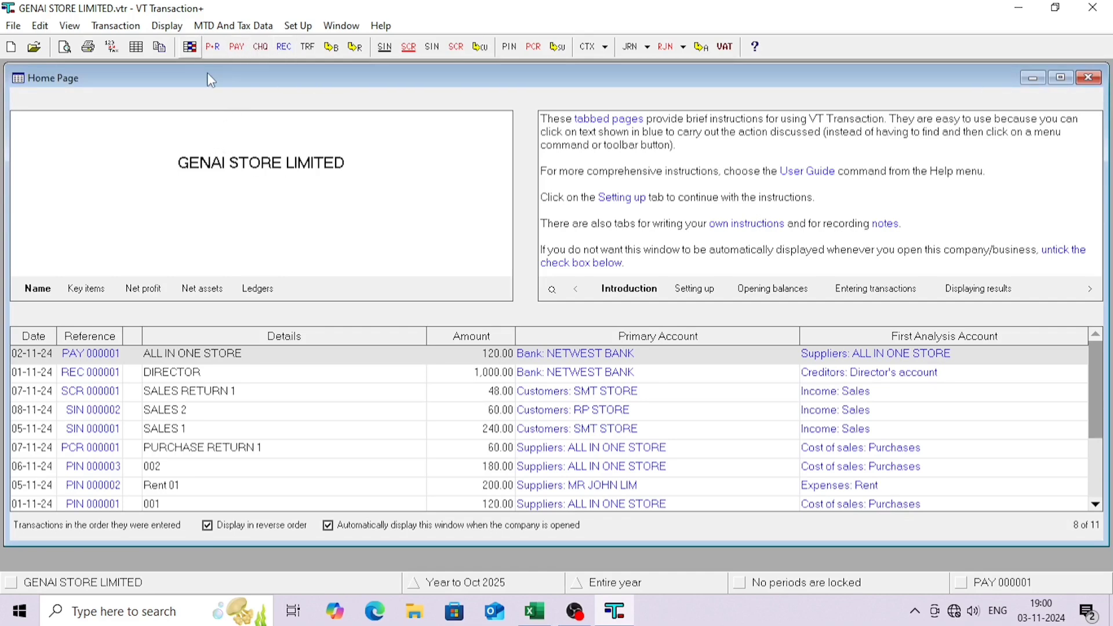
click(112, 26)
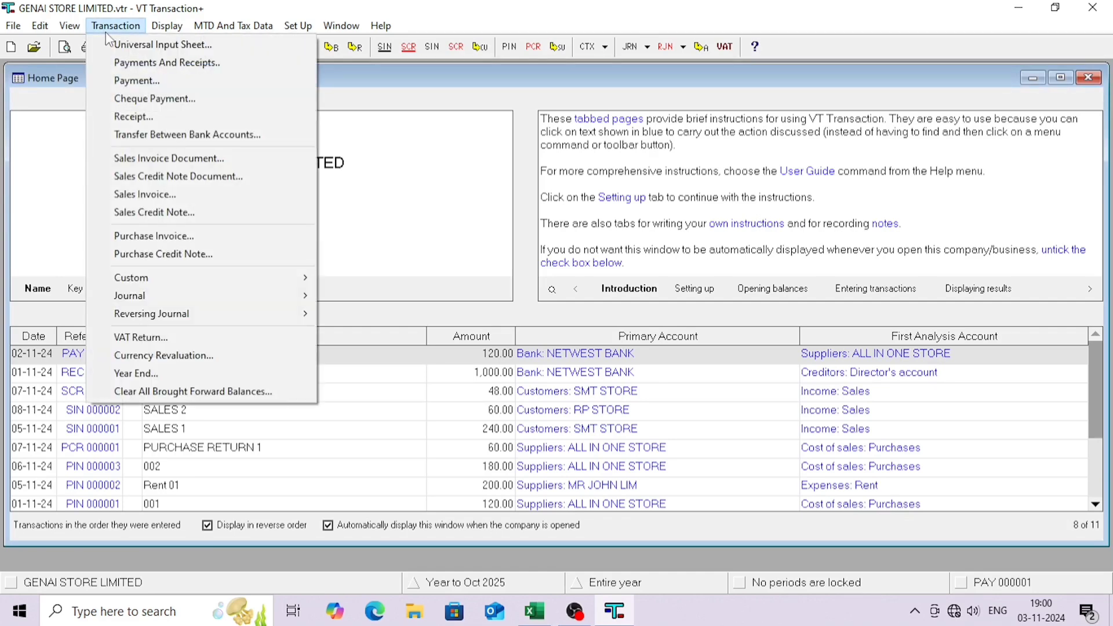
click(147, 61)
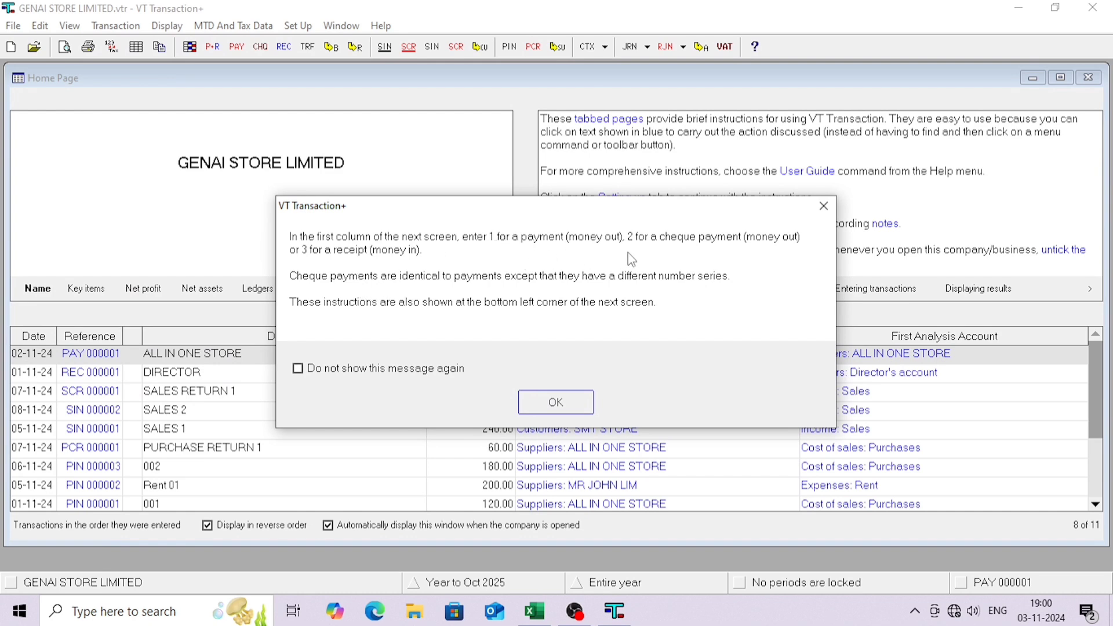
click(528, 402)
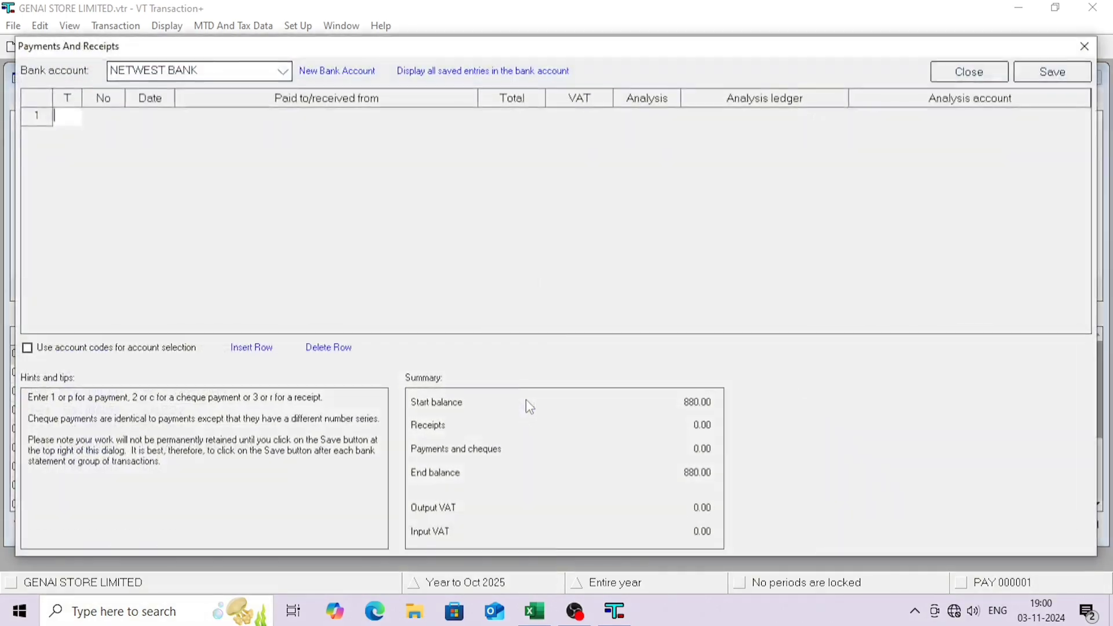
key(alt+Tab)
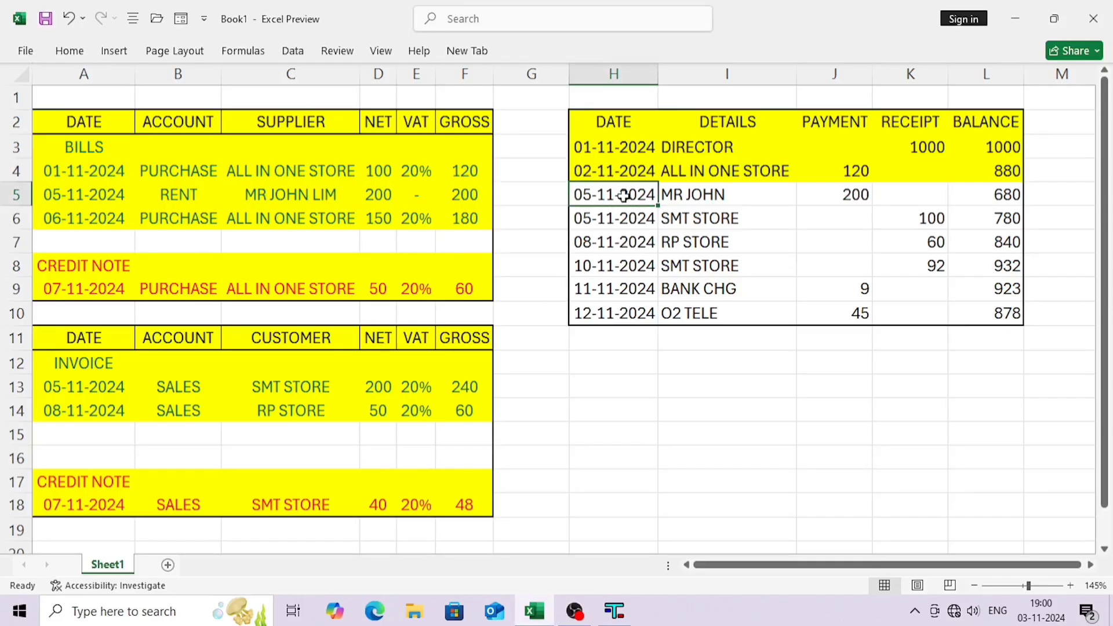
key(alt+Tab)
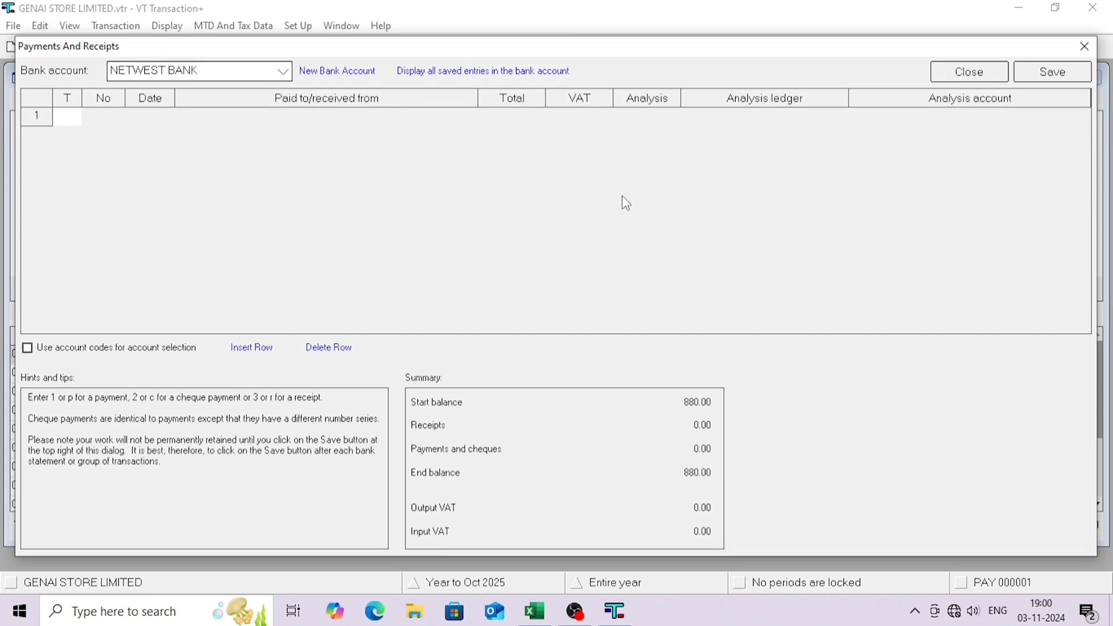
- Start a payment row dated 05/11/2024 and choose the rent supplier from the bank table as the payee
text(p)
key(Tab)
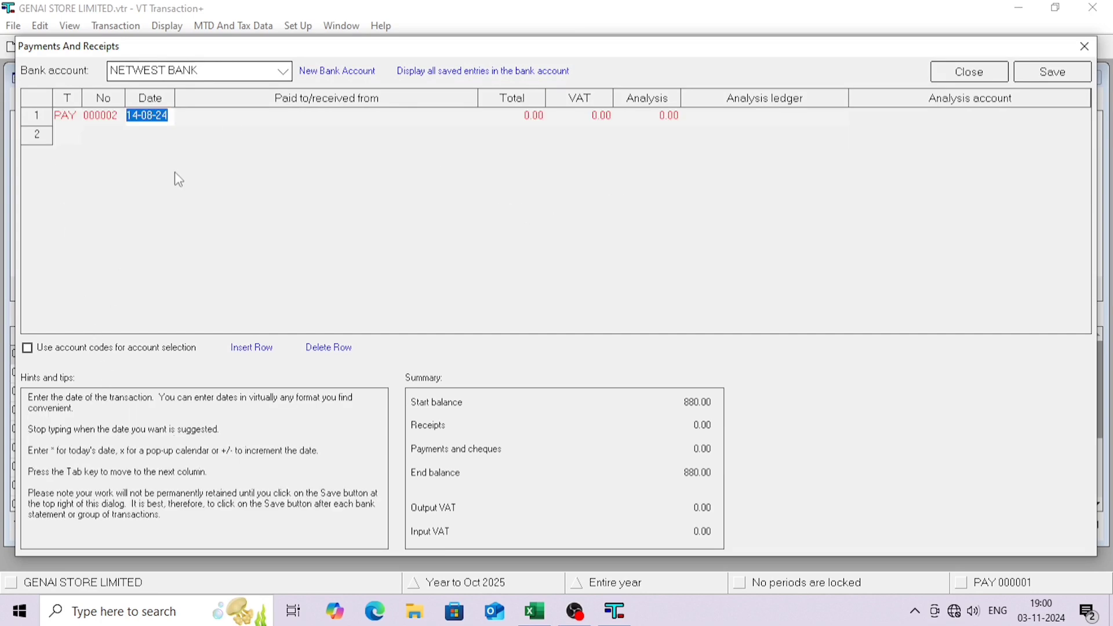
key(alt+Tab)
key(alt+Tab)
text(05)
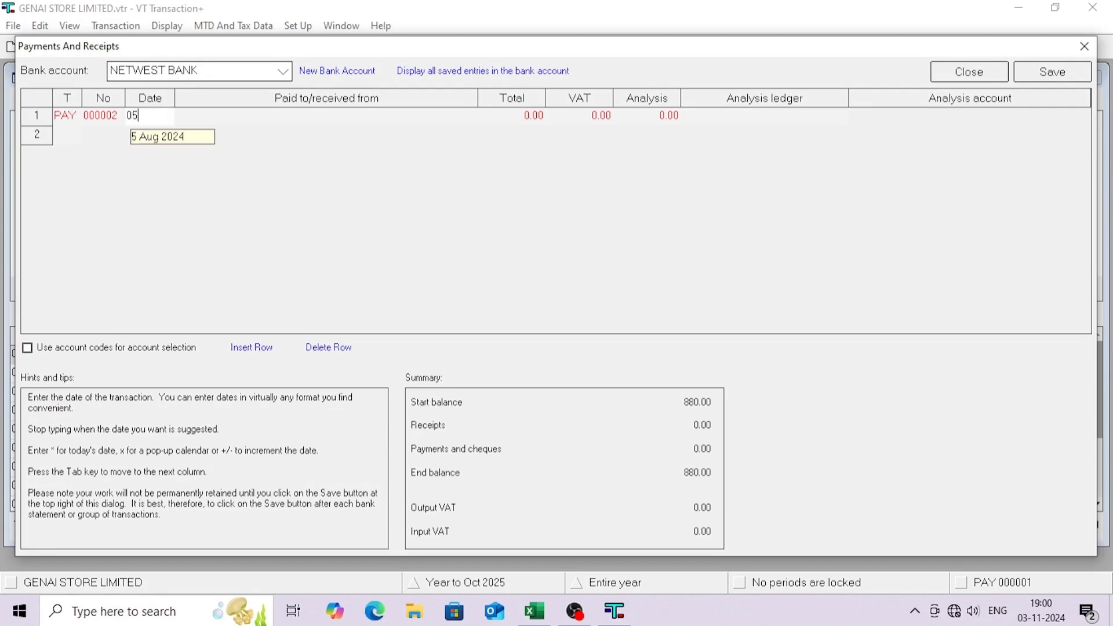
text(/11/2024)
key(Tab)
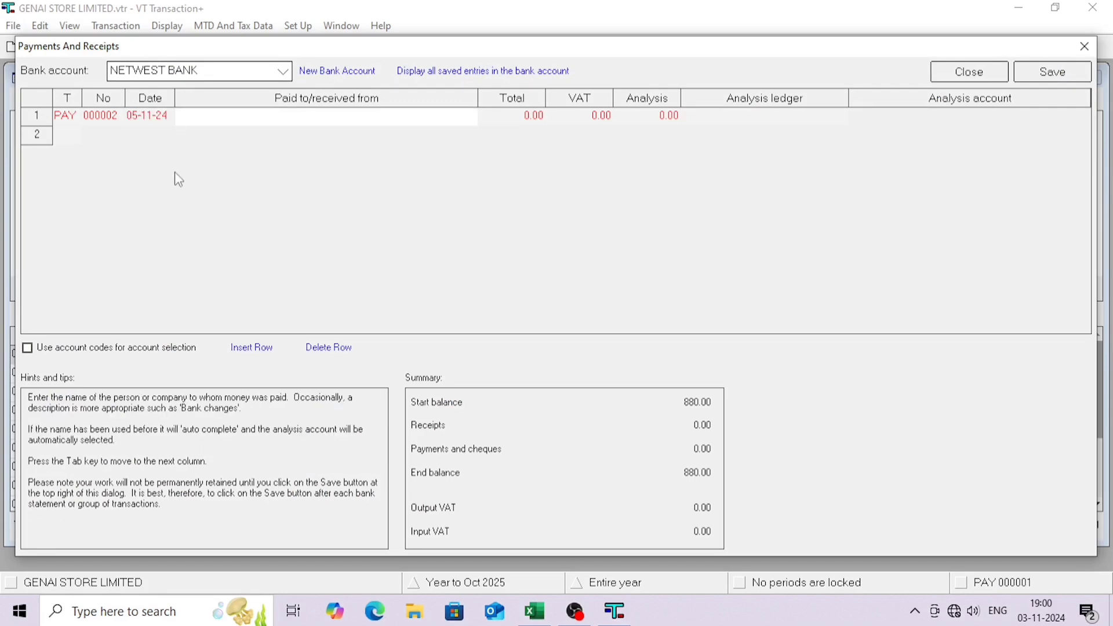
key(alt+Tab)
key(alt+Tab)
text(M)
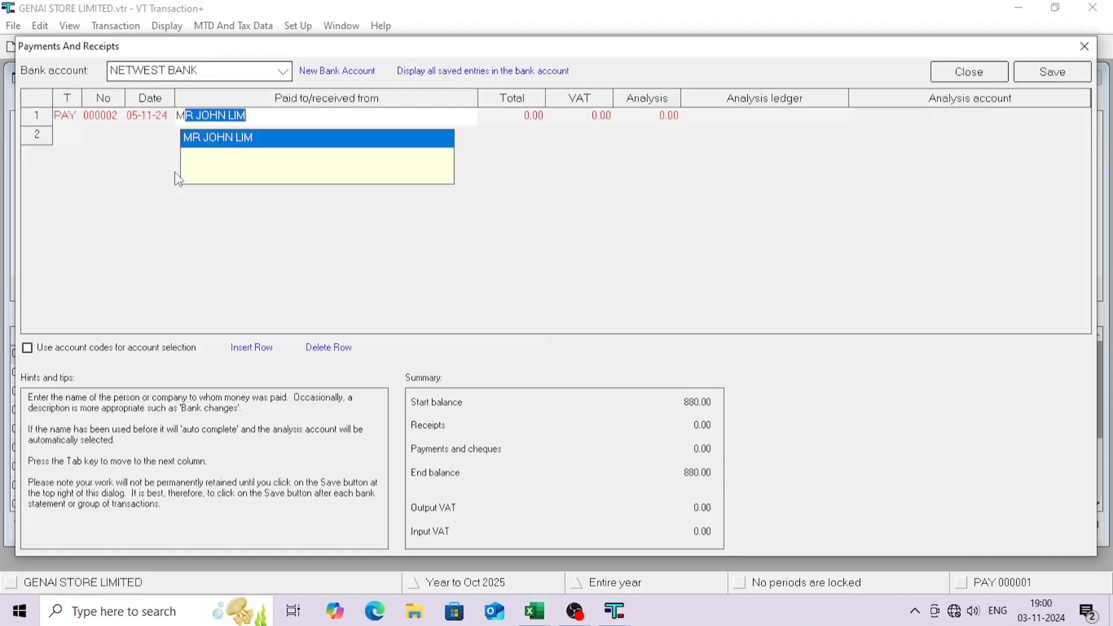
key(Tab)
- Set the payment total to 200 with no VAT and accept the Suppliers ledger and the rent supplier's analysis account
key(alt+Tab)
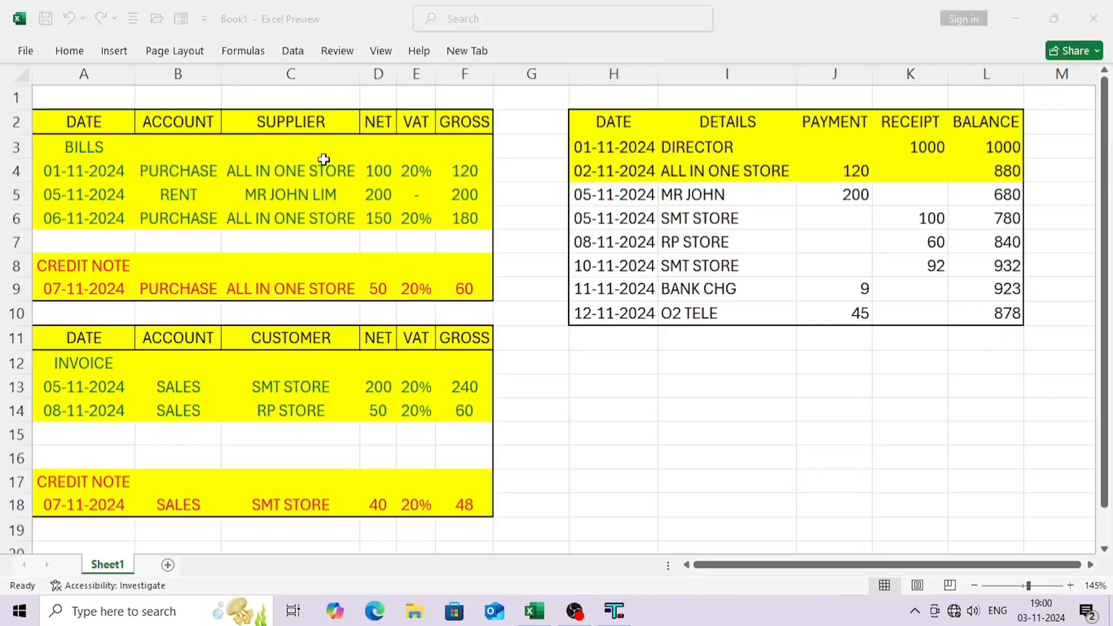
key(alt+Tab)
text(20)
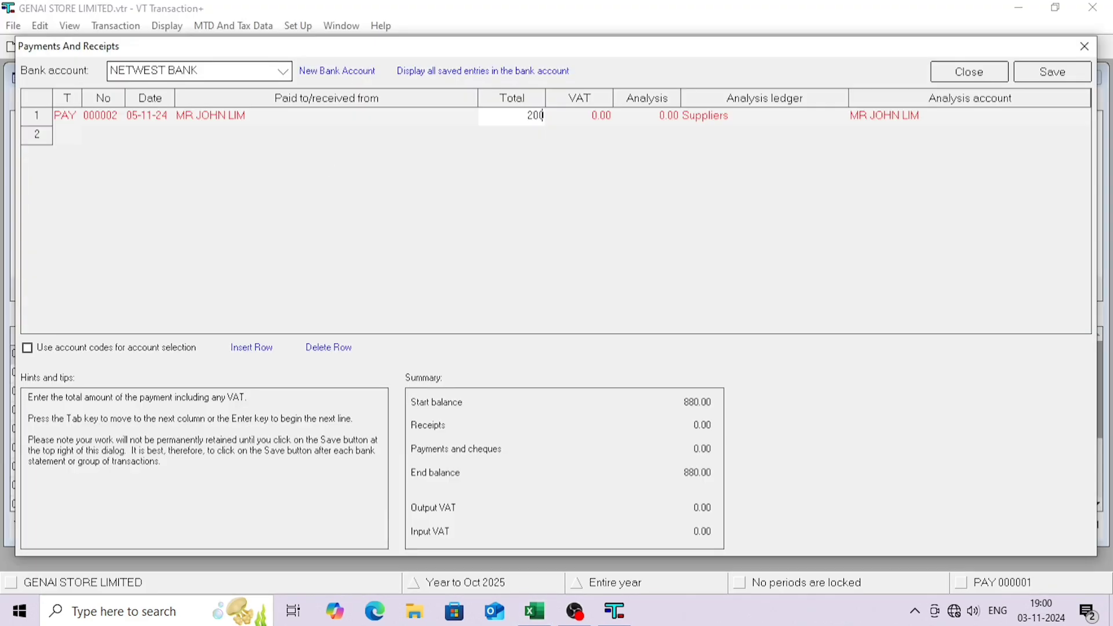
text(0)
key(Tab)
key(Tab)
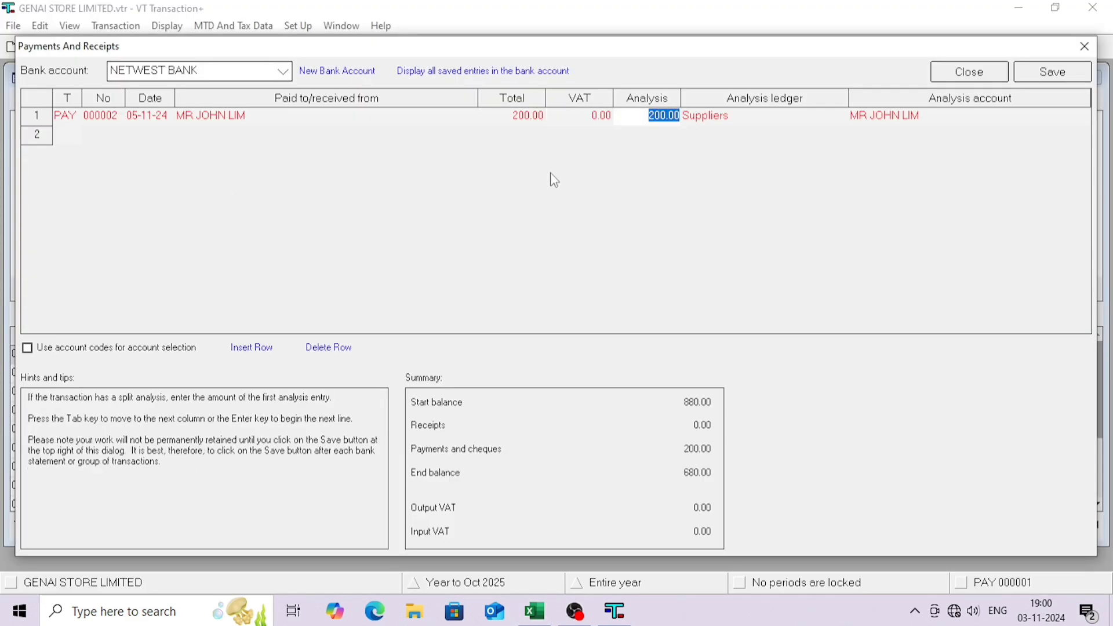
key(Tab)
key(Tab)
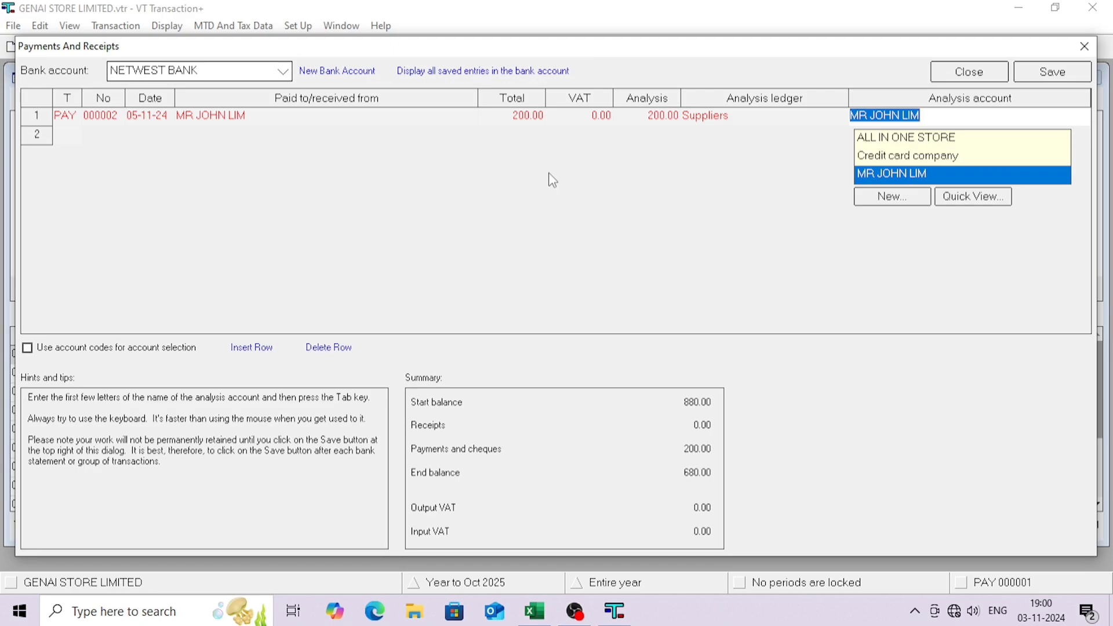
key(Tab)
- Switch to the Excel workbook and fill the 200 rent payment row of the bank table, H5:L5, with yellow
key(alt+Tab)
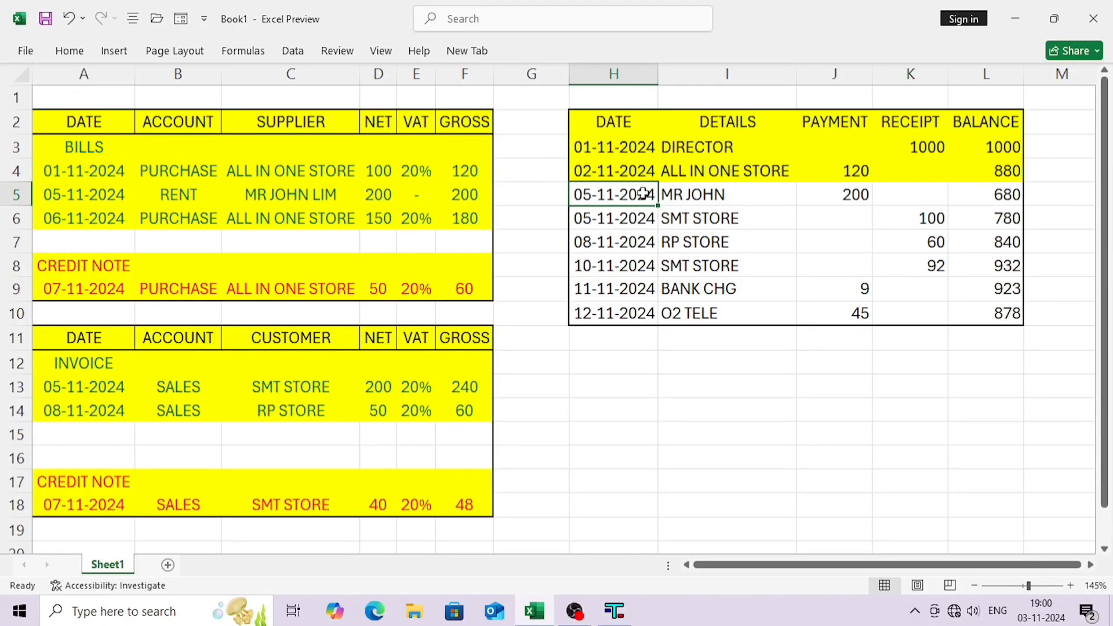
drag(643, 194, 997, 187)
key(F4)
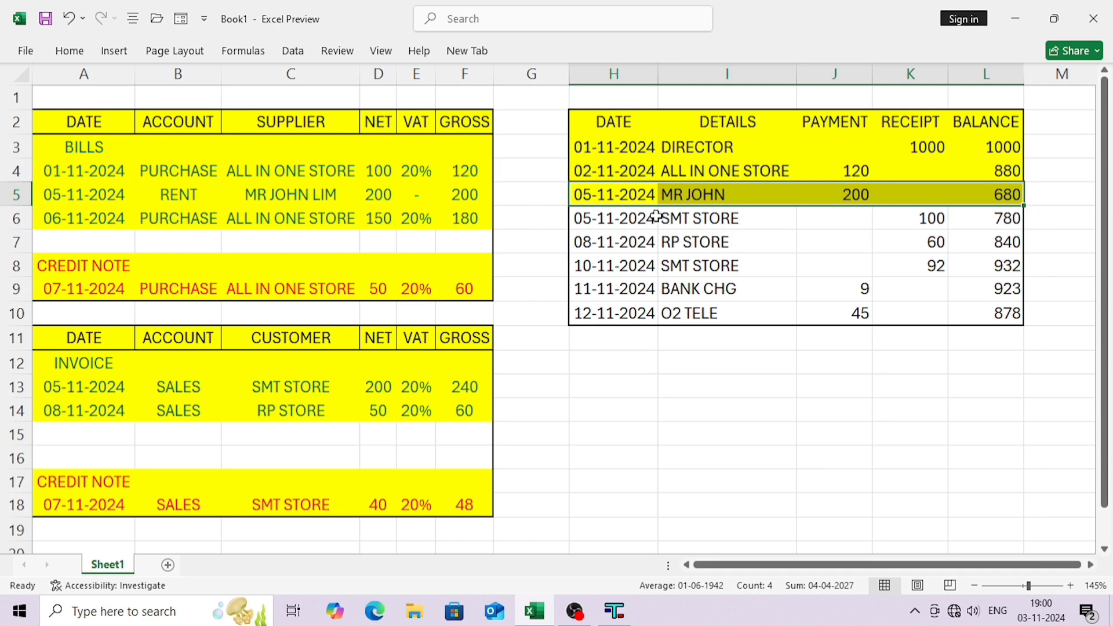
- Check the SMT STORE row in Excel, return to VT Transaction+ and start a receipt row dated 05-11-24 from SMT STORE
click(637, 215)
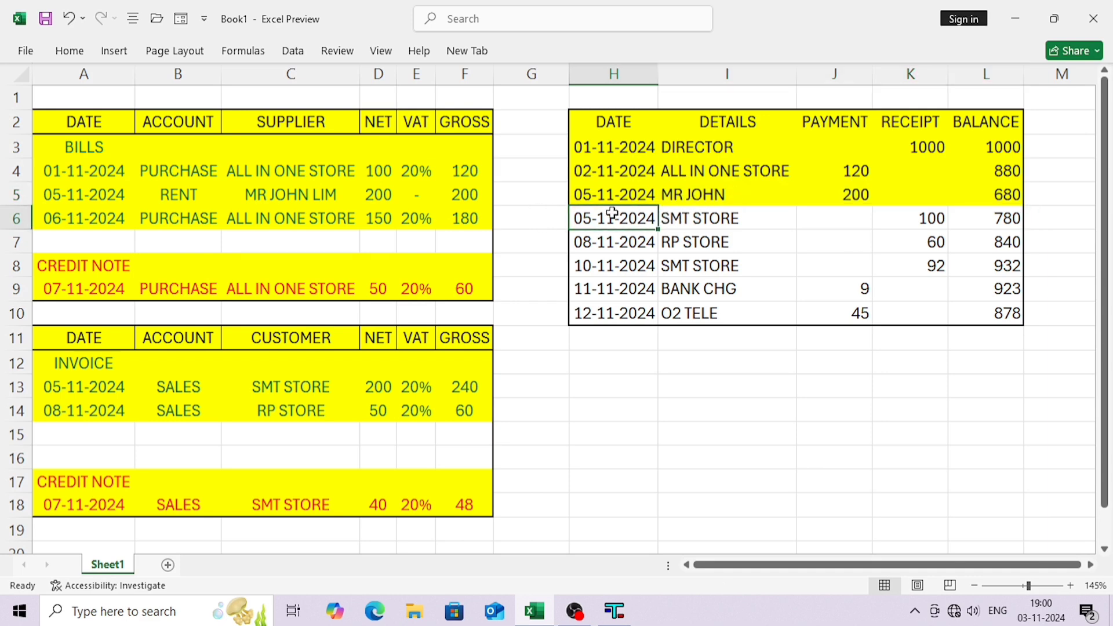
key(alt+Tab)
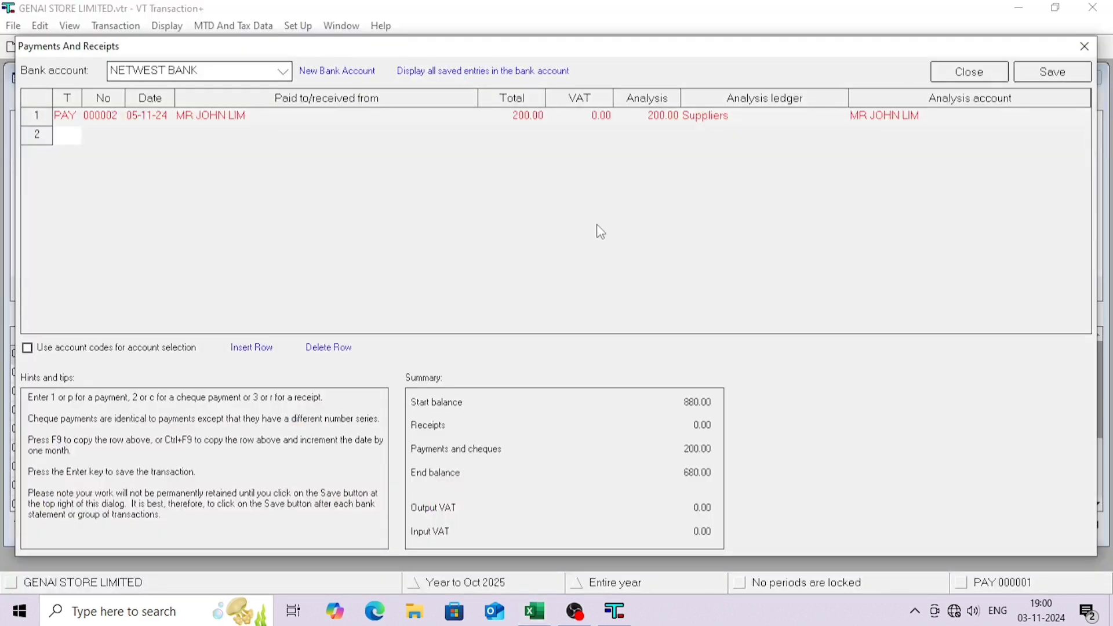
text(r)
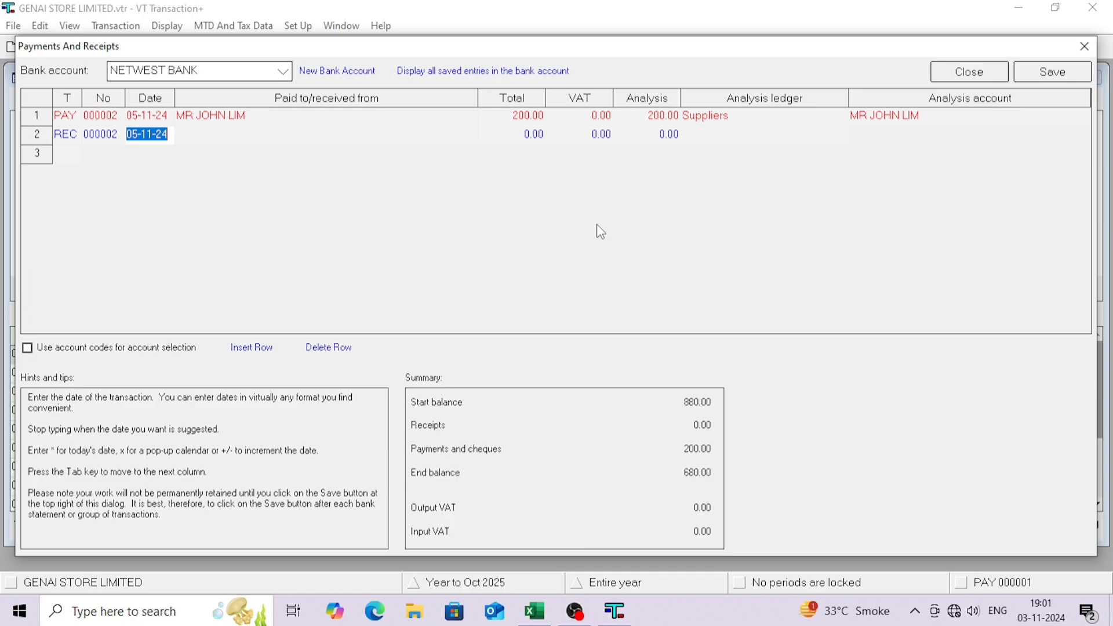
key(alt+Tab)
key(alt+Tab)
key(Tab)
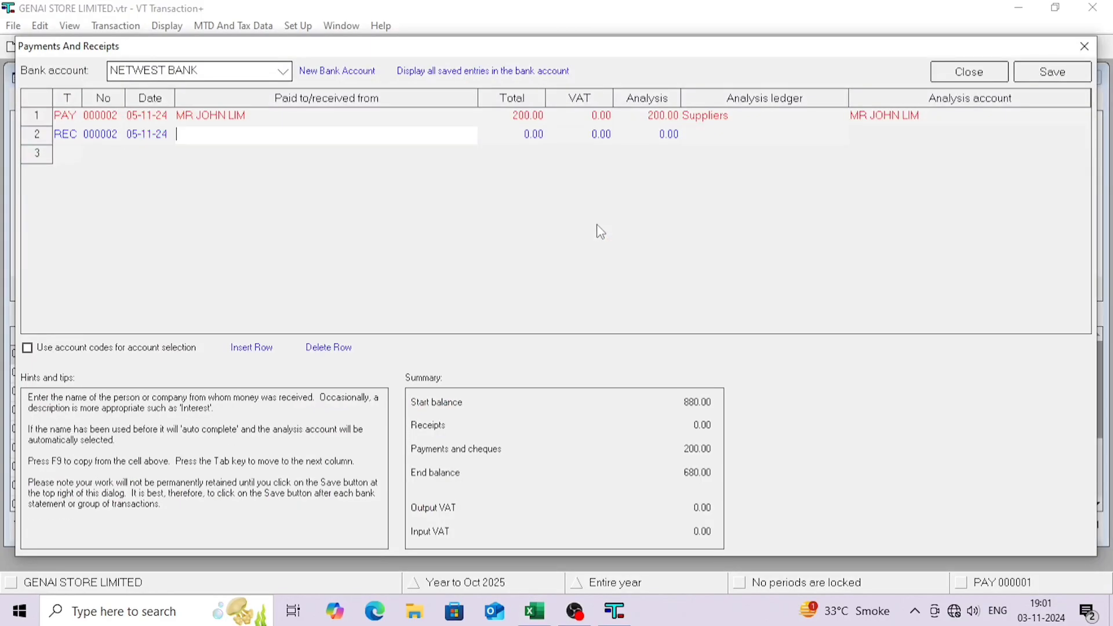
text(s)
key(Tab)
- Check the SMT STORE receipt amount in Excel and enter 100 as the receipt's total in VT Transaction+
key(alt+Tab)
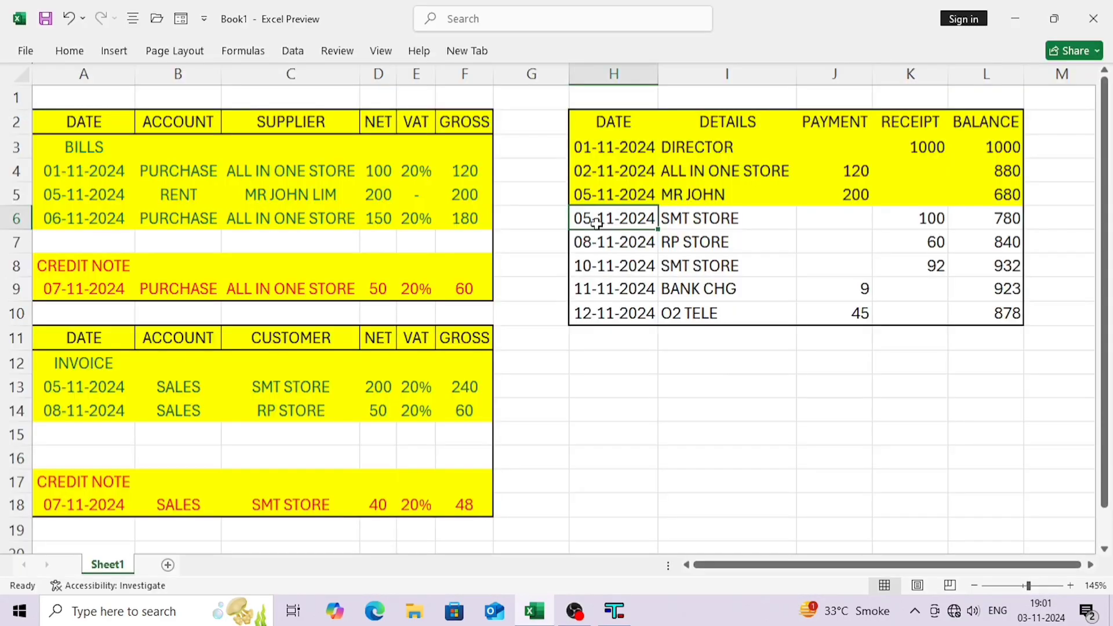
key(alt+Tab)
text(100)
key(Tab)
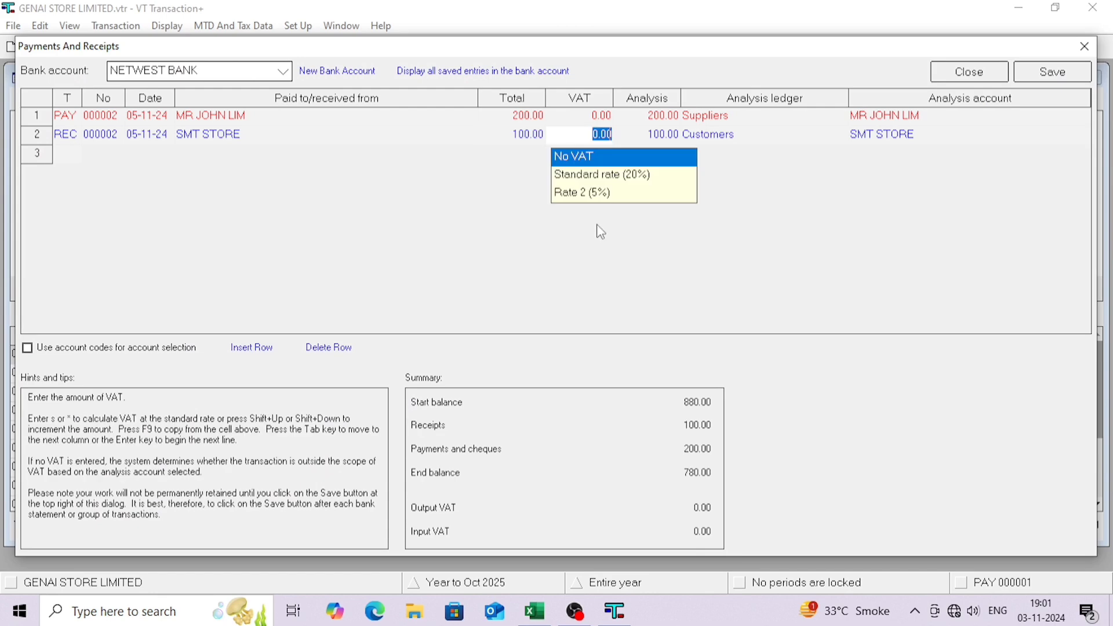
- Accept no VAT, the Customers ledger and the SMT STORE analysis account to complete the 100 receipt row
key(Tab)
key(Tab)
key(Tab)
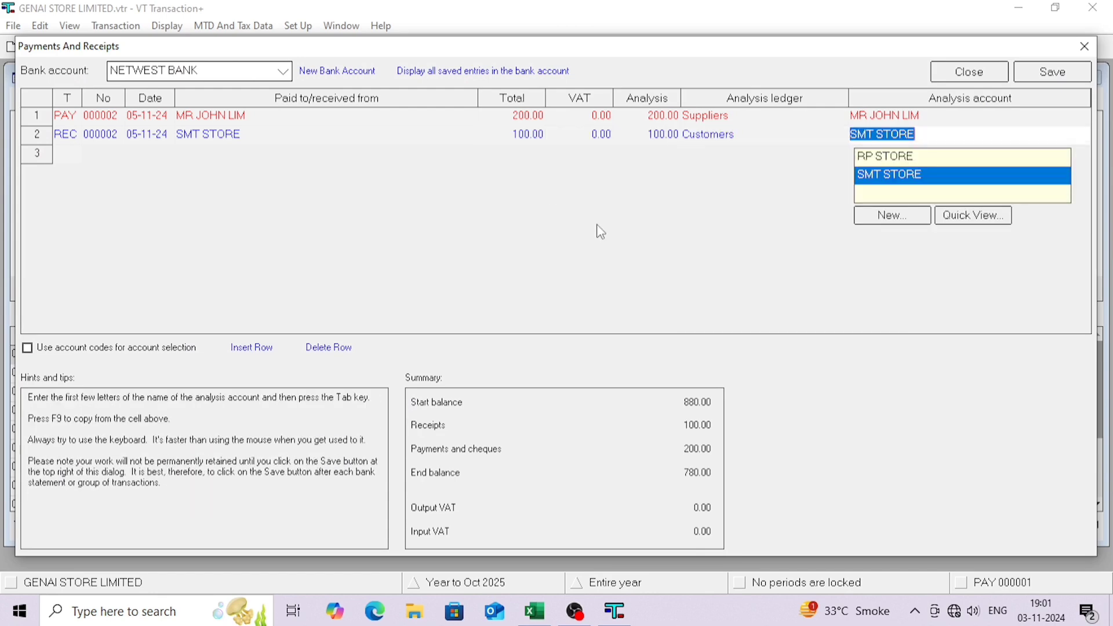
key(Return)
- Switch to the Excel workbook, fill the 05-11-2024 SMT STORE row H6:L6 with yellow, and select the RP STORE date cell H7
key(alt+Tab)
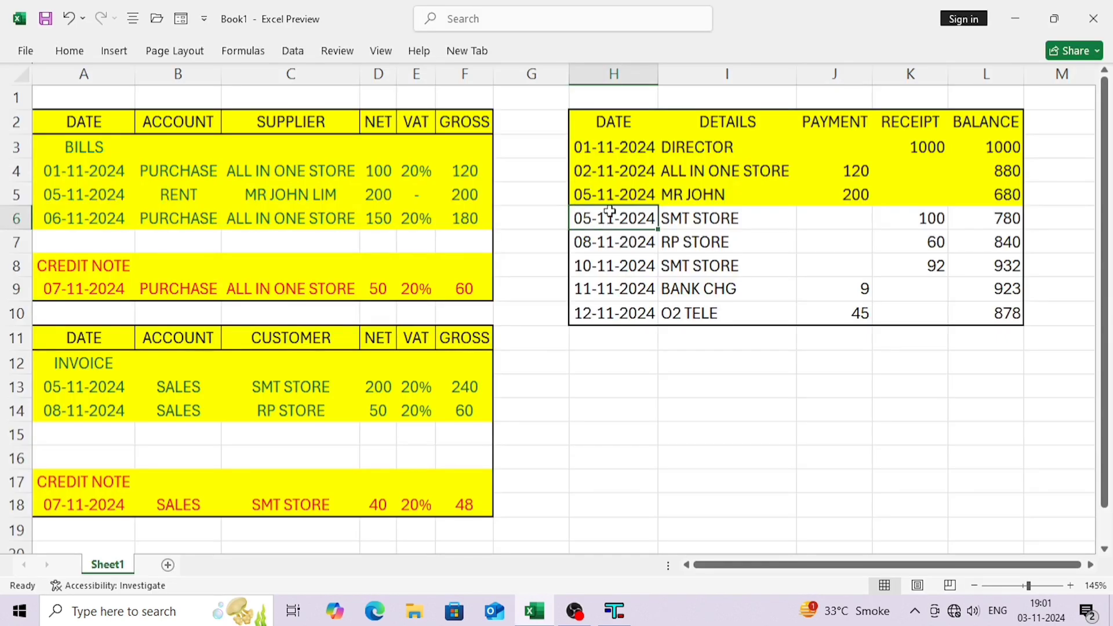
drag(603, 218, 993, 222)
key(F4)
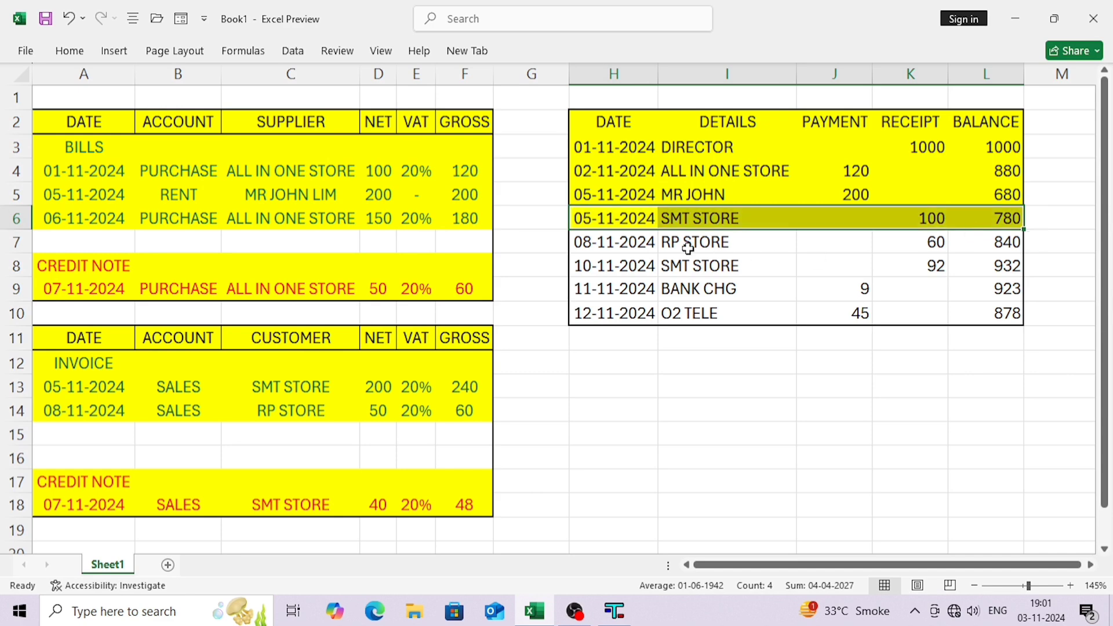
click(639, 239)
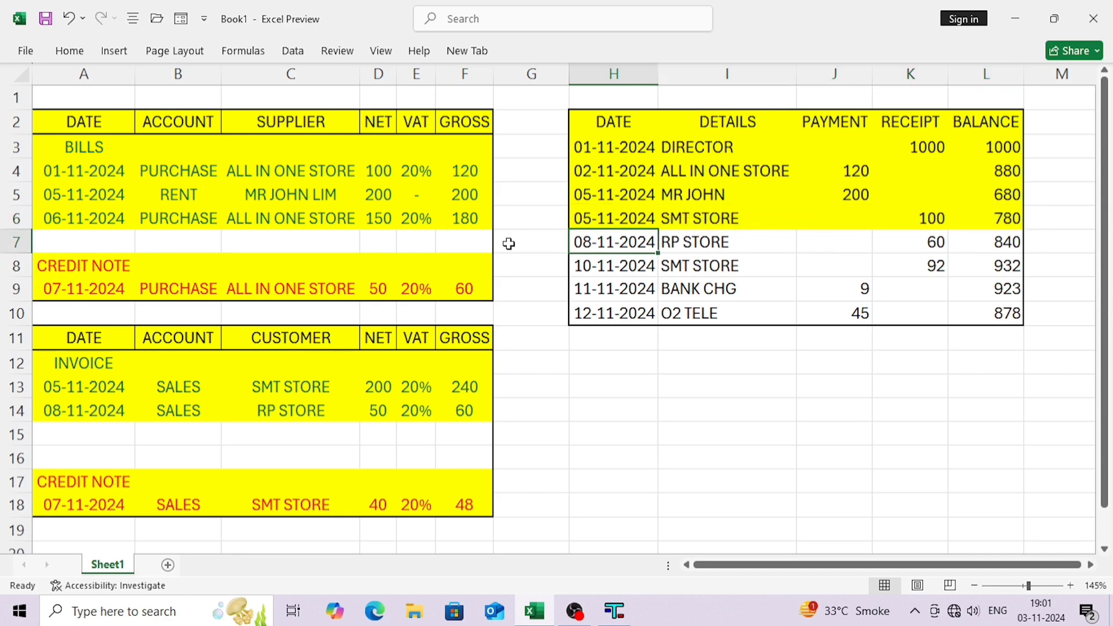
- Return to VT Transaction+ and start a receipt row dated 05-11-24 from RP STORE
key(alt+Tab)
key(alt+Tab)
key(alt+Tab)
text(r)
key(Tab)
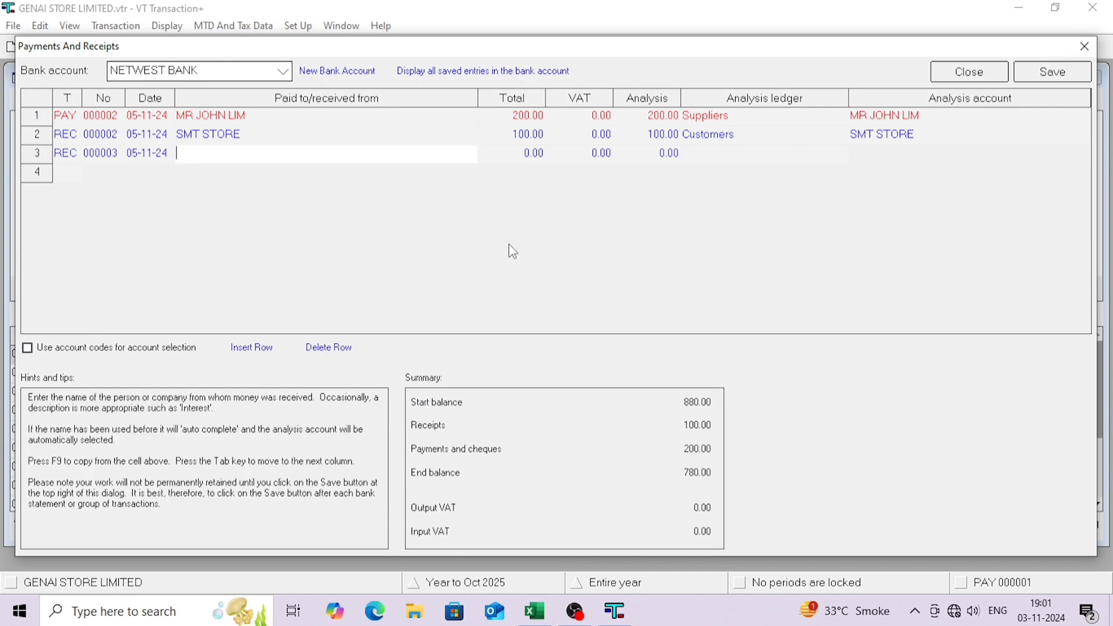
text(rp)
key(Tab)
- Check the RP STORE receipt amount in Excel and enter 60 as the receipt's total with no VAT in VT Transaction+
key(alt+Tab)
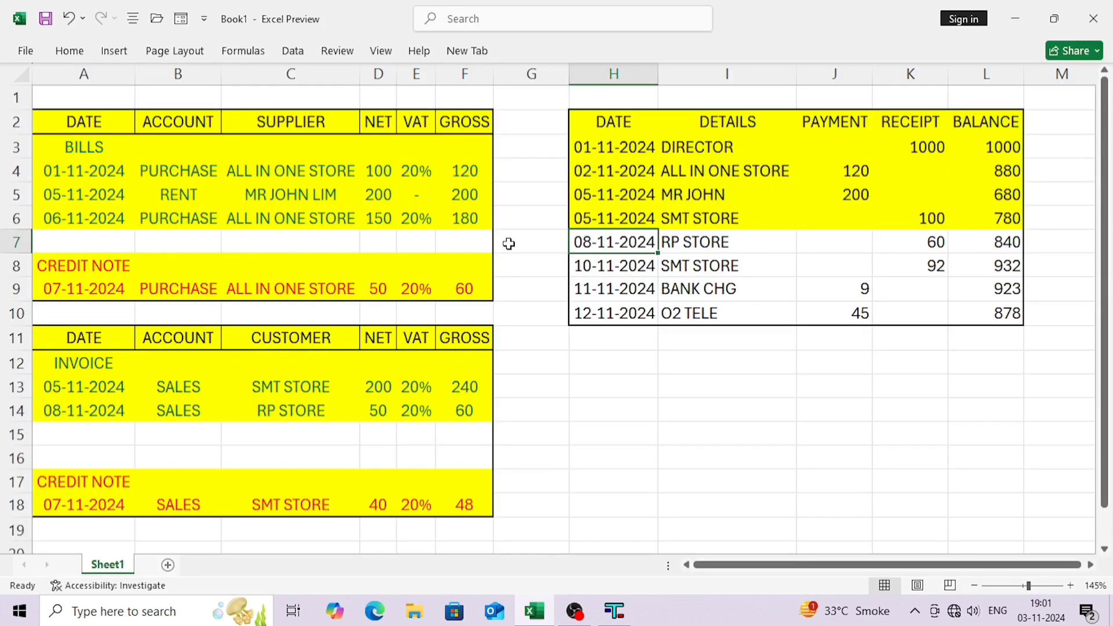
key(alt+Tab)
text(60)
key(Tab)
key(Tab)
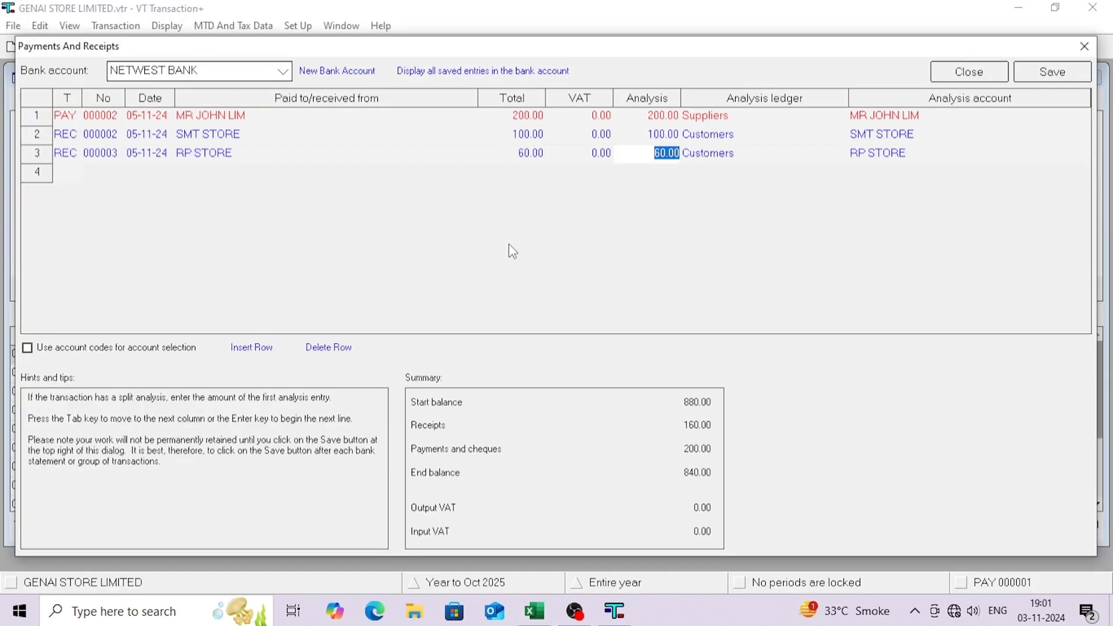
- Switch to the Excel workbook and fill the RP STORE row of the bank table, H7:L7, with yellow
key(alt+Tab)
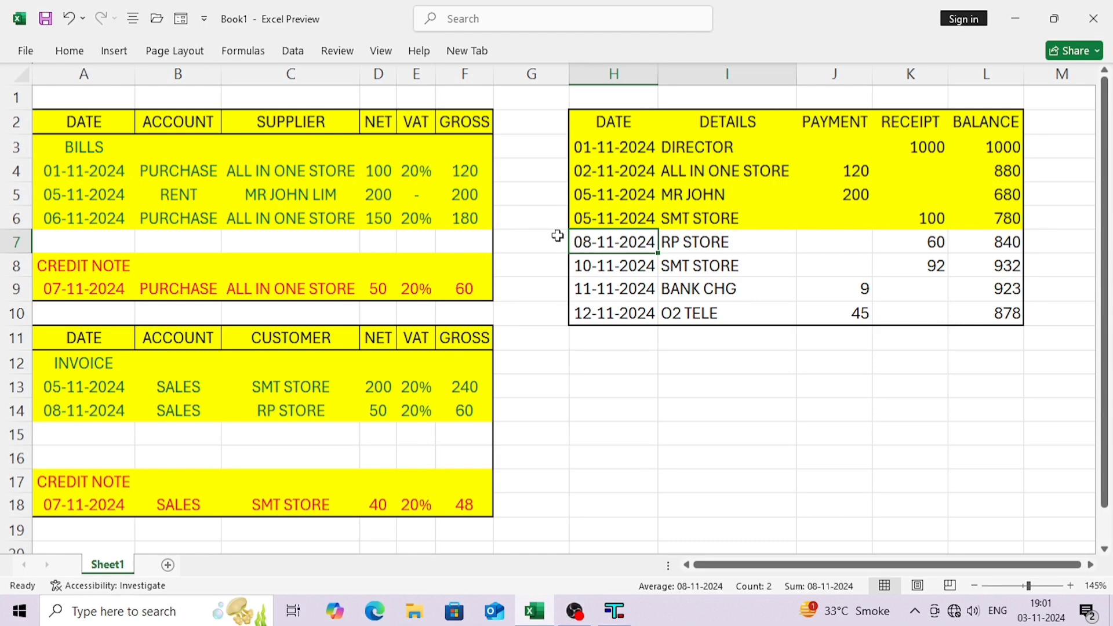
key(shift+Right)
key(shift+Right)
key(shift+Right)
key(shift+Right)
key(F4)
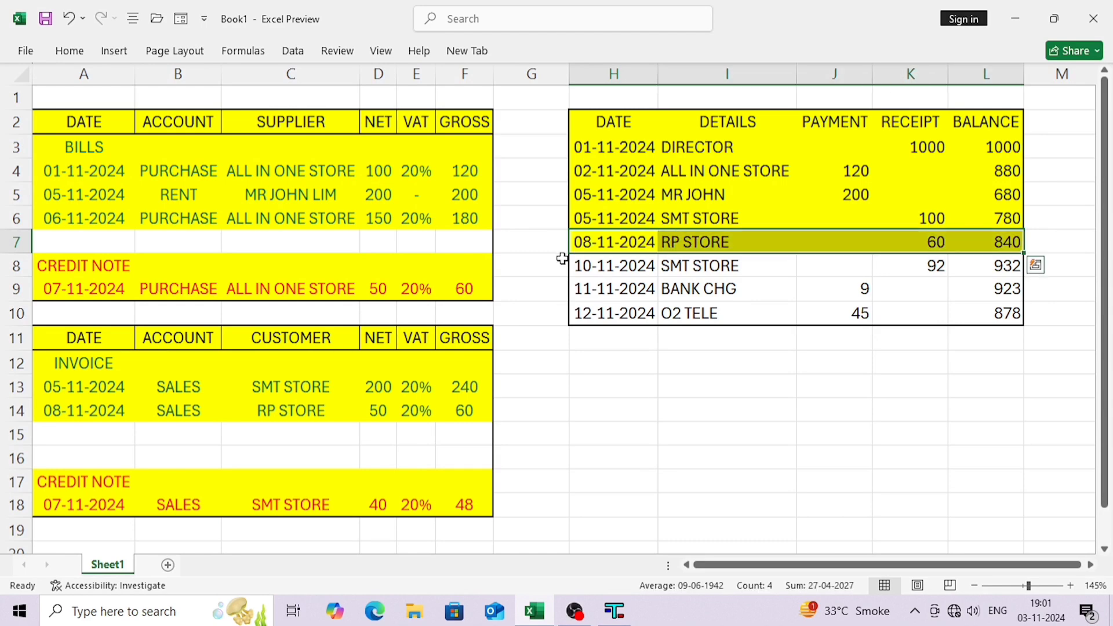
- Return to VT Transaction+, accept the Customers ledger and RP STORE analysis account, and start another receipt row
key(alt+Tab)
key(Tab)
key(Tab)
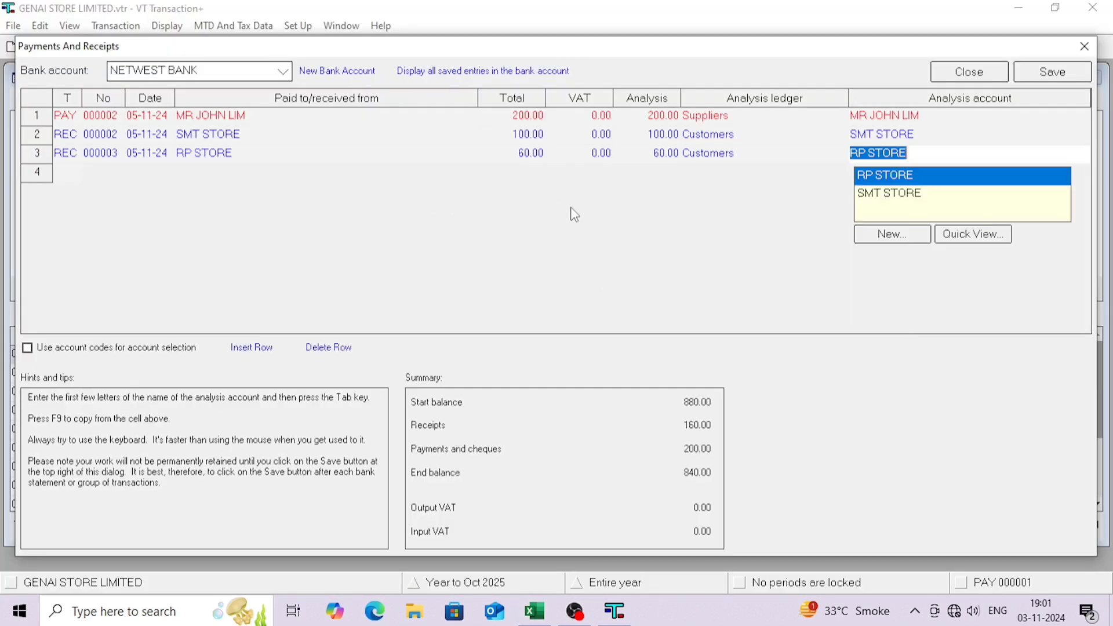
key(Tab)
text(r)
key(Tab)
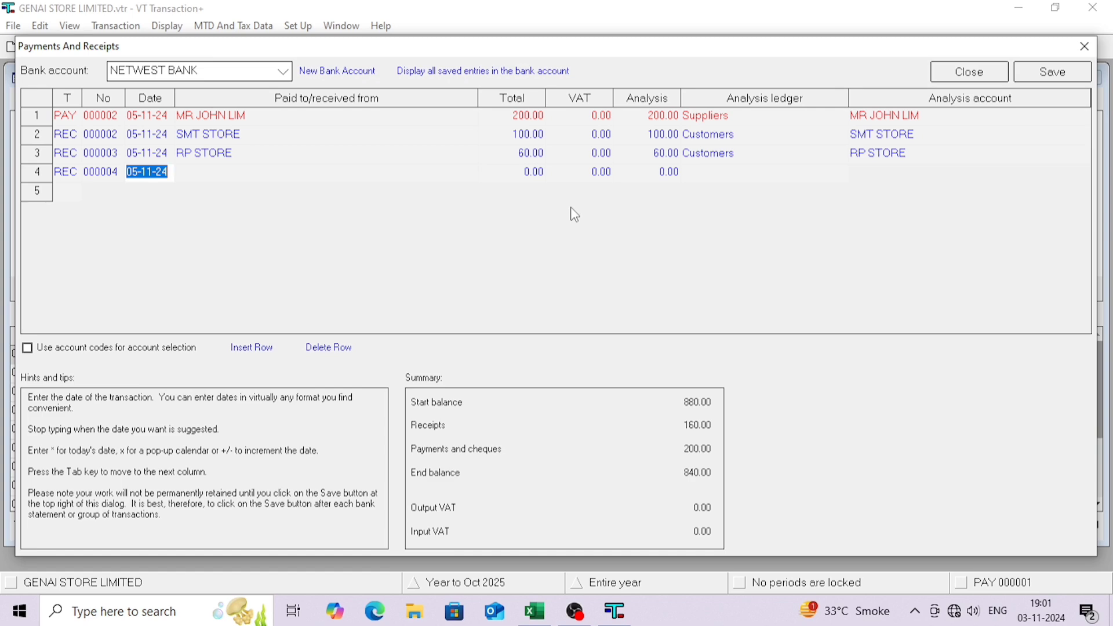
- Check the dates in Excel, correct the RP STORE receipt's date to 08/11/2024, and go back to the new receipt row's date
key(alt+Tab)
key(alt+Tab)
click(145, 155)
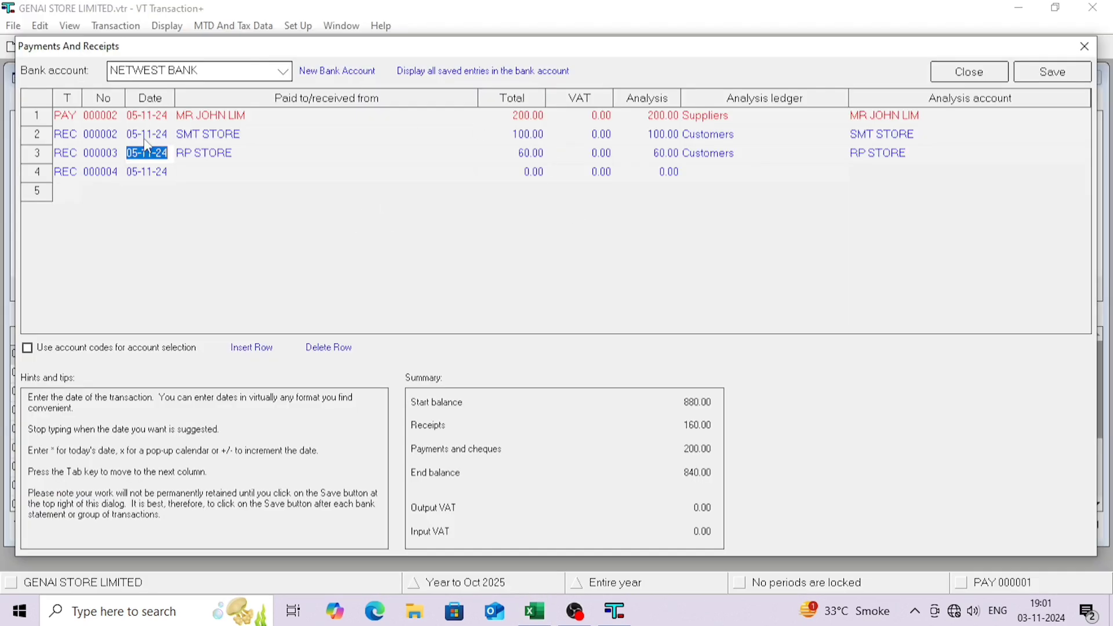
text(08)
text(/11/2024)
key(Tab)
key(Tab)
key(Tab)
key(Tab)
key(Tab)
key(Tab)
key(Tab)
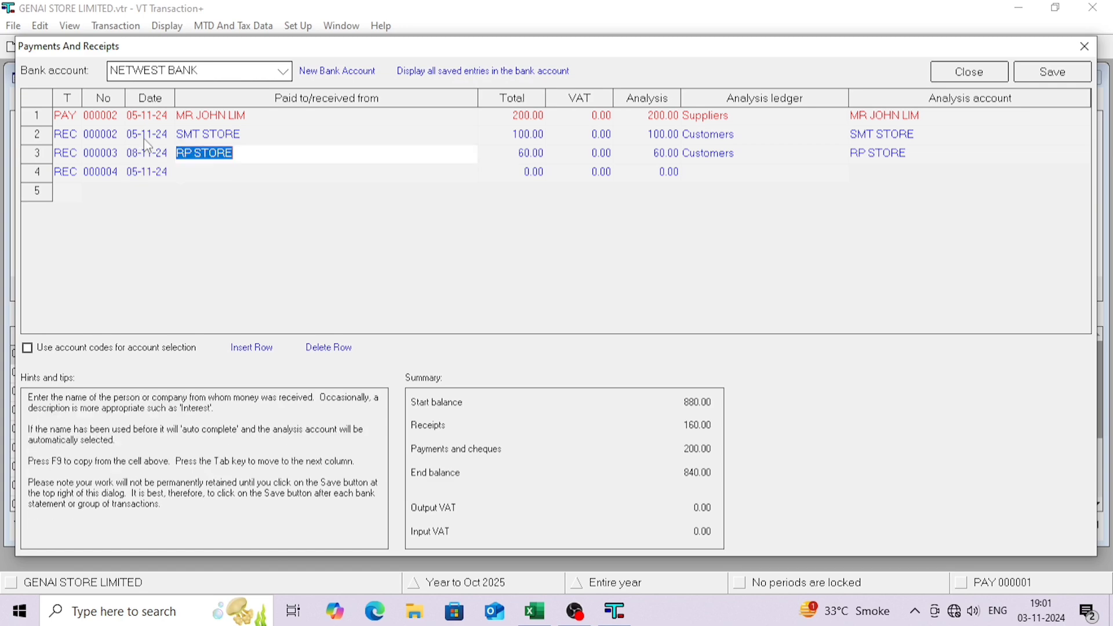
key(Tab)
key(Tab)
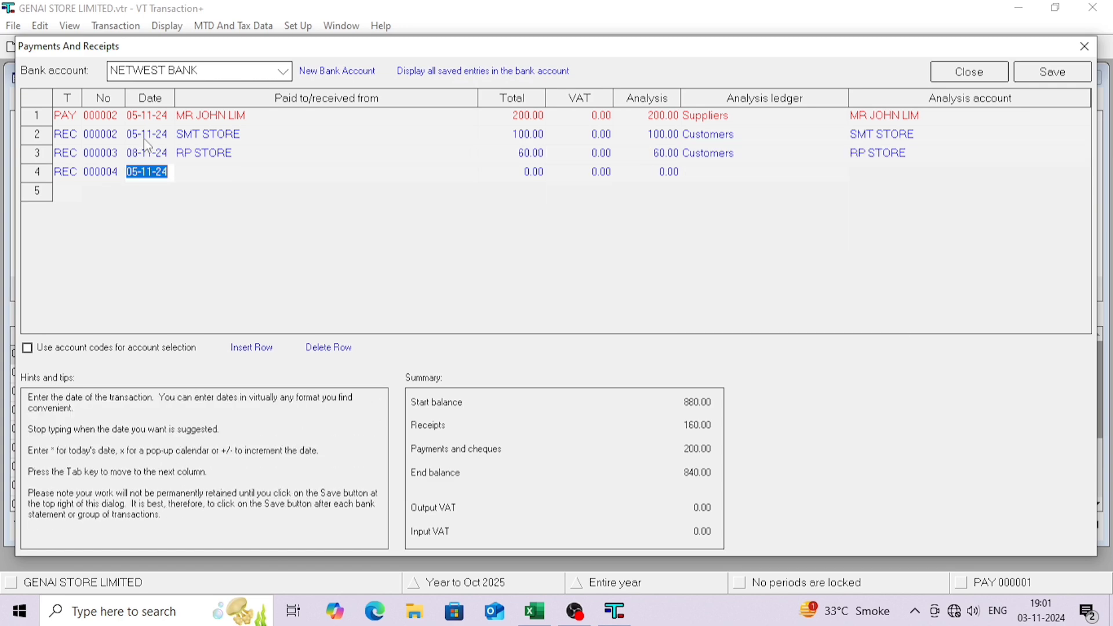
- Check the next bank row in Excel and set the new receipt's date to 10/11/24 and its payer to SMT STORE
key(alt+Tab)
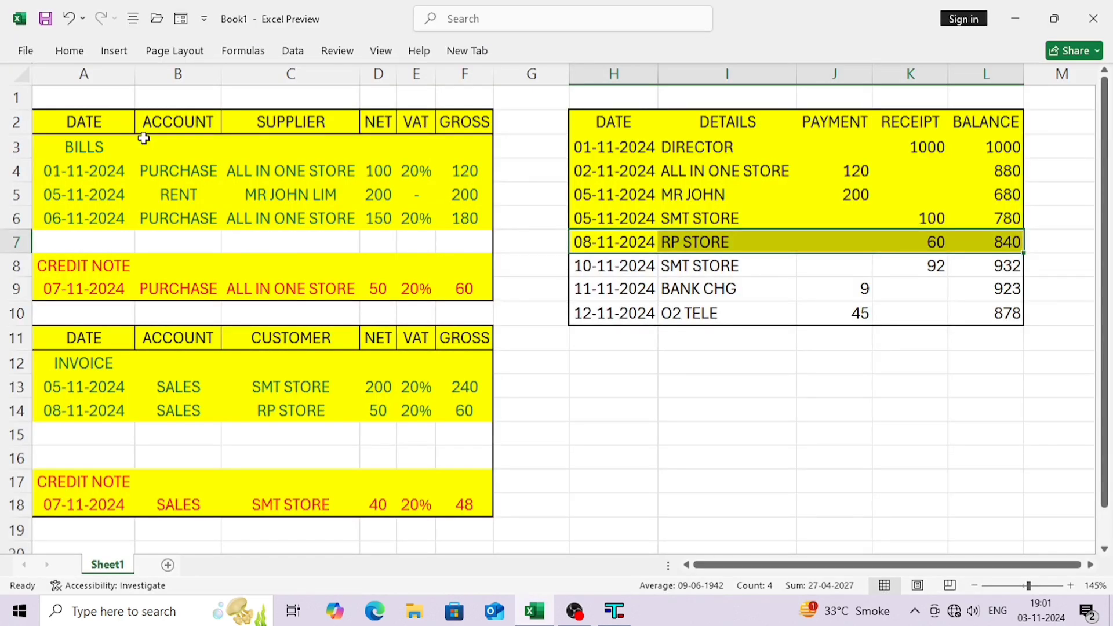
key(alt+Tab)
text(10/11/)
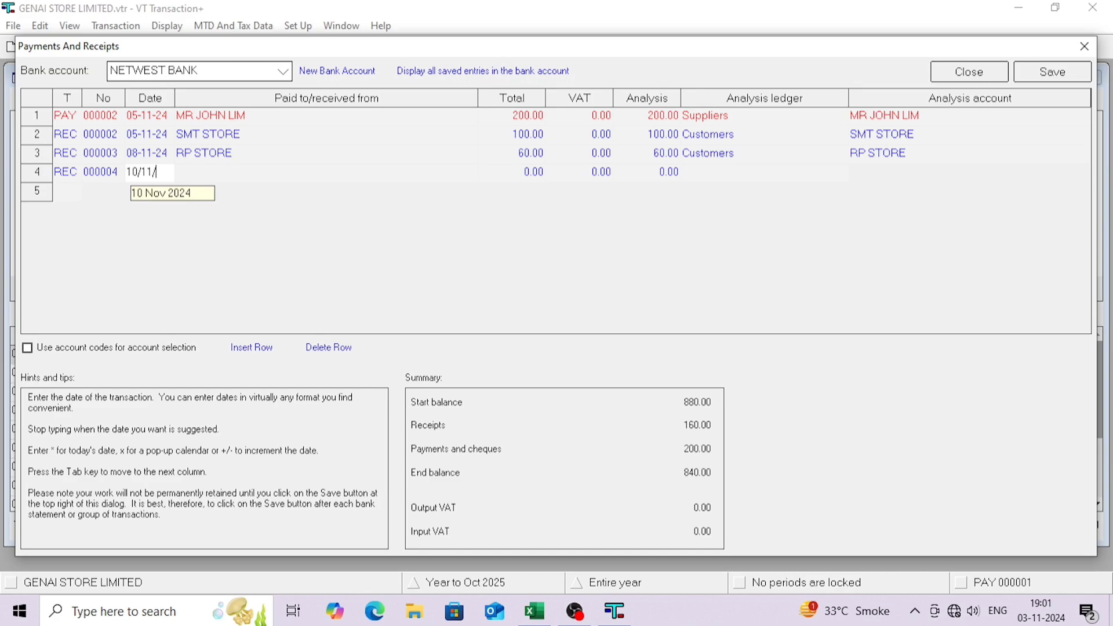
text(24)
key(Tab)
key(alt+Tab)
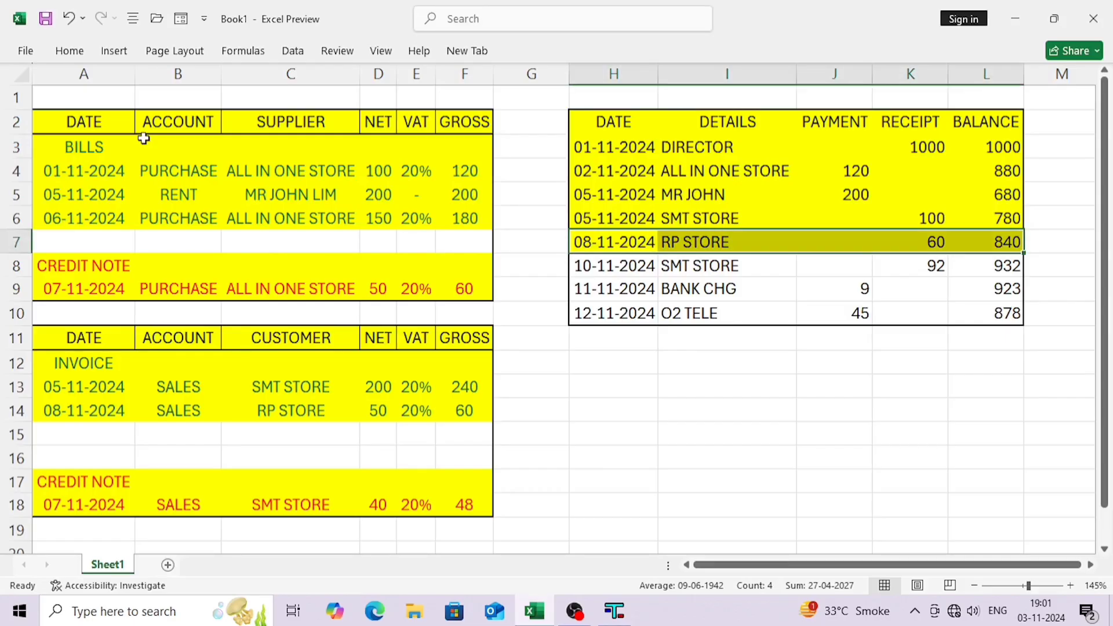
key(alt+Tab)
text(SM)
key(Tab)
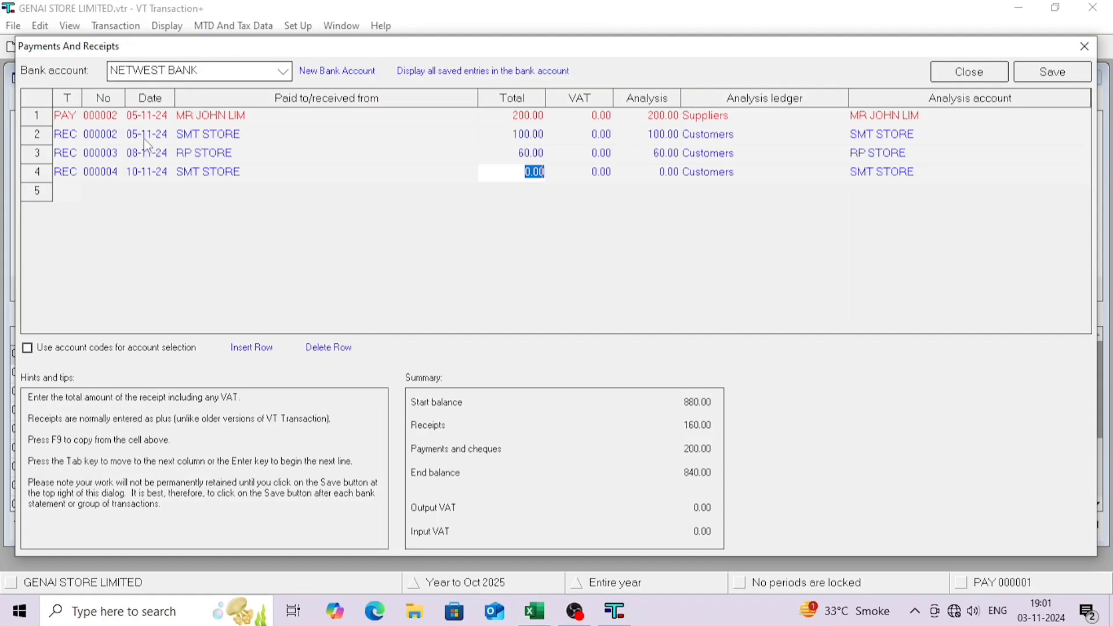
- Set the second SMT STORE receipt's total to 92 with no VAT and accept the Customers ledger
text(92)
key(Tab)
key(Tab)
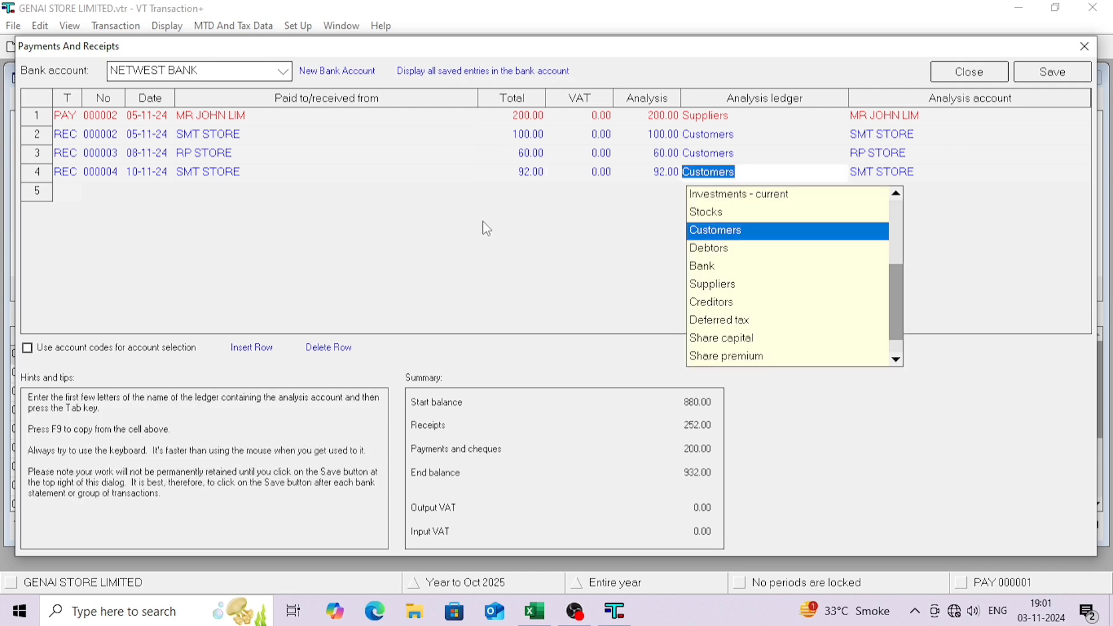
key(Tab)
- Switch to Excel, fill the 10-11-2024 SMT STORE row H8:L8 with yellow, and return to VT Transaction+
key(alt+Tab)
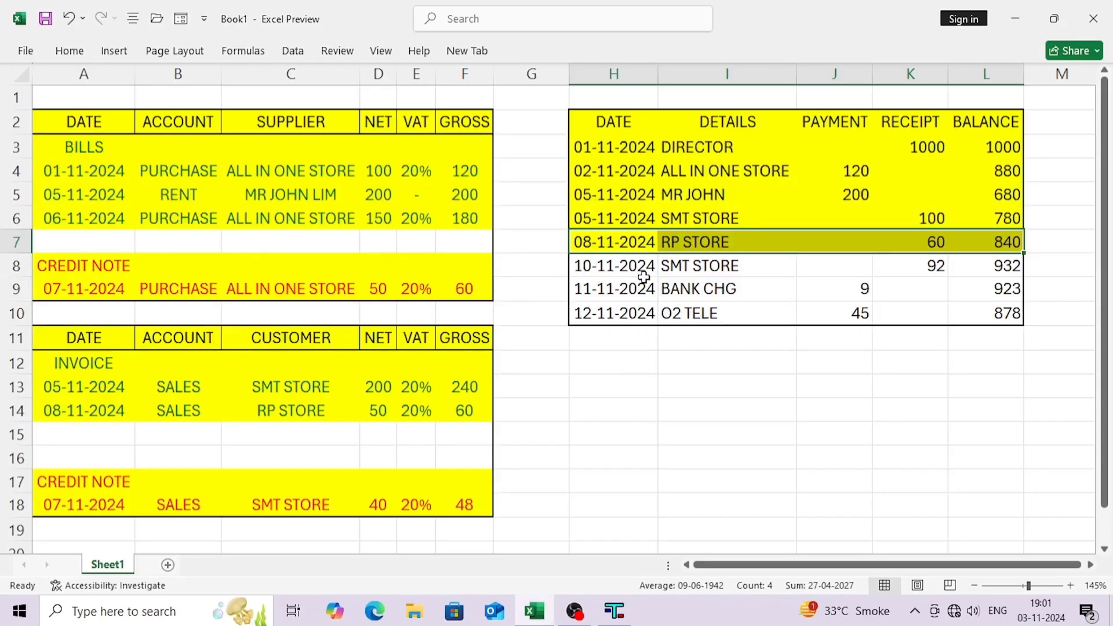
drag(640, 268, 1009, 269)
key(alt+Tab)
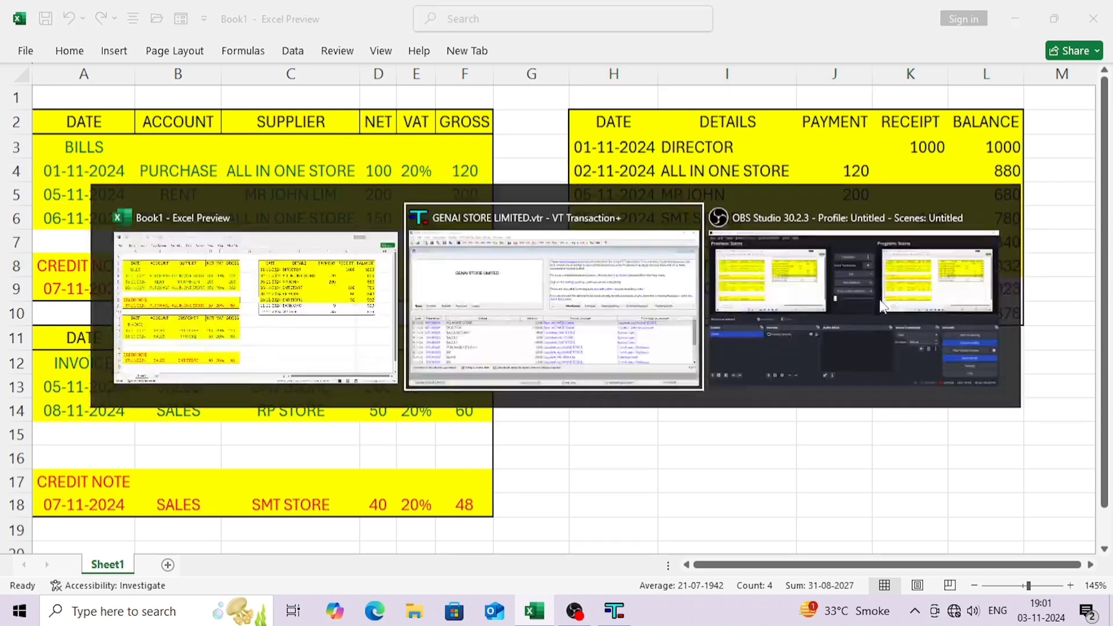
- Complete the 92 receipt row, check the remaining rows in Excel, then save the batch of bank entries and close the entry window
key(Return)
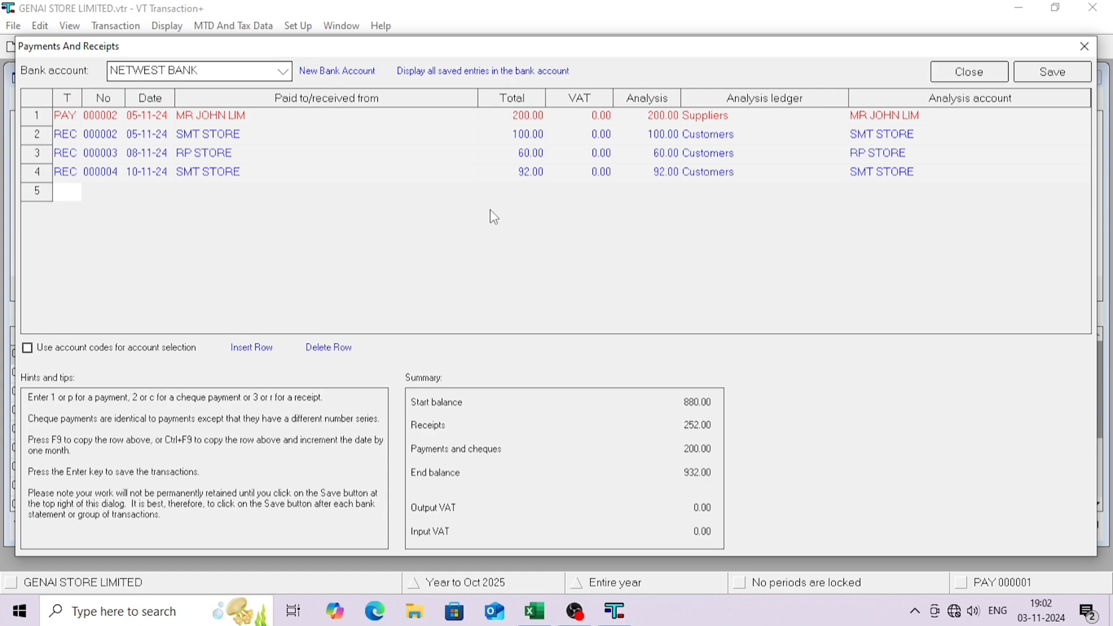
key(alt+Tab)
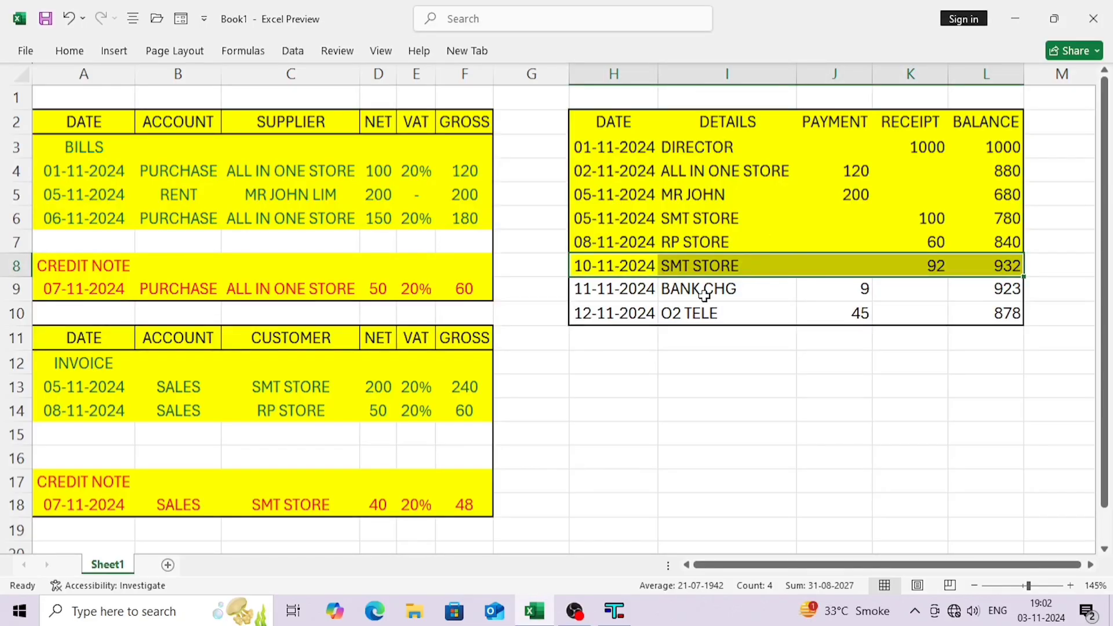
key(alt+Tab)
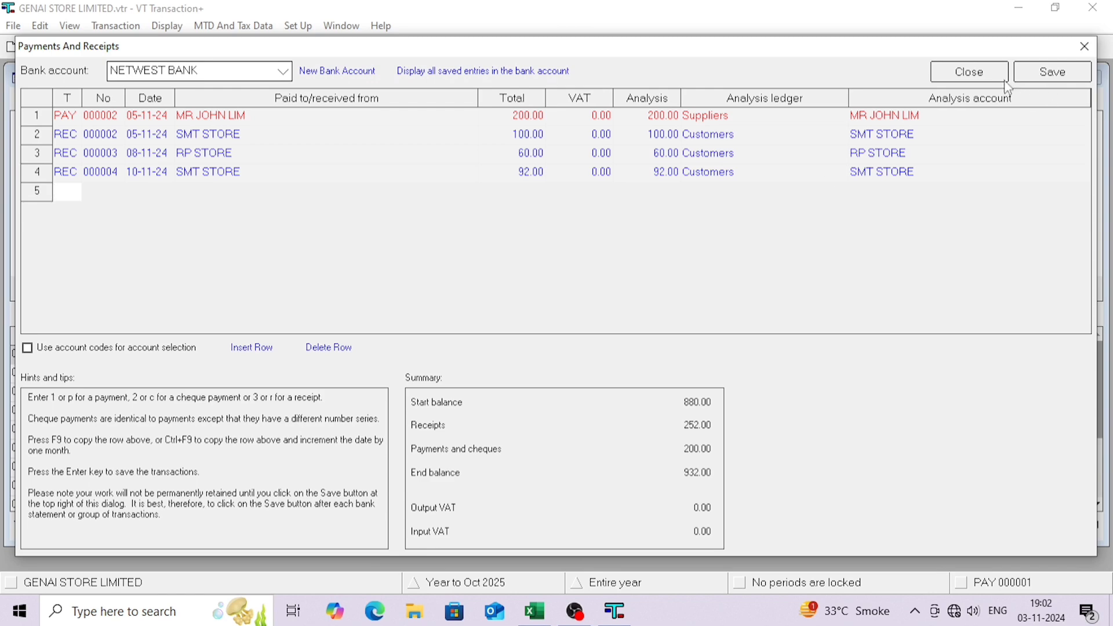
click(1046, 76)
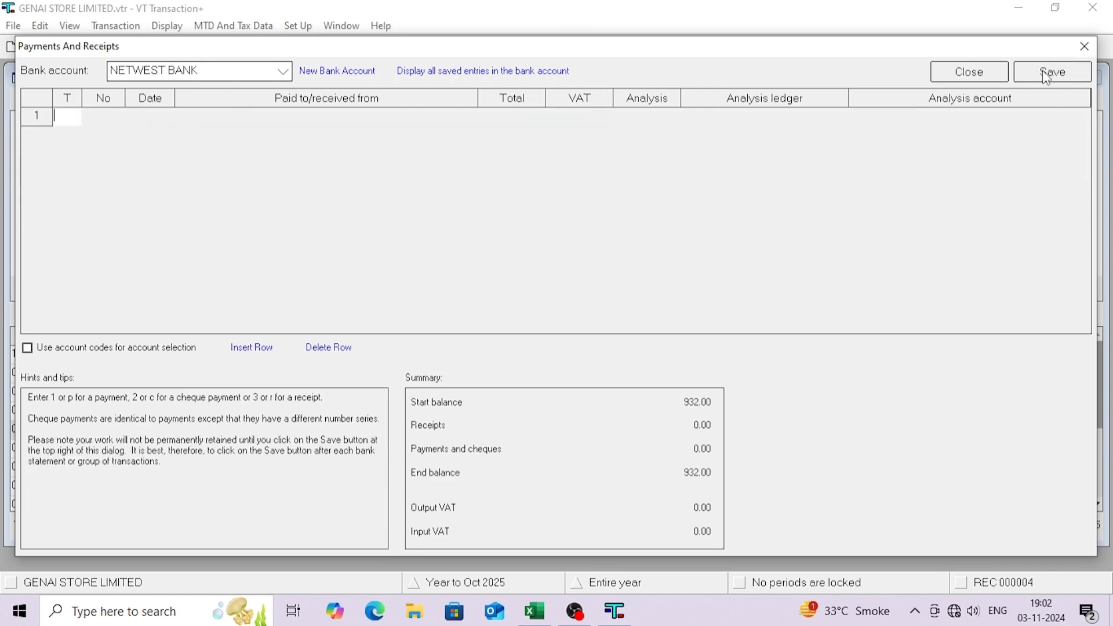
click(1082, 46)
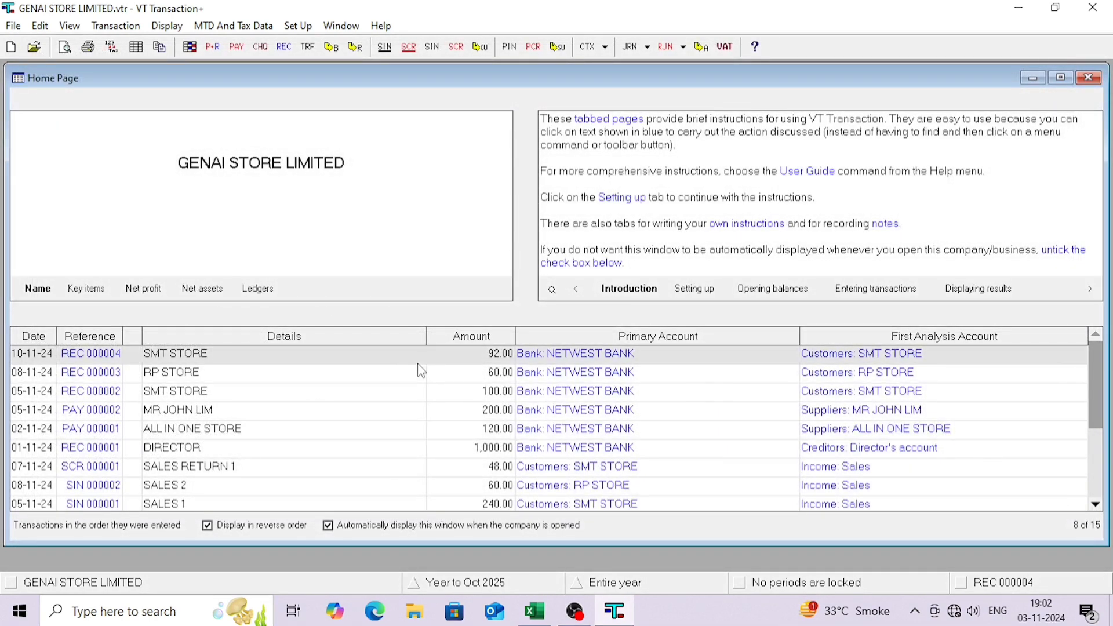
- Open the NETWEST BANK ledger, compare its balance with the 10-11-2024 balance in the Excel bank table, and close the ledger
click(365, 51)
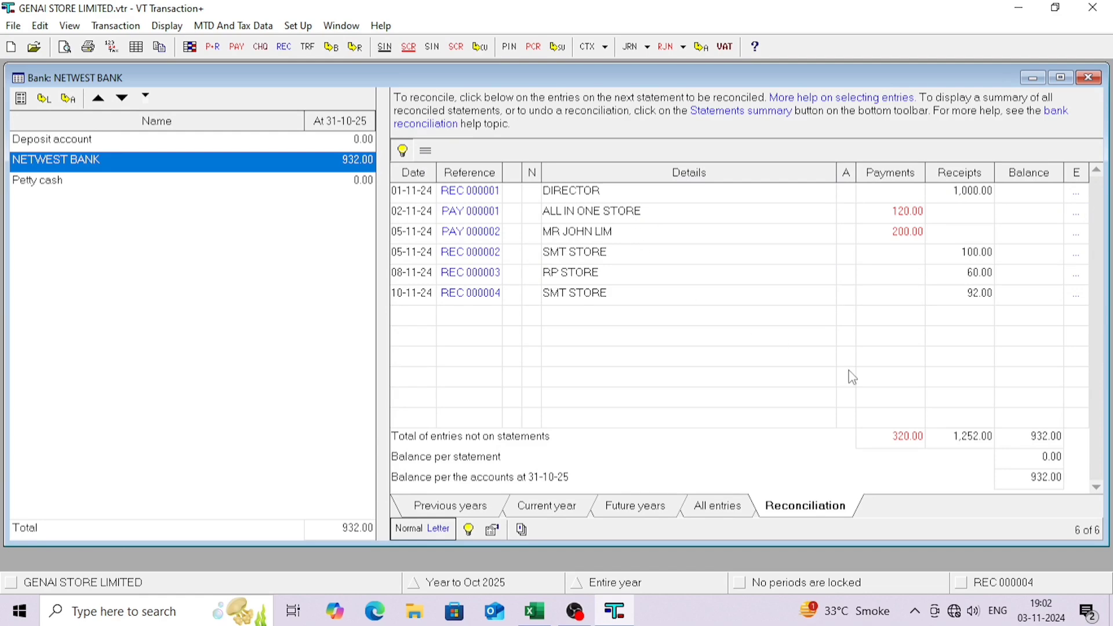
key(alt+Tab)
click(972, 269)
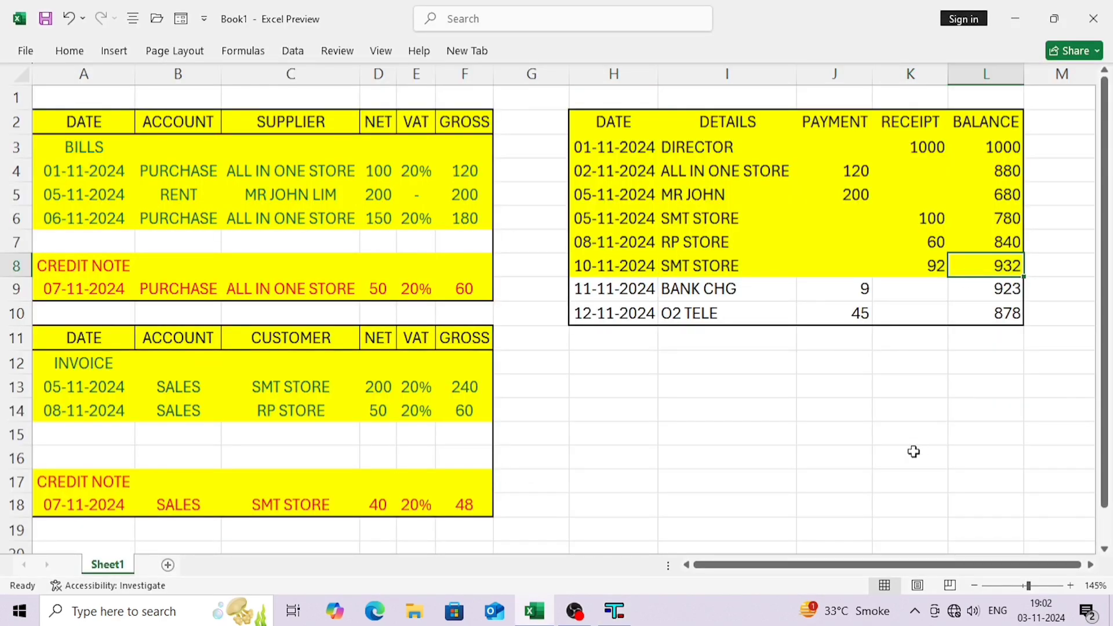
key(alt+Tab)
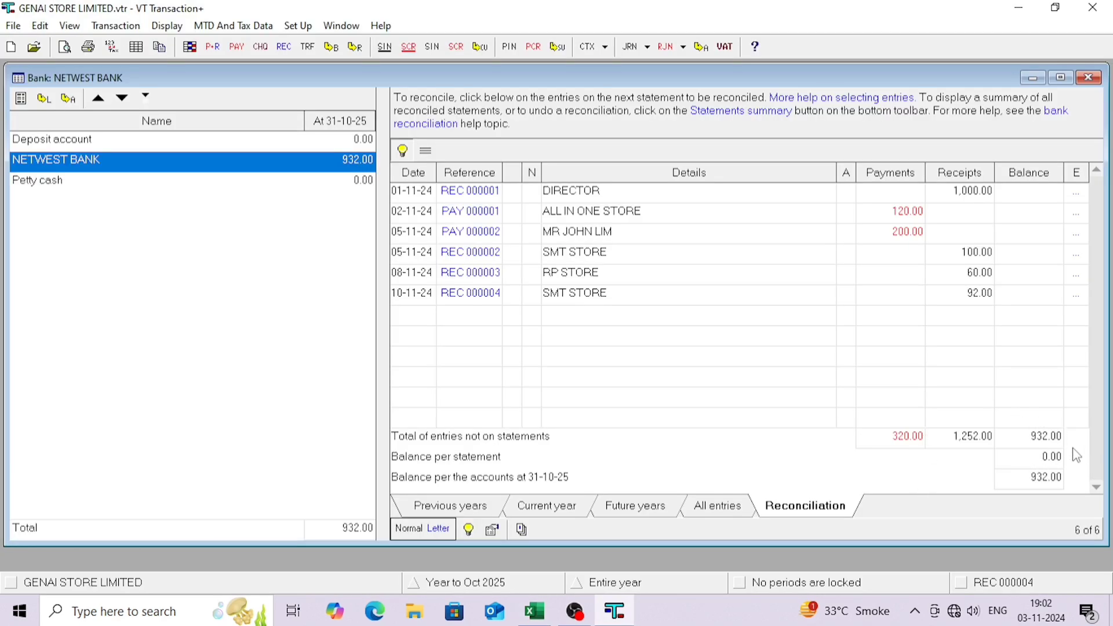
click(953, 439)
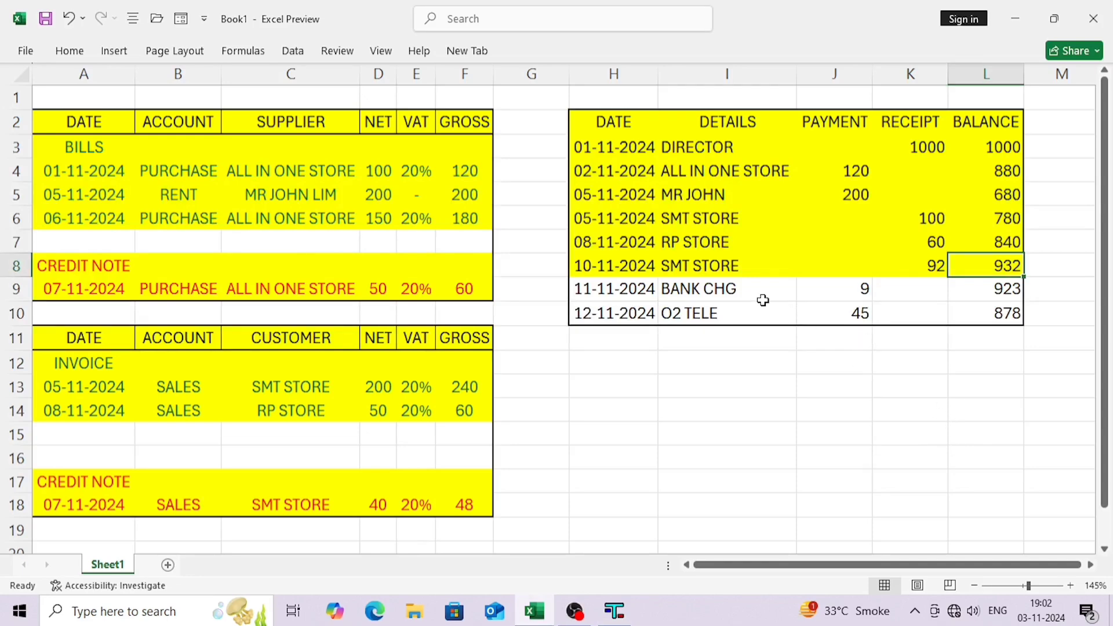
key(alt+Tab)
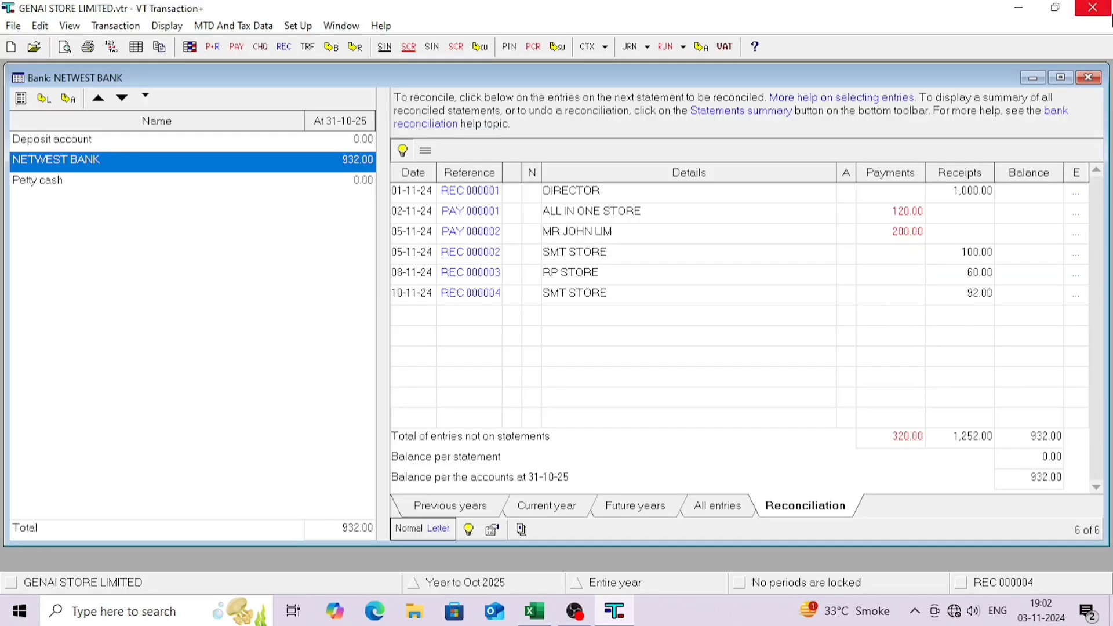
click(1088, 77)
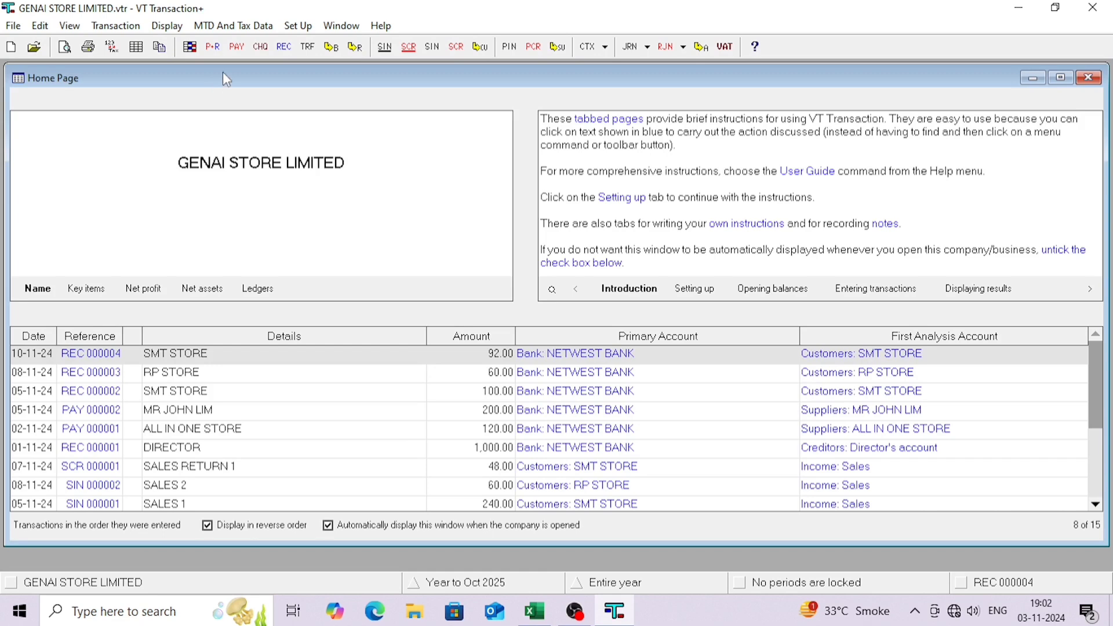
- Start a NETWEST BANK payment to BANK CHG with a total of 9, analysed to Expenses under Bank charges
click(240, 51)
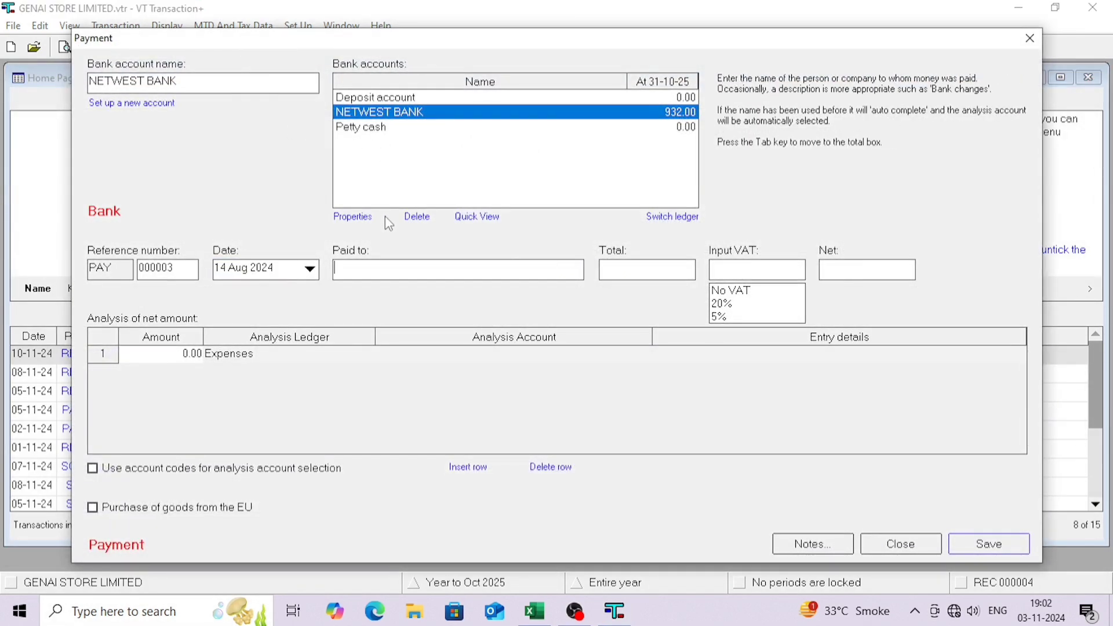
text(BANK CHG)
key(Tab)
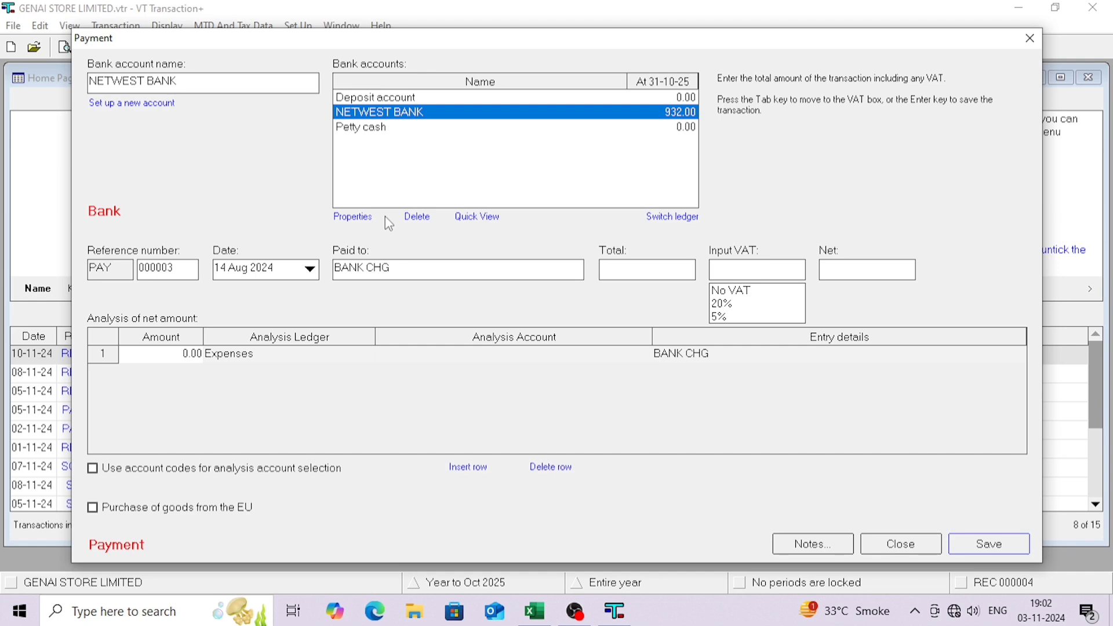
text(9)
key(Tab)
key(Tab)
key(Tab)
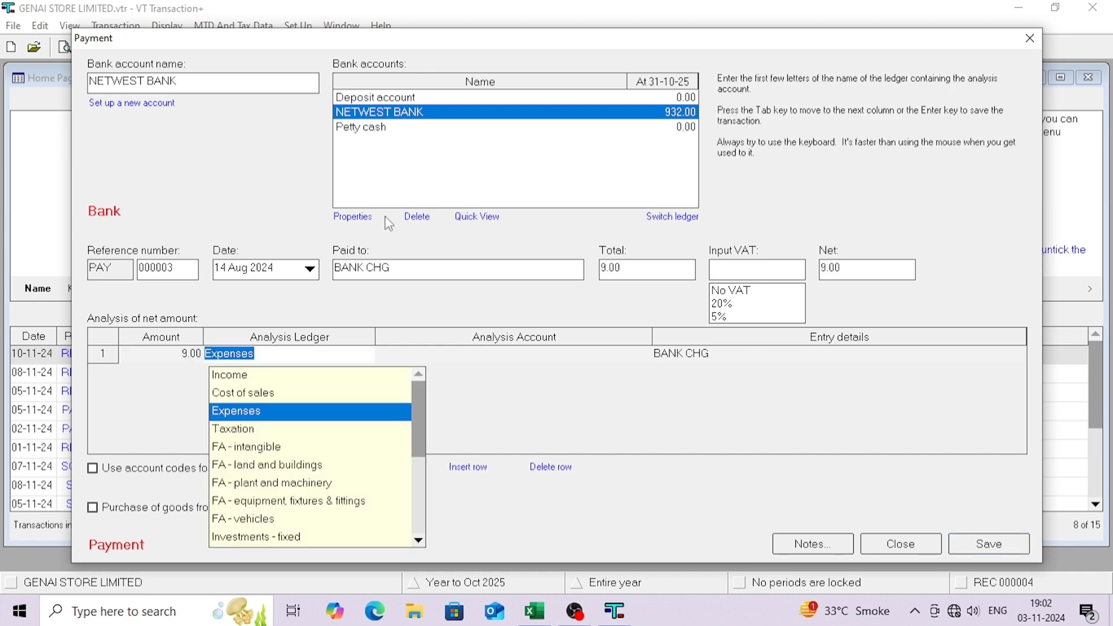
key(Tab)
text(Bank)
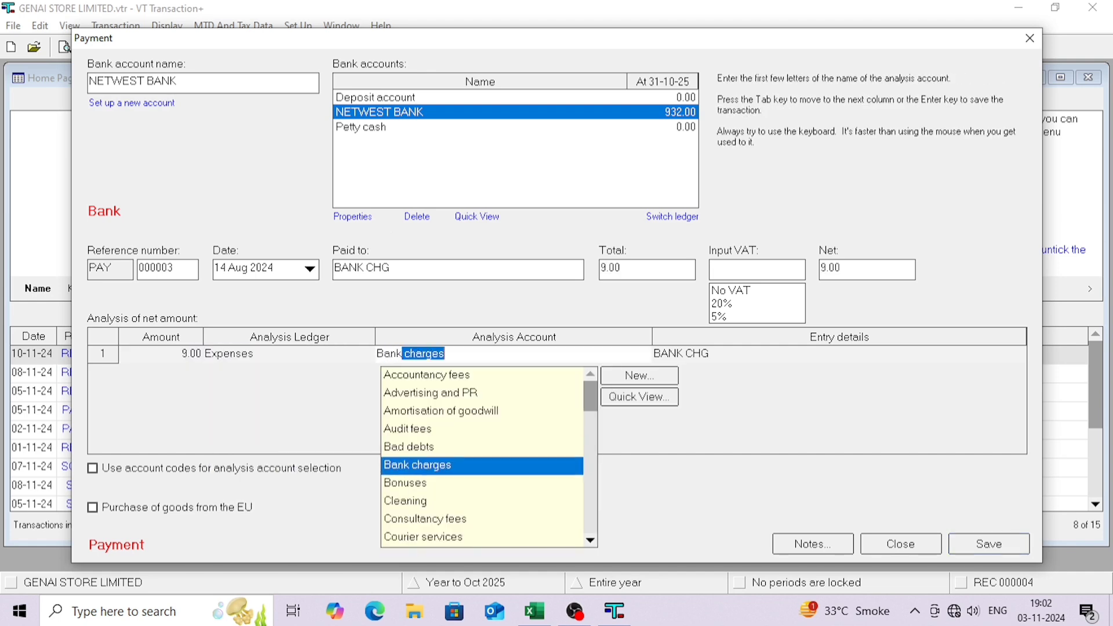
key(Tab)
key(Tab)
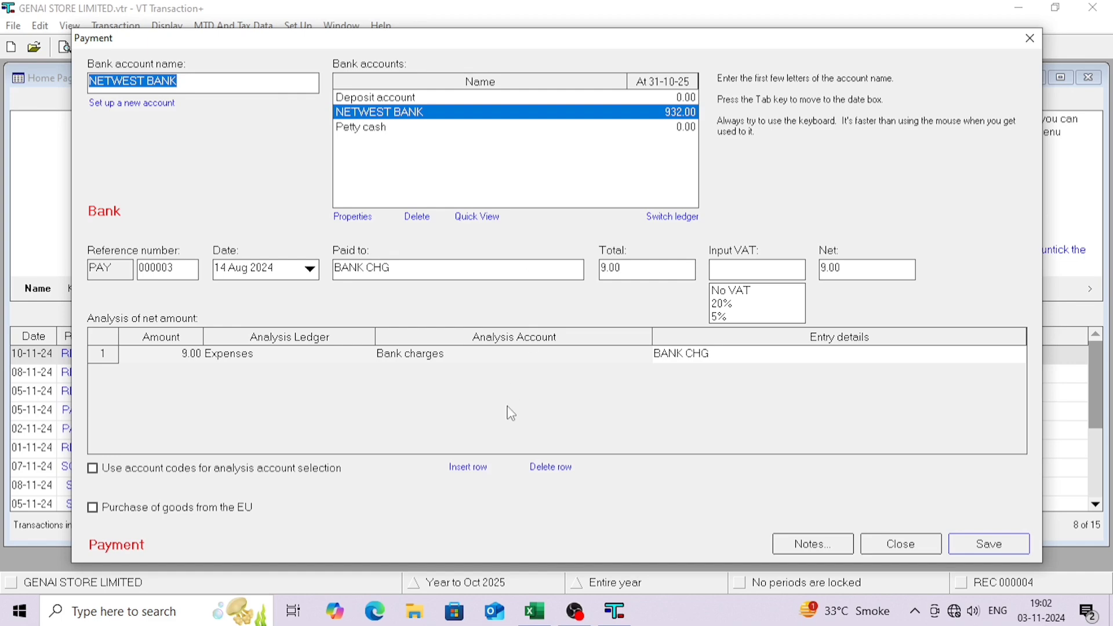
- Set the bank charge payment's date to 11/11/2024 as listed in Excel, save the payment and close the entry window
click(1025, 551)
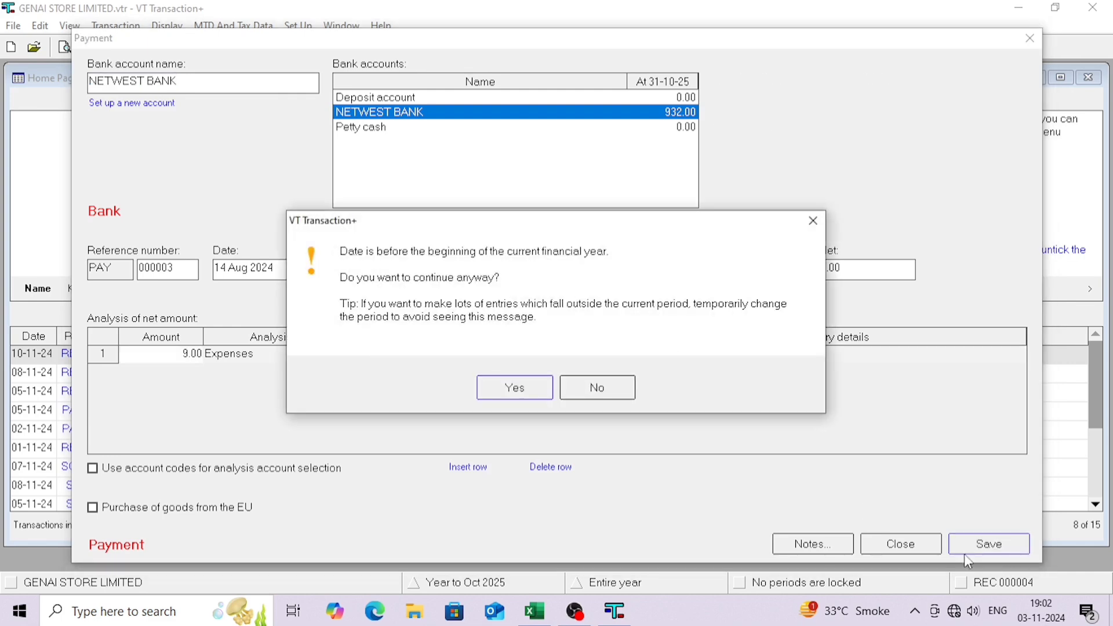
click(587, 393)
key(alt+Tab)
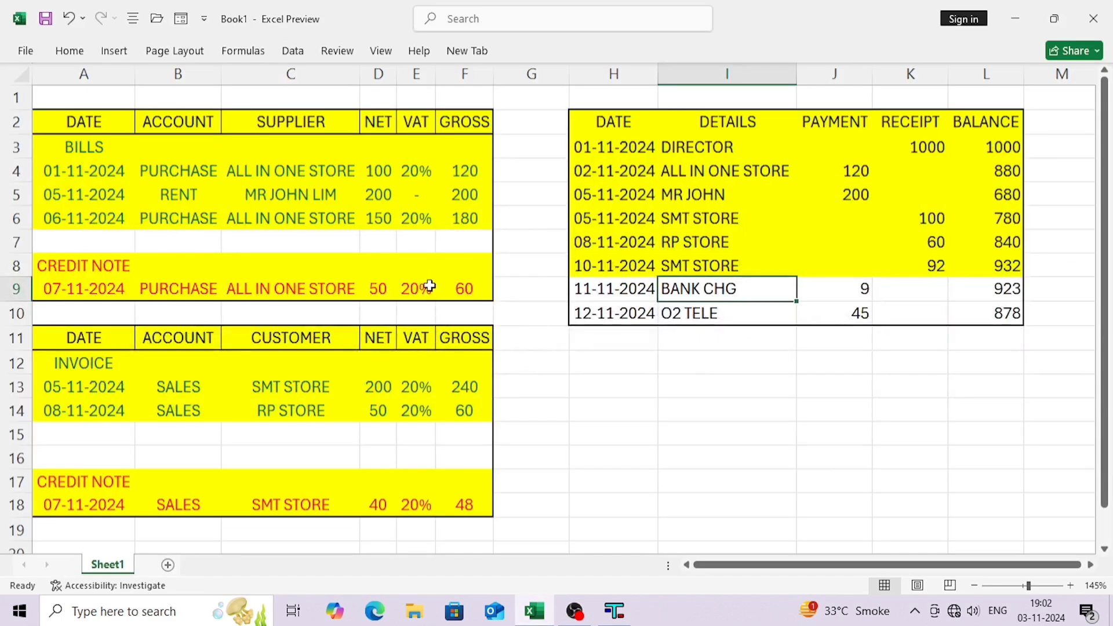
key(alt+Tab)
text(11/11)
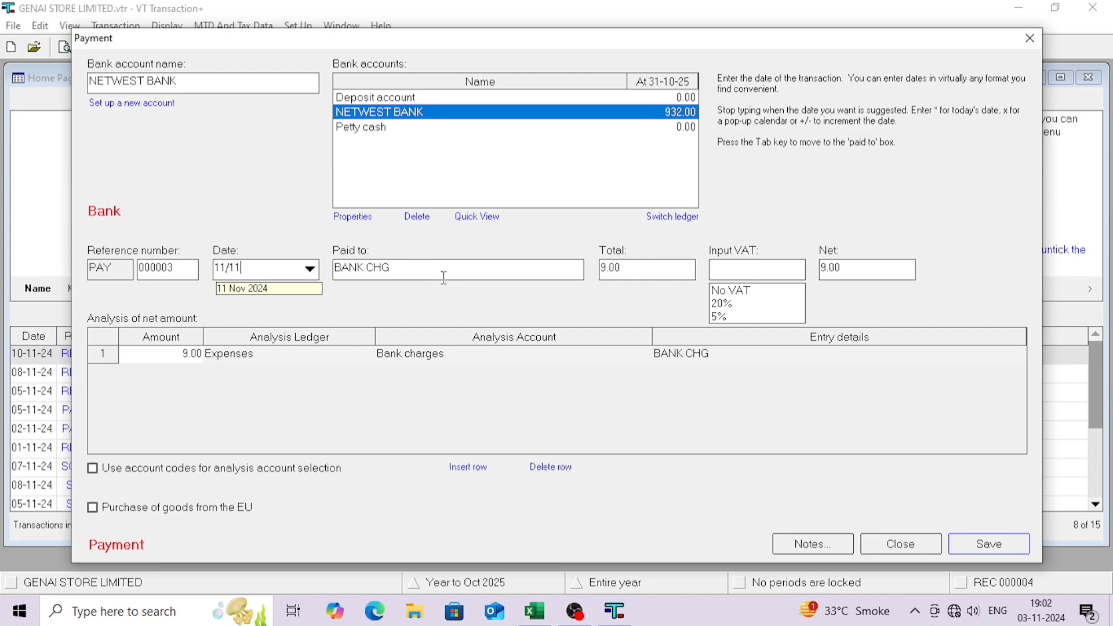
text(/2024)
key(Tab)
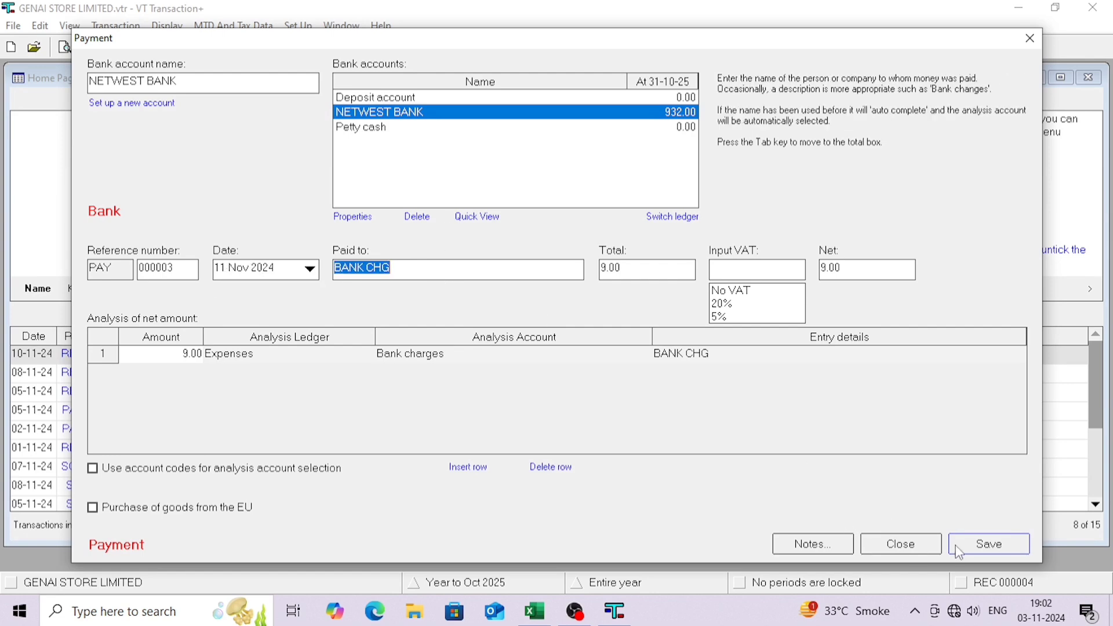
click(974, 548)
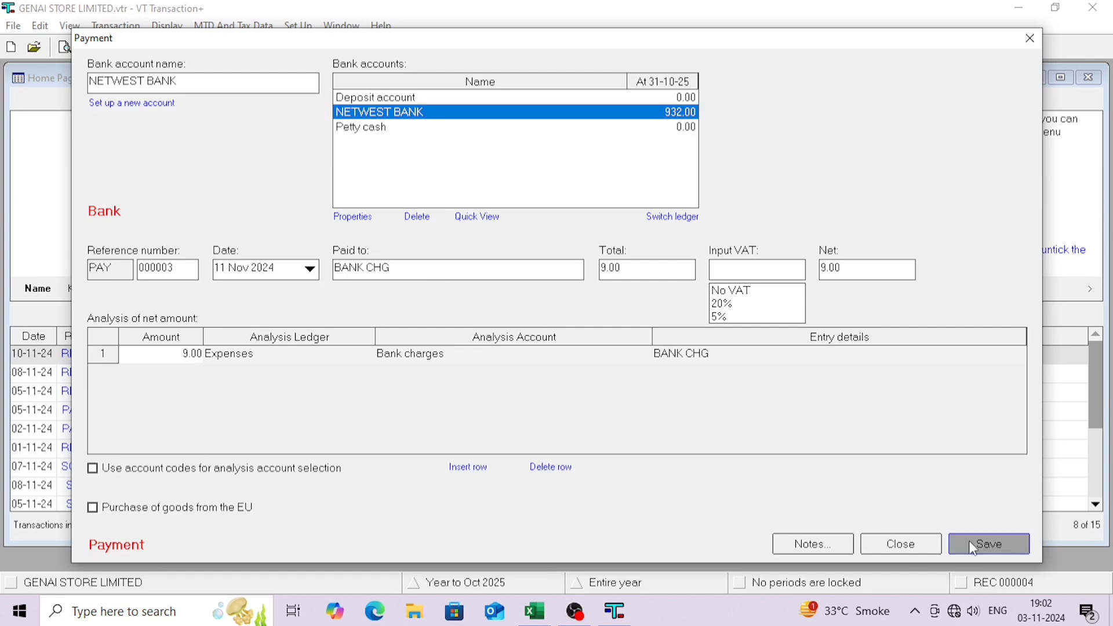
click(931, 545)
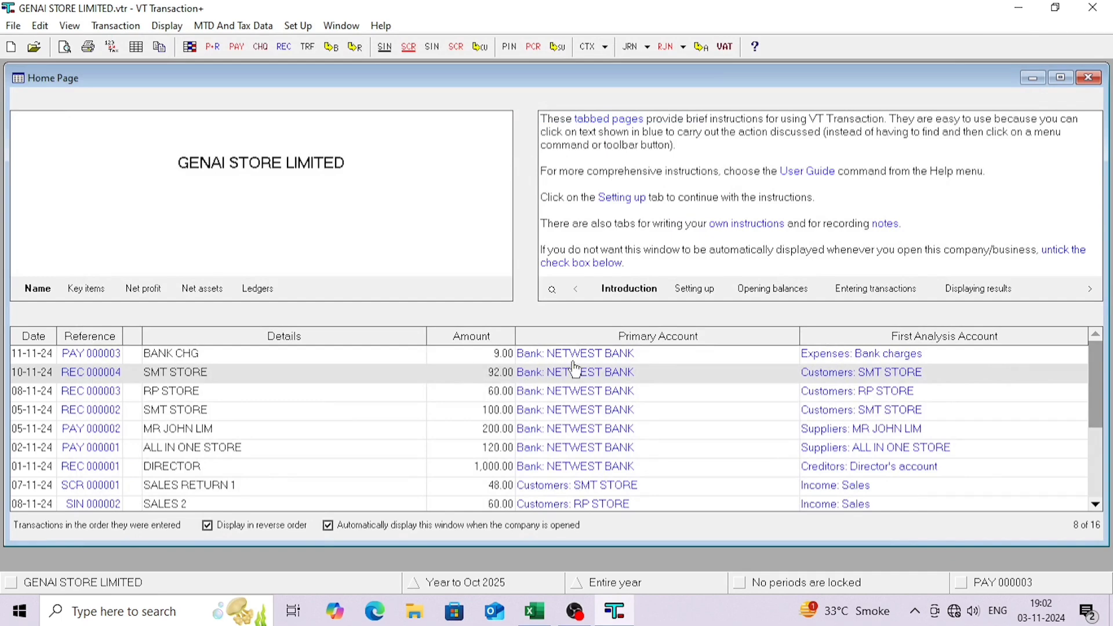
- Switch to Excel and fill the 11-11-2024 BANK CHG row H9:L9 with yellow
key(alt+Tab)
drag(608, 292, 1009, 286)
key(F4)
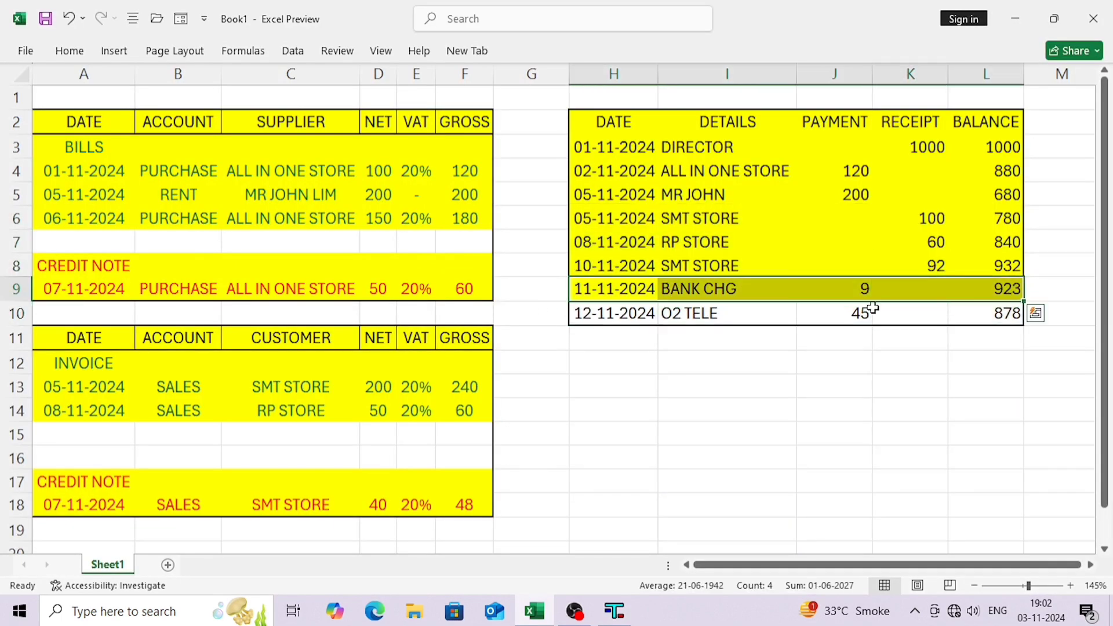
- Examine the 12-11-2024 O2 TELE row against the listed supplier bills in Excel, then return to VT Transaction+
click(622, 307)
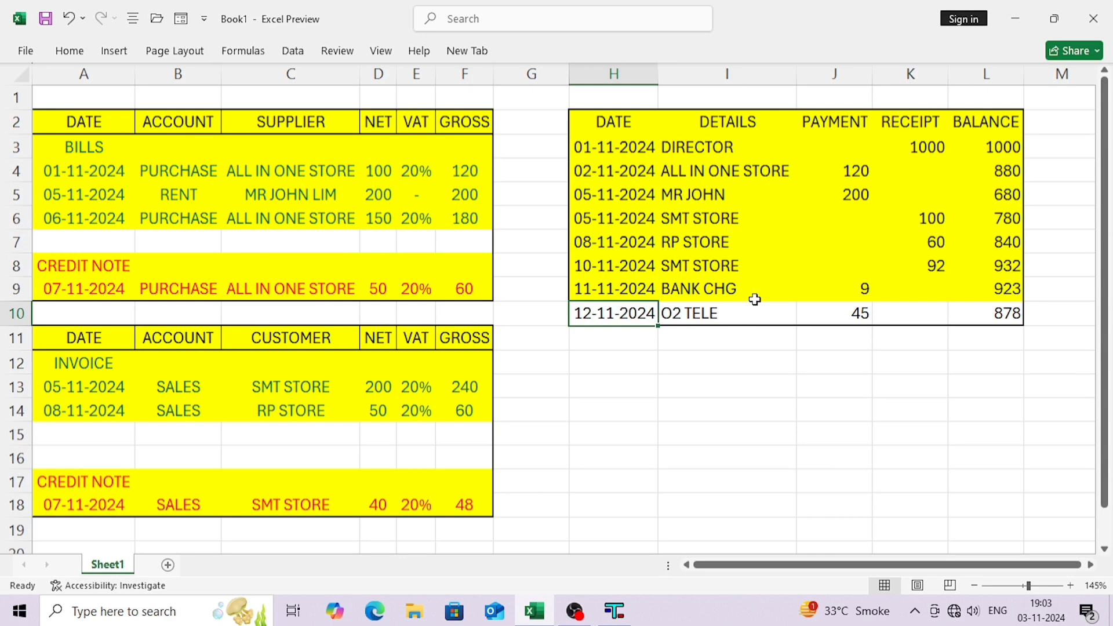
click(739, 313)
click(593, 313)
key(alt+Tab)
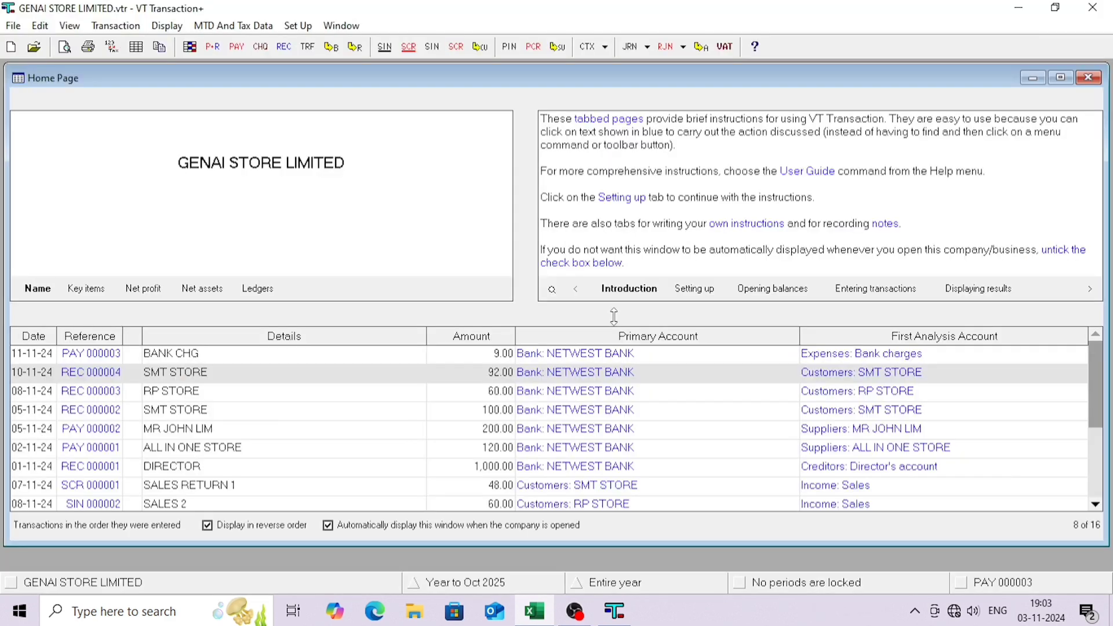
key(alt+Tab)
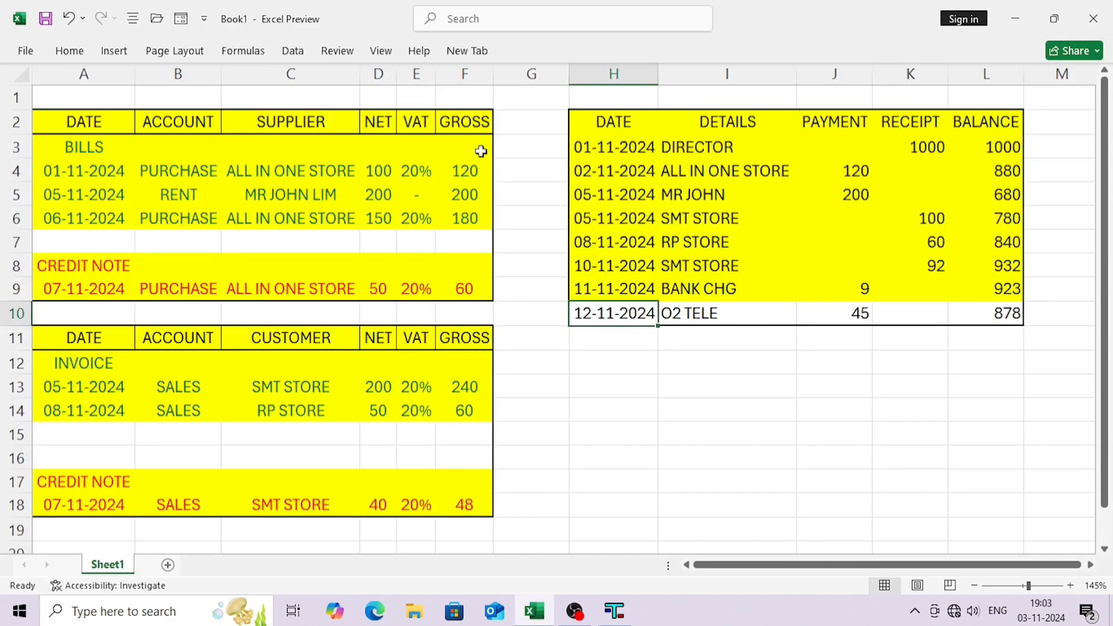
click(811, 313)
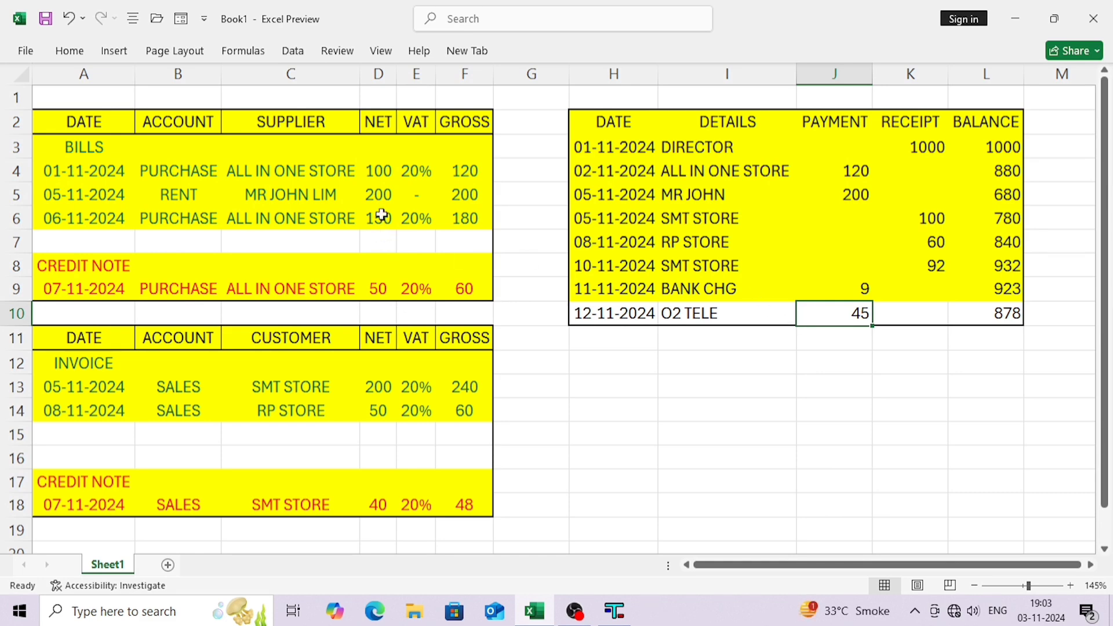
drag(380, 145, 406, 220)
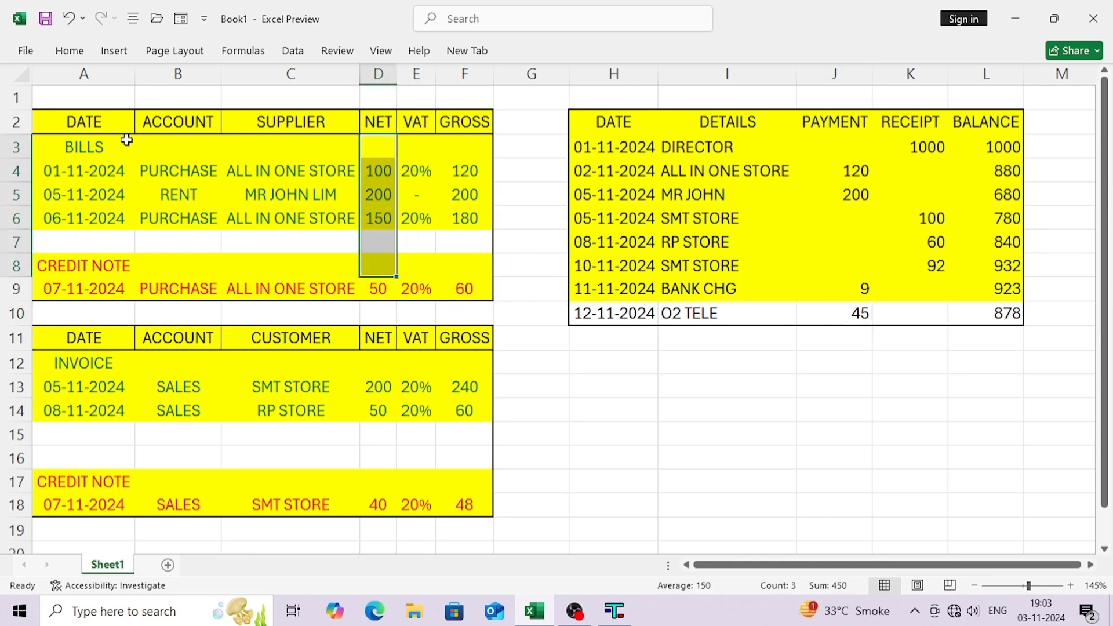
drag(233, 148, 248, 194)
click(626, 314)
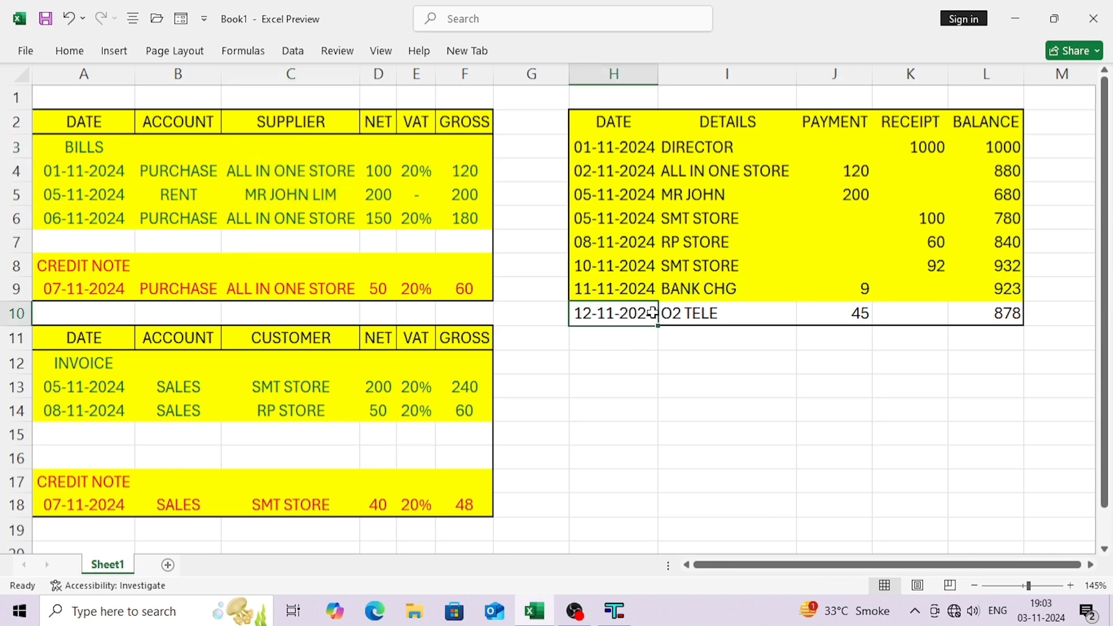
key(alt+Tab)
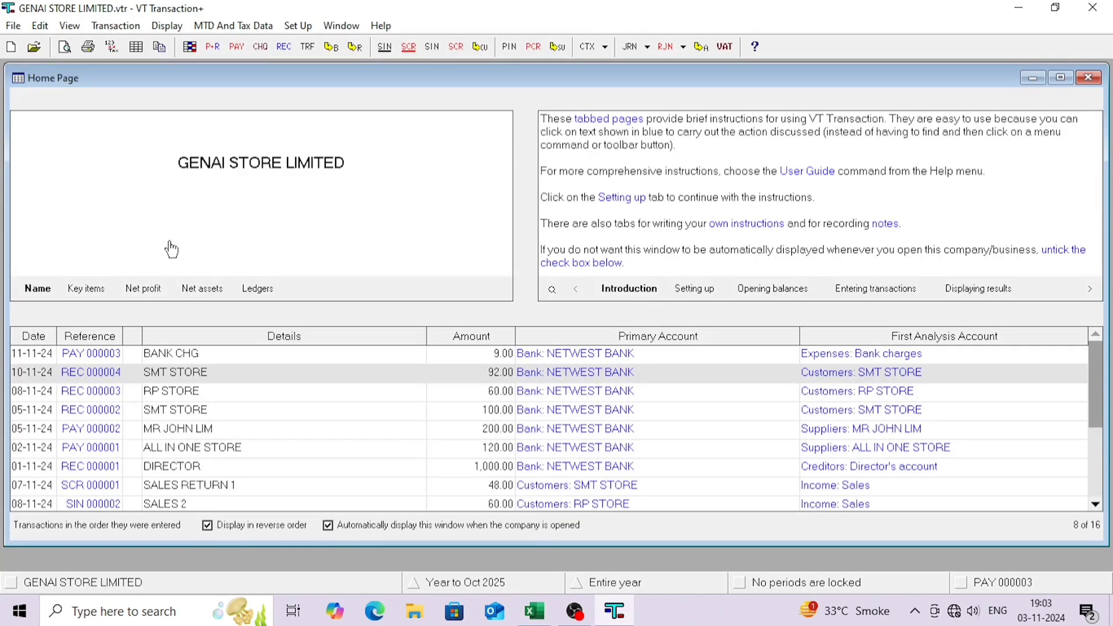
- Start another NETWEST BANK payment and date it 12/11/2024 from the O2 TELE row in Excel
click(236, 48)
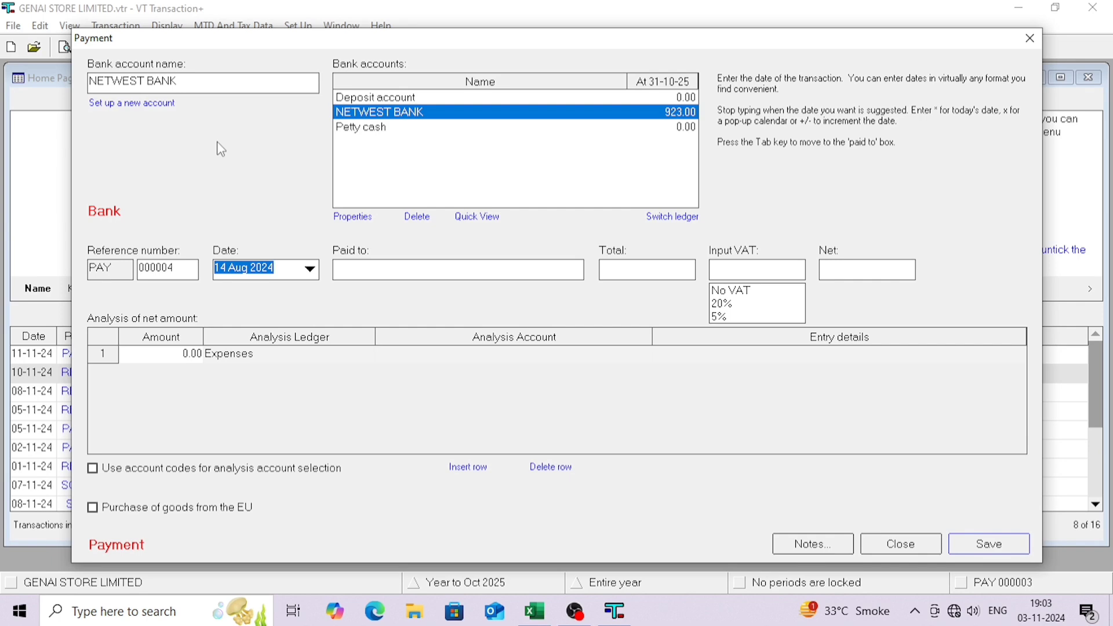
key(alt+Tab)
key(alt+Tab)
text(12)
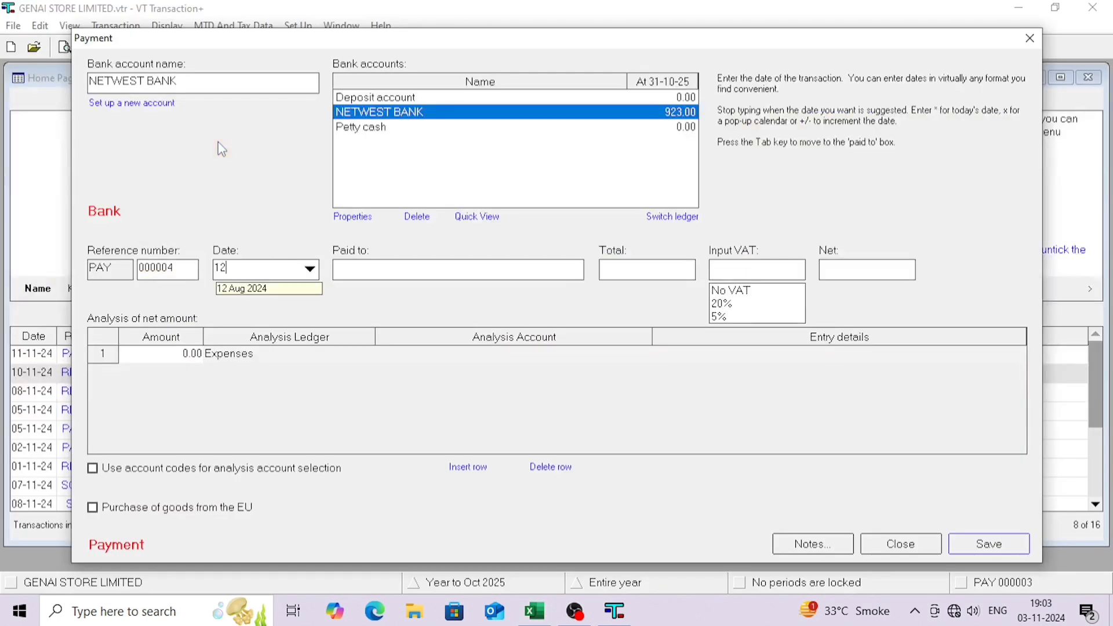
text(/11/2024)
key(Tab)
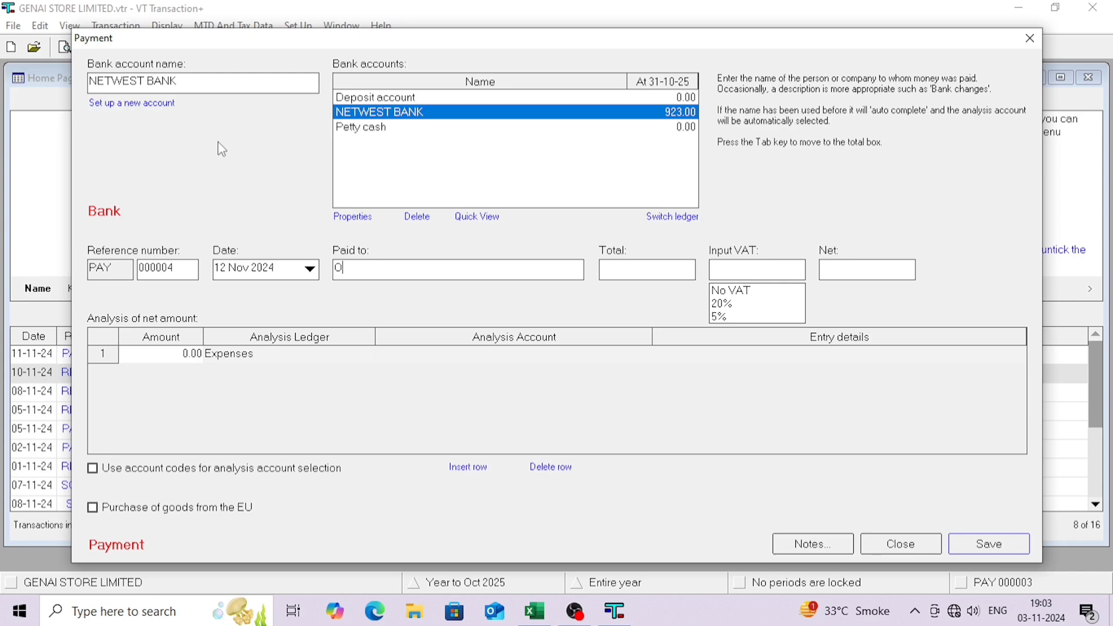
- Enter O2 as the payee and, after checking the amount in Excel, set the payment total to 45
key(Tab)
key(alt+Tab)
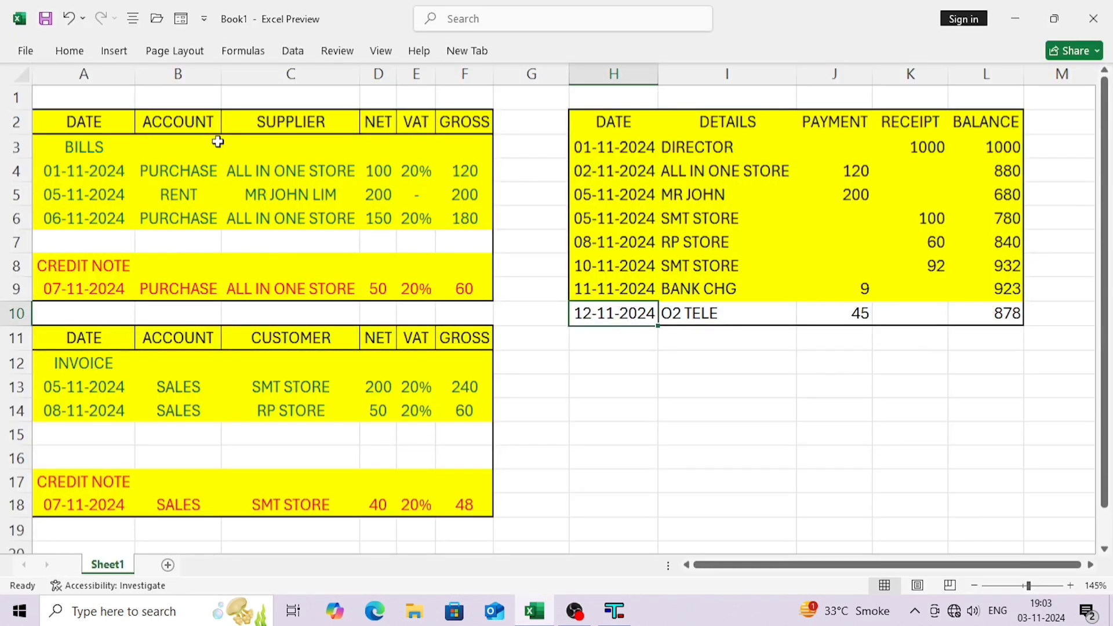
key(alt+Tab)
key(alt+Tab)
key(alt+Tab)
text(45)
key(Tab)
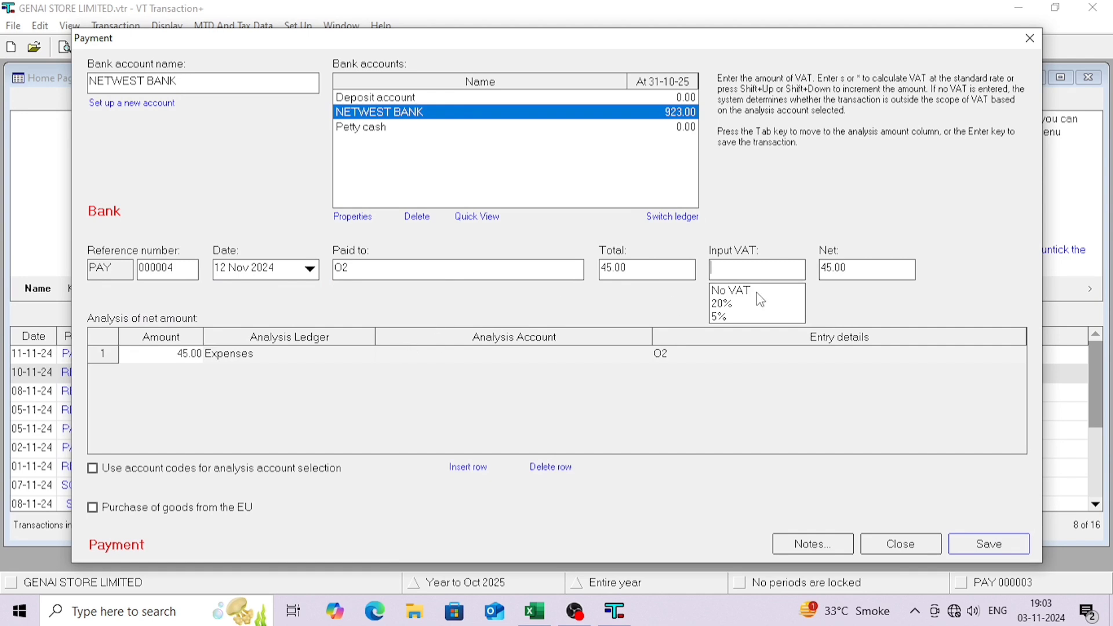
- Apply 20% input VAT to the O2 payment, analyse it to Expenses under Telephone and internet, then save it and close the entry window
click(732, 304)
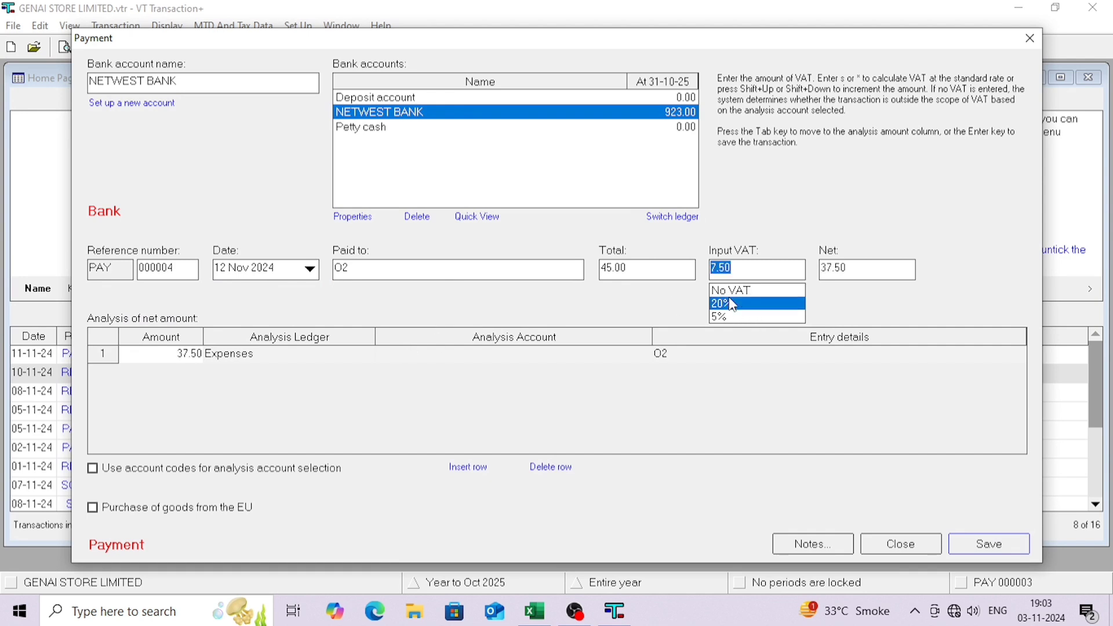
key(Tab)
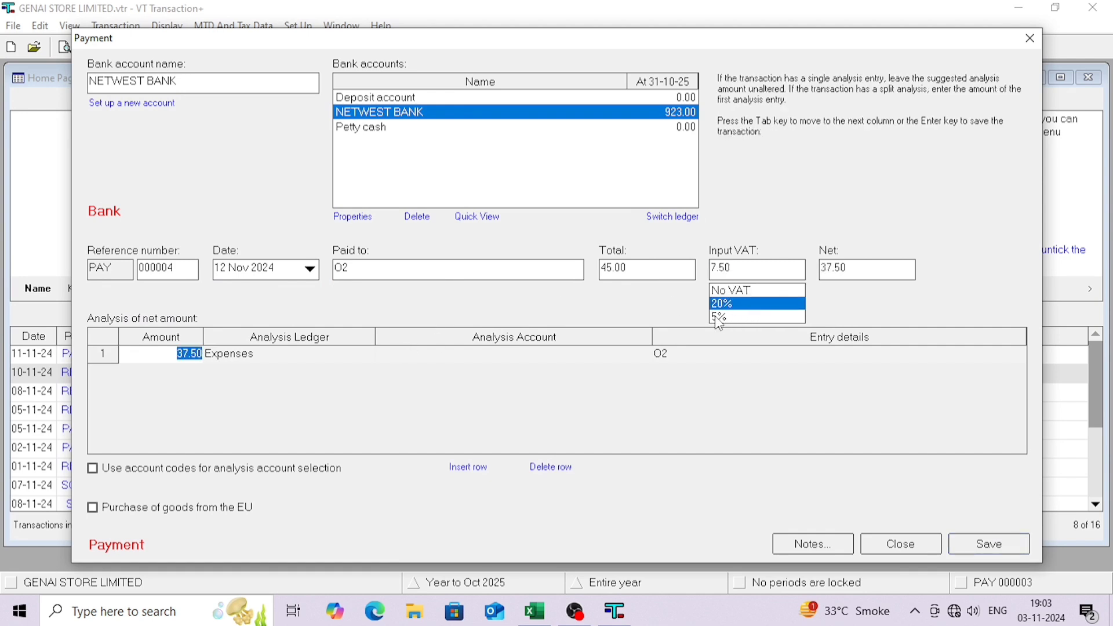
key(Tab)
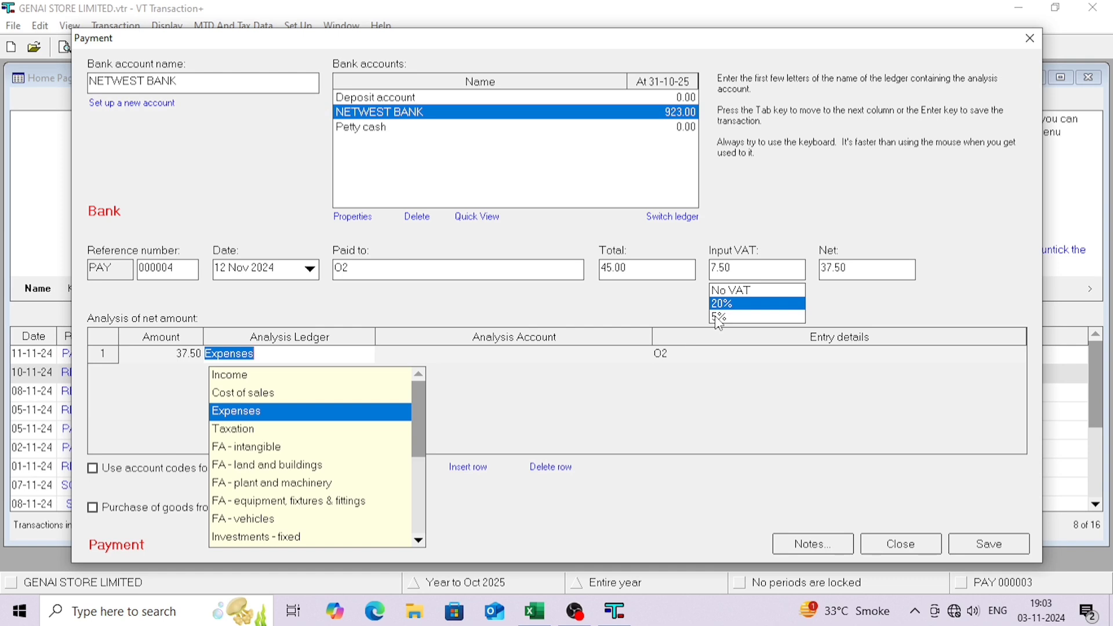
key(Tab)
text(T)
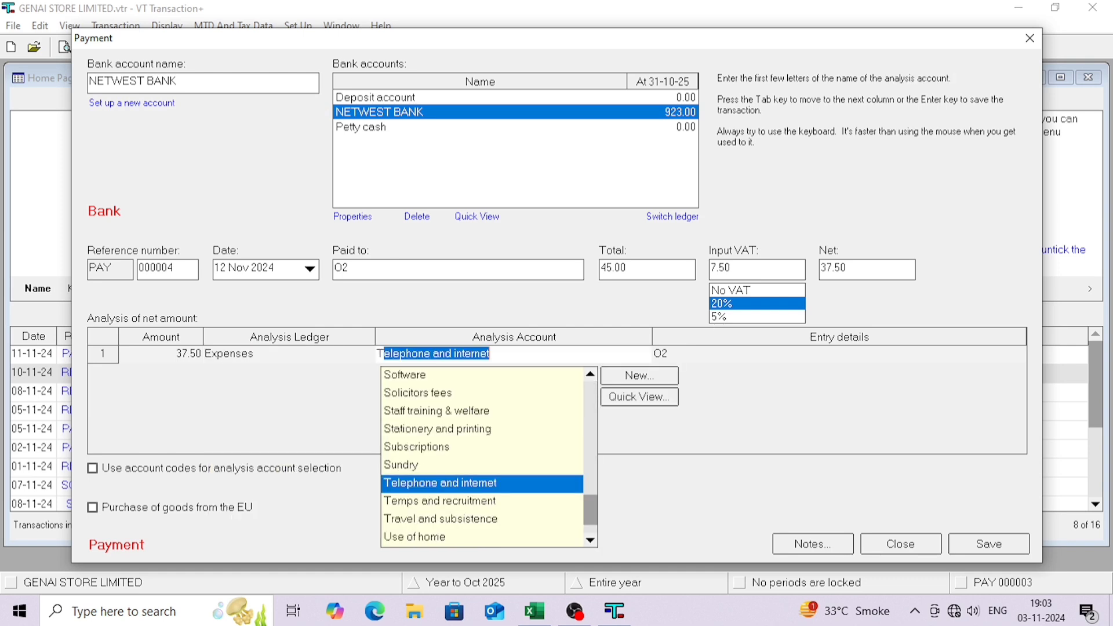
key(Tab)
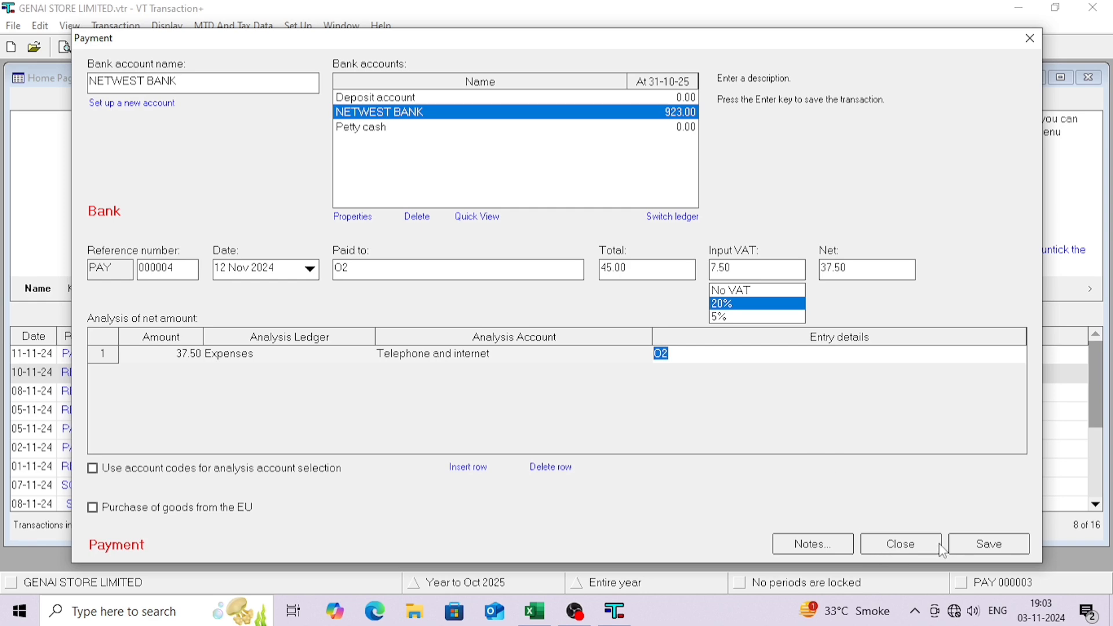
click(983, 552)
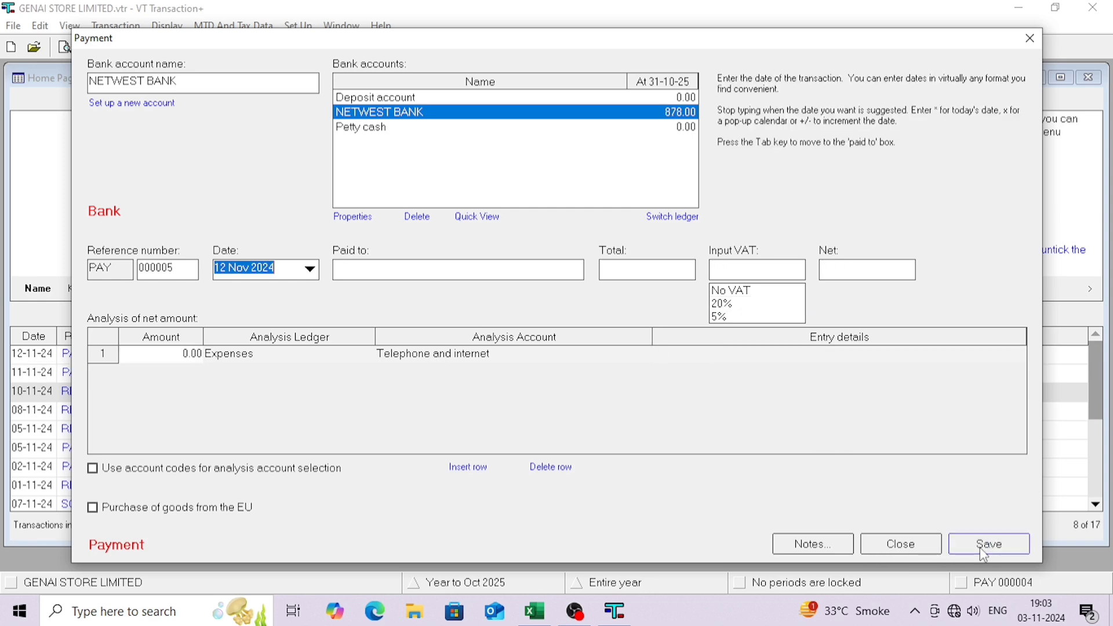
click(902, 543)
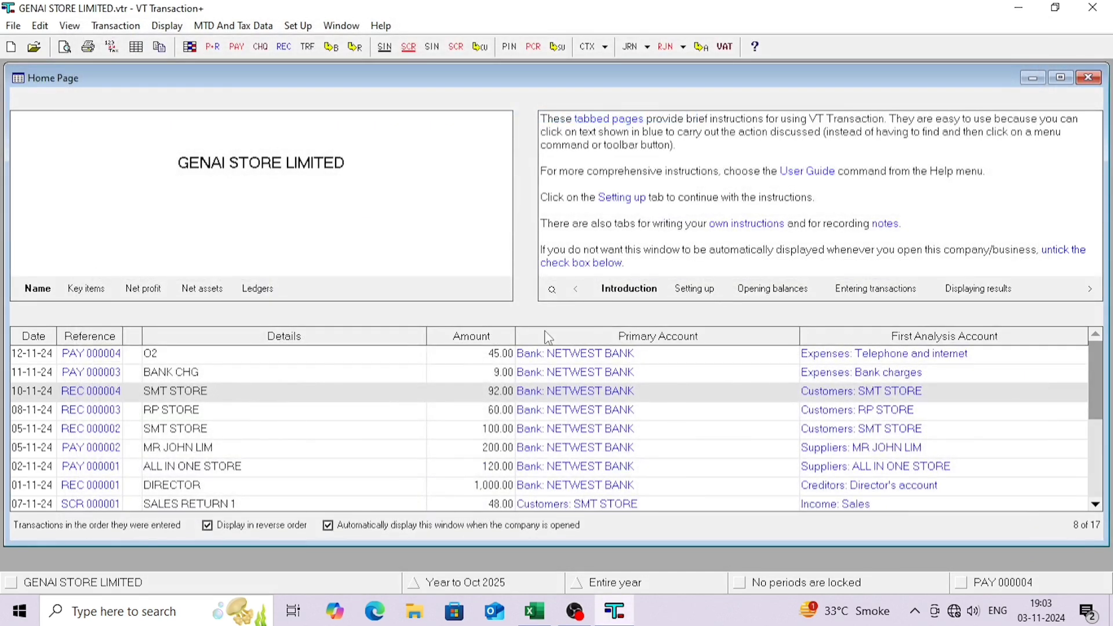
- Open the NETWEST BANK ledger to check its entries and balance, close it, and switch to the bank table in Excel
click(740, 356)
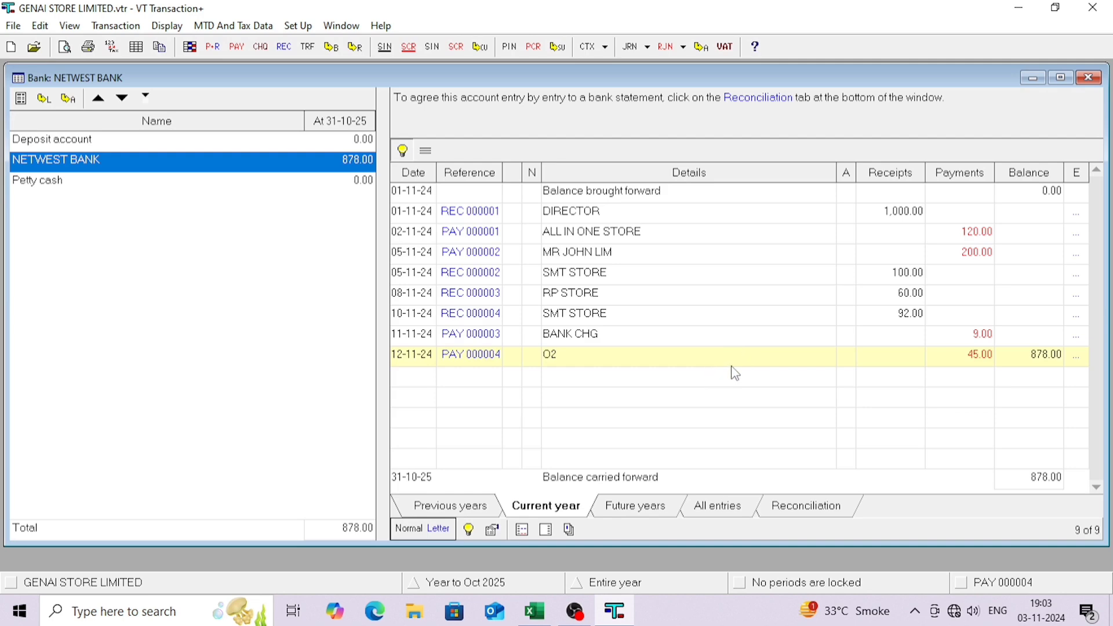
click(1090, 78)
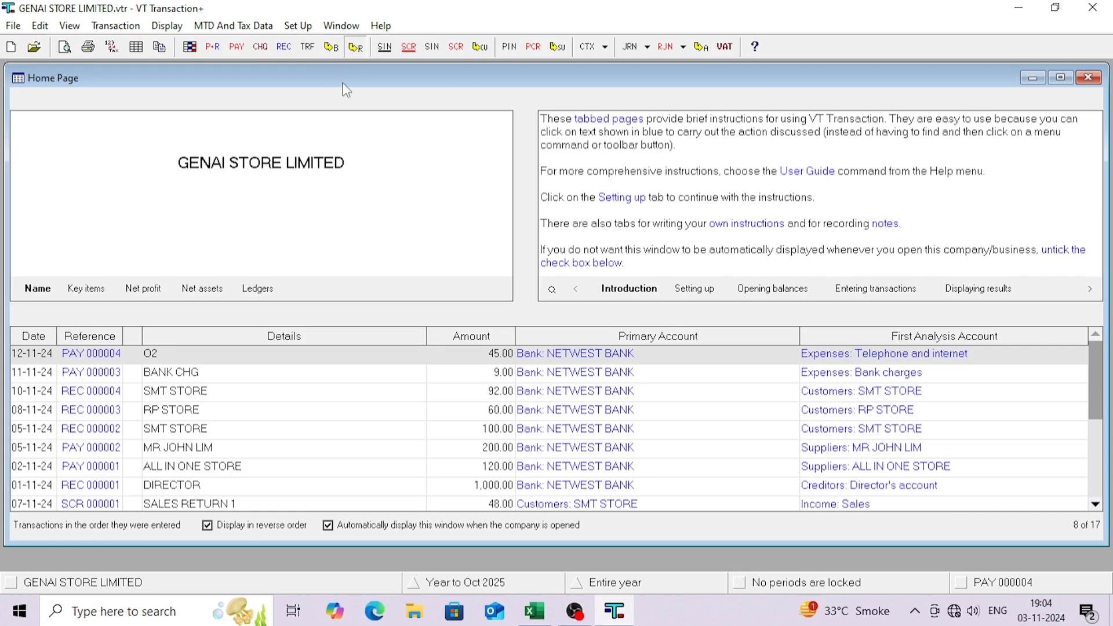
click(354, 47)
key(alt+Tab)
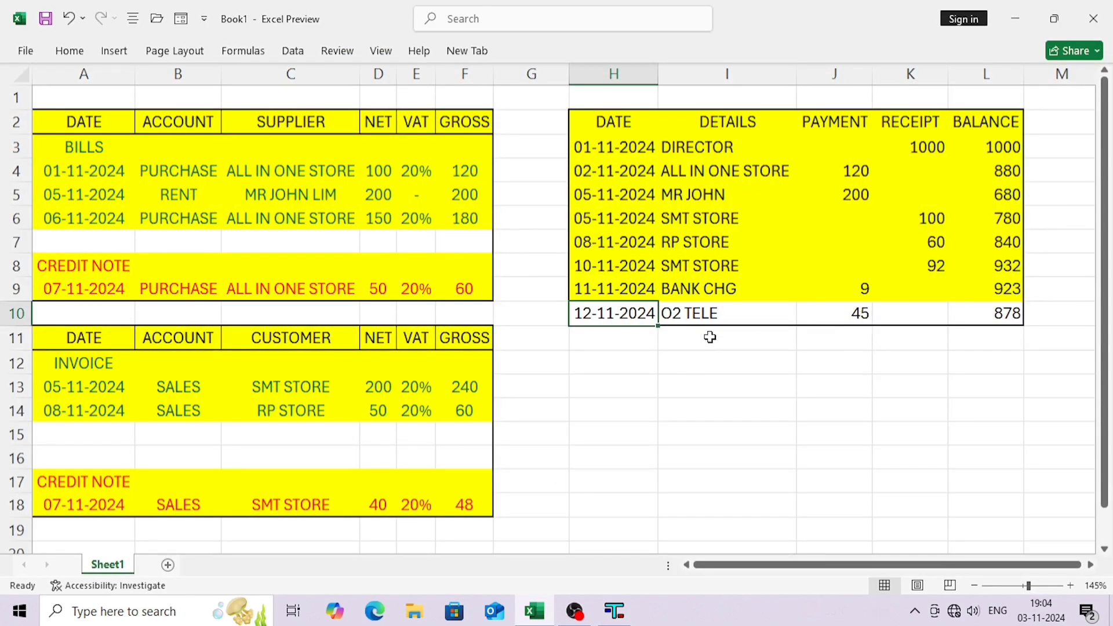
click(623, 354)
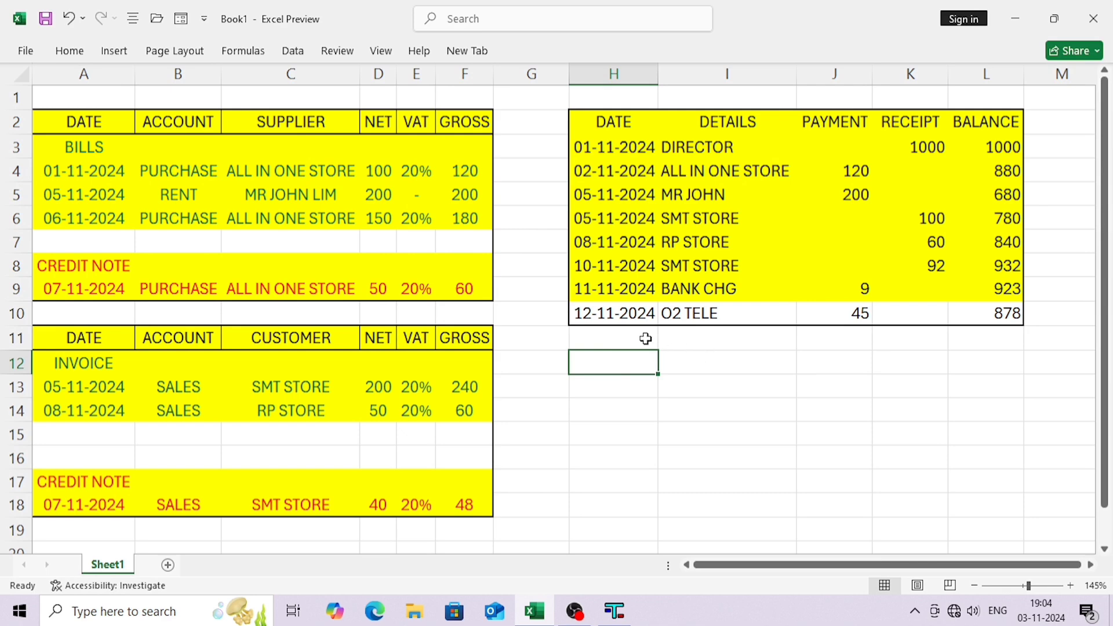
- Add a bank table row below O2 TELE dated 13/11/2024 with details CASH WITH. and a payment of 78
click(612, 333)
text(13/)
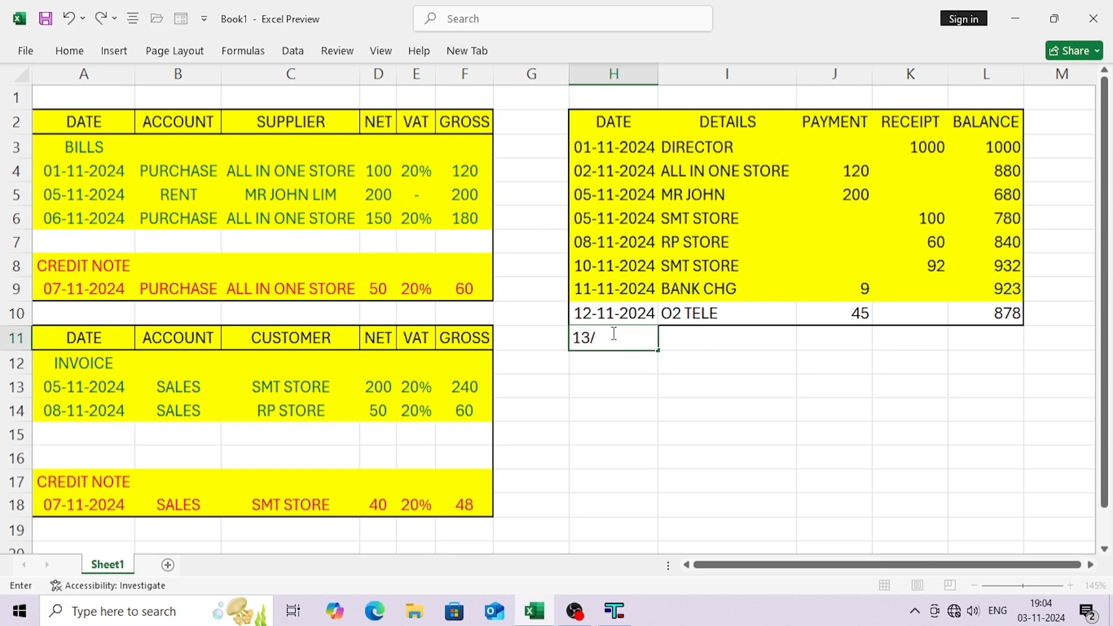
text(11/2024)
key(Tab)
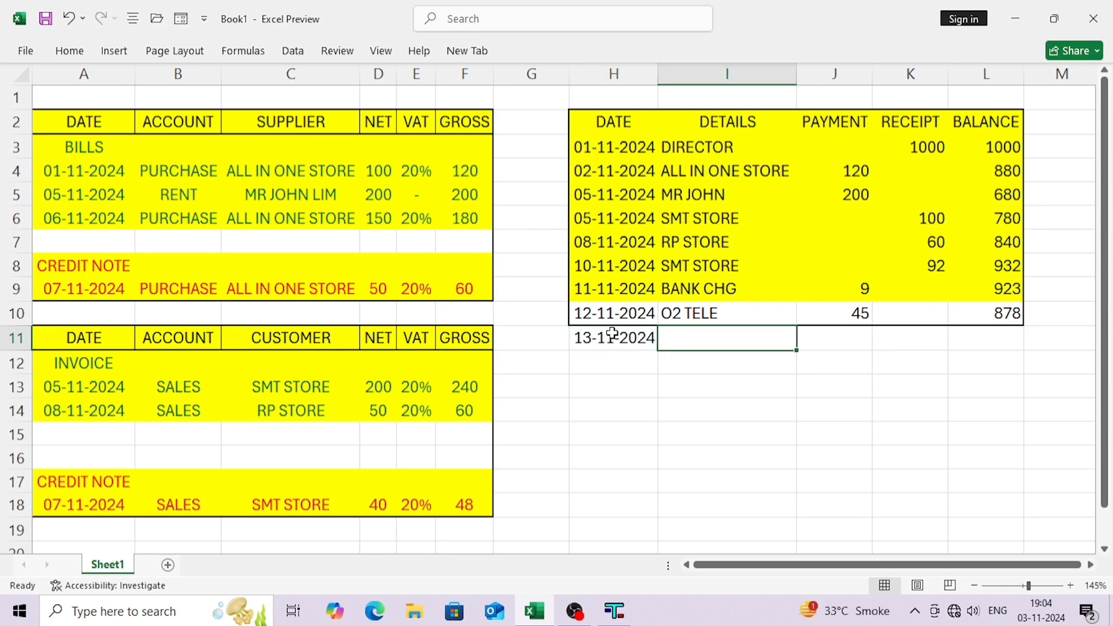
text(CASH WITH.)
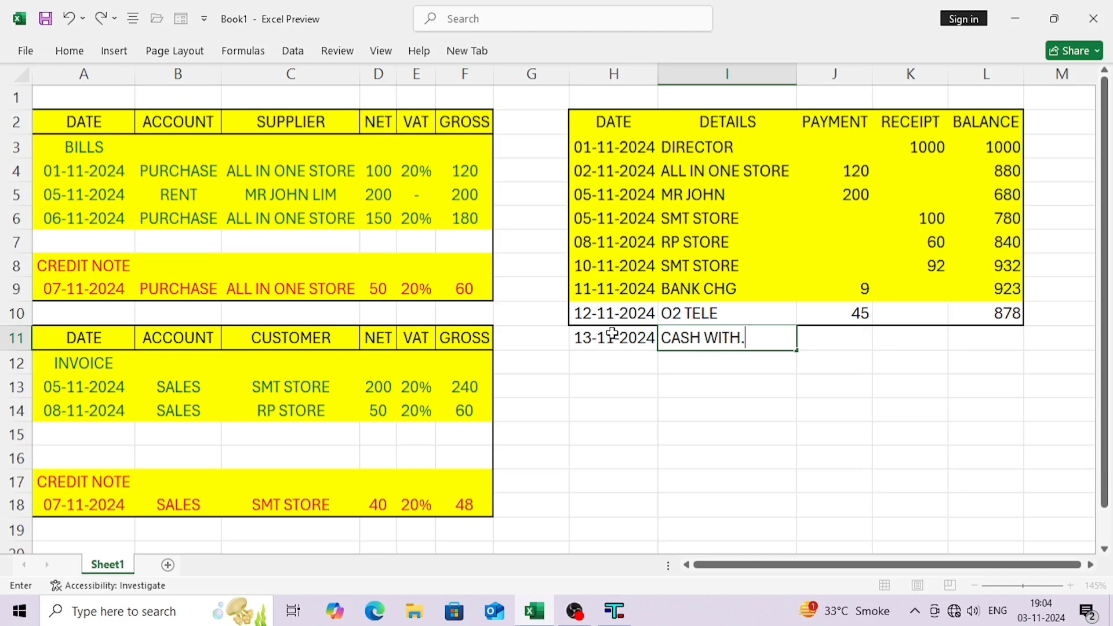
key(Tab)
text(78)
key(Tab)
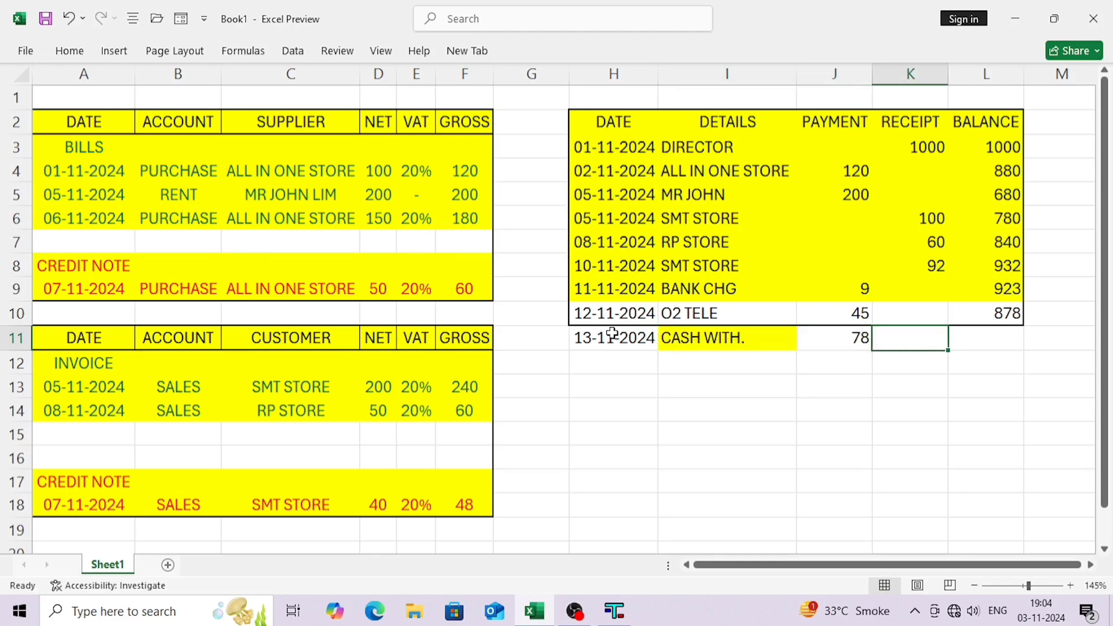
- Copy the balance formula from the O2 TELE row into the CASH WITH. row
key(Tab)
key(Up)
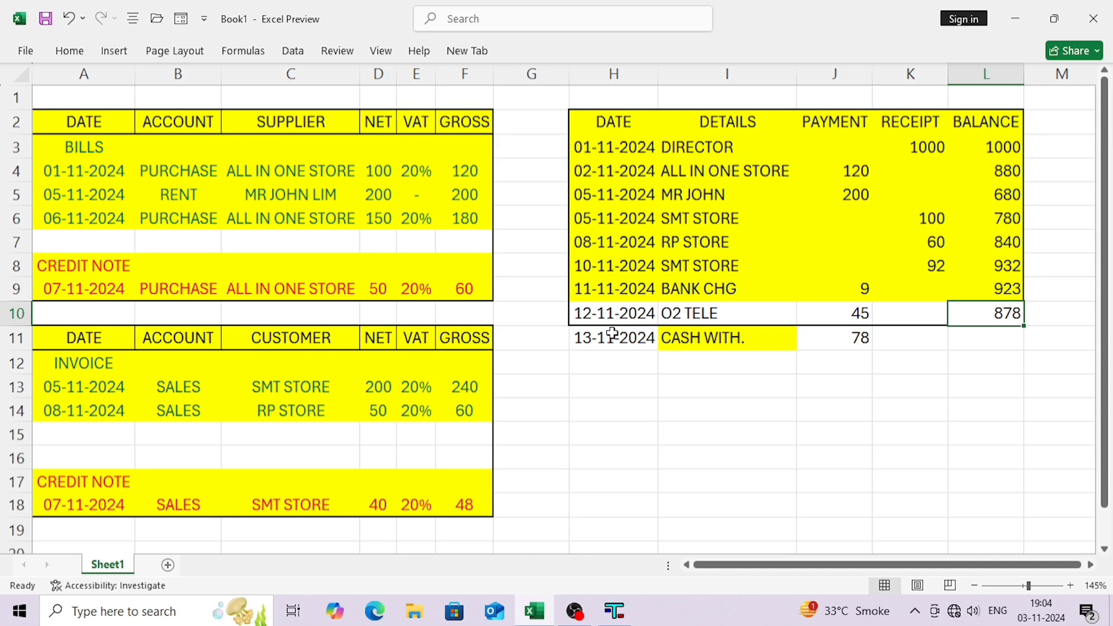
key(ctrl+c)
key(Down)
key(ctrl+v)
key(Down)
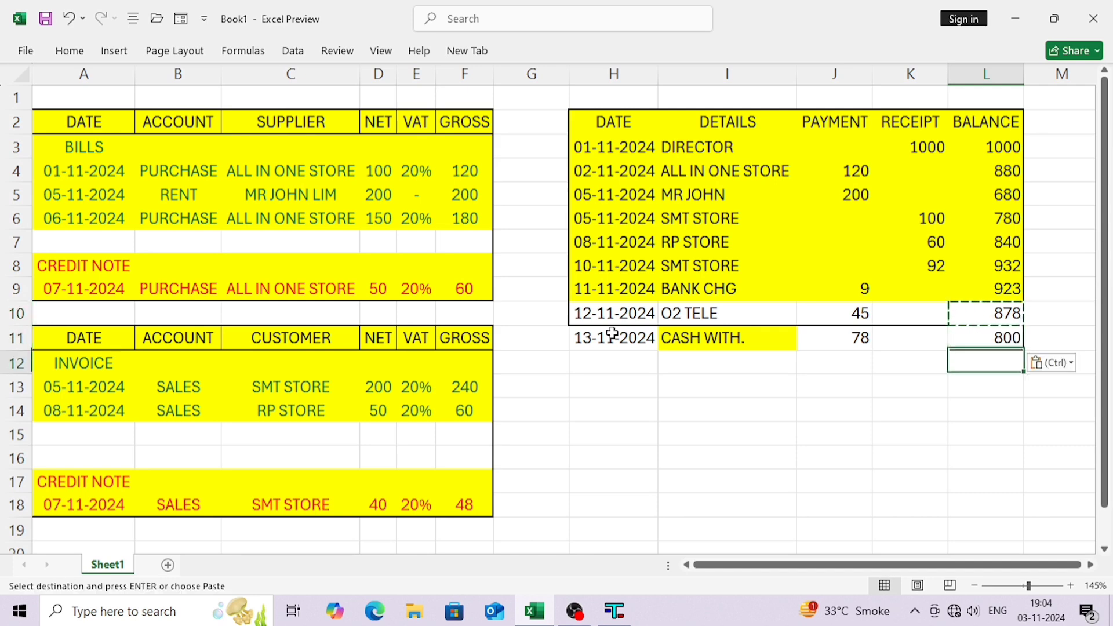
key(Escape)
key(Up)
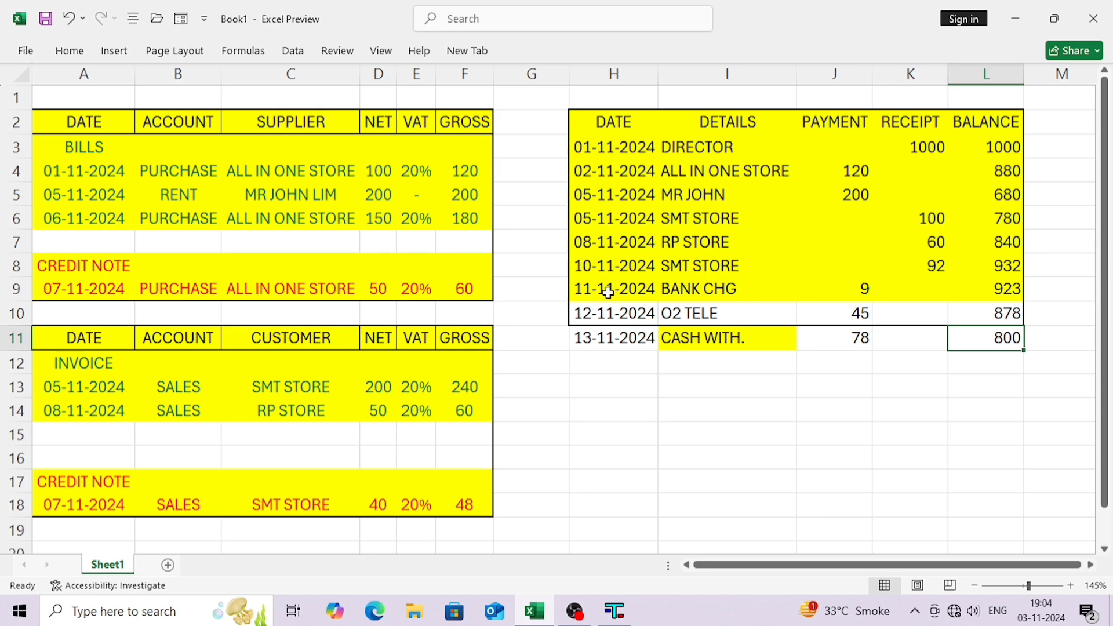
- Switch to VT Transaction+, close the bank ledger, and start a transfer between bank accounts dated 13/11/2024
key(alt+Tab)
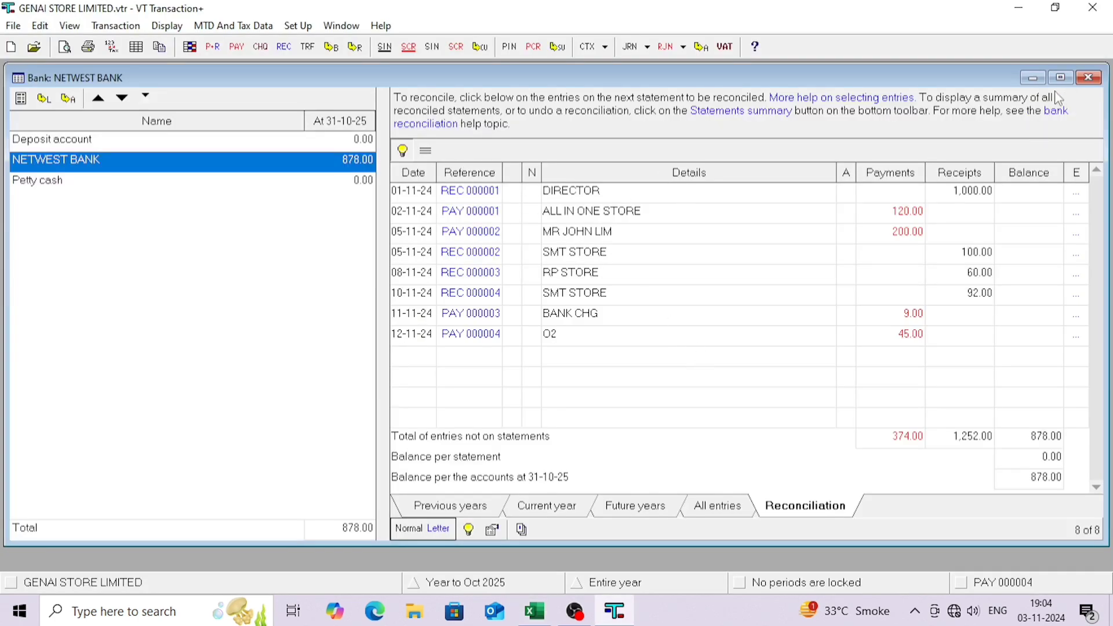
click(1089, 77)
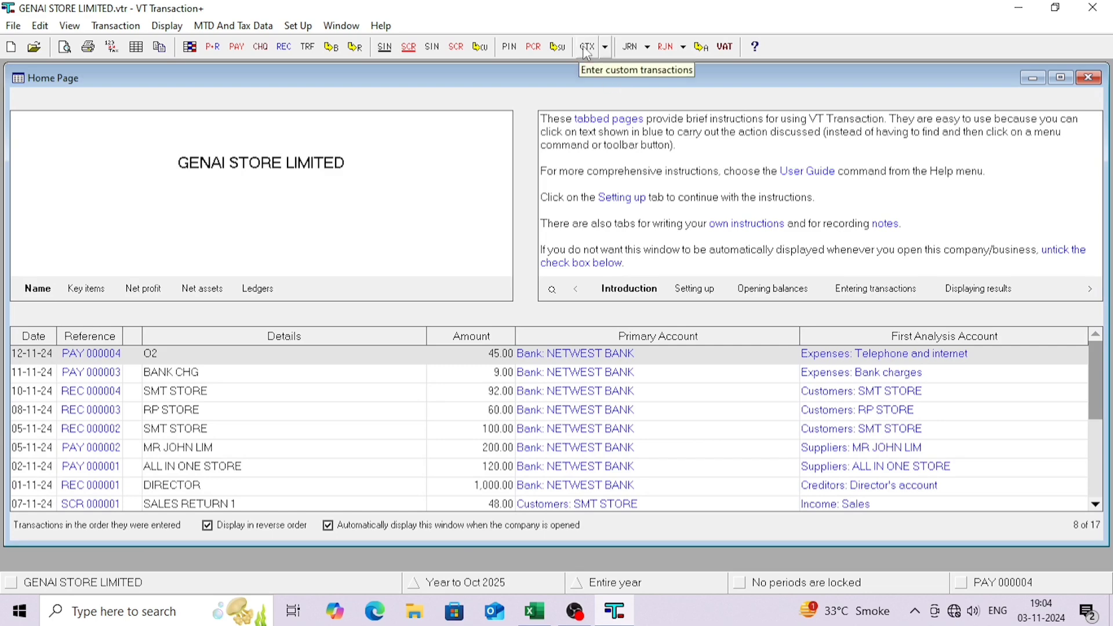
click(116, 25)
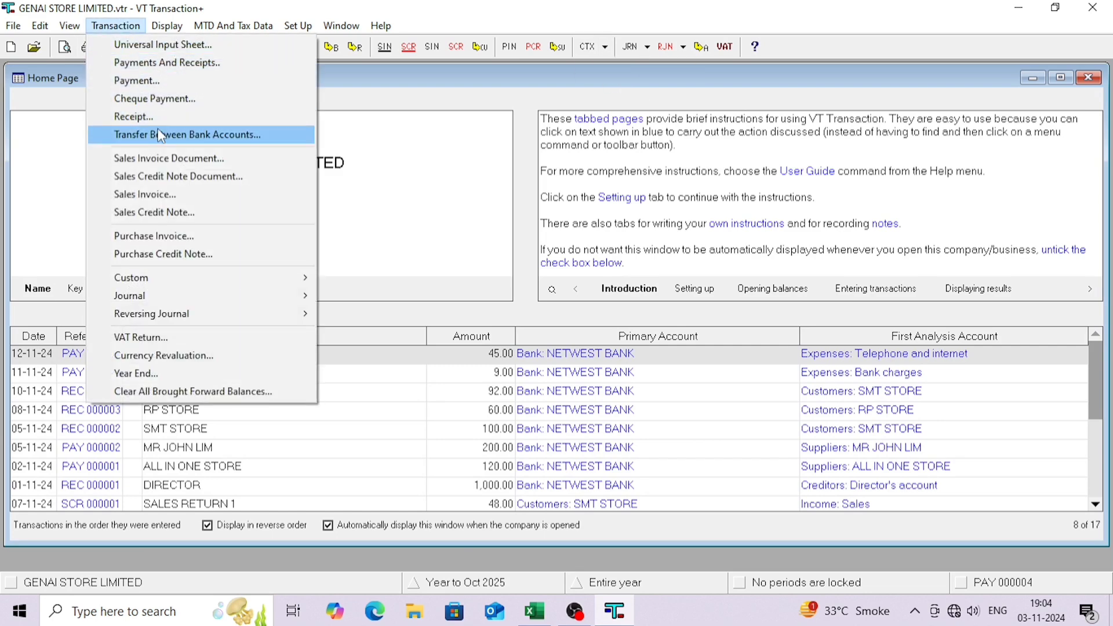
click(368, 94)
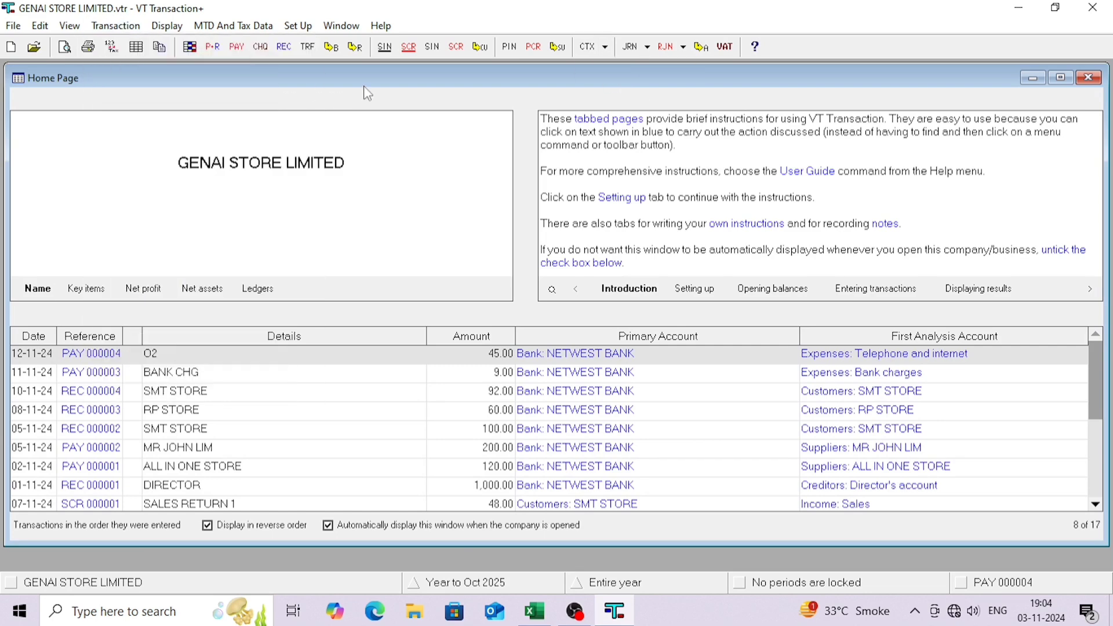
click(308, 47)
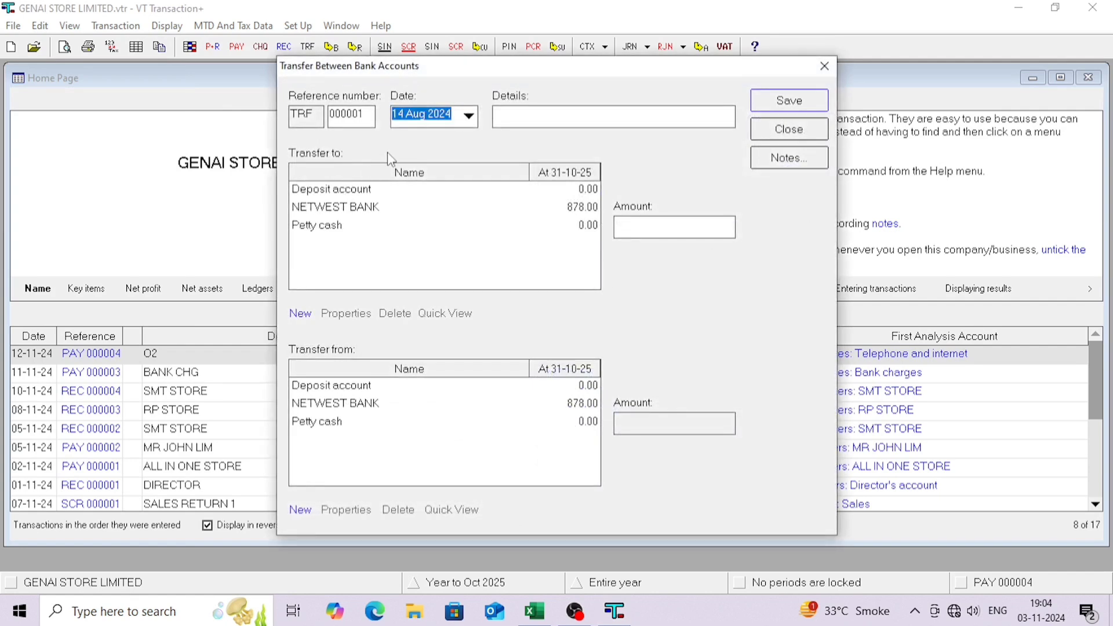
key(alt+Tab)
key(alt+Tab)
text(13/11/2024)
key(Tab)
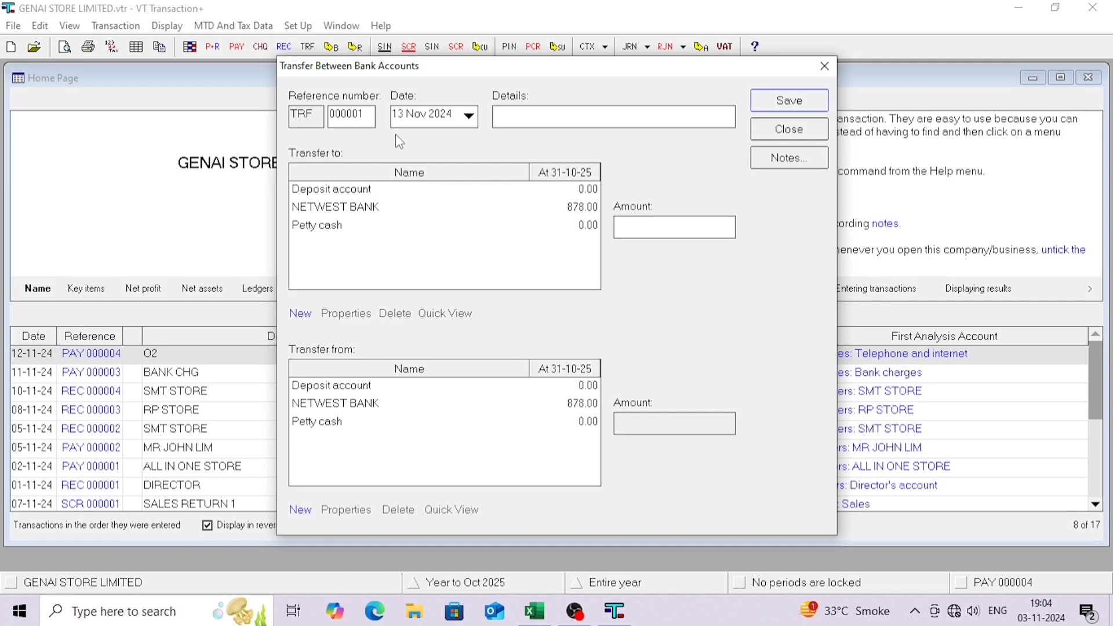
- Enter CASH WITH. as the details, transfer 78 from NETWEST BANK to Petty cash, then save the transfer and close the window
text(CASH WITH.)
click(366, 235)
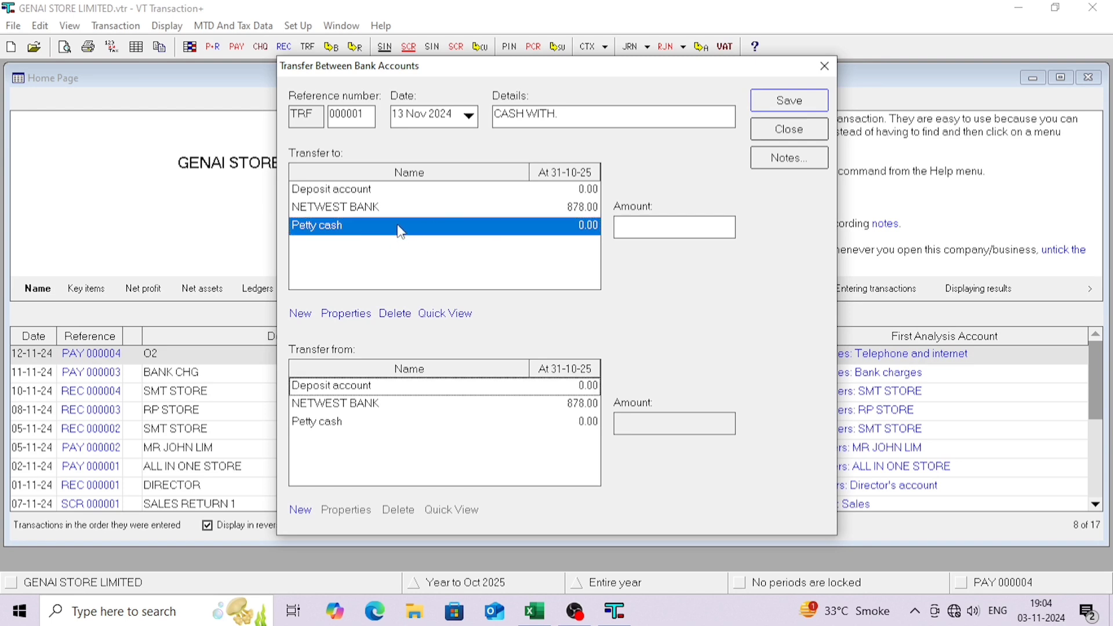
click(631, 228)
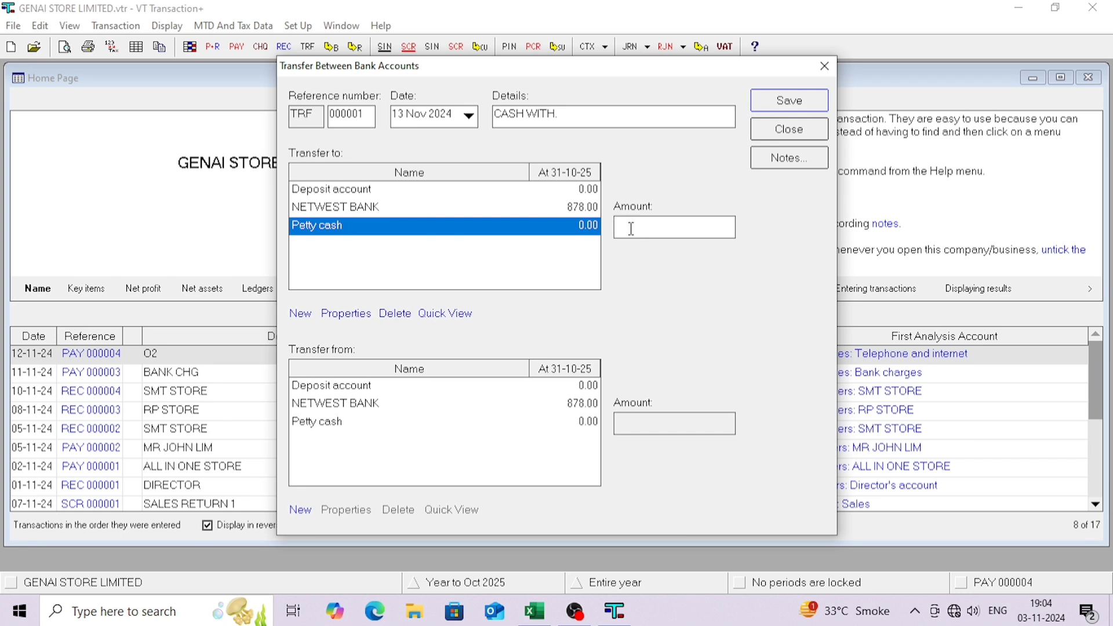
text(78)
click(342, 405)
key(Tab)
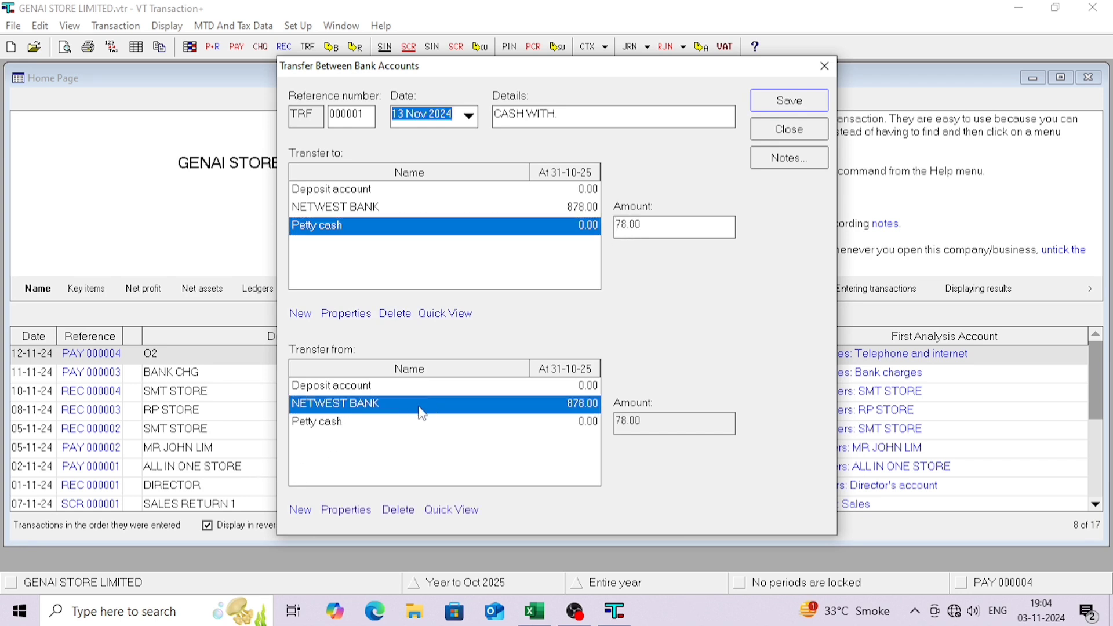
click(782, 99)
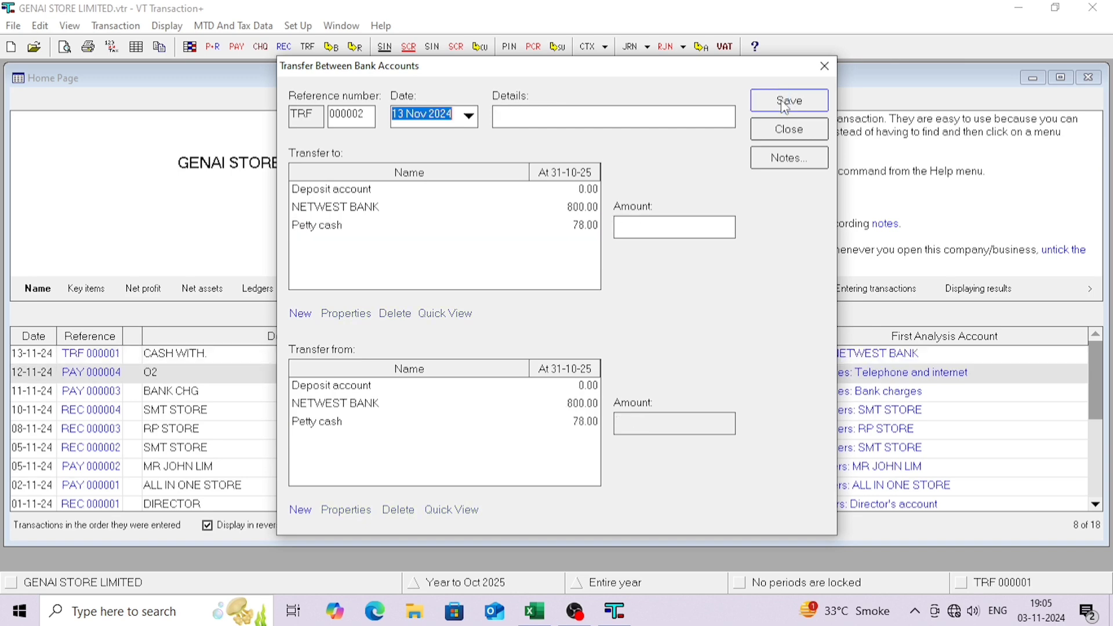
click(825, 66)
- Open the bank reconciliation view, compare the NETWEST BANK balance with the balance in Excel, and close the ledger
click(354, 47)
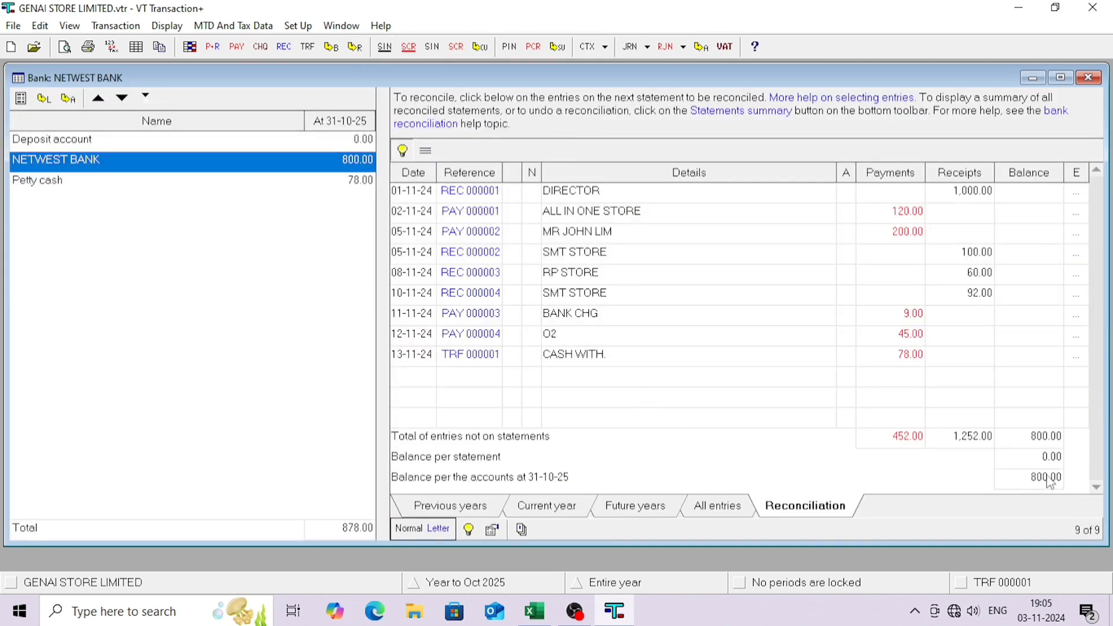
key(alt+Tab)
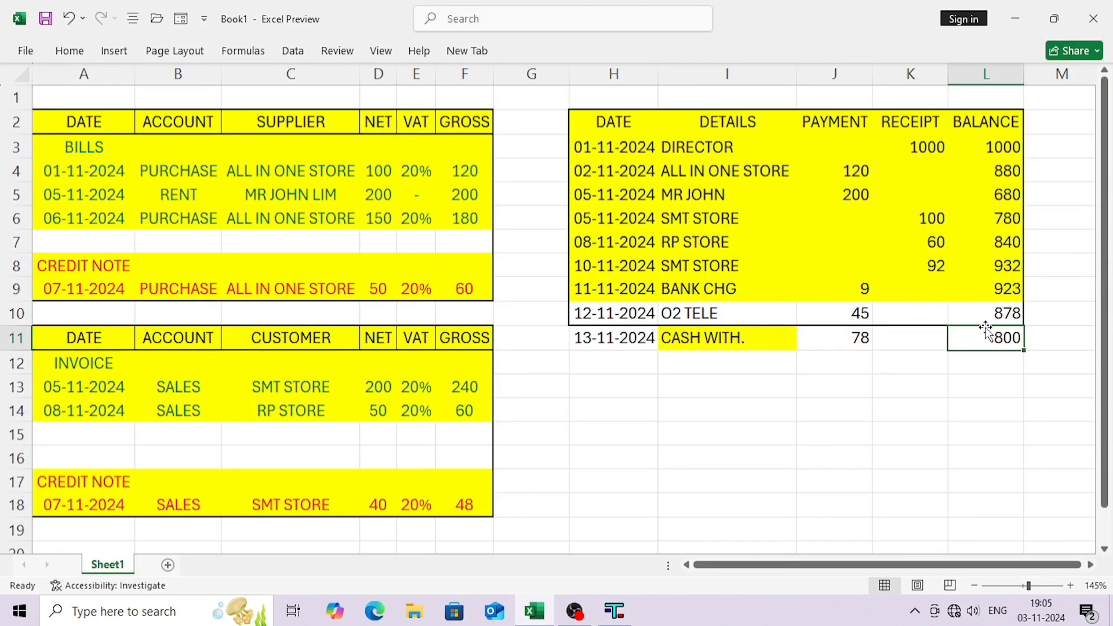
key(alt+Tab)
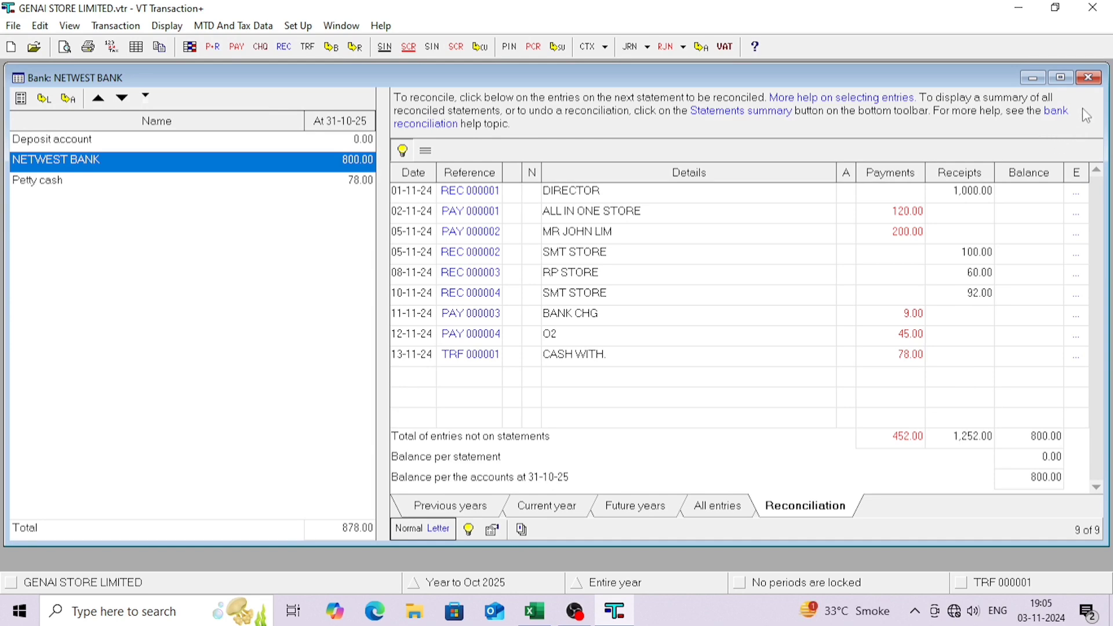
click(1089, 78)
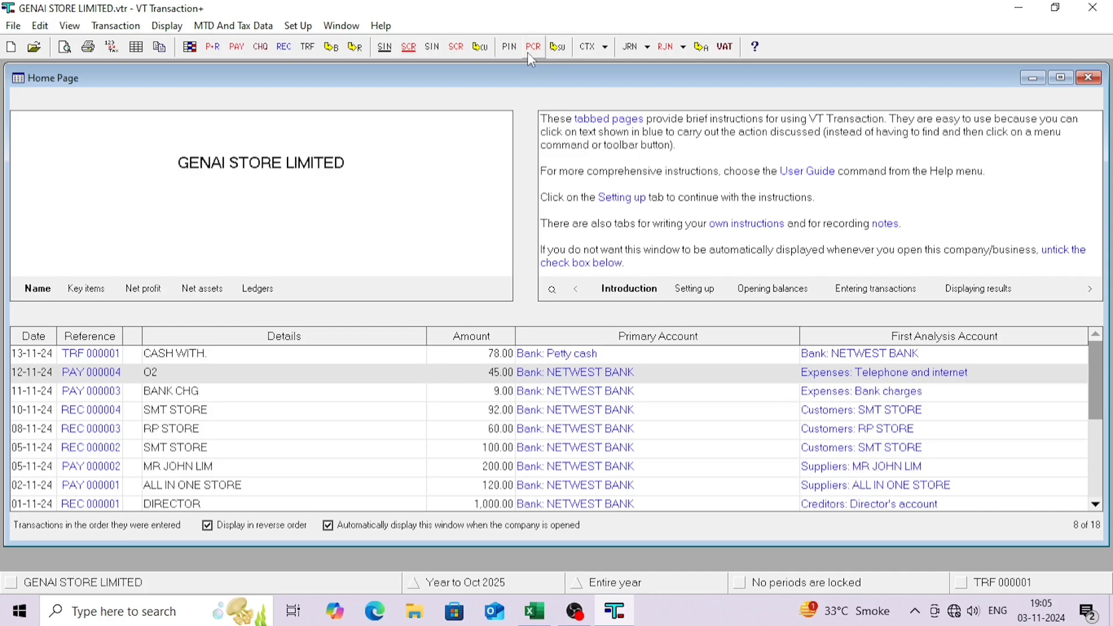
- Open the rent supplier's account and match off the Rent 01 invoice against its payment
click(559, 48)
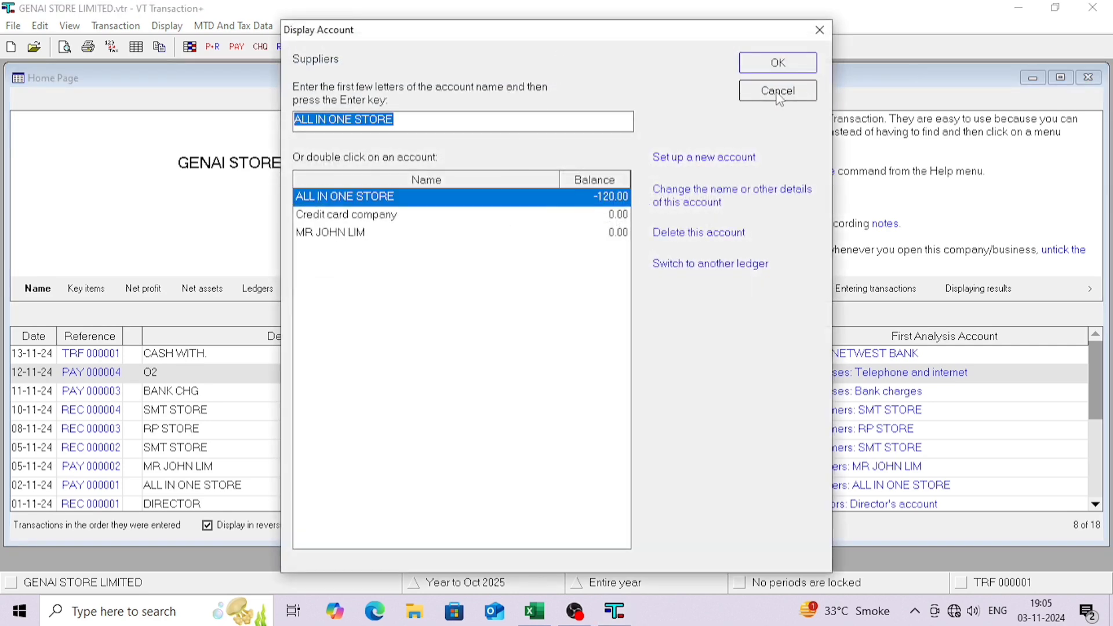
double_click(346, 235)
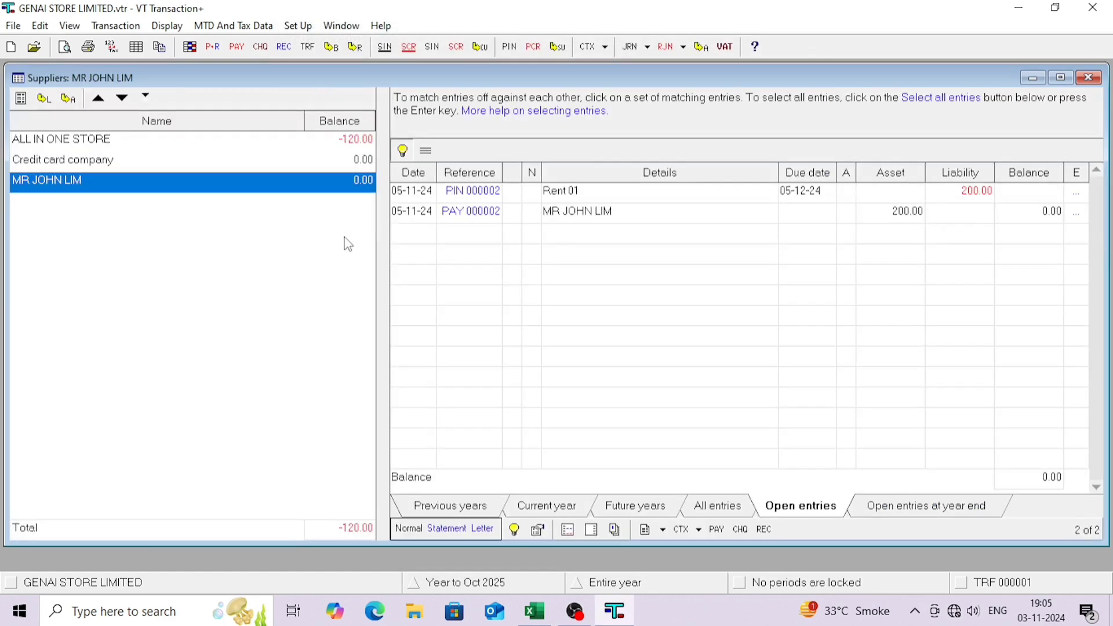
click(814, 197)
click(783, 210)
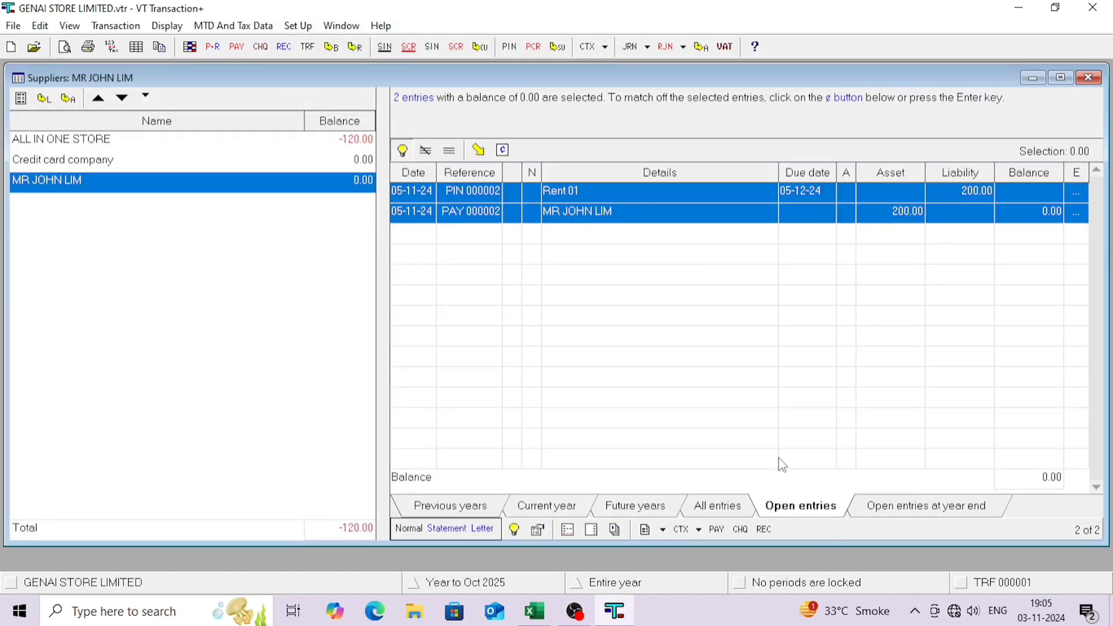
click(503, 152)
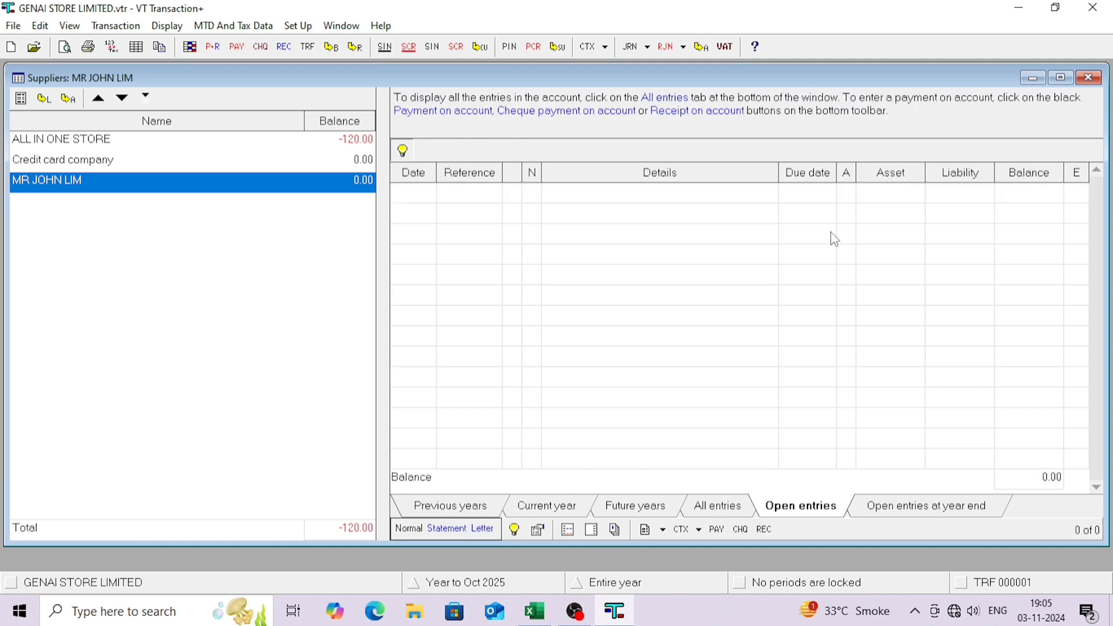
- Check the matched rent entries under the current year, remove their allocation marks, and return to the open entries
click(569, 509)
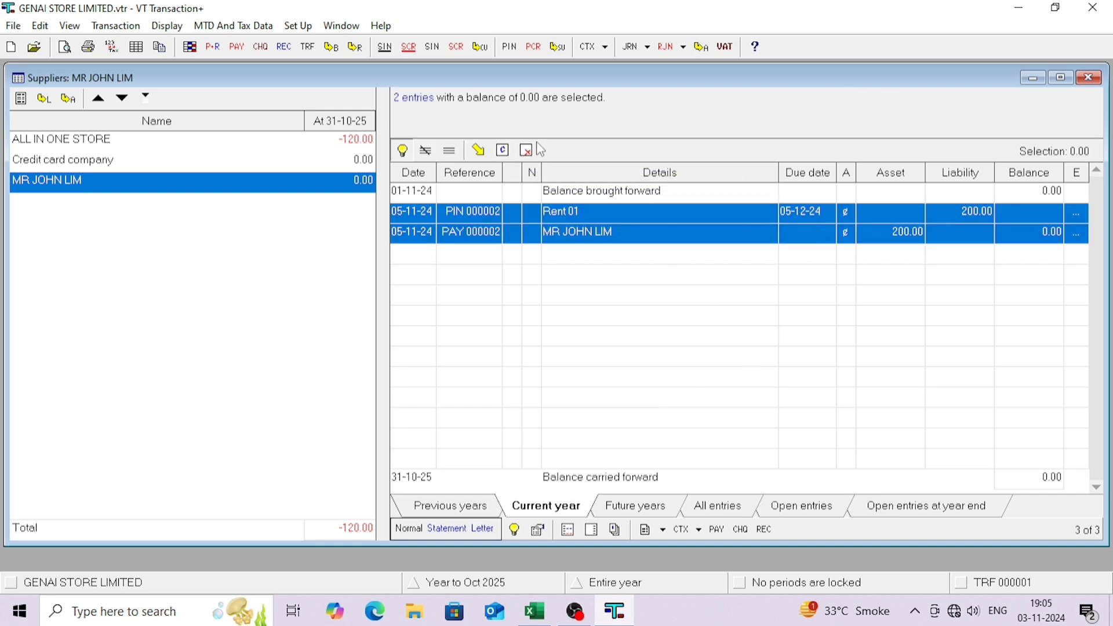
click(796, 501)
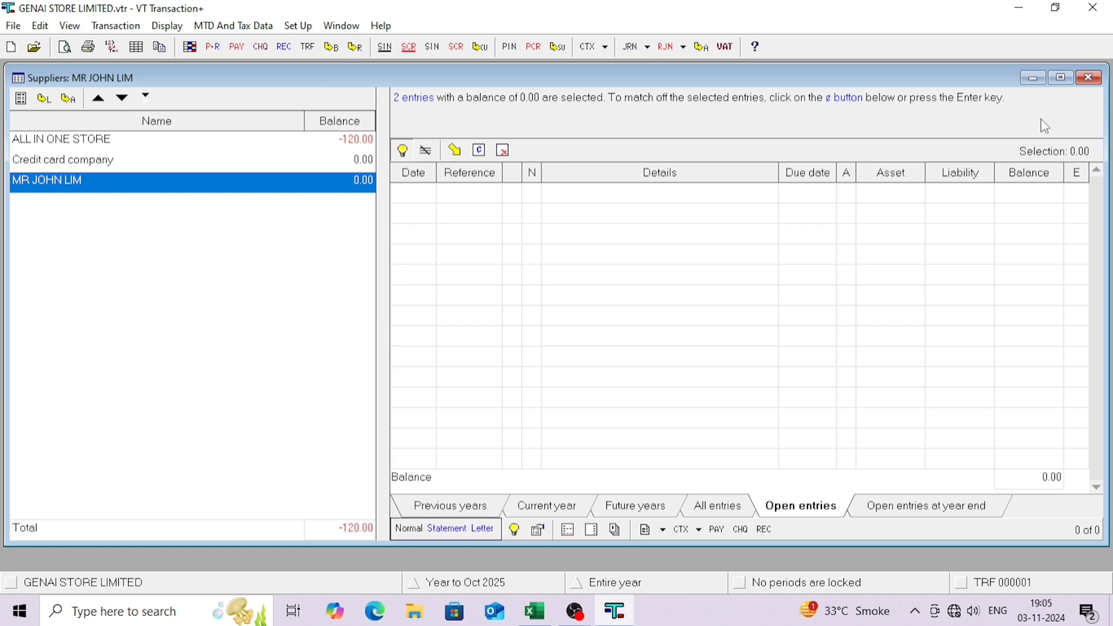
click(536, 505)
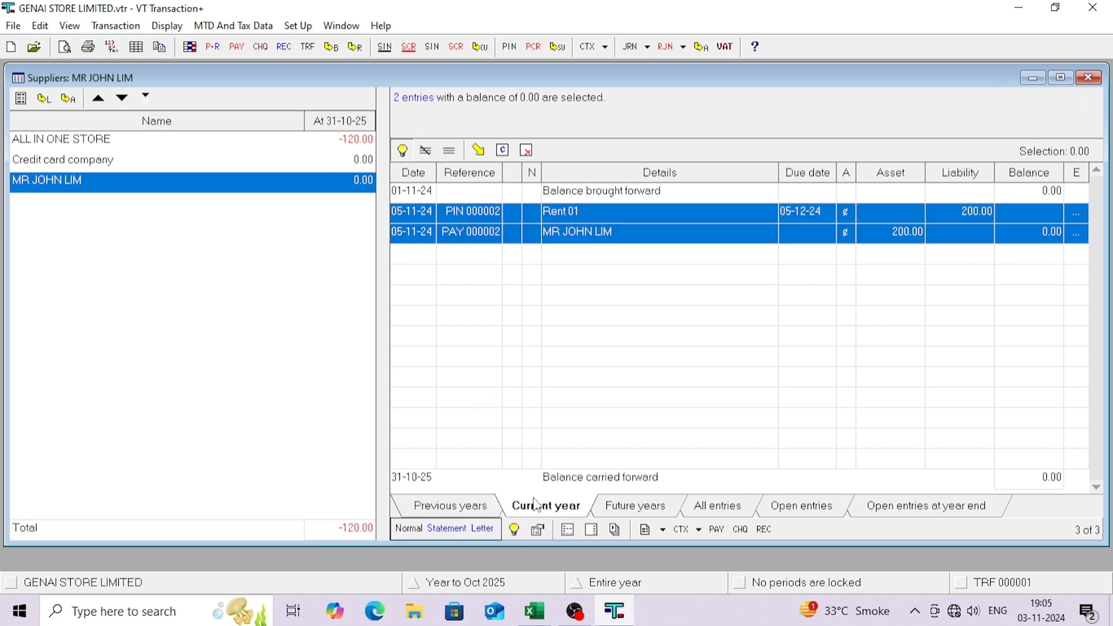
click(527, 151)
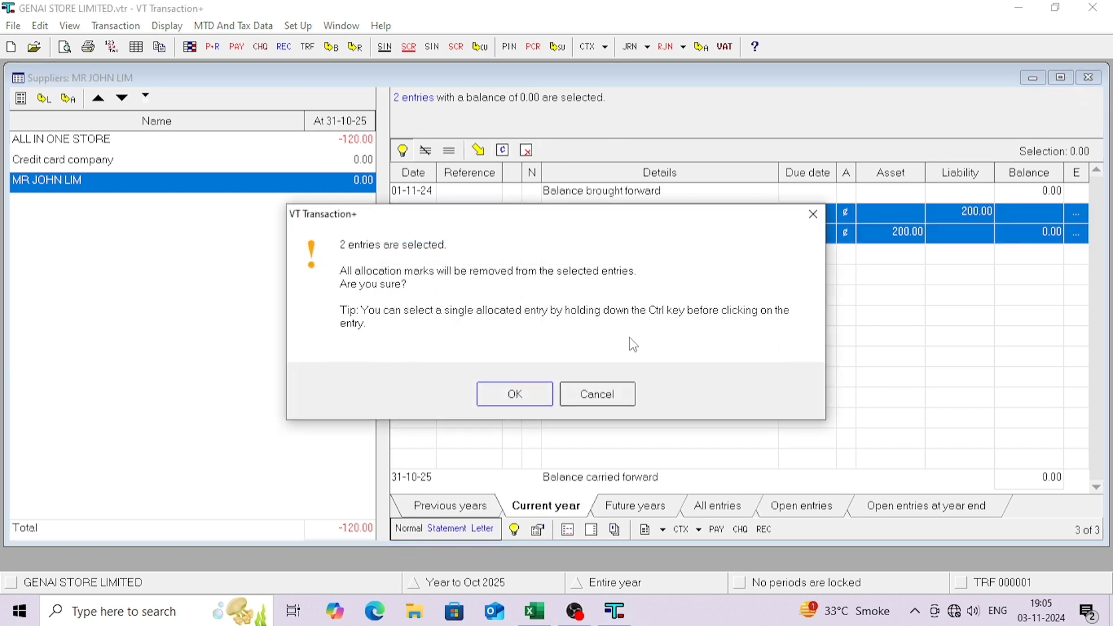
click(493, 399)
click(780, 511)
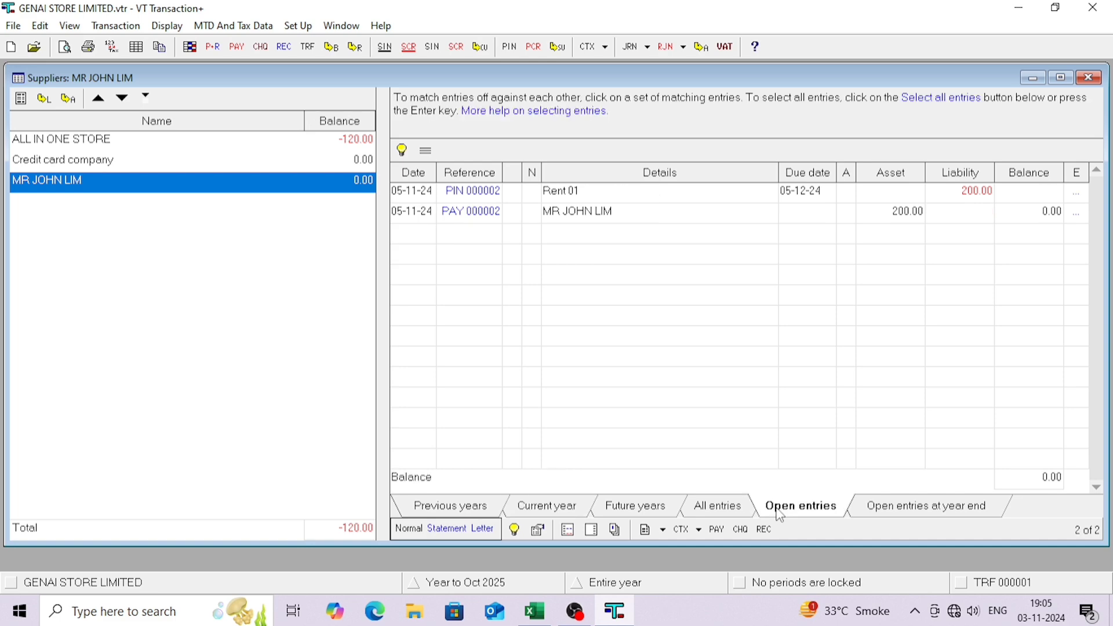
- Match the rent invoice and payment off against each other again, then close the supplier account
click(756, 216)
click(716, 197)
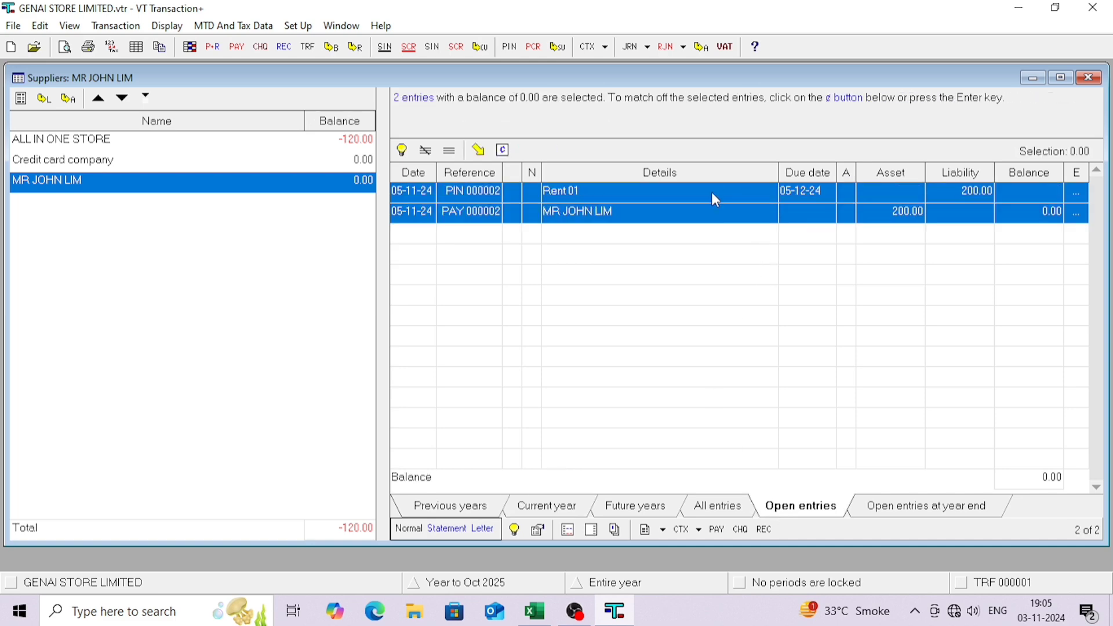
click(502, 150)
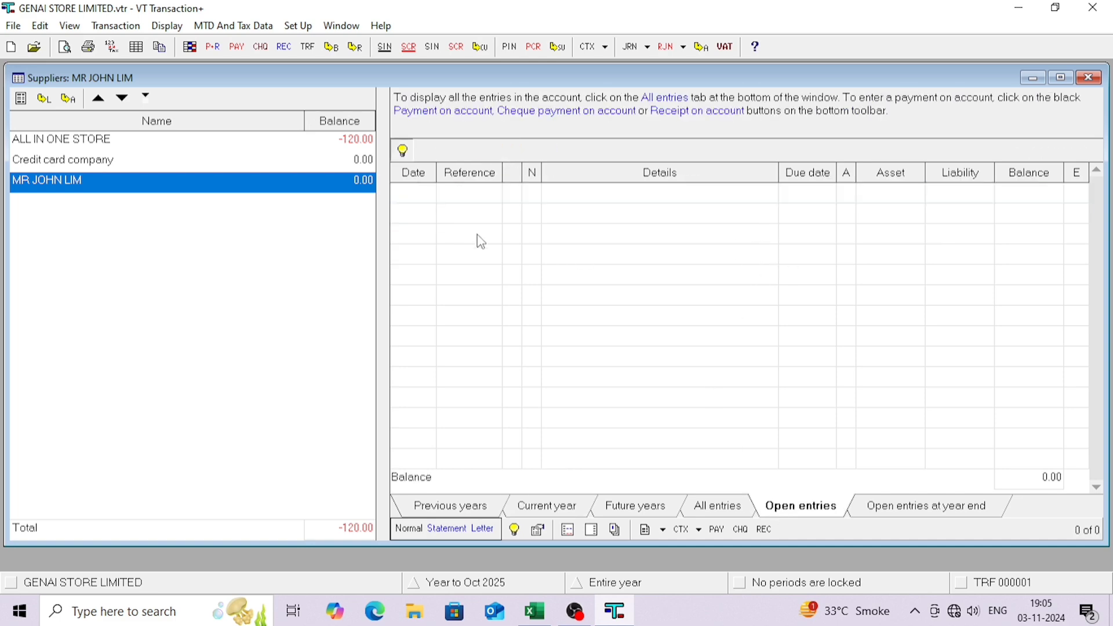
click(1089, 78)
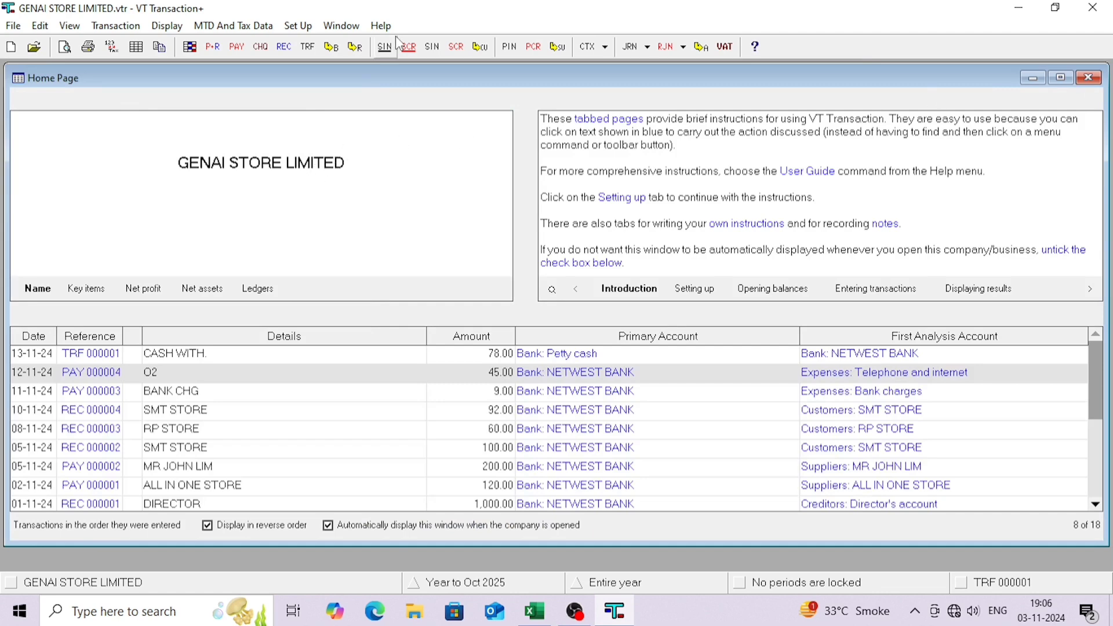
- Open the RP STORE customer account and match off the SALES 2 invoice against its receipt
click(481, 47)
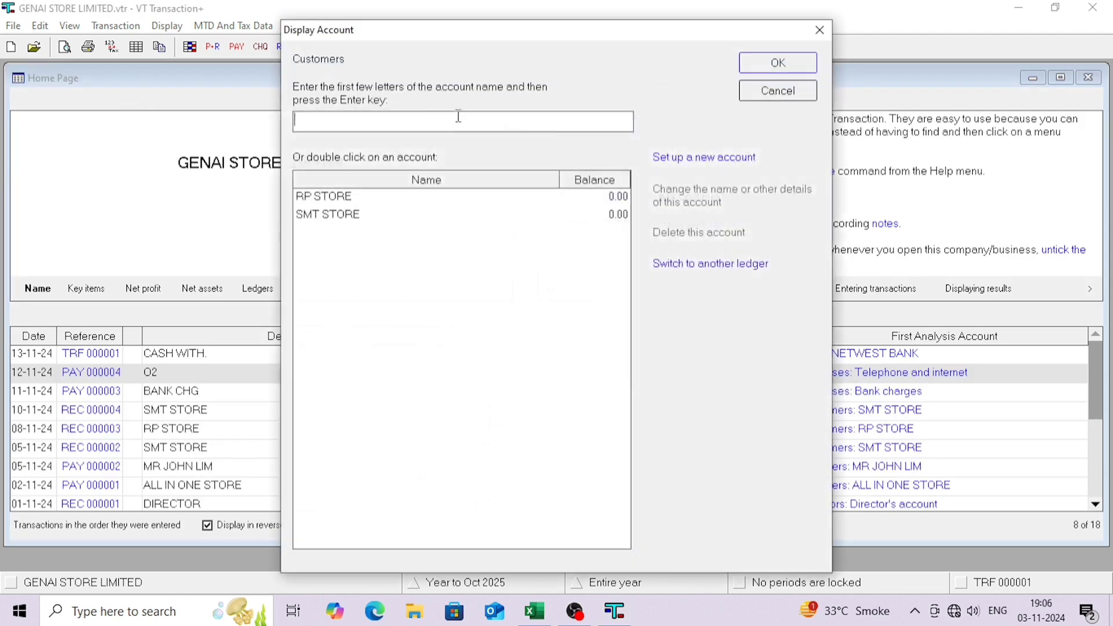
double_click(430, 197)
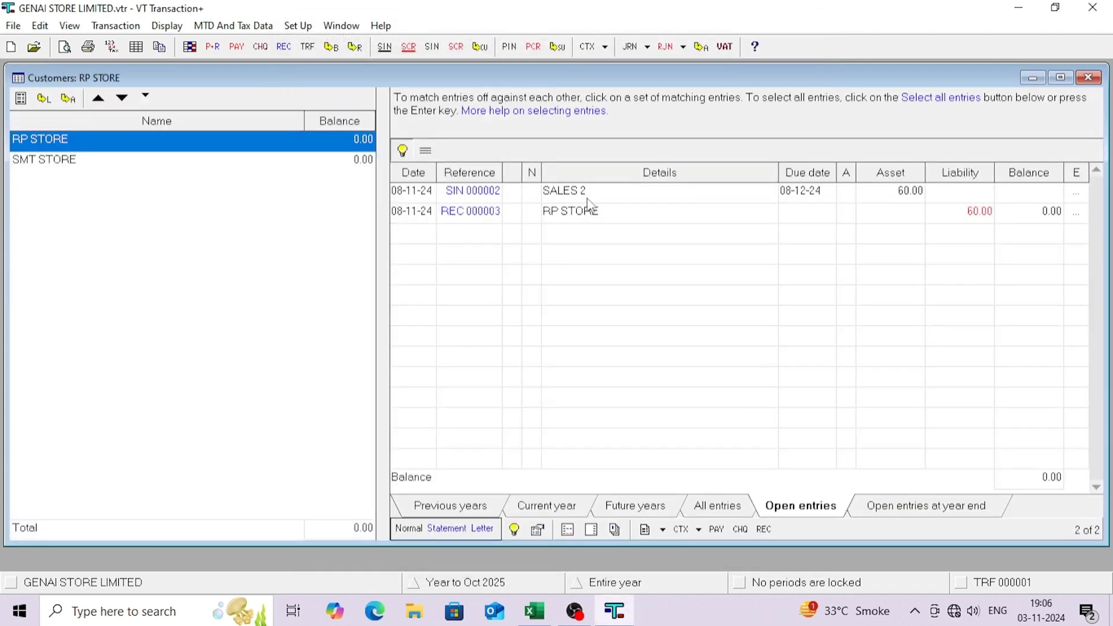
click(644, 197)
click(646, 207)
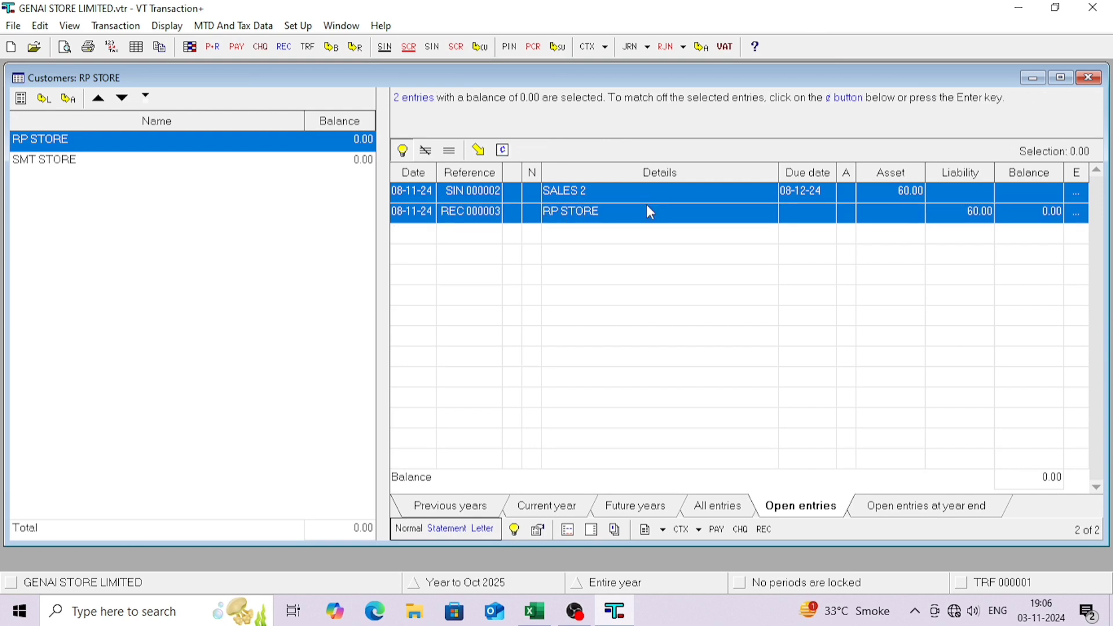
click(505, 153)
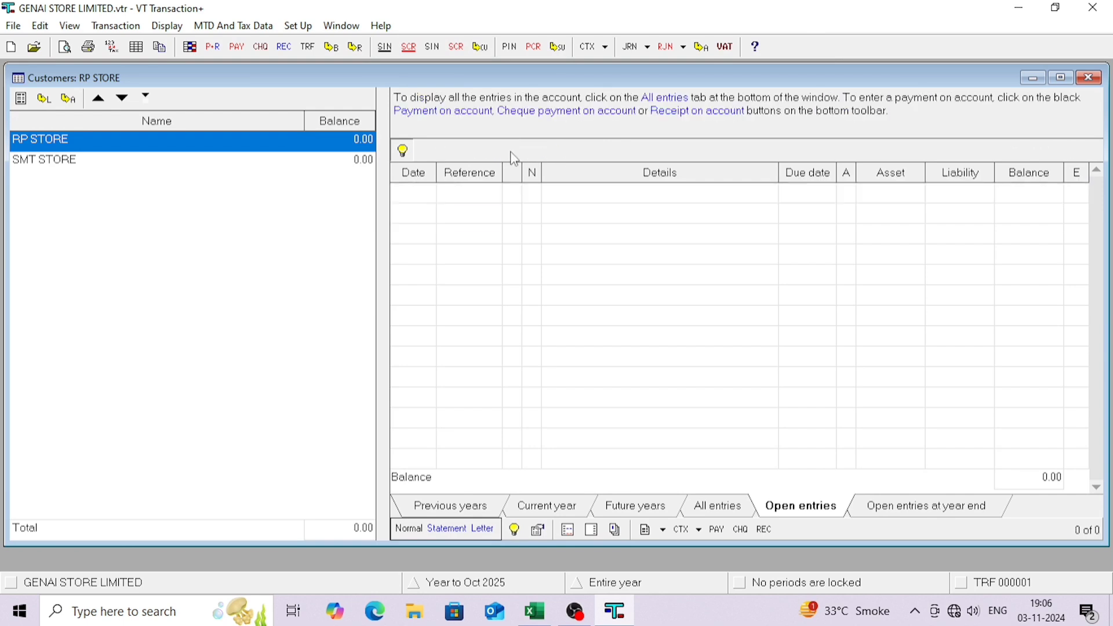
- Match off SMT STORE's SALES 1, SALES RETURN 1 and both receipts, check their current-year entries, and close the account
click(114, 161)
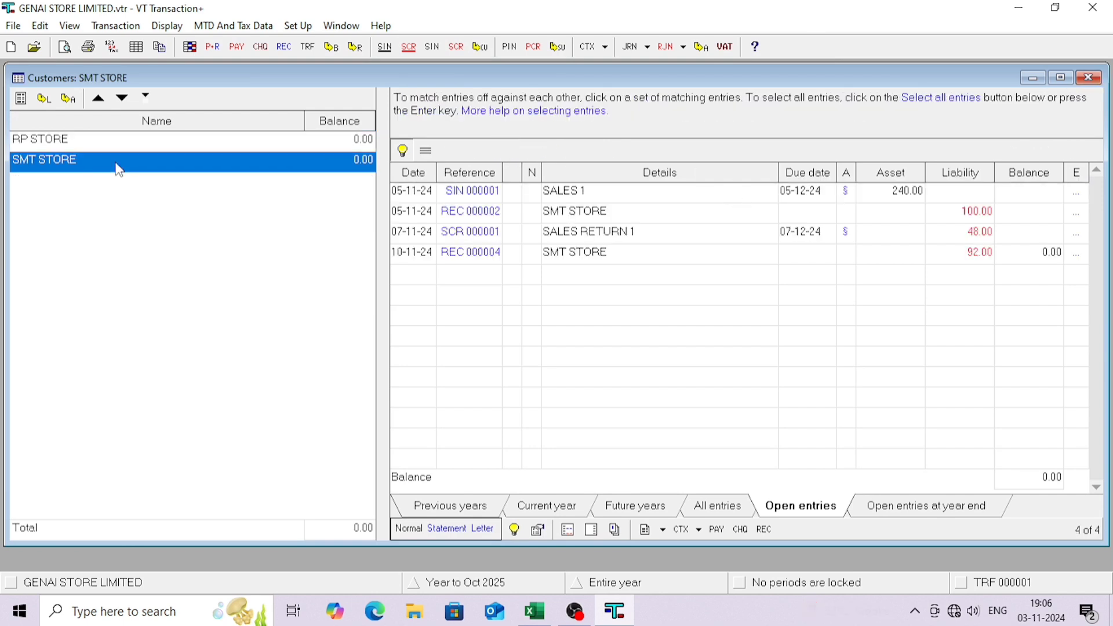
click(803, 213)
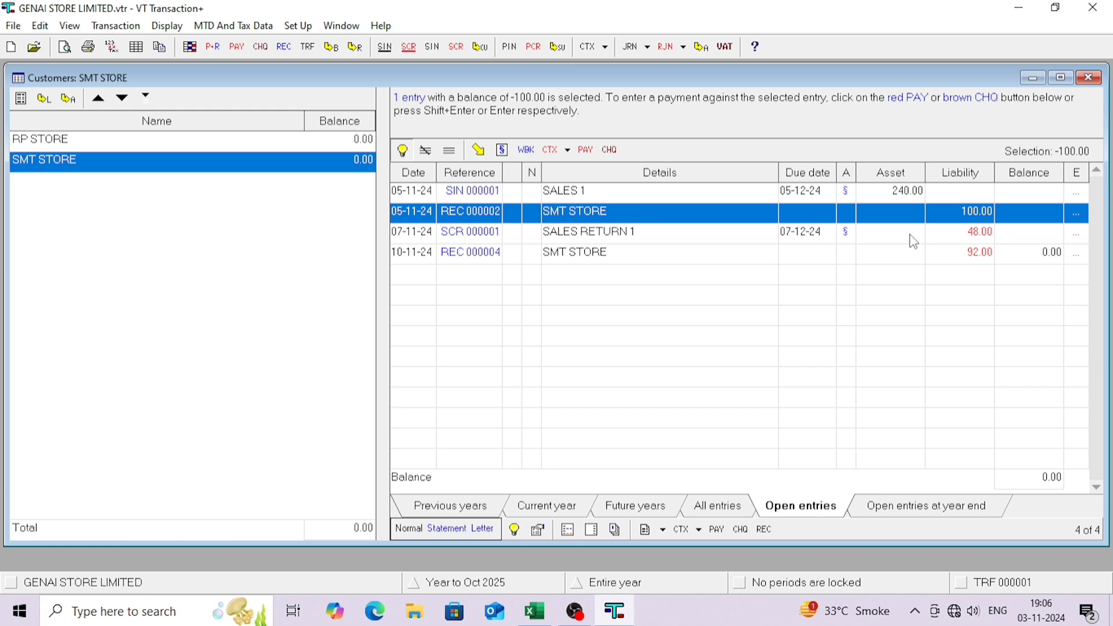
click(898, 198)
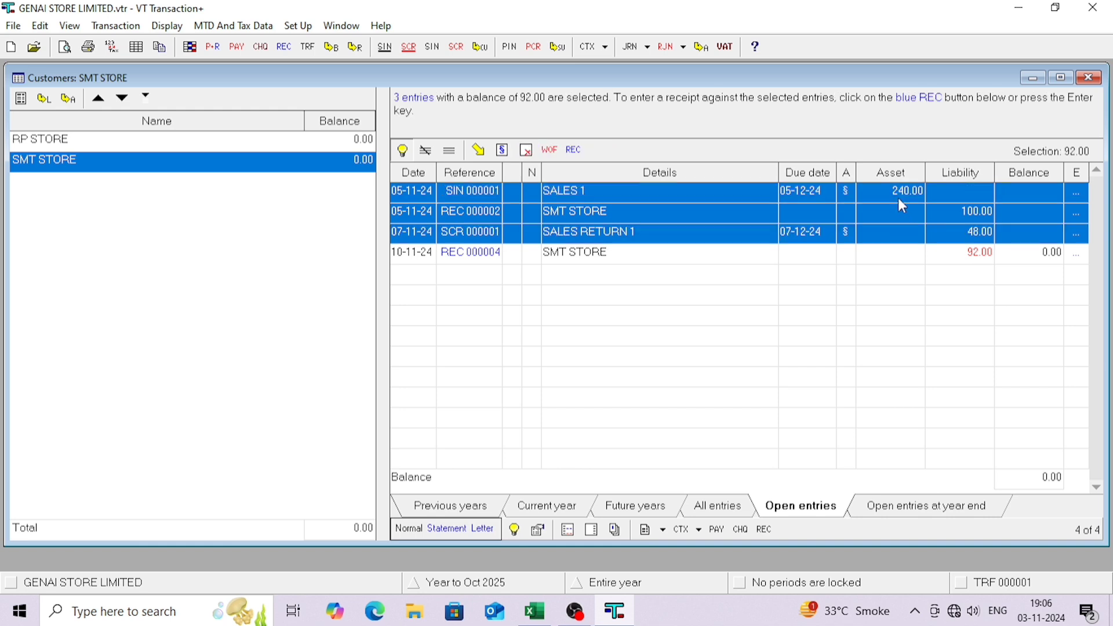
click(903, 255)
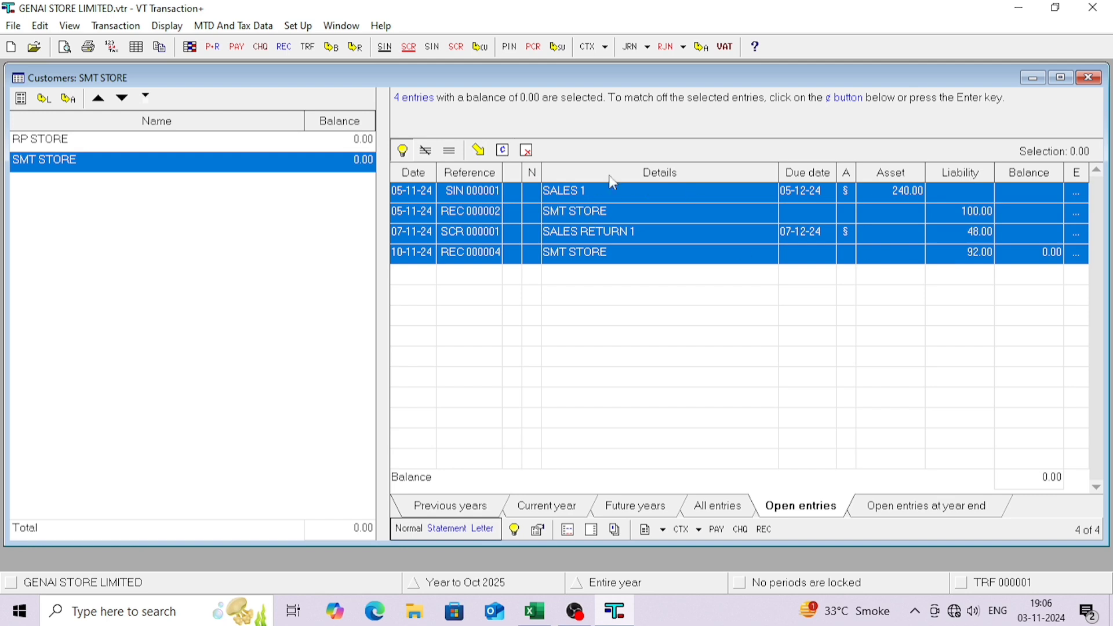
click(504, 154)
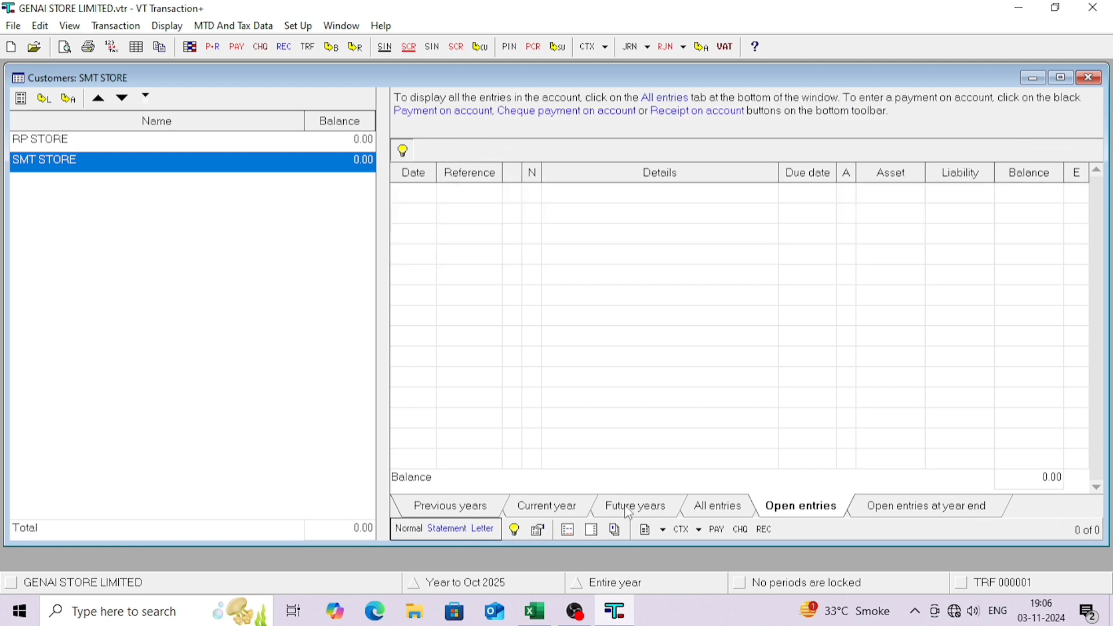
click(576, 509)
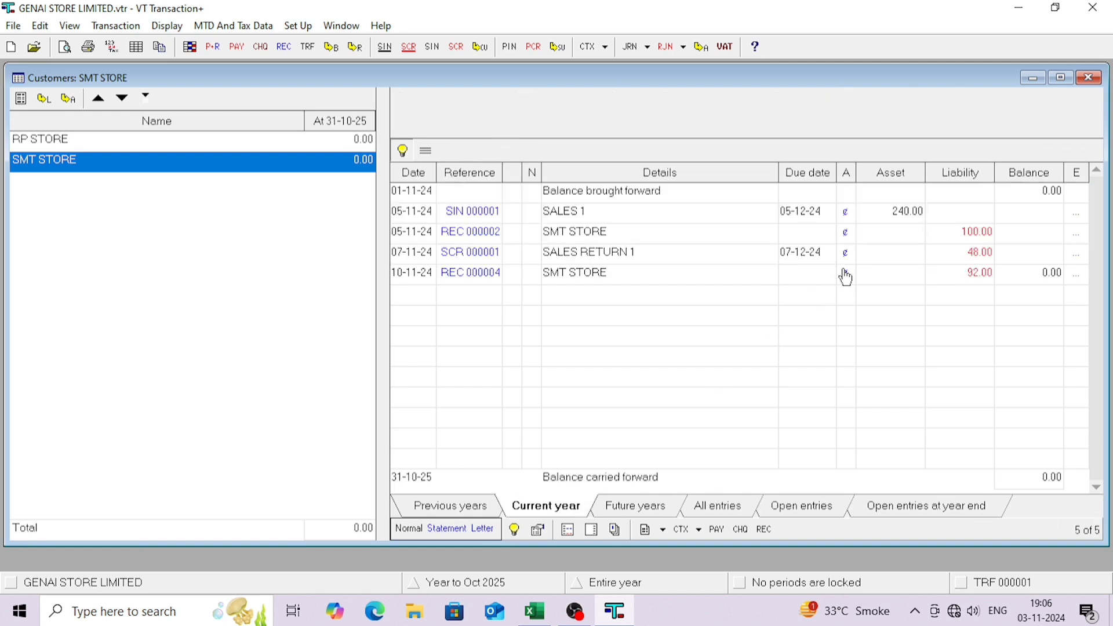
click(1090, 75)
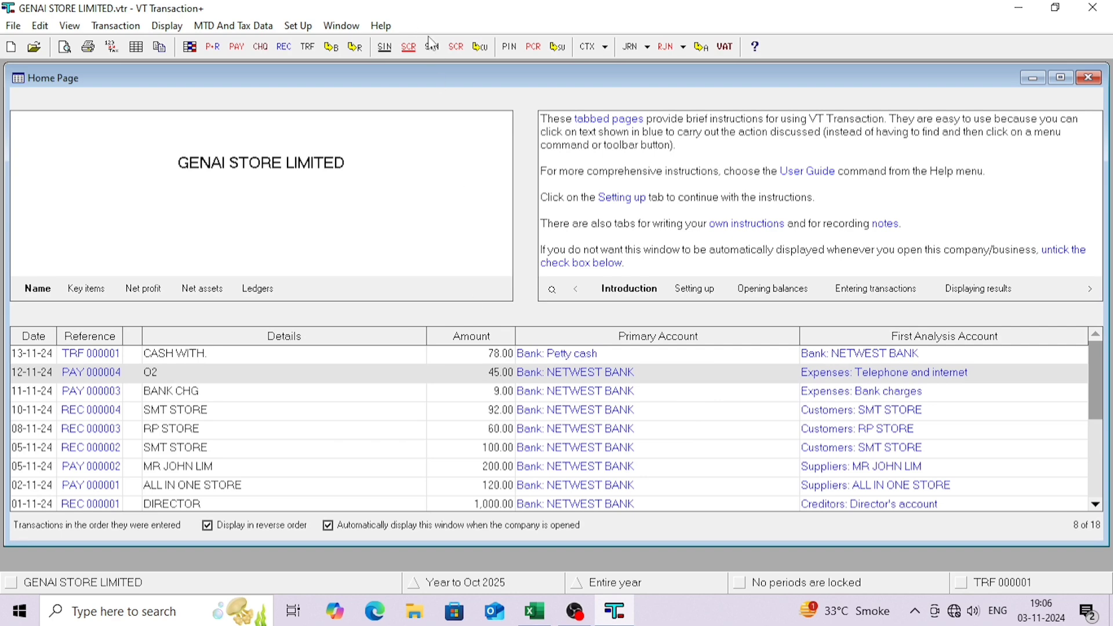
- Reopen the RP STORE customer account to check its entries, and close it again
click(480, 48)
double_click(405, 203)
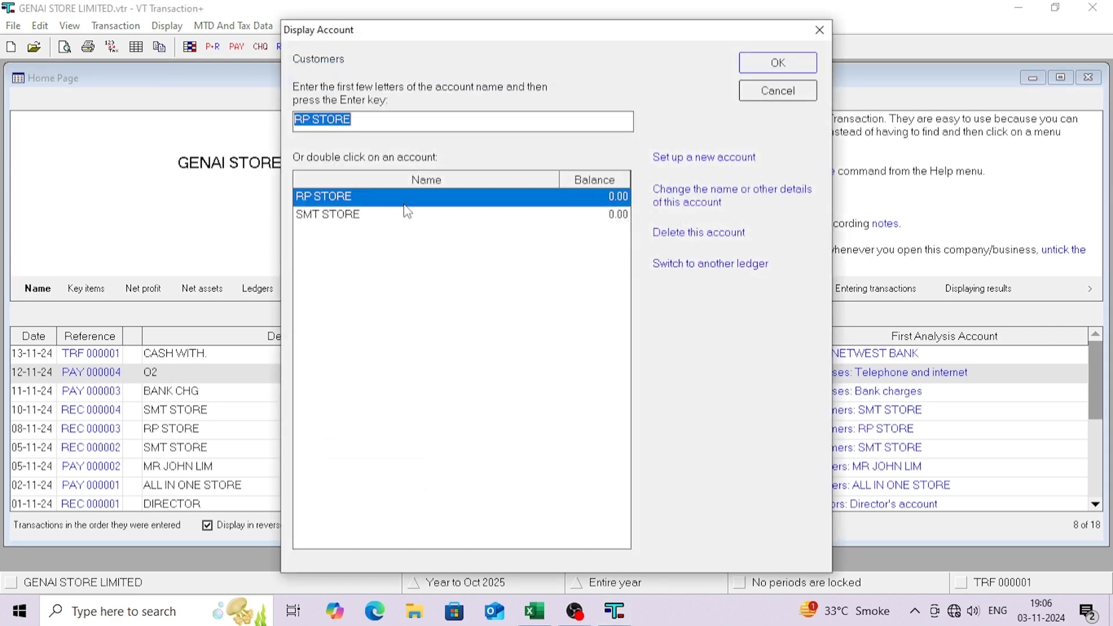
click(1089, 77)
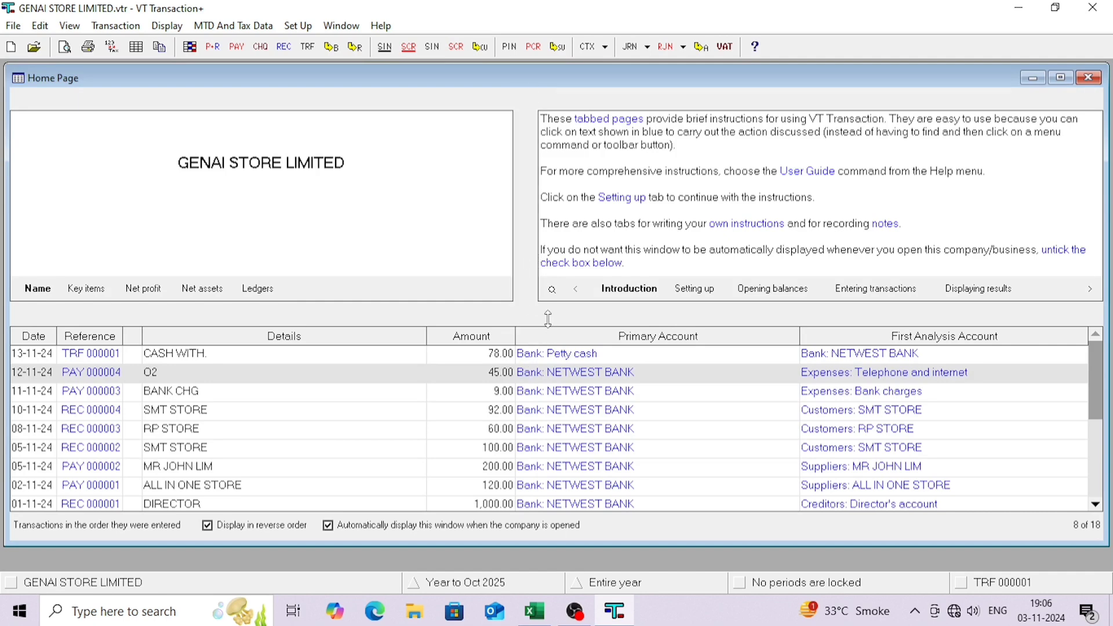
- Switch to Excel and fill the O2 TELE and CASH WITH. rows of the bank table yellow
key(alt+Tab)
drag(632, 310, 999, 332)
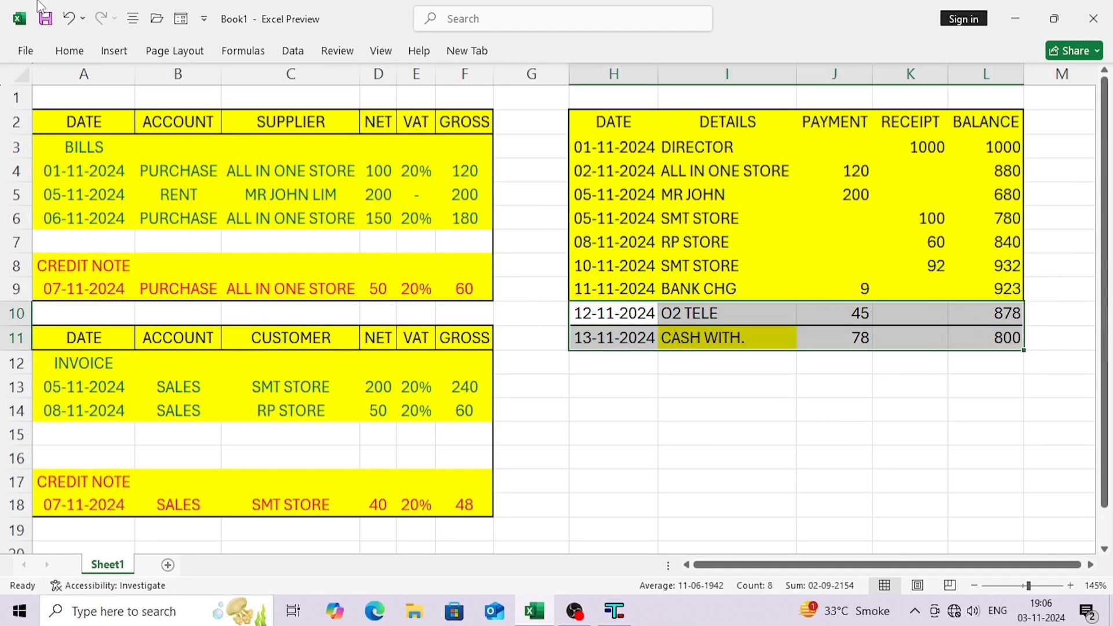
click(70, 51)
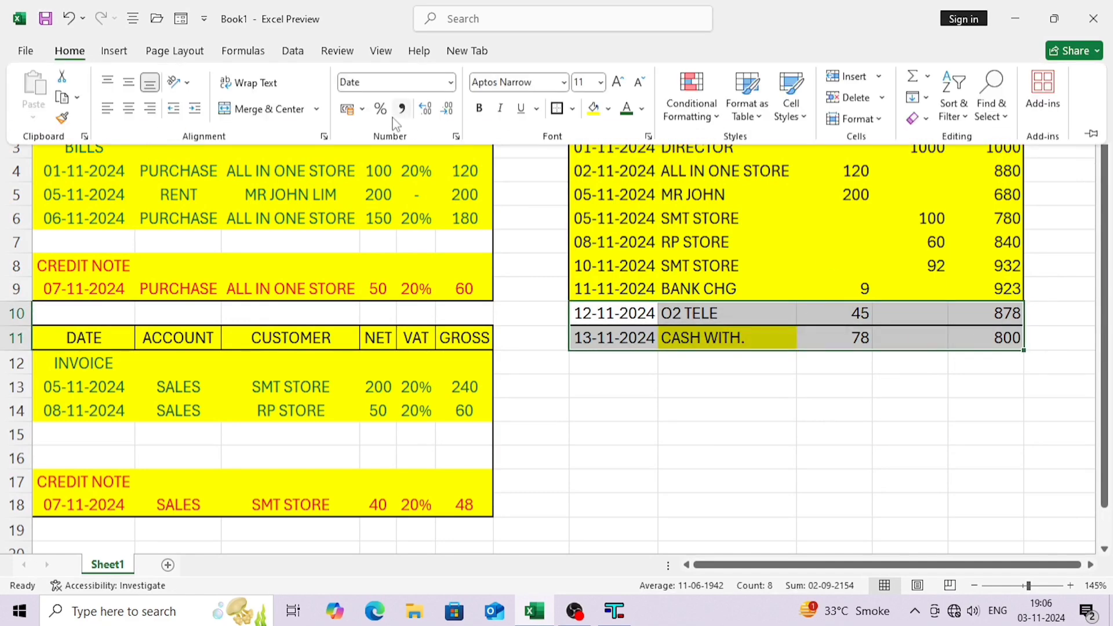
click(592, 108)
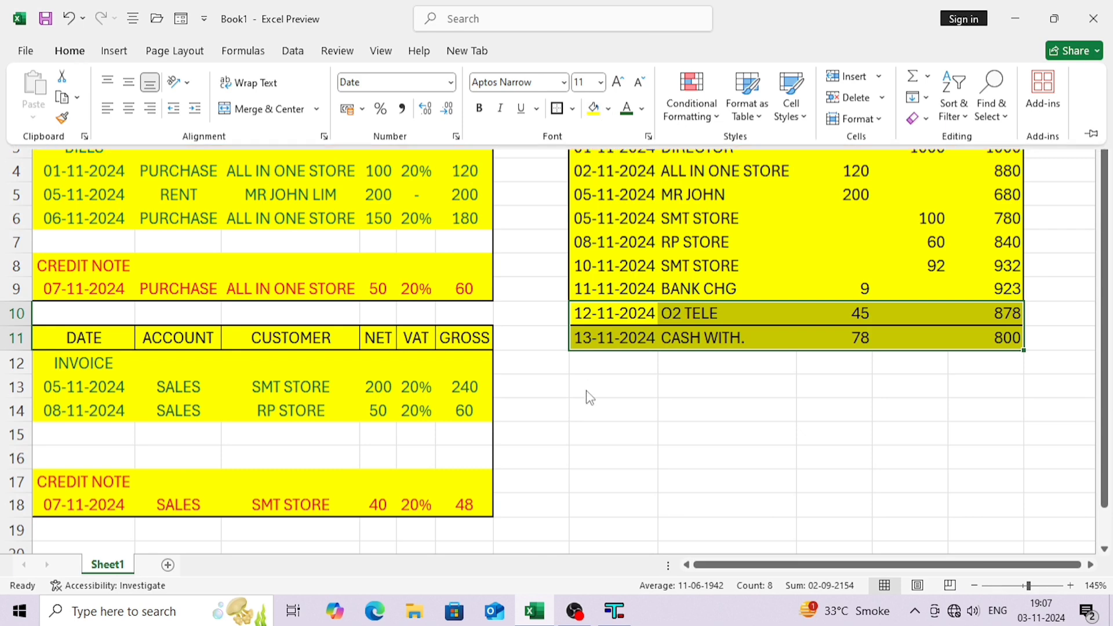
click(552, 420)
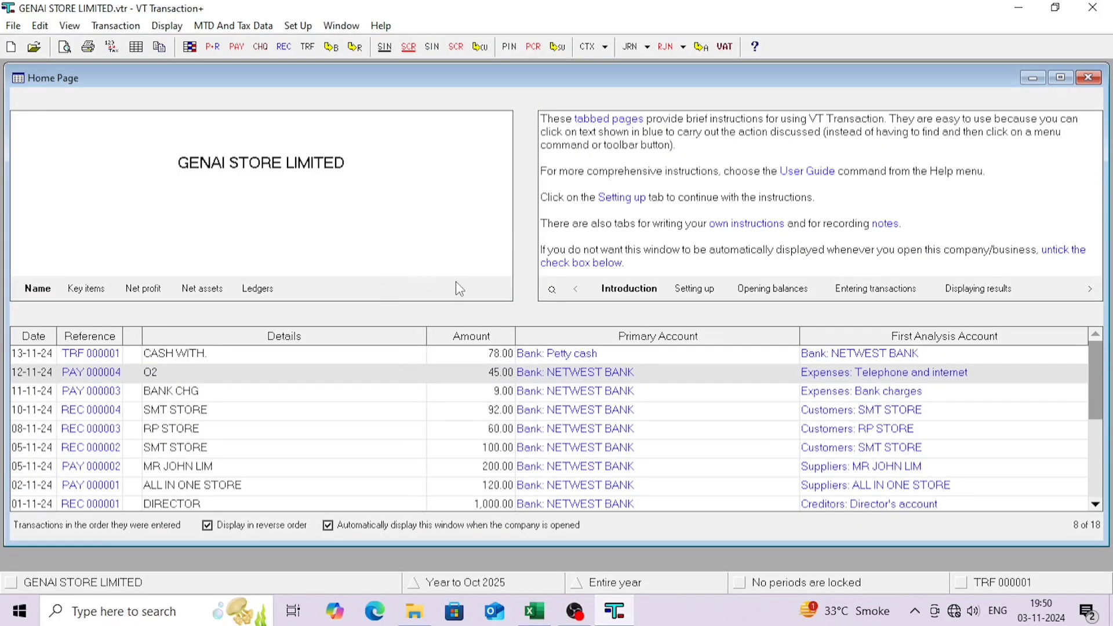
- Display the trial balance for GENAI STORE LIMITED in VT Transaction+
click(162, 27)
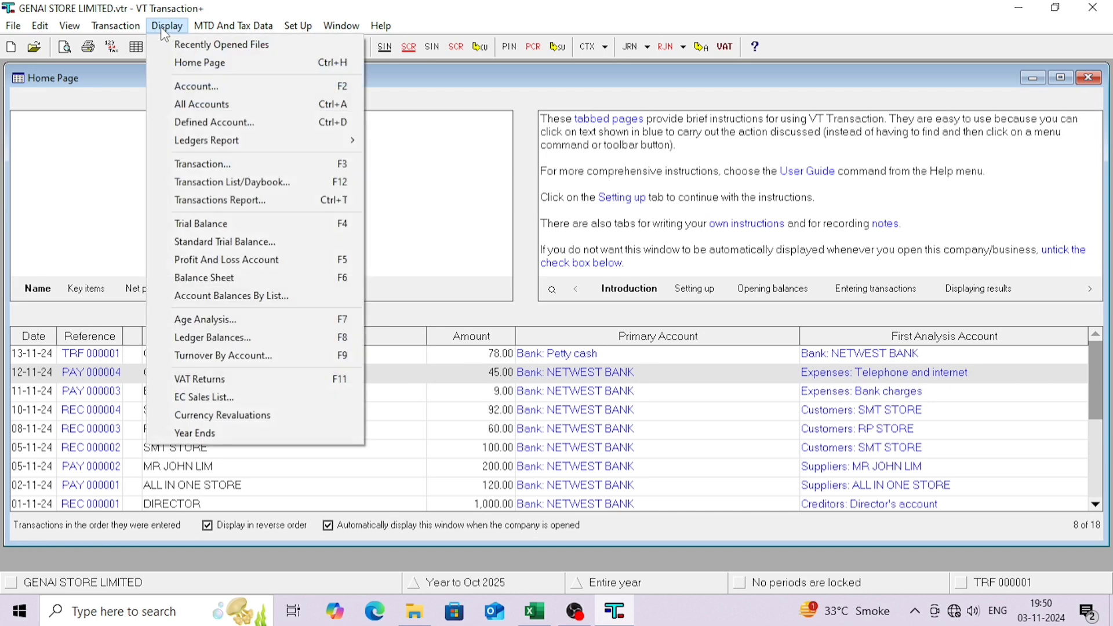
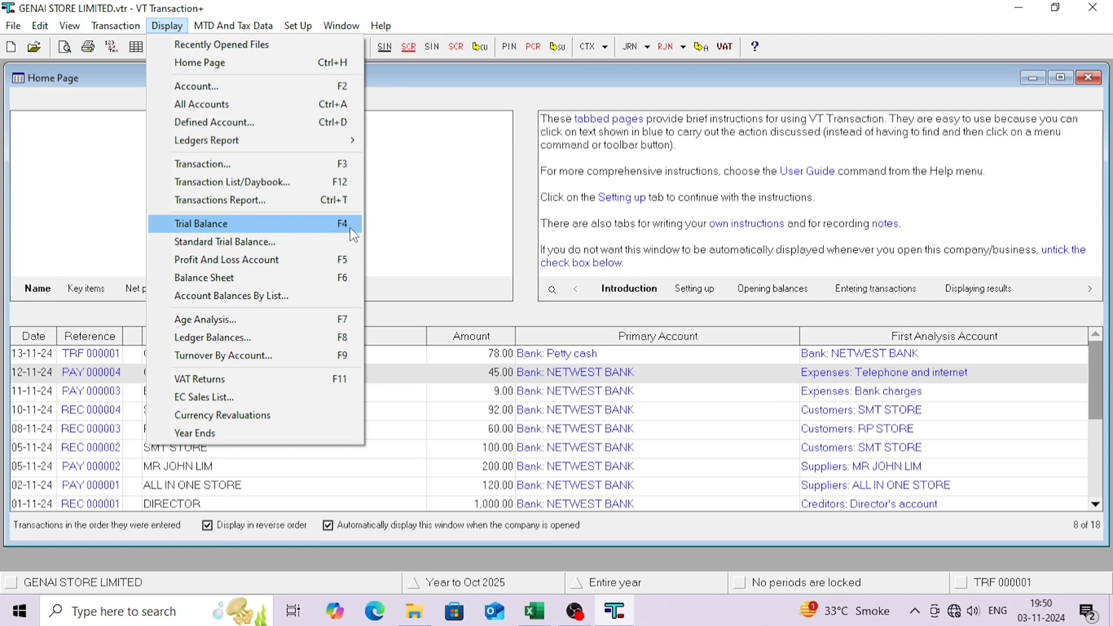
key(Escape)
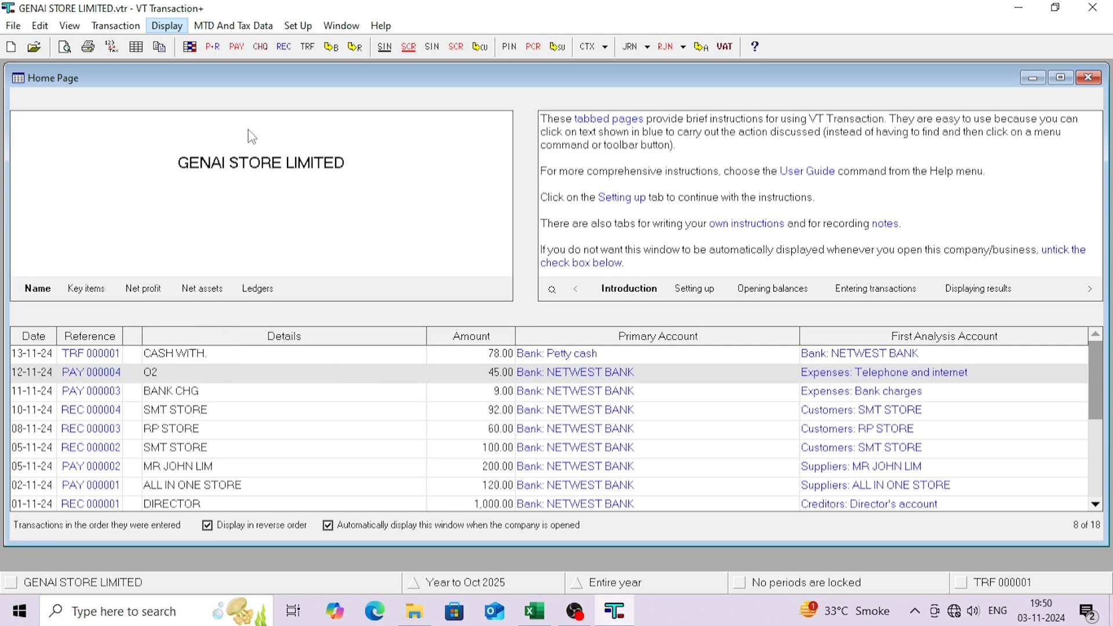
click(167, 24)
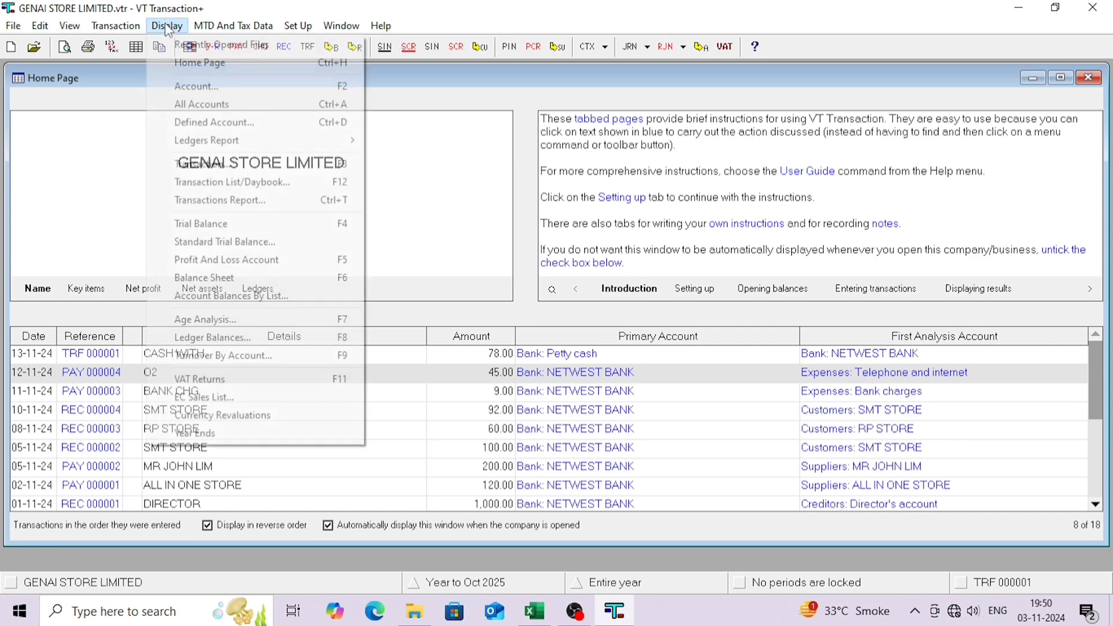
click(328, 229)
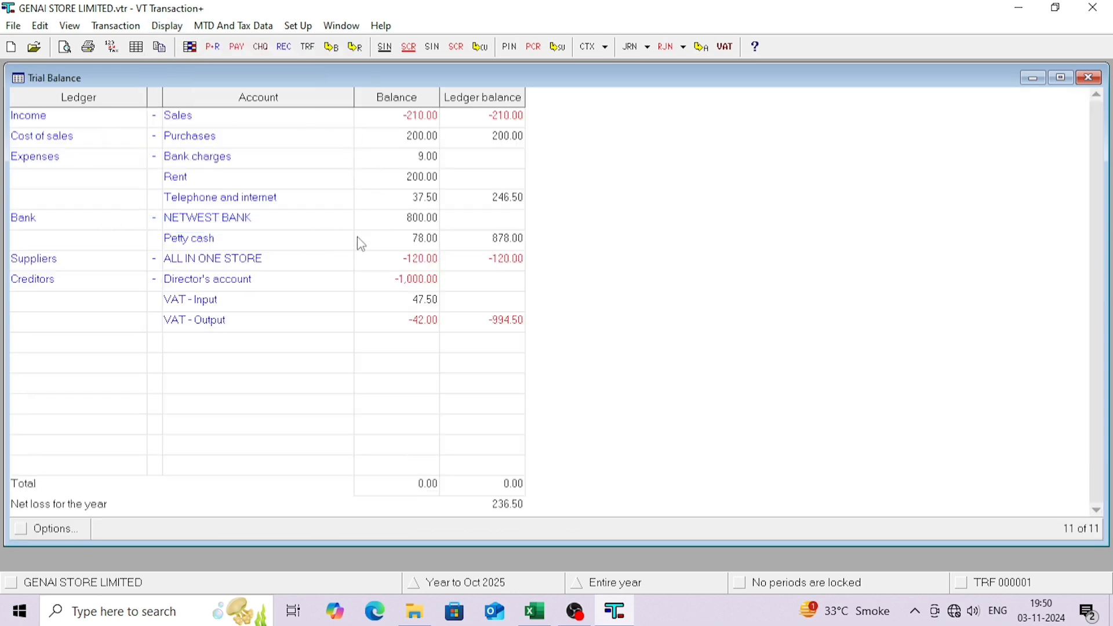
- Review the general and ledger options of the trial balance, and examine its print preview
click(42, 528)
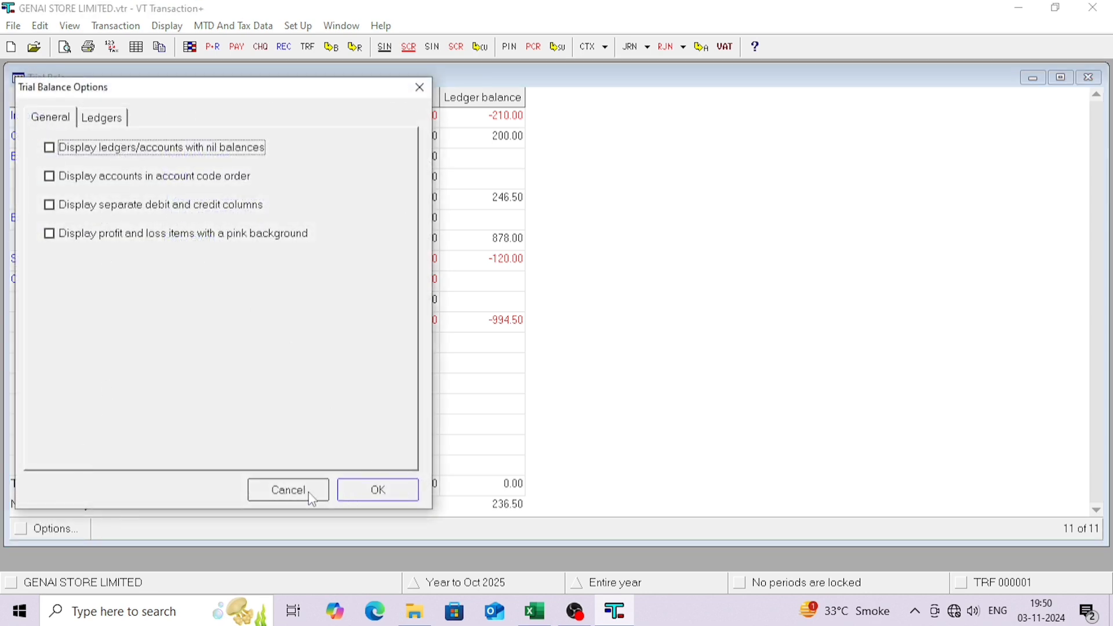
click(113, 117)
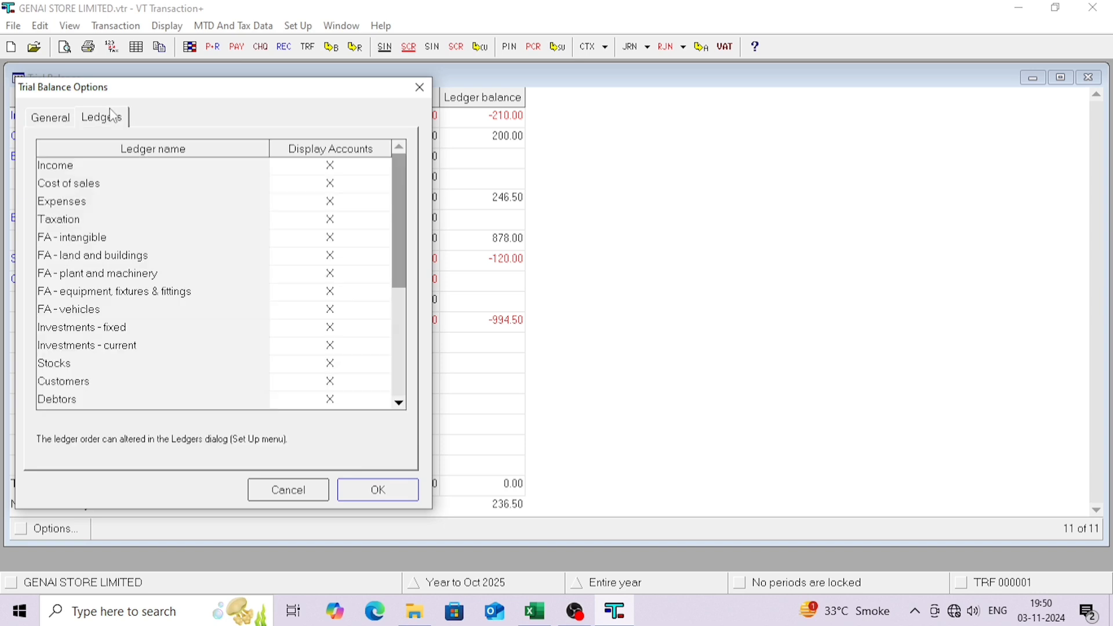
click(419, 89)
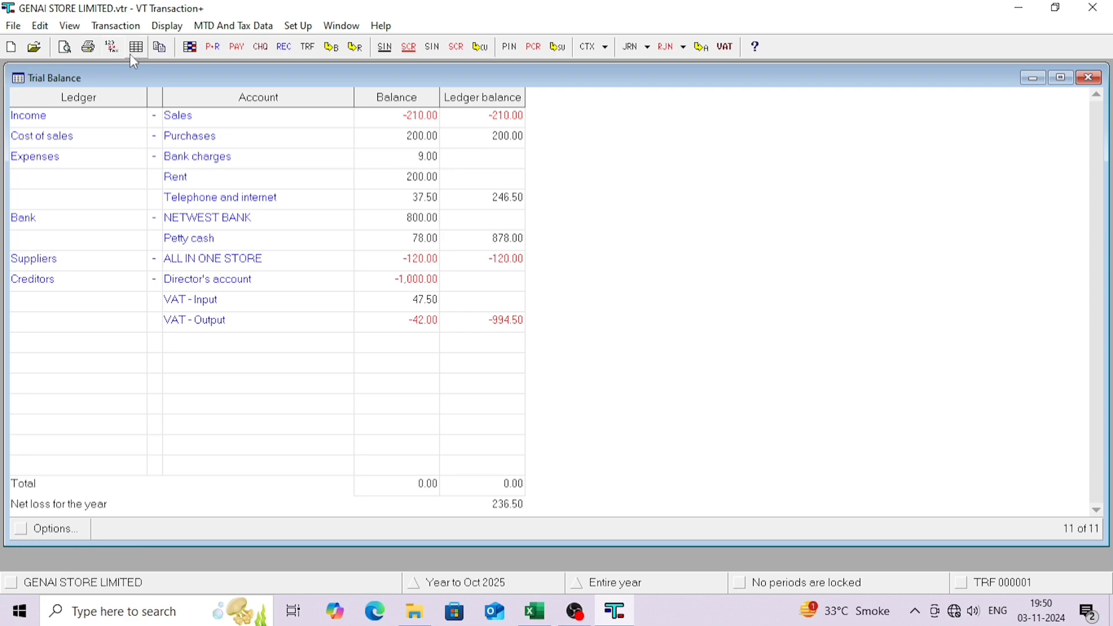
click(64, 47)
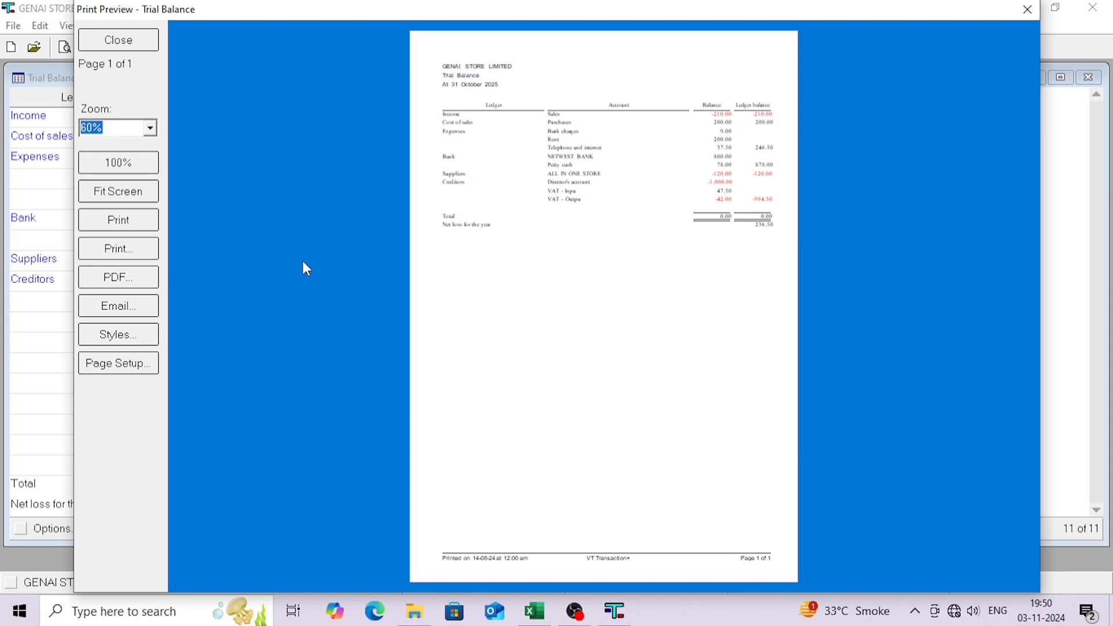
click(1016, 15)
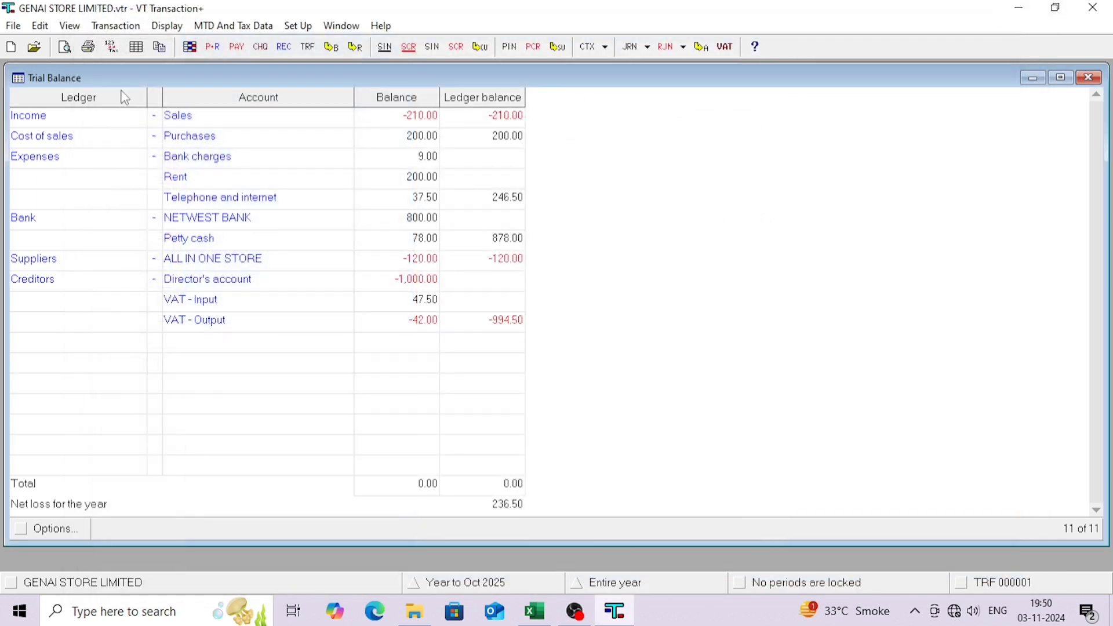
- Show the trial balance in spreadsheet layout, copy all of it, and paste it into Sheet4 of the Excel workbook
click(138, 51)
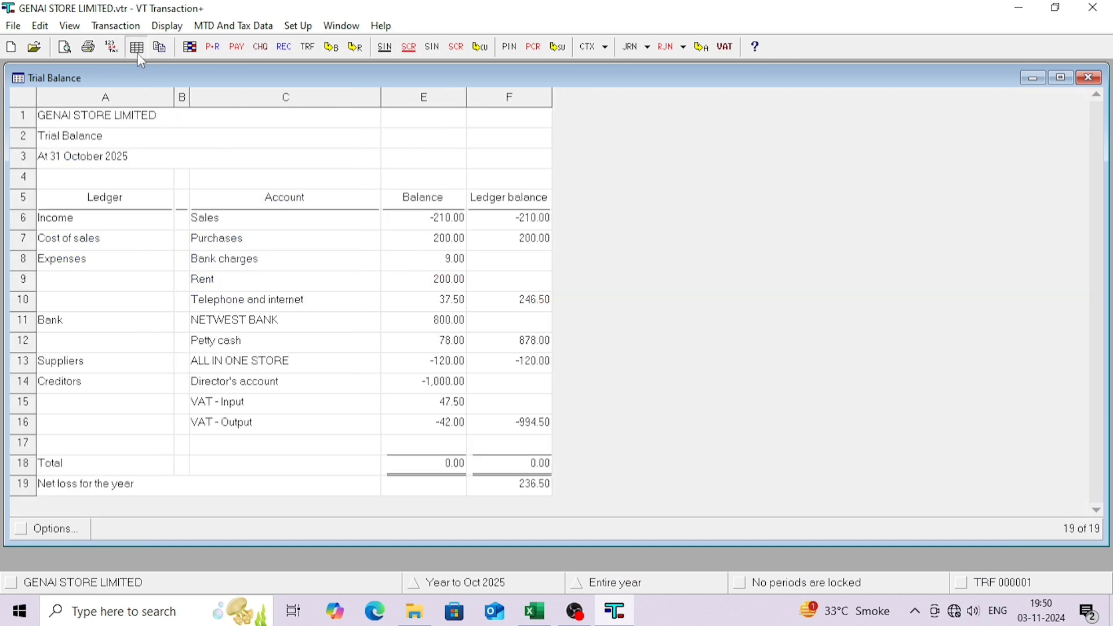
click(26, 95)
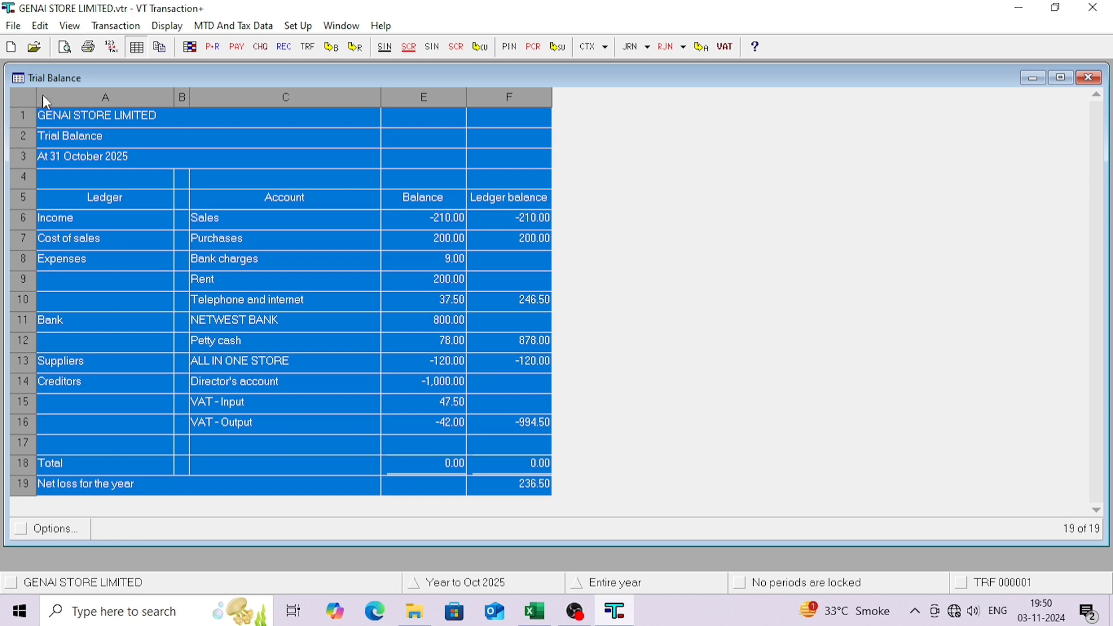
click(163, 48)
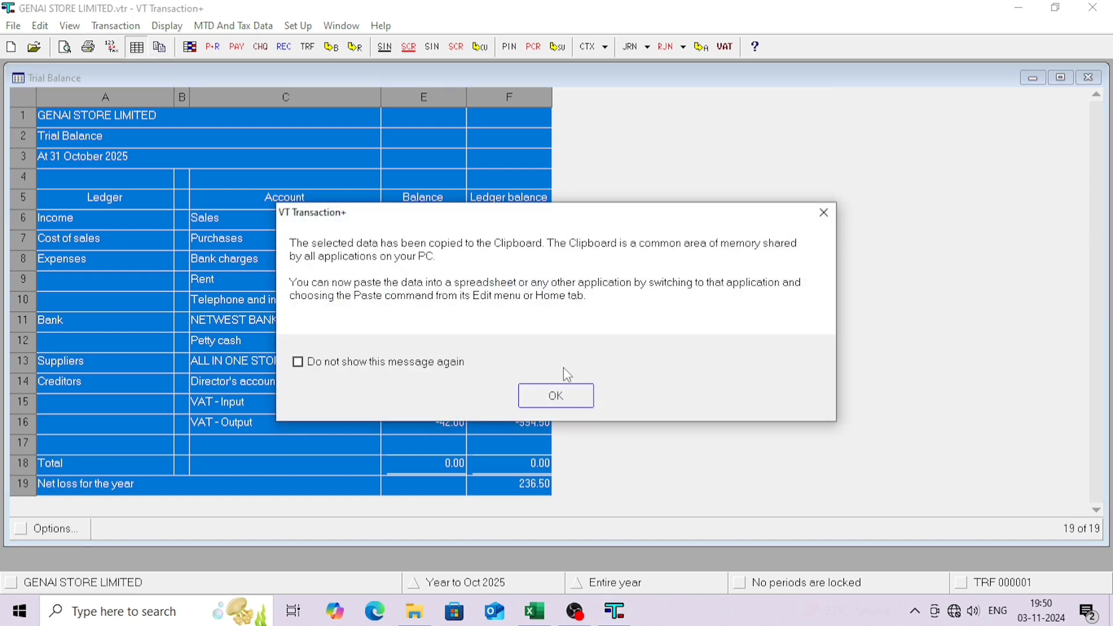
click(556, 396)
click(534, 611)
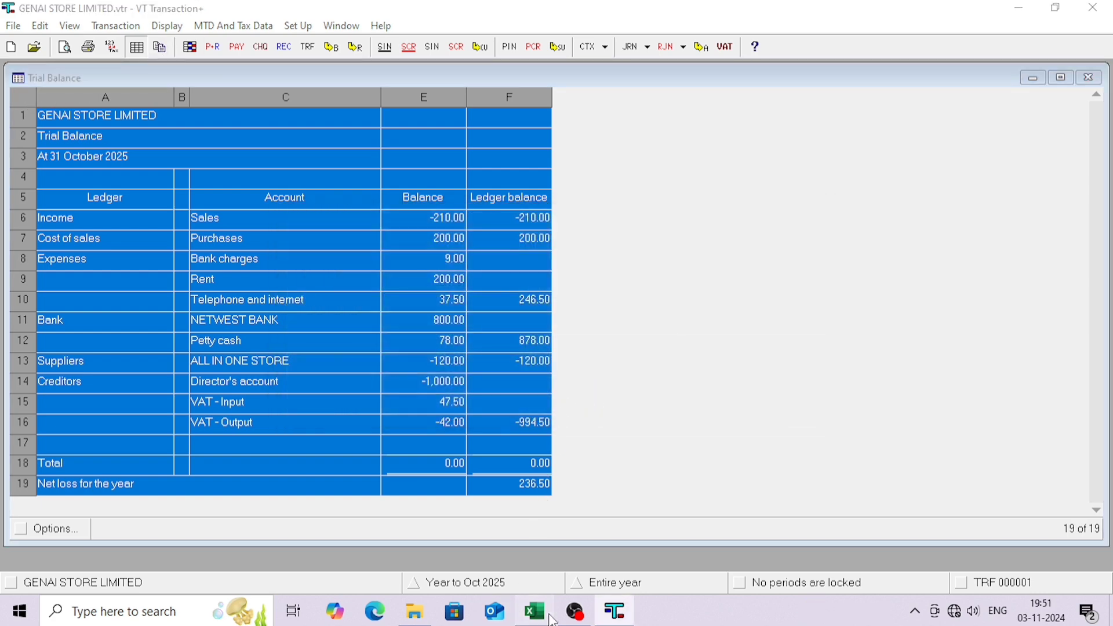
key(ctrl+v)
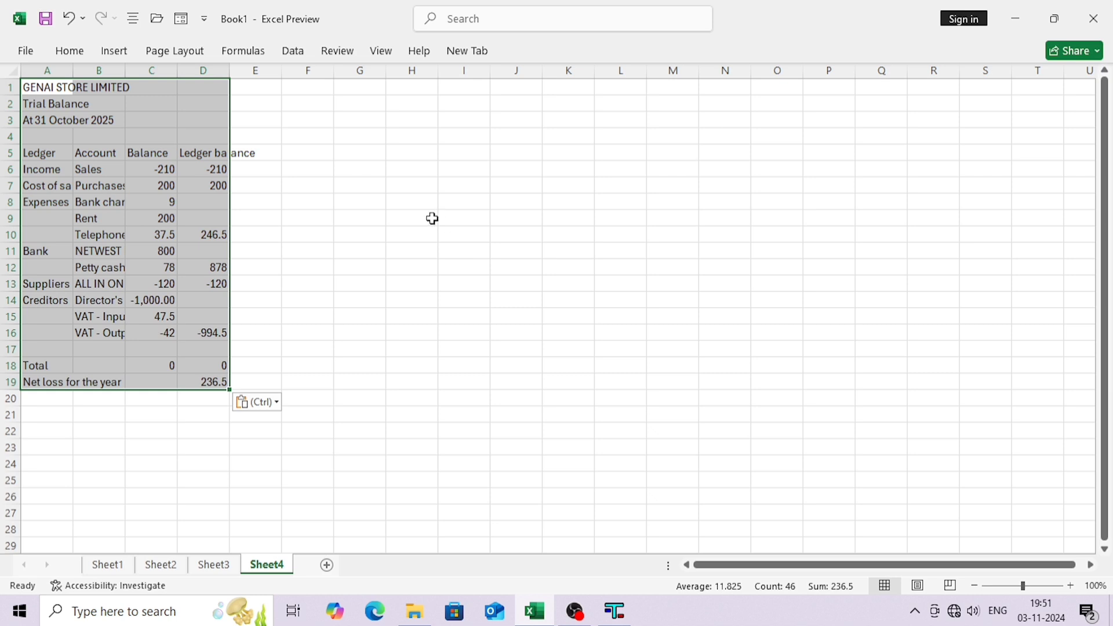
key(alt+h)
key(o)
key(a)
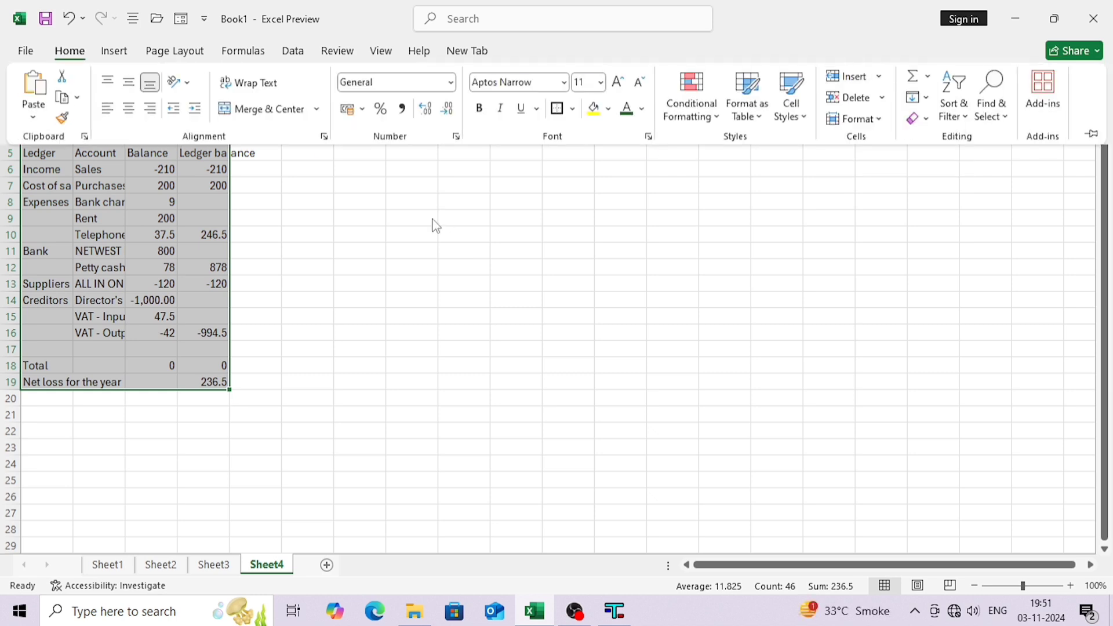
key(alt)
key(Escape)
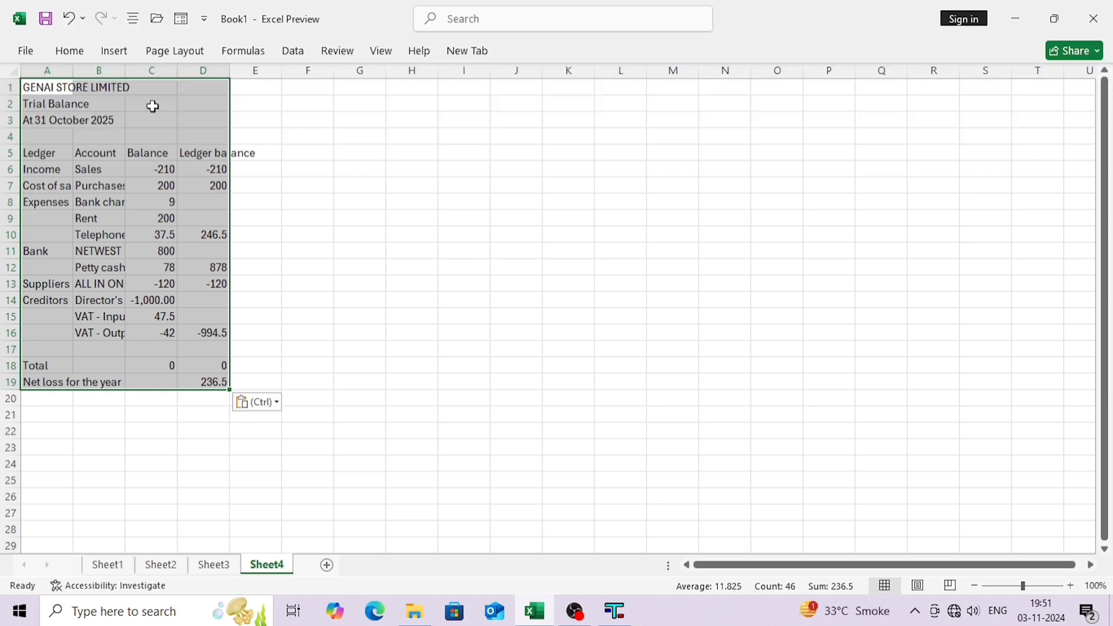
- Fit the widths of the trial balance columns in Sheet4 to their contents
double_click(73, 70)
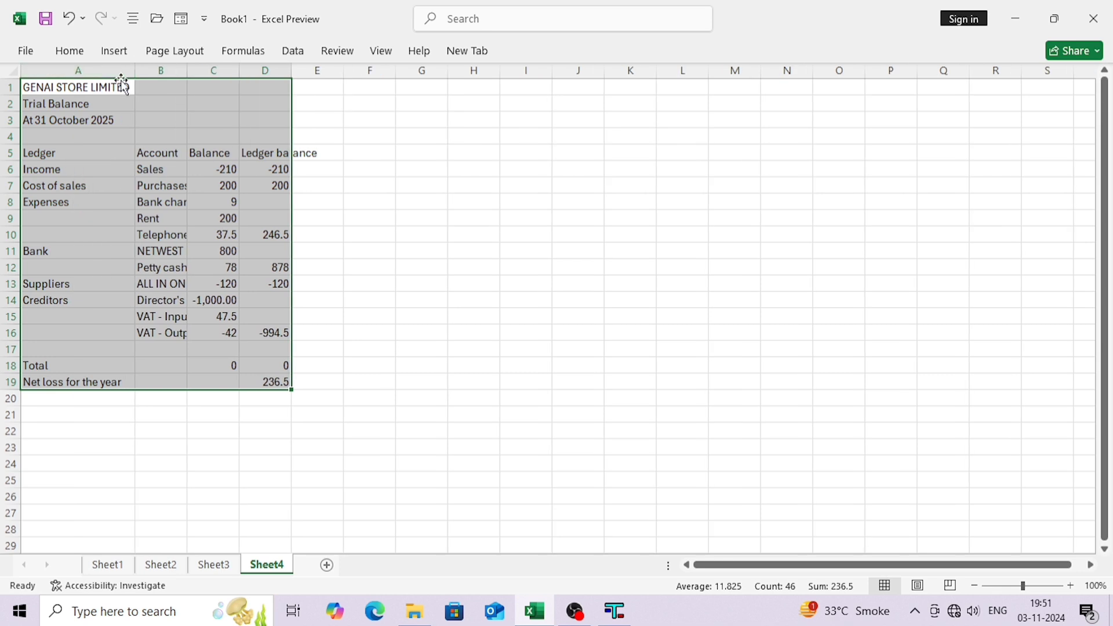
double_click(186, 70)
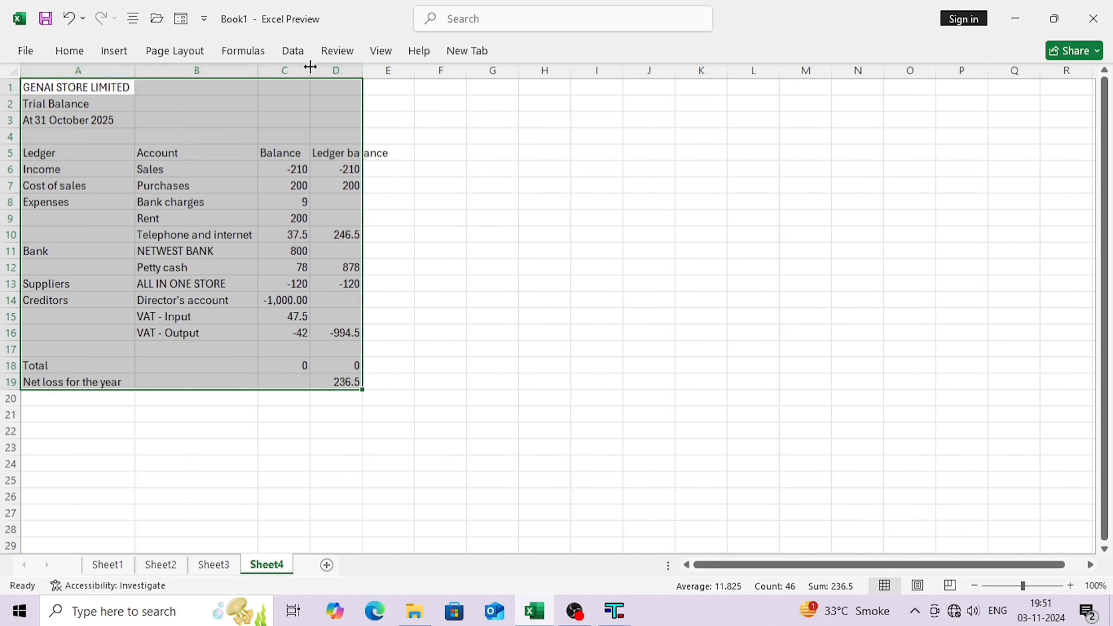
double_click(363, 71)
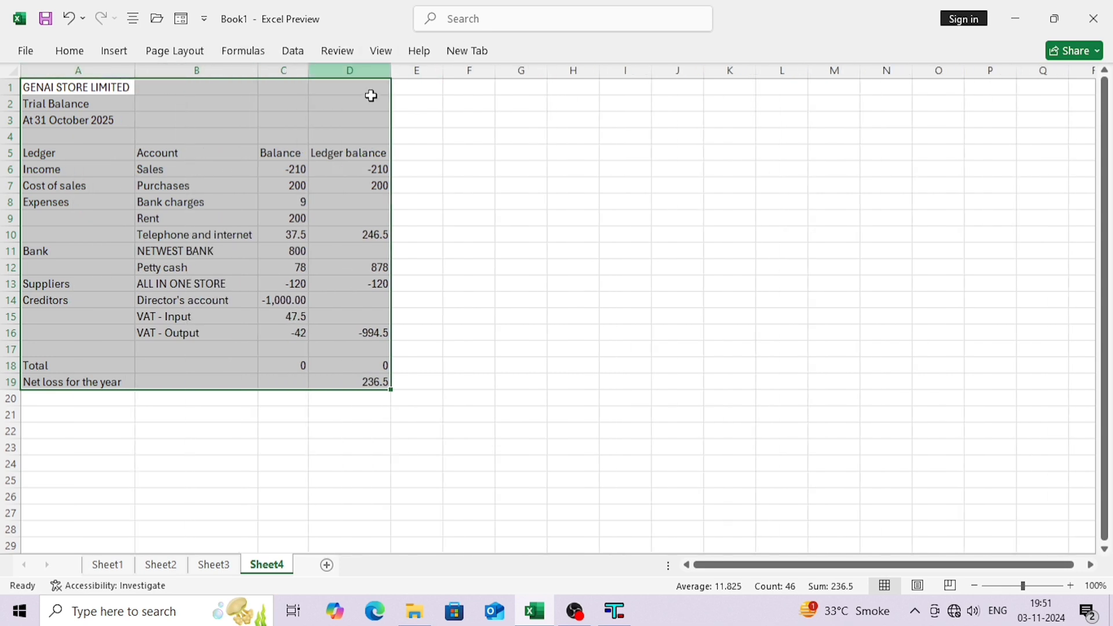
click(191, 235)
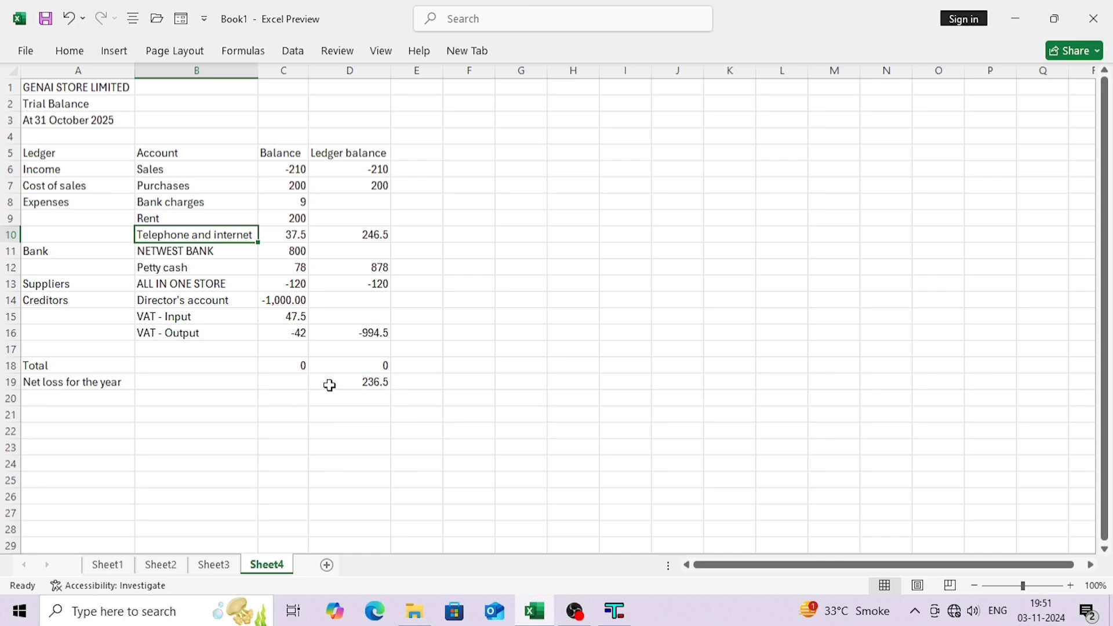
- Switch to VT Transaction+ and examine the profit and loss account and its general options in place of the trial balance
click(615, 612)
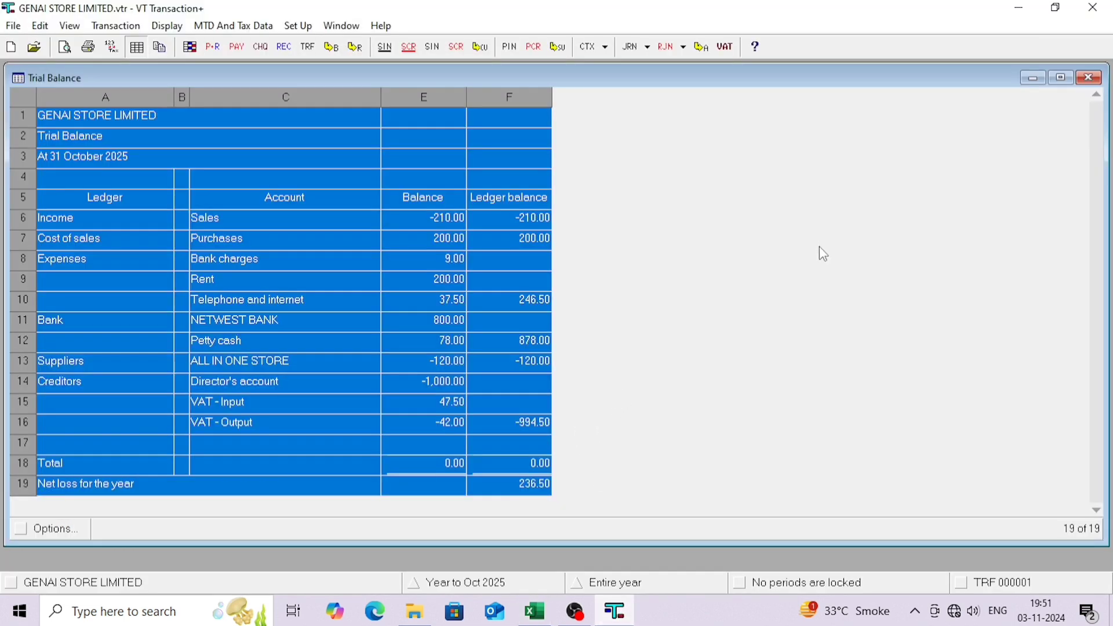
click(1089, 77)
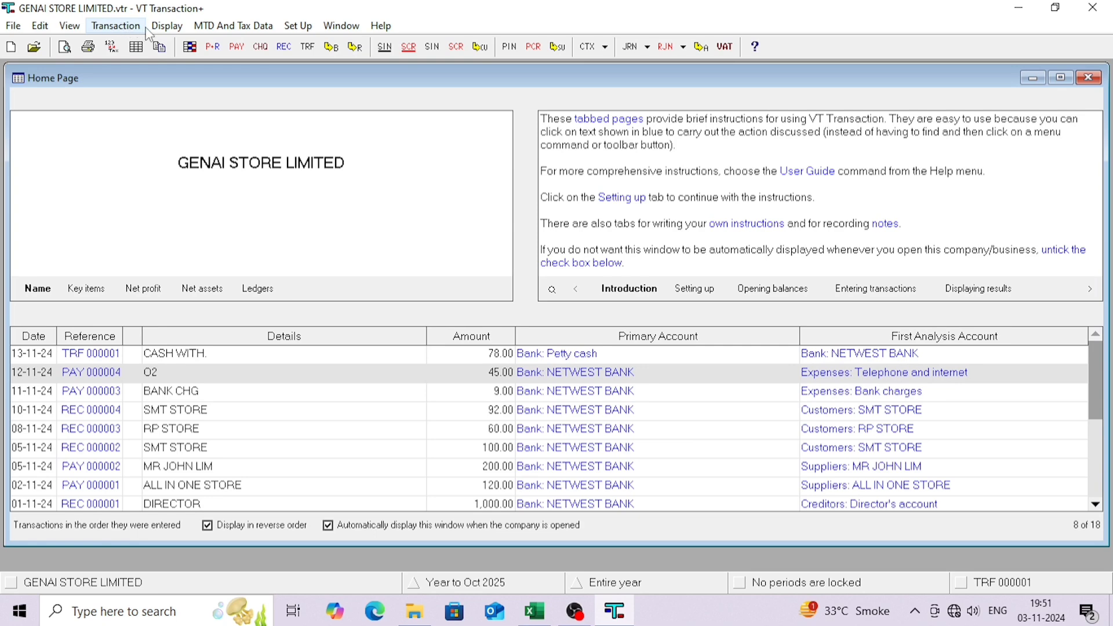
click(167, 26)
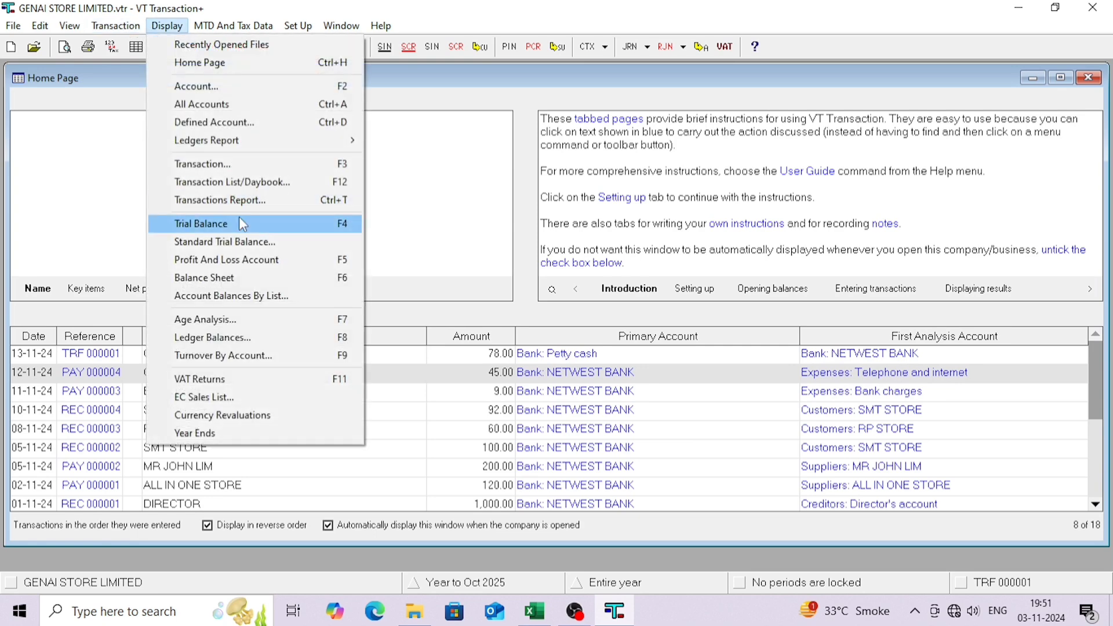
click(230, 262)
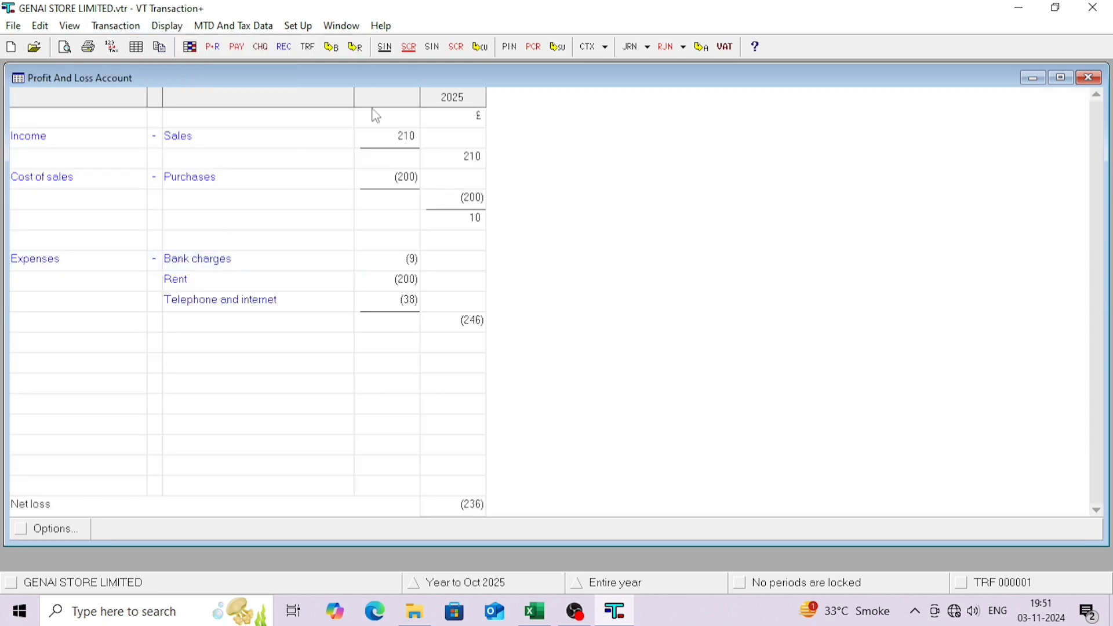
click(58, 529)
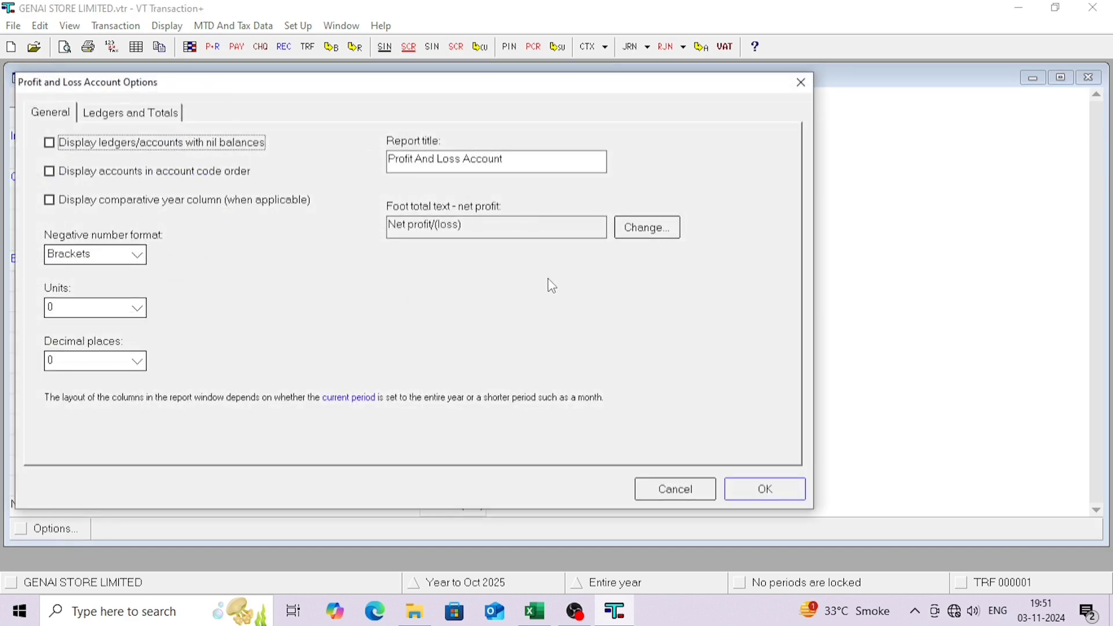
click(760, 490)
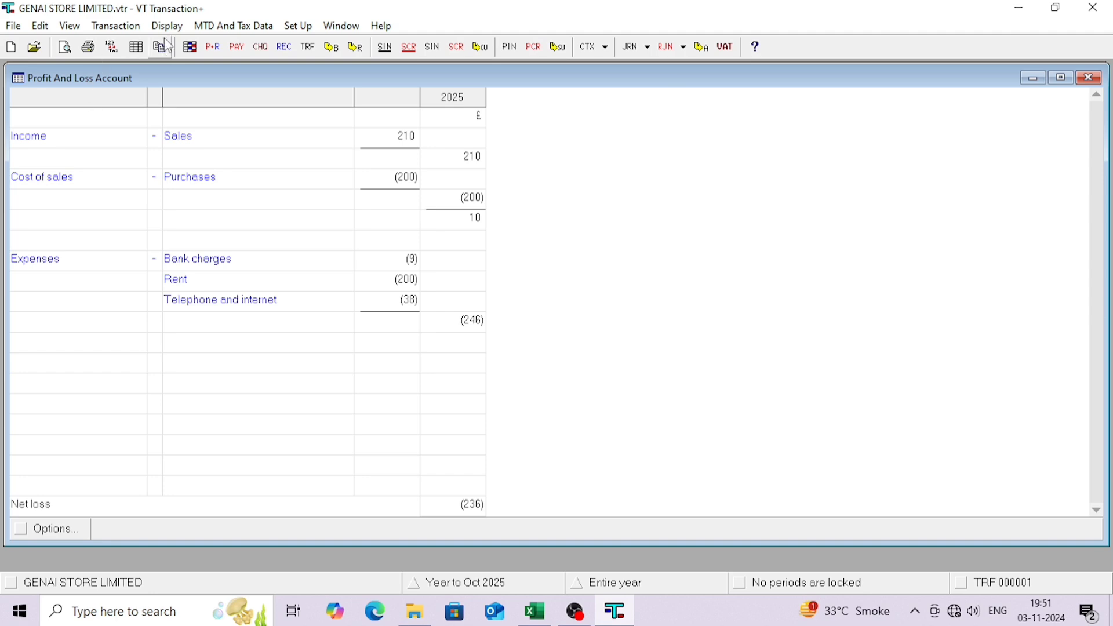
- Display the balance sheet, then close it and the profit and loss account to return to the home page
click(167, 28)
click(234, 279)
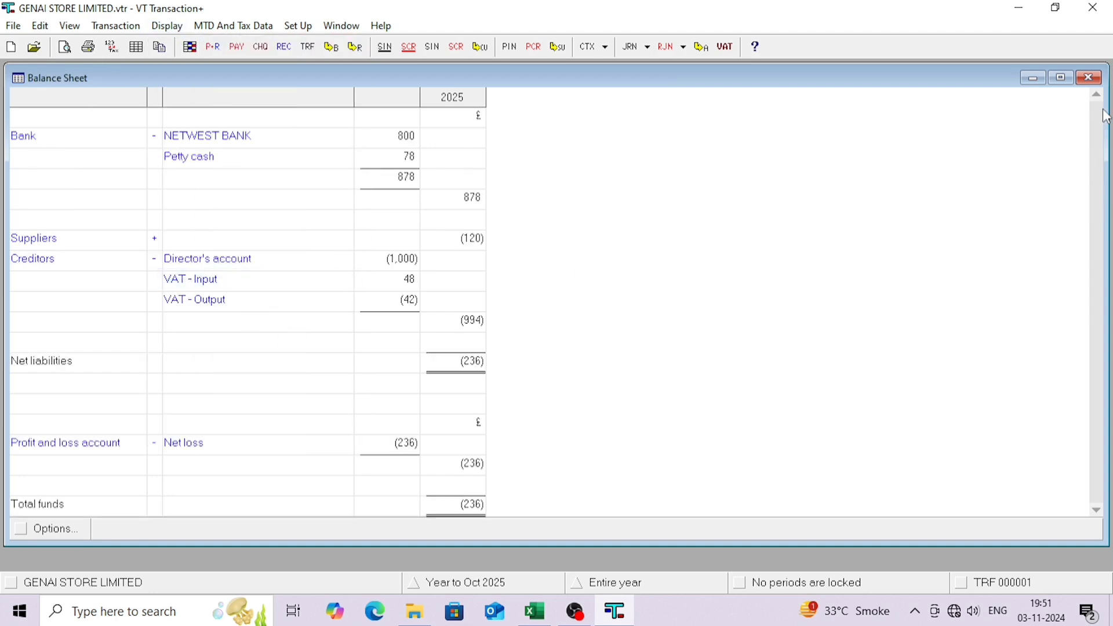
click(1089, 77)
click(1088, 77)
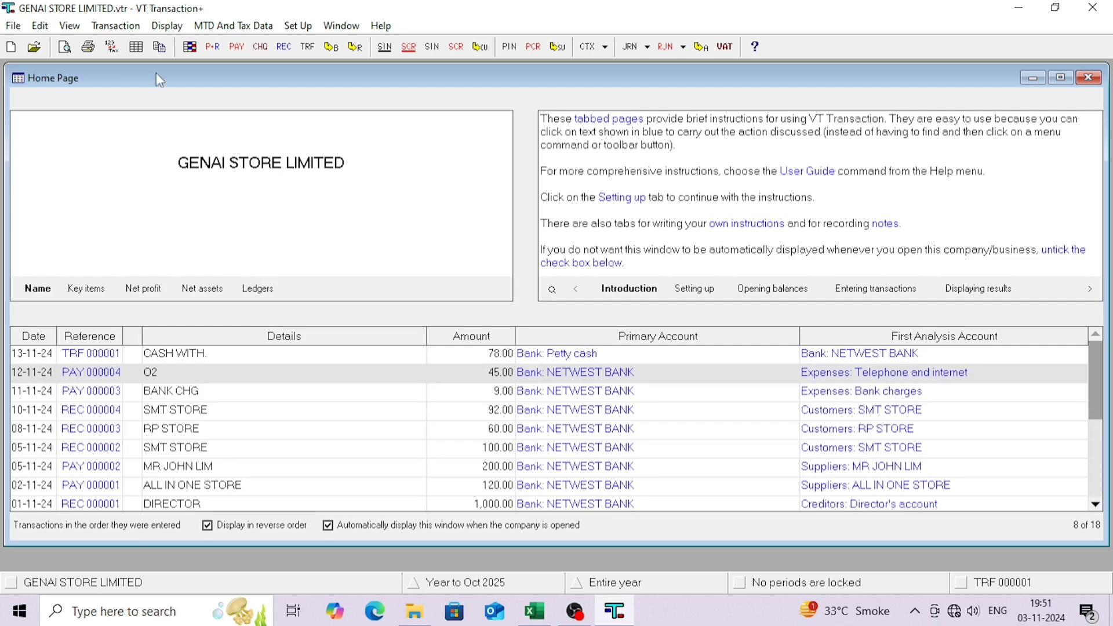
- Review the age analysis of the Suppliers ledger and close the report
click(164, 26)
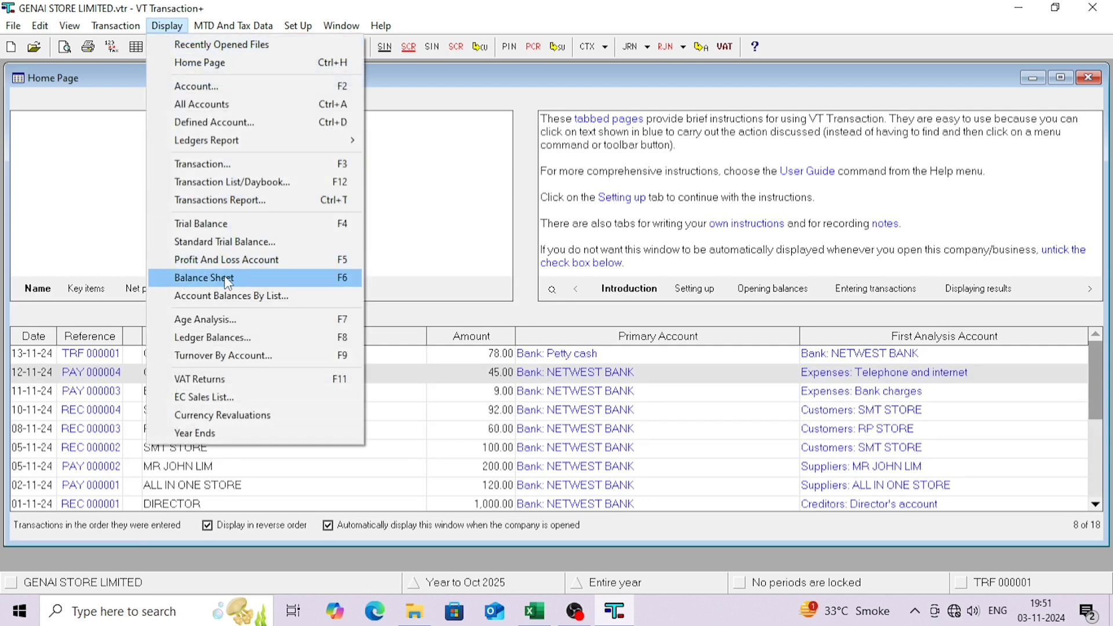
click(208, 323)
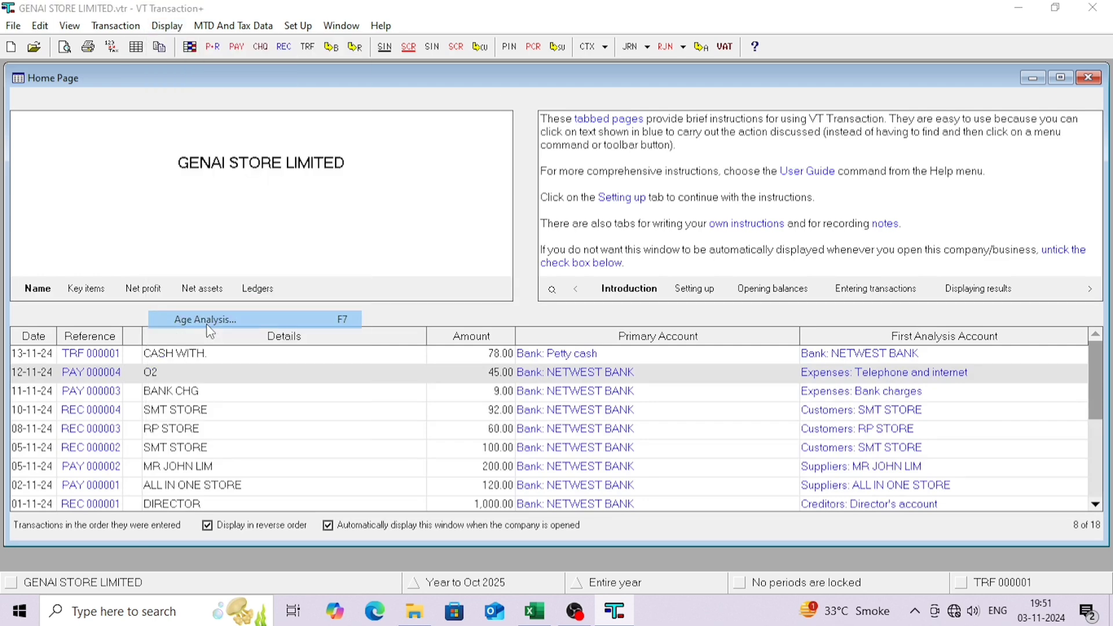
click(434, 178)
click(667, 152)
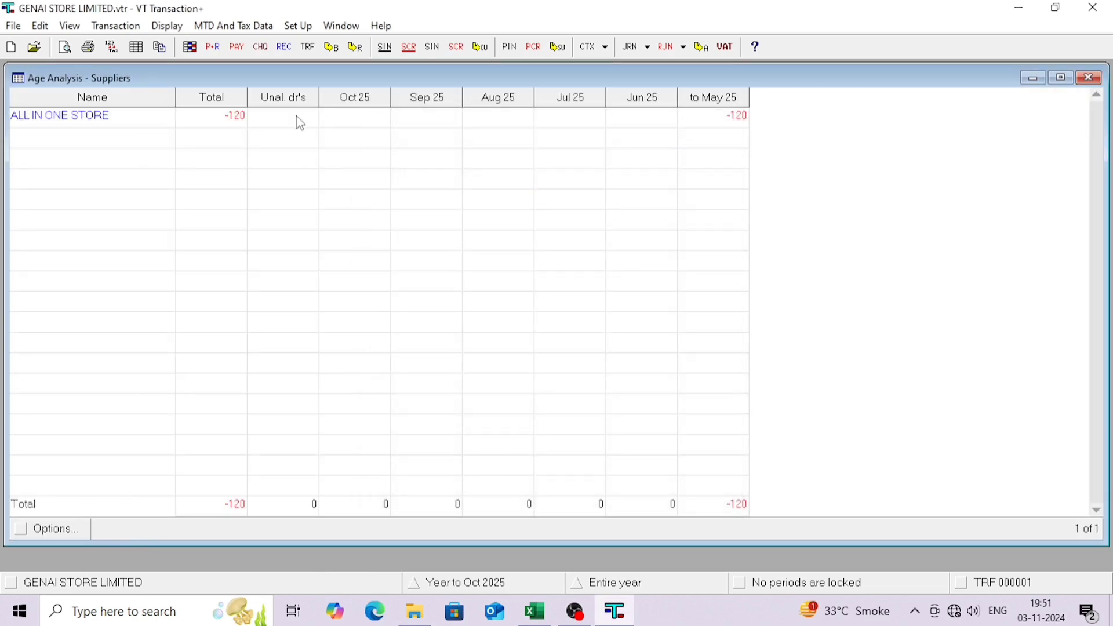
click(1090, 77)
- Review the age analysis of the Customers ledger and close the report
click(167, 25)
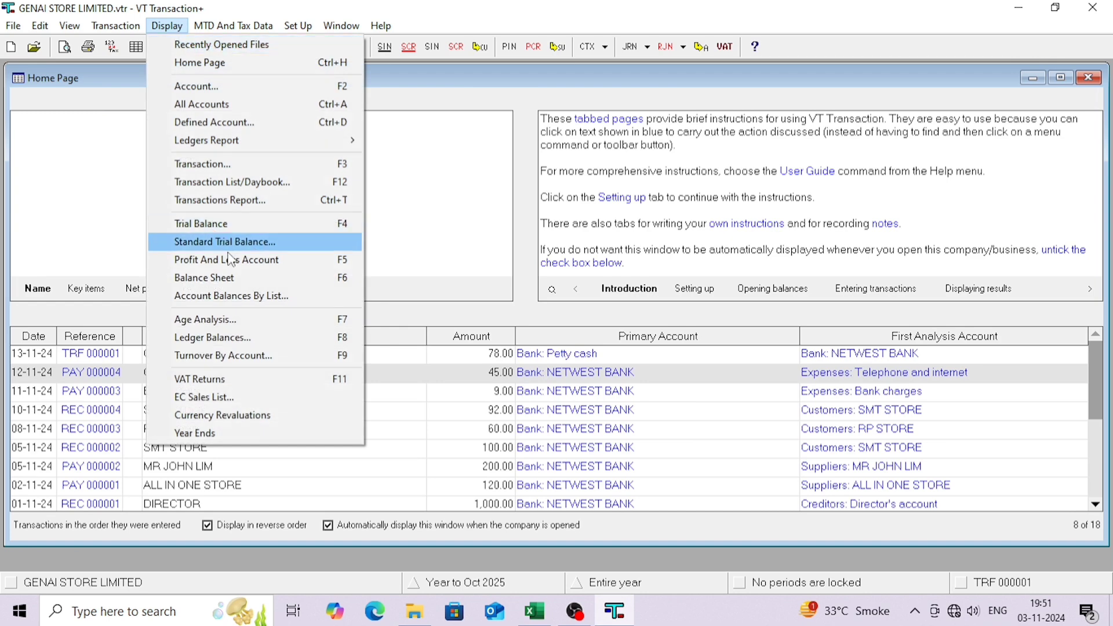
click(252, 322)
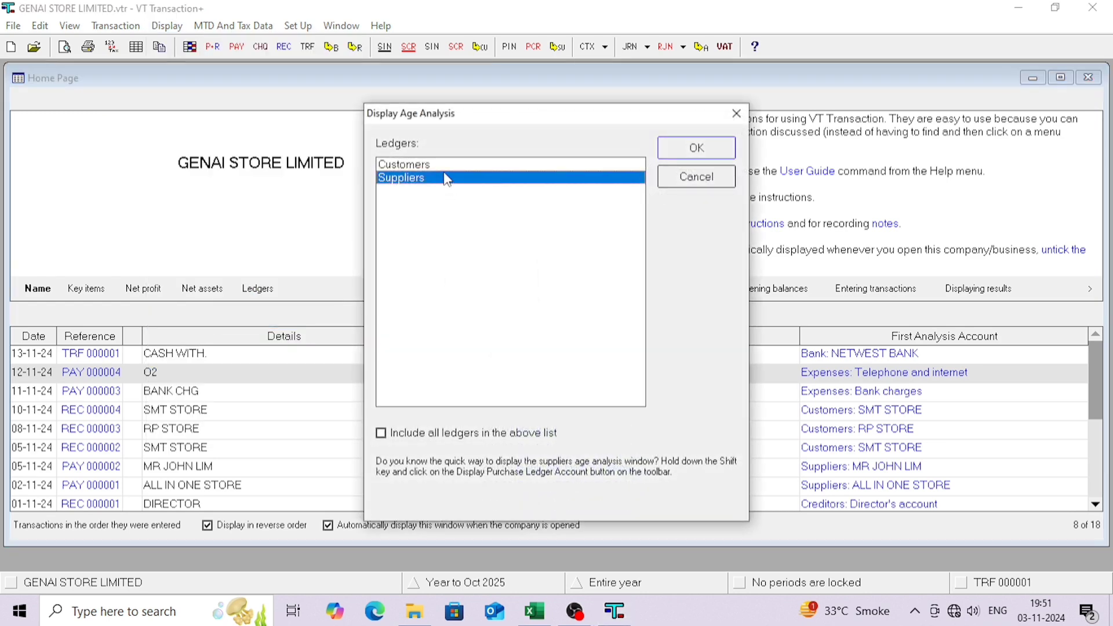
click(600, 165)
click(683, 144)
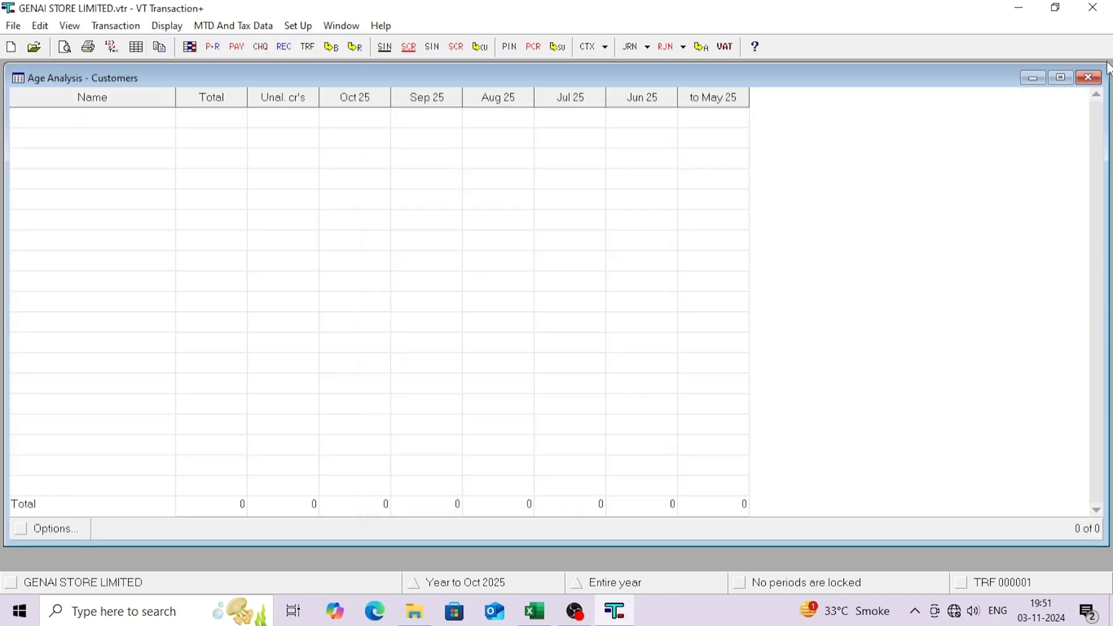
click(1089, 77)
- Display the transaction daybook for the Payment type, examine its entries, and close it
click(167, 26)
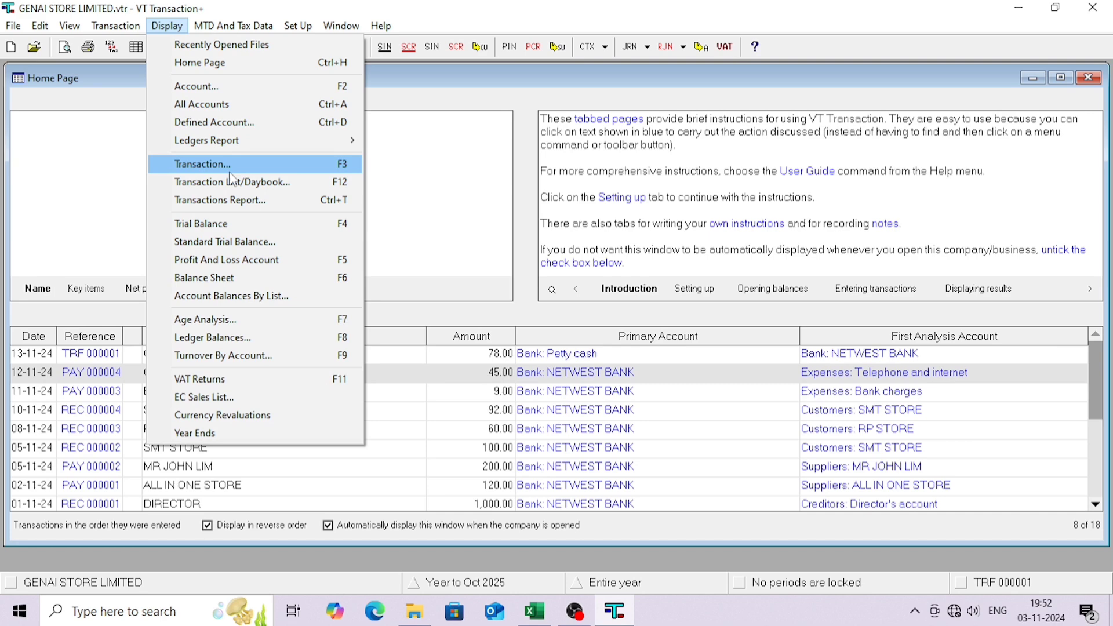
click(264, 183)
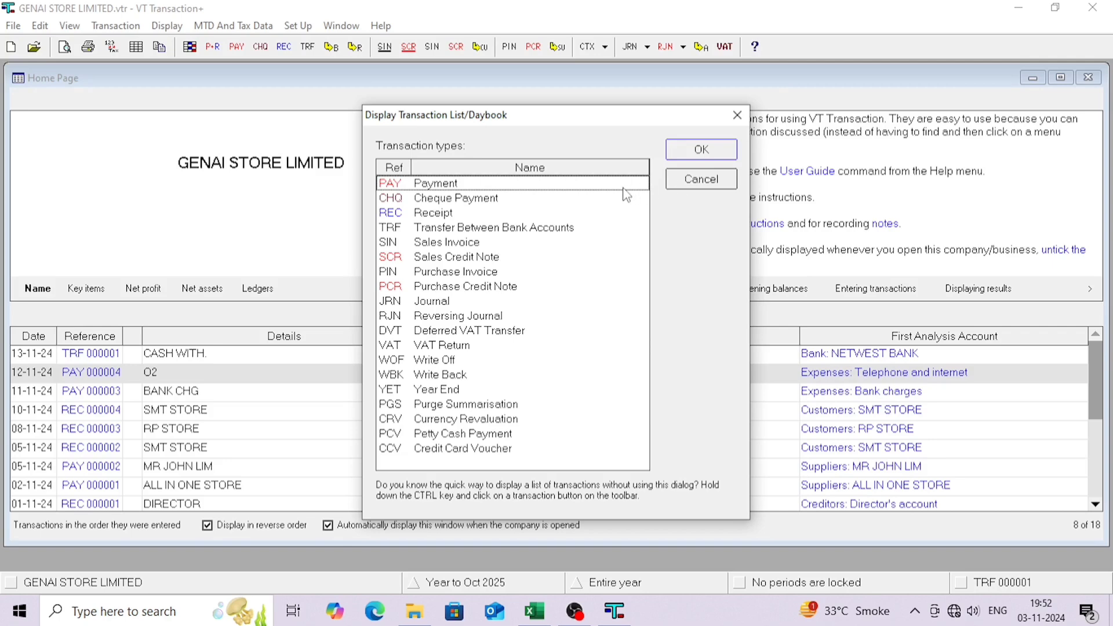
click(566, 184)
click(698, 149)
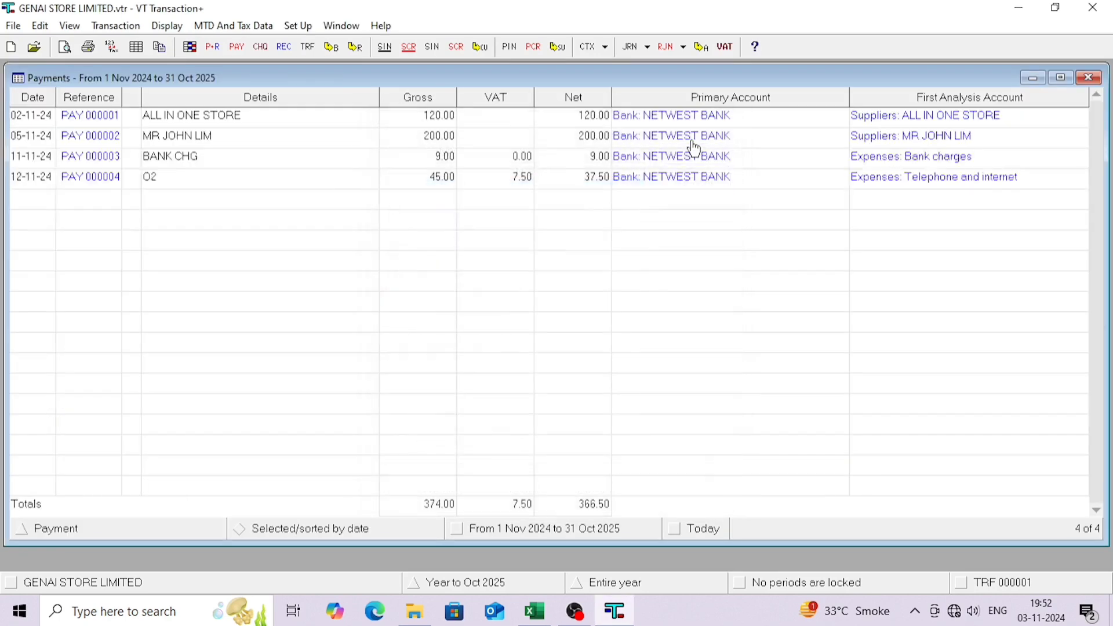
click(1088, 79)
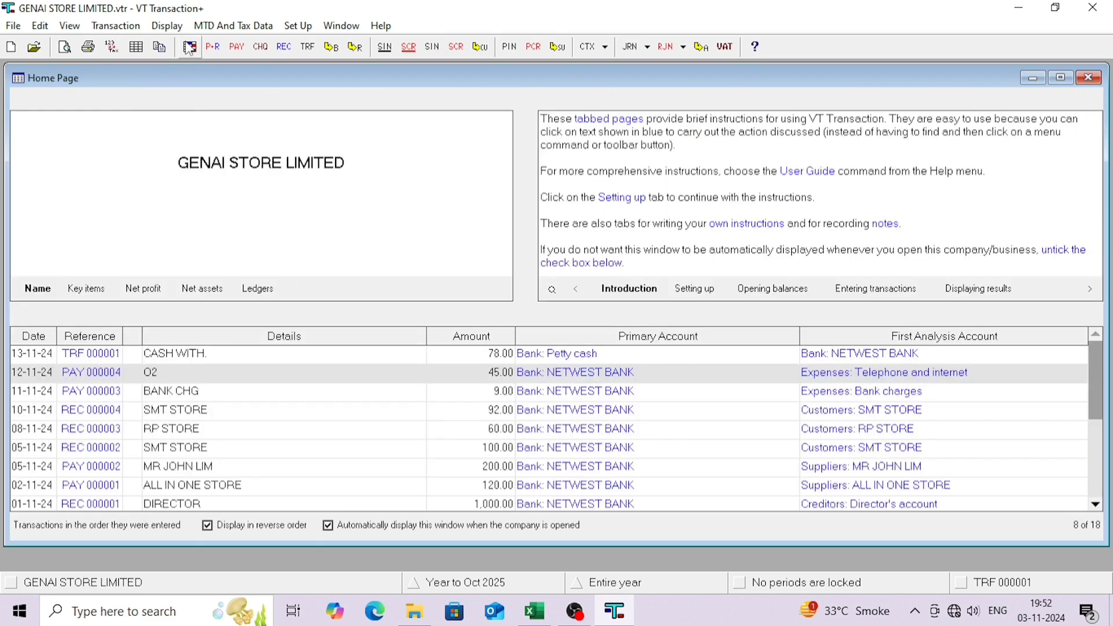
- Display all accounts and examine the entries of Interest receivable, Other operating income and Decrease/(increase) in stocks
click(167, 26)
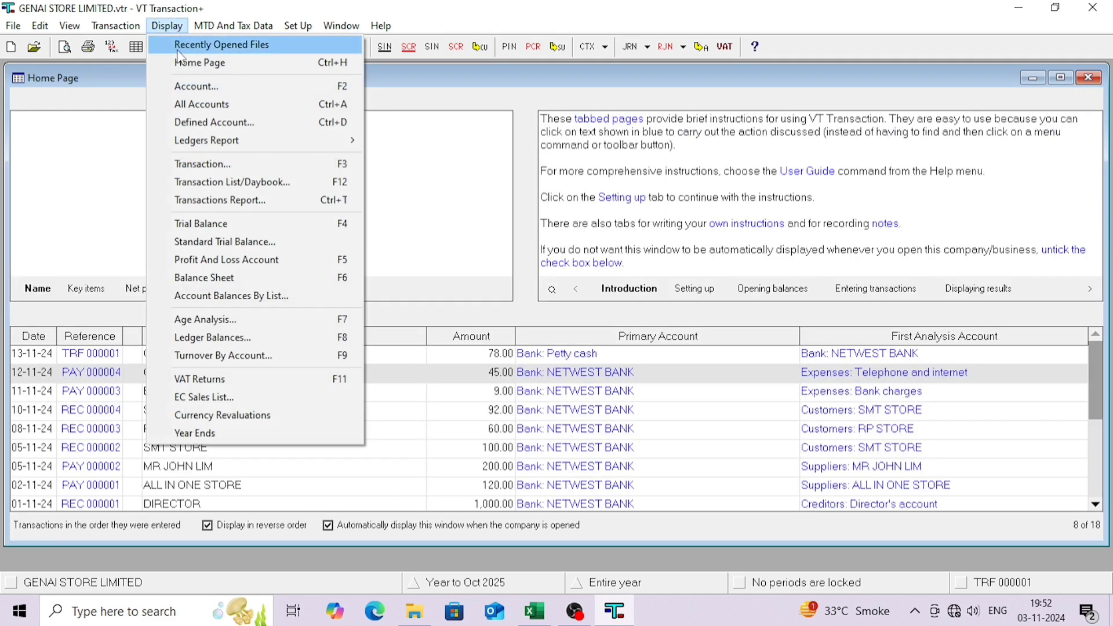
click(203, 105)
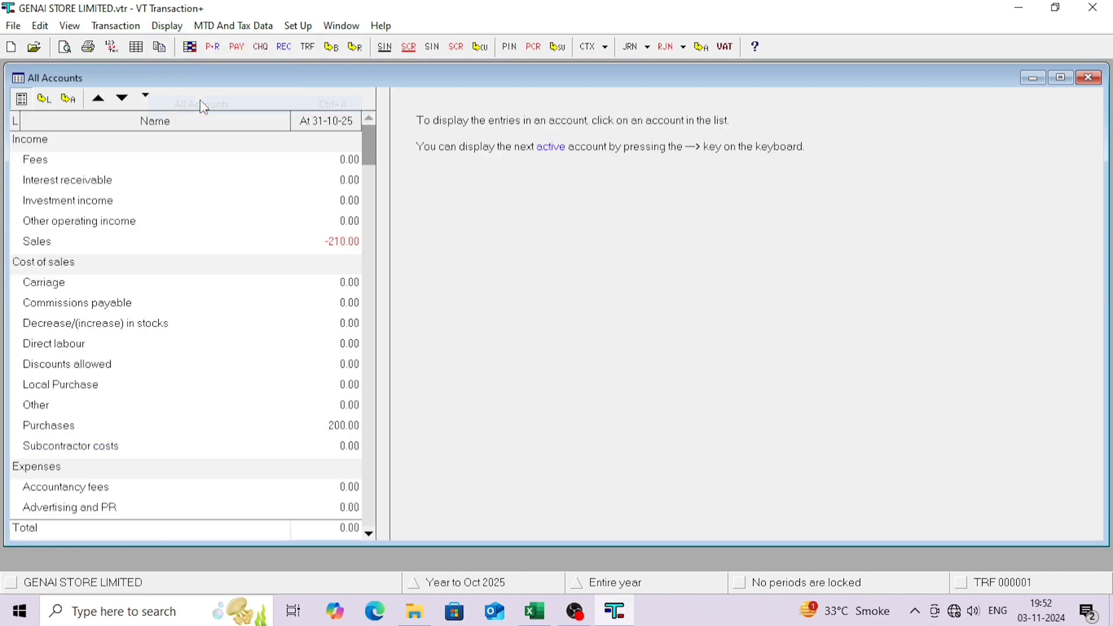
click(180, 181)
click(185, 223)
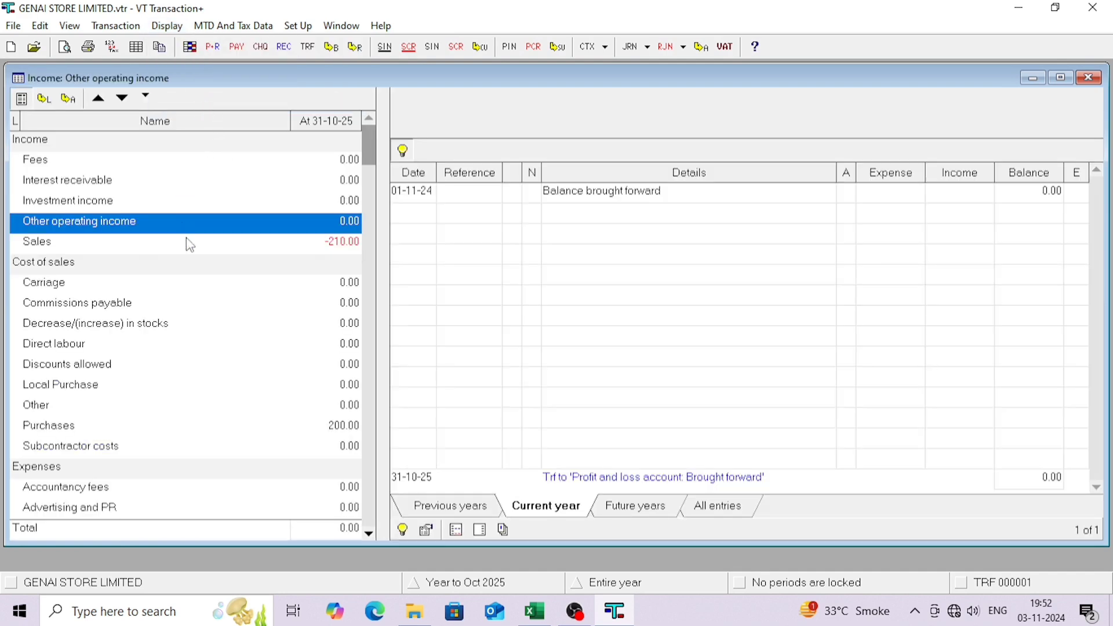
click(188, 264)
click(190, 326)
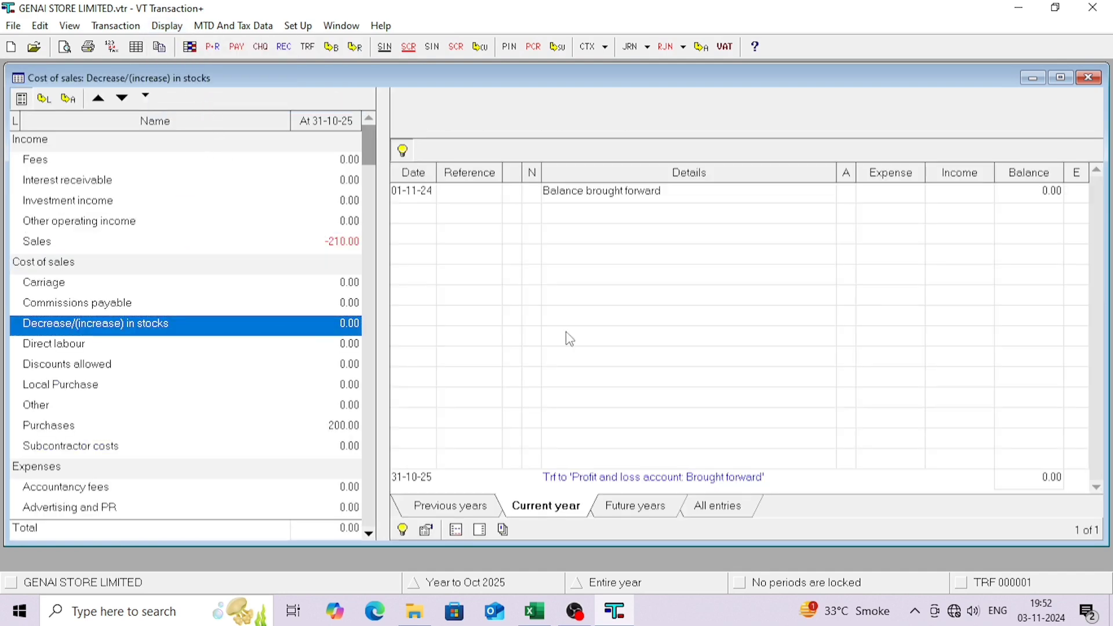
click(1089, 77)
- Create a new VAT return for the period from 01/11/2024 to 30/11/2024
click(168, 26)
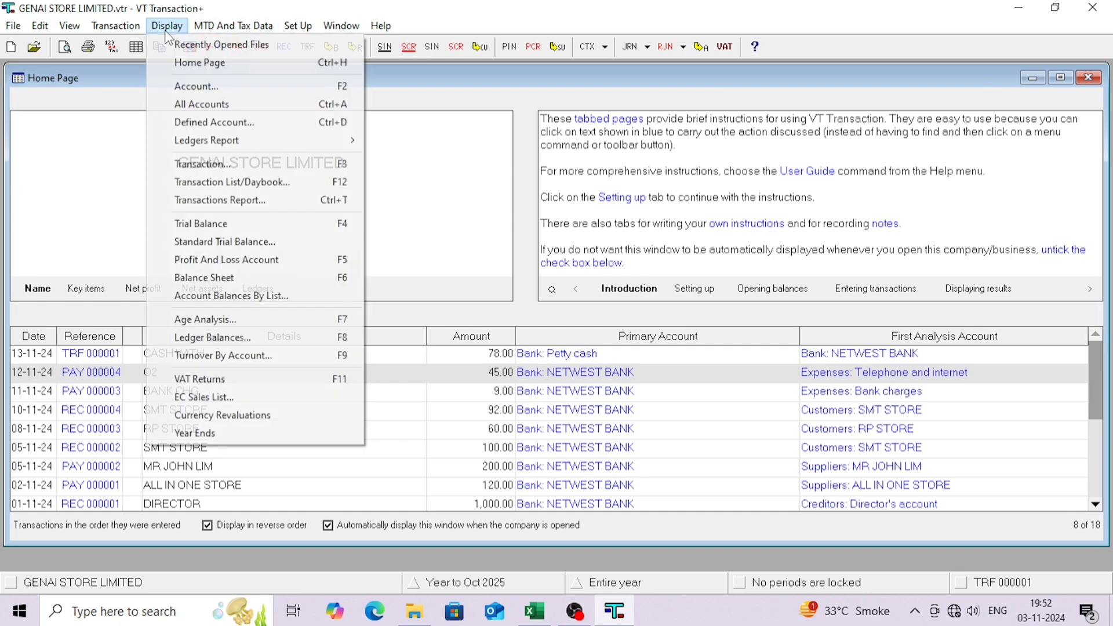
click(203, 379)
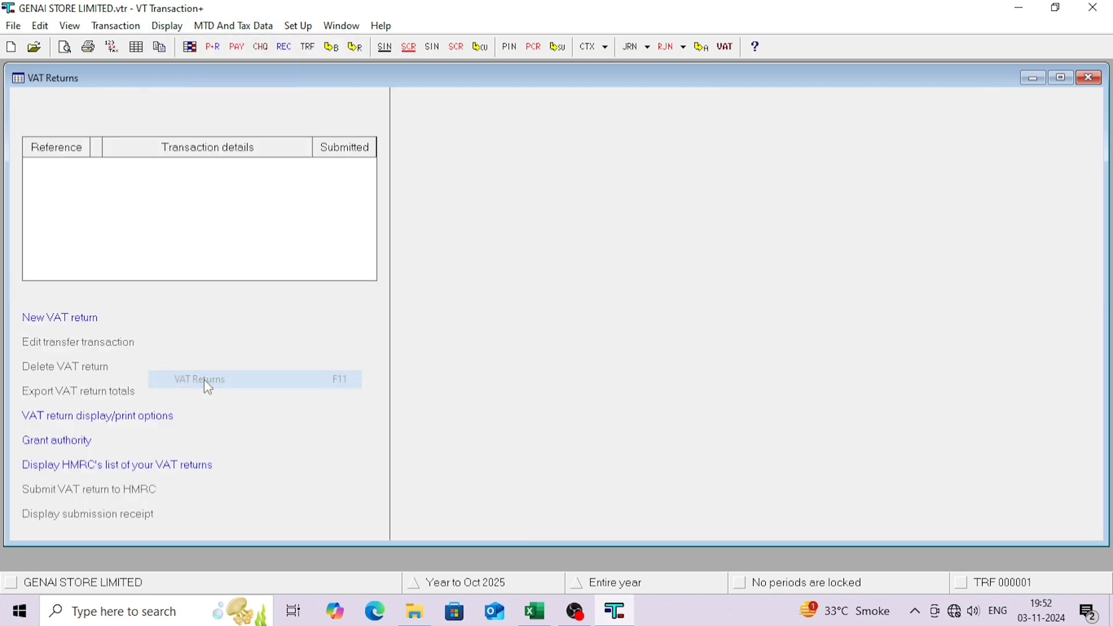
click(77, 328)
text(0)
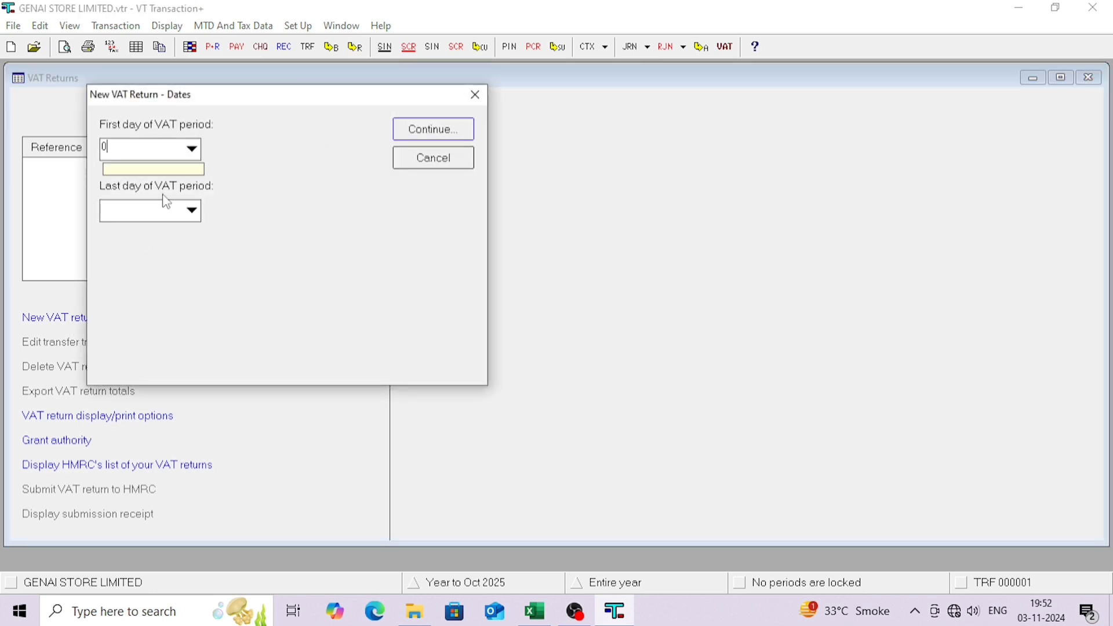
text(1/11/2024)
key(Tab)
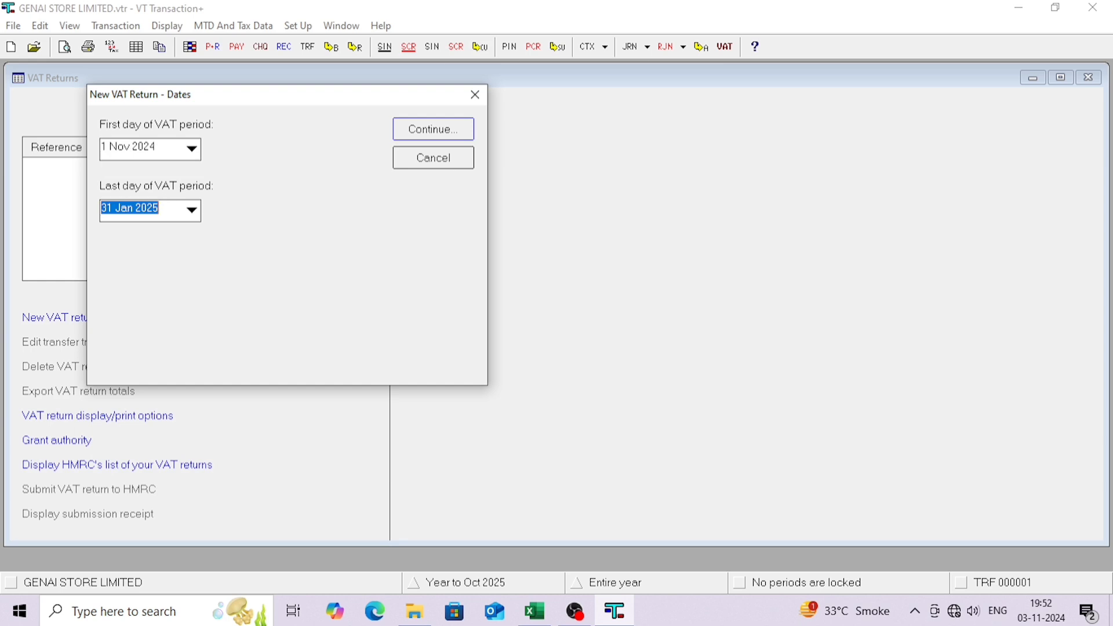
text(30/11/2024)
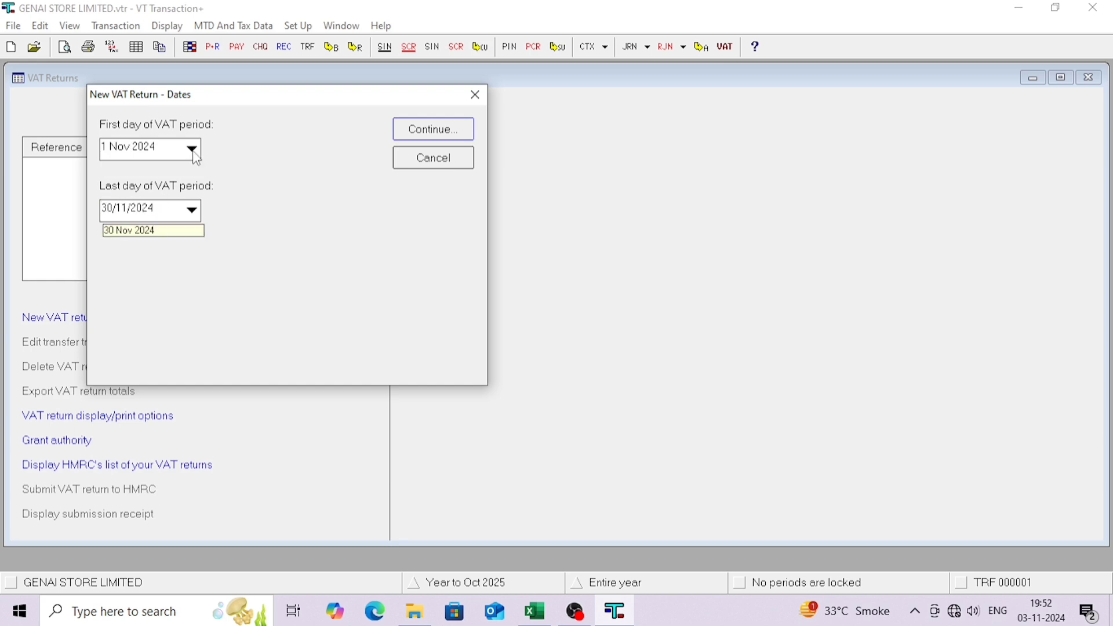
click(454, 127)
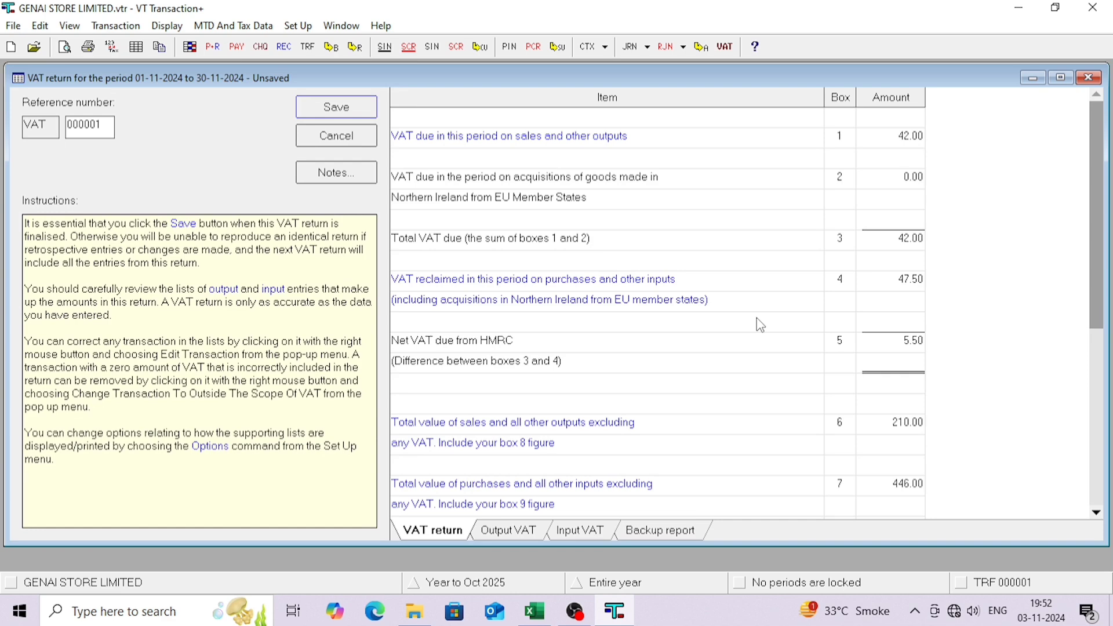
- Review the output VAT, input VAT and backup report of the November VAT return, and return to its main page
click(507, 538)
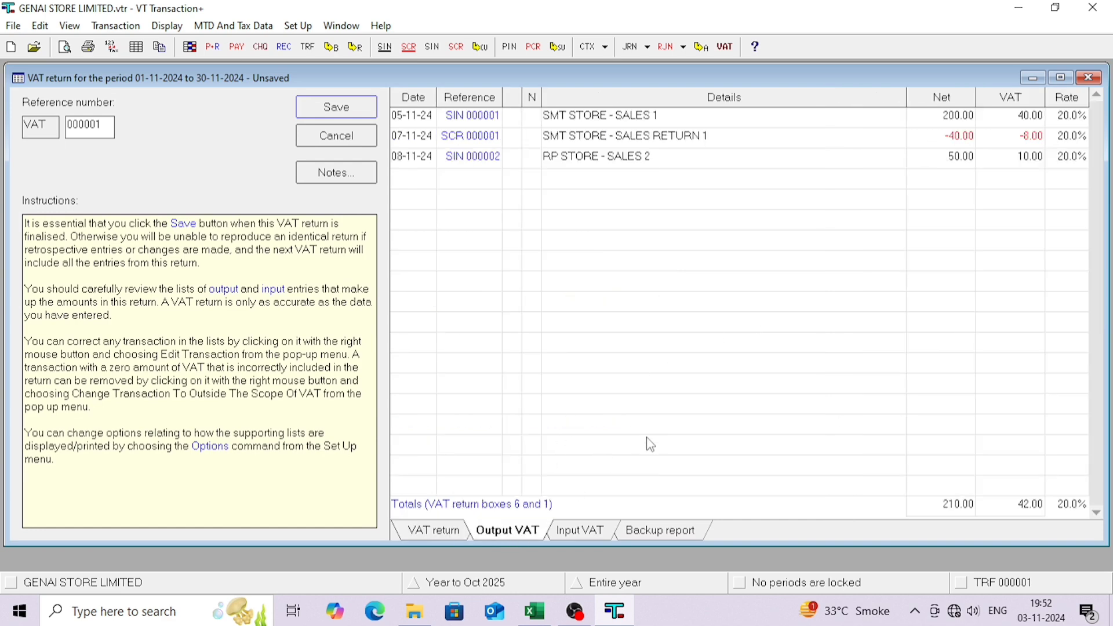
click(584, 528)
click(646, 537)
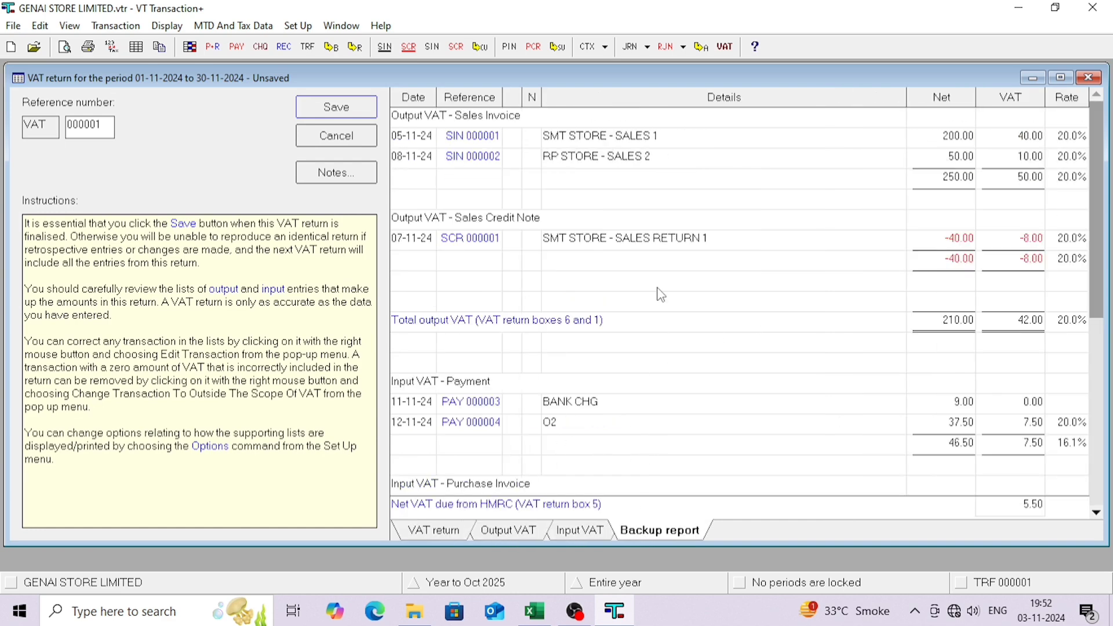
scroll(661, 295, down, 4)
click(430, 531)
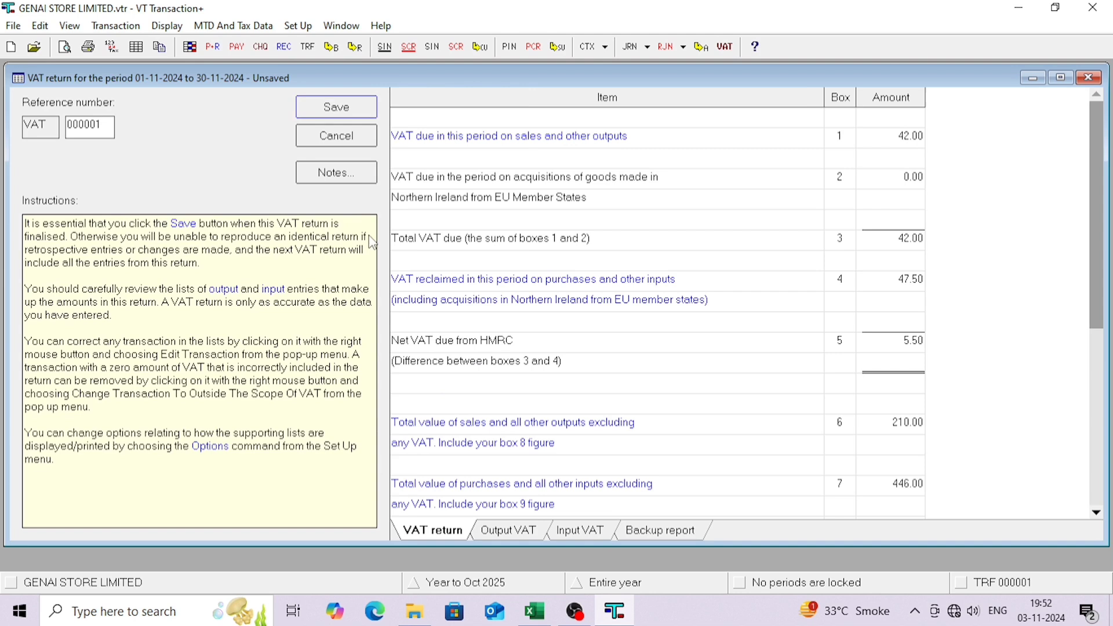
- Save the November 2024 VAT return and display the Creditors: Net VAT due account
click(364, 116)
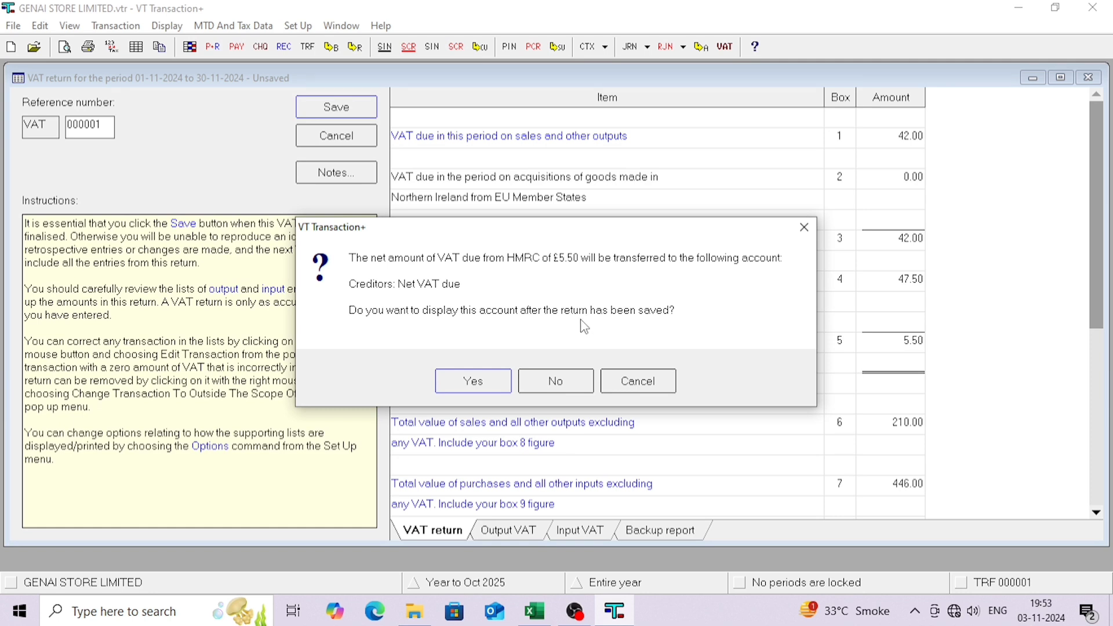
click(485, 376)
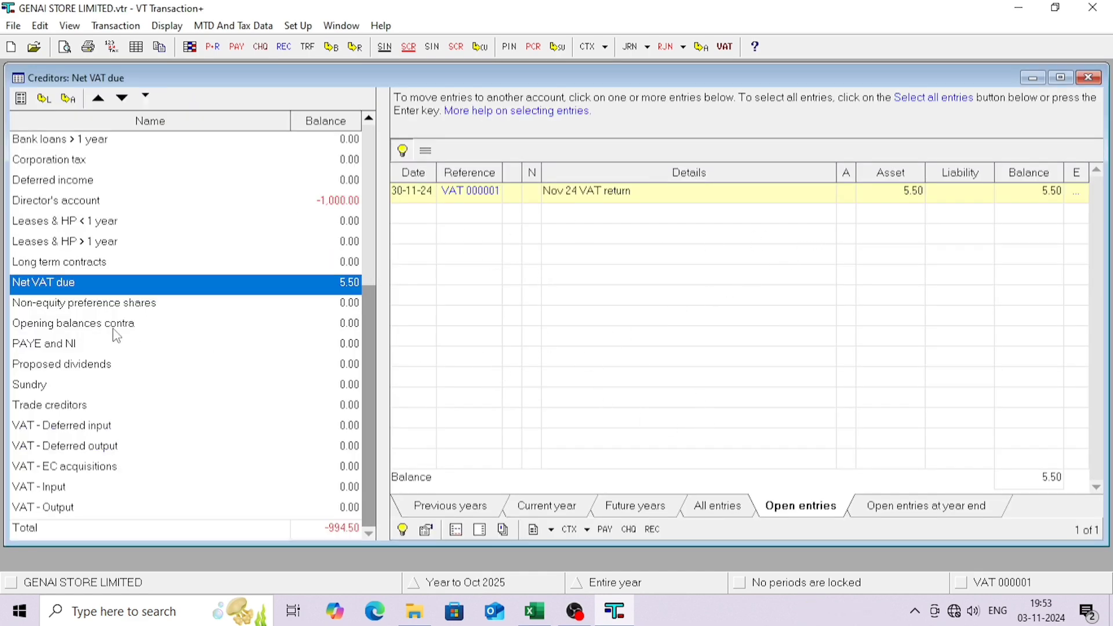
- Open the saved Nov 24 VAT return from the account entry, preview its VAT return page for printing, and close the preview
click(481, 192)
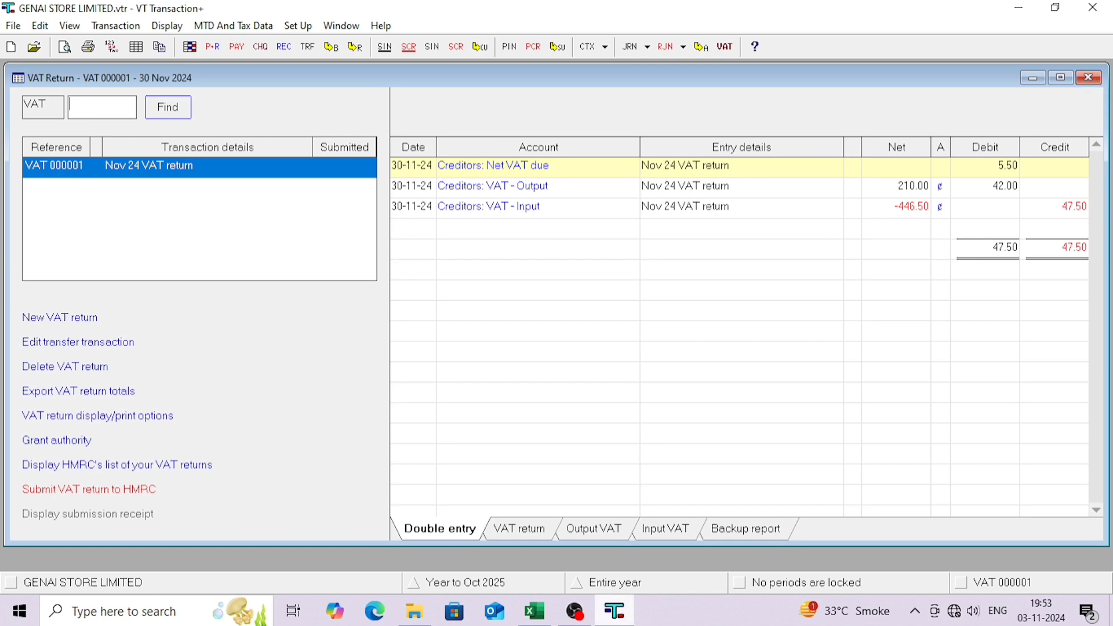
click(521, 530)
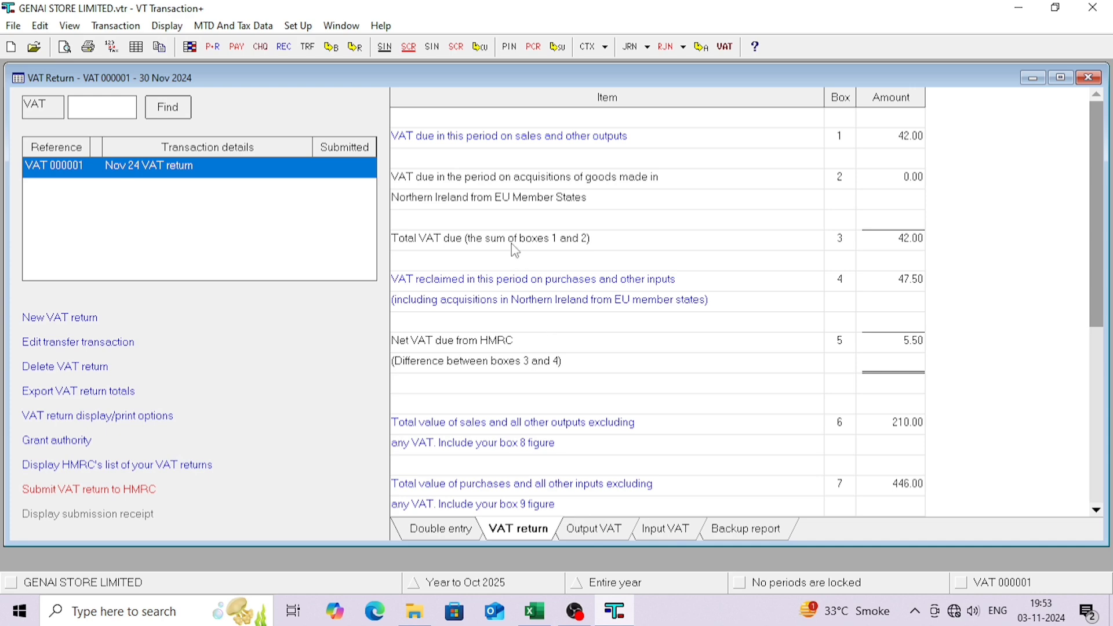
click(58, 54)
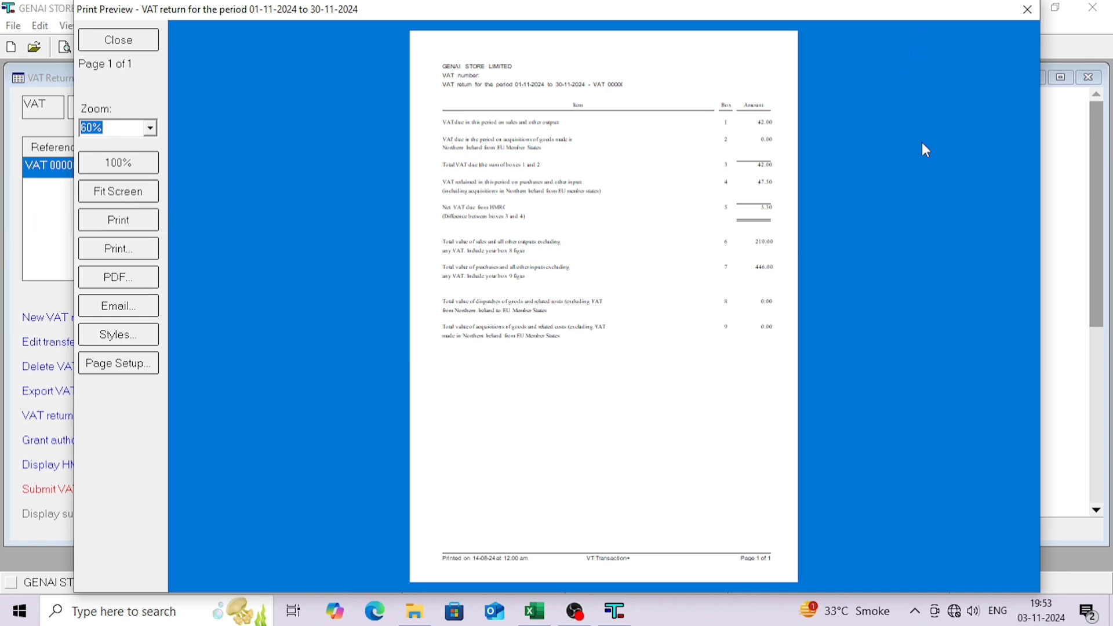
click(1027, 9)
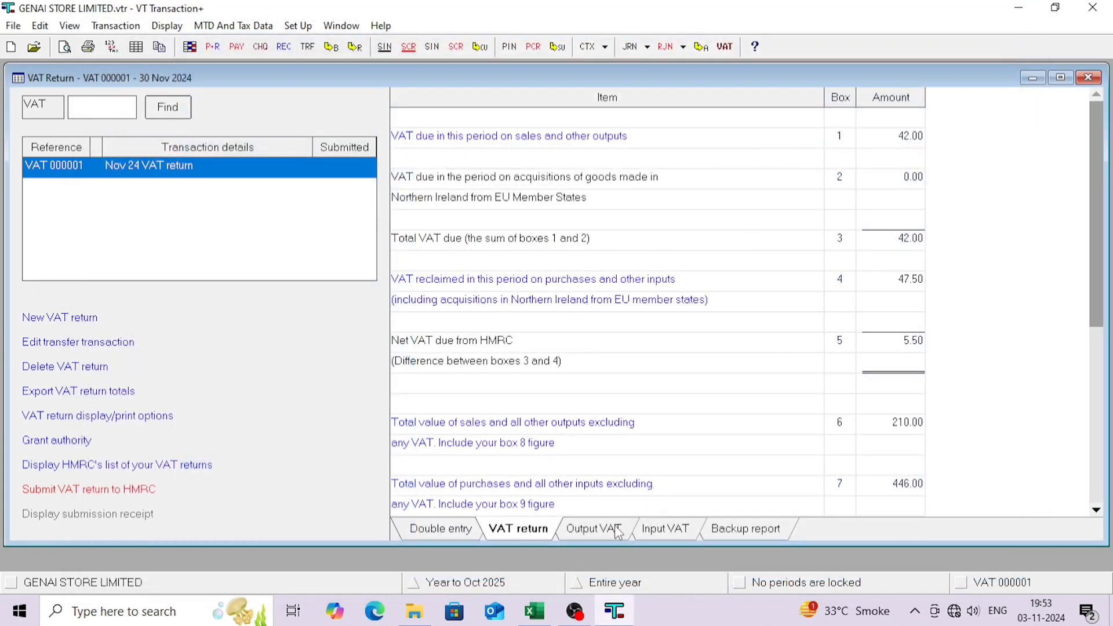
- Check the print settings of the return's Output VAT list and its backup report, closing each without printing
click(591, 527)
click(90, 55)
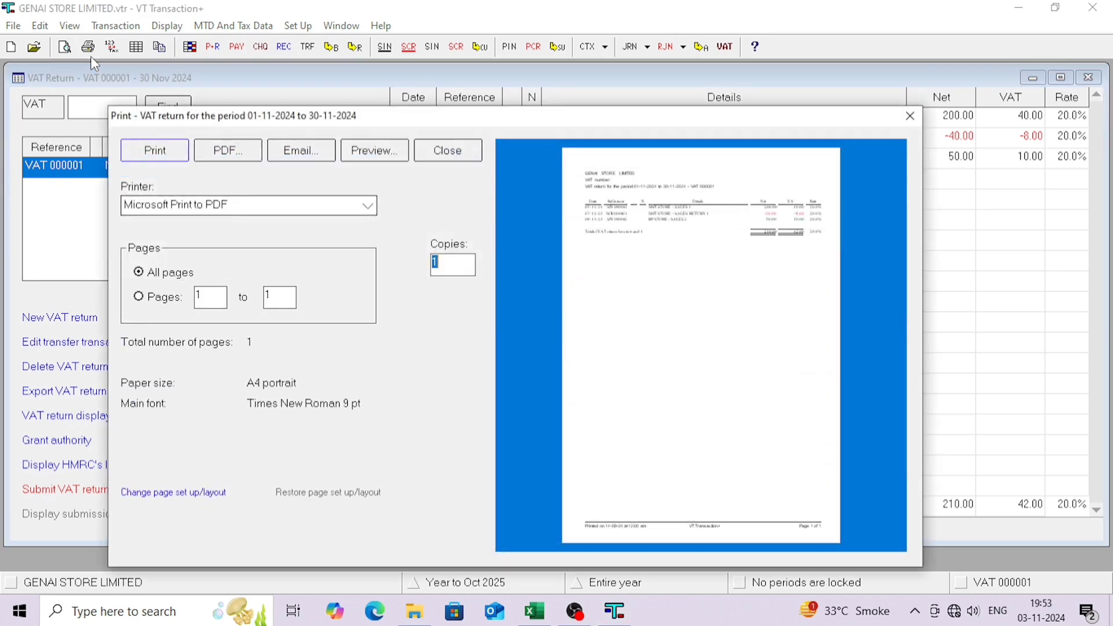
click(910, 116)
click(728, 528)
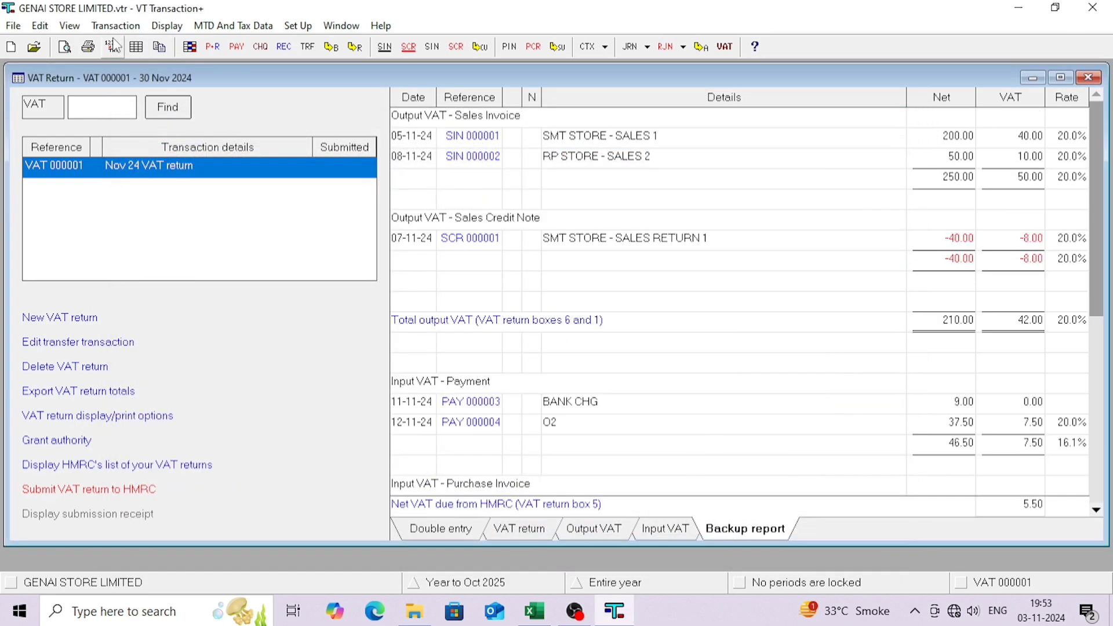
click(88, 47)
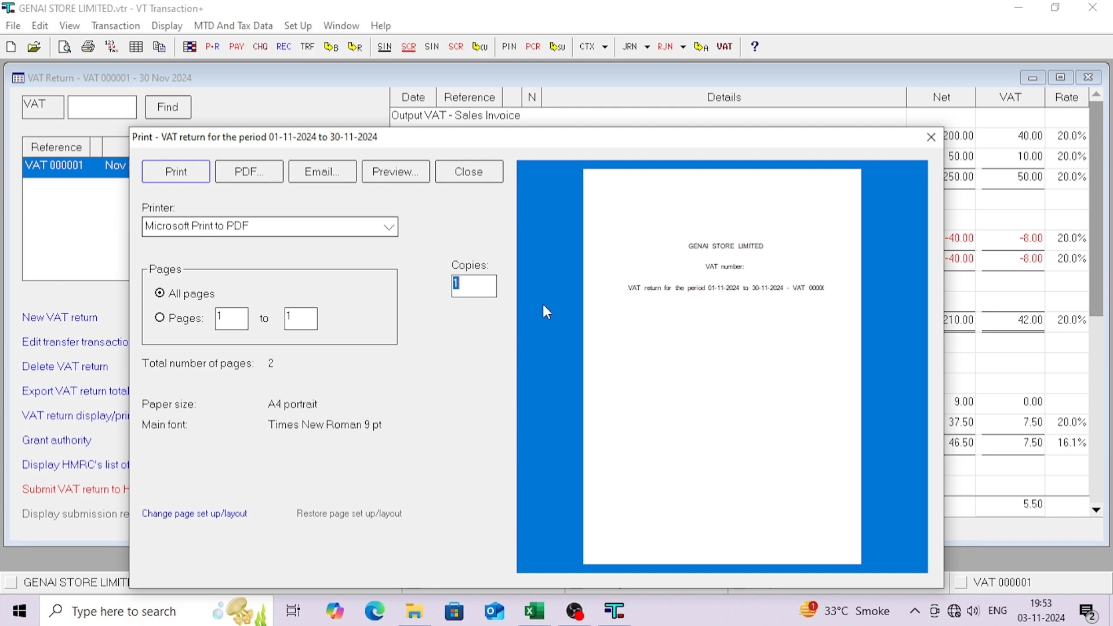
click(930, 138)
- Preview both pages of the VAT return's backup report and close the preview
click(66, 47)
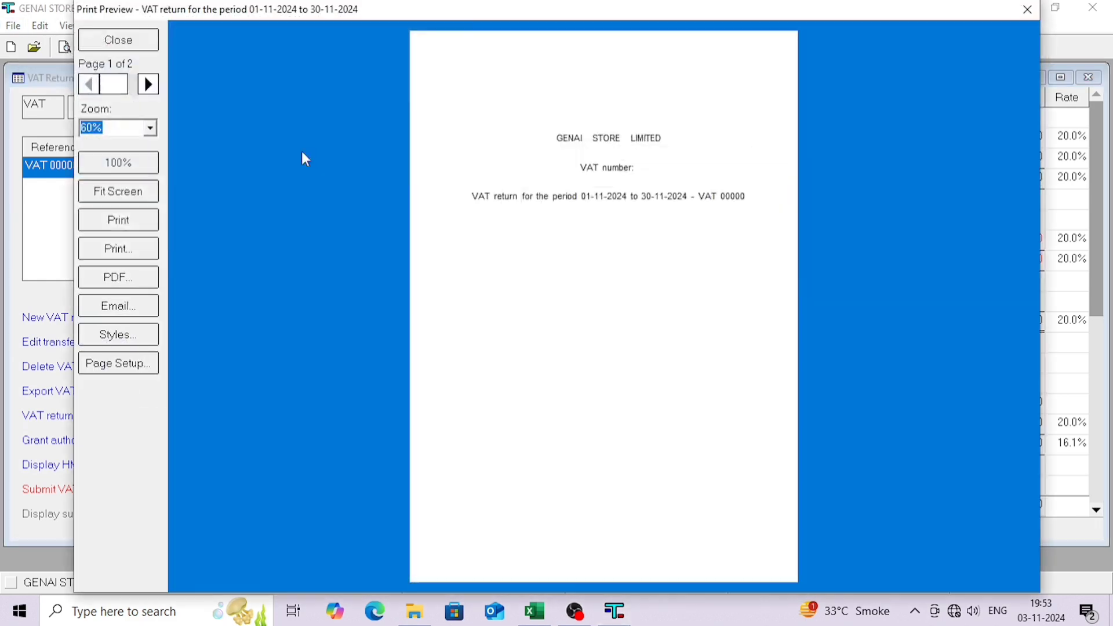
scroll(598, 169, down, 1)
scroll(570, 181, up, 1)
scroll(569, 181, down, 1)
scroll(570, 182, up, 1)
scroll(576, 188, down, 1)
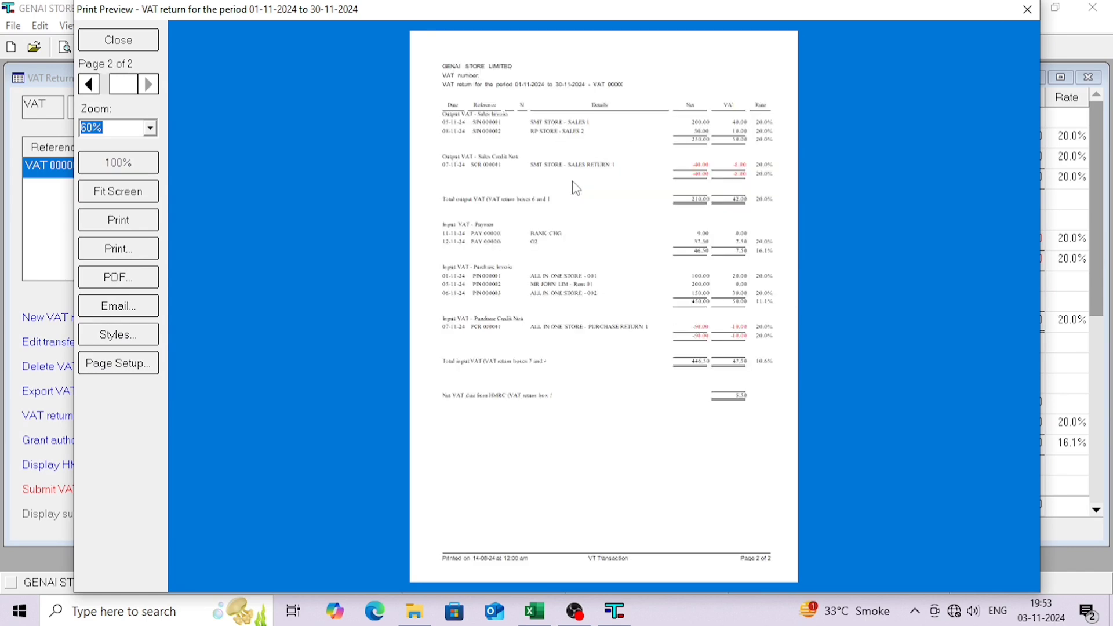
click(1023, 10)
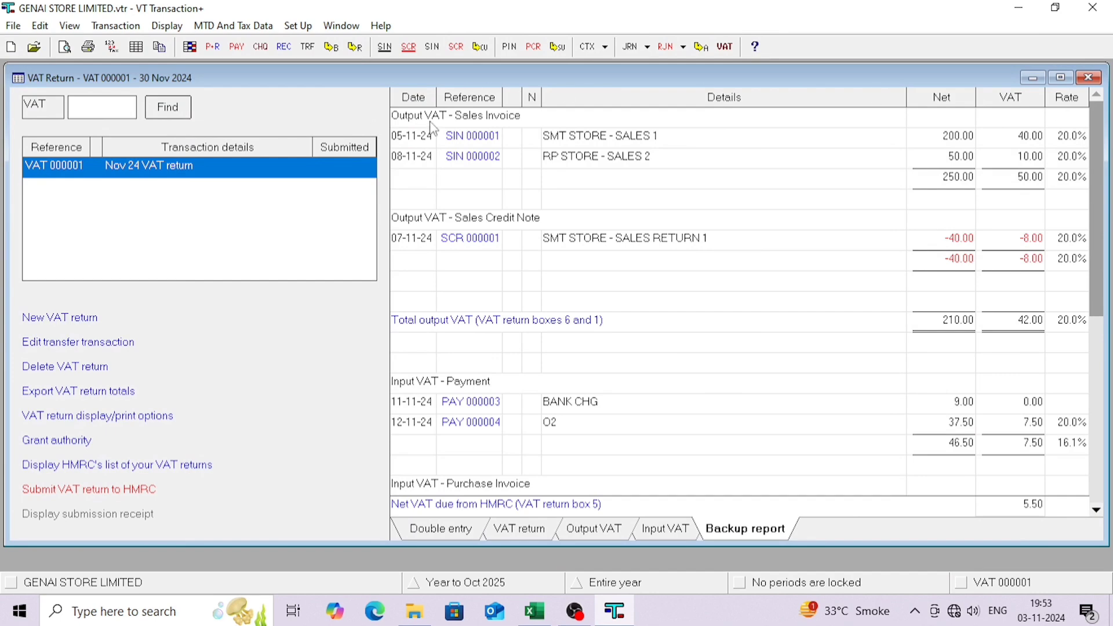
- Close the VAT return, the Net VAT due account and the VAT Returns list to get back to the Home Page
click(1089, 78)
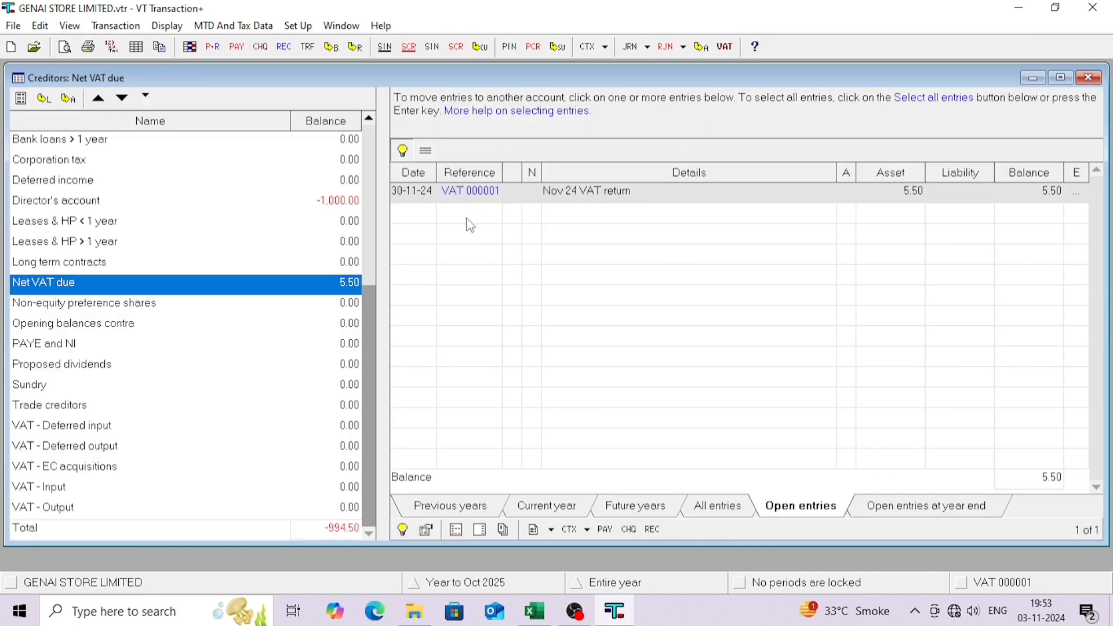
click(1089, 77)
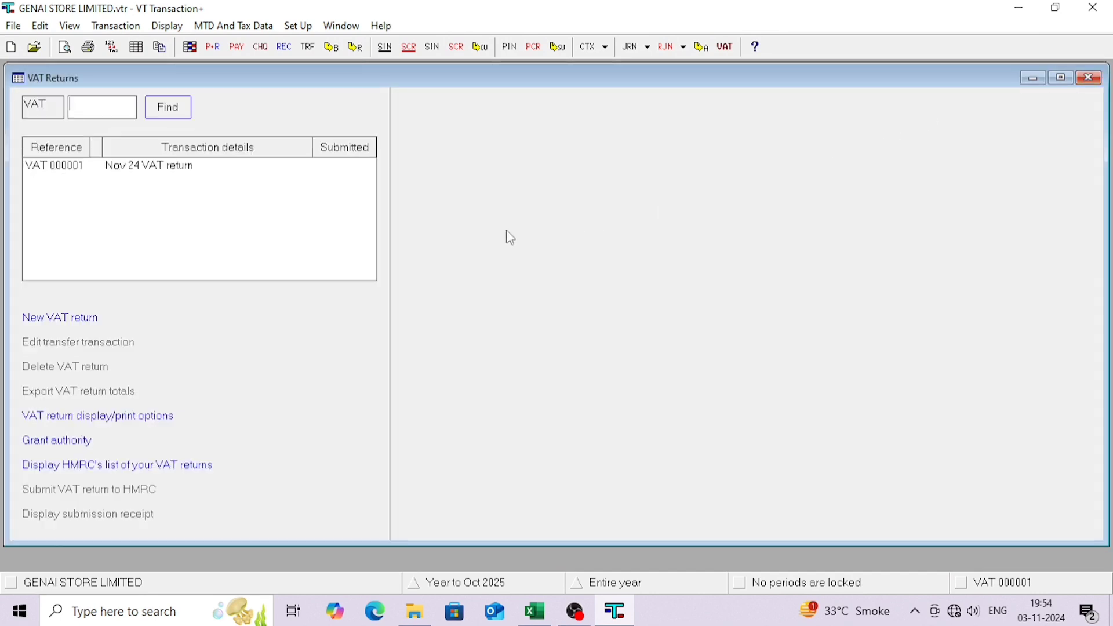
click(1090, 78)
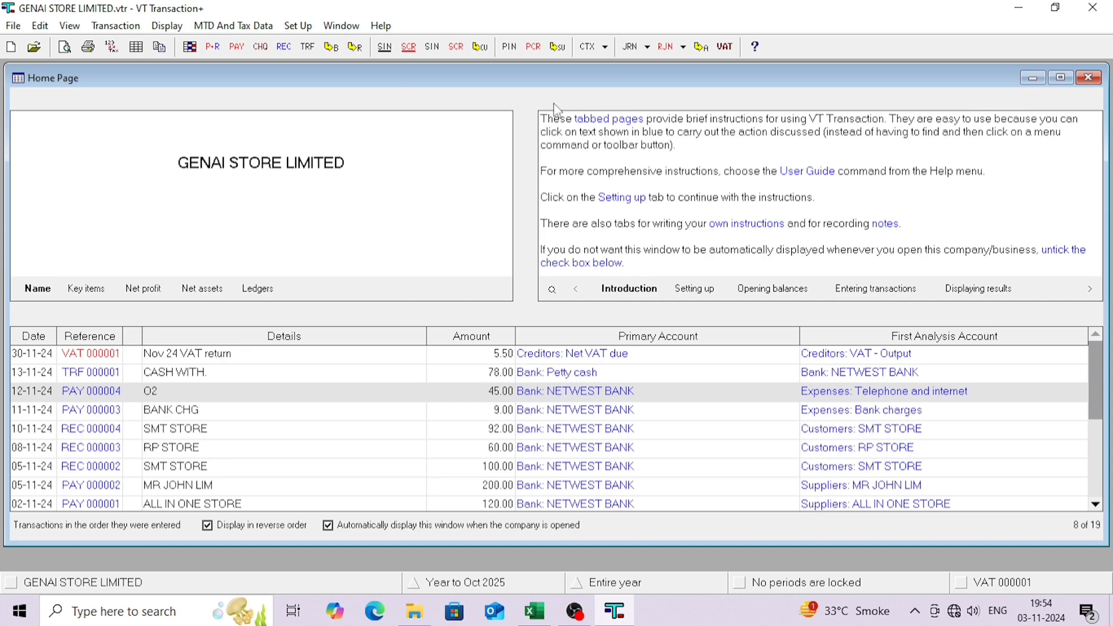
- Start a classic style journal and enter a debit of 100 in its first row
click(114, 28)
mouse_move(220, 296)
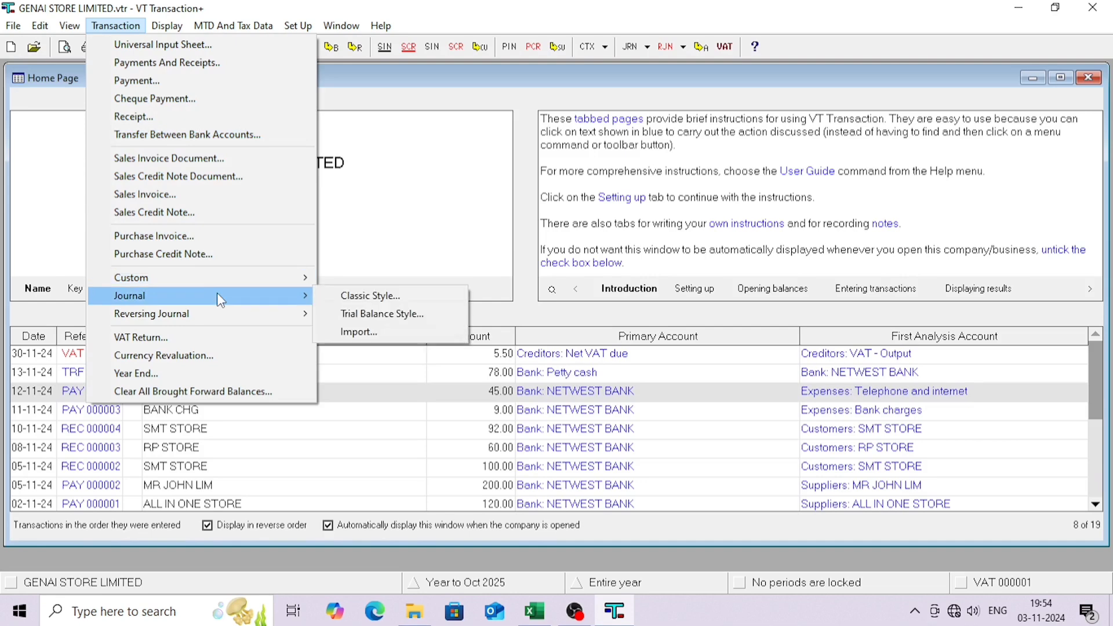
click(349, 297)
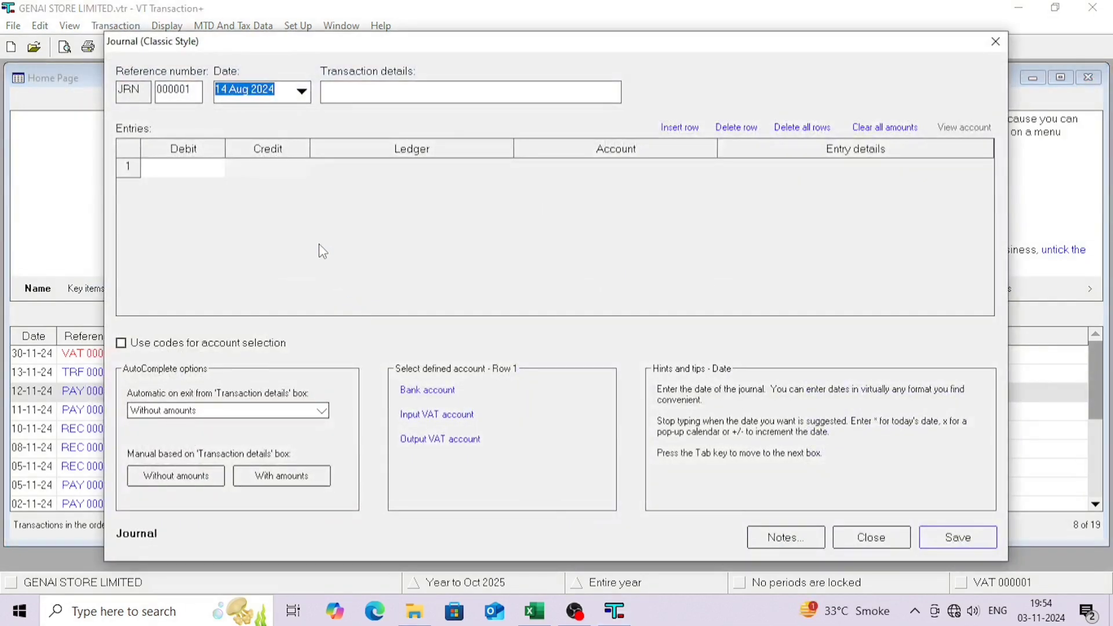
click(213, 181)
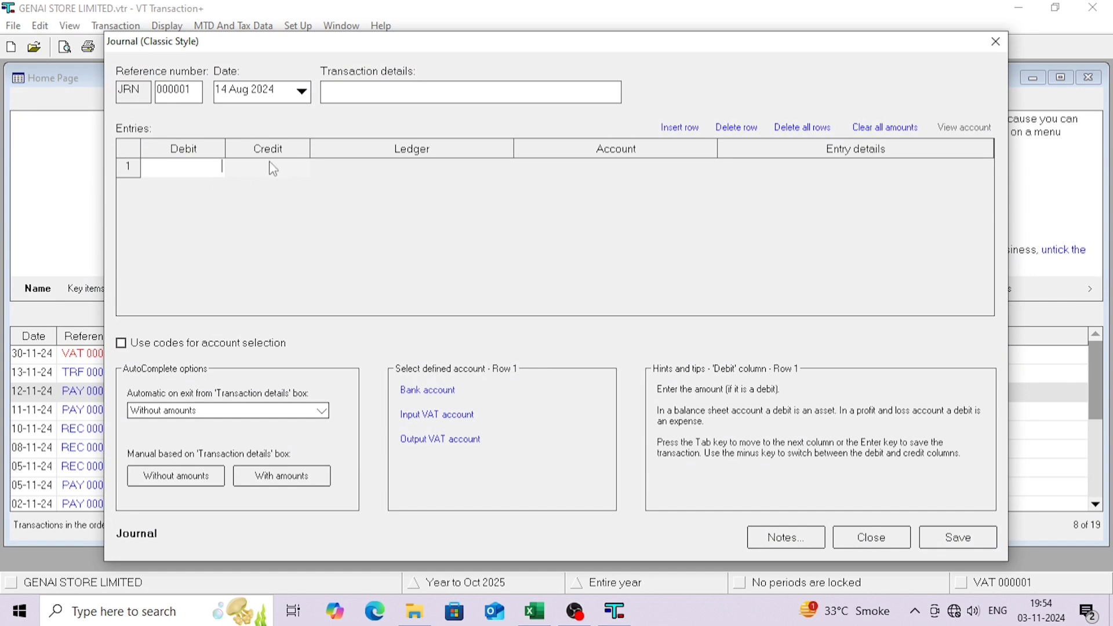
text(100)
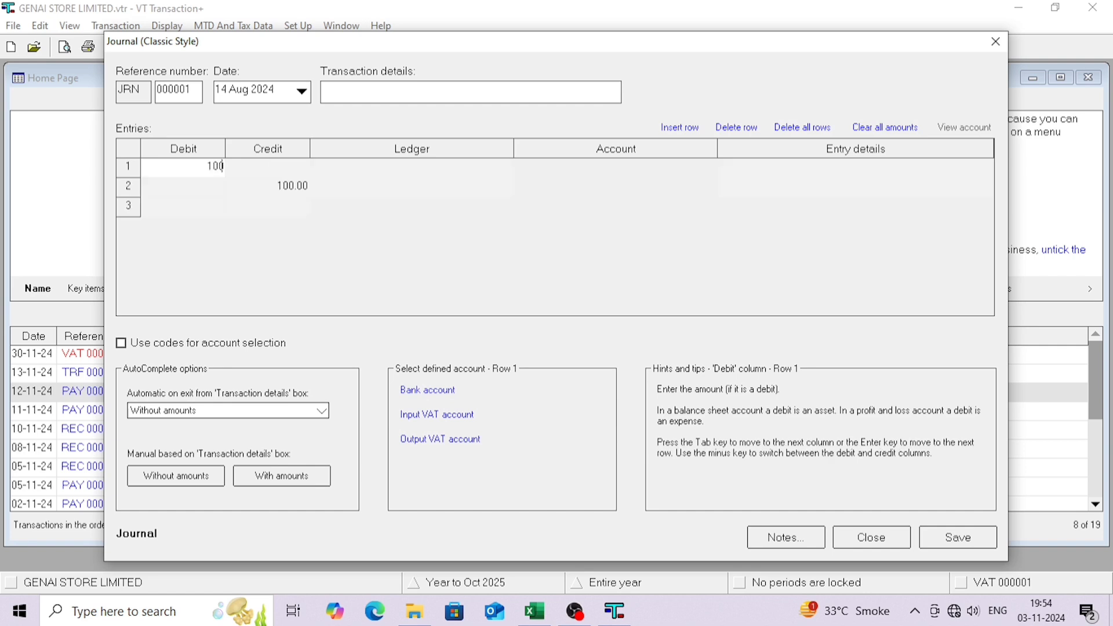
click(271, 162)
key(Tab)
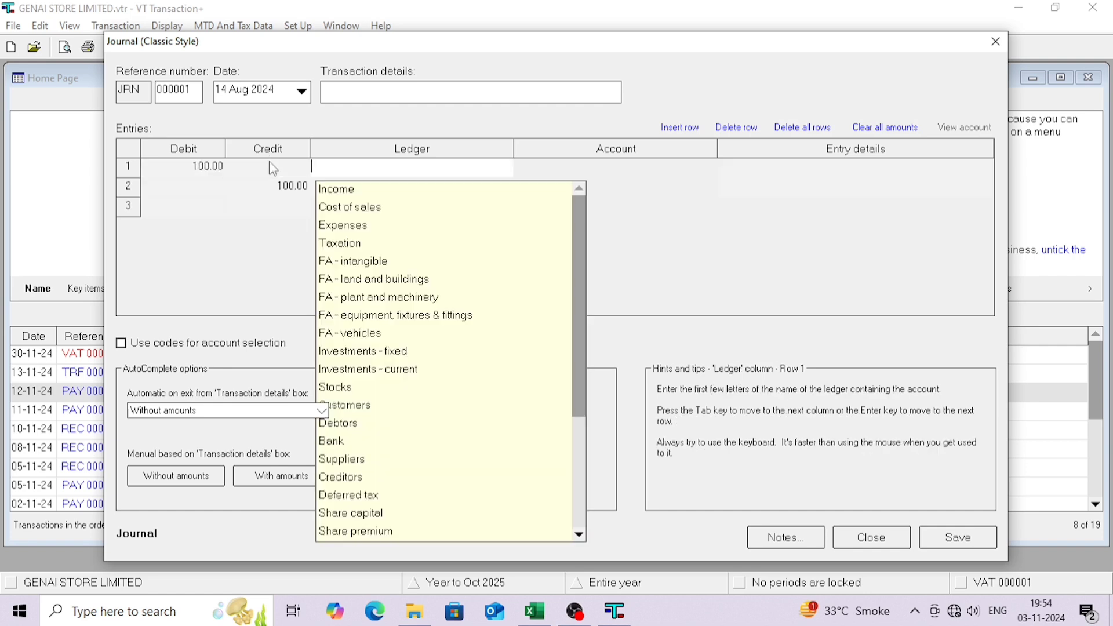
- Assign the journal's 100.00 debit to the Depreciation account in the Expenses ledger
text(d)
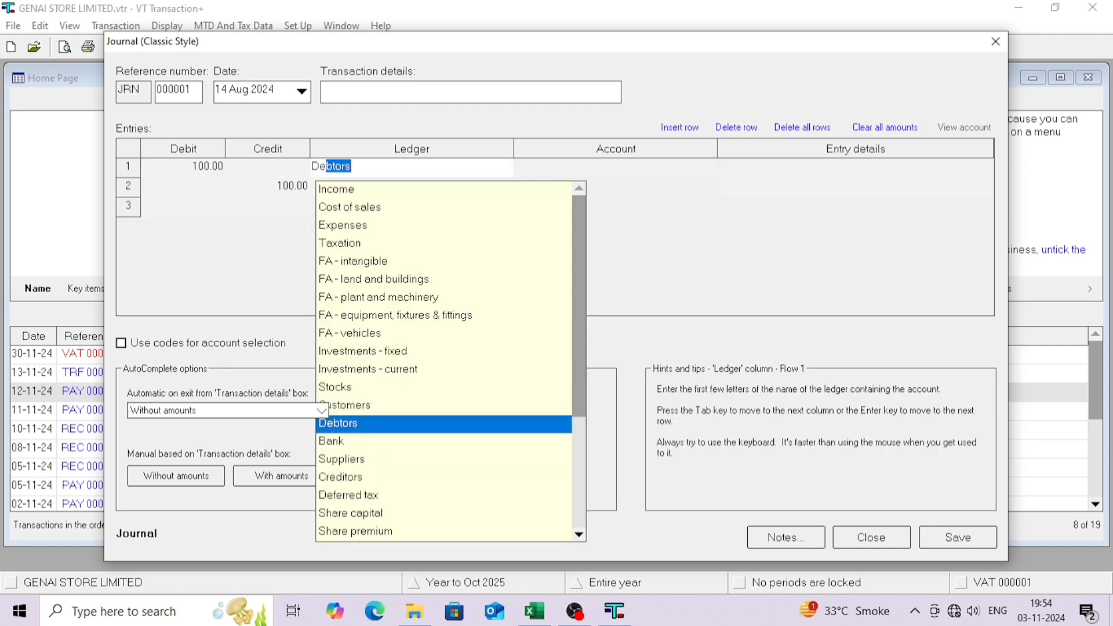
key(Down)
key(Down)
key(Down)
key(Down)
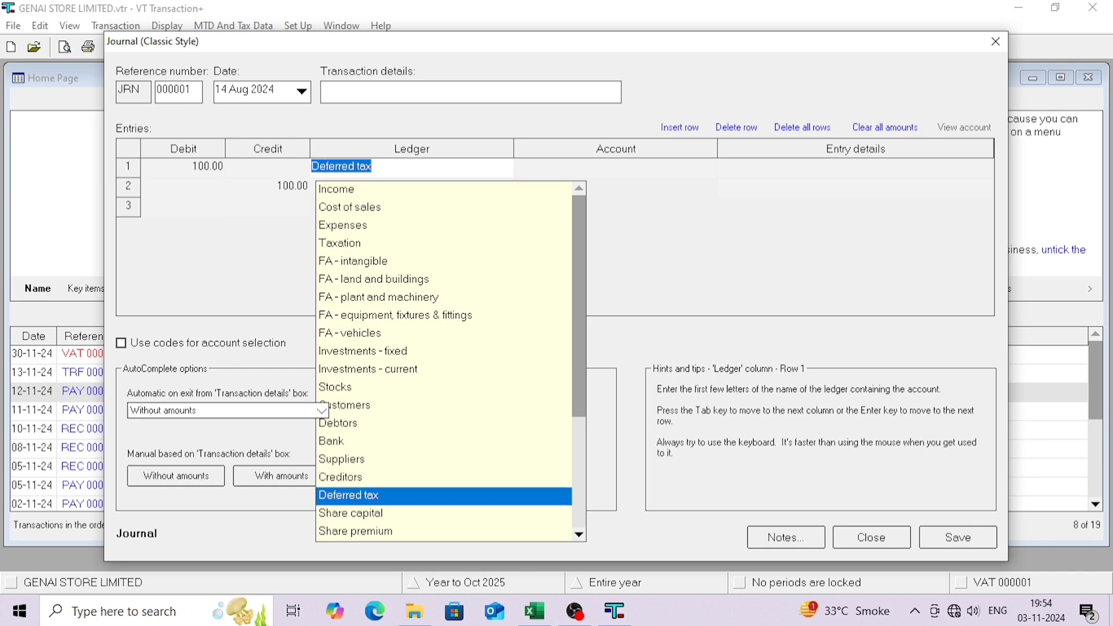
key(Up)
key(Up)
key(Up)
key(Up)
key(Up)
key(Up)
key(Up)
key(Up)
key(Up)
key(Up)
key(Up)
key(Up)
key(Up)
key(Up)
key(Up)
key(Up)
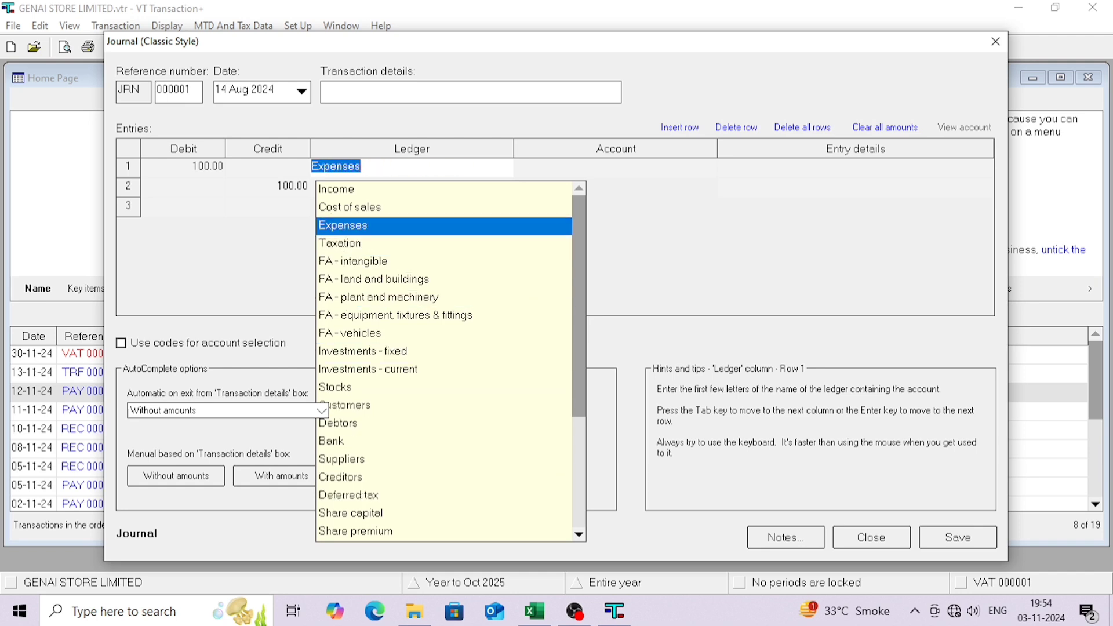
key(Tab)
text(de)
key(Tab)
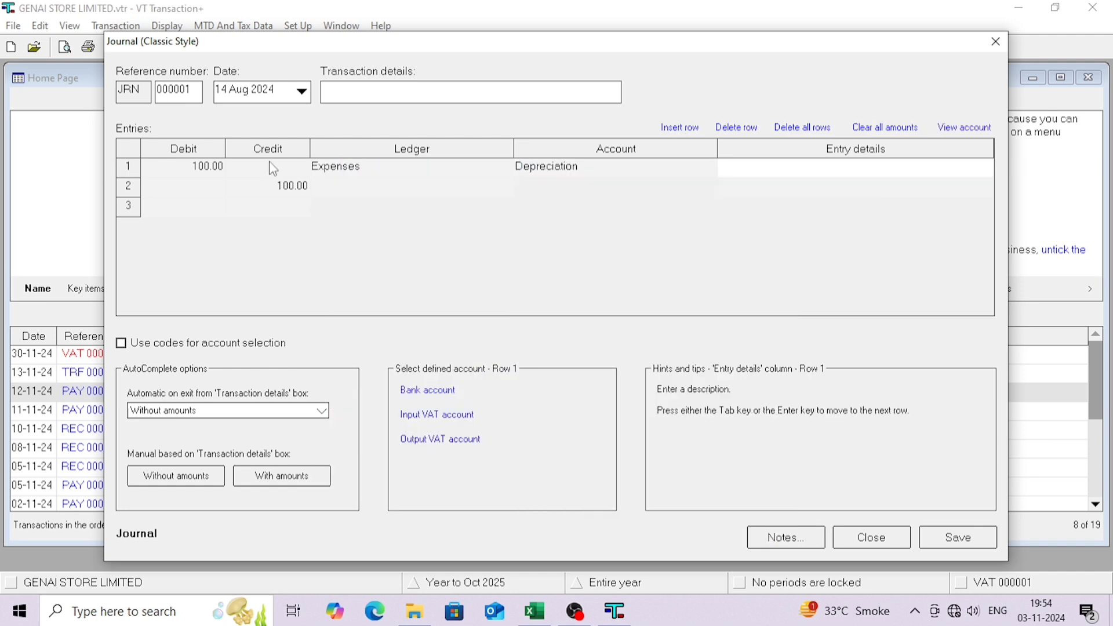
key(Return)
- Assign the 100.00 credit to Cost - additions in the FA - equipment, fixtures & fittings ledger, and abandon the journal without saving
key(Tab)
key(Tab)
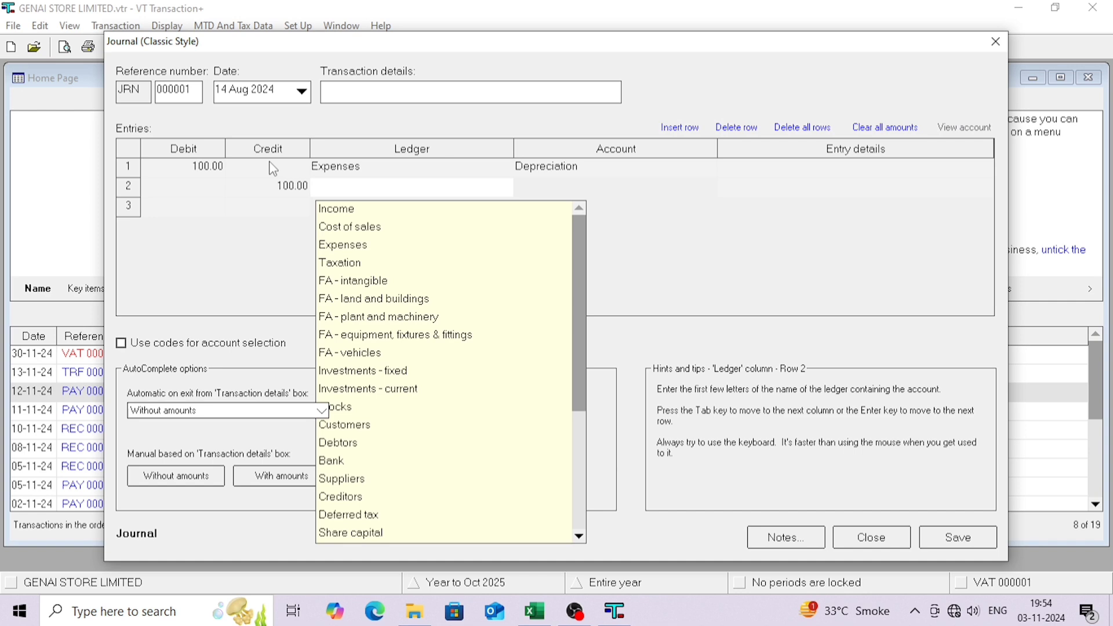
key(Down)
key(Down)
key(Down)
key(Down)
key(Down)
key(Down)
key(Down)
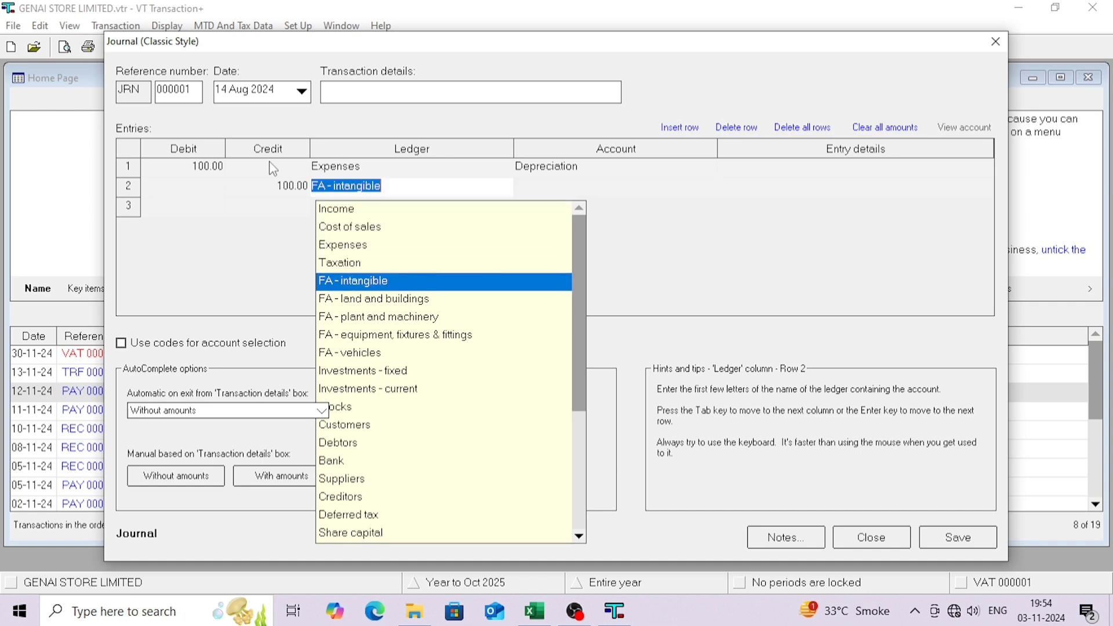
key(Down)
key(Tab)
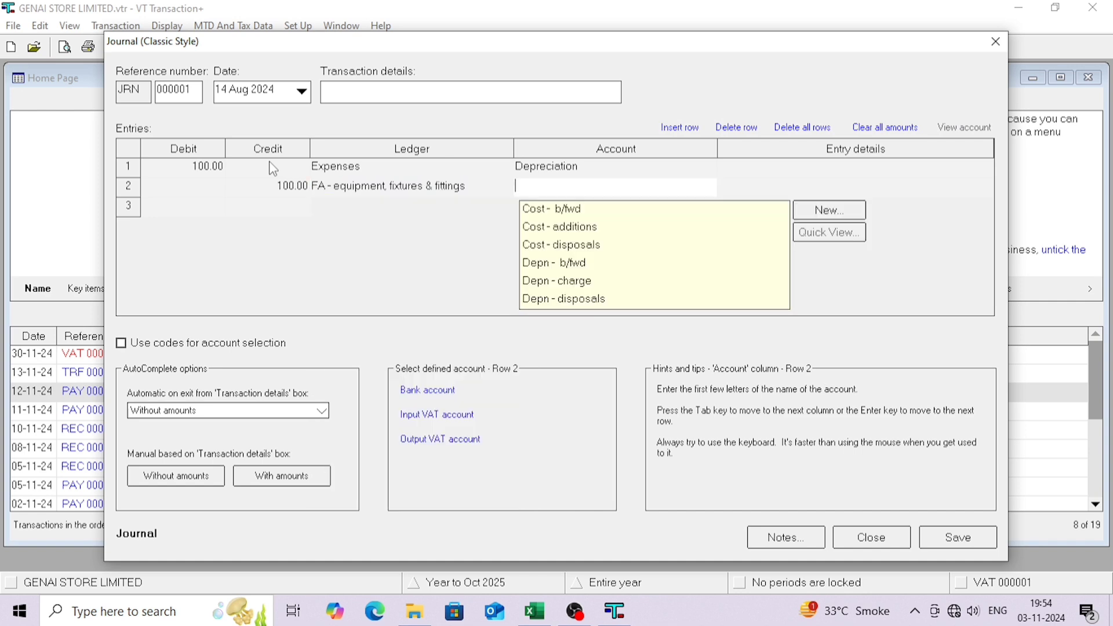
key(Down)
key(Down)
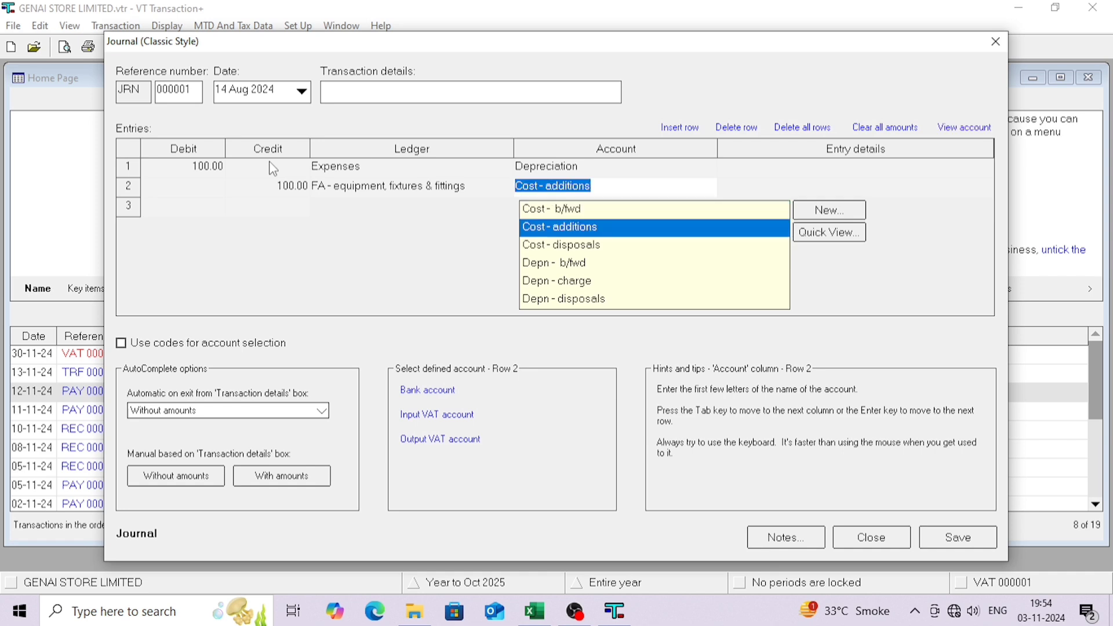
key(Down)
key(Down)
key(Down)
key(Down)
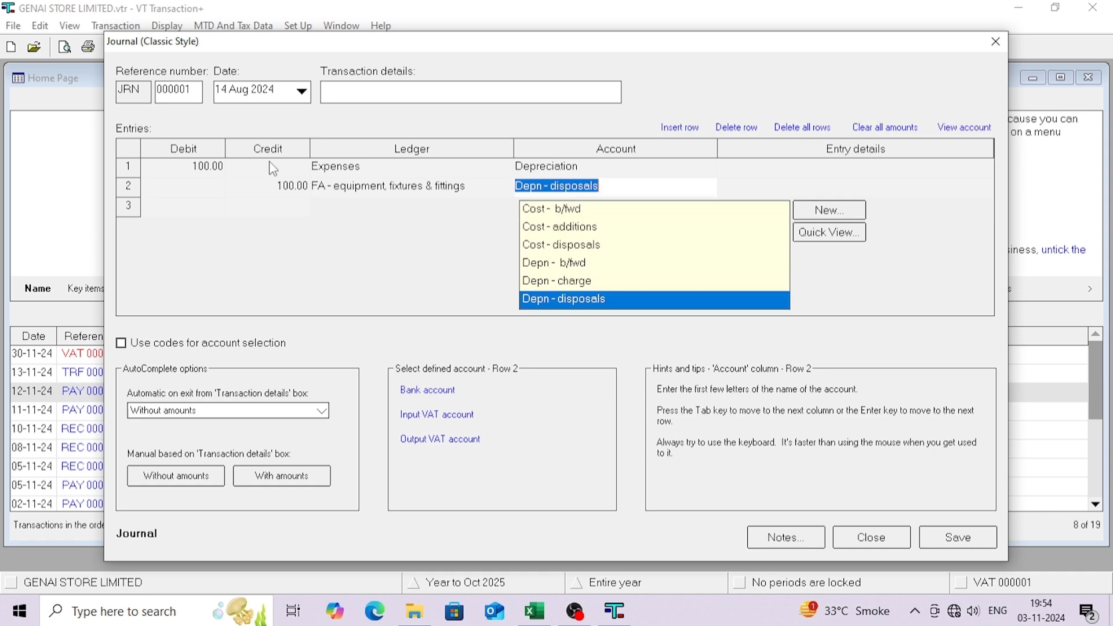
key(Up)
key(Up)
key(Up)
key(Up)
key(Up)
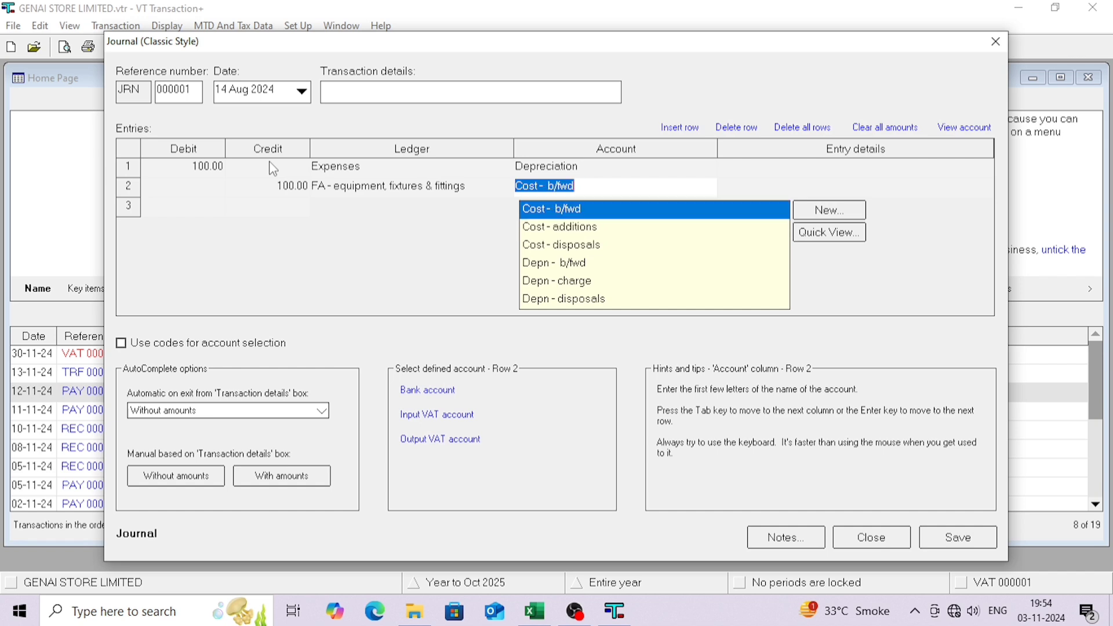
key(Down)
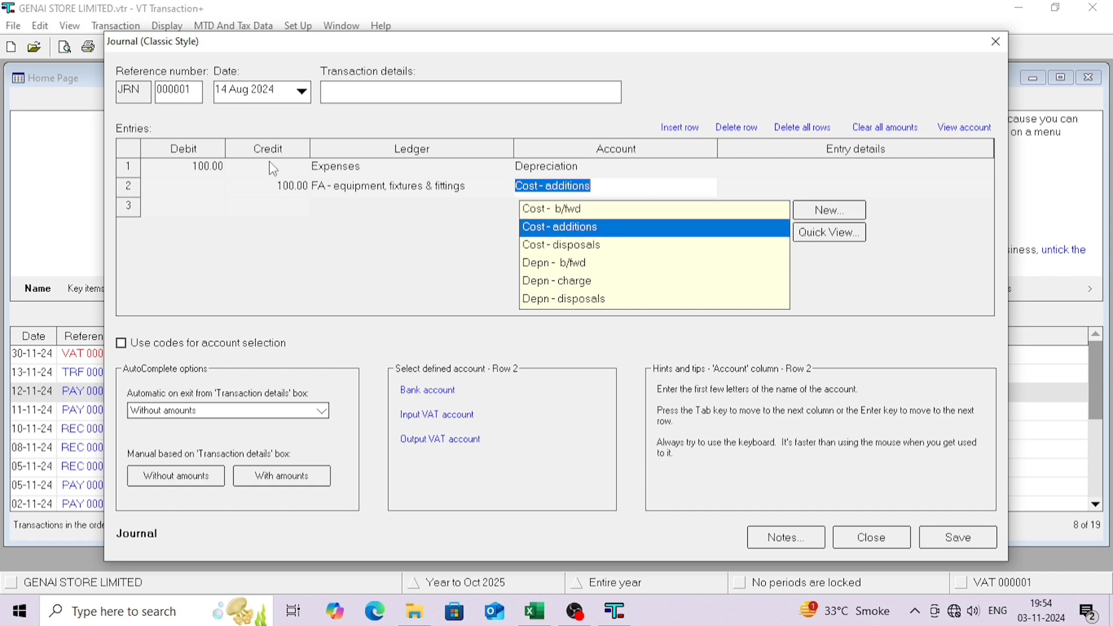
key(Tab)
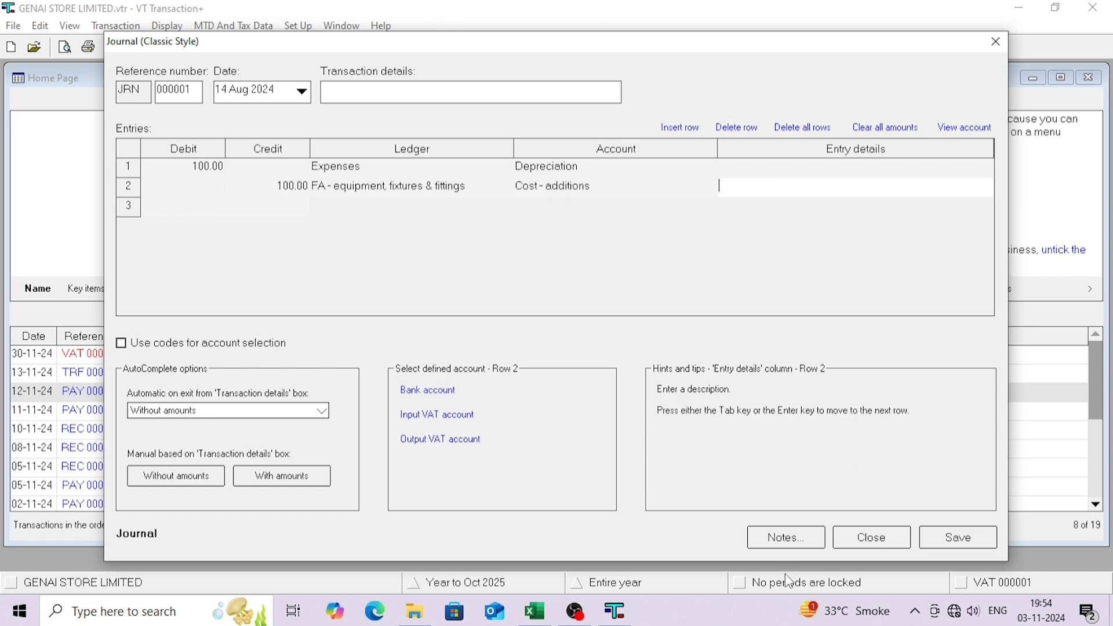
click(870, 537)
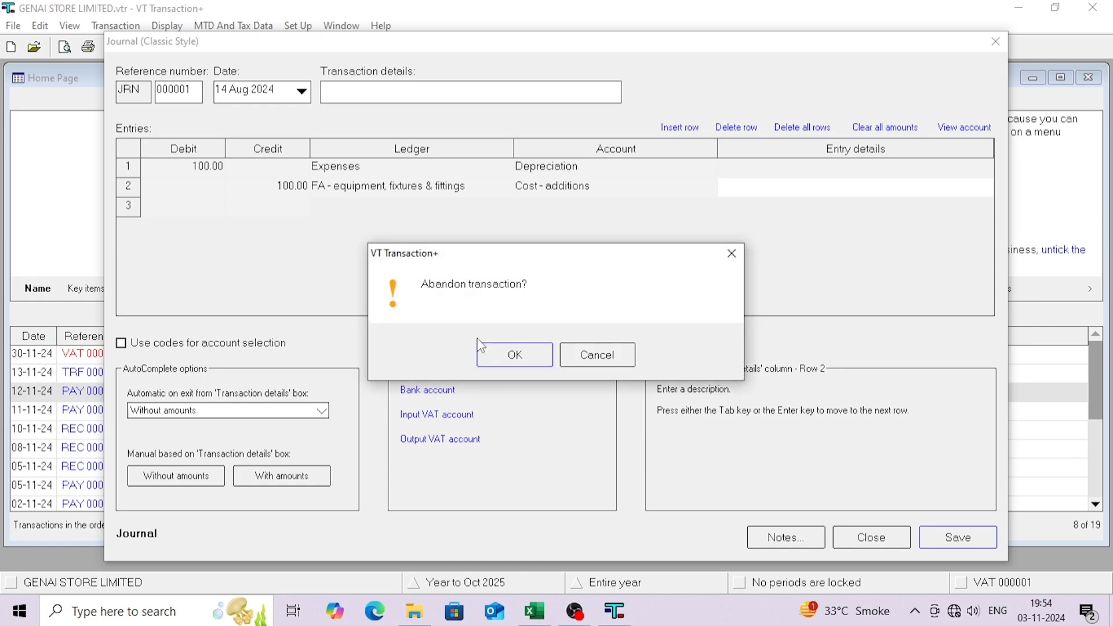
click(494, 360)
- Open a trial balance style journal, review its ledger and account columns, and close it without entering anything
click(166, 26)
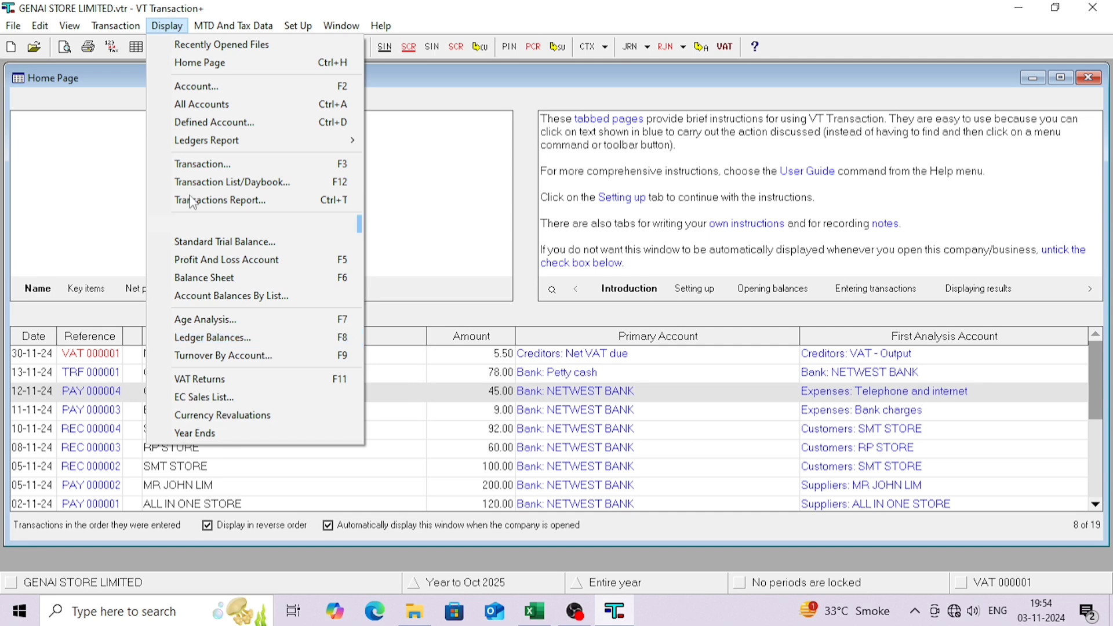
mouse_move(132, 29)
mouse_move(266, 297)
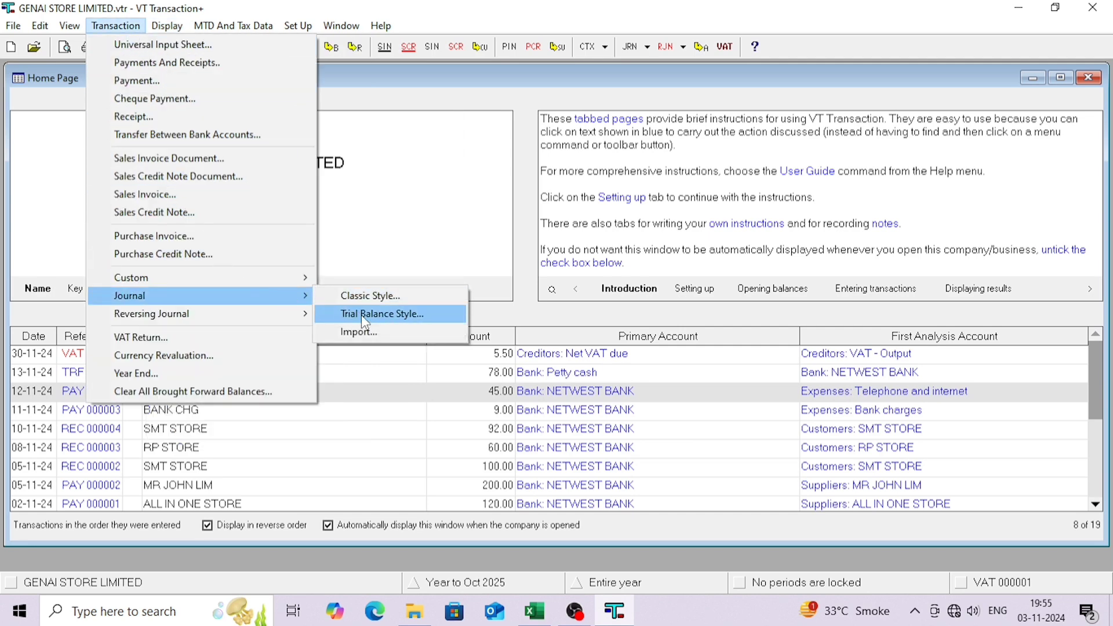
click(361, 314)
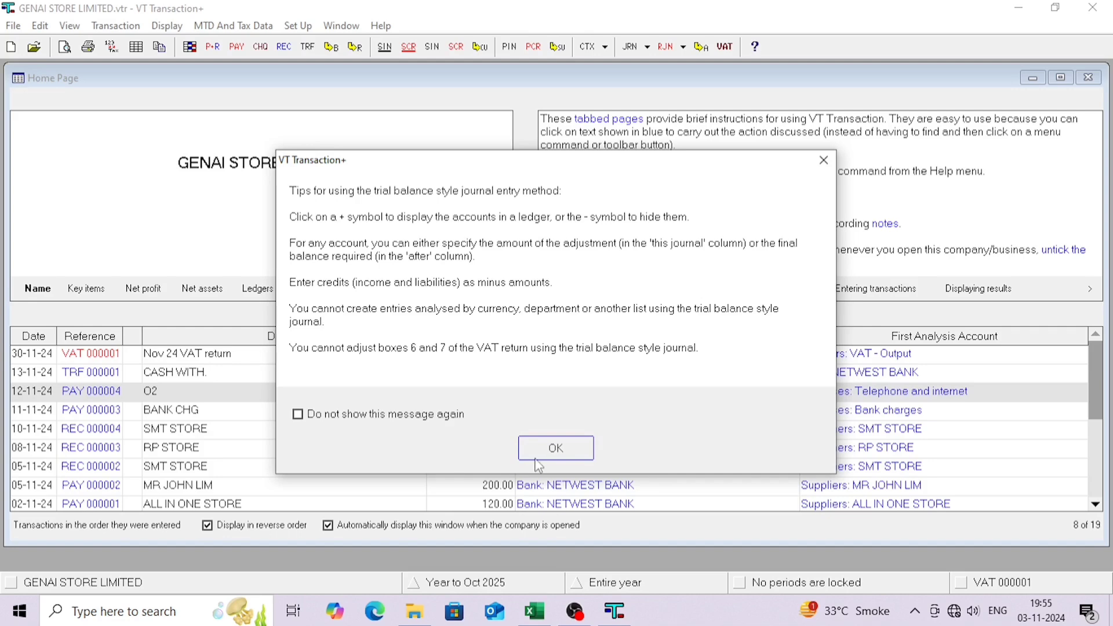
click(555, 449)
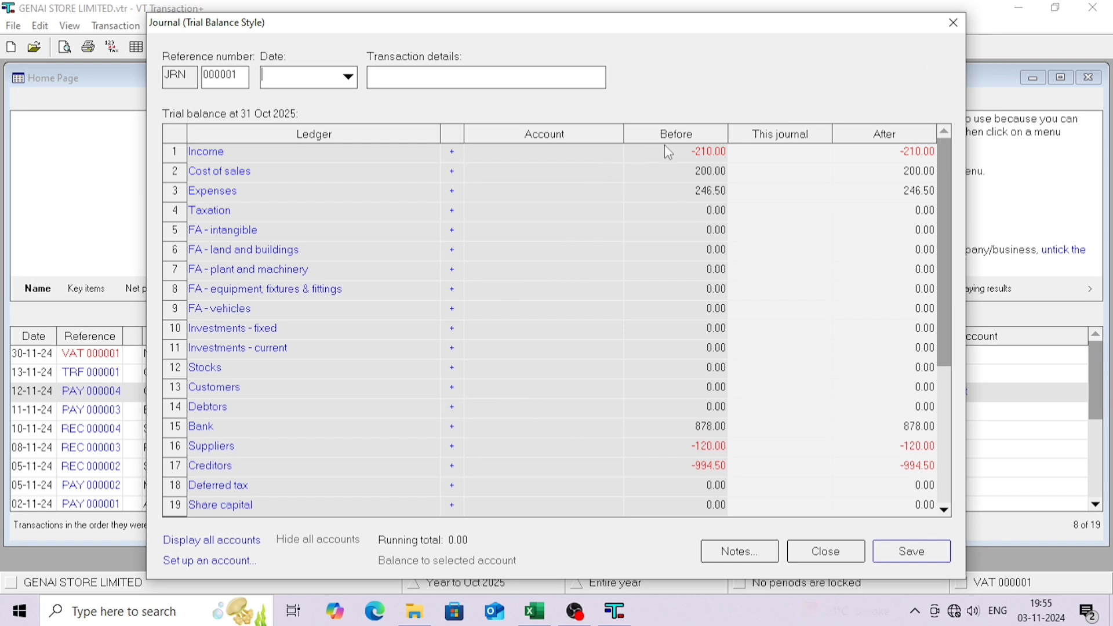
click(548, 149)
click(539, 355)
click(953, 22)
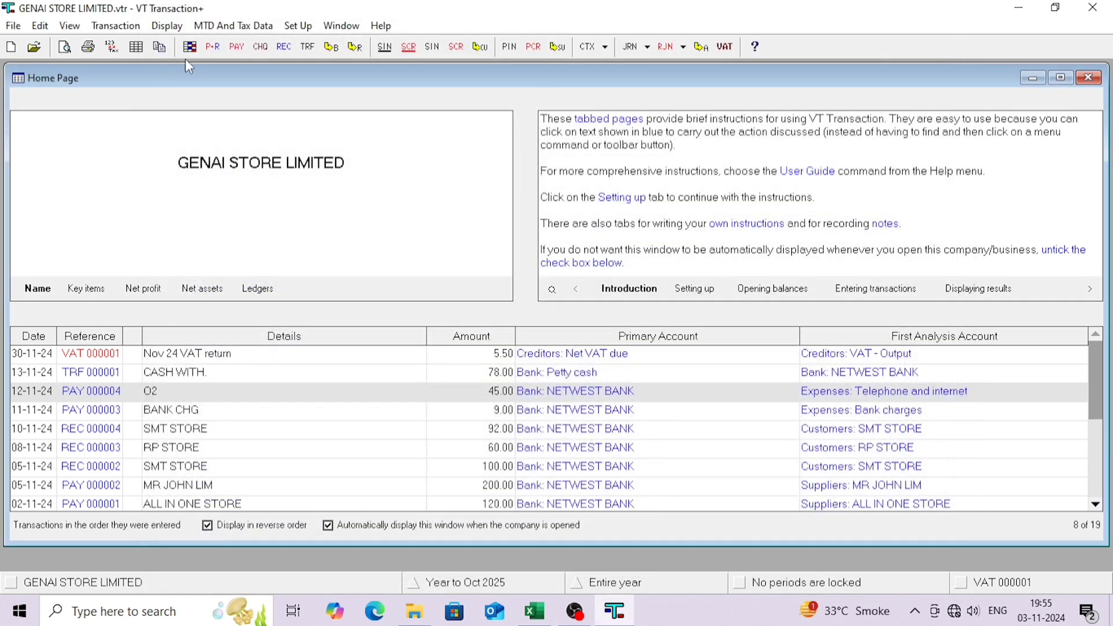
- Open the Universal Input Sheet, read through its instructions on entering and posting transactions, and close the sheet
click(139, 30)
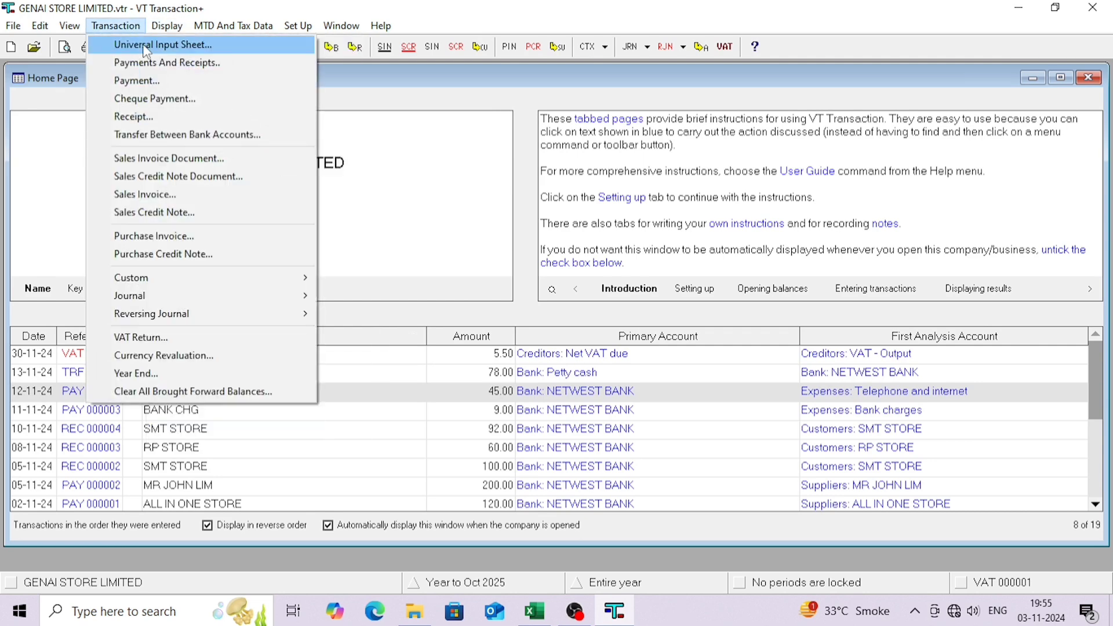
click(147, 46)
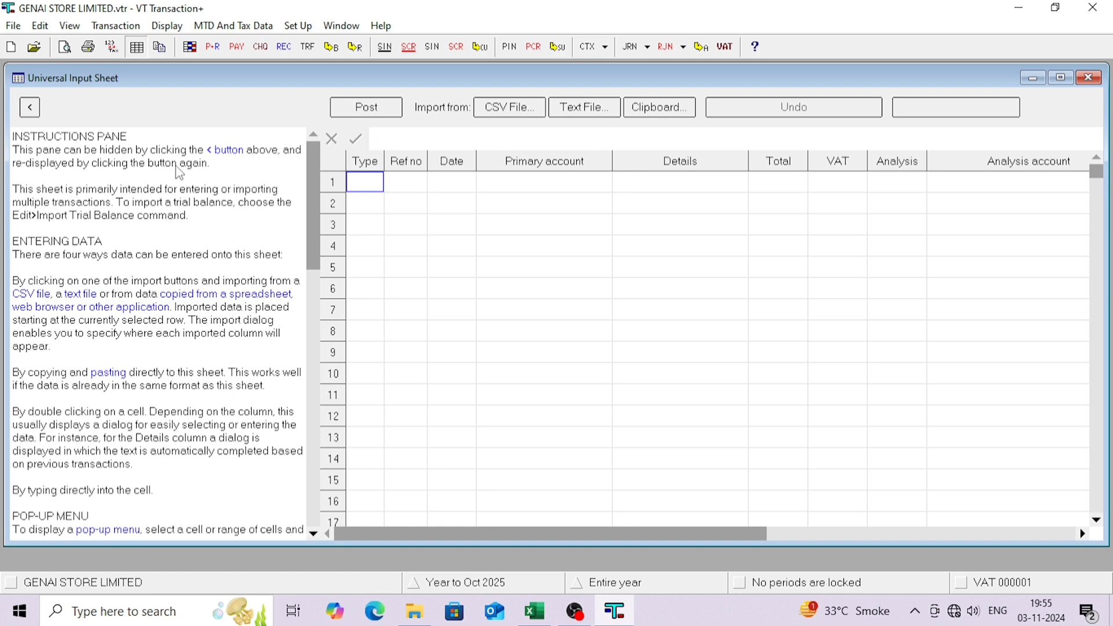
scroll(145, 467, down, 10)
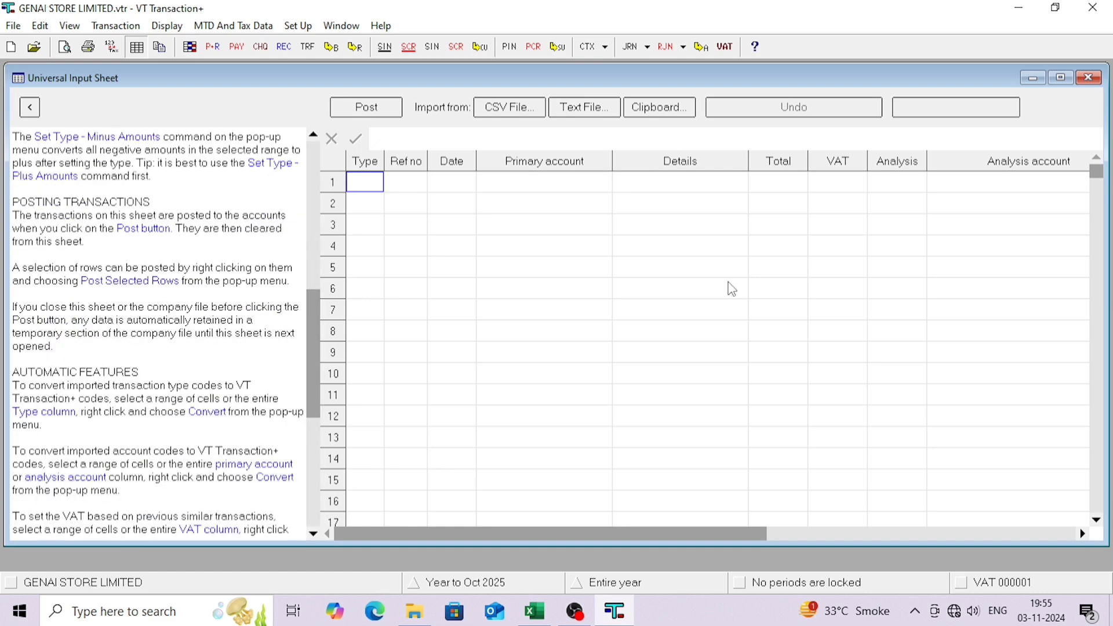
click(1089, 77)
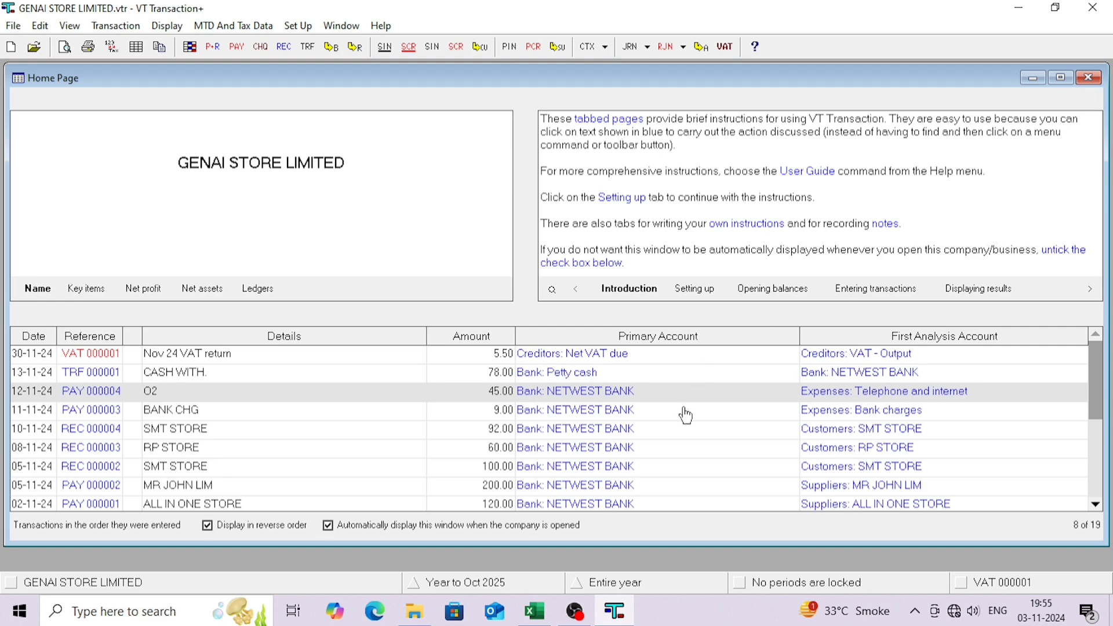
- Switch the reporting period to Dec 2024 and Nov 2024, and set it back to Entire year
click(639, 576)
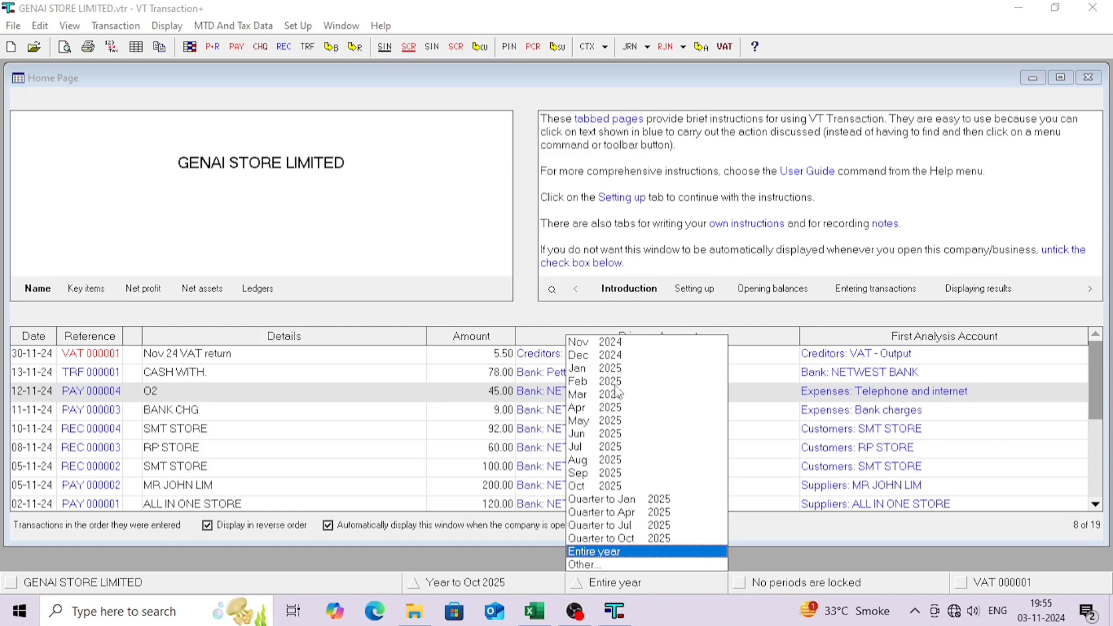
click(607, 356)
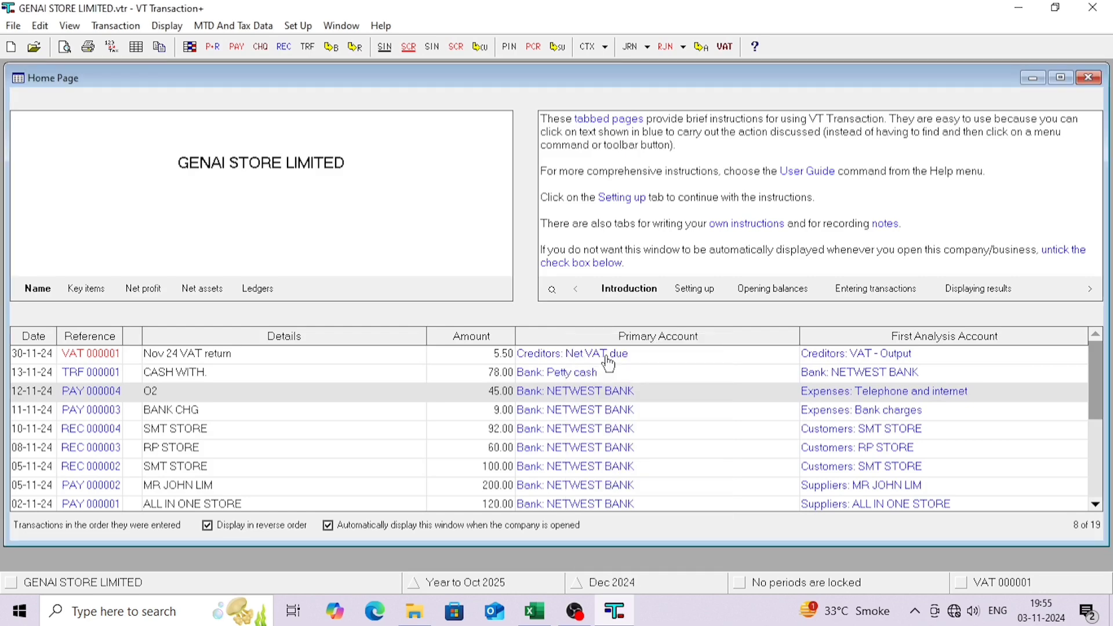
click(623, 586)
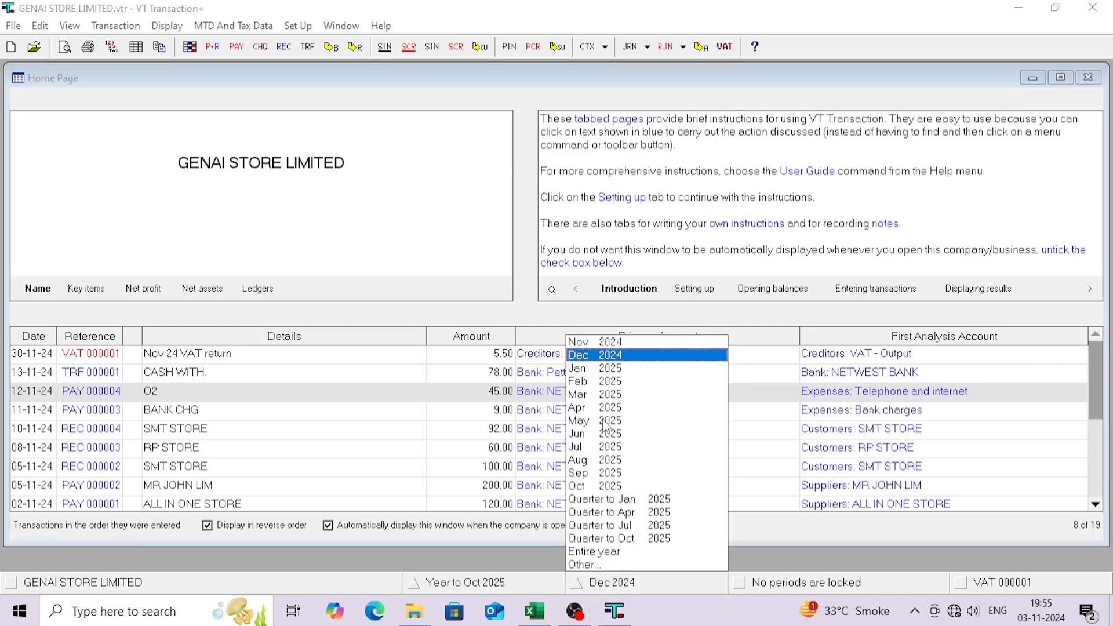
click(602, 343)
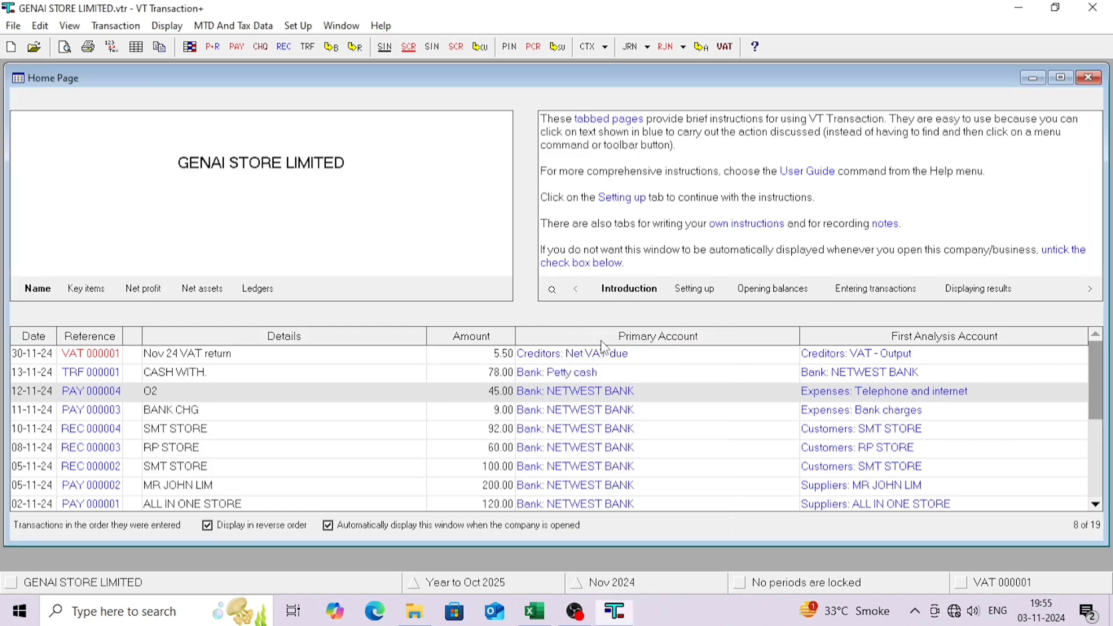
click(614, 586)
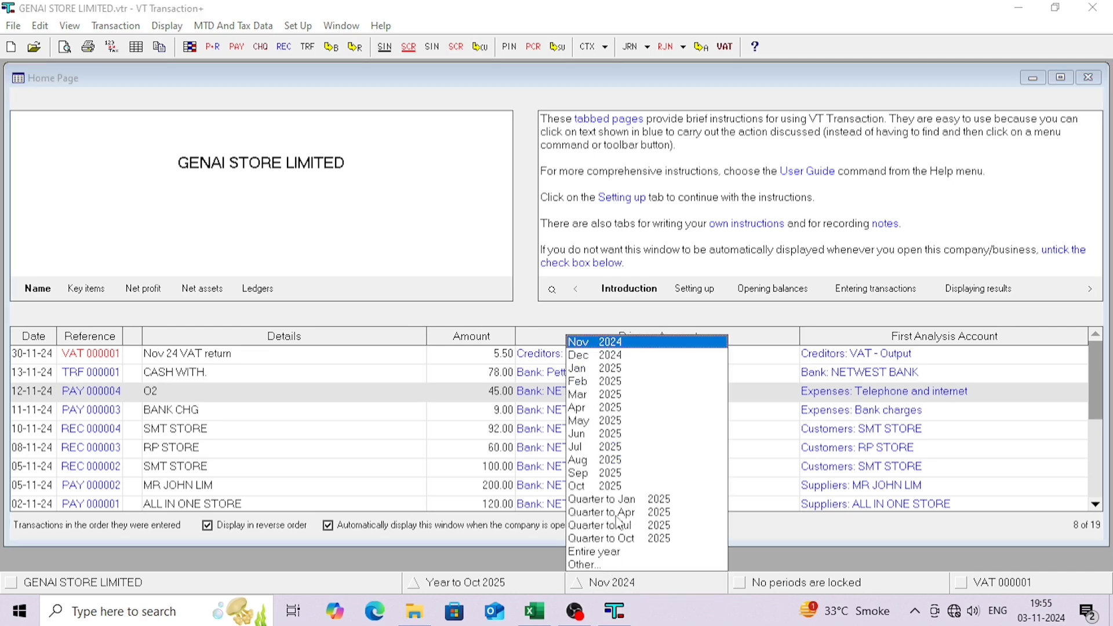
click(600, 553)
- View the Lock Previous Periods settings and leave them without locking any period
click(765, 582)
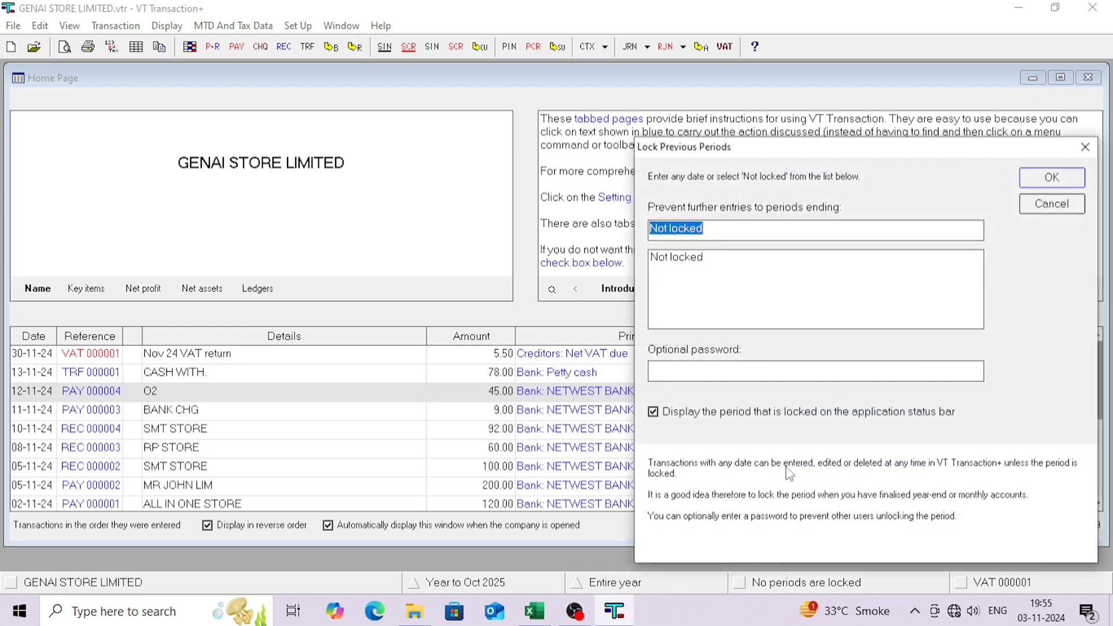
click(1038, 208)
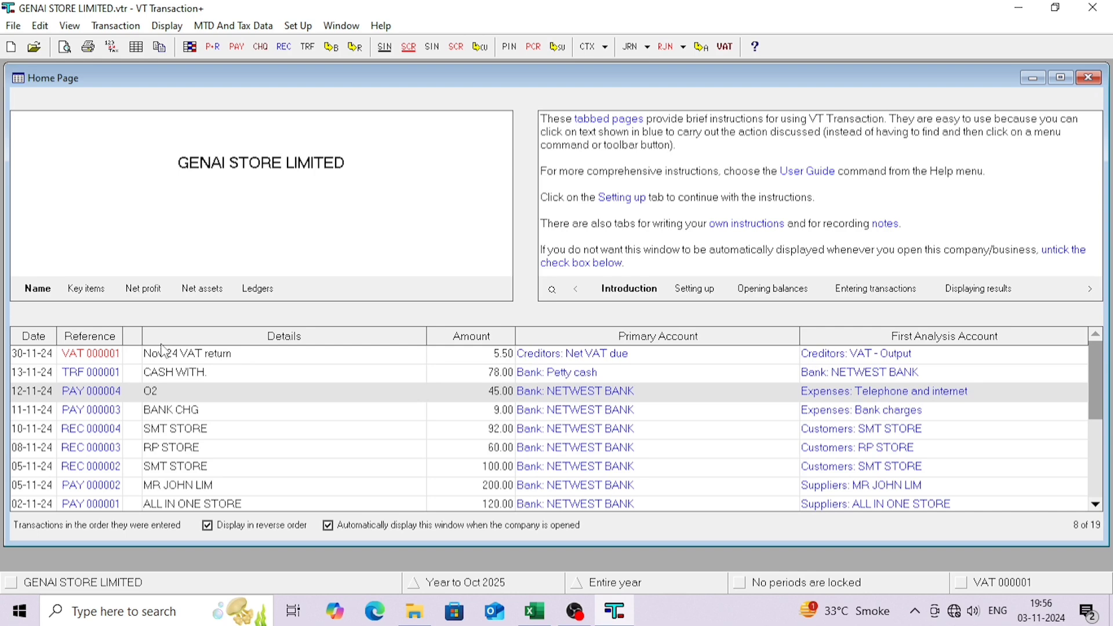
- Start a sales invoice document, view the company's name and address properties, and cancel without setting up an address
click(383, 51)
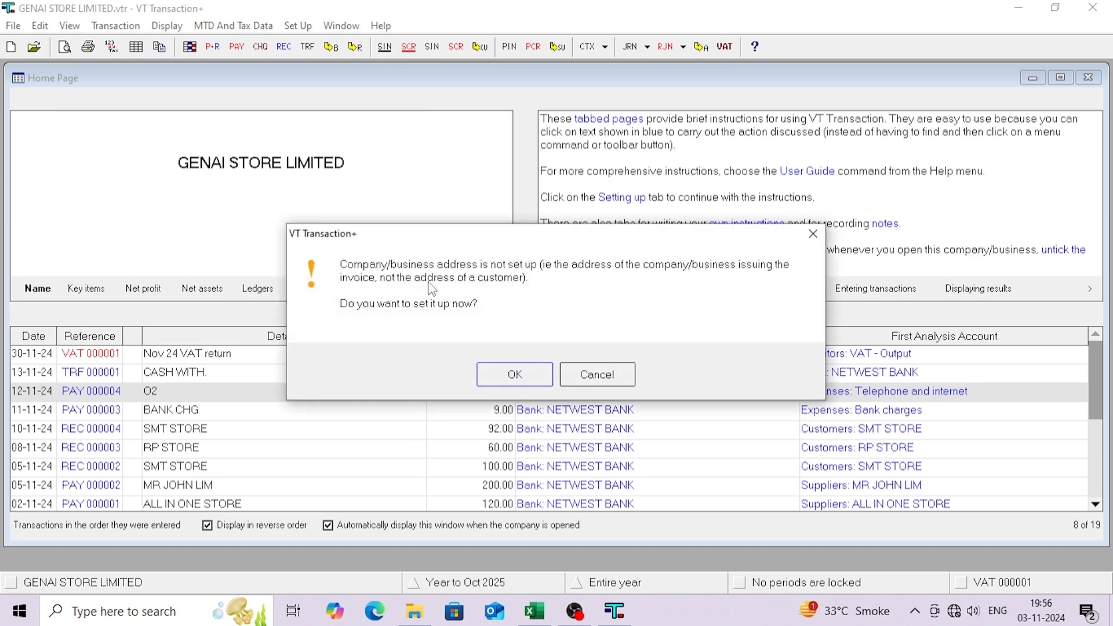
click(508, 373)
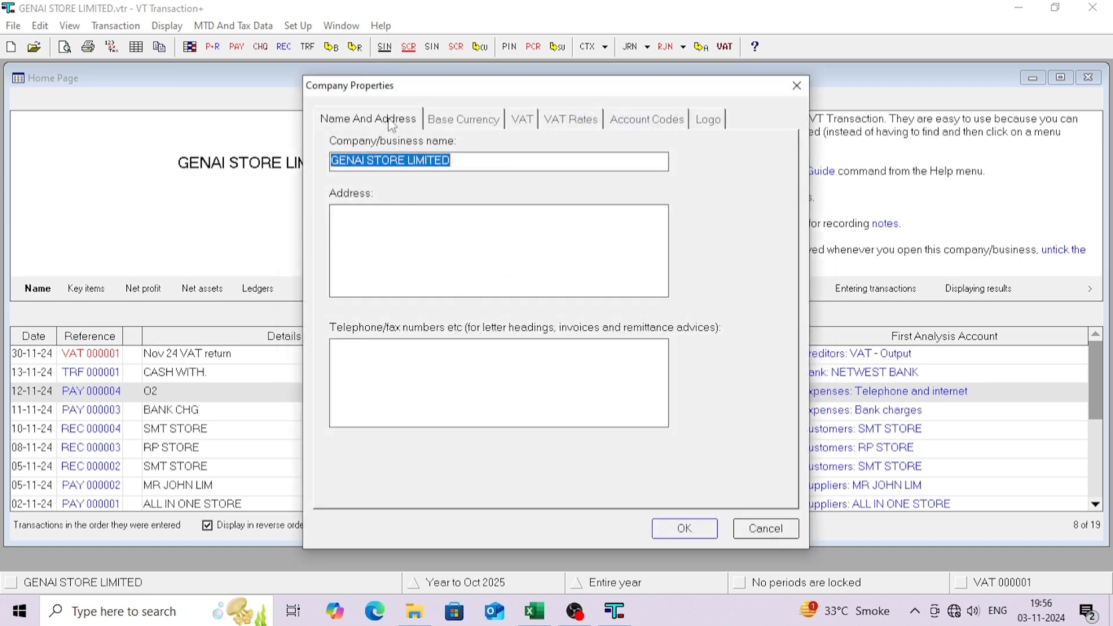
click(786, 533)
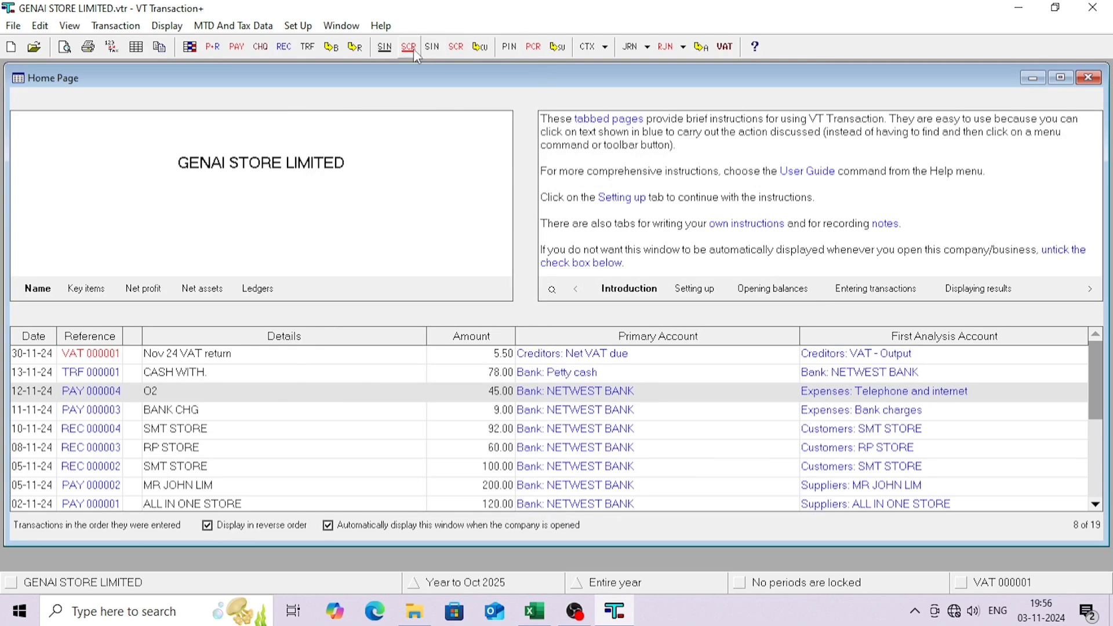